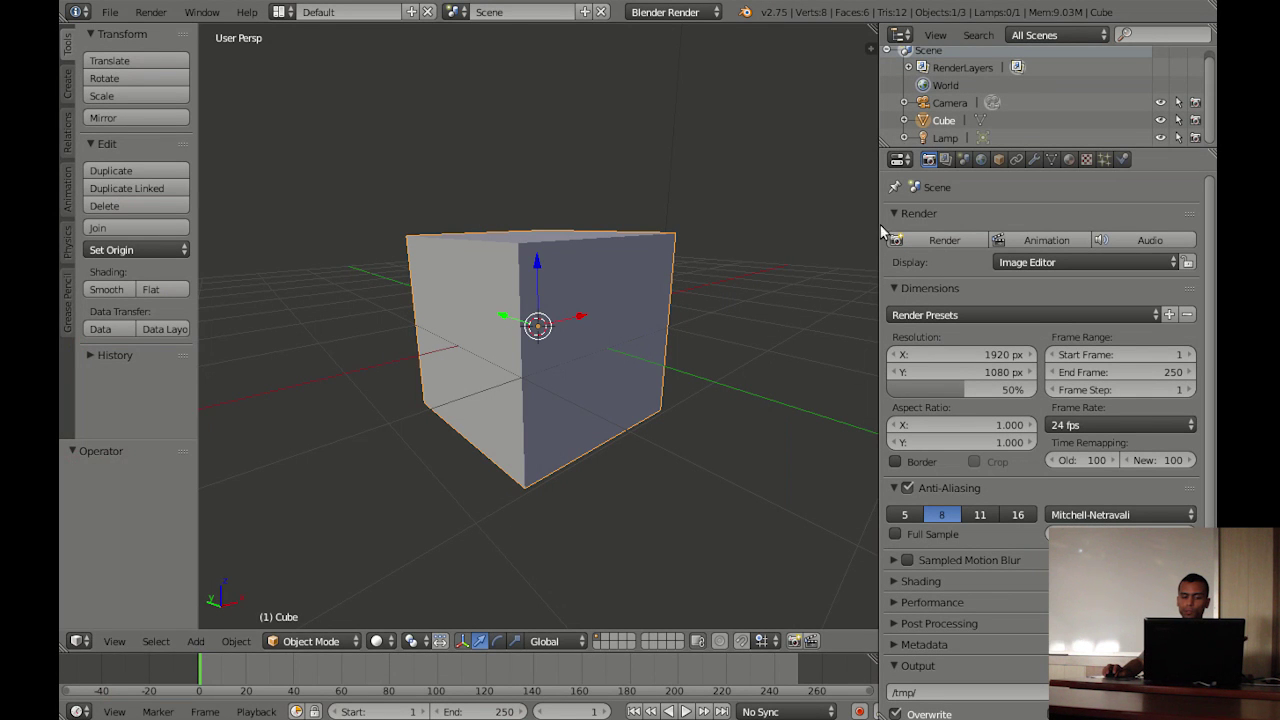
Widen the right-hand Properties area by dragging its divider left, restoring it to render settings
left_click(79, 641)
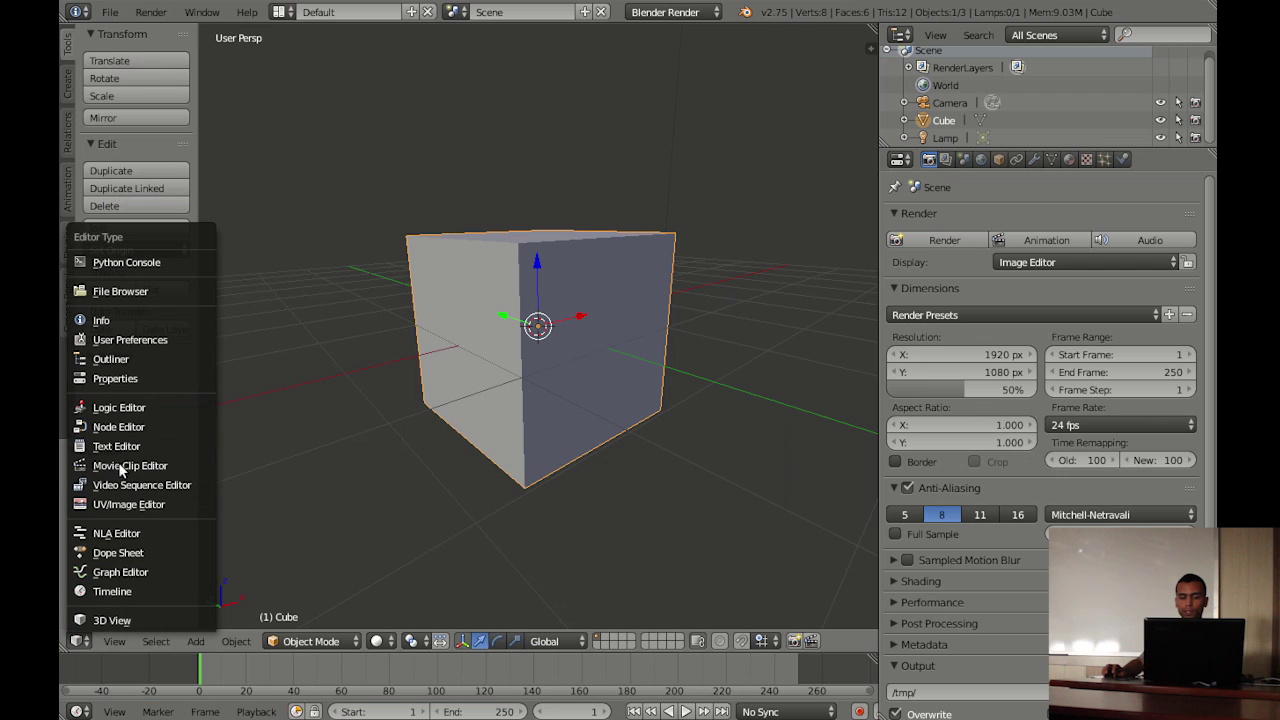
left_click(106, 618)
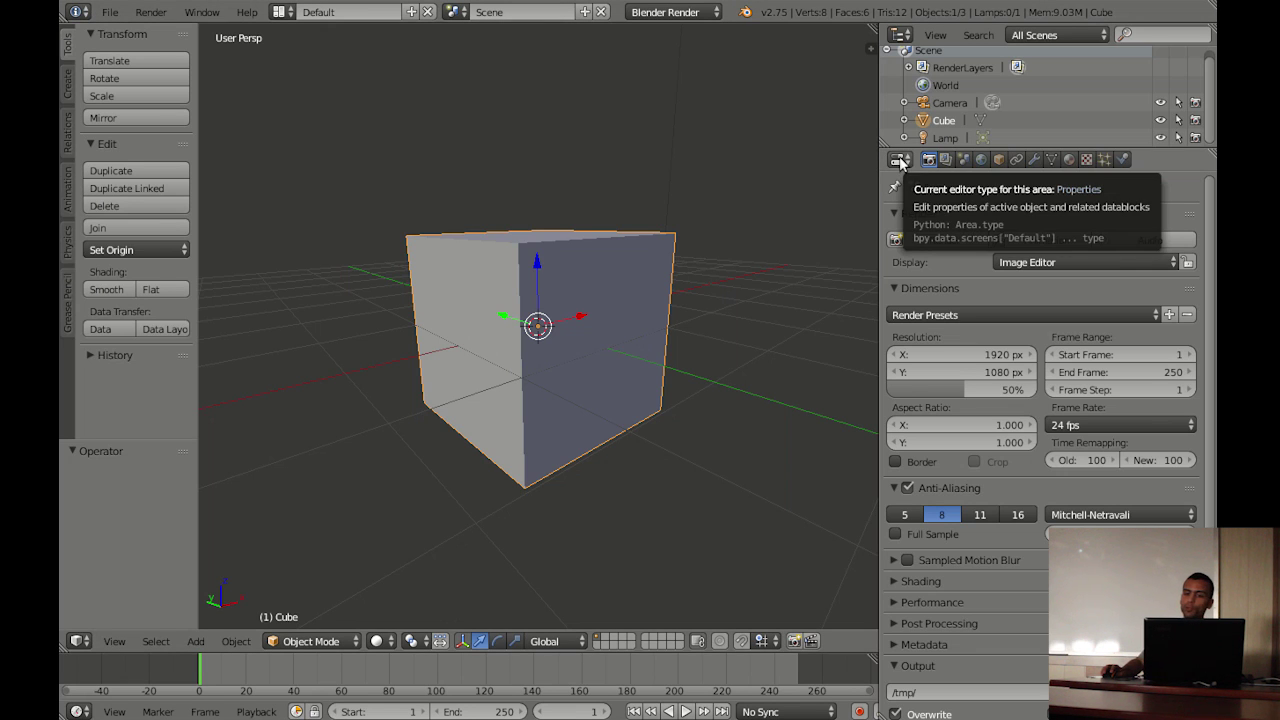
left_click(899, 161)
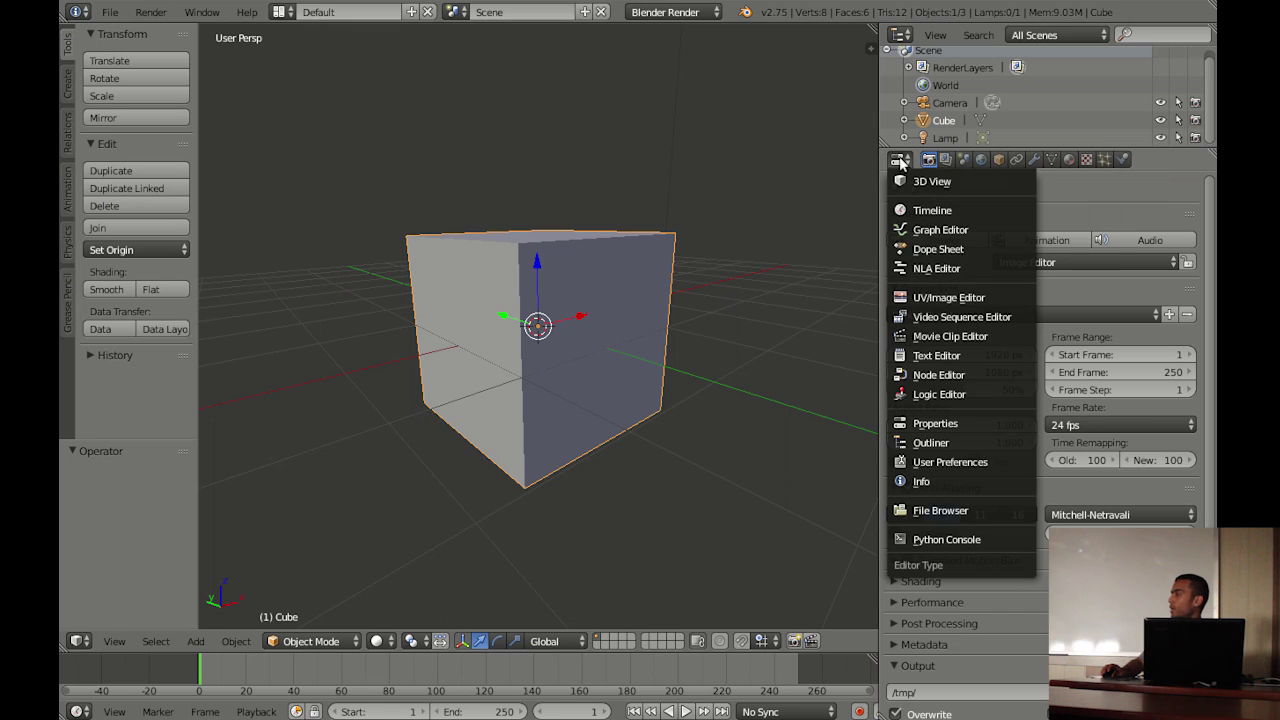
left_click(951, 182)
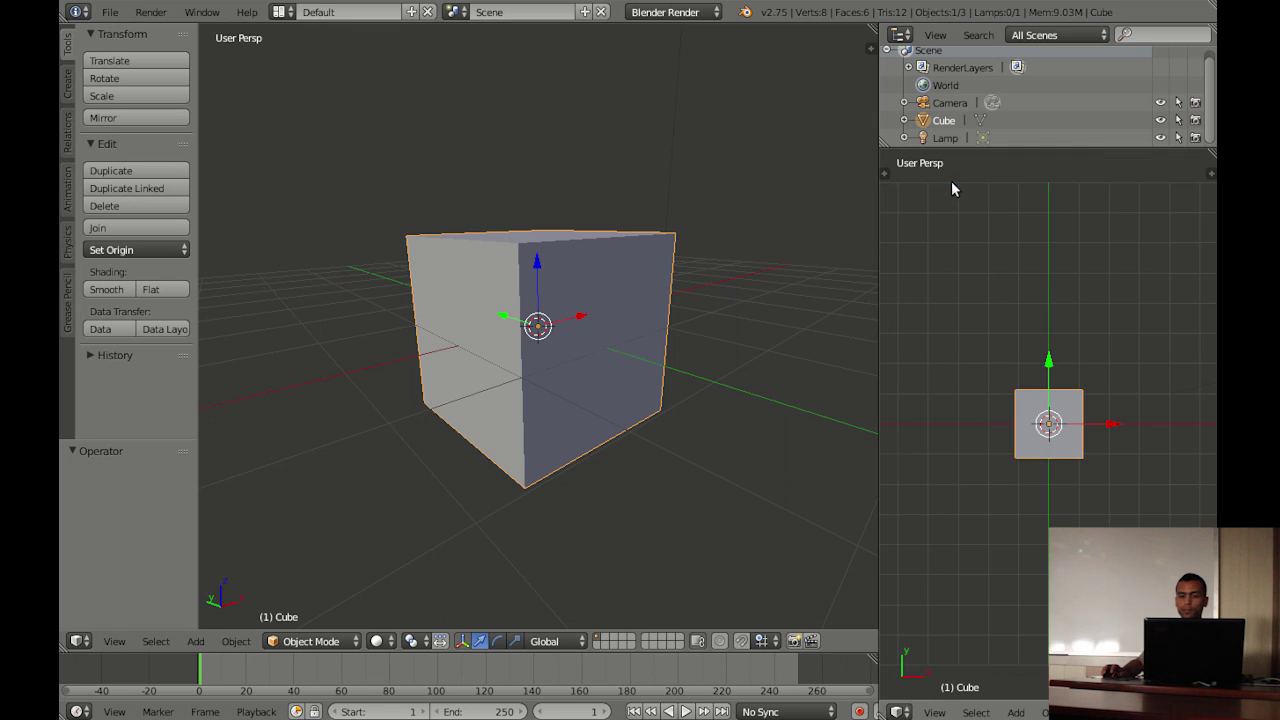
mouse_move(878, 288)
left_mouse_down()
mouse_move(660, 284)
mouse_move(866, 297)
left_mouse_up()
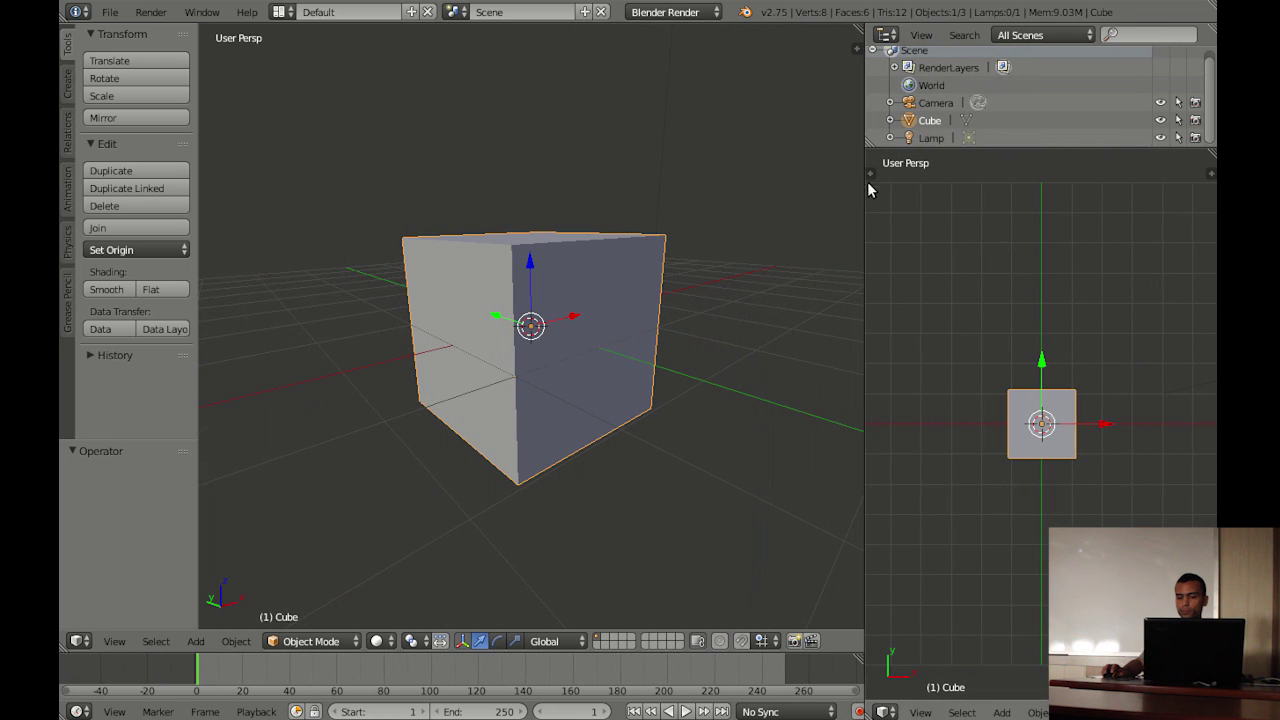
left_click(886, 712)
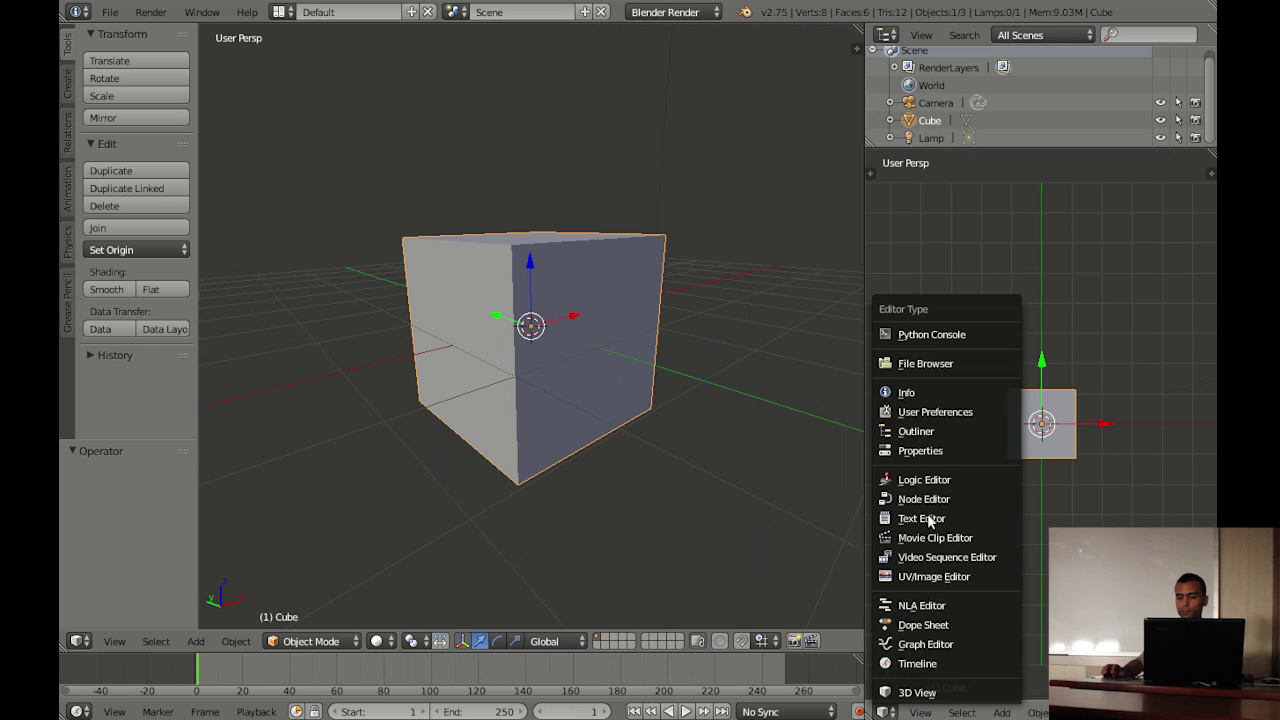
left_click(930, 451)
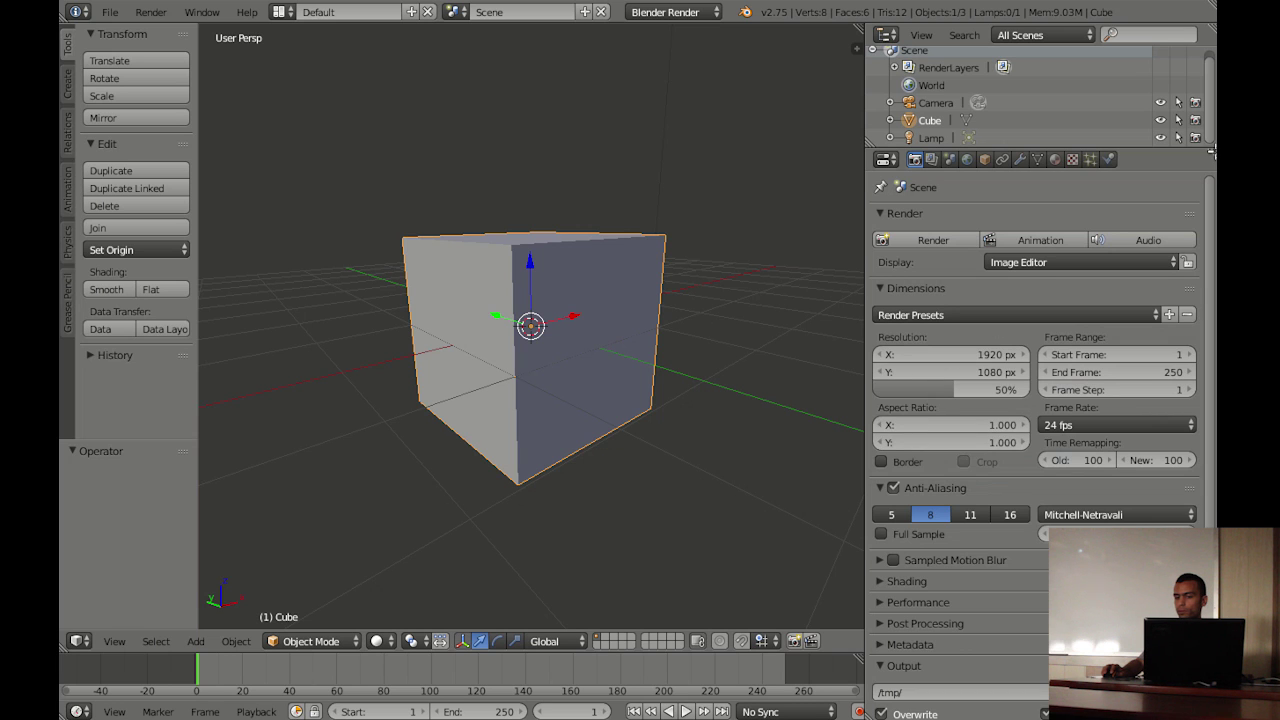
left_click_drag(1211, 165, 1202, 447)
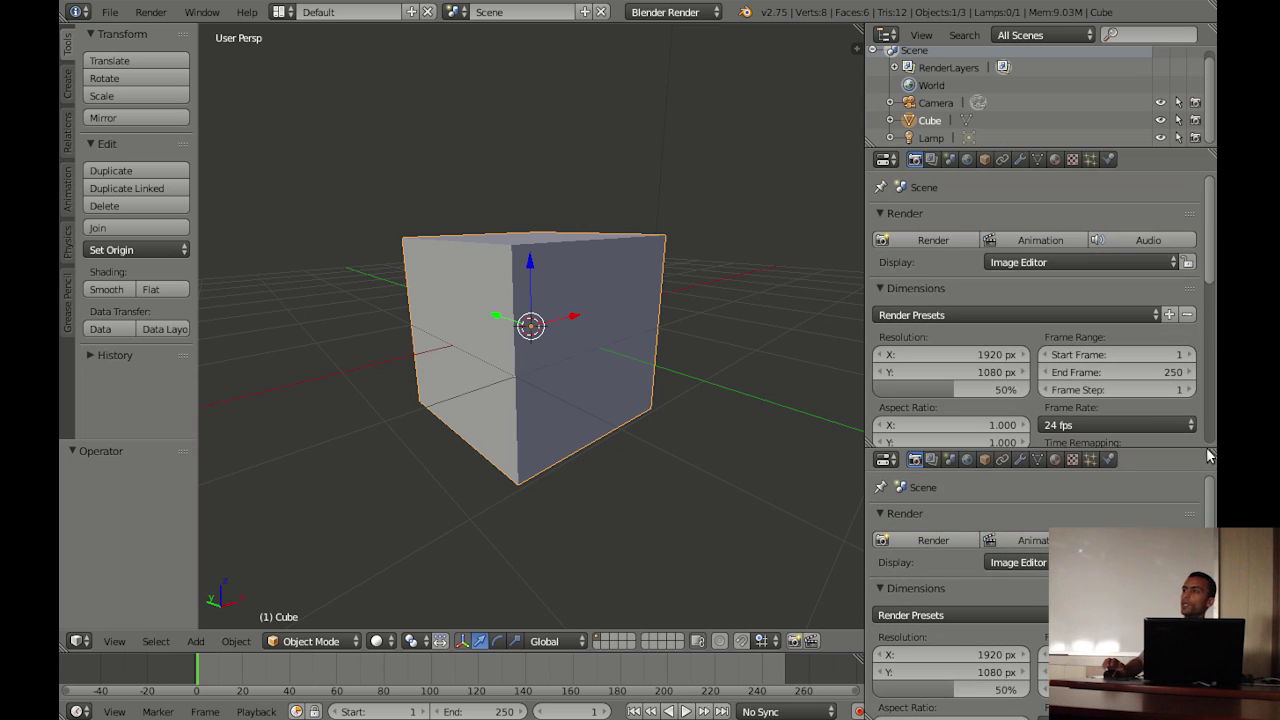
right_click(1197, 407)
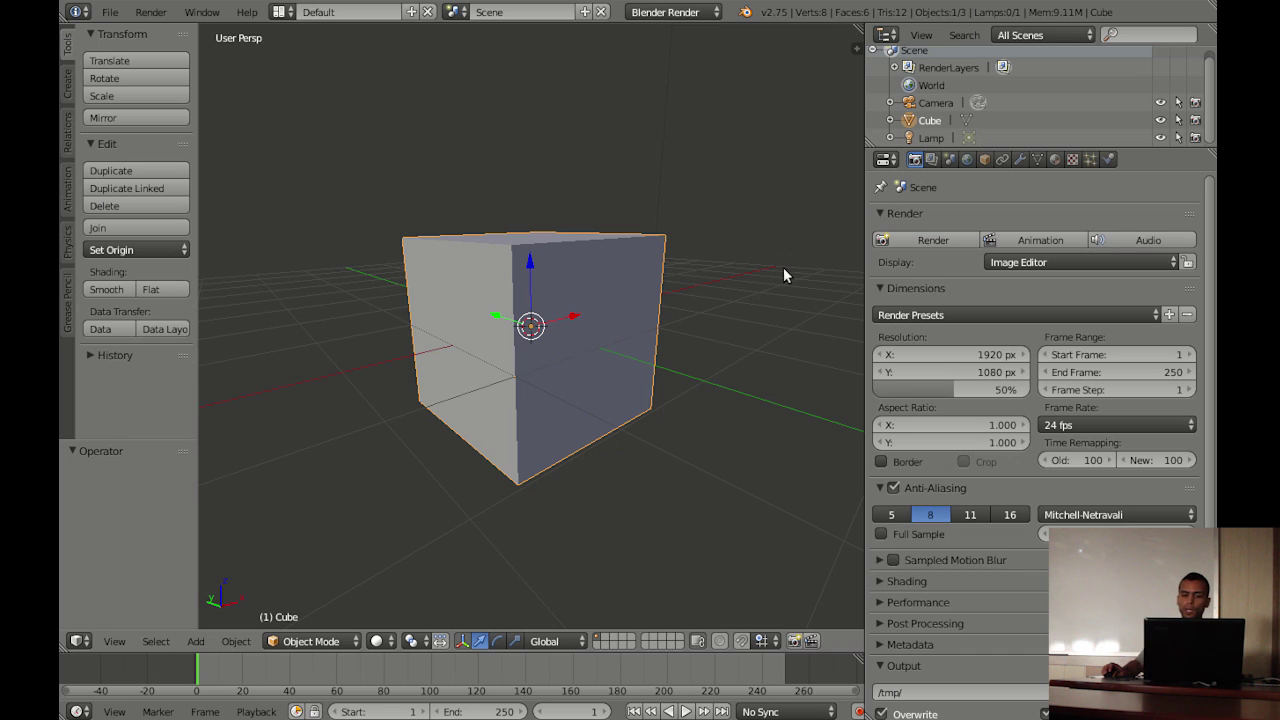
mouse_move(638, 346)
middle_mouse_down()
mouse_move(532, 365)
mouse_move(564, 379)
mouse_move(651, 229)
middle_mouse_up()
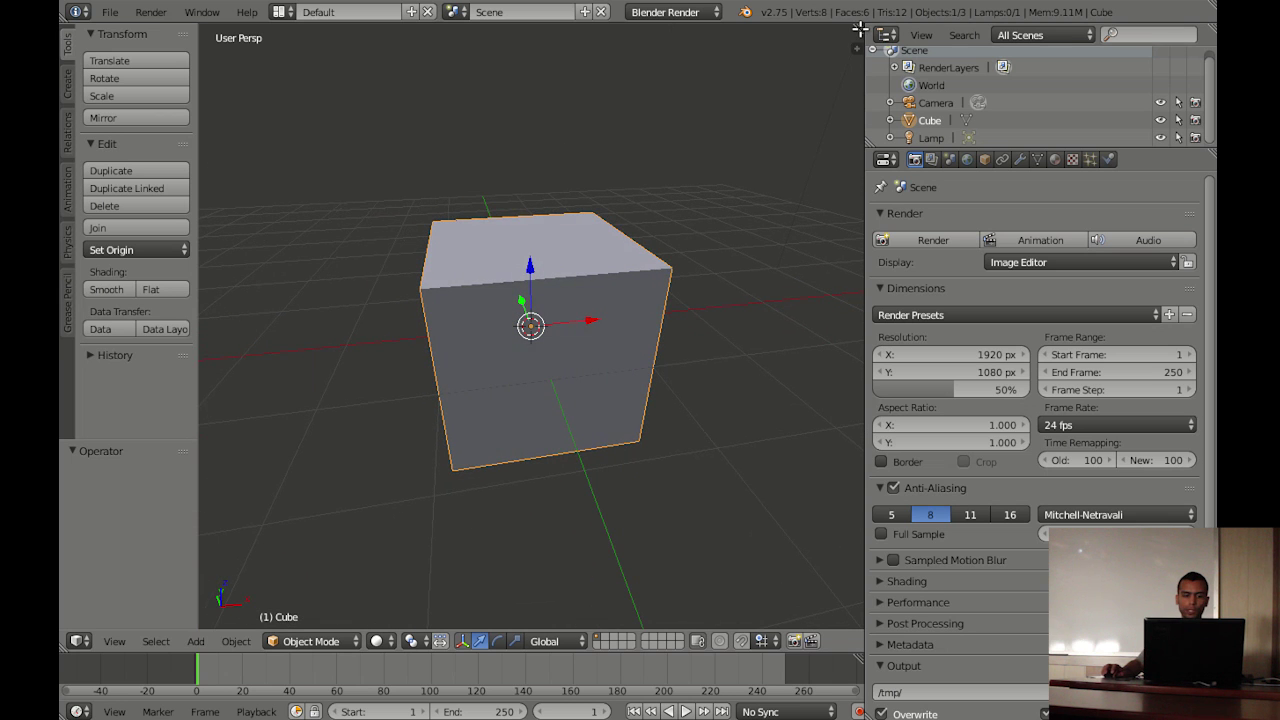
left_click_drag(859, 28, 850, 375)
mouse_move(534, 277)
middle_mouse_down()
mouse_move(729, 194)
mouse_move(641, 189)
middle_mouse_up()
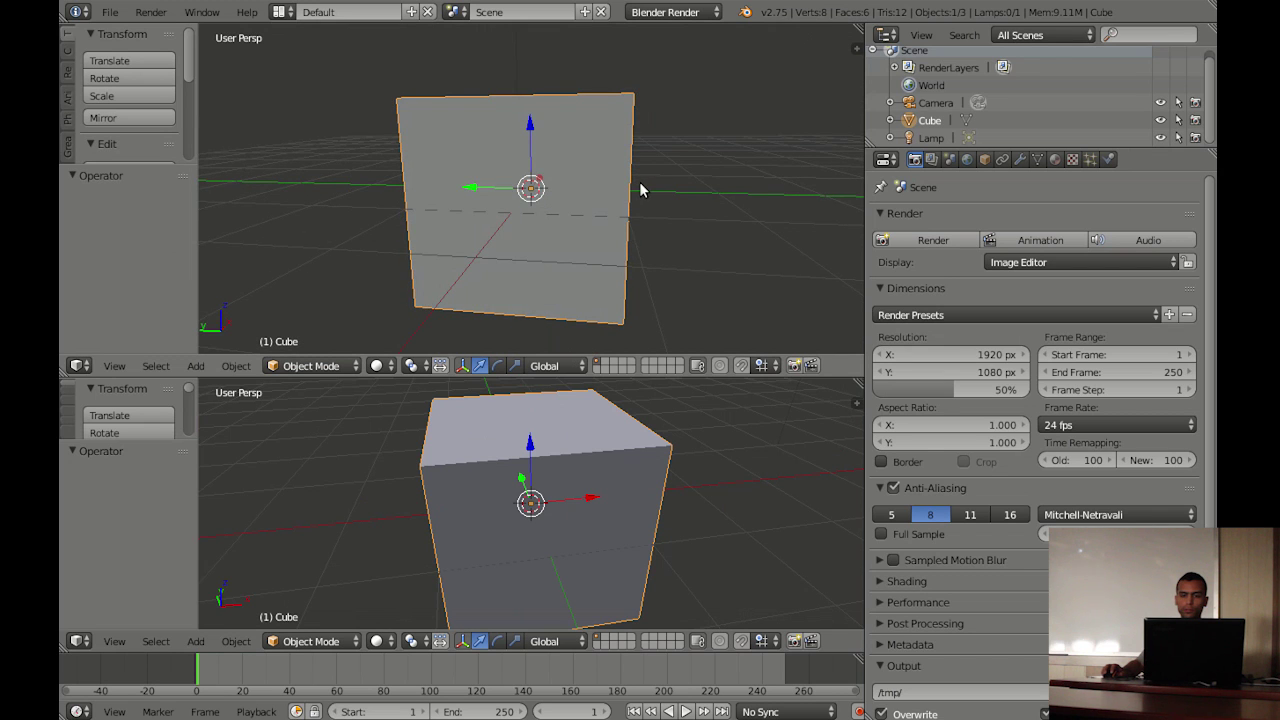
key("KP_1")
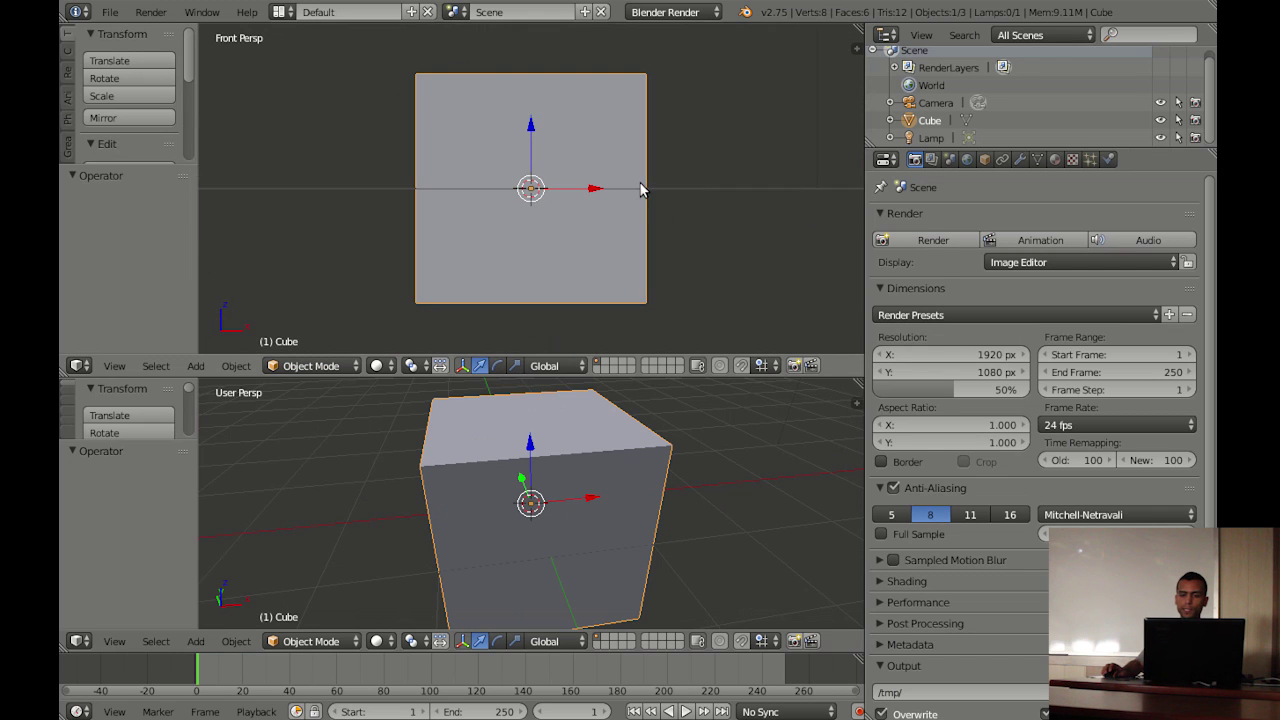
left_click_drag(857, 30, 421, 57)
mouse_move(671, 134)
middle_mouse_down()
mouse_move(706, 191)
mouse_move(795, 257)
middle_mouse_up()
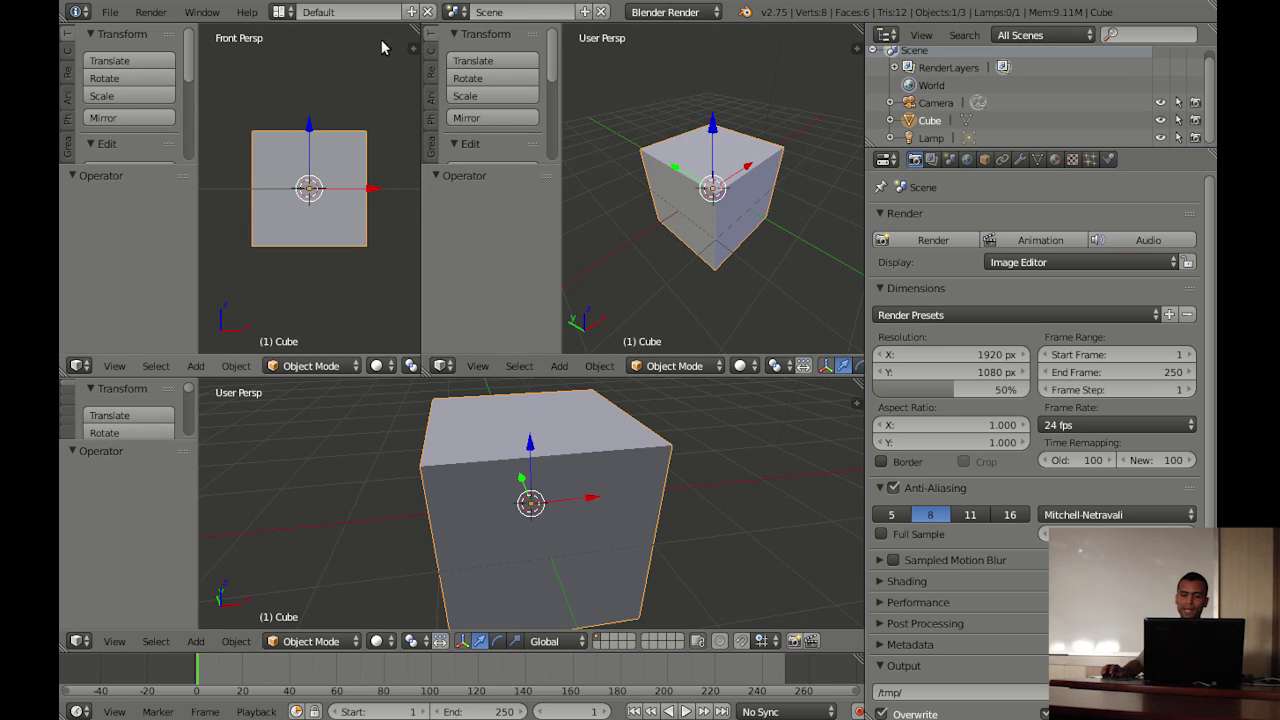
left_click_drag(414, 30, 640, 150)
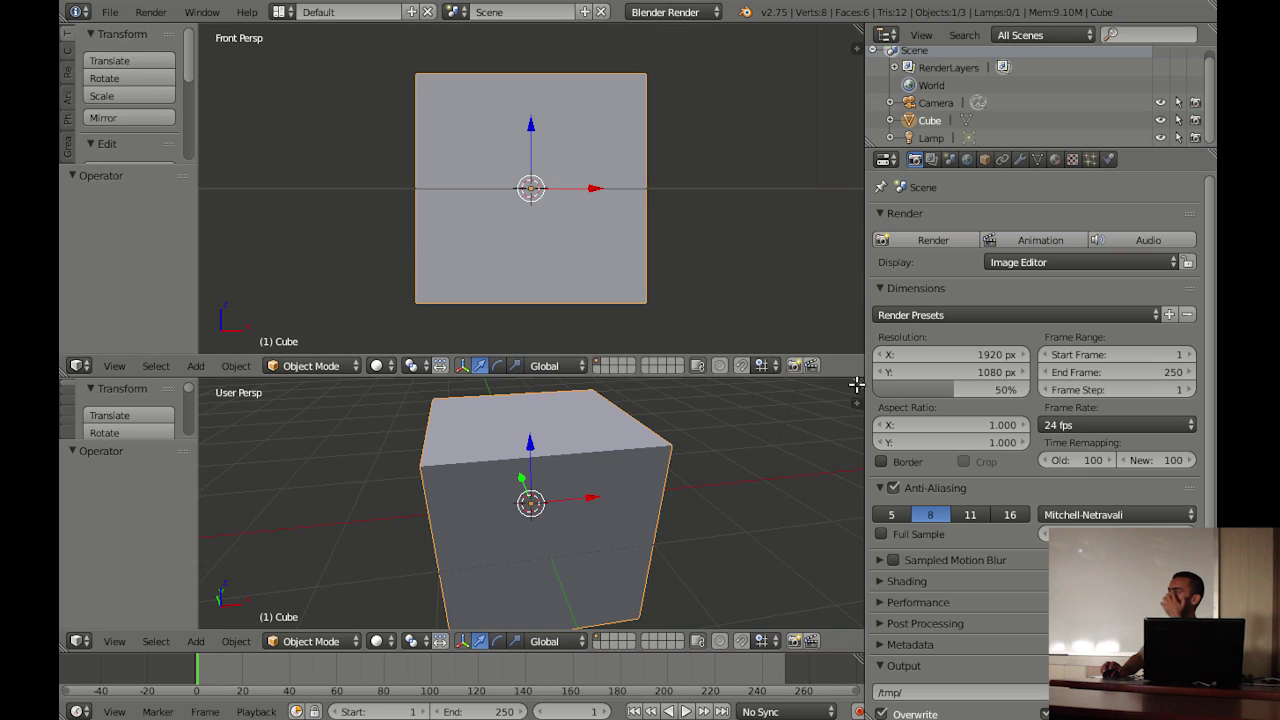
left_click_drag(855, 381, 857, 354)
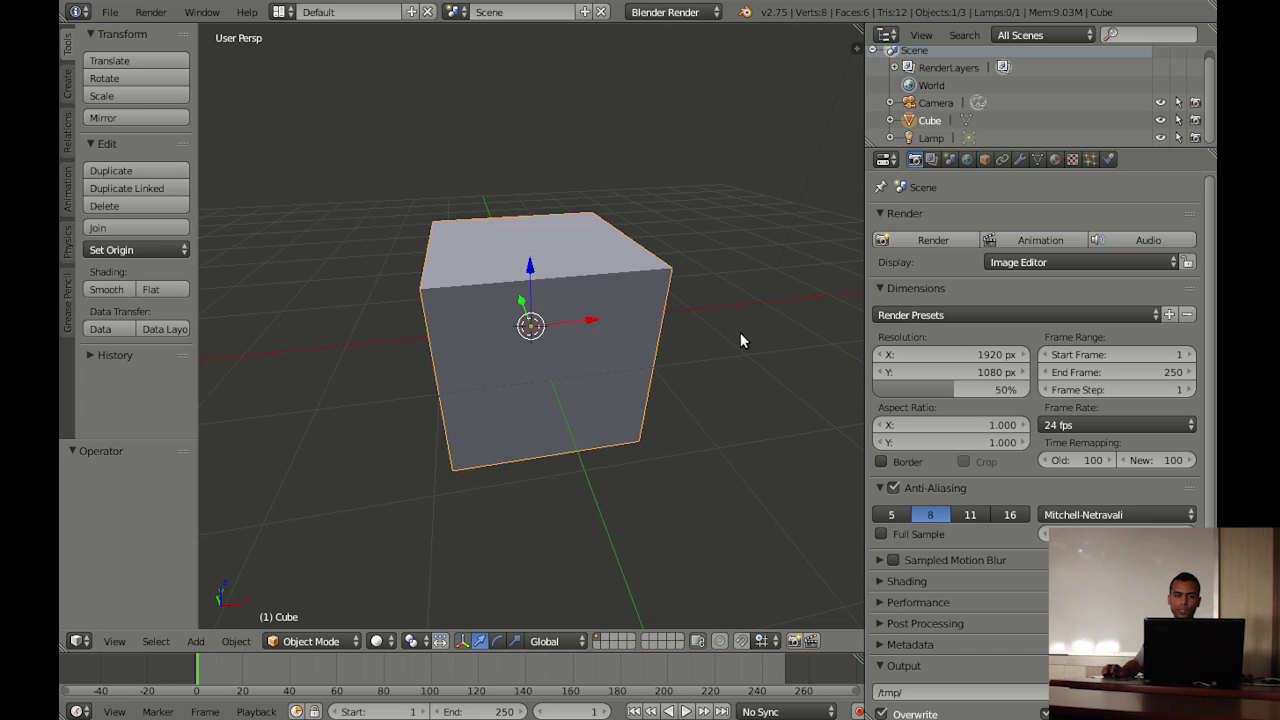
left_click(280, 12)
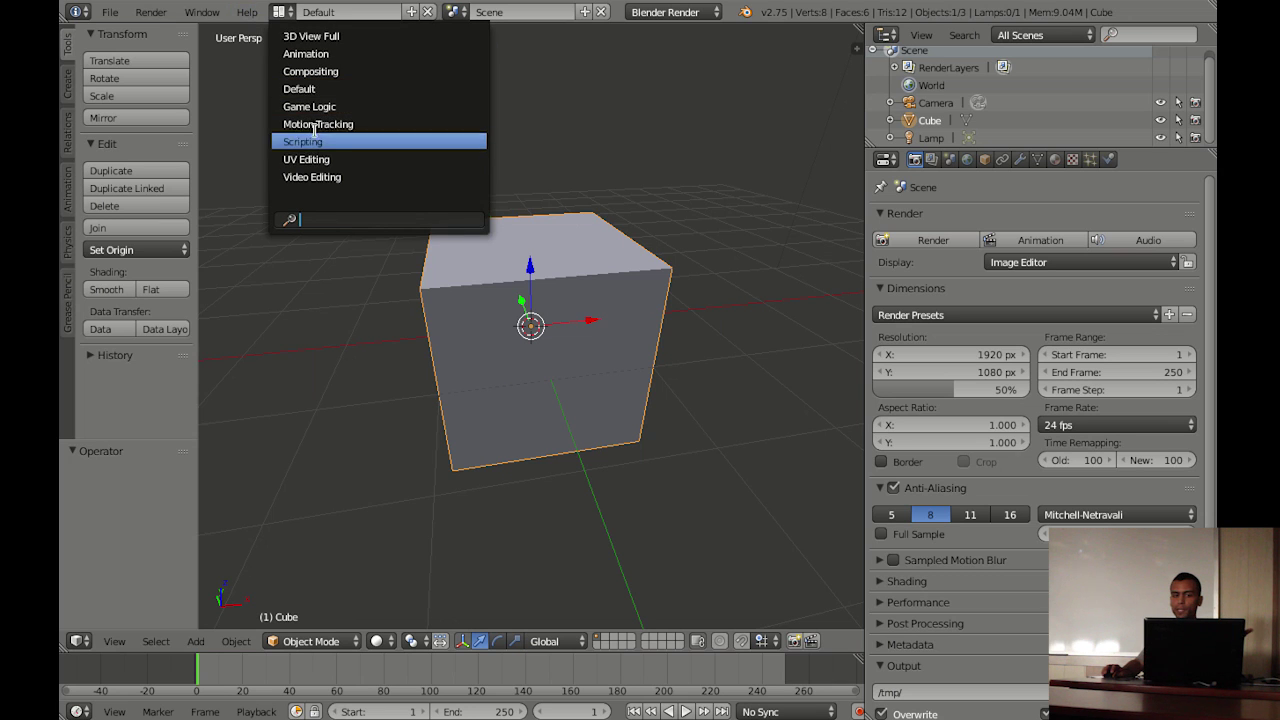
left_click(308, 37)
left_click(281, 12)
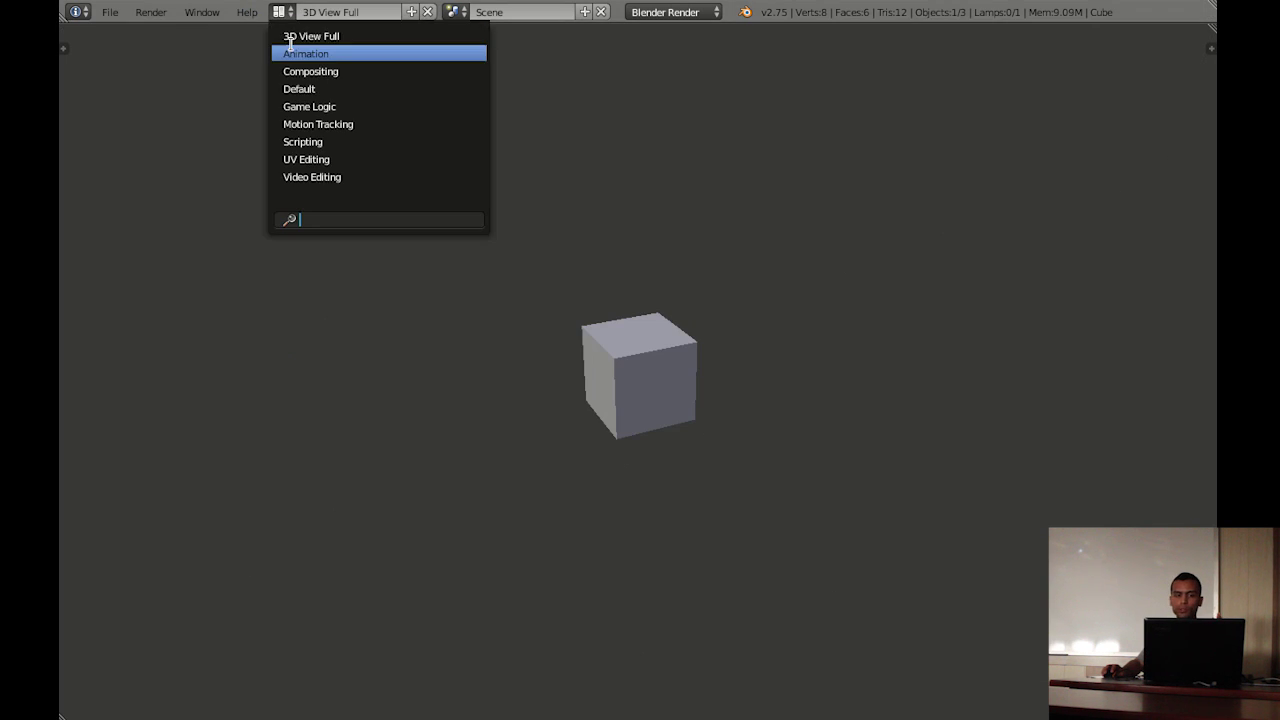
left_click(292, 48)
left_click(281, 12)
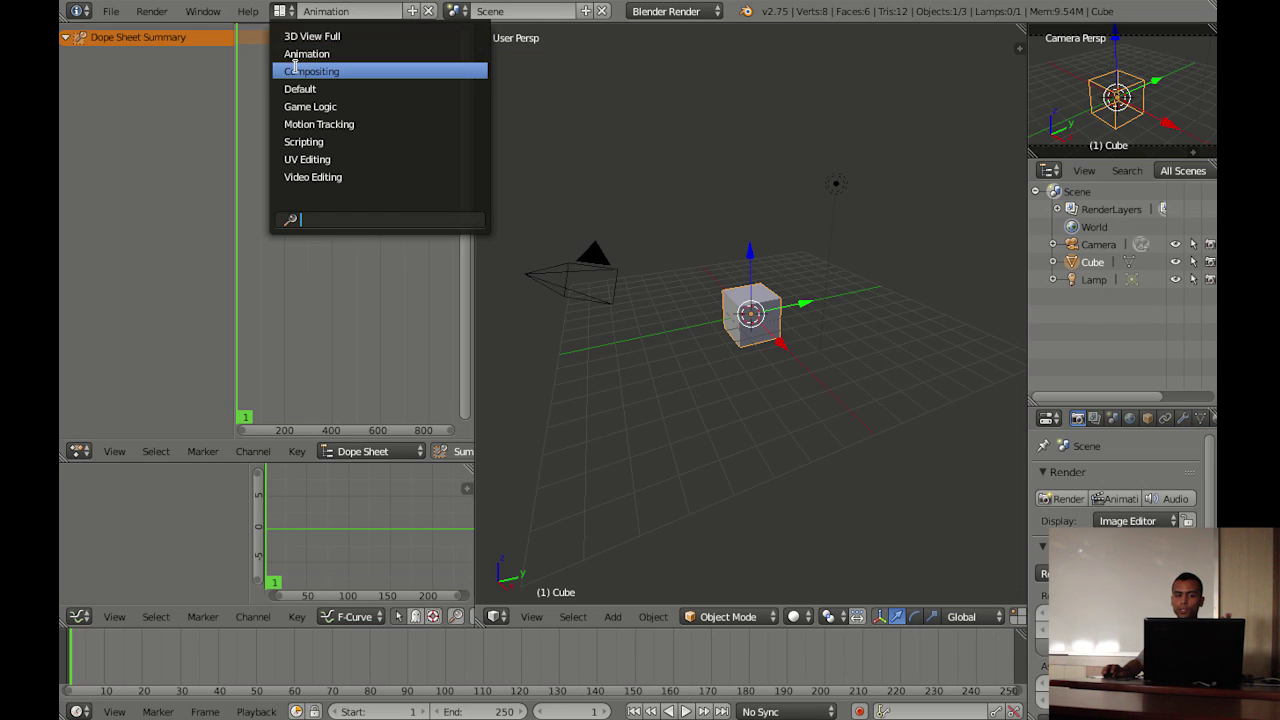
left_click(296, 68)
left_click(281, 12)
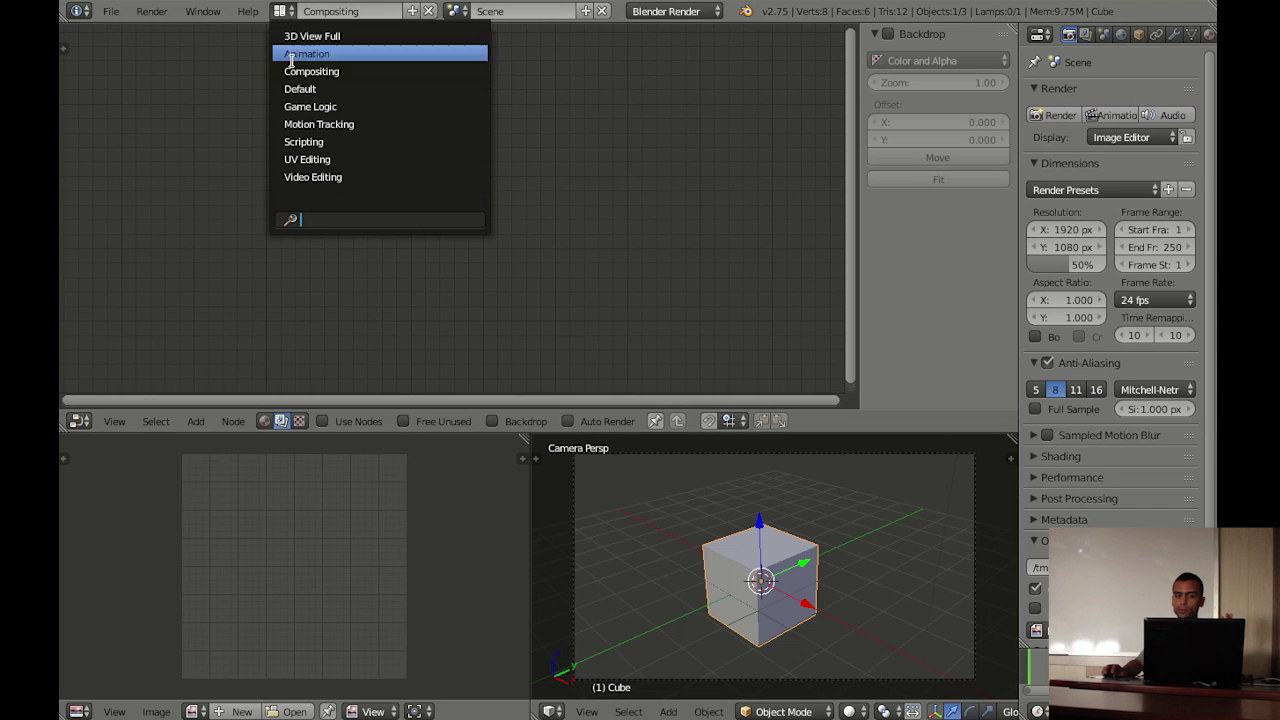
left_click(292, 84)
left_click(281, 12)
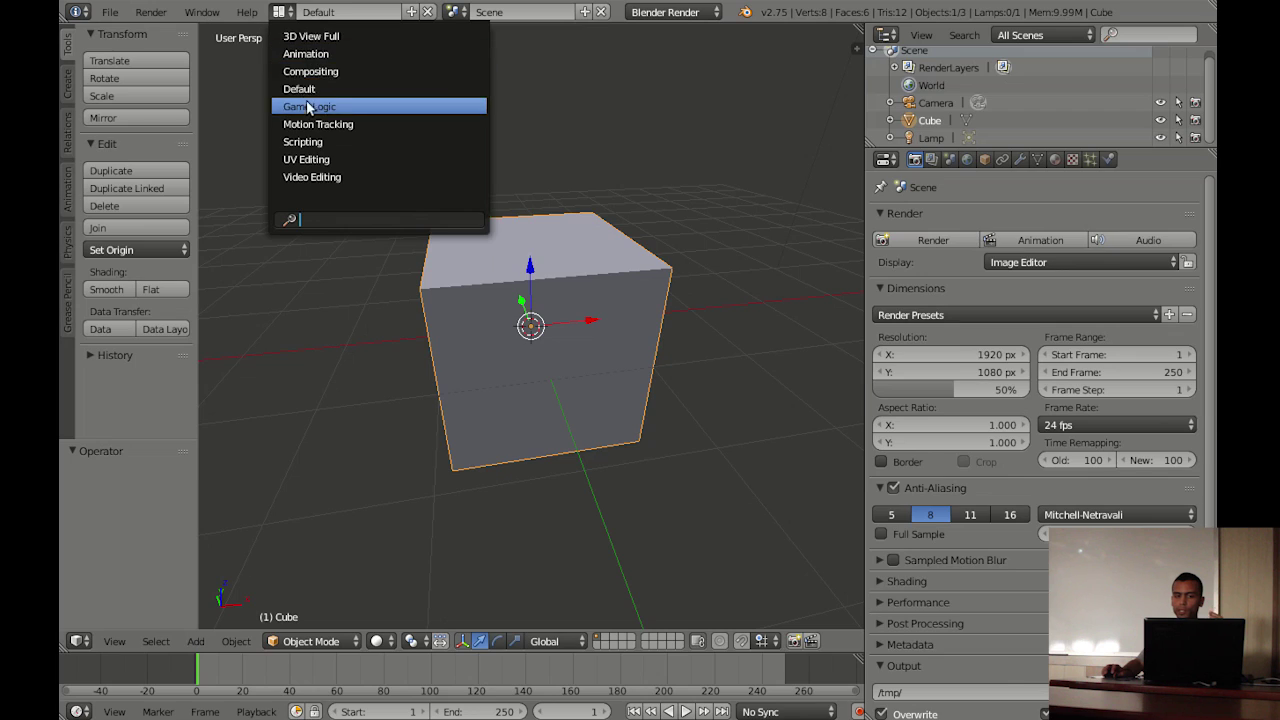
left_click(306, 104)
left_click(281, 12)
left_click(308, 124)
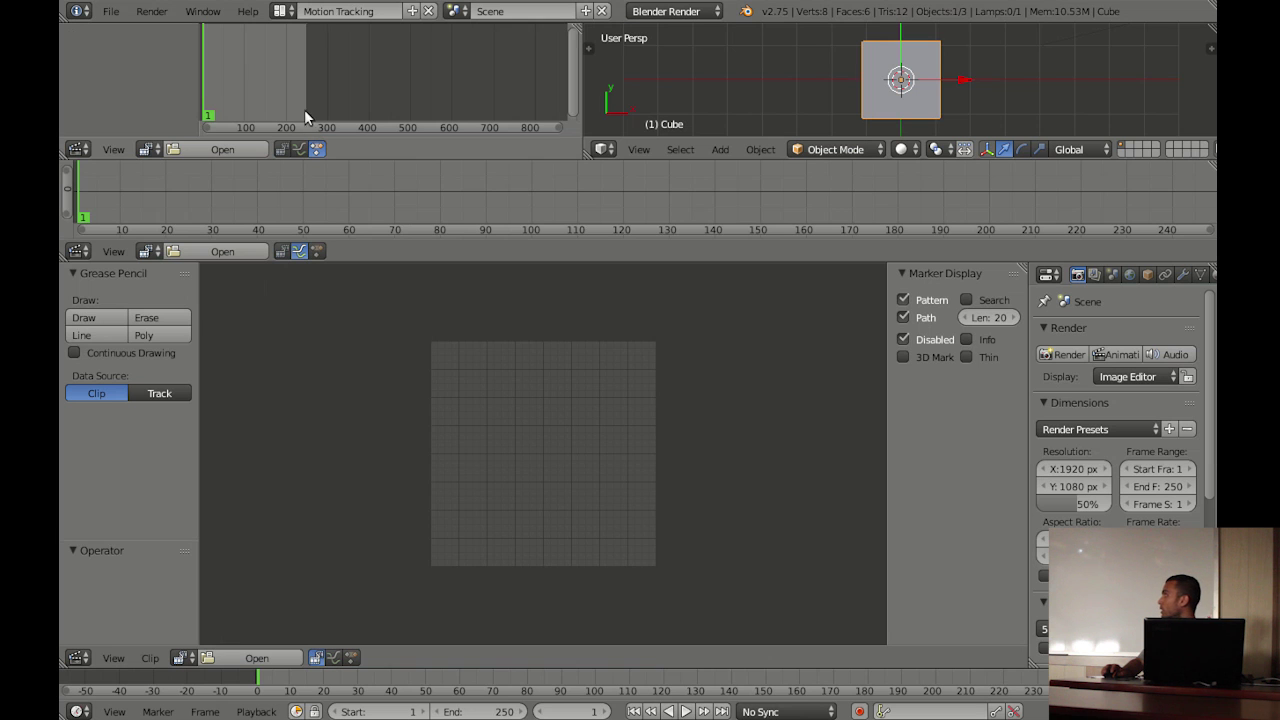
left_click(281, 12)
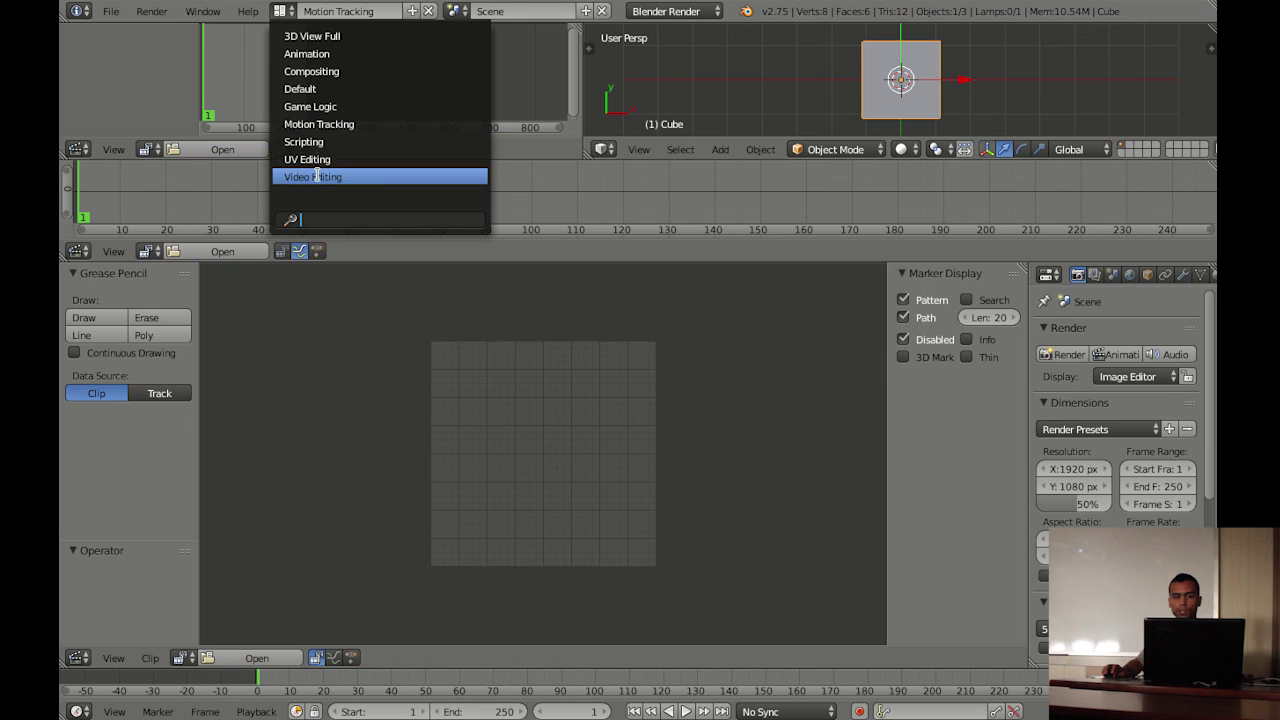
left_click(316, 176)
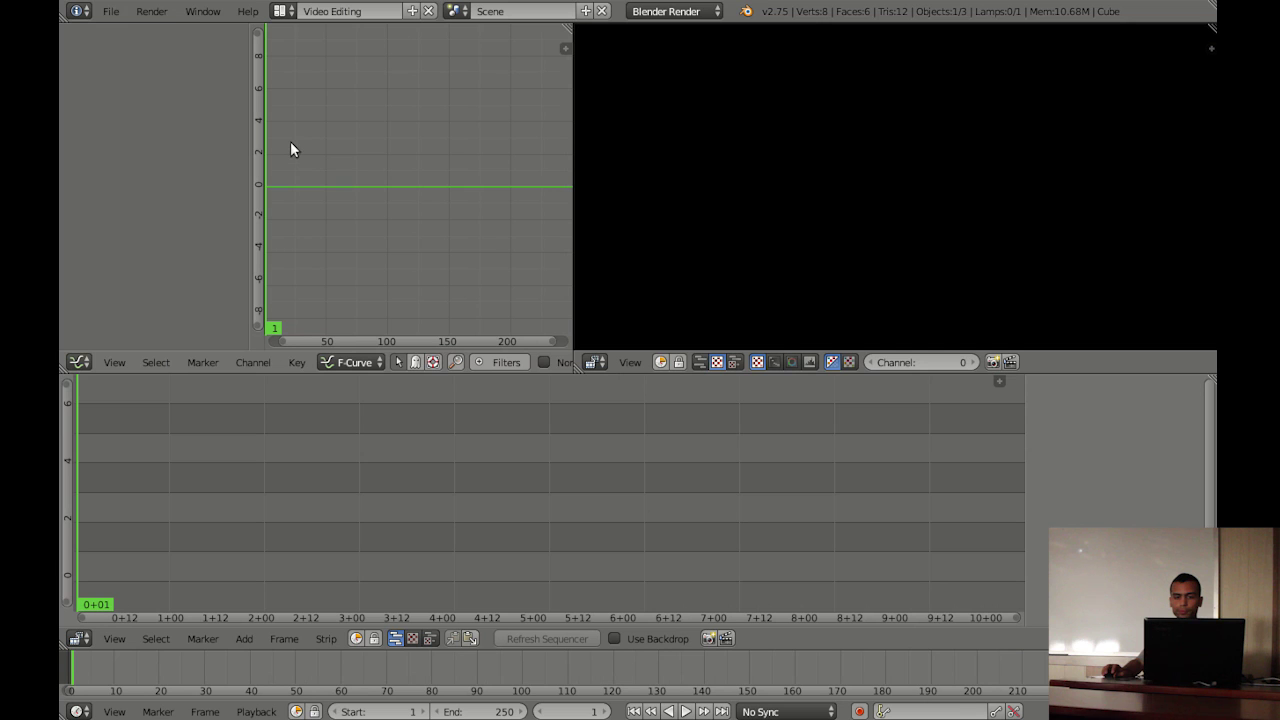
left_click(282, 12)
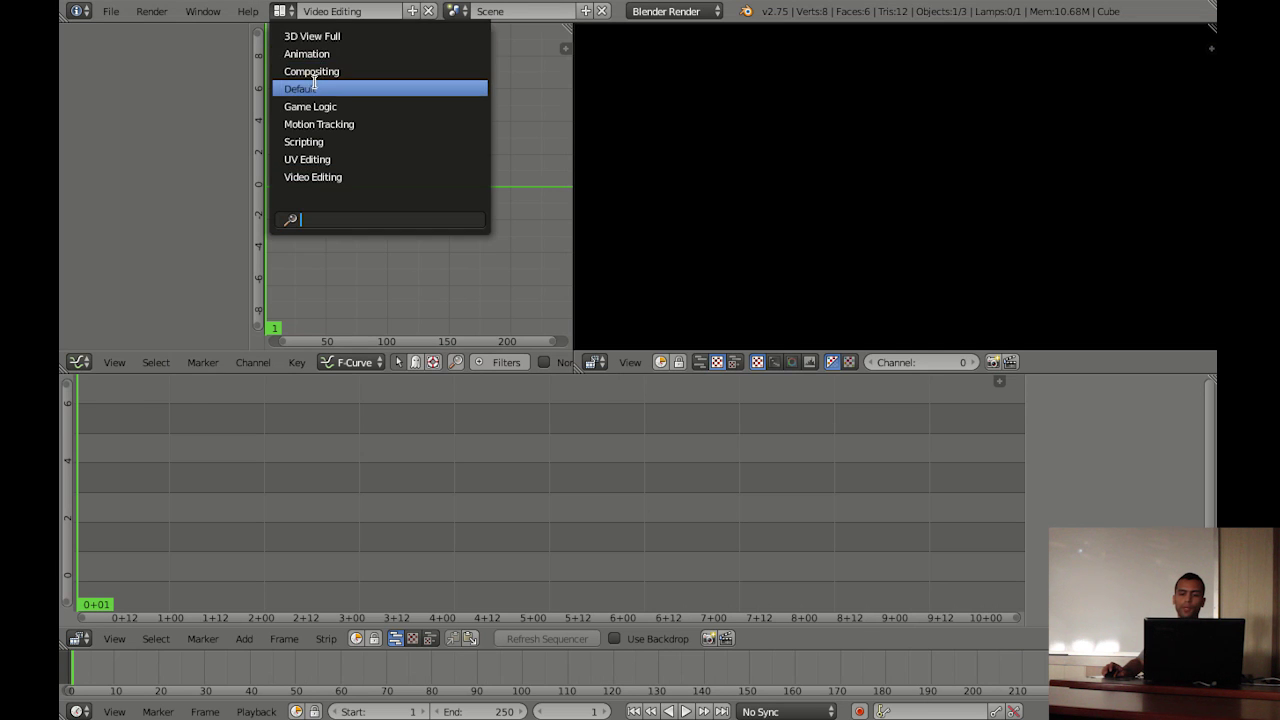
left_click(314, 87)
mouse_move(449, 317)
middle_mouse_down()
mouse_move(523, 277)
mouse_move(531, 306)
middle_mouse_up()
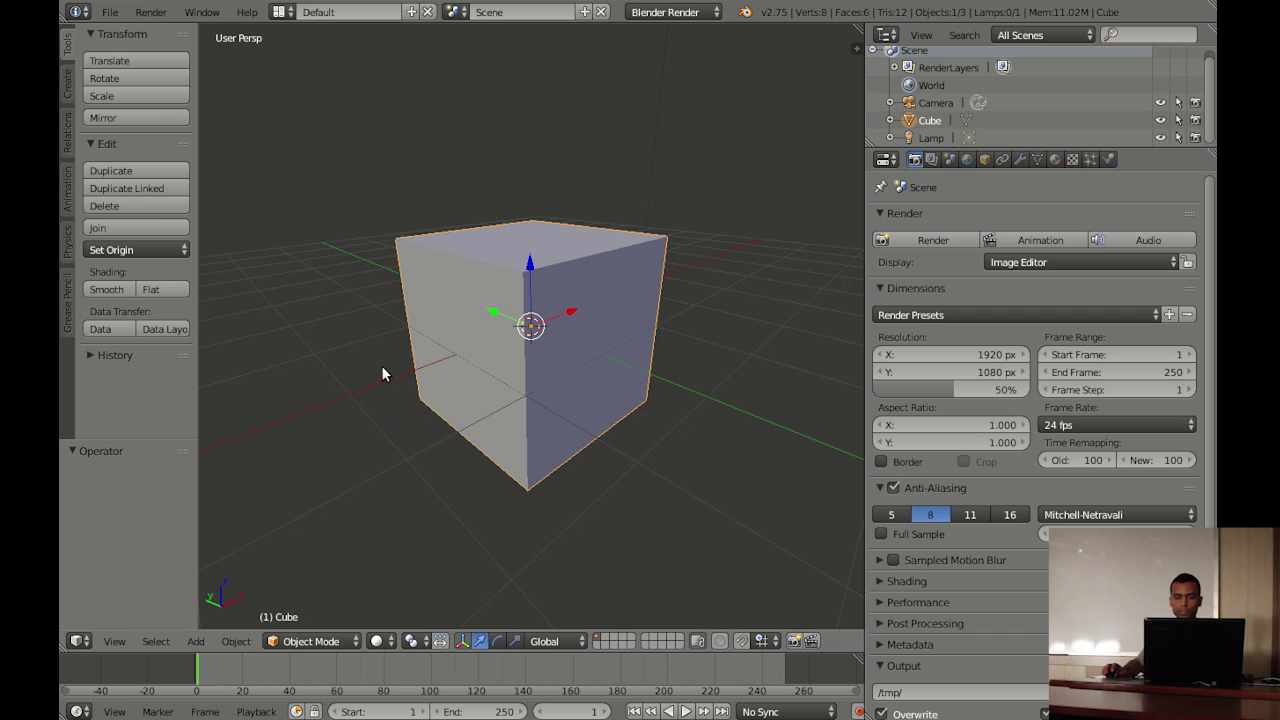
Toggle the tool shelf (T) and properties sidebar (N) off and back on
key("t")
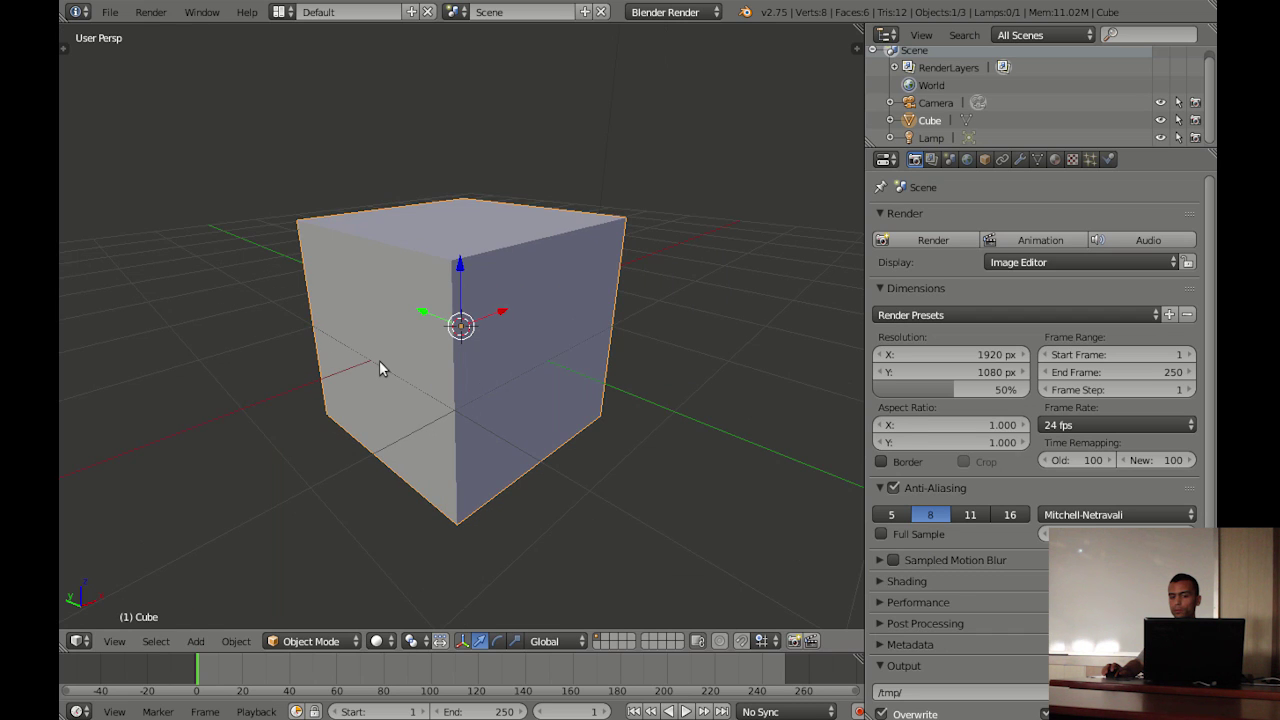
key("n")
key("t")
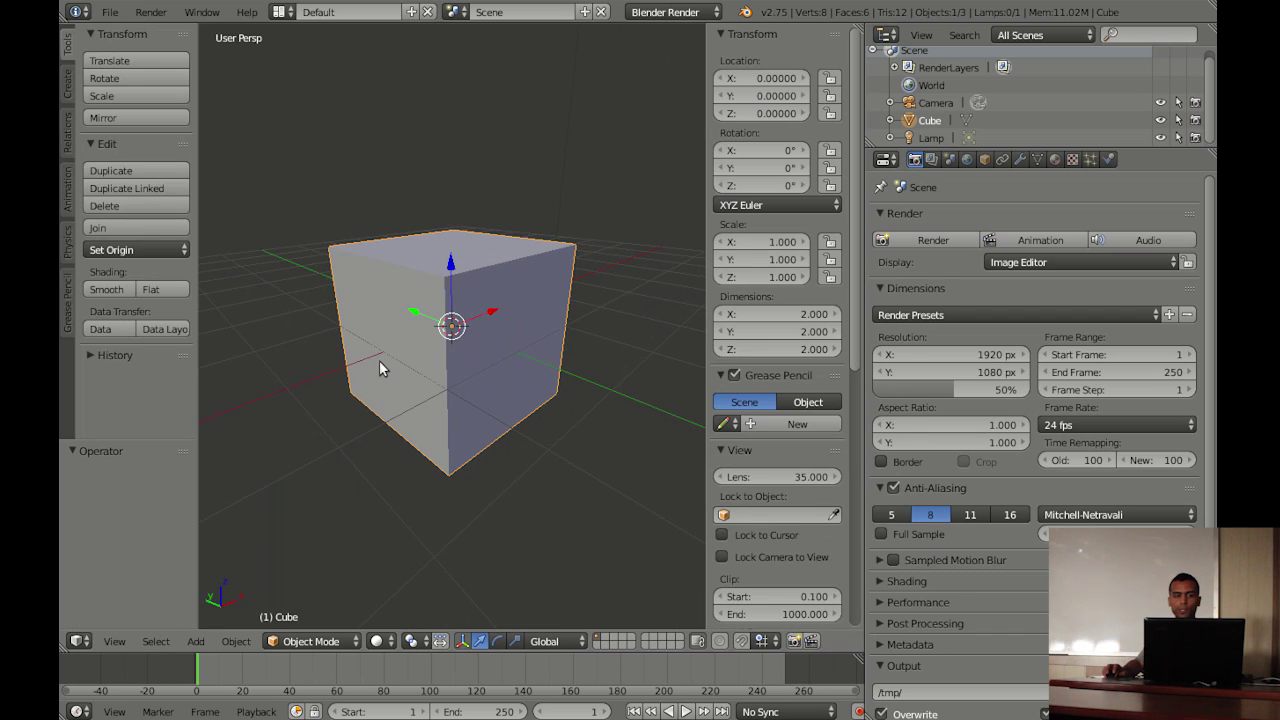
key("t")
key("n")
key("t")
key("n")
key("t")
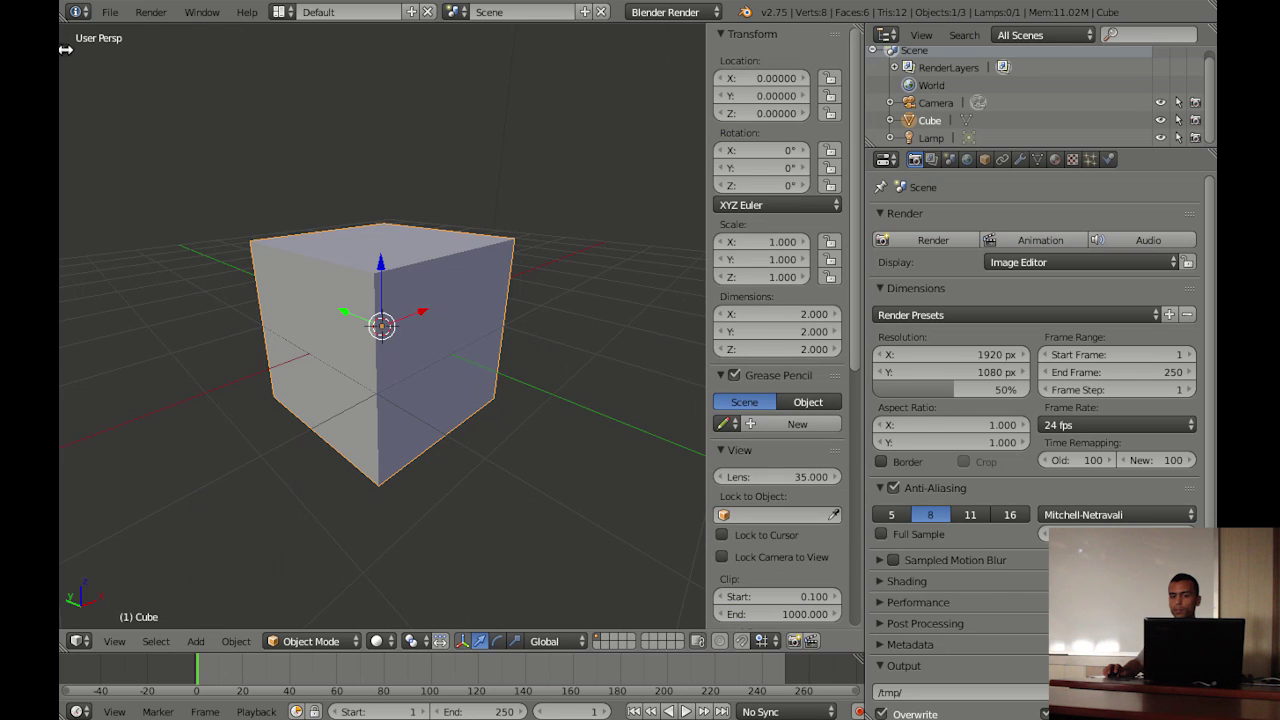
key("t")
key("n")
key("t")
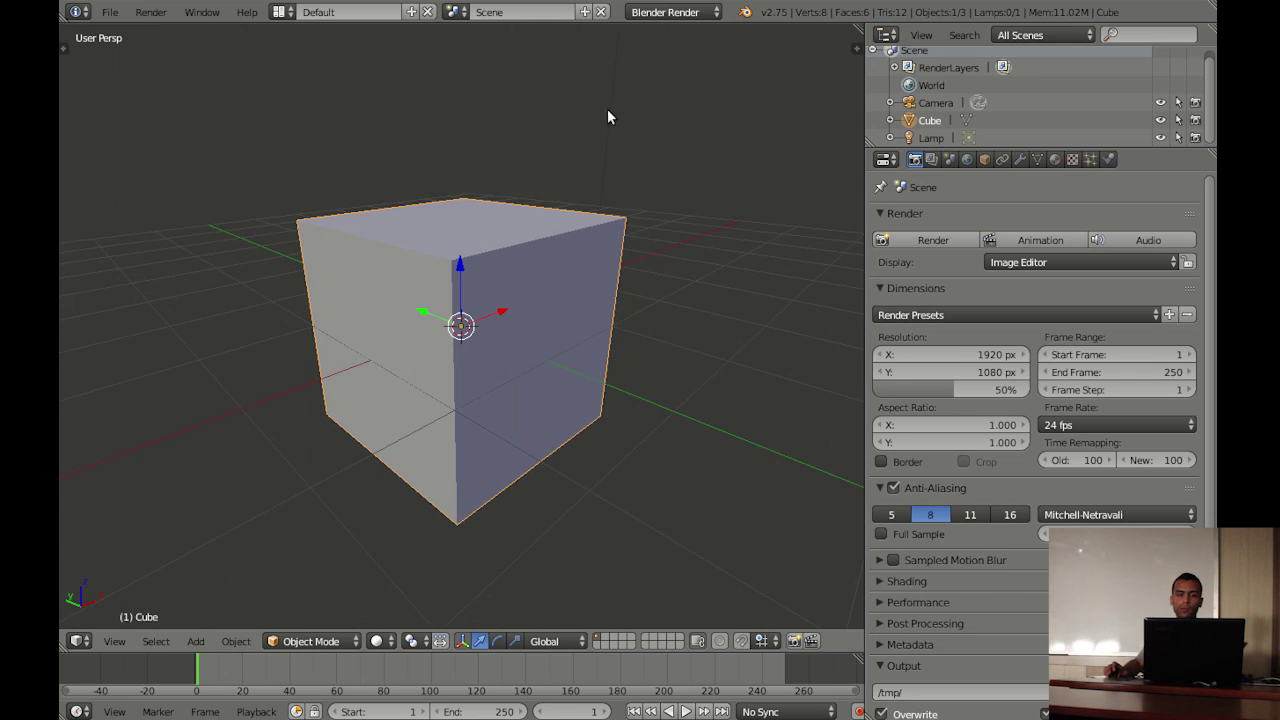
key("t")
key("n")
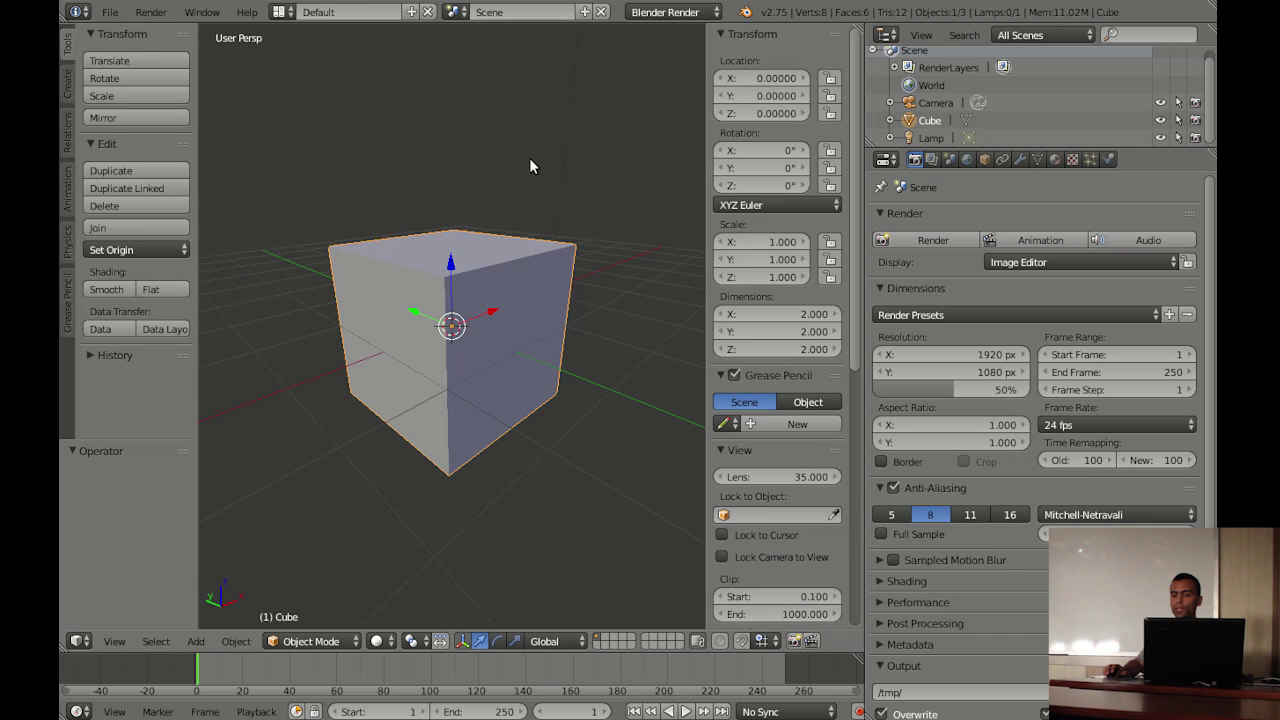
Scroll through the sidebar's transform, view and cursor settings, then deselect and reselect the cube
scroll(816, 315, "down", 1)
scroll(816, 315, "down", 6)
scroll(816, 315, "down", 3)
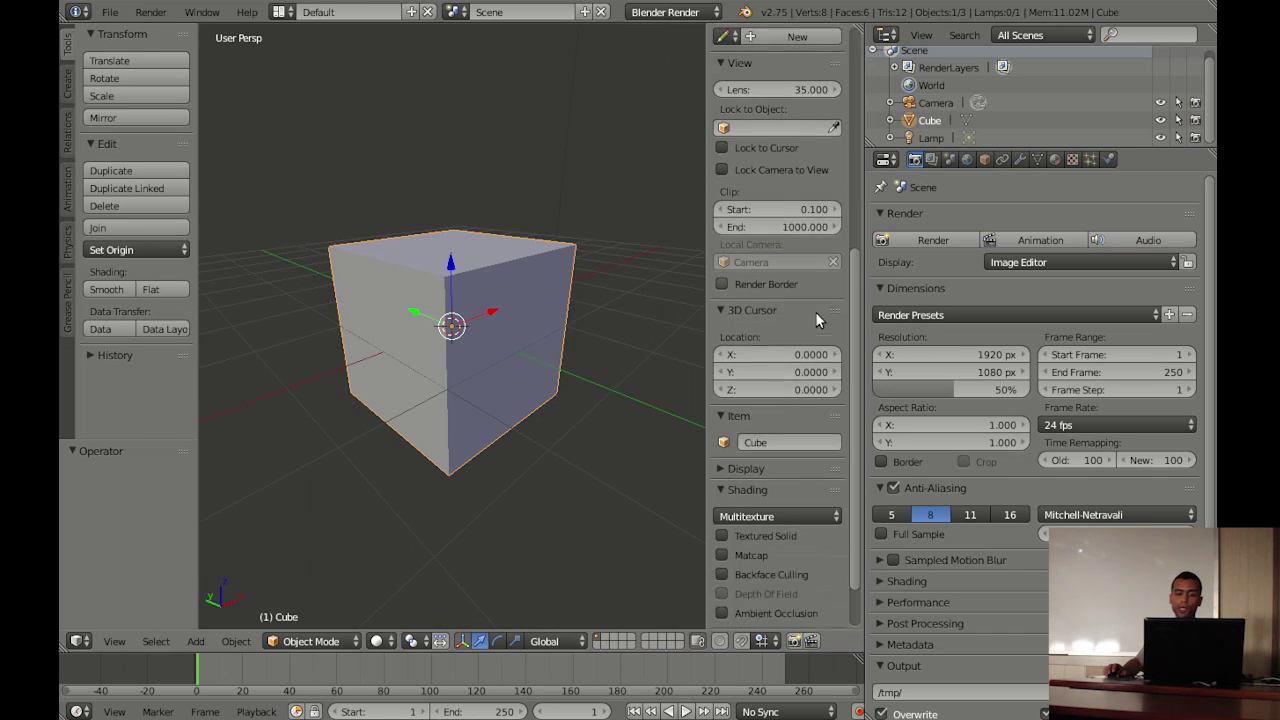
scroll(816, 315, "down", 1)
scroll(816, 319, "up", 3)
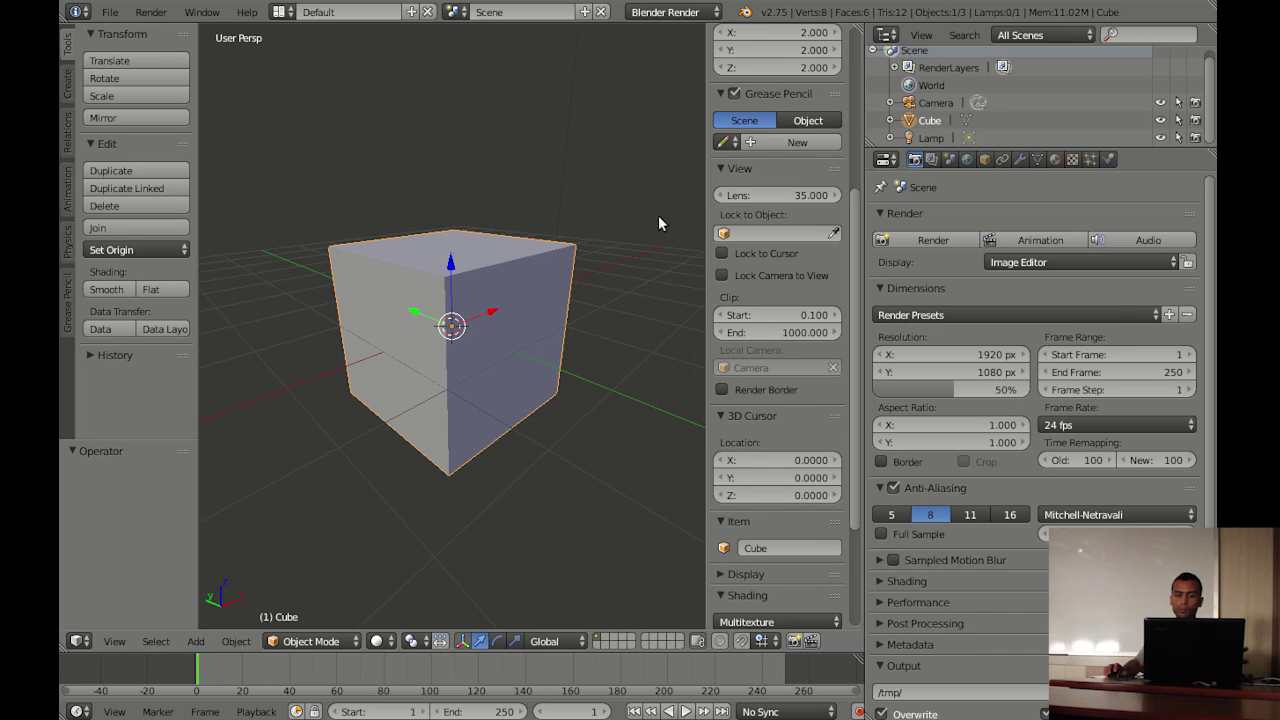
key("a")
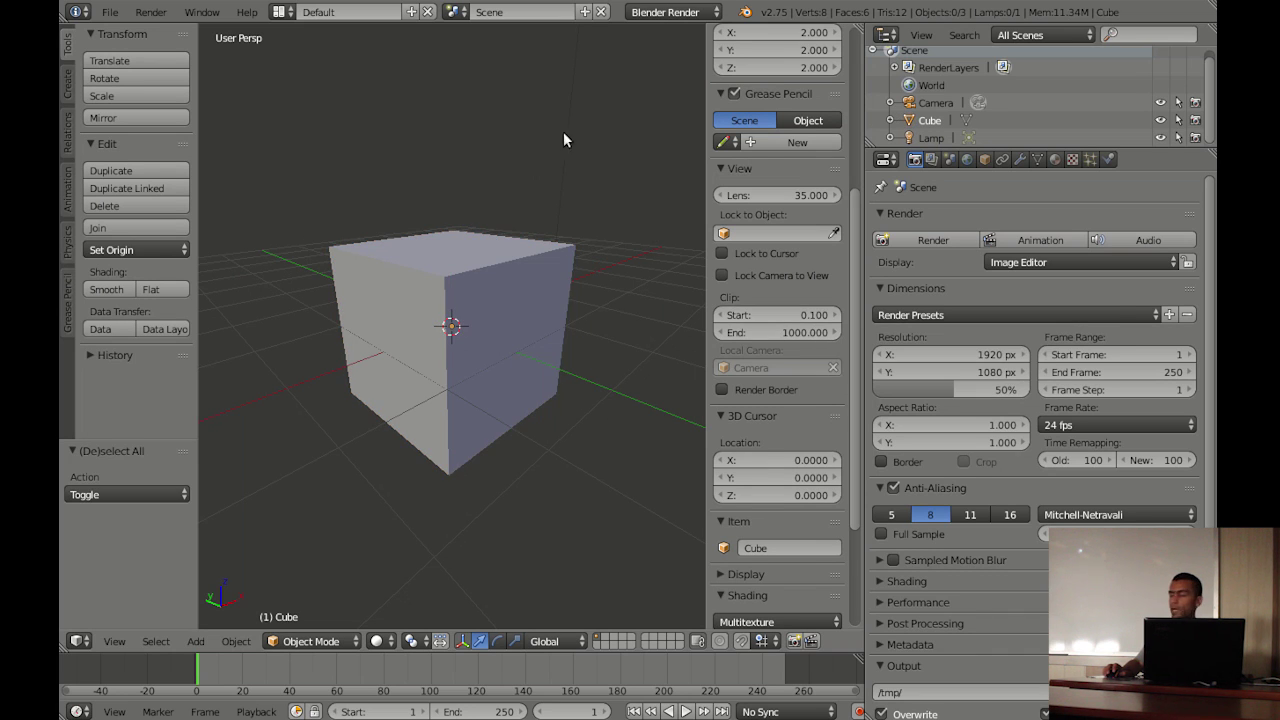
right_click(490, 306)
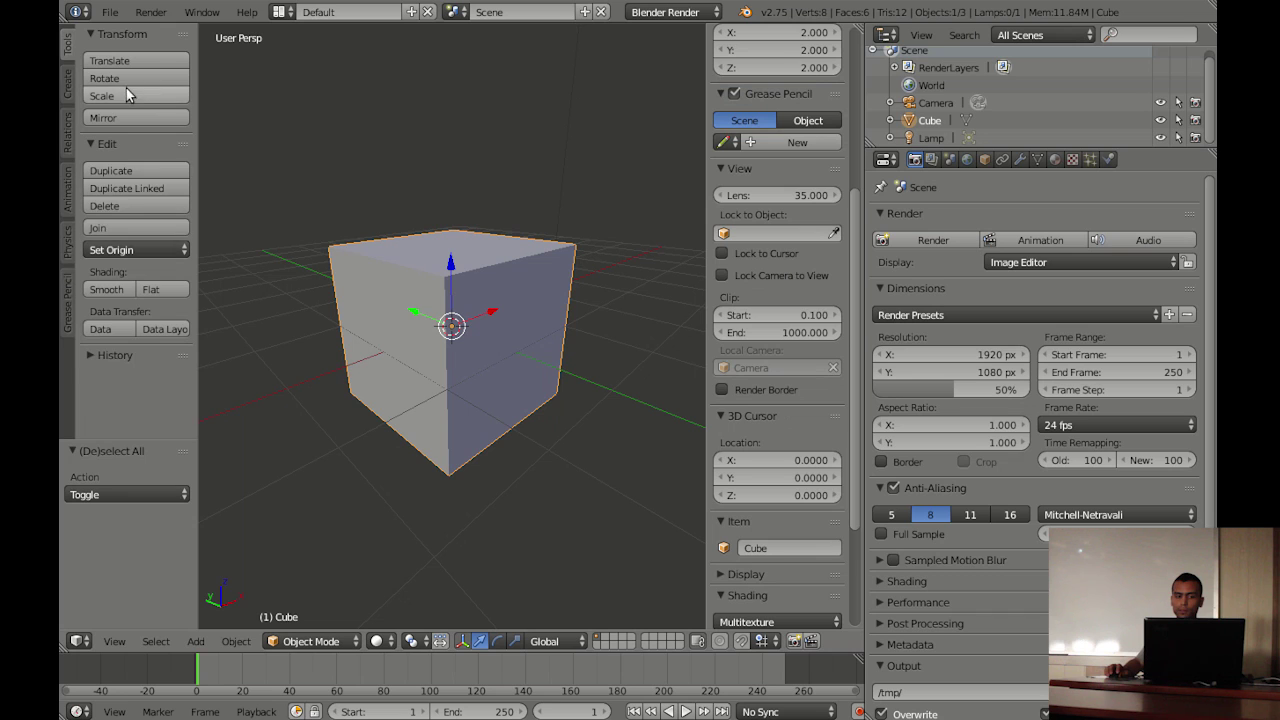
Browse the tool shelf tabs and settle on the Create primitives list
left_click(68, 88)
left_click(68, 183)
left_click(68, 239)
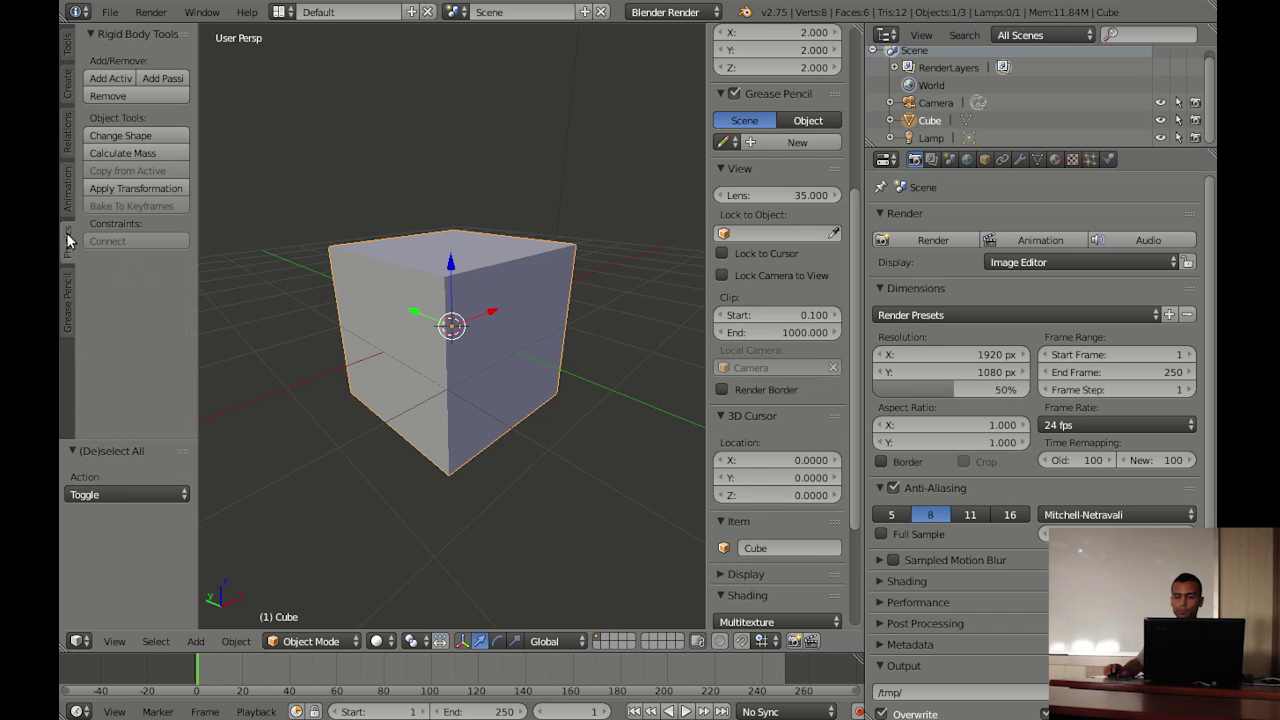
left_click(74, 303)
left_click(68, 88)
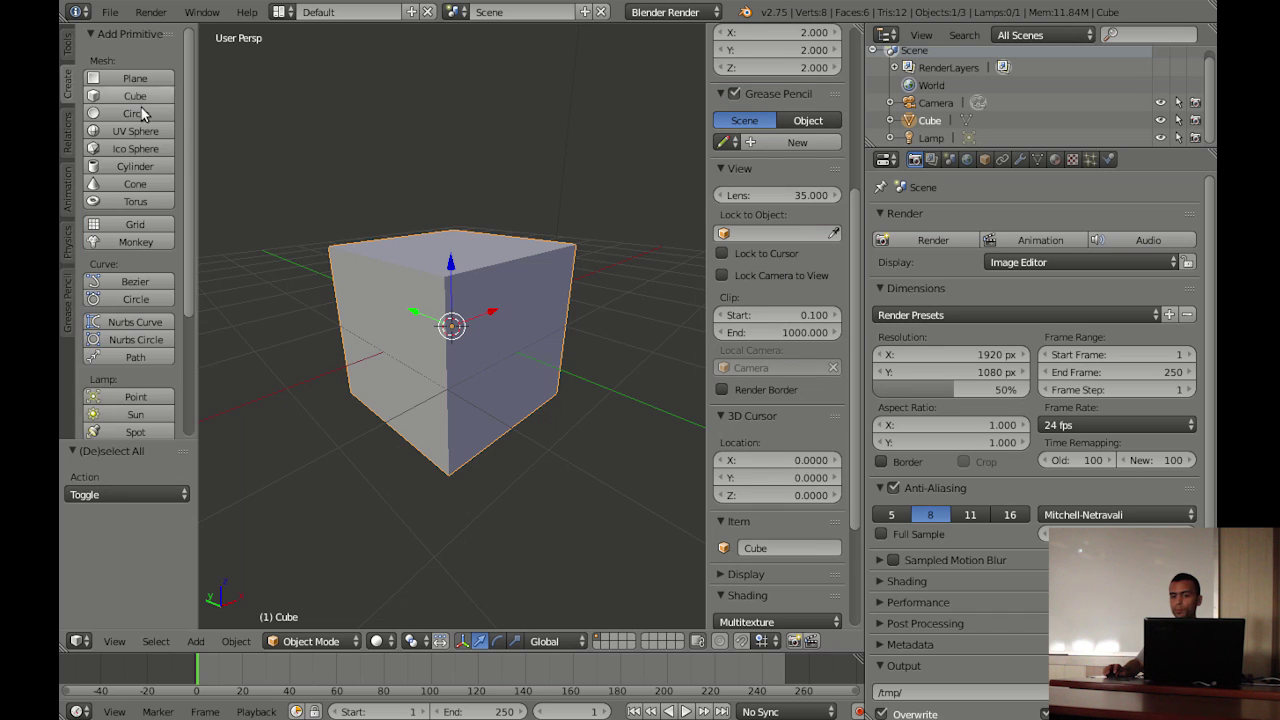
Browse the Properties editor tabs and end on the World settings
left_click(932, 160)
left_click(949, 160)
left_click(966, 160)
left_click(985, 160)
left_click(1002, 160)
left_click(1019, 160)
left_click(1037, 160)
left_click(1072, 160)
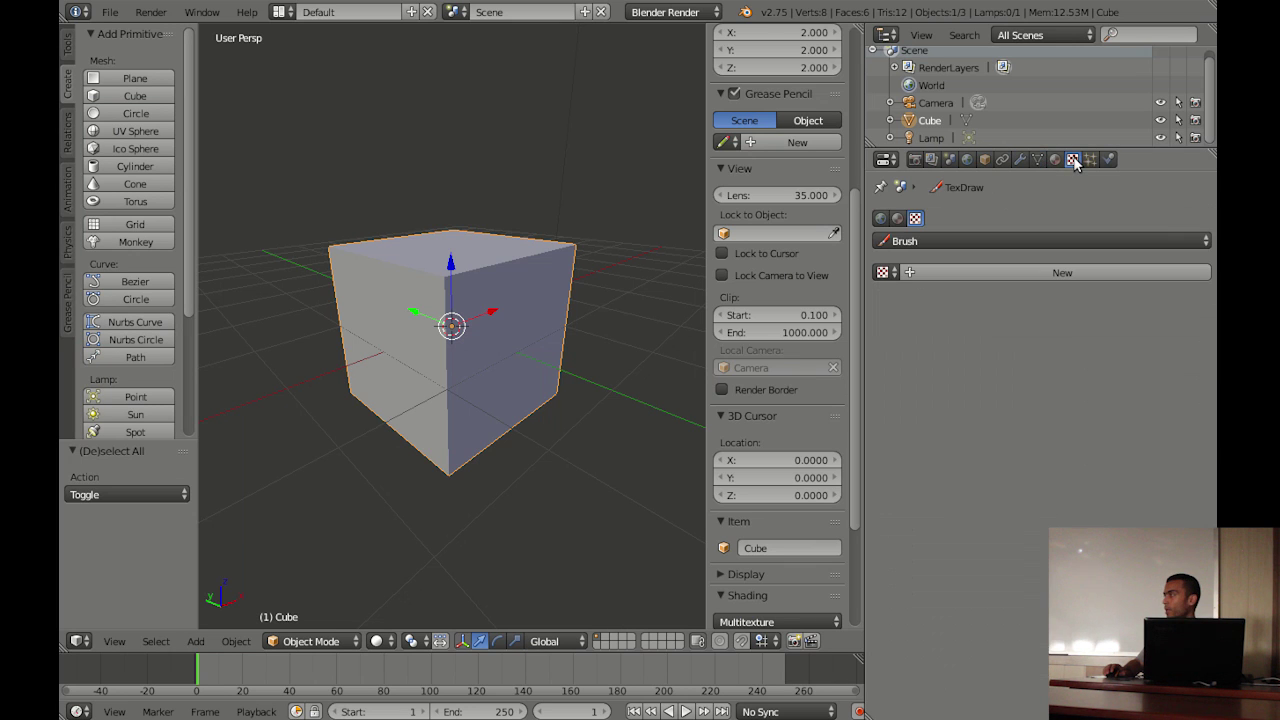
left_click(966, 160)
Close the view properties sidebar and orbit to see the cube's top
scroll(992, 310, "down", 3)
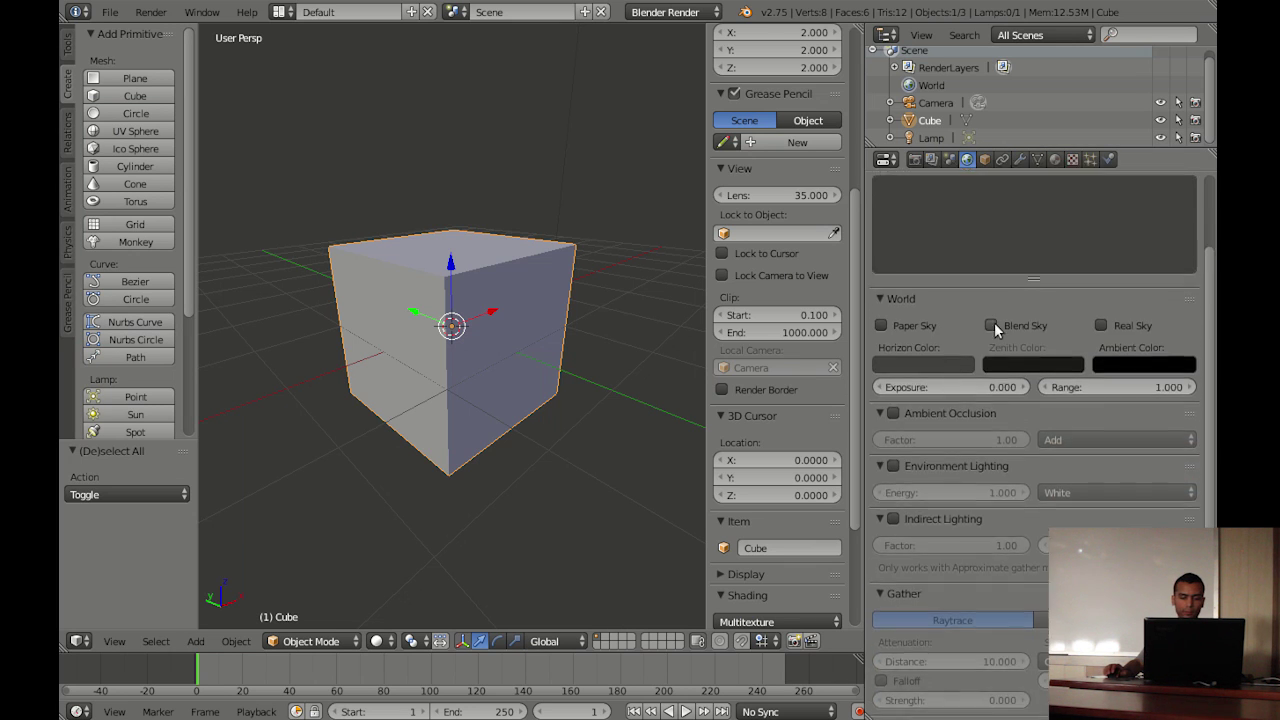
scroll(994, 322, "up", 3)
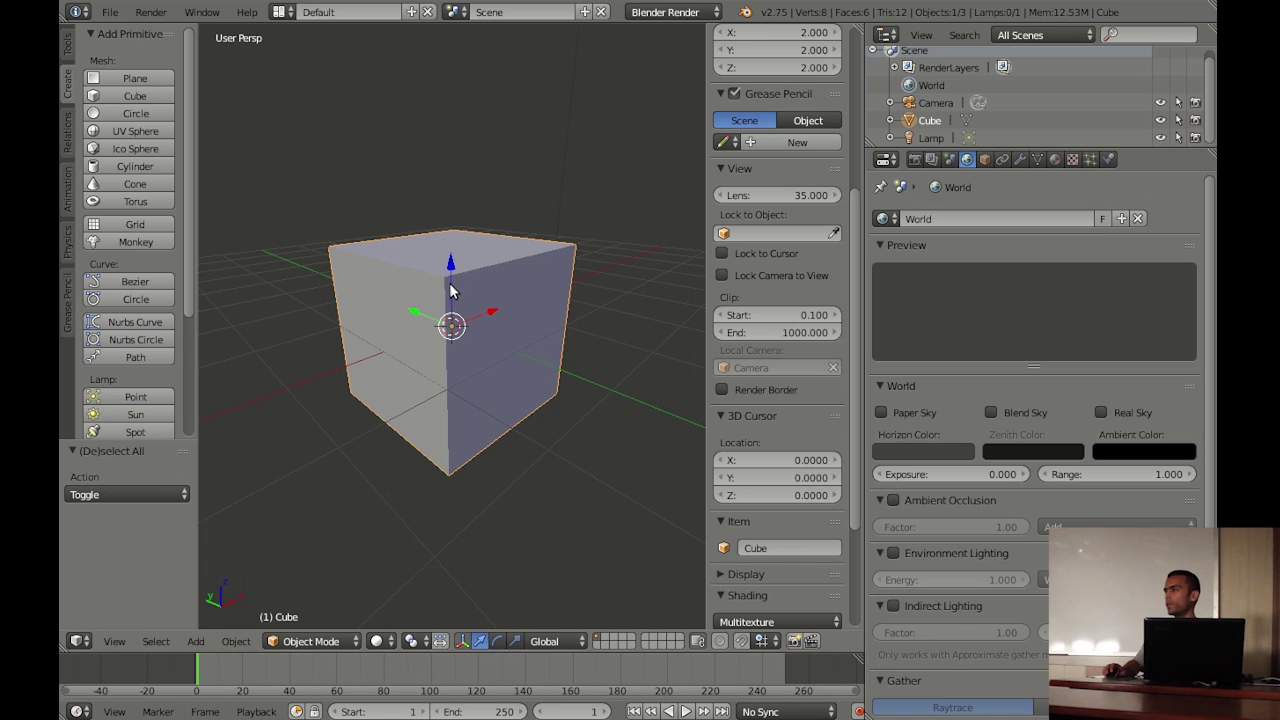
key("n")
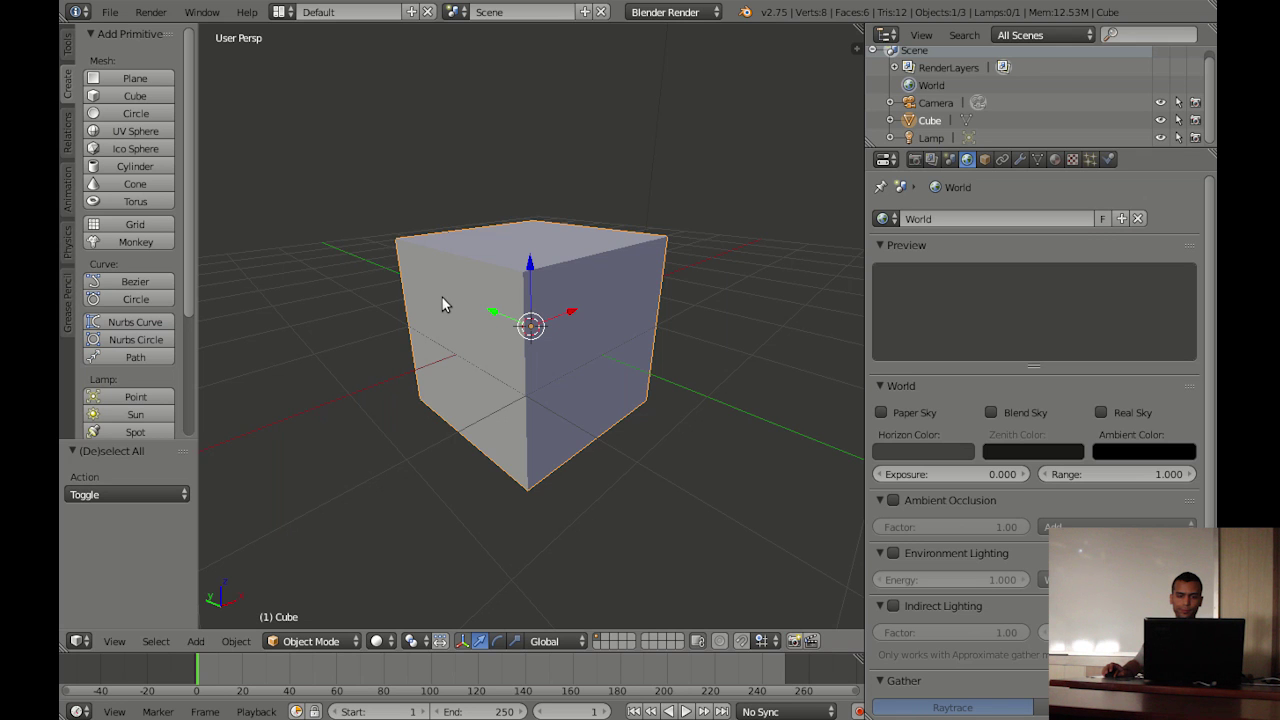
mouse_move(538, 320)
middle_mouse_down()
mouse_move(581, 322)
mouse_move(638, 378)
mouse_move(637, 349)
mouse_move(628, 355)
middle_mouse_up()
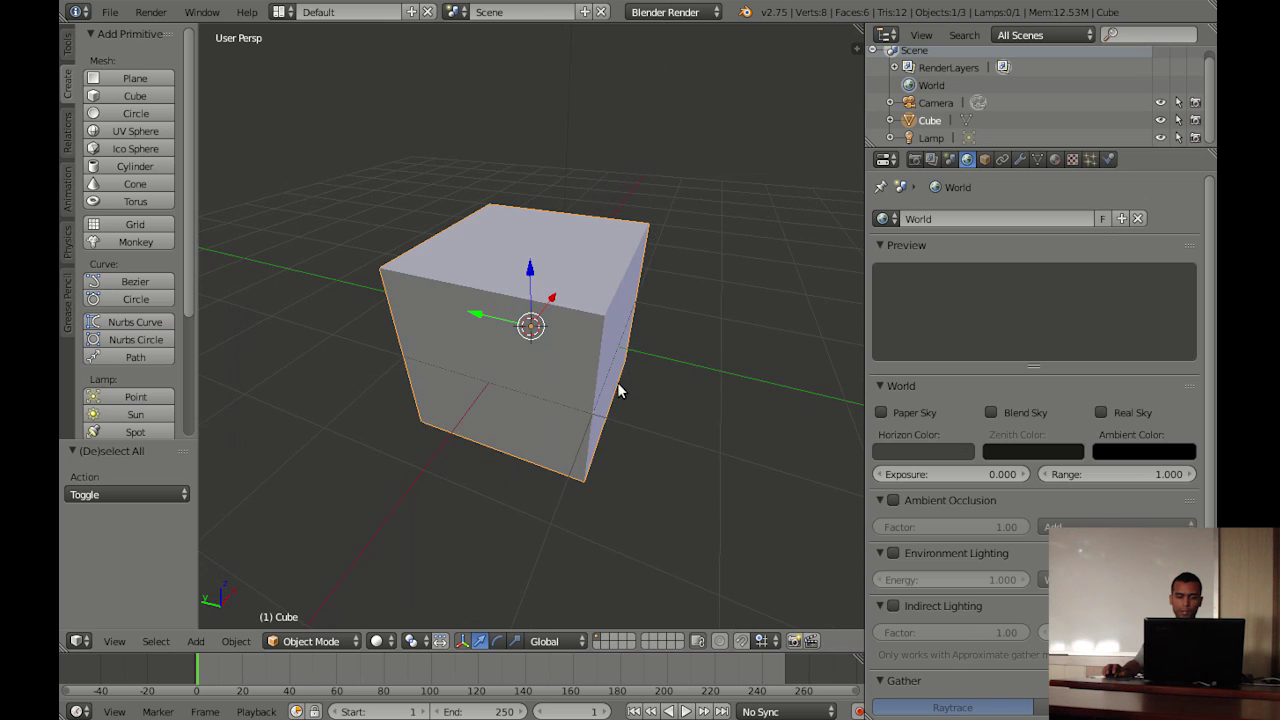
Switch the cube into Sculpt Mode
left_click(327, 643)
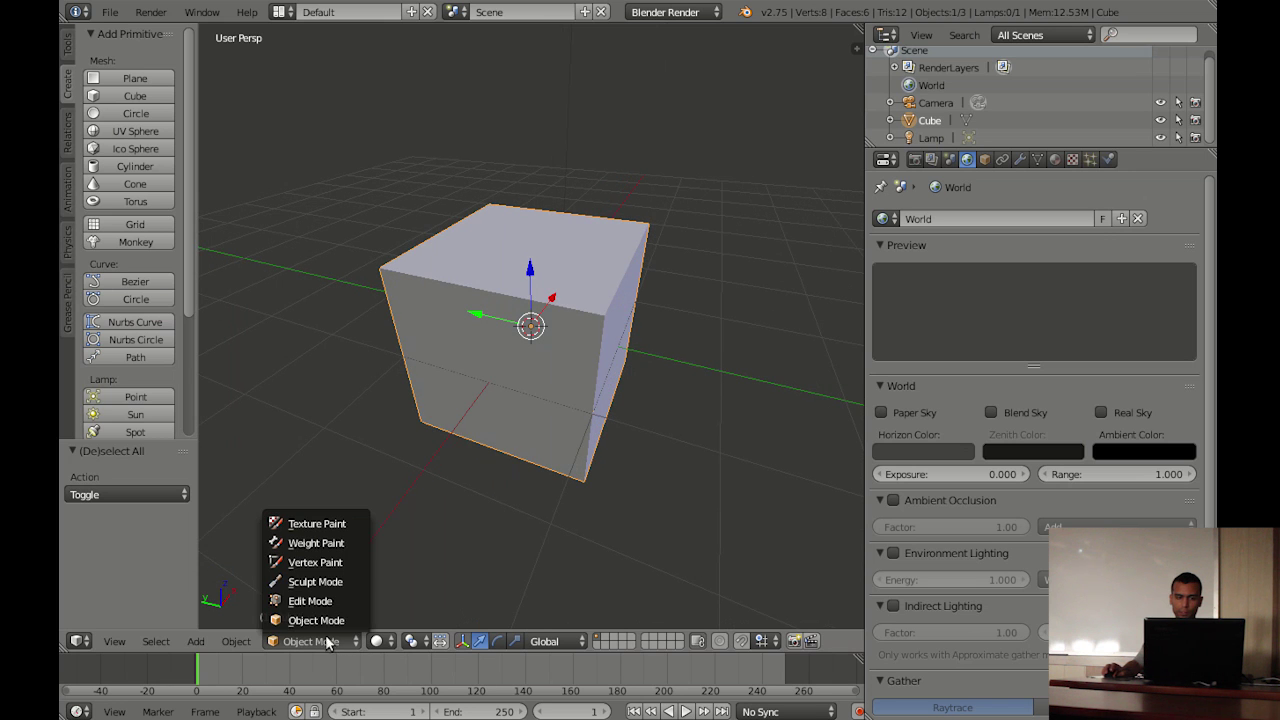
left_click(335, 582)
mouse_move(481, 410)
middle_mouse_down()
mouse_move(509, 337)
mouse_move(497, 294)
mouse_move(540, 308)
mouse_move(527, 313)
middle_mouse_up()
scroll(538, 309, "up", 3)
scroll(538, 309, "down", 3)
scroll(593, 302, "up", 2)
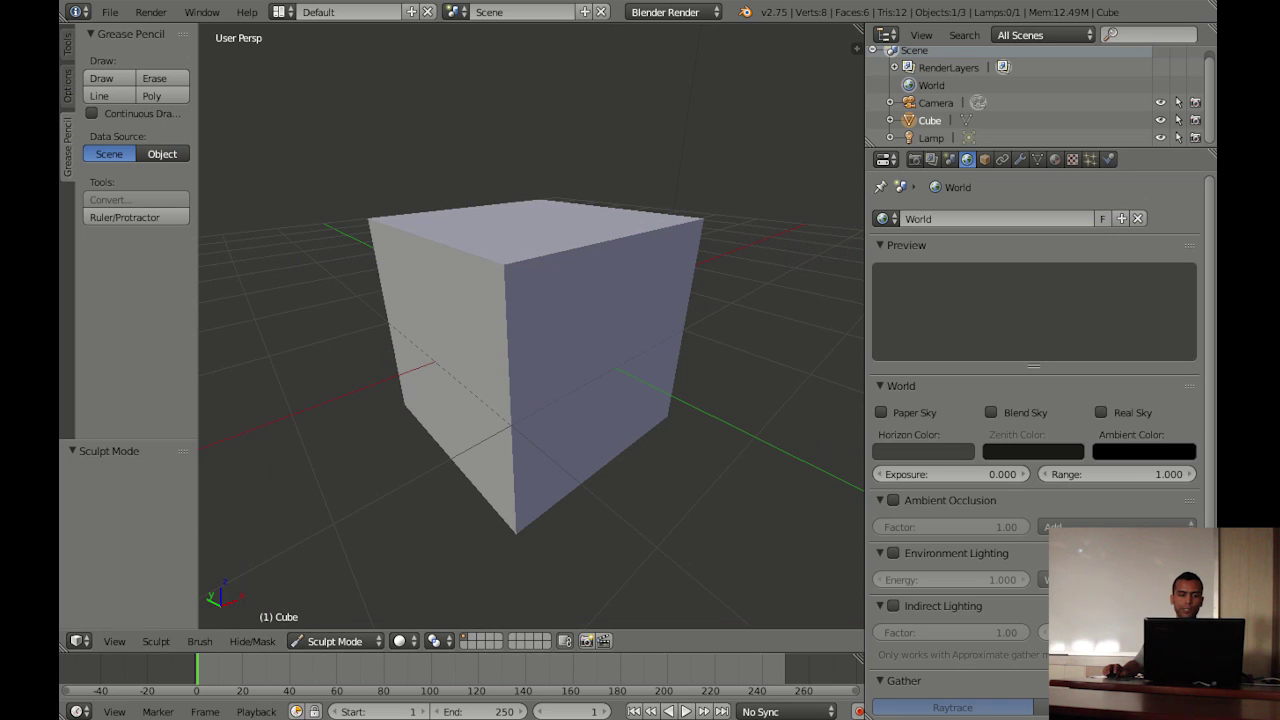
Enable Dyntopo dynamic topology in the sculpt tool shelf
left_click(67, 44)
scroll(132, 196, "down", 2)
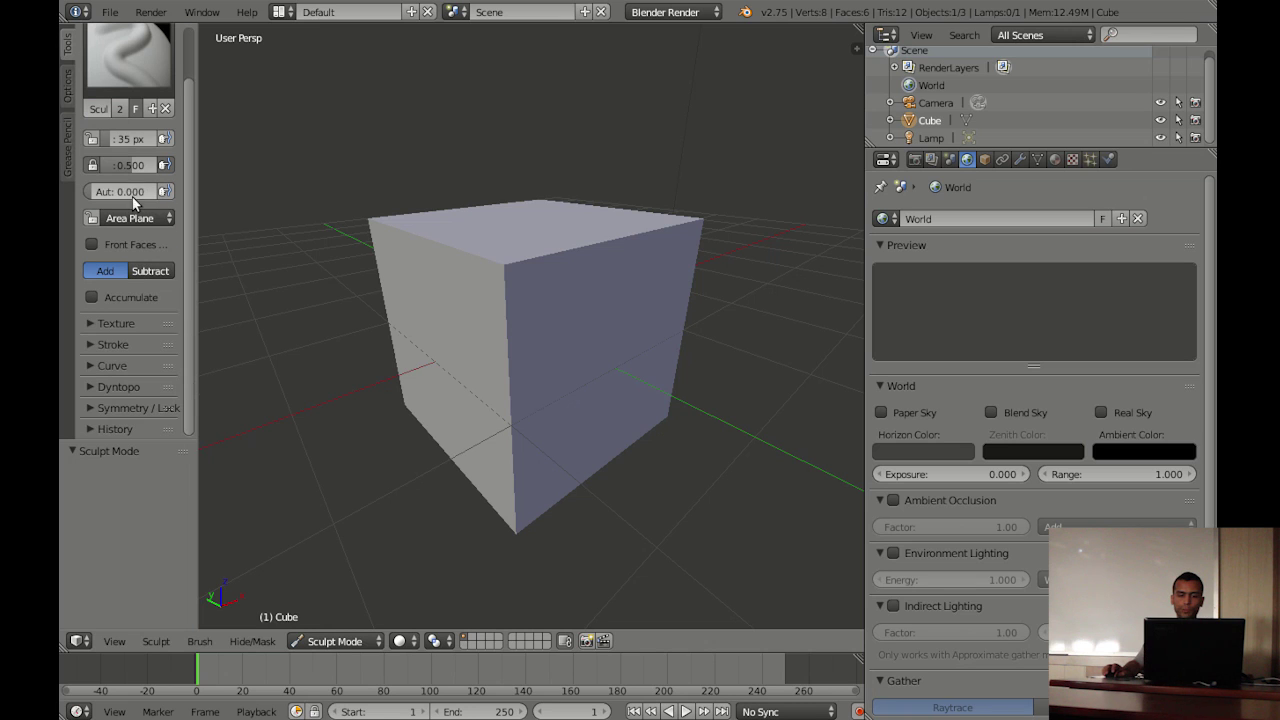
left_click(120, 390)
left_click(127, 411)
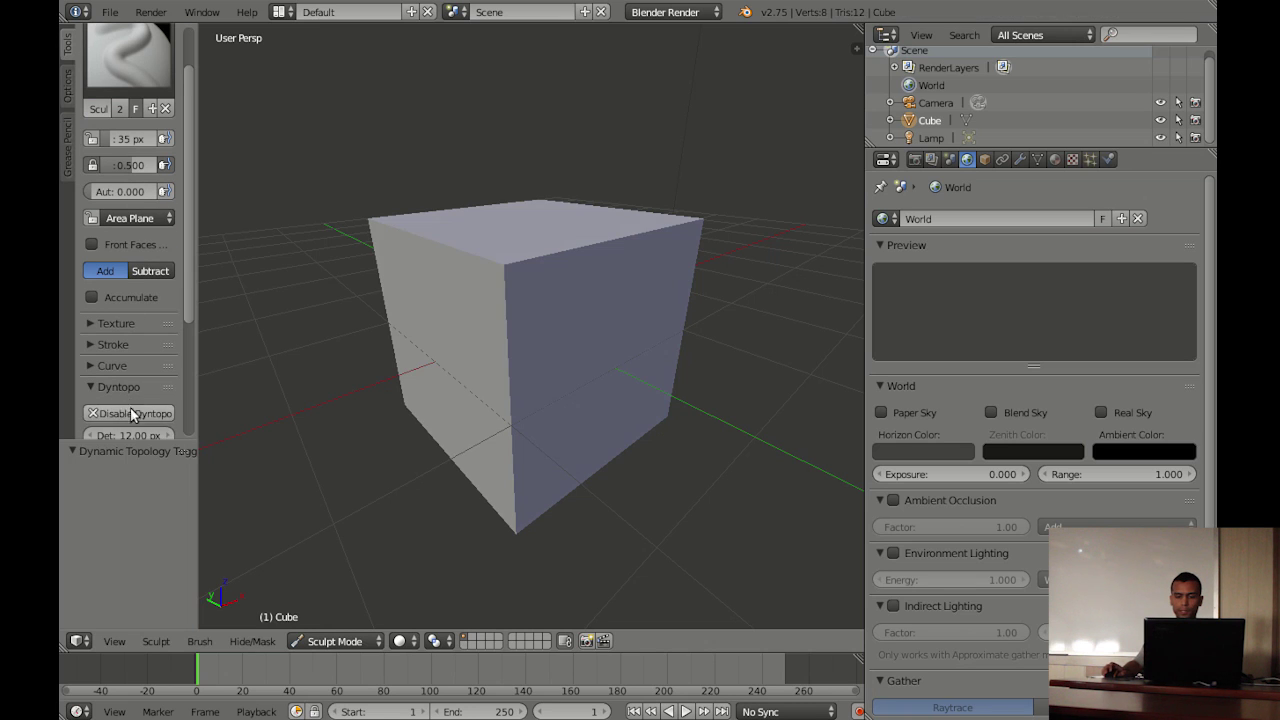
scroll(120, 254, "down", 2)
Turn on Matcap shading with the red matcap in the view sidebar
key("n")
scroll(743, 441, "down", 3)
scroll(743, 441, "down", 3)
left_click(752, 493)
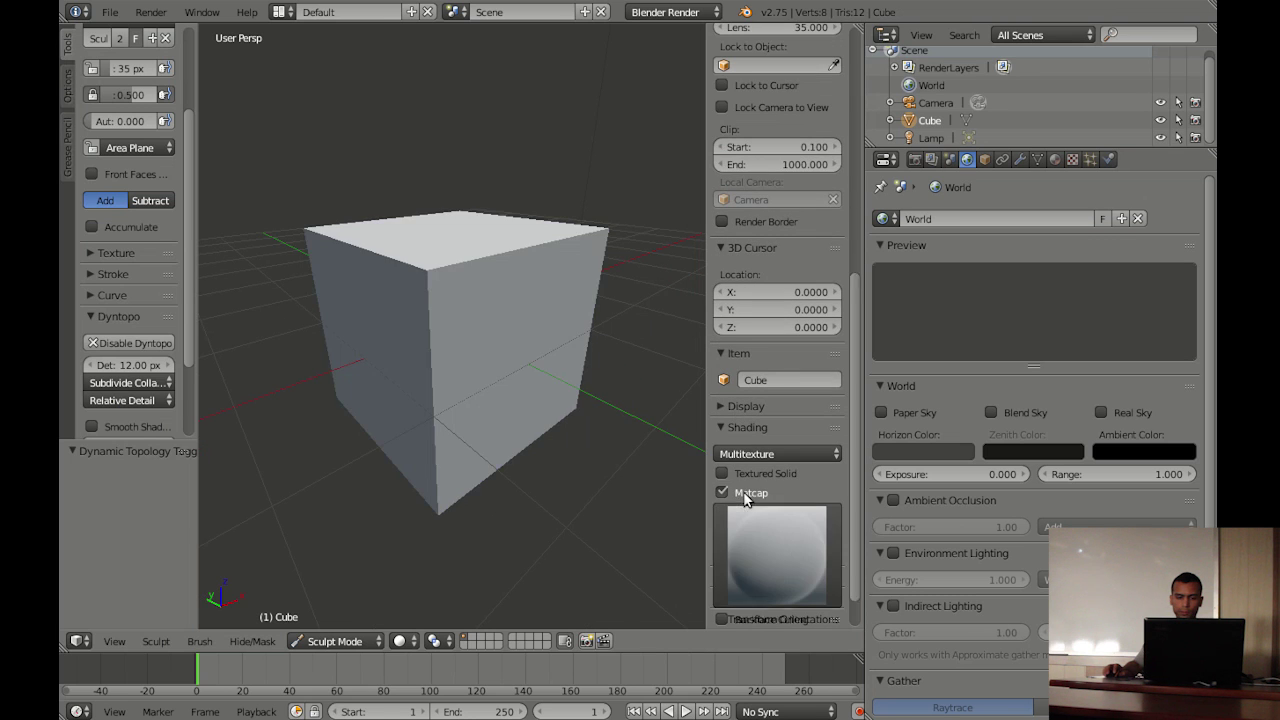
left_click(754, 521)
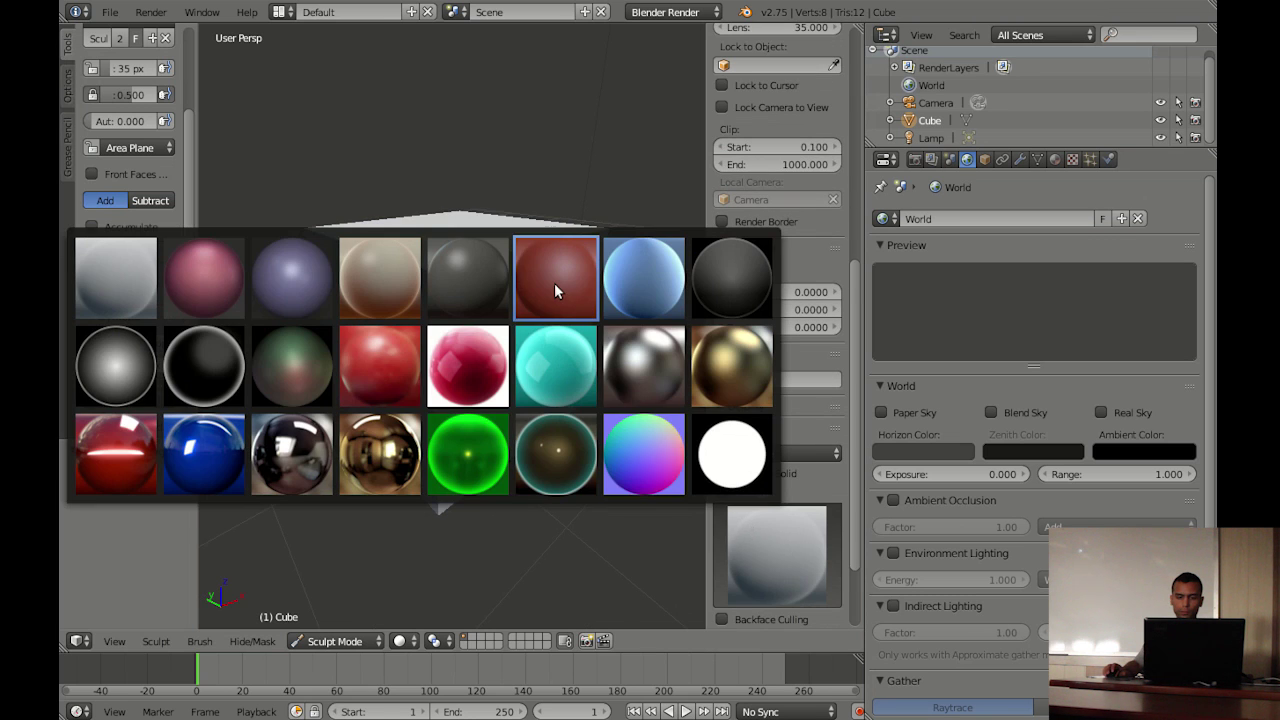
left_click(555, 284)
key("n")
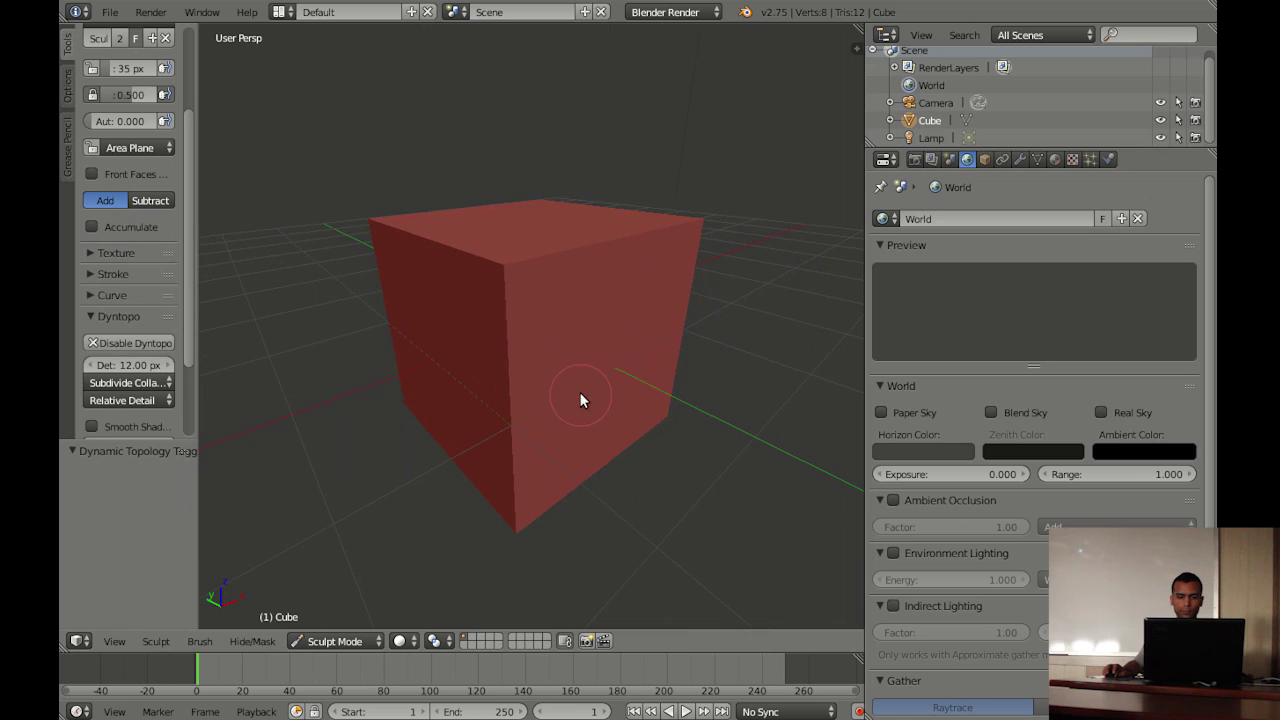
Sculpt dents into the cube's front edge and corner
scroll(582, 406, "up", 3)
scroll(582, 406, "down", 3)
scroll(566, 370, "up", 1)
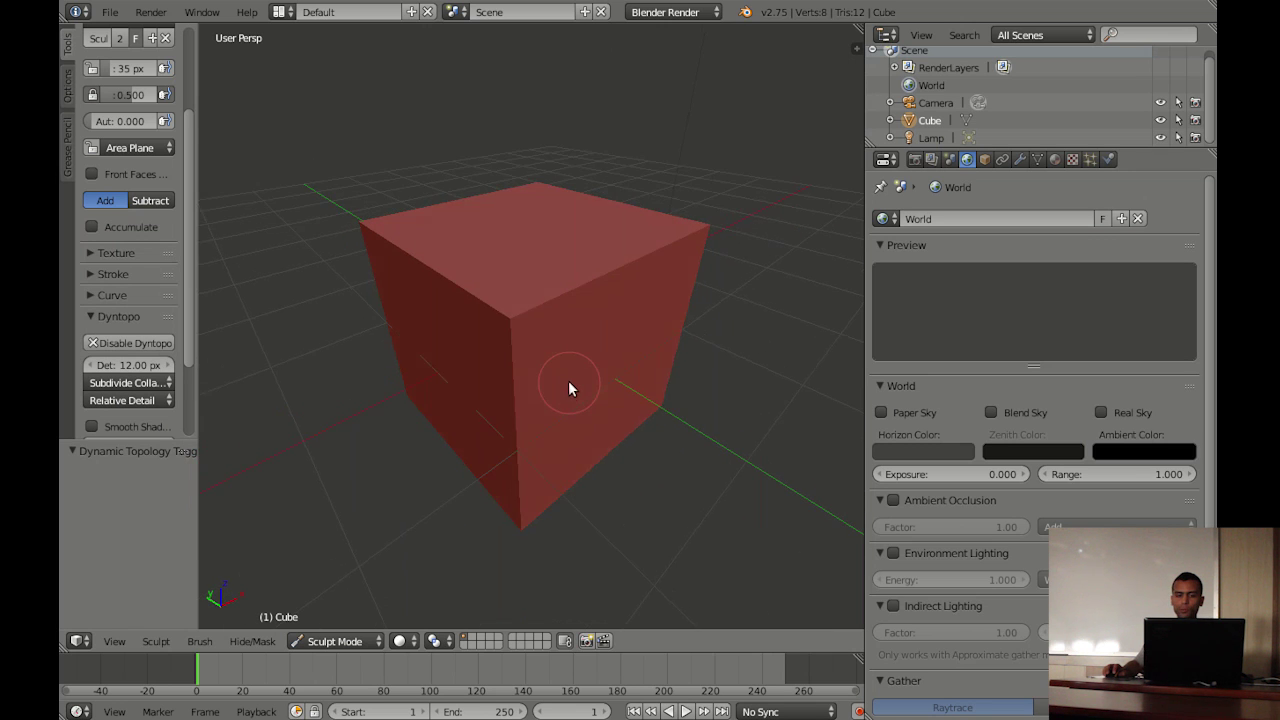
scroll(569, 386, "up", 2)
scroll(502, 371, "down", 3)
mouse_move(502, 371)
left_mouse_down()
mouse_move(517, 382)
mouse_move(510, 297)
mouse_move(566, 304)
left_mouse_up()
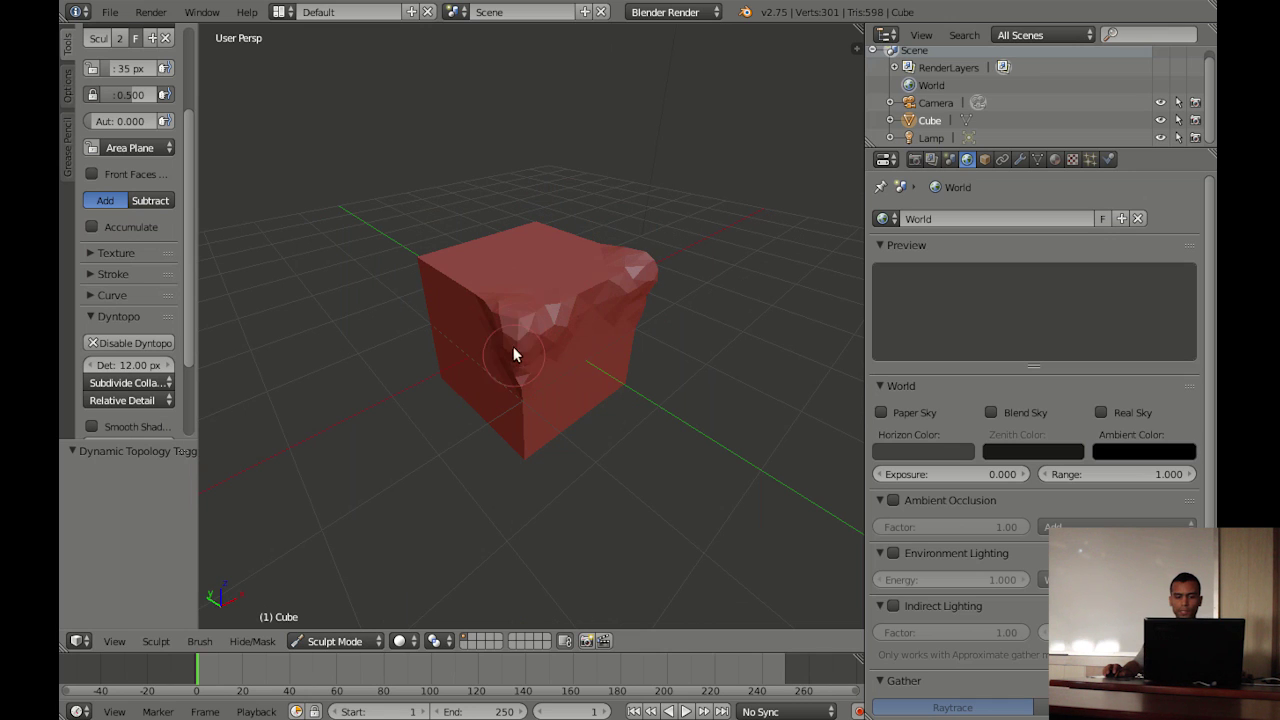
left_click_drag(521, 364, 515, 382)
middle_click_drag(515, 382, 521, 370)
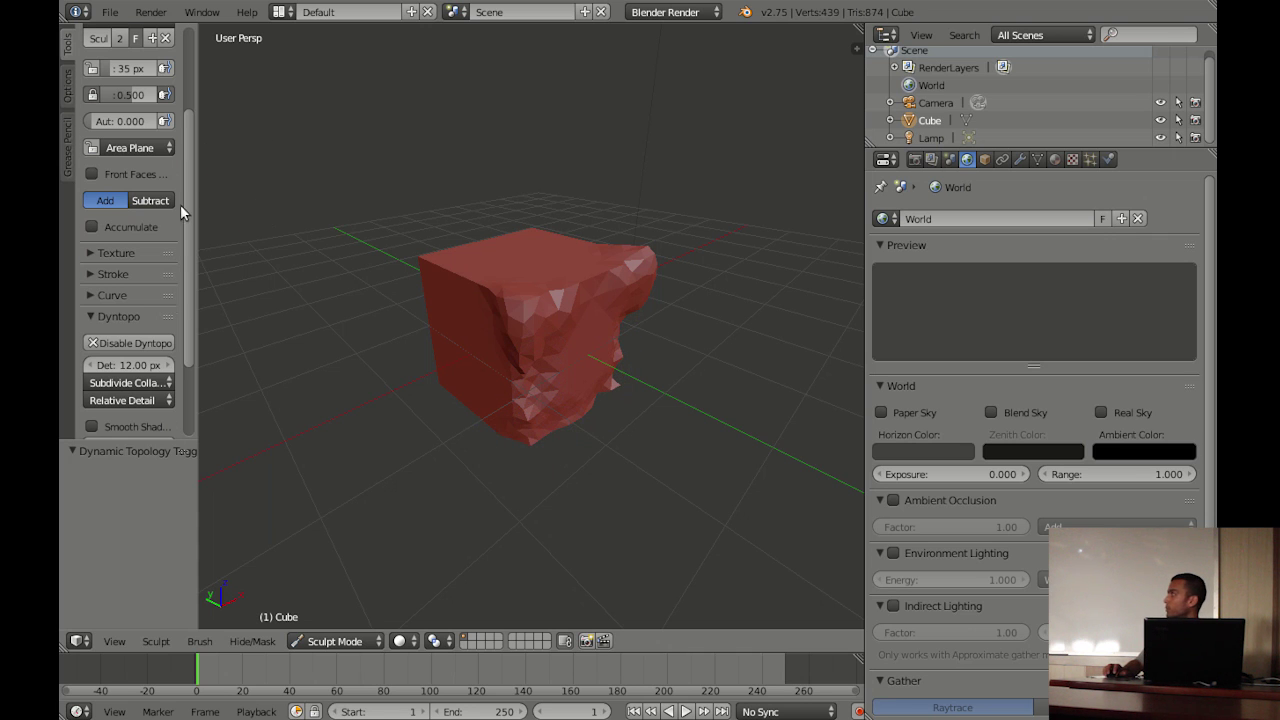
scroll(180, 210, "up", 5)
left_click(150, 92)
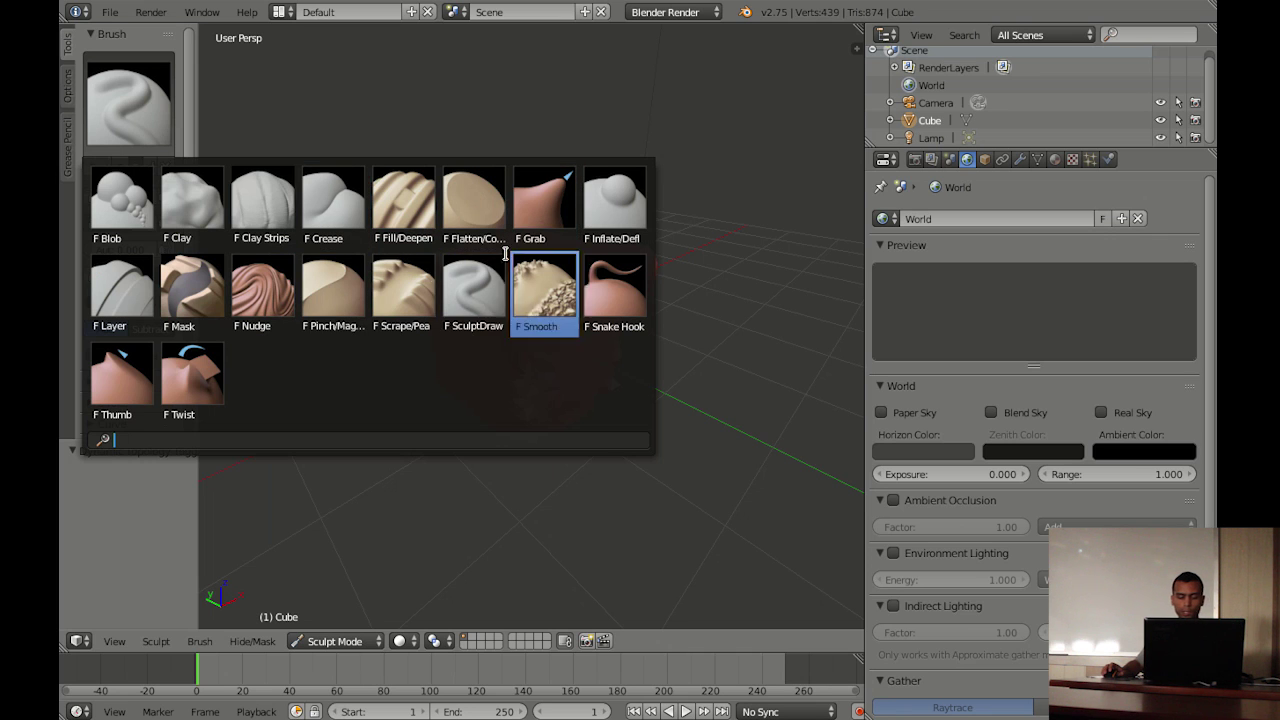
Pull horns up from the cube with the Snake Hook brush at 104 px radius
left_click(611, 287)
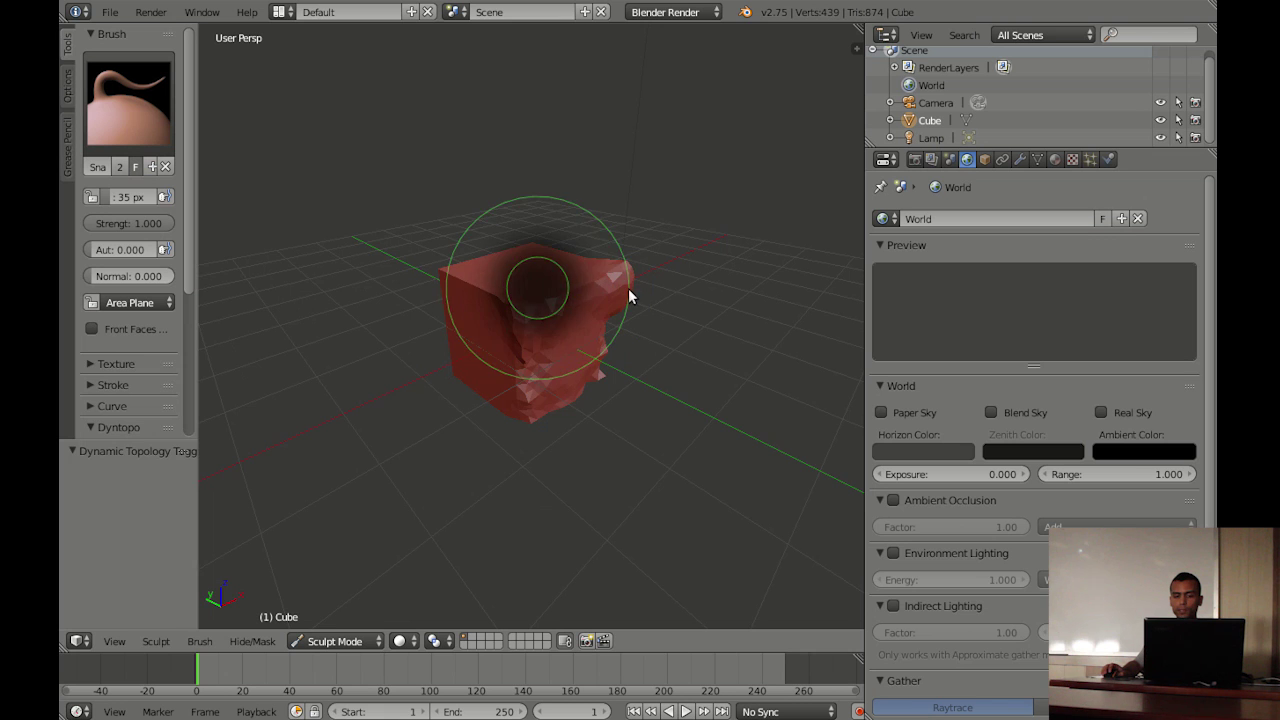
left_click(628, 288)
mouse_move(608, 305)
left_mouse_down()
mouse_move(595, 316)
mouse_move(667, 232)
mouse_move(679, 115)
mouse_move(695, 106)
left_mouse_up()
middle_click_drag(469, 366, 574, 366)
Switch to the SculptDraw brush and orbit to see both horns
left_click(129, 97)
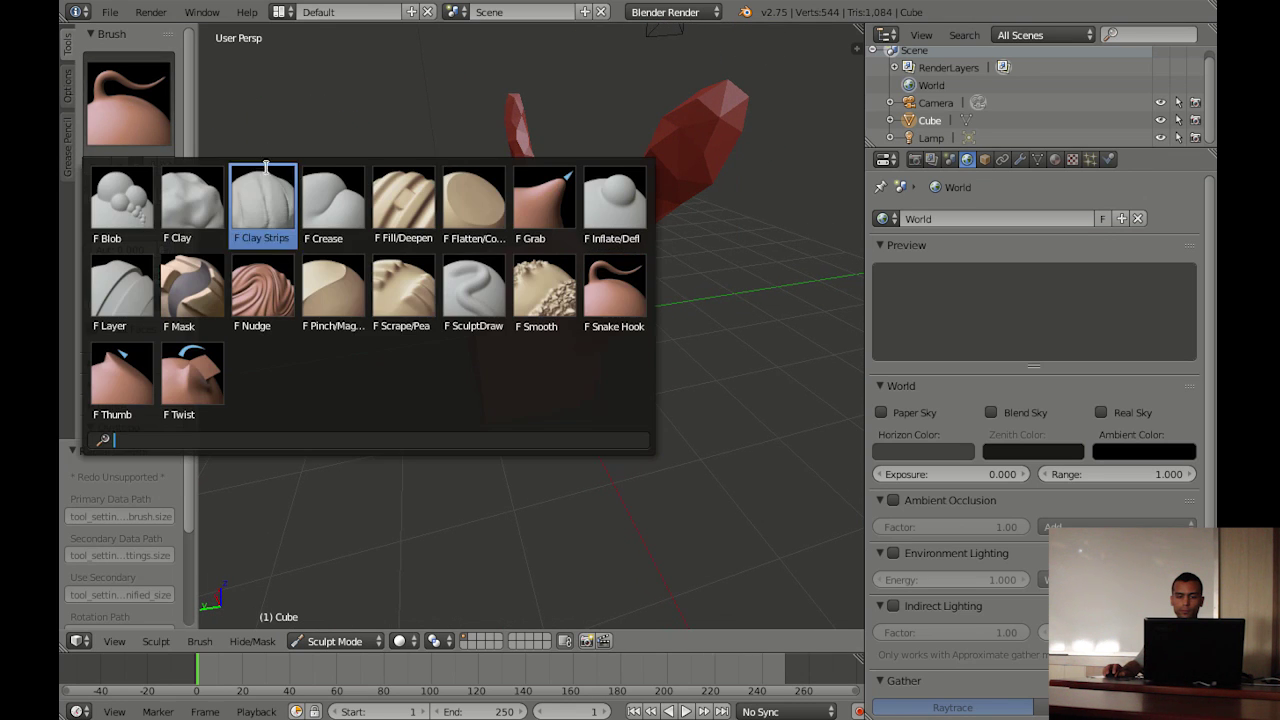
left_click(475, 288)
mouse_move(550, 264)
middle_mouse_down()
mouse_move(400, 249)
mouse_move(566, 330)
middle_mouse_up()
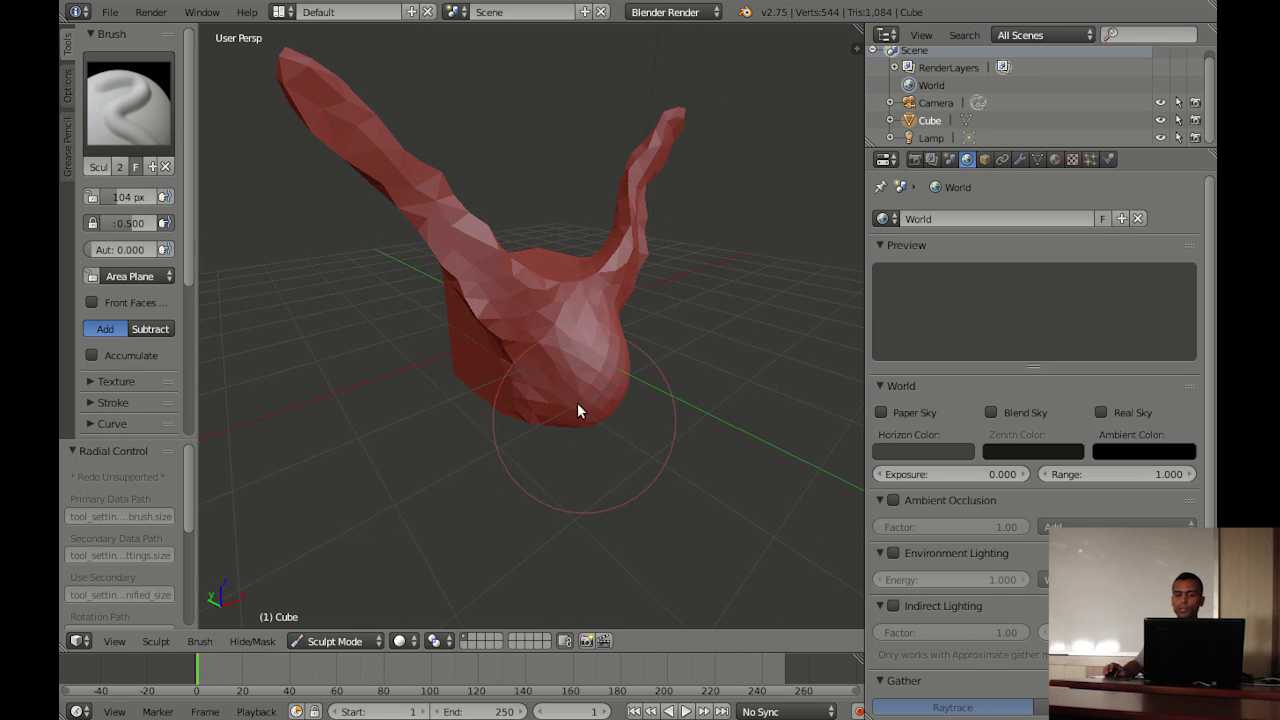
Sculpt a body bulge and a swirl into the lower front of the mesh
middle_click_drag(580, 409, 543, 331)
mouse_move(543, 331)
left_mouse_down()
mouse_move(546, 400)
mouse_move(564, 354)
mouse_move(549, 368)
mouse_move(514, 360)
mouse_move(546, 396)
left_mouse_up()
mouse_move(546, 396)
middle_mouse_down()
mouse_move(597, 386)
mouse_move(586, 443)
middle_mouse_up()
mouse_move(586, 443)
left_mouse_down()
mouse_move(564, 463)
mouse_move(600, 420)
left_mouse_up()
mouse_move(600, 420)
middle_mouse_down()
mouse_move(577, 394)
mouse_move(594, 387)
mouse_move(606, 405)
middle_mouse_up()
scroll(583, 409, "up", 2)
mouse_move(606, 405)
left_mouse_down()
mouse_move(606, 474)
mouse_move(654, 418)
mouse_move(634, 426)
left_mouse_up()
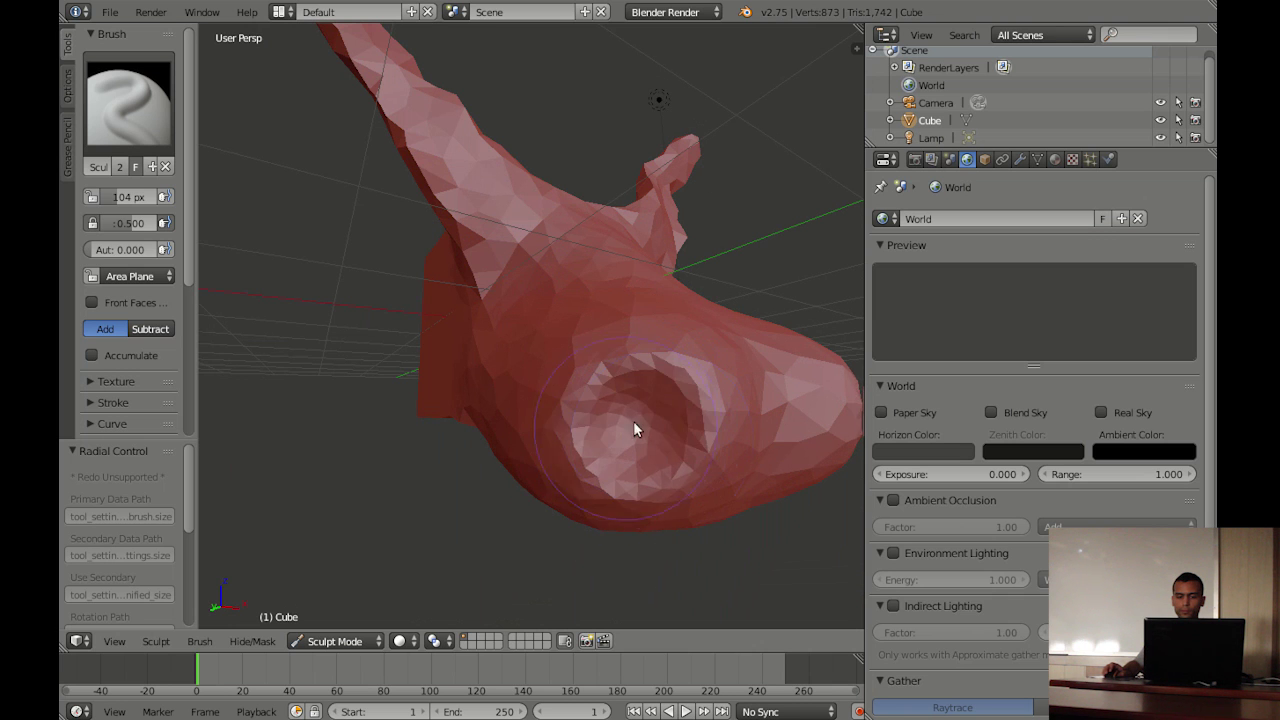
middle_click_drag(634, 426, 649, 364)
mouse_move(564, 356)
left_mouse_down()
mouse_move(542, 369)
mouse_move(551, 363)
mouse_move(577, 397)
left_mouse_up()
Build the front into a larger rounded snout, then scroll the tool shelf to Dyntopo
mouse_move(577, 397)
middle_mouse_down()
mouse_move(763, 406)
mouse_move(520, 338)
mouse_move(500, 284)
middle_mouse_up()
mouse_move(500, 284)
left_mouse_down()
mouse_move(525, 321)
mouse_move(456, 249)
mouse_move(496, 280)
left_mouse_up()
middle_click_drag(496, 281, 529, 370)
mouse_move(529, 370)
left_mouse_down()
mouse_move(577, 353)
mouse_move(488, 385)
mouse_move(511, 354)
mouse_move(505, 398)
mouse_move(528, 366)
left_mouse_up()
mouse_move(528, 366)
middle_mouse_down()
mouse_move(440, 420)
mouse_move(372, 427)
mouse_move(446, 431)
mouse_move(547, 377)
mouse_move(464, 393)
mouse_move(489, 370)
mouse_move(554, 371)
mouse_move(513, 362)
mouse_move(602, 369)
middle_mouse_up()
scroll(560, 381, "down", 2)
scroll(501, 379, "up", 1)
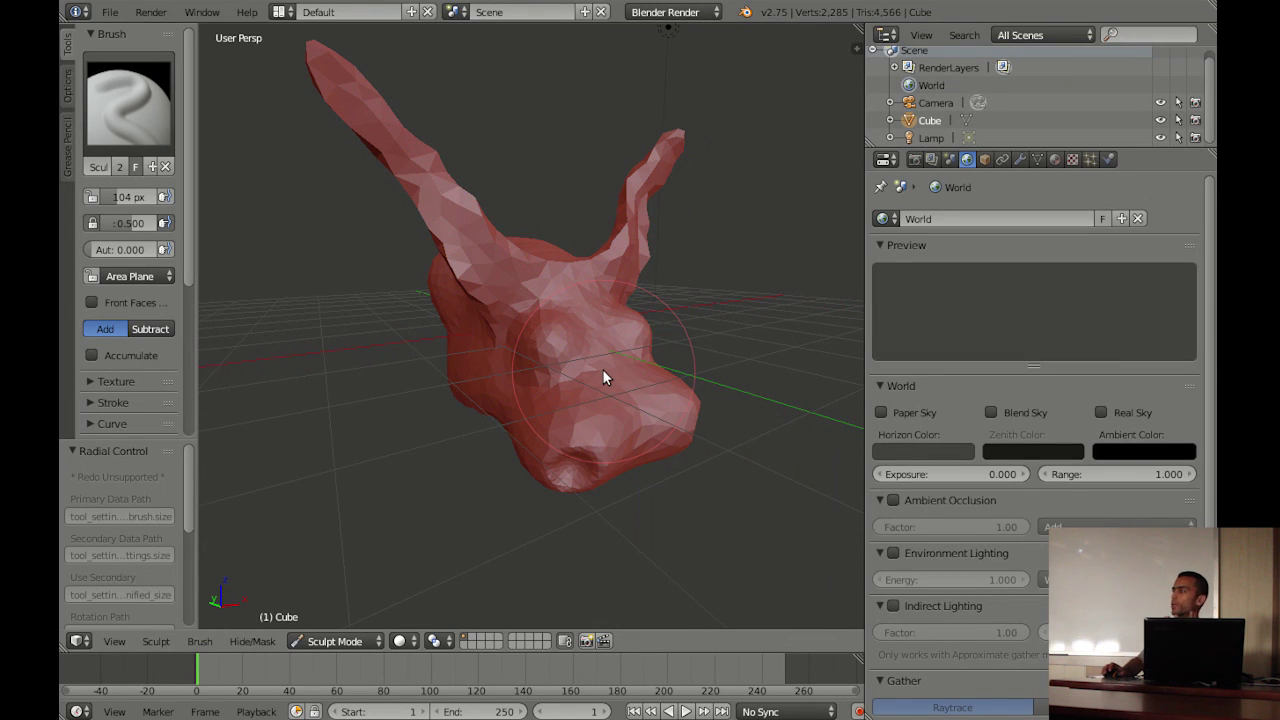
scroll(602, 369, "down", 1)
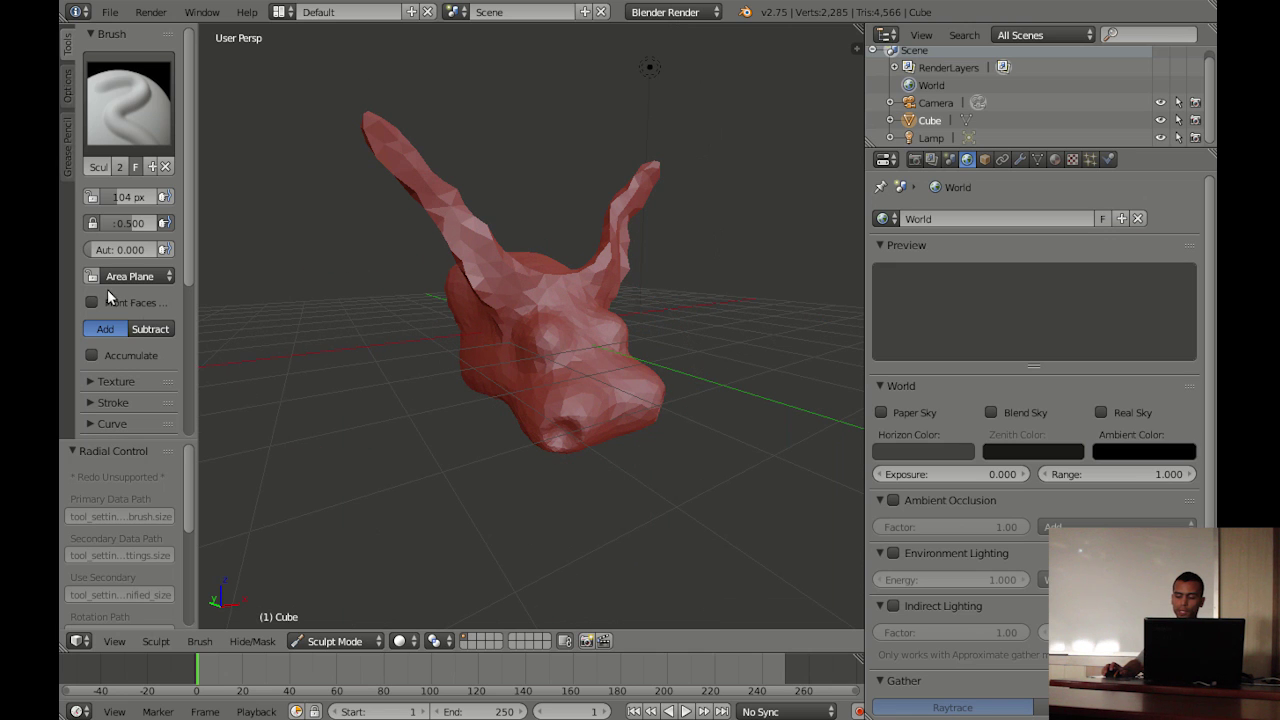
scroll(107, 288, "down", 5)
scroll(107, 288, "down", 1)
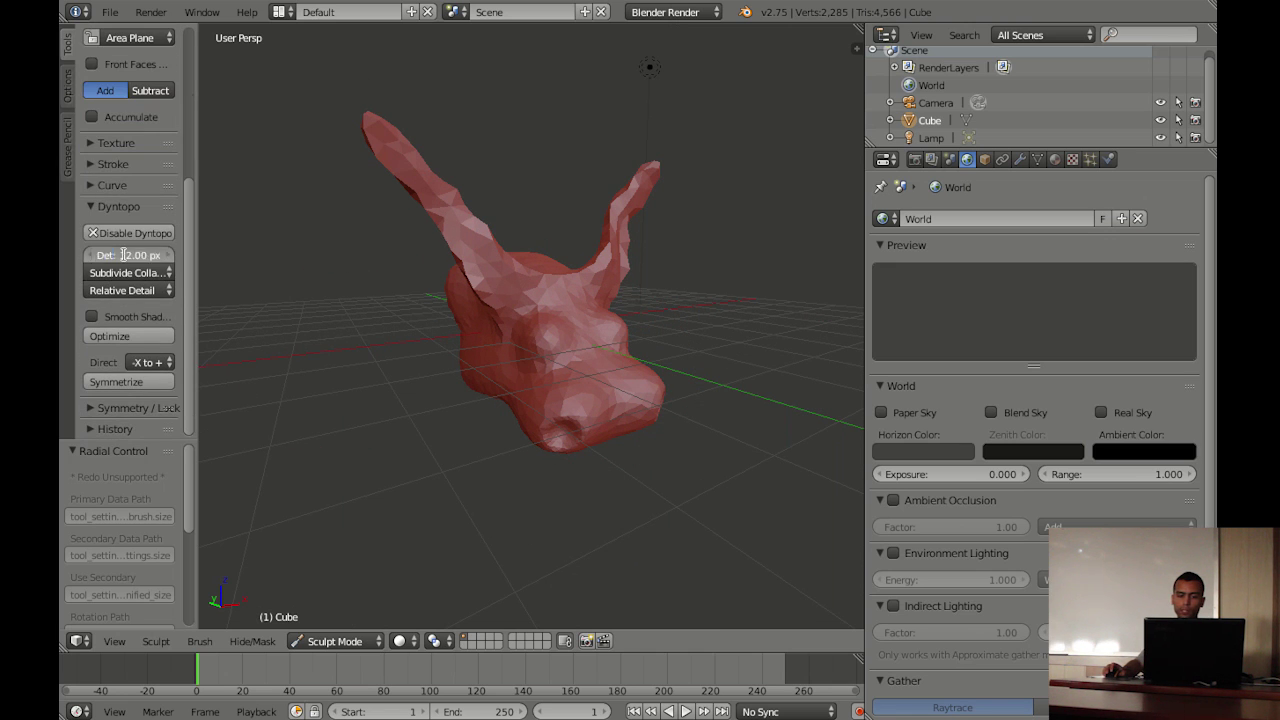
Confirm a 5.00 px Dyntopo detail and sculpt a first bump onto the face
key("Return")
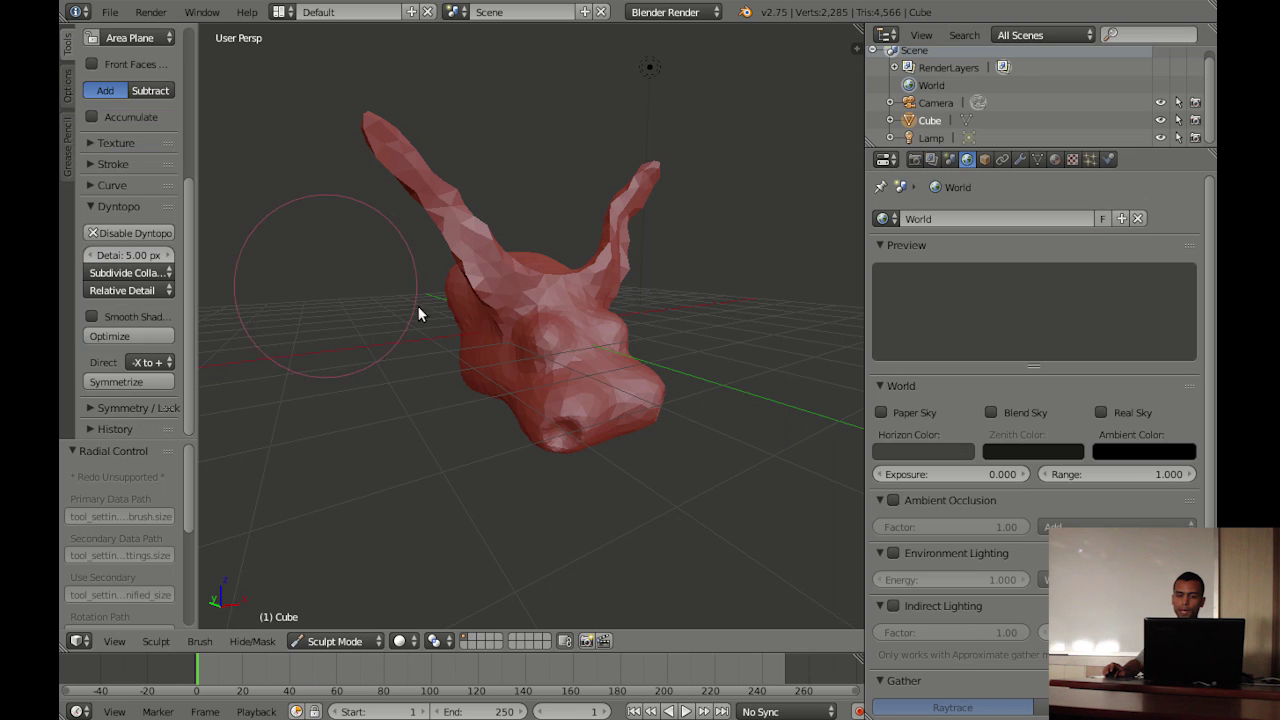
scroll(531, 334, "up", 2)
scroll(565, 339, "up", 2)
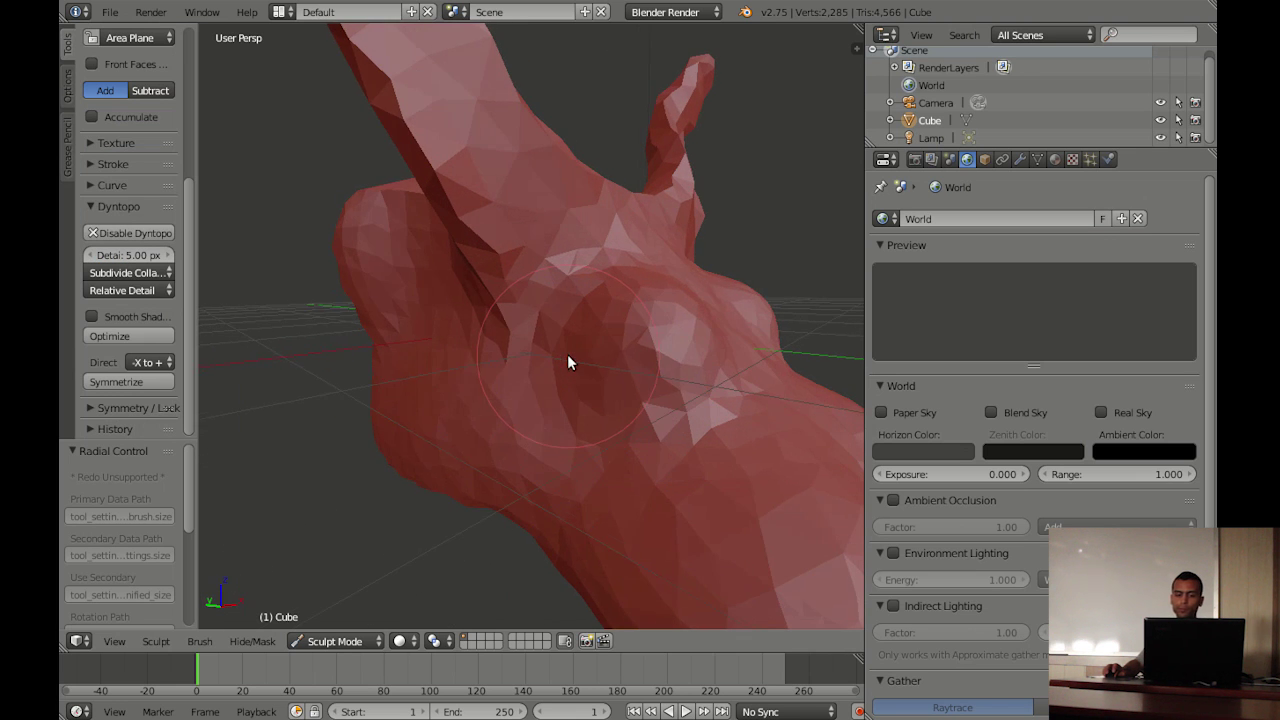
mouse_move(634, 347)
left_mouse_down()
mouse_move(637, 380)
mouse_move(654, 366)
left_mouse_up()
middle_click_drag(654, 366, 615, 366)
Build up a rounded eye-like bulge above the snout
scroll(612, 364, "down", 2)
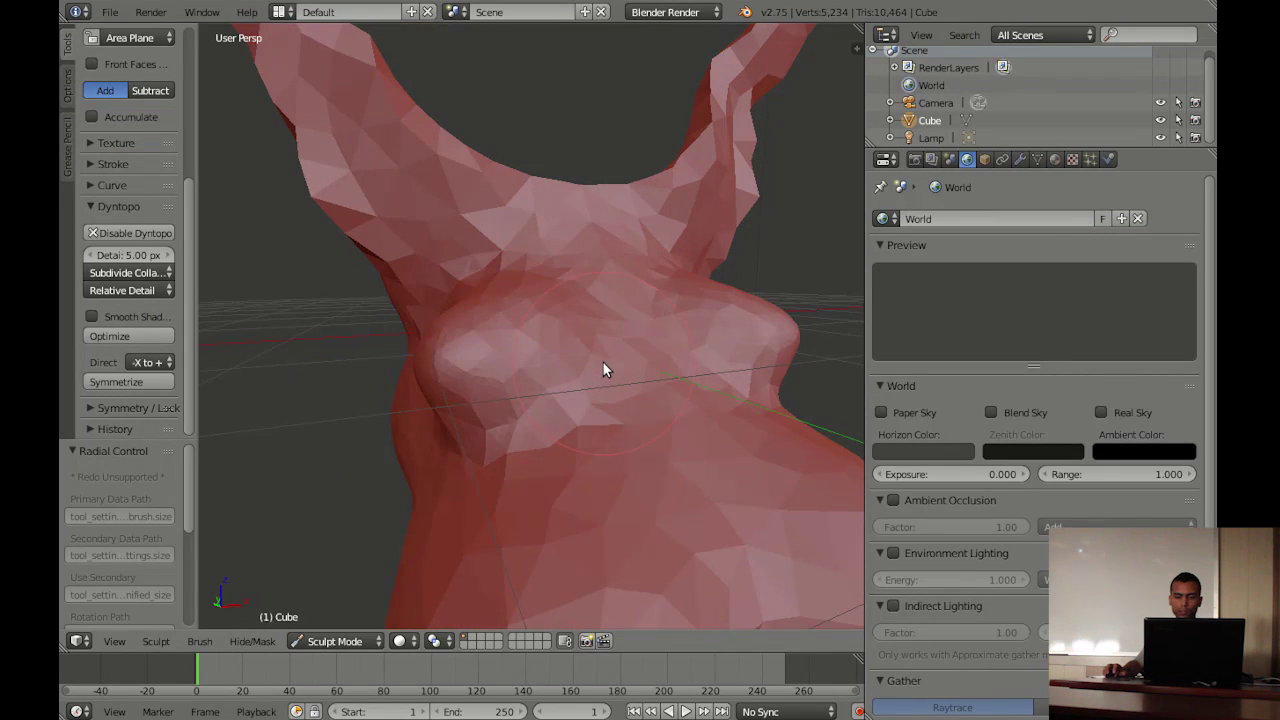
scroll(590, 405, "down", 2)
scroll(593, 403, "up", 1)
scroll(527, 418, "up", 2)
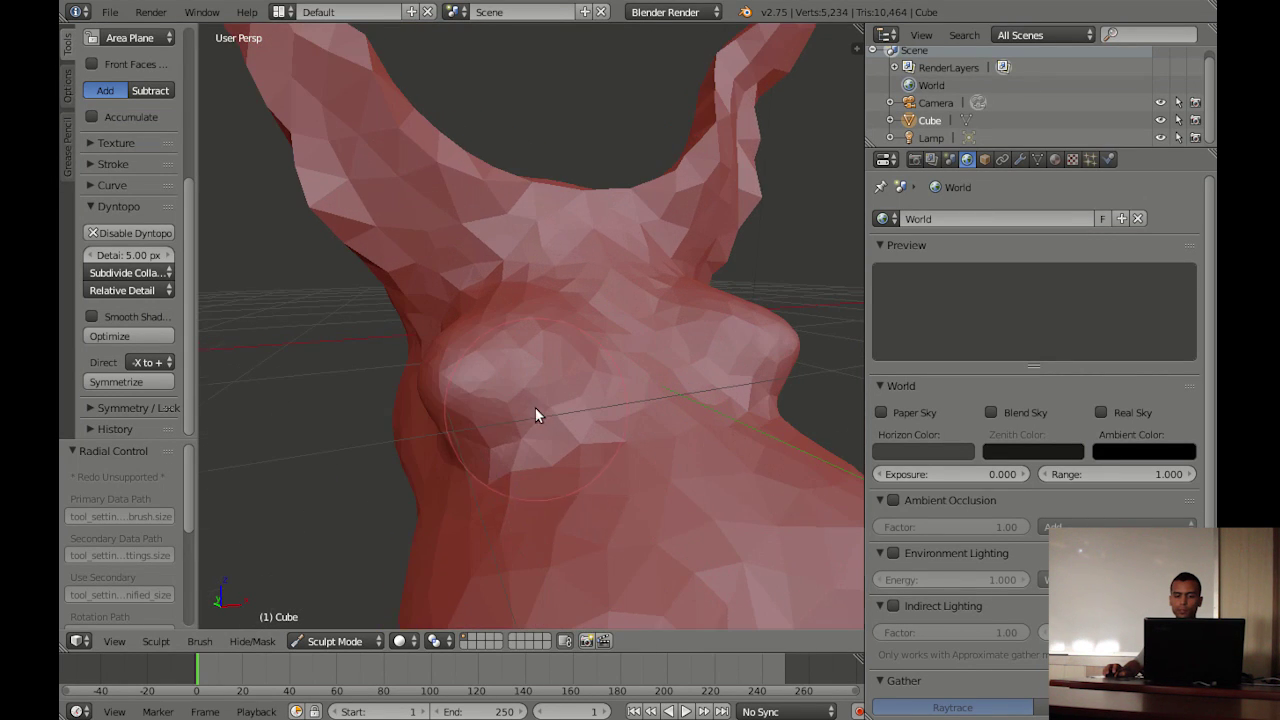
left_click_drag(575, 418, 551, 423)
left_click_drag(543, 503, 551, 477)
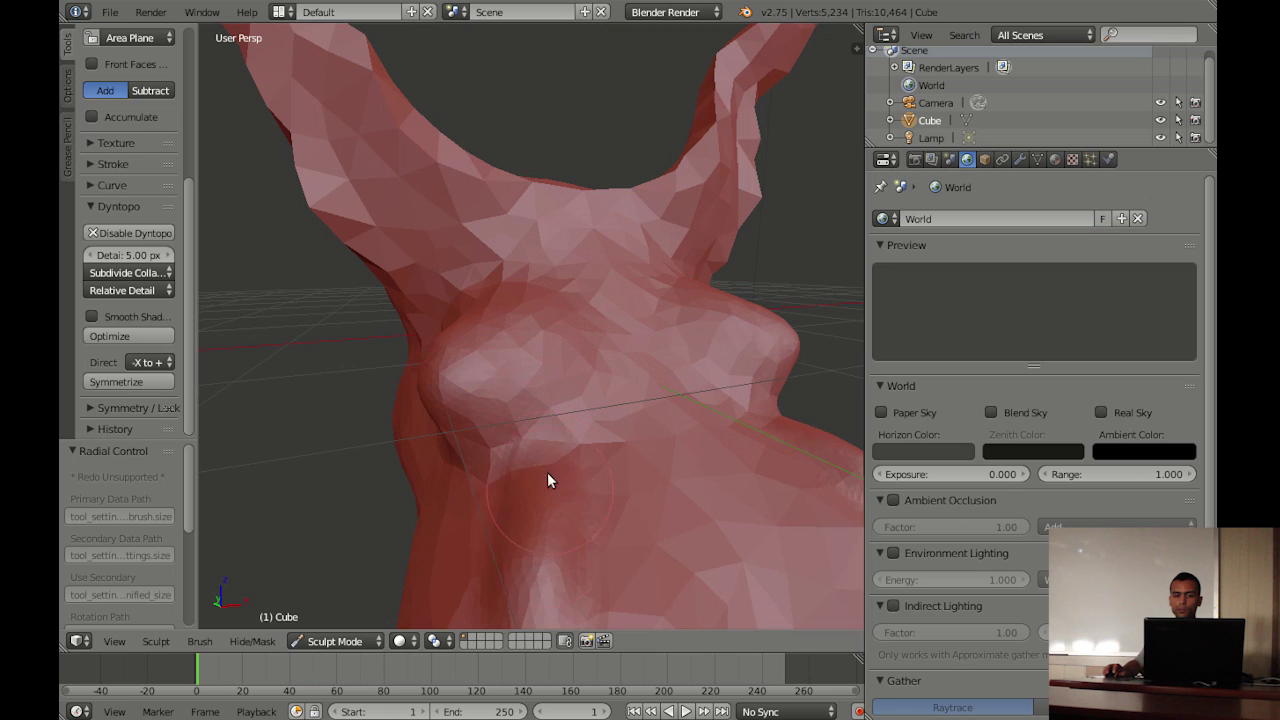
scroll(585, 448, "down", 1)
mouse_move(580, 449)
middle_mouse_down()
mouse_move(598, 451)
mouse_move(586, 450)
middle_mouse_up()
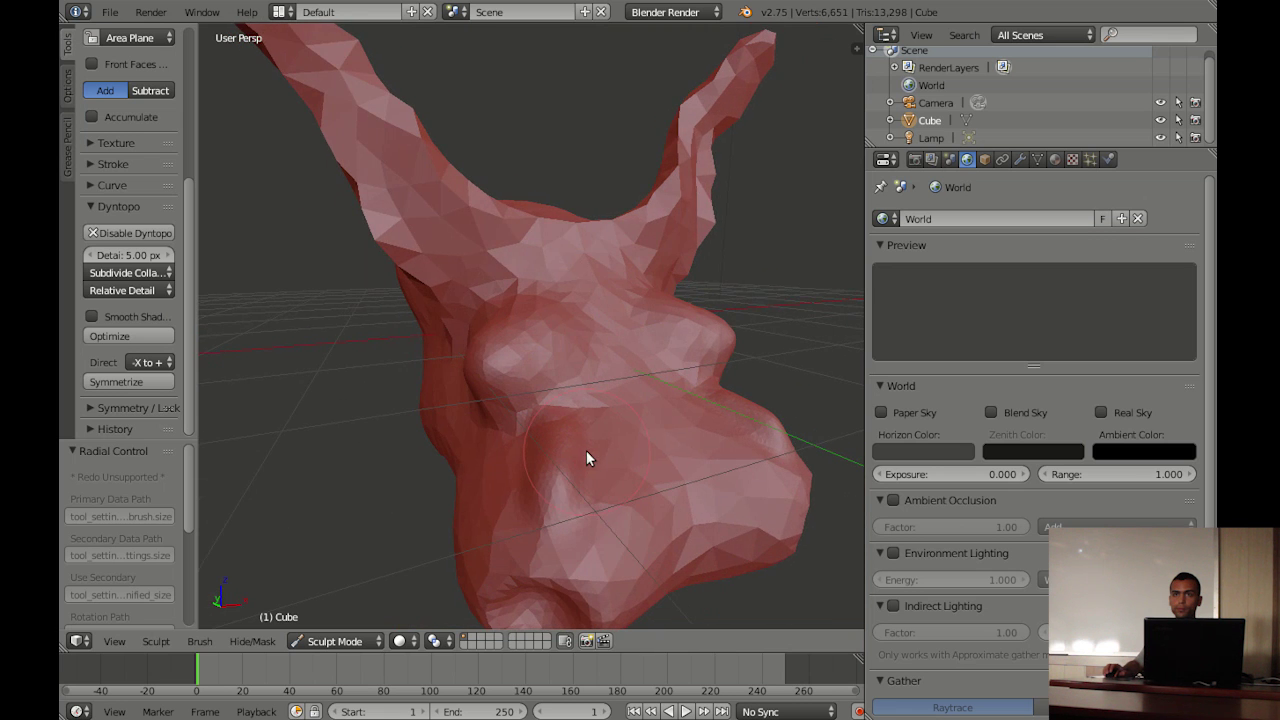
middle_click_drag(535, 402, 608, 395)
scroll(608, 395, "down", 2)
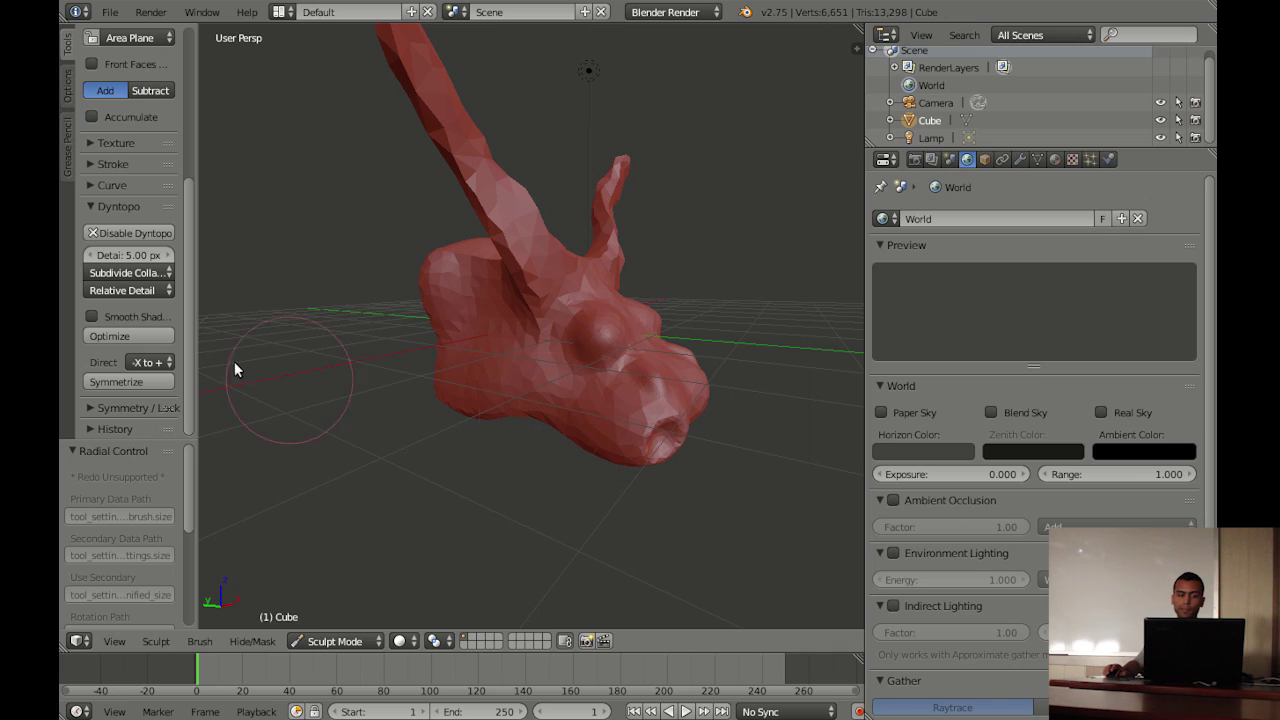
Enable X-axis mirroring under Symmetry / Lock
left_click(90, 408)
scroll(90, 408, "down", 5)
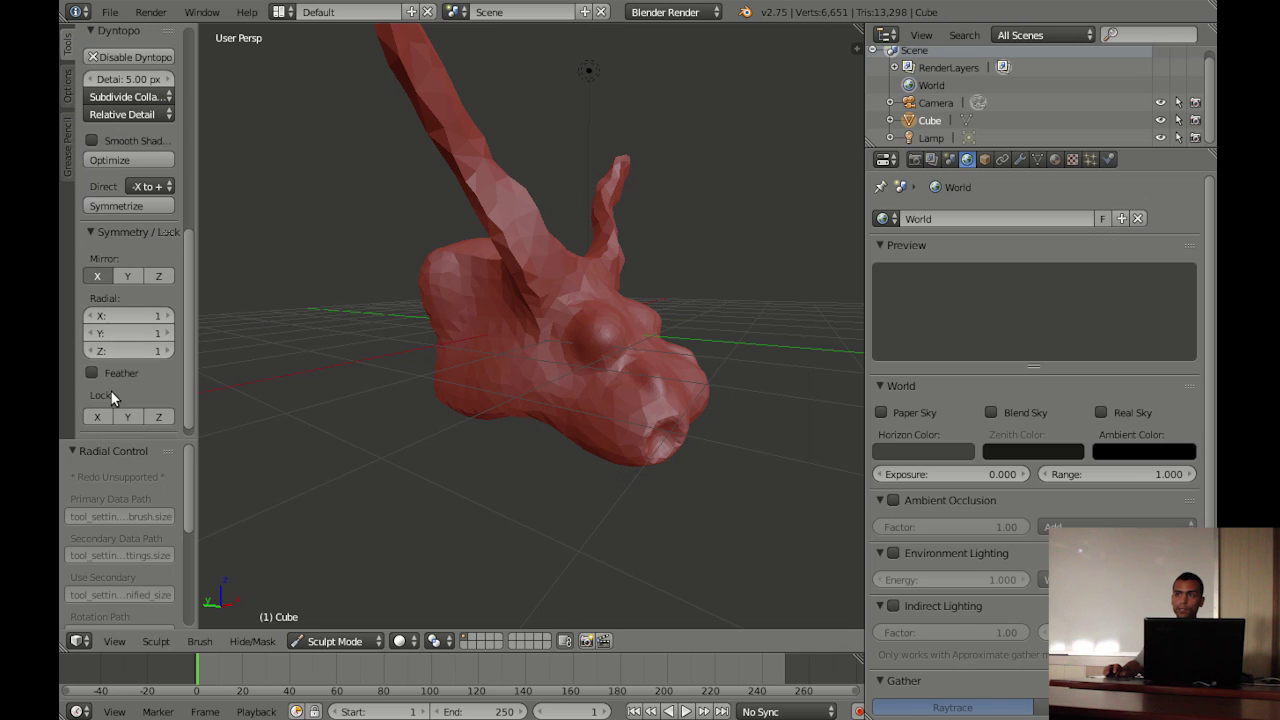
left_click(99, 276)
mouse_move(492, 345)
middle_mouse_down()
mouse_move(558, 330)
mouse_move(330, 595)
middle_mouse_up()
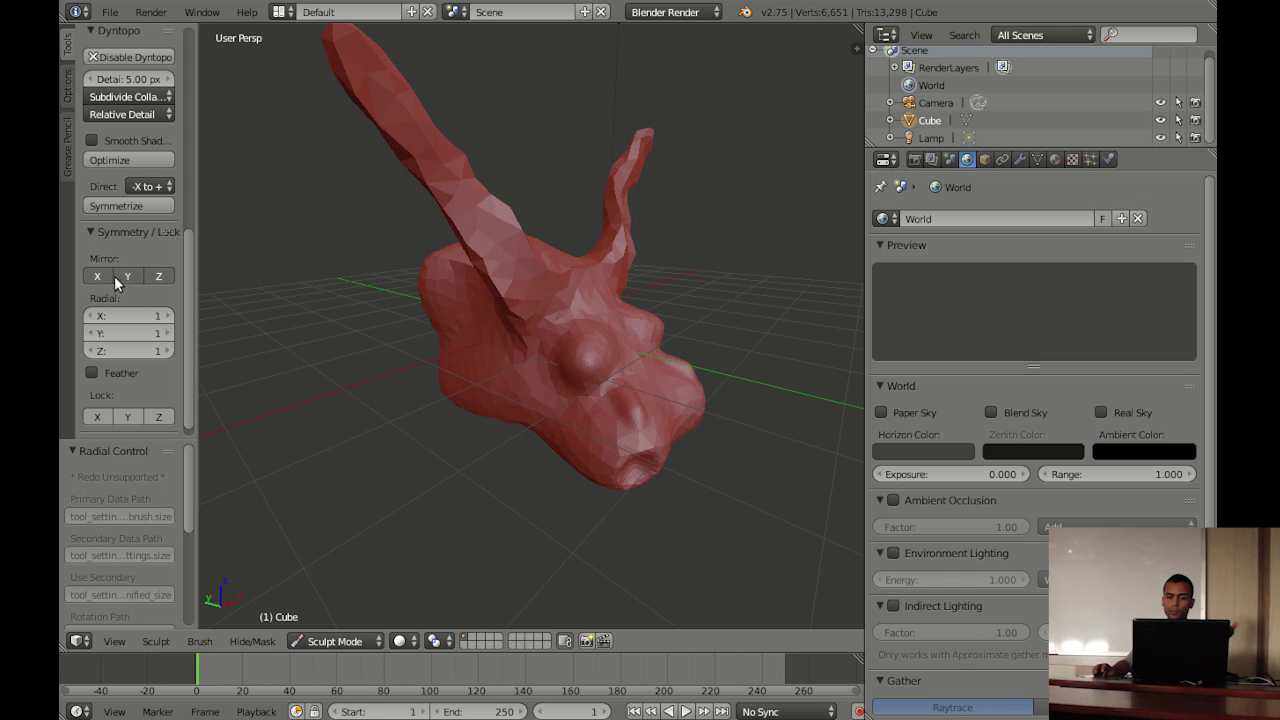
Sculpt the head's jaw, neck area and lower lobes with mirrored strokes
scroll(486, 287, "up", 1)
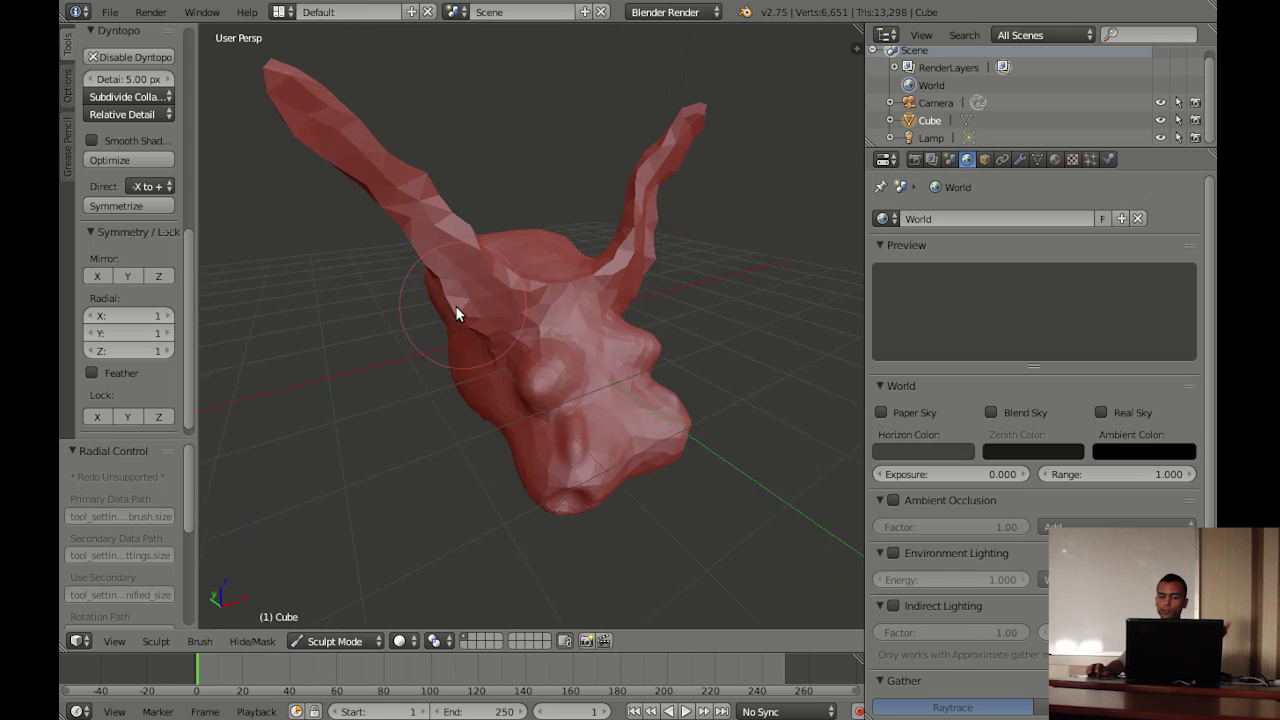
scroll(460, 305, "up", 3)
mouse_move(490, 481)
left_mouse_down()
mouse_move(471, 477)
mouse_move(480, 509)
mouse_move(471, 449)
mouse_move(507, 542)
left_mouse_up()
mouse_move(582, 466)
middle_mouse_down()
mouse_move(451, 420)
mouse_move(582, 418)
middle_mouse_up()
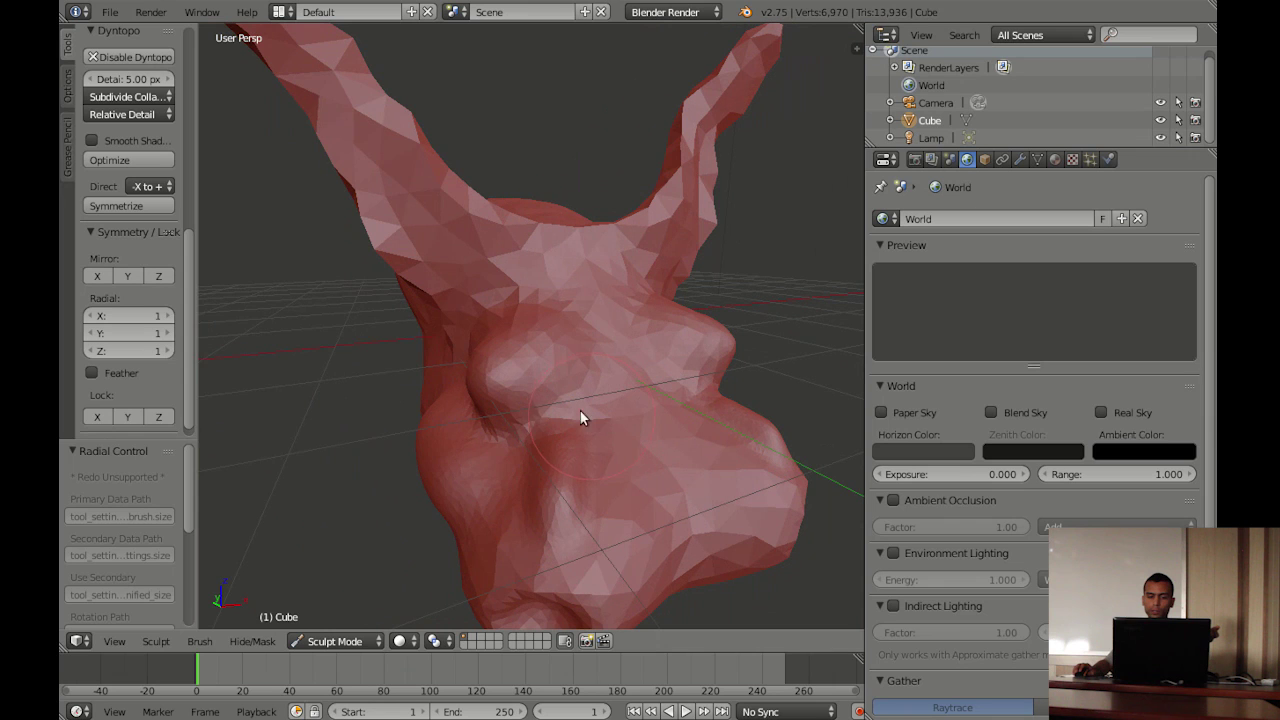
mouse_move(464, 397)
middle_mouse_down()
mouse_move(484, 410)
mouse_move(477, 281)
mouse_move(487, 331)
middle_mouse_up()
mouse_move(488, 325)
left_mouse_down()
mouse_move(473, 315)
mouse_move(469, 400)
mouse_move(429, 413)
mouse_move(459, 351)
mouse_move(457, 440)
mouse_move(474, 364)
left_mouse_up()
mouse_move(474, 364)
middle_mouse_down()
mouse_move(600, 415)
mouse_move(516, 277)
middle_mouse_up()
mouse_move(516, 275)
left_mouse_down()
mouse_move(348, 140)
mouse_move(297, 51)
left_mouse_up()
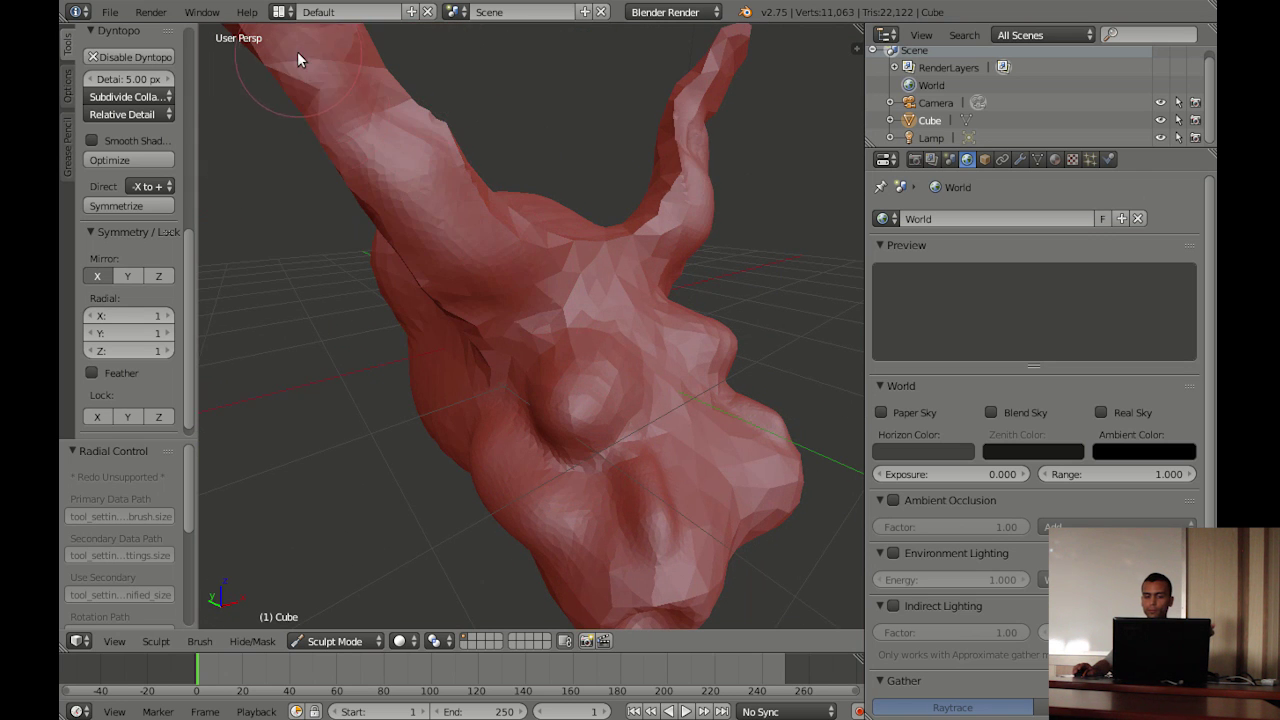
Orbit around the head to review the new bulges from several angles
scroll(409, 218, "down", 3)
mouse_move(409, 218)
middle_mouse_down()
mouse_move(567, 301)
mouse_move(540, 336)
mouse_move(484, 301)
middle_mouse_up()
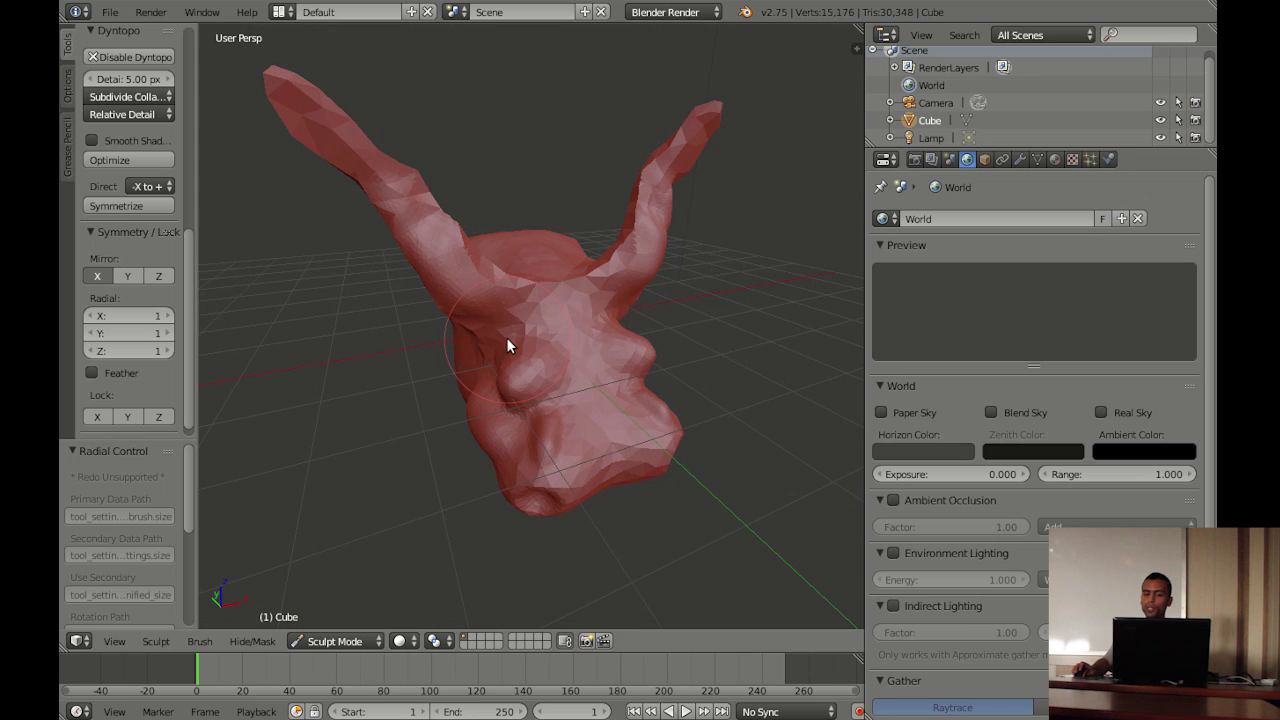
middle_click_drag(505, 337, 585, 290)
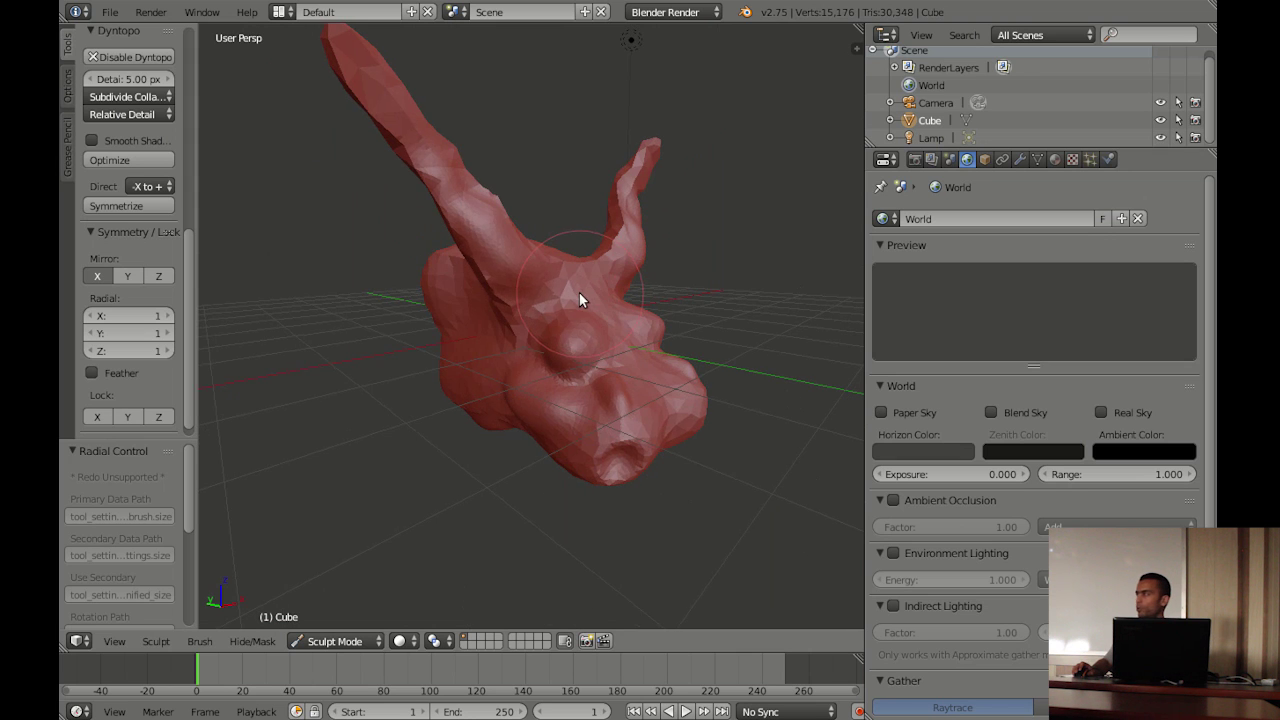
mouse_move(513, 339)
middle_mouse_down()
mouse_move(543, 312)
mouse_move(545, 325)
middle_mouse_up()
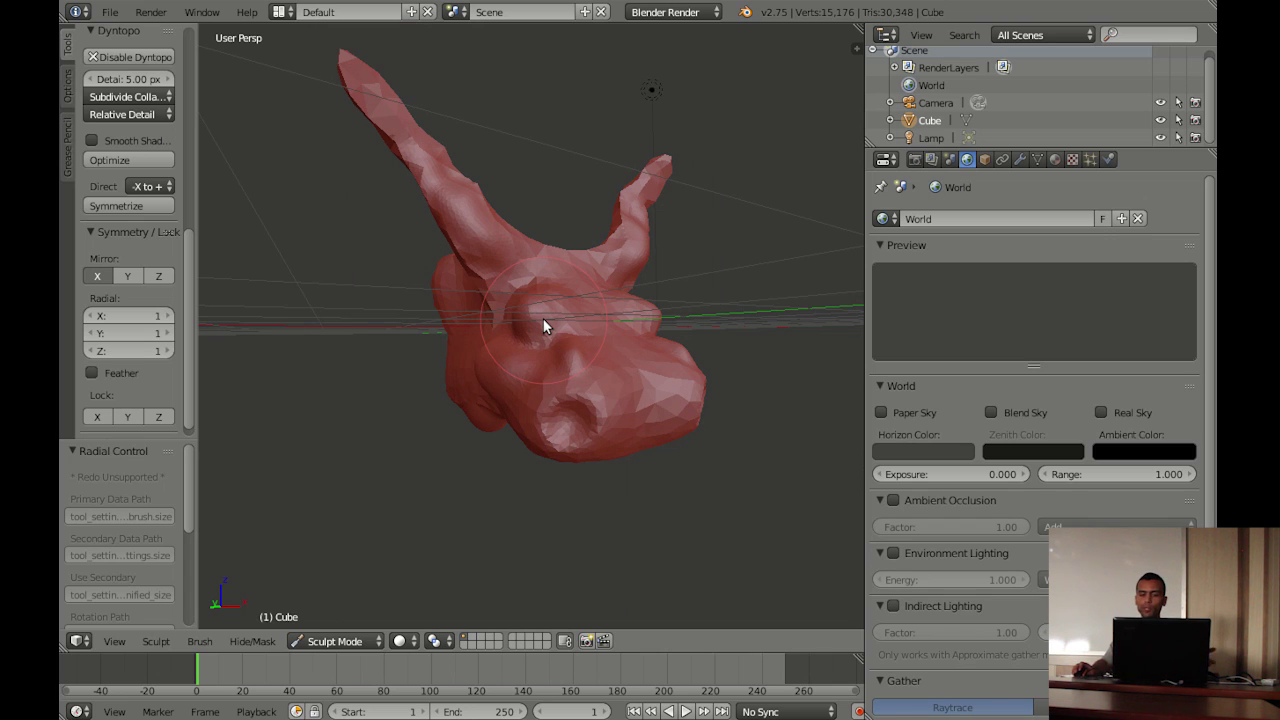
mouse_move(526, 319)
middle_mouse_down()
mouse_move(677, 308)
mouse_move(666, 337)
middle_mouse_up()
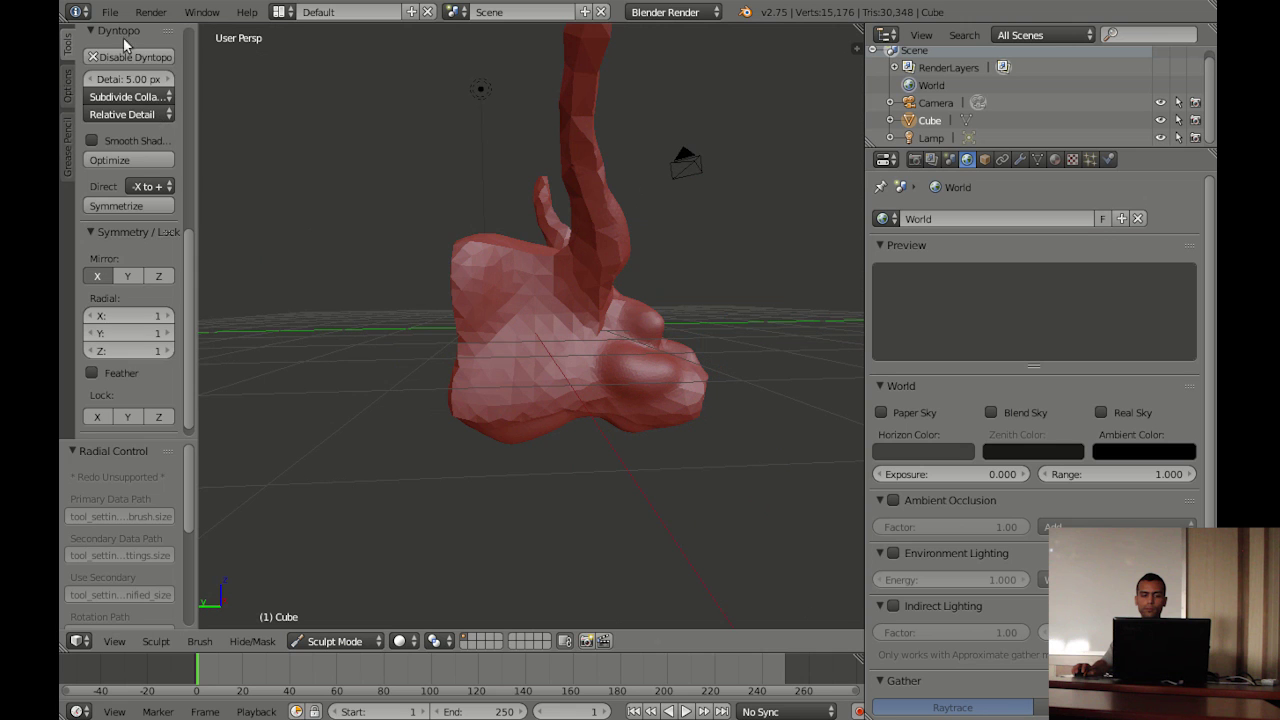
Select the Smooth brush (72 px radius, 0.500 strength) and orbit around the head
scroll(132, 157, "up", 5)
scroll(132, 108, "up", 3)
scroll(137, 167, "up", 2)
scroll(137, 167, "up", 1)
left_click(130, 105)
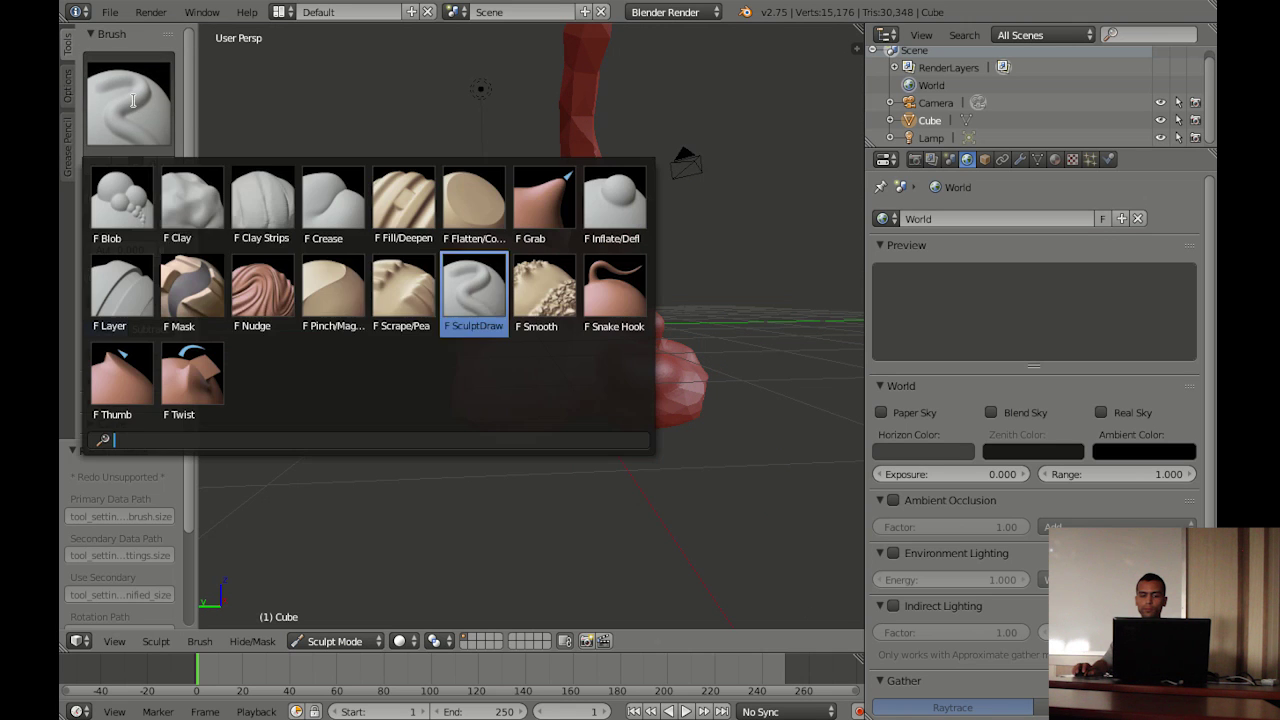
left_click(545, 295)
mouse_move(536, 337)
middle_mouse_down()
mouse_move(601, 280)
mouse_move(539, 329)
middle_mouse_up()
mouse_move(535, 271)
middle_mouse_down()
mouse_move(425, 367)
mouse_move(508, 357)
mouse_move(446, 380)
middle_mouse_up()
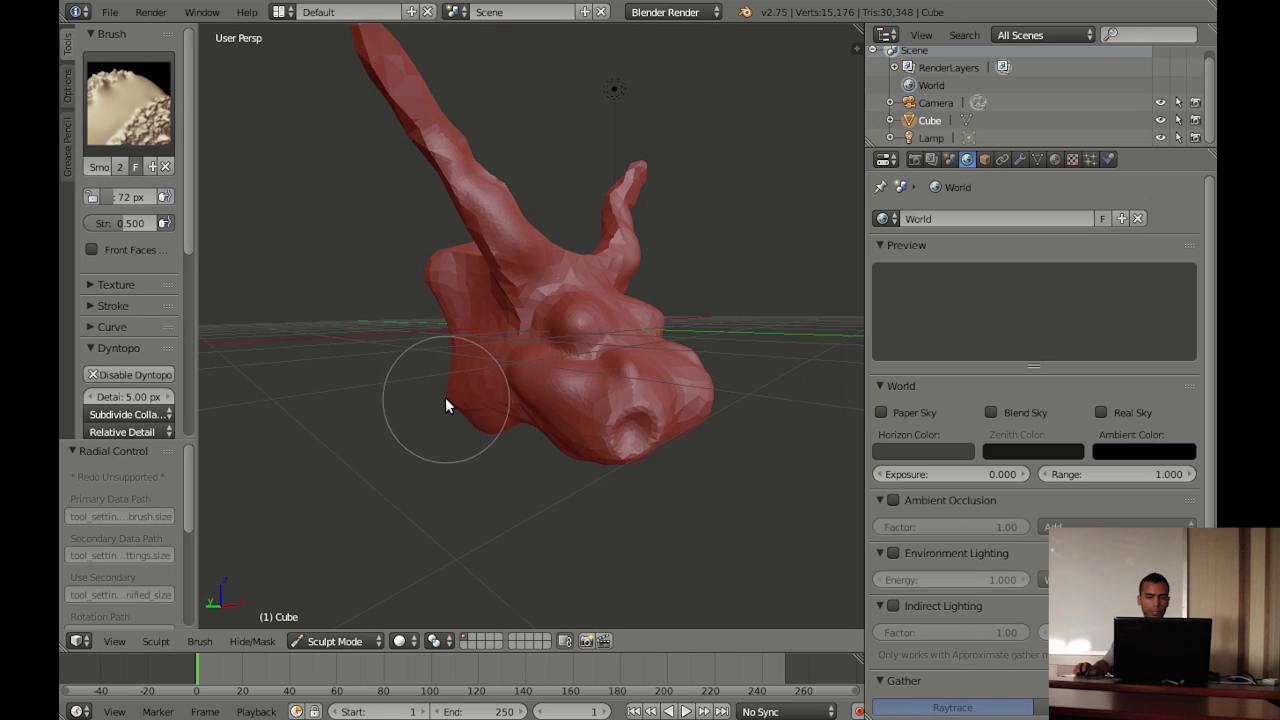
middle_click_drag(517, 375, 470, 400)
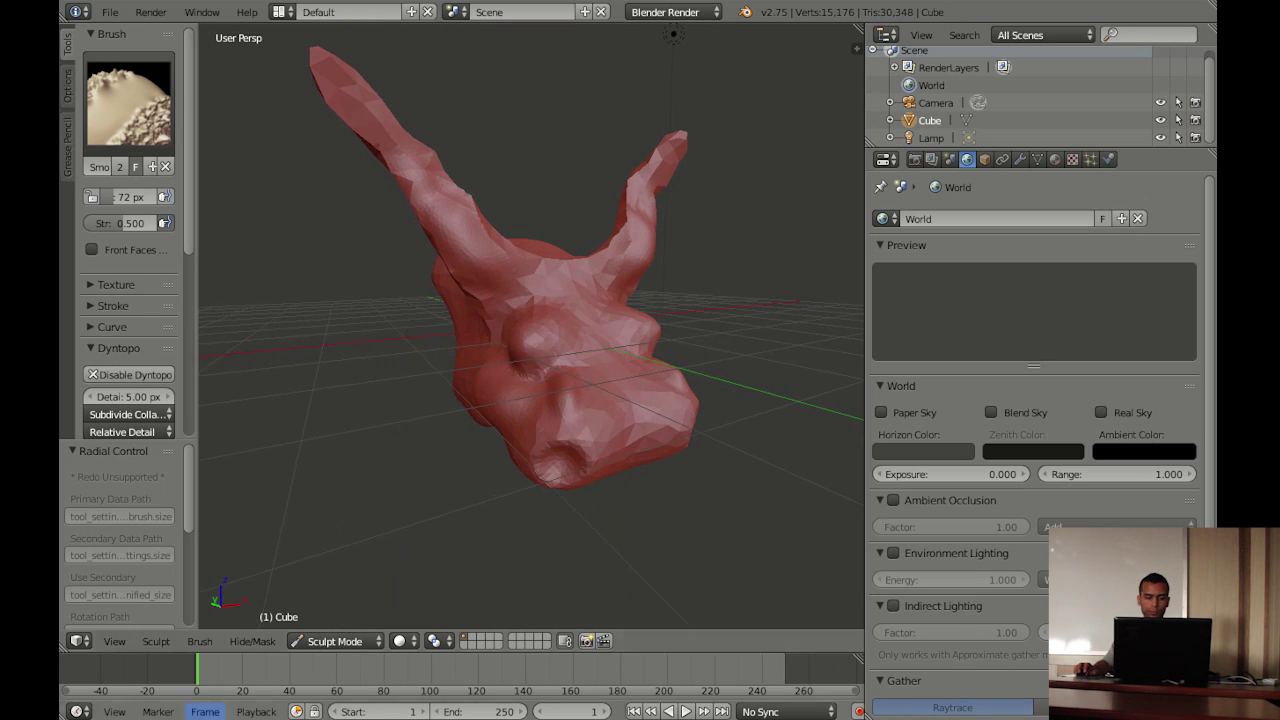
Switch from Sculpt to Object Mode and delete the horned head sculpt
left_click(341, 641)
left_click(341, 620)
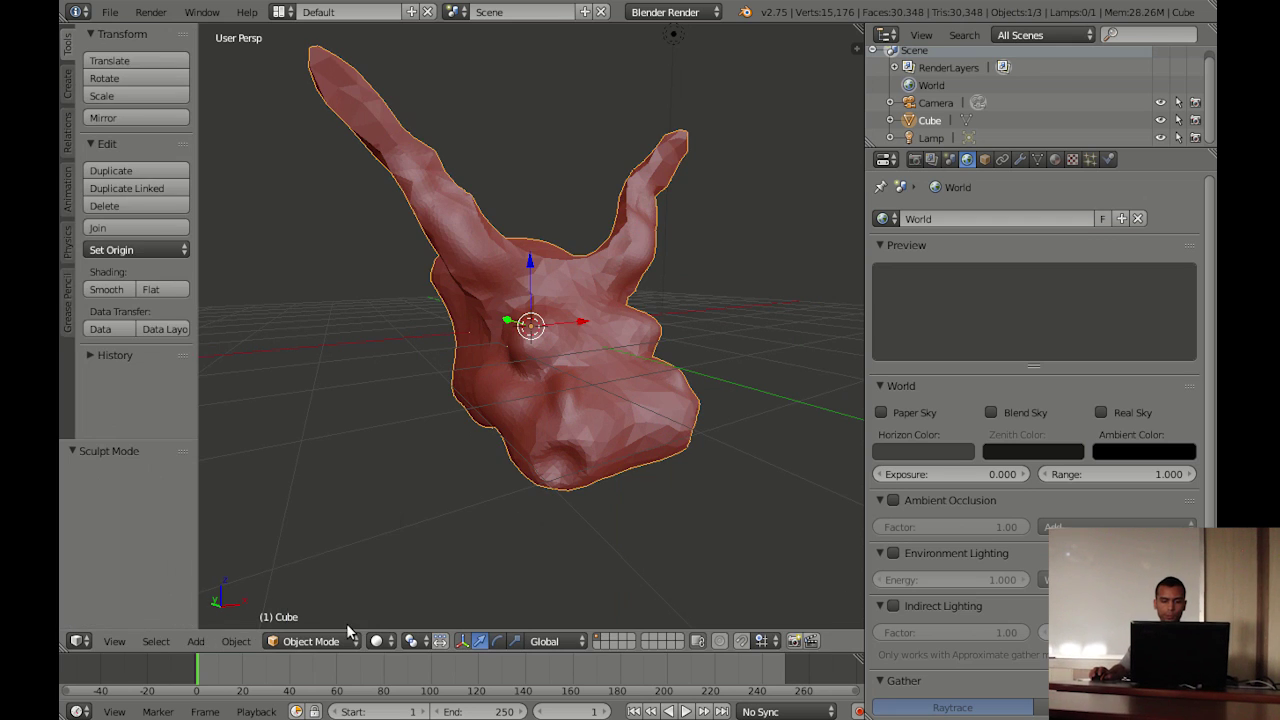
middle_click_drag(542, 428, 573, 412)
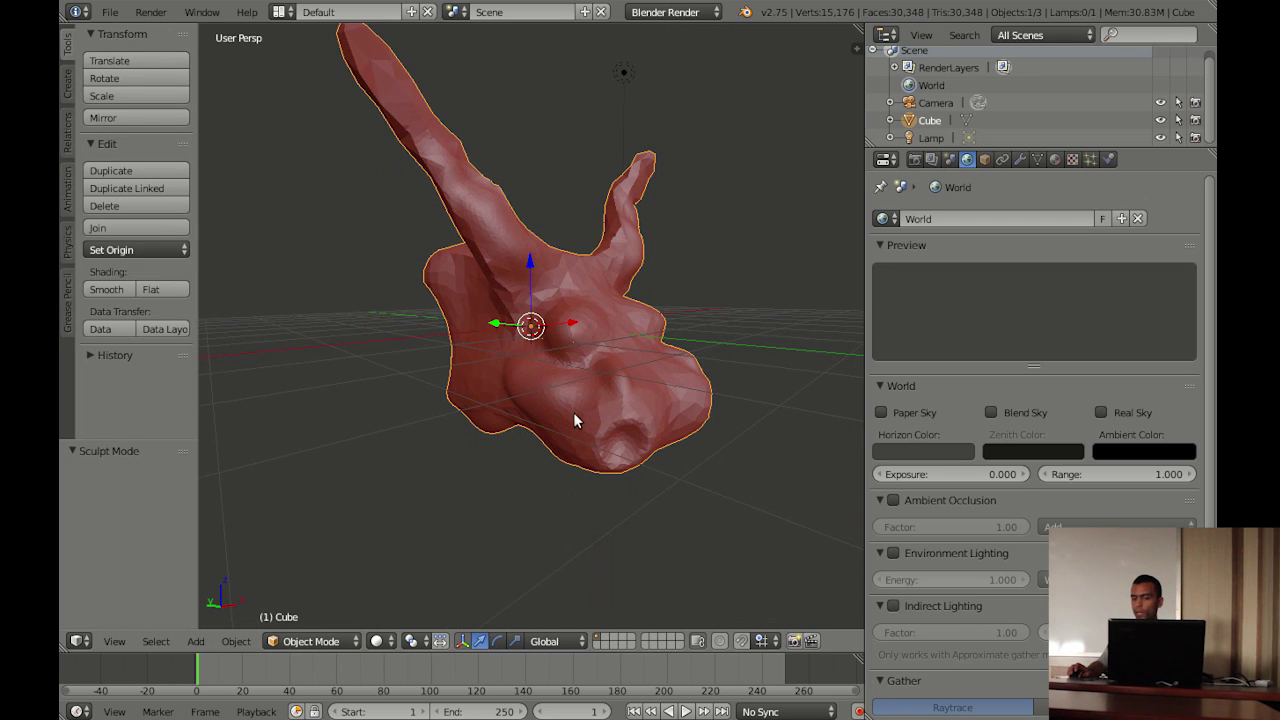
key("x")
left_click(575, 417)
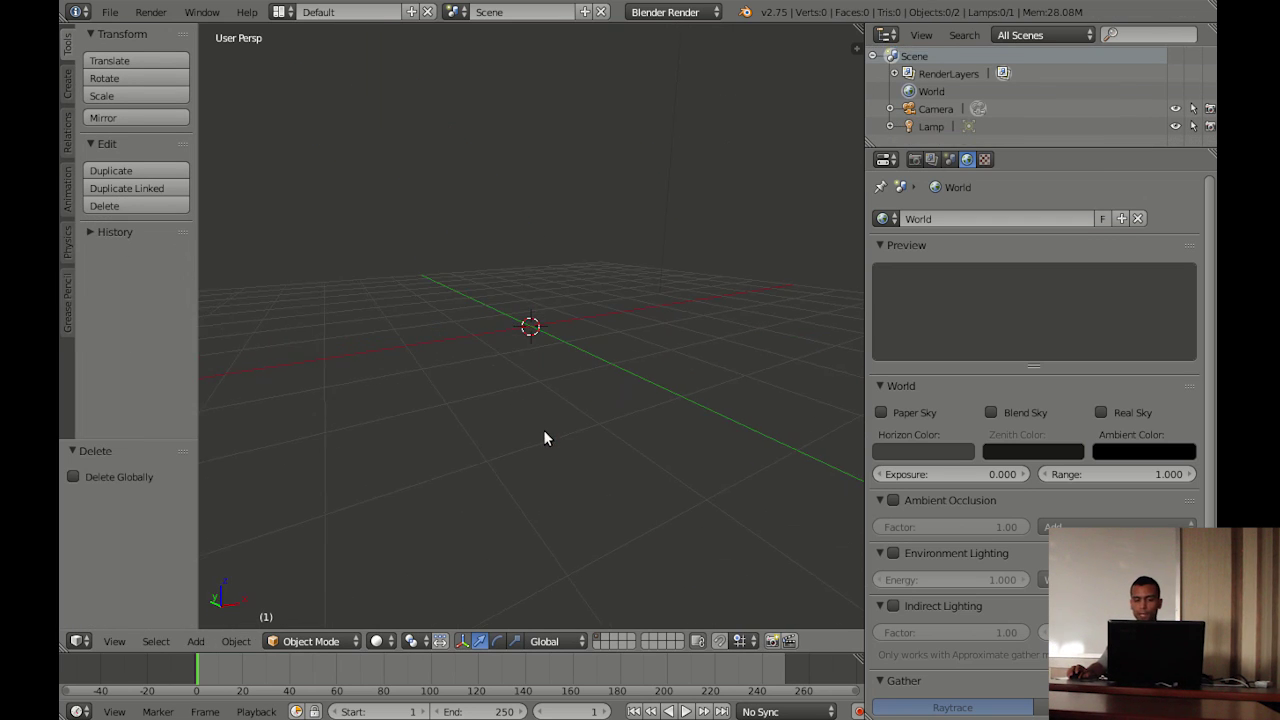
Add a fresh 8-vertex cube mesh at the origin
key("shift+a")
key("shift+a")
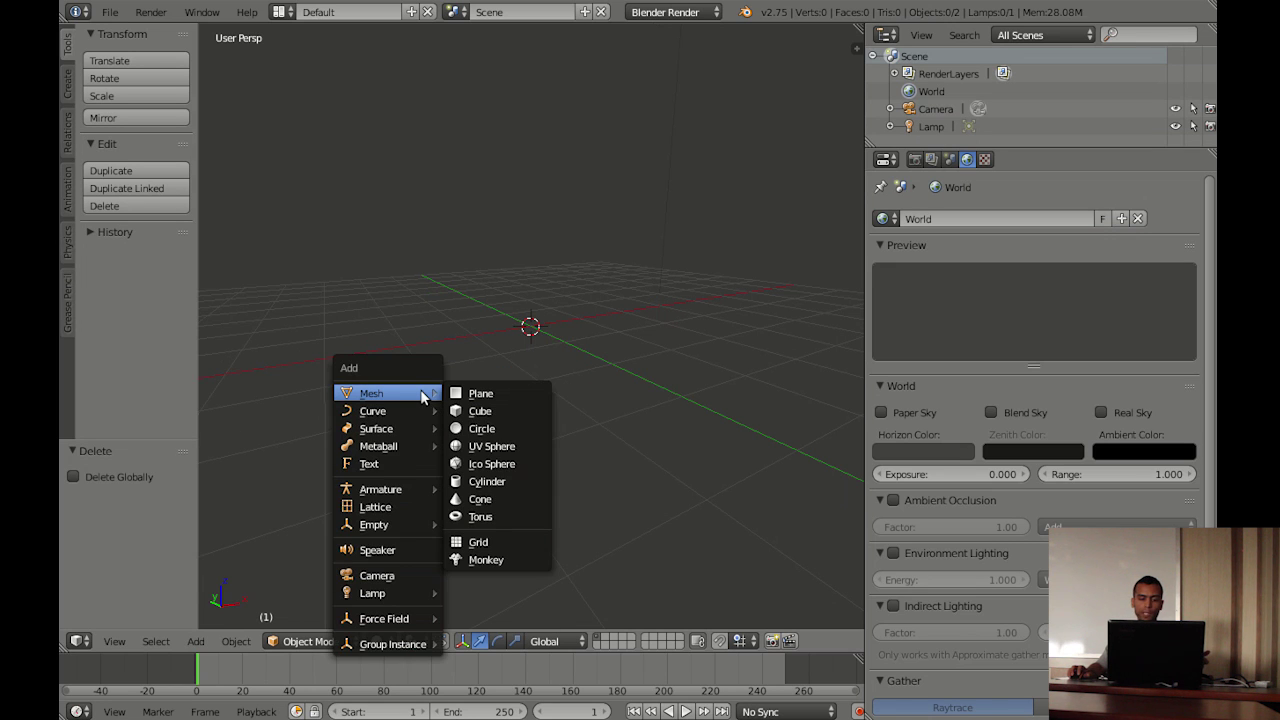
left_click(197, 642)
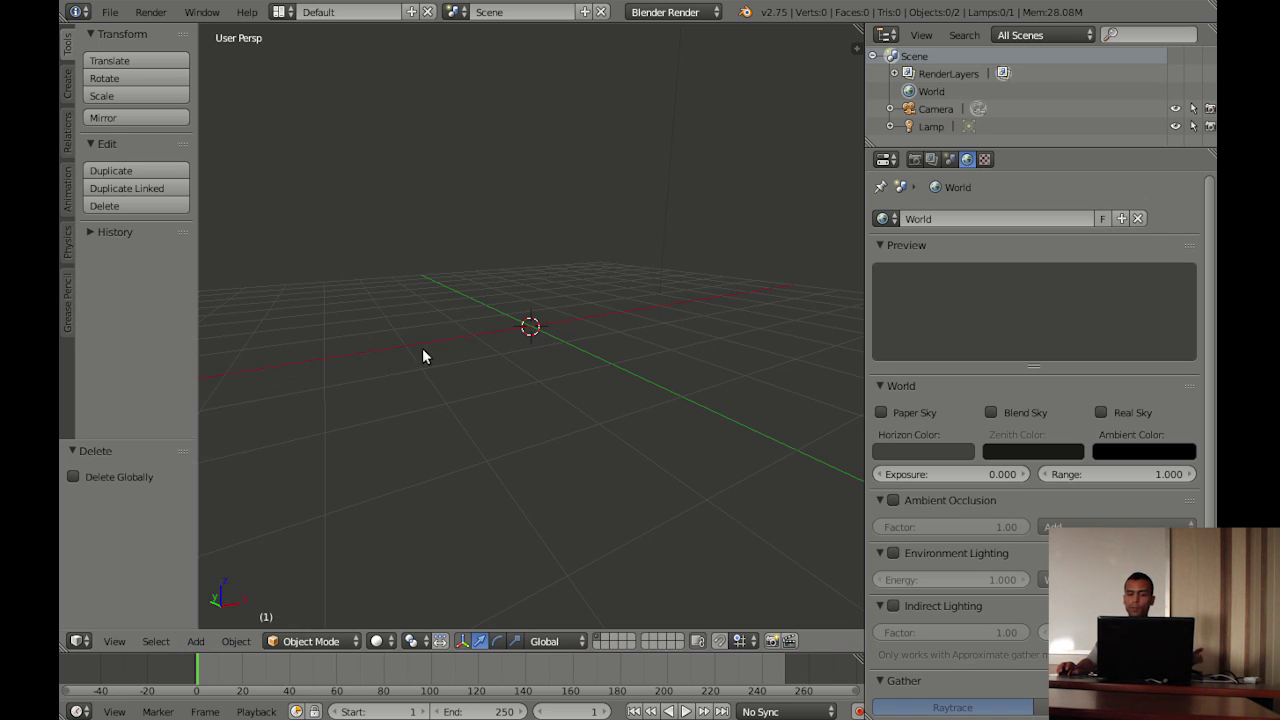
key("shift+a")
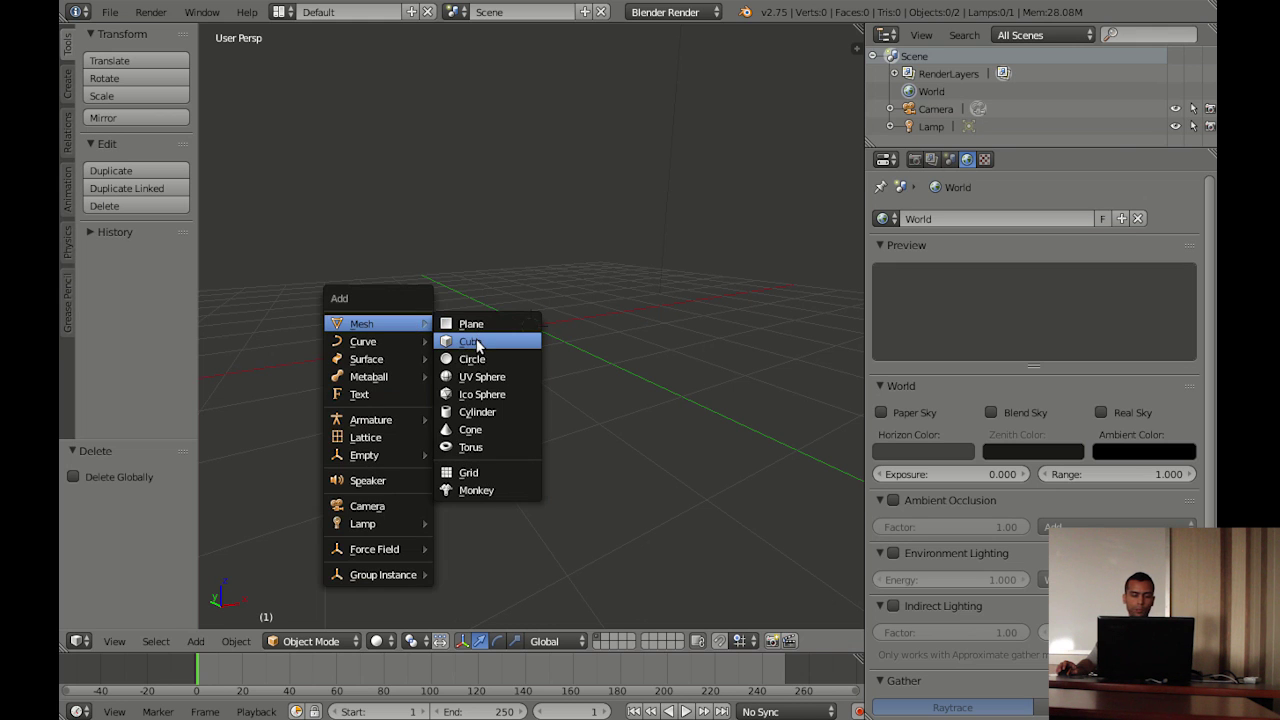
left_click(488, 347)
mouse_move(488, 347)
middle_mouse_down()
mouse_move(542, 363)
mouse_move(566, 326)
mouse_move(537, 367)
middle_mouse_up()
scroll(545, 373, "up", 3)
scroll(545, 373, "down", 2)
scroll(546, 373, "up", 2)
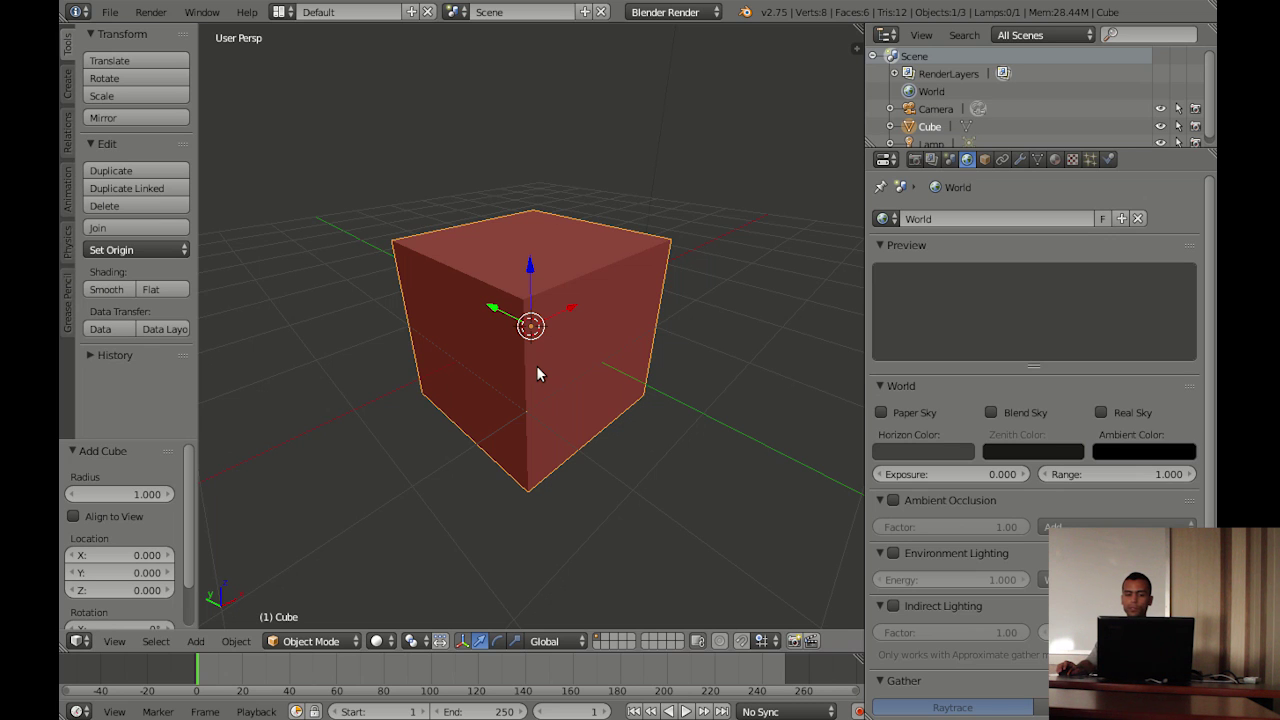
mouse_move(536, 372)
middle_mouse_down()
mouse_move(503, 377)
mouse_move(569, 349)
mouse_move(529, 399)
mouse_move(537, 375)
mouse_move(521, 373)
middle_mouse_up()
scroll(540, 365, "down", 2)
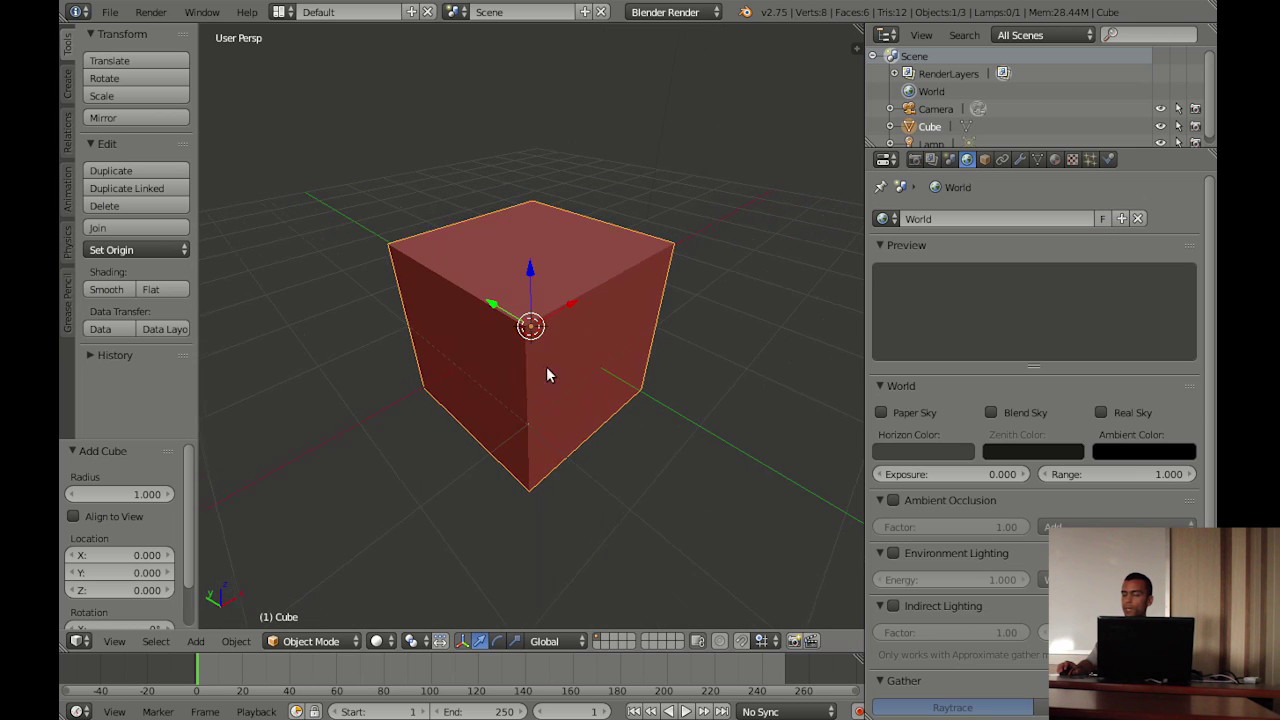
Thin the cube along Y to about 0.24 and hide the transform manipulator
key("s")
key("y")
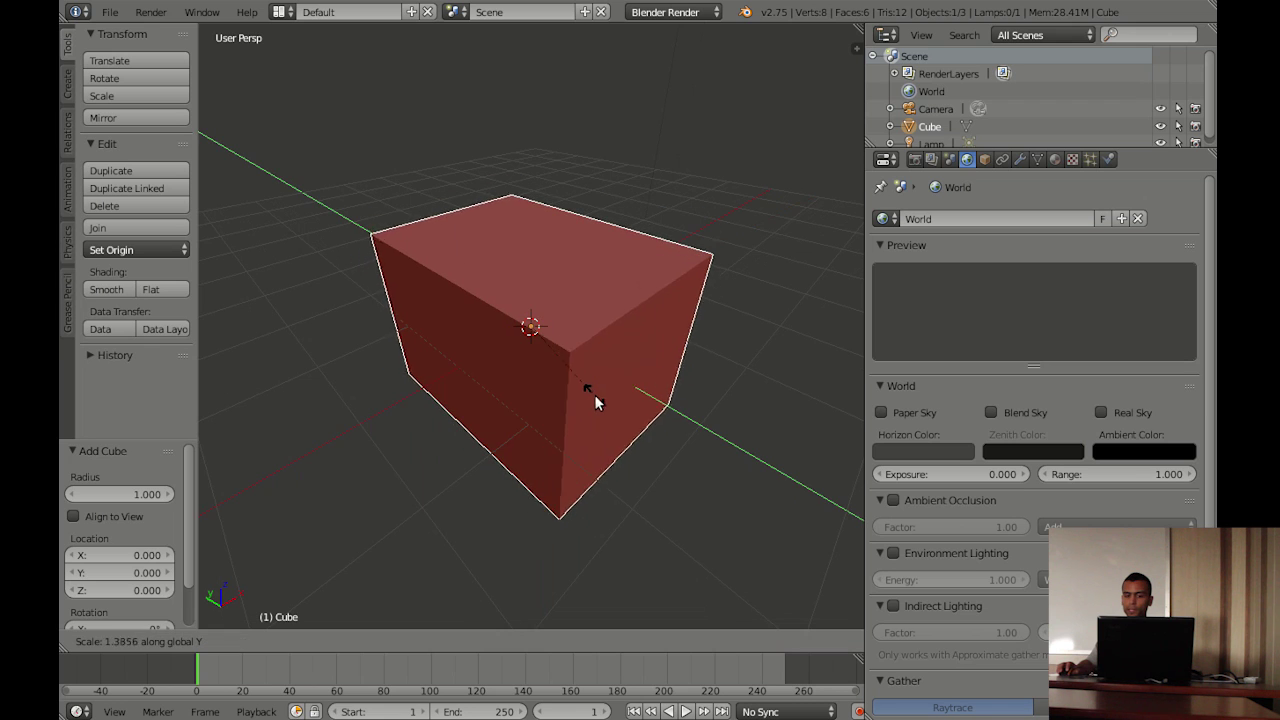
left_click(523, 339)
mouse_move(545, 357)
middle_mouse_down()
mouse_move(538, 331)
mouse_move(523, 343)
mouse_move(551, 361)
middle_mouse_up()
key("ctrl+space")
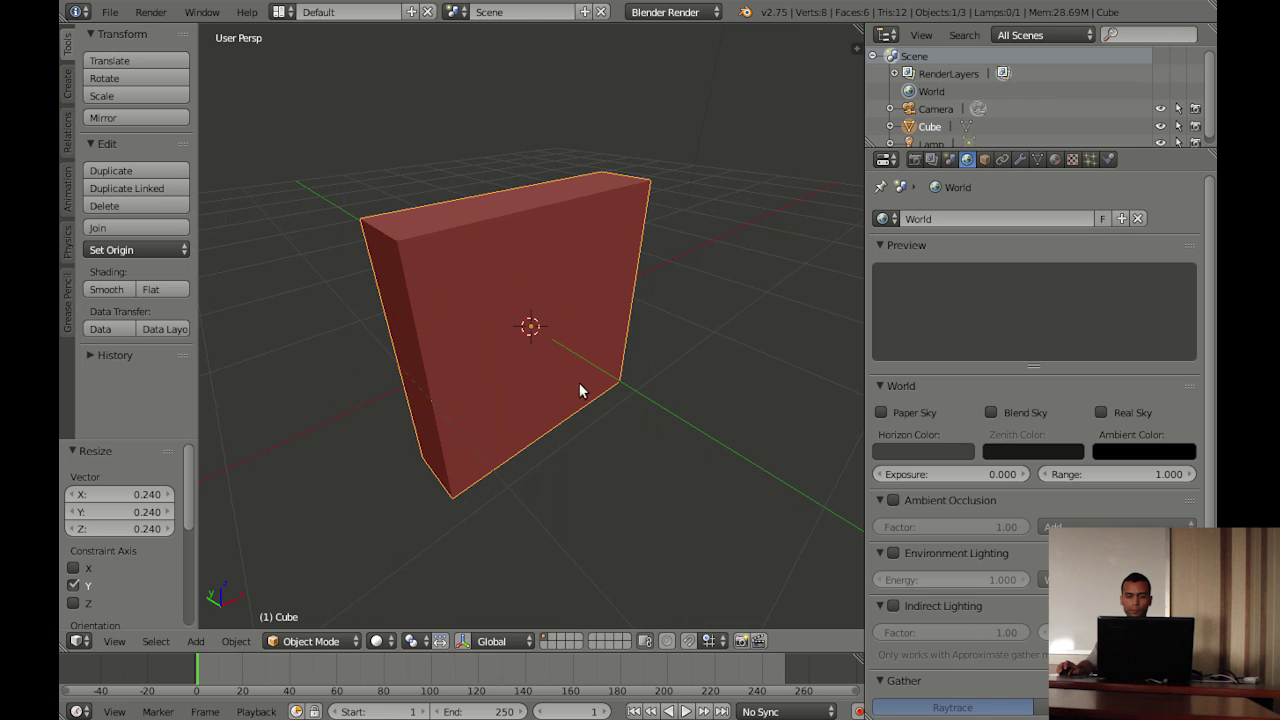
Stretch the cube taller along Z into a tall slab
key("s")
key("z")
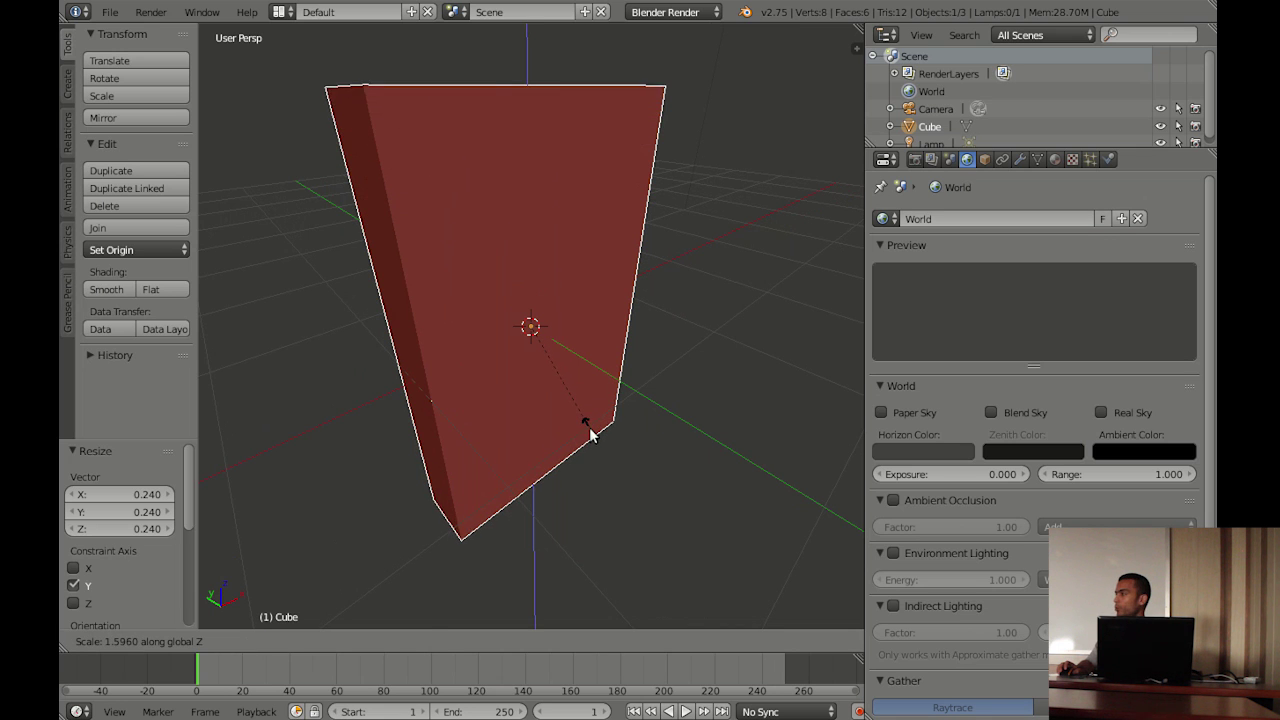
left_click(580, 423)
middle_click_drag(502, 375, 546, 360)
Enter Edit Mode on the slab and pick a corner vertex, cancelling a trial move
key("Tab")
key("Tab")
key("Tab")
key("Tab")
middle_click_drag(451, 338, 447, 359)
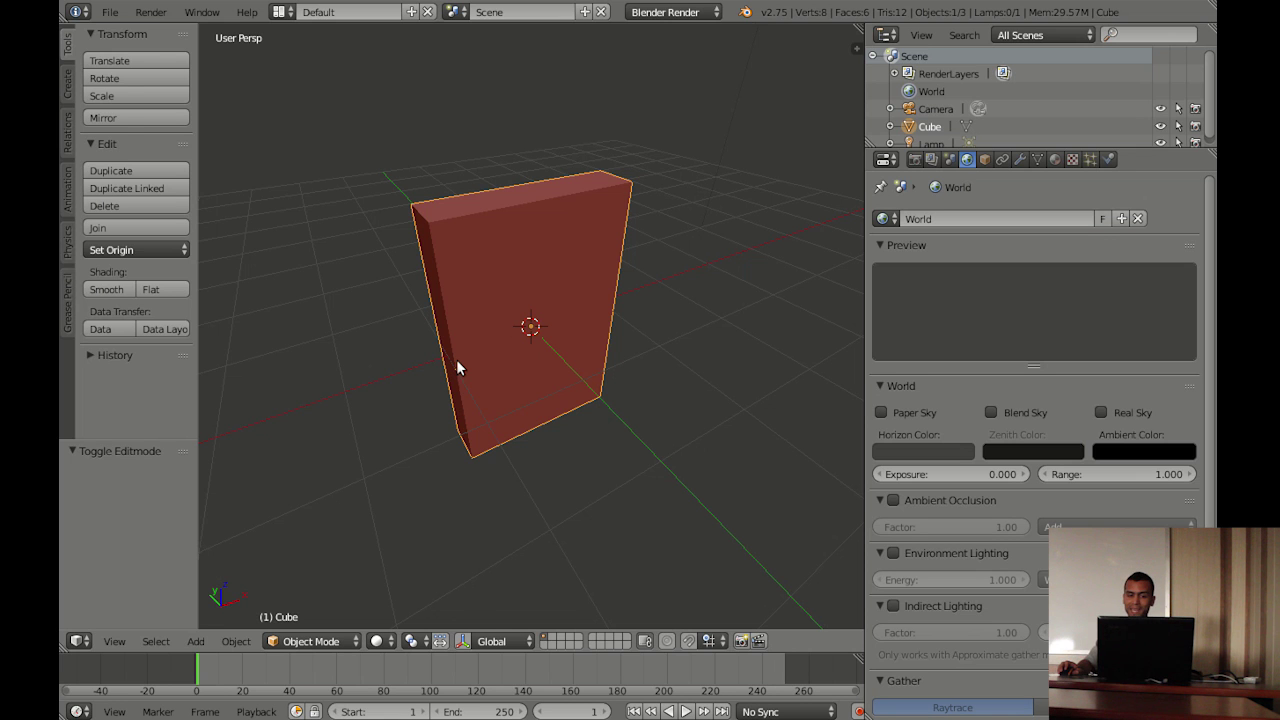
key("Tab")
middle_click_drag(483, 346, 497, 327)
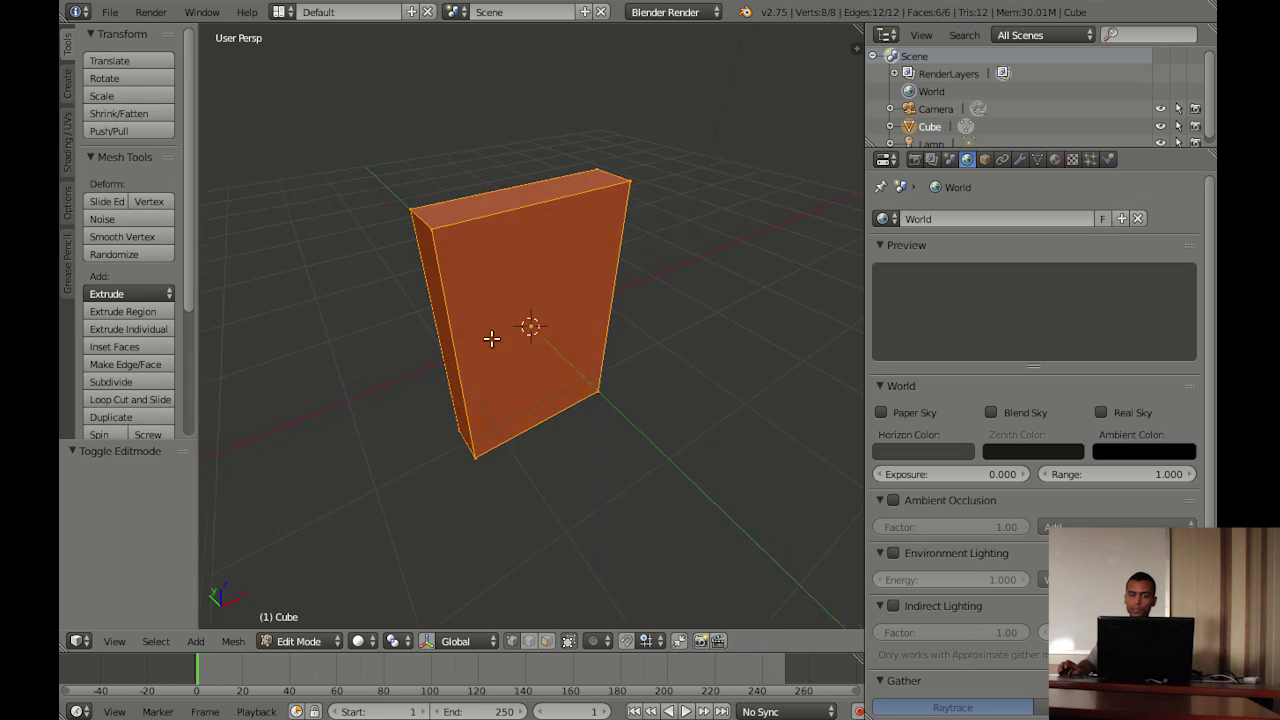
scroll(527, 334, "up", 5)
middle_click_drag(435, 197, 457, 216)
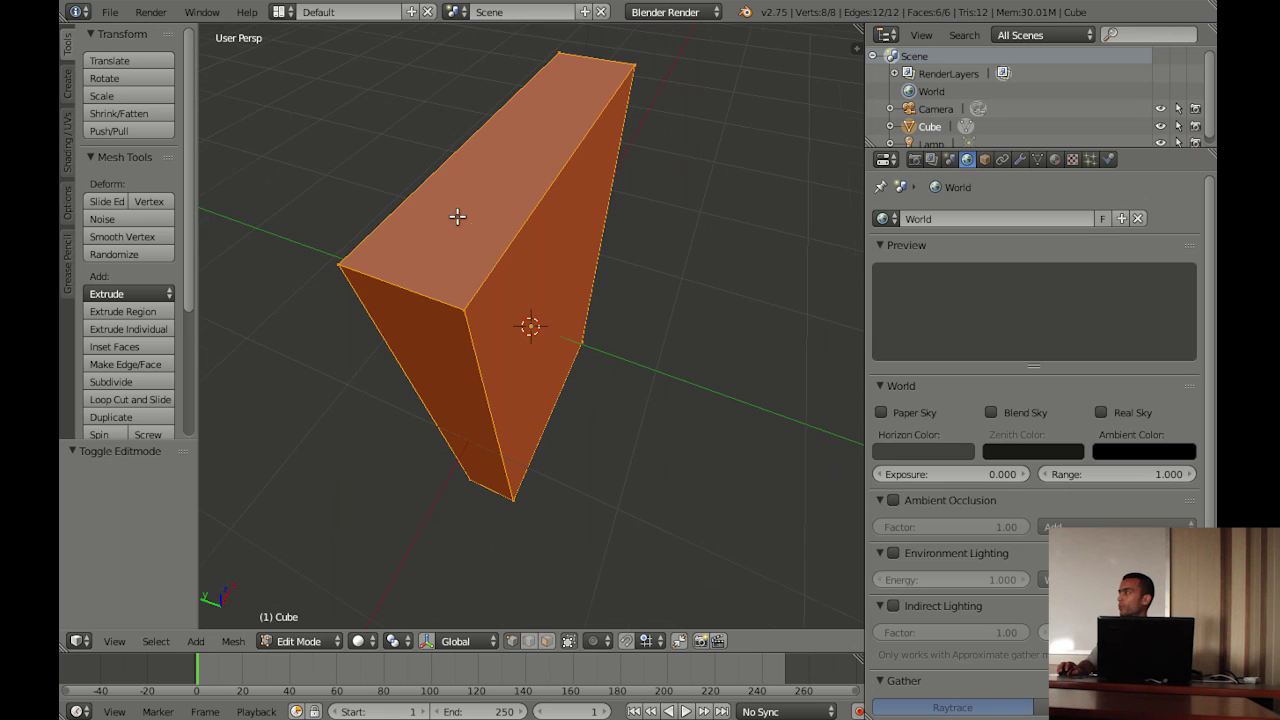
right_click(459, 311)
key("g")
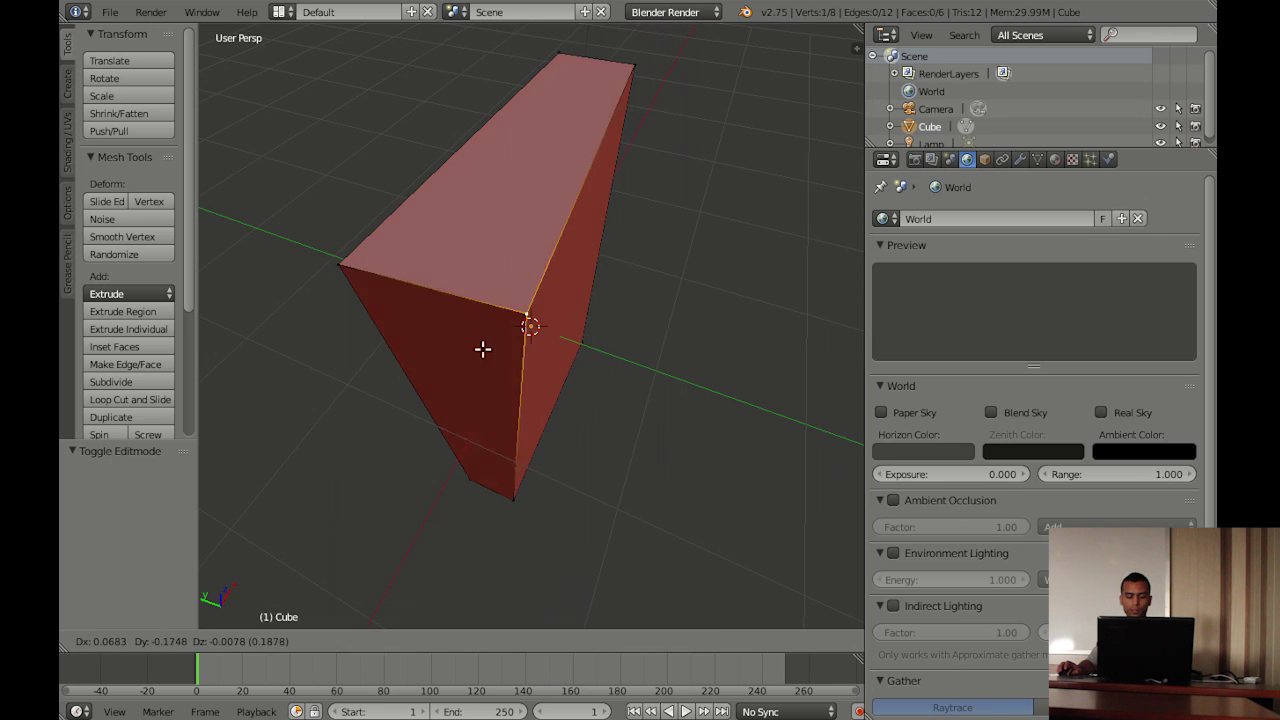
key("Escape")
View the slab from new angles and cancel a second corner-vertex move
middle_click_drag(559, 348, 514, 309)
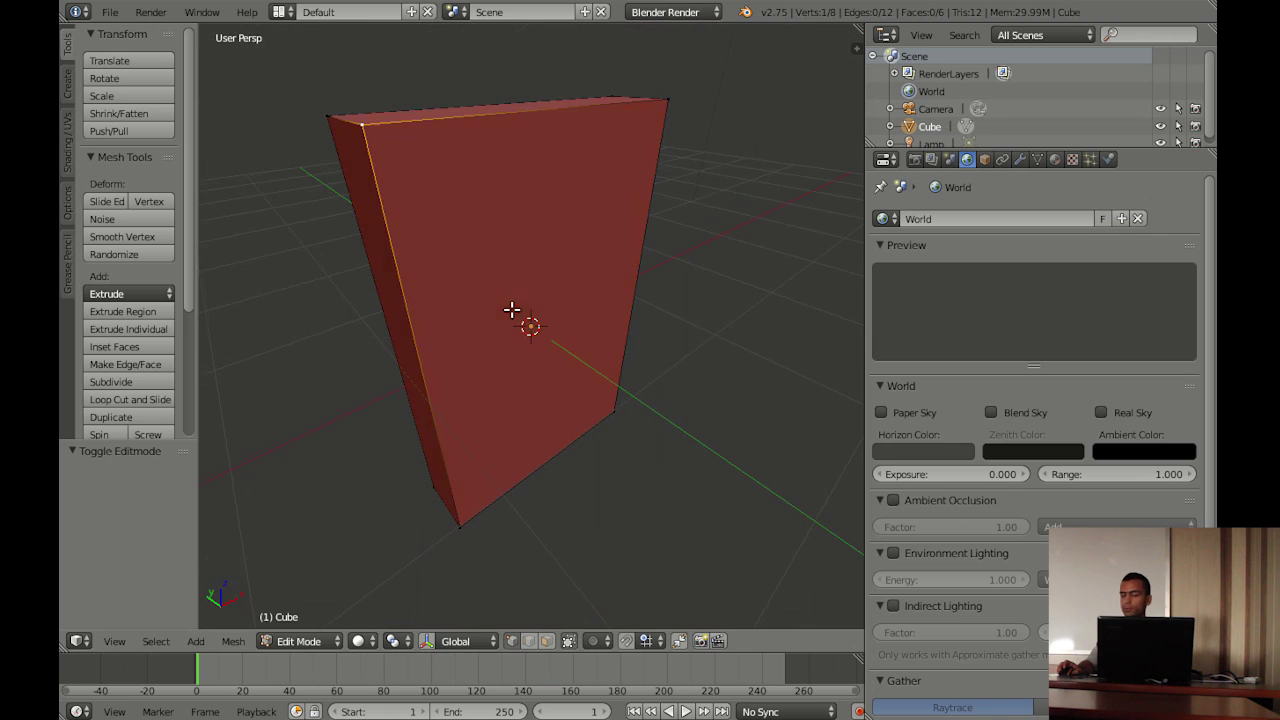
middle_click_drag(420, 200, 551, 263)
key("g")
key("Escape")
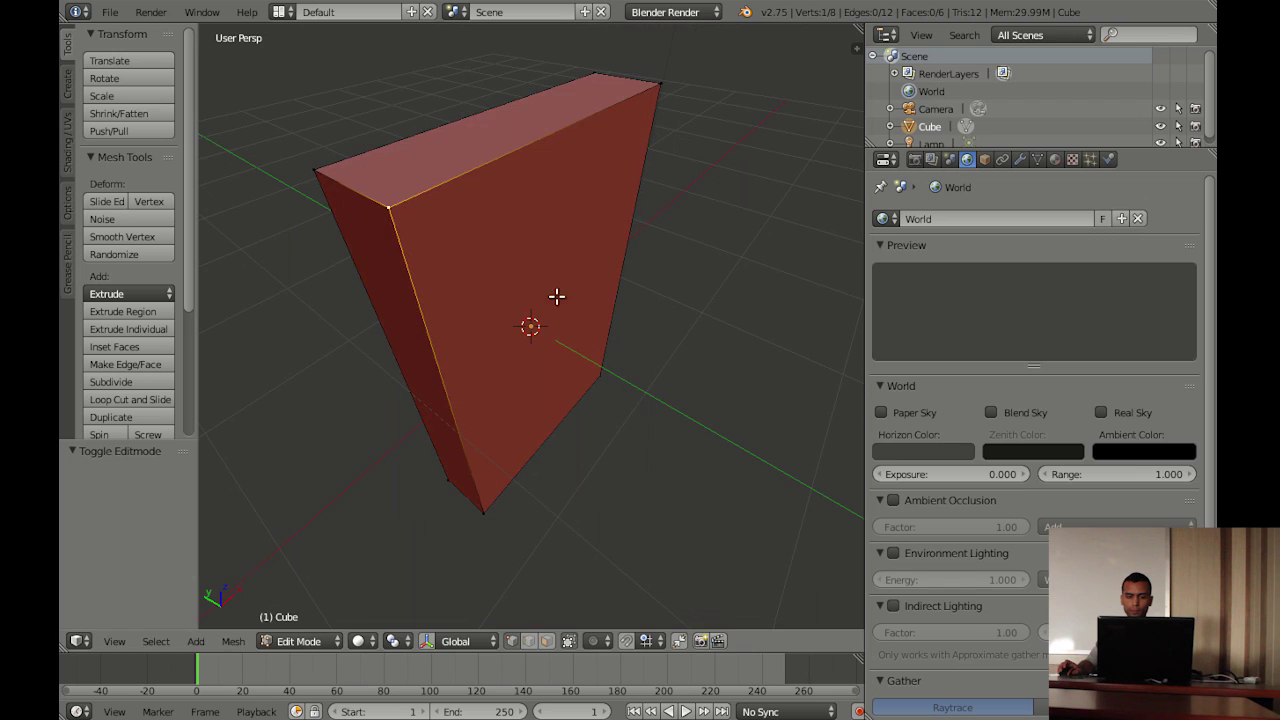
scroll(557, 291, "down", 4)
middle_click_drag(531, 328, 551, 309)
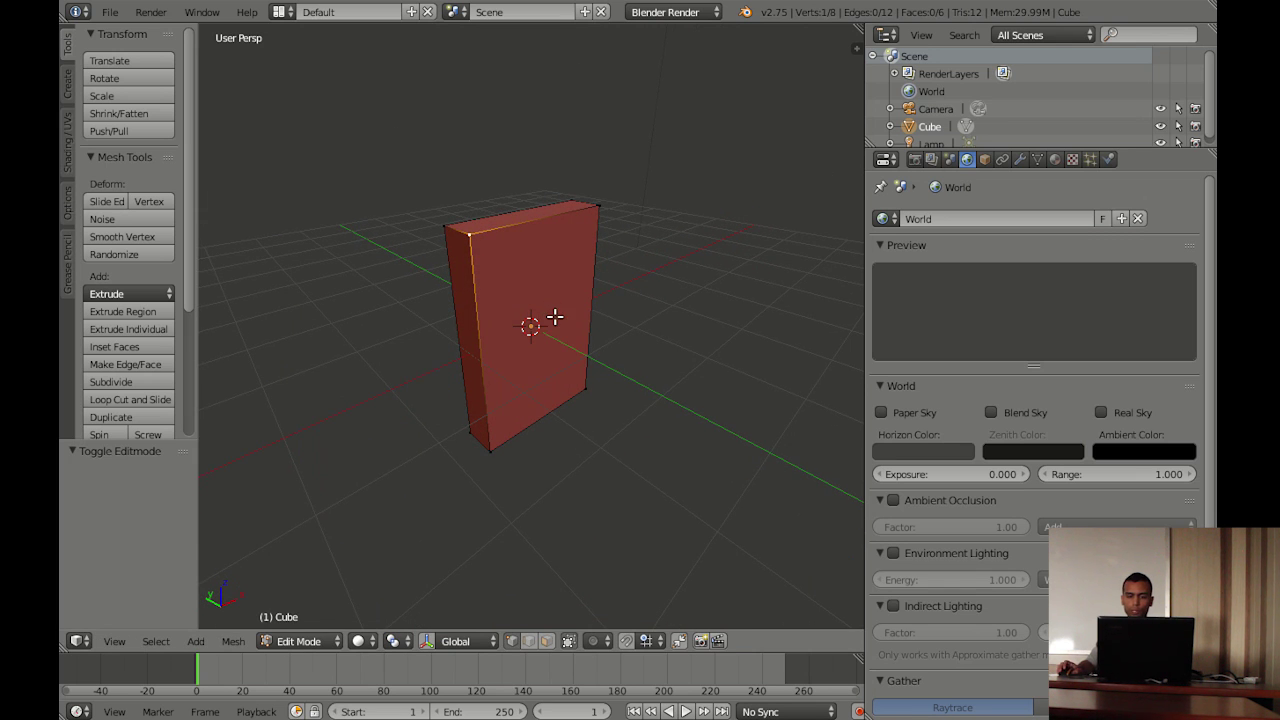
Add two horizontal loop cuts and narrow them along X to 0.752 for the waist
key("ctrl+r")
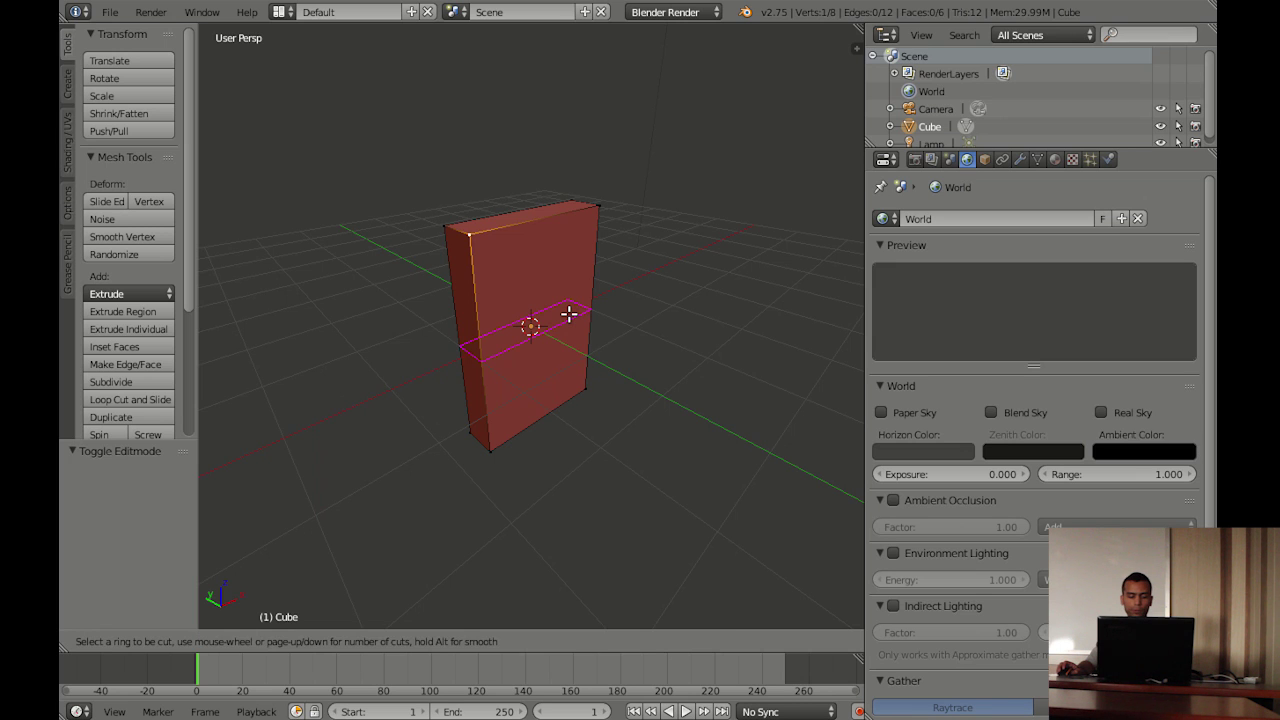
scroll(569, 315, "up", 1)
left_click(569, 315)
right_click(569, 315)
middle_click_drag(585, 366, 563, 365)
scroll(564, 361, "up", 1)
scroll(565, 358, "up", 1)
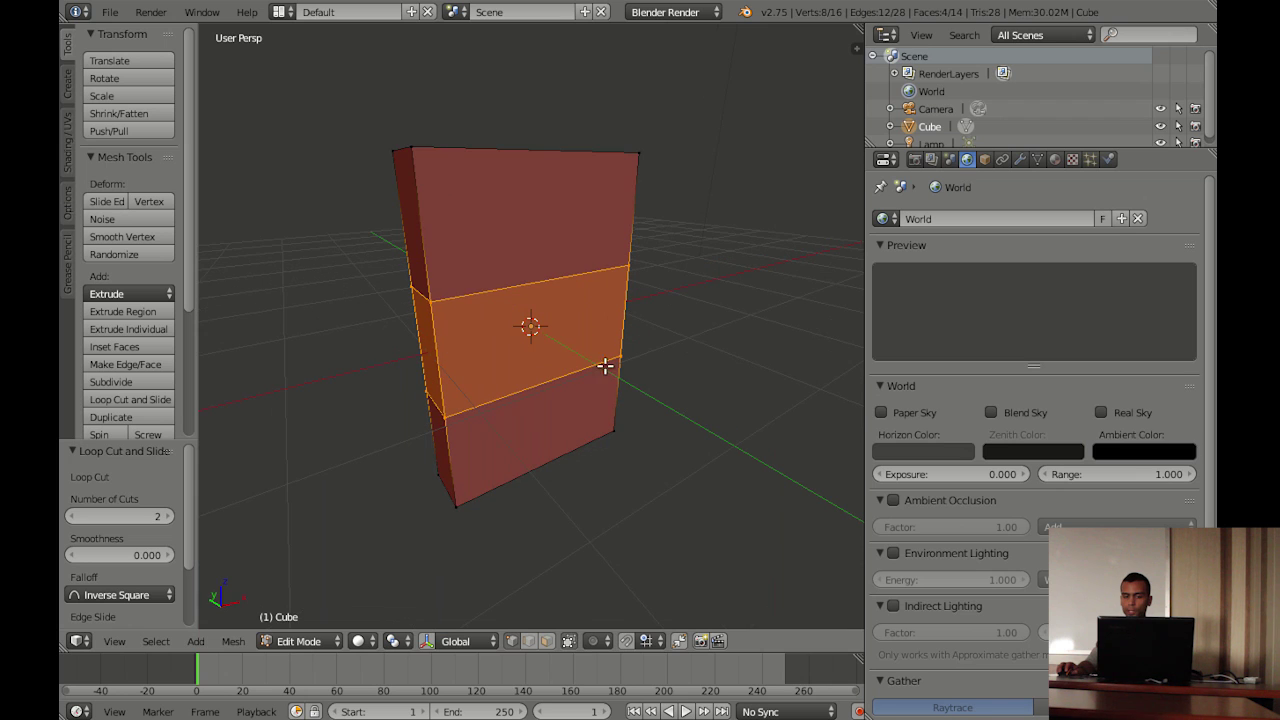
key("s")
key("x")
left_click(599, 357)
mouse_move(594, 366)
middle_mouse_down()
mouse_move(509, 297)
mouse_move(543, 291)
mouse_move(578, 318)
mouse_move(529, 323)
middle_mouse_up()
Add a vertical loop cut exactly through the slab's centre
key("ctrl+r")
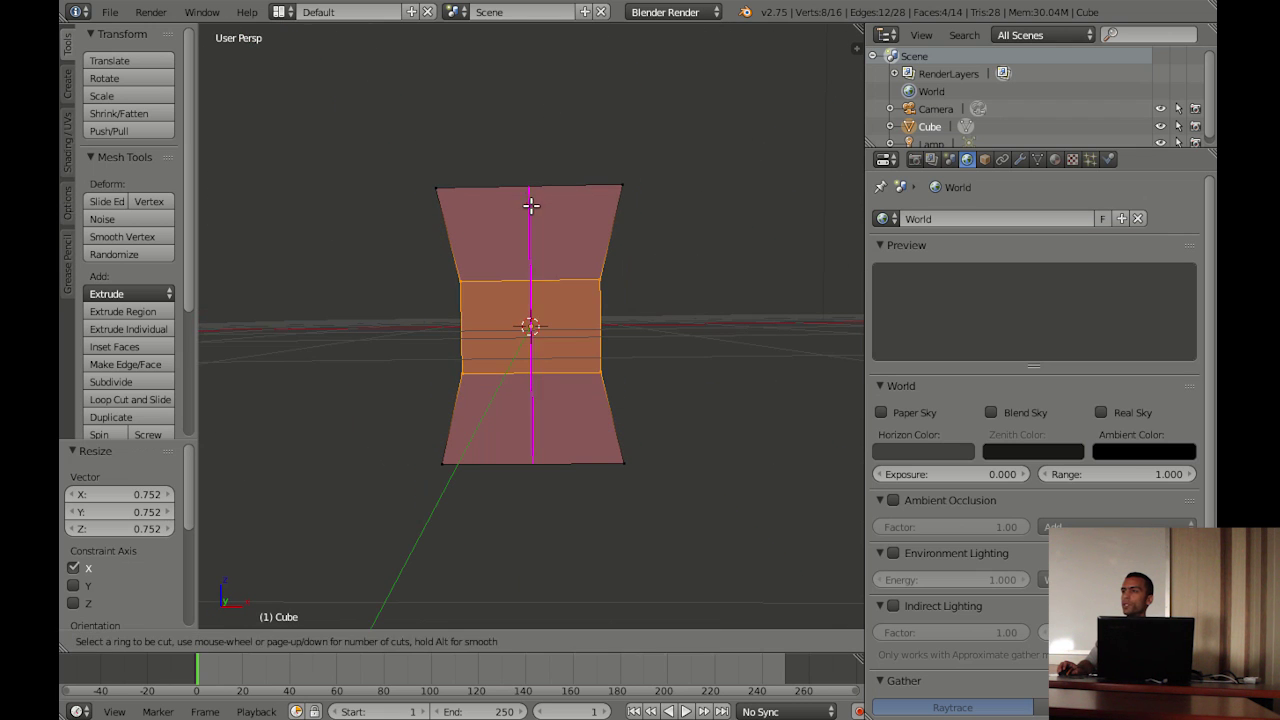
left_click(529, 206)
right_click(547, 239)
mouse_move(516, 282)
middle_mouse_down()
mouse_move(574, 277)
mouse_move(518, 304)
mouse_move(546, 289)
mouse_move(548, 301)
mouse_move(620, 320)
mouse_move(571, 343)
mouse_move(580, 306)
mouse_move(551, 306)
mouse_move(563, 283)
mouse_move(494, 251)
middle_mouse_up()
In wireframe view, box-select all vertices of the slab's left half
key("z")
key("a")
key("a")
key("z")
key("a")
key("a")
key("z")
key("a")
key("z")
key("b")
mouse_move(394, 149)
left_mouse_down()
mouse_move(491, 514)
mouse_move(508, 493)
left_mouse_up()
Delete the selected left-half vertices, leaving 16, and return to solid shading
key("x")
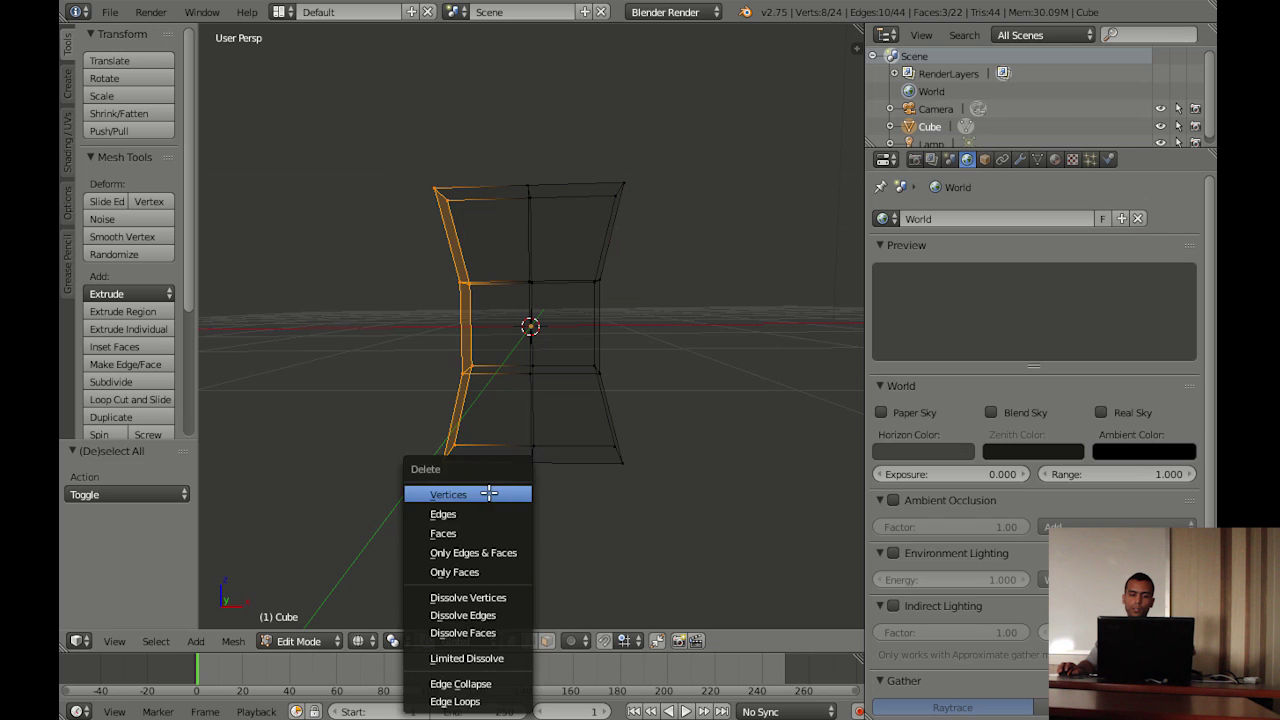
left_click(488, 493)
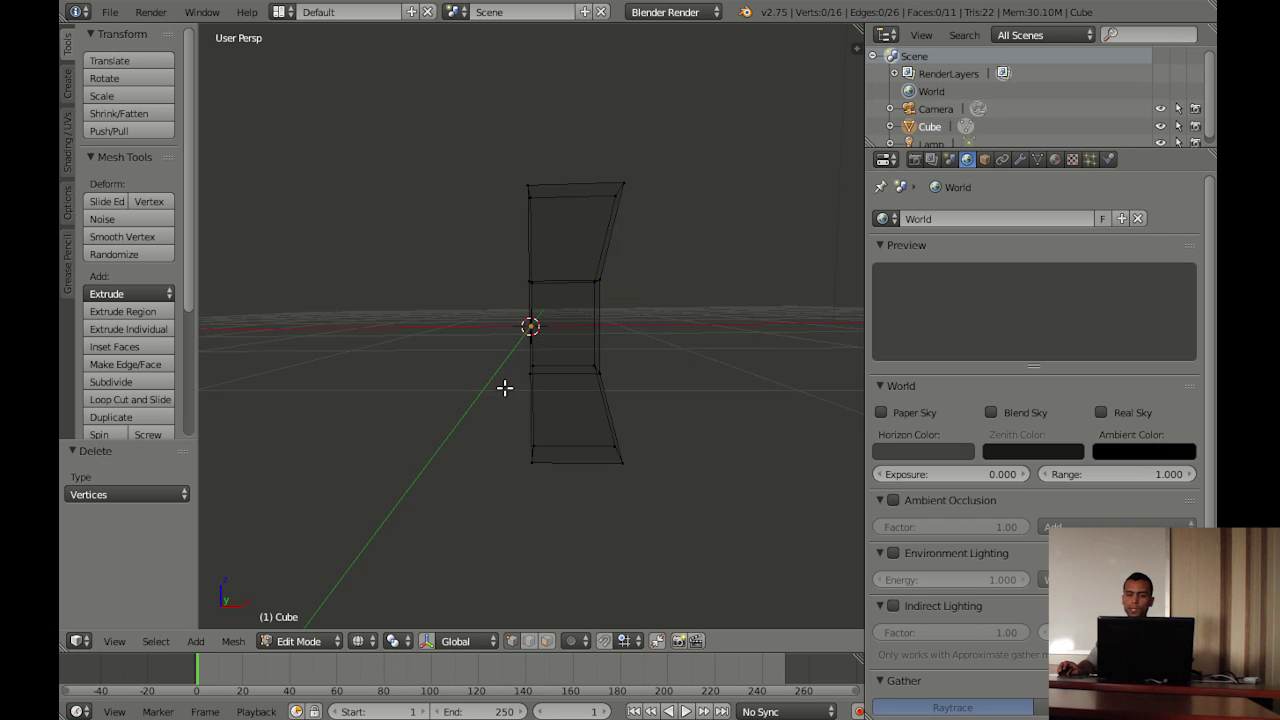
mouse_move(531, 304)
middle_mouse_down()
mouse_move(594, 340)
mouse_move(576, 338)
mouse_move(620, 323)
mouse_move(614, 308)
mouse_move(606, 320)
mouse_move(560, 300)
mouse_move(561, 262)
mouse_move(600, 275)
middle_mouse_up()
key("z")
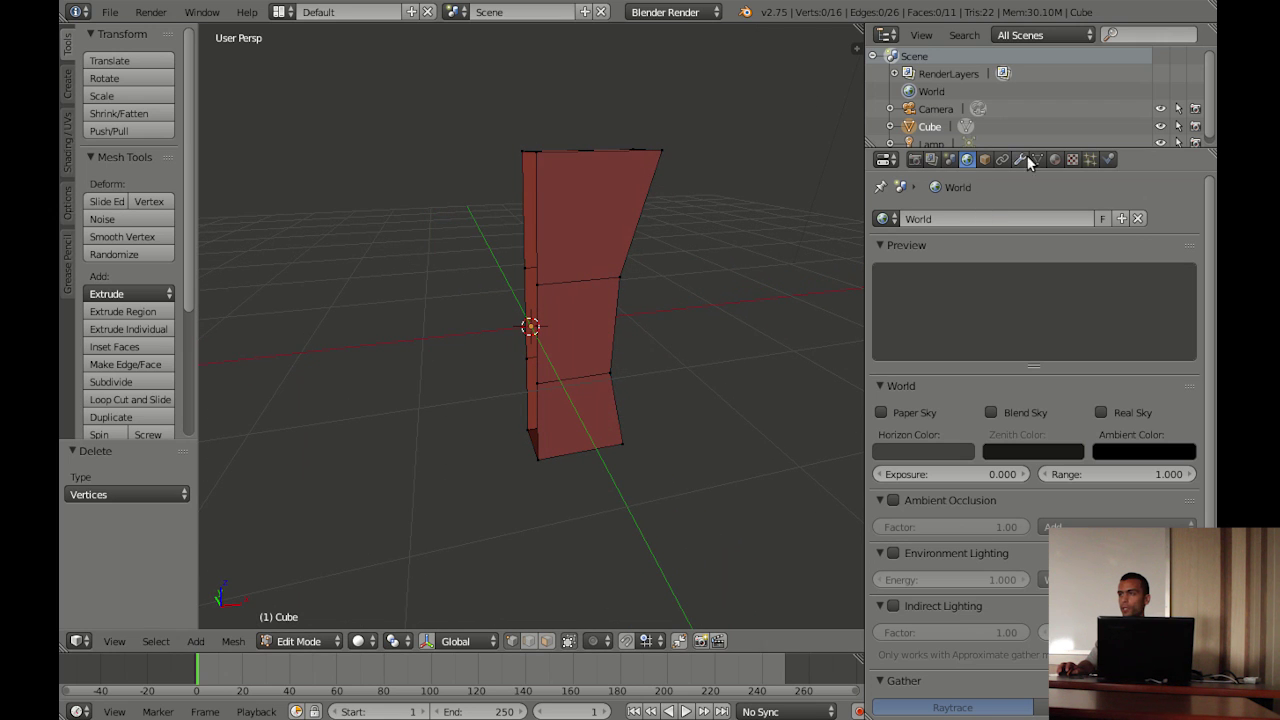
Add a Mirror modifier to the half-body from the Modifiers tab
left_click(1020, 160)
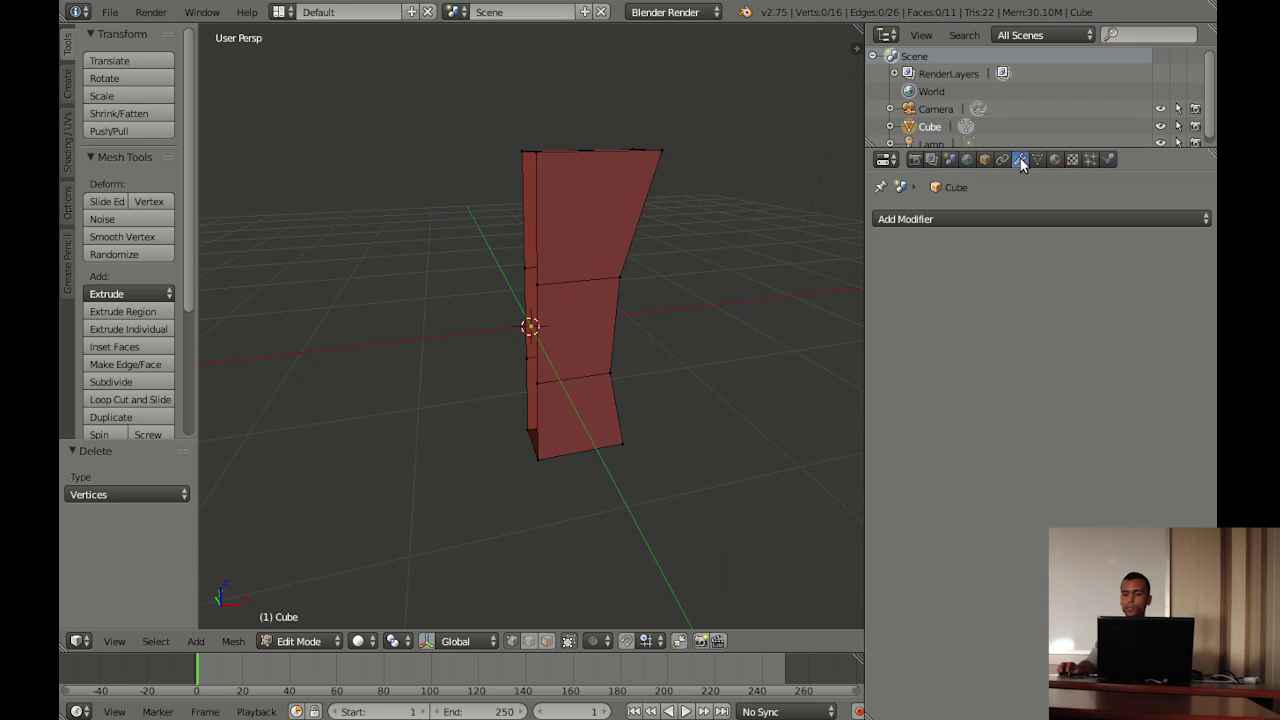
left_click(1035, 217)
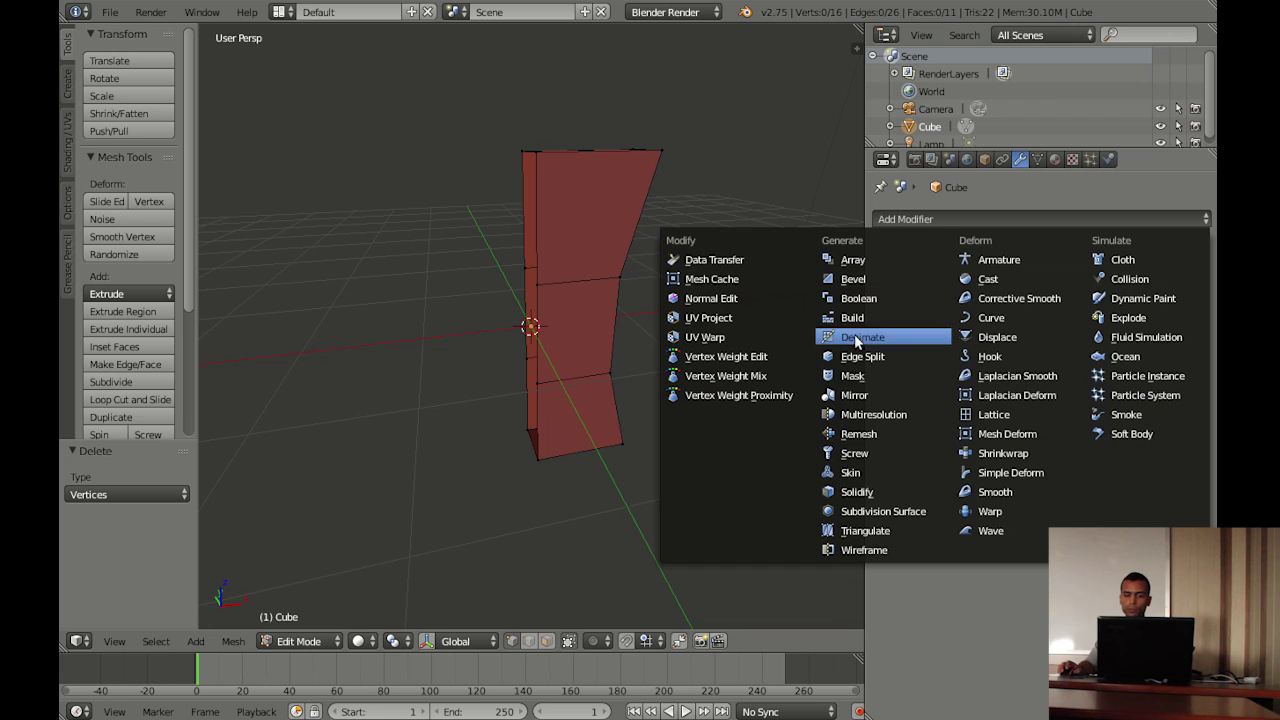
left_click(865, 395)
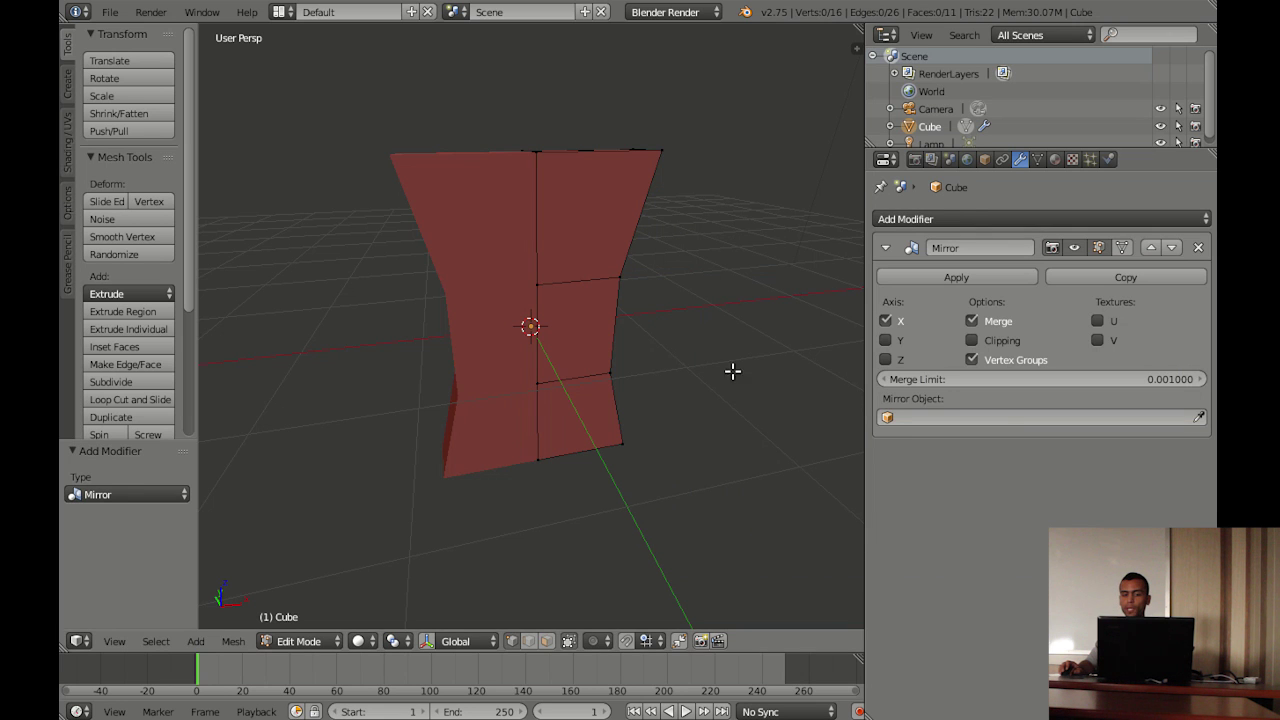
mouse_move(597, 341)
middle_mouse_down()
mouse_move(420, 329)
mouse_move(654, 383)
mouse_move(541, 376)
mouse_move(409, 334)
mouse_move(527, 361)
mouse_move(643, 294)
middle_mouse_up()
Select a right-side vertex and cancel a trial move while orbiting the body
right_click(643, 294)
key("g")
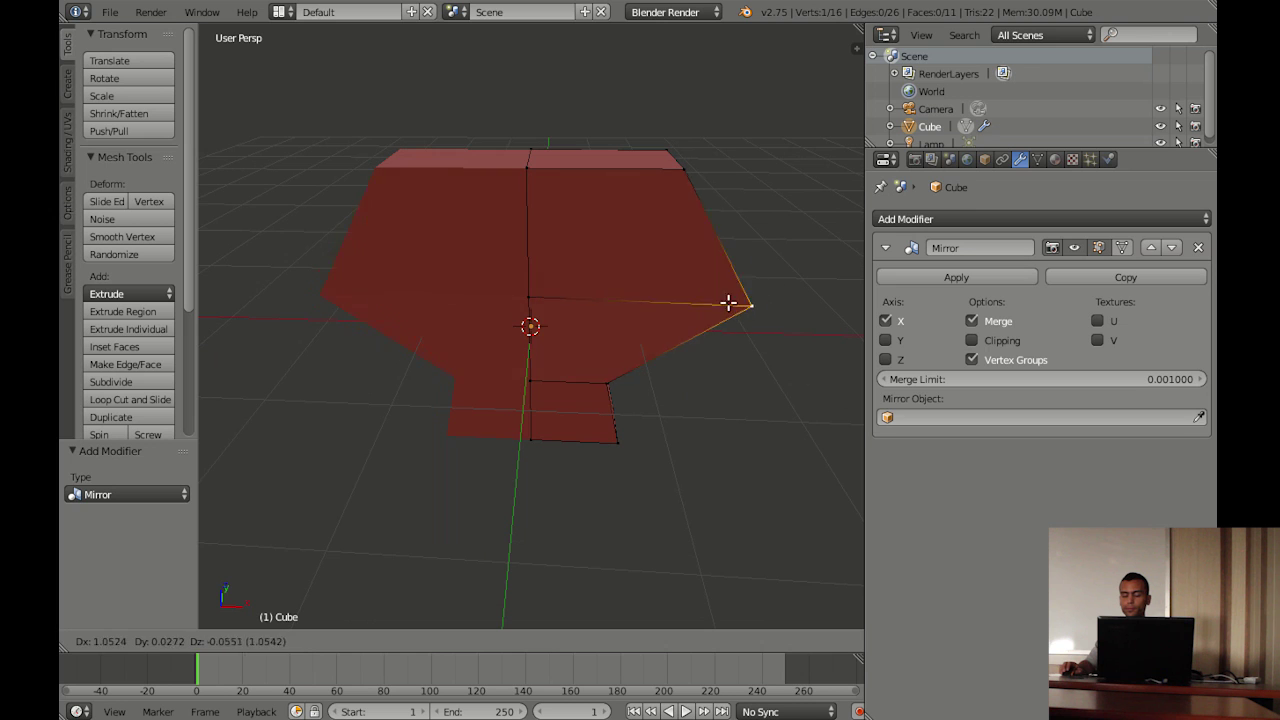
right_click(746, 290)
middle_click_drag(703, 346, 583, 330)
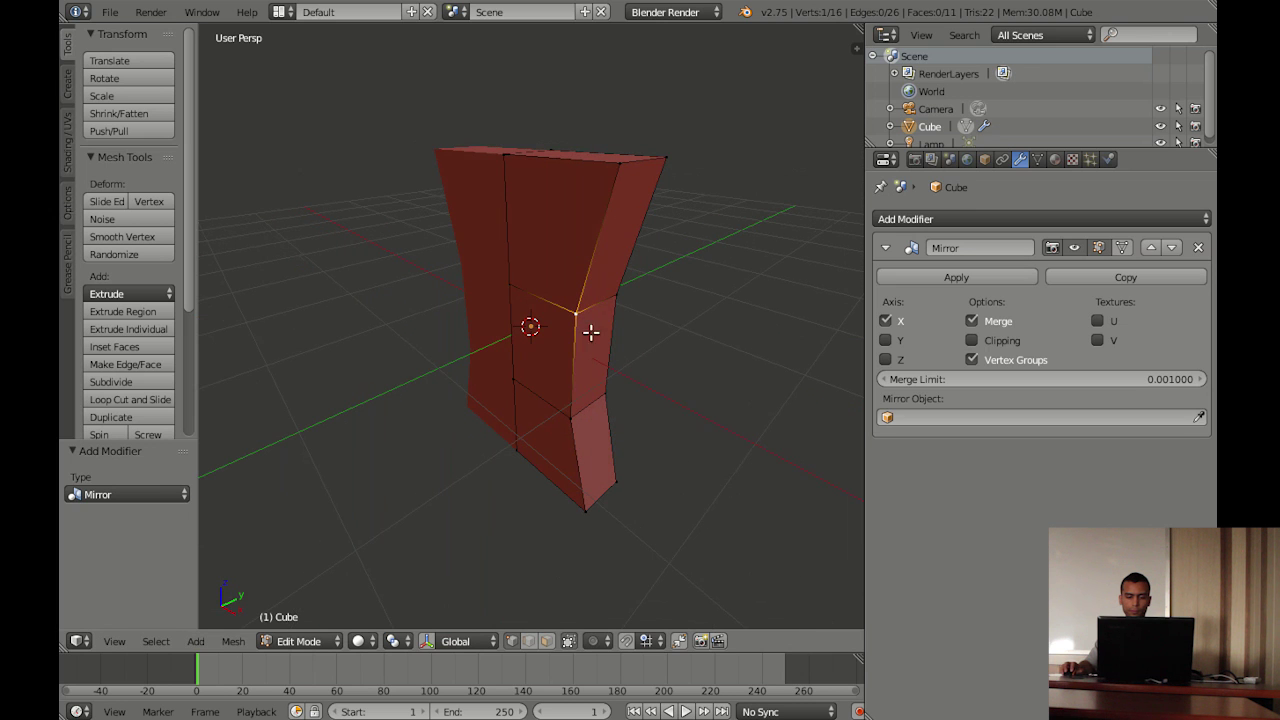
mouse_move(618, 380)
middle_mouse_down()
mouse_move(640, 257)
mouse_move(669, 255)
middle_mouse_up()
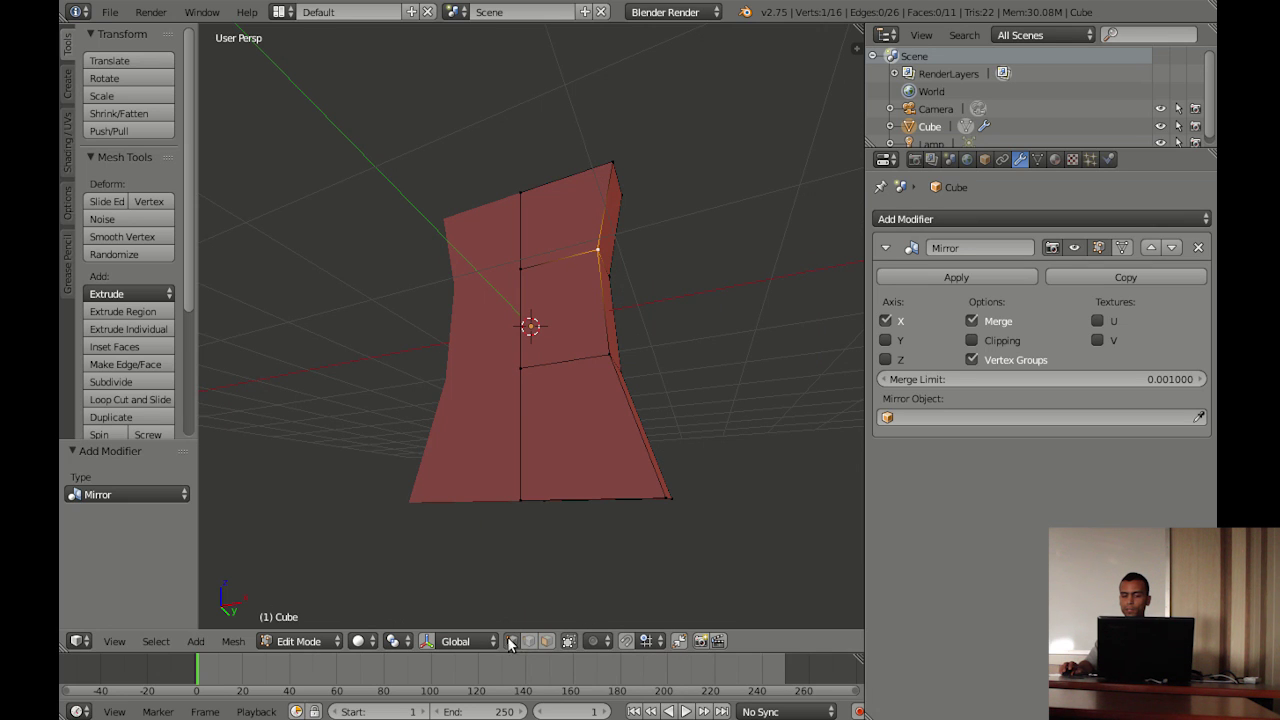
Switch to face select mode and select the middle waist face on the side
left_click(529, 641)
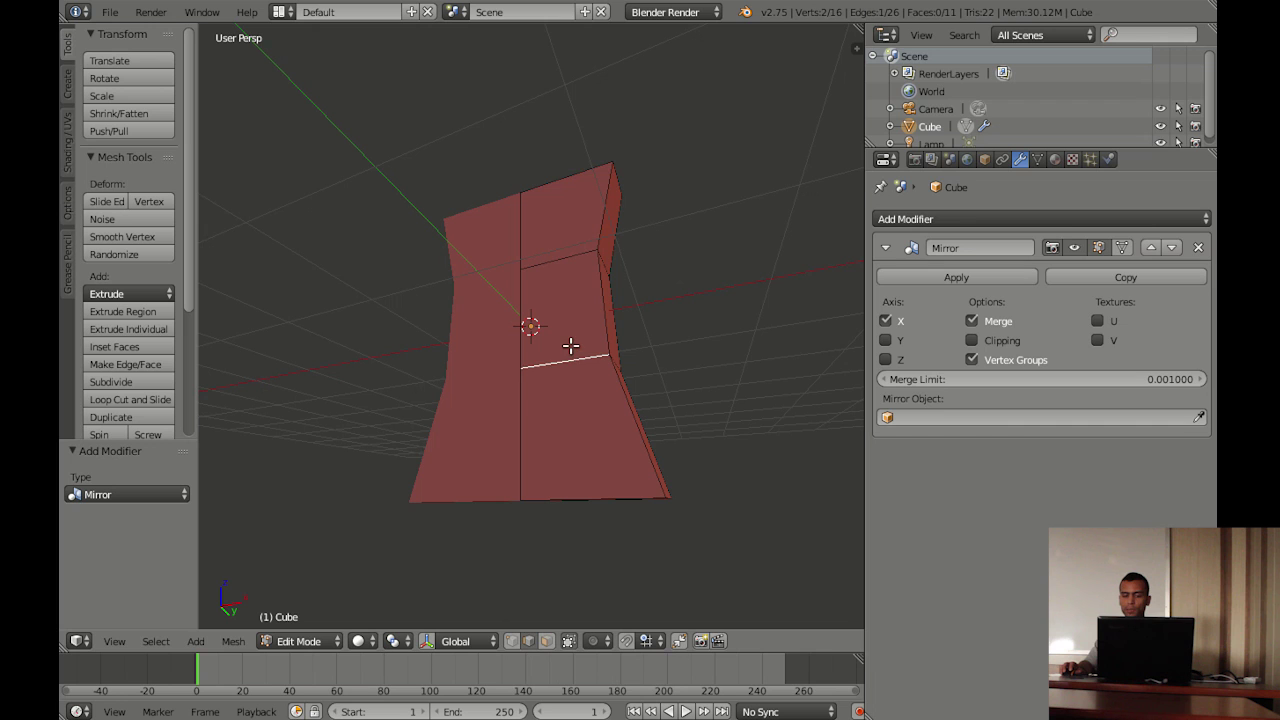
left_click(573, 262)
left_click(546, 641)
left_click(568, 400)
left_click(567, 330)
left_click(550, 229)
mouse_move(591, 329)
middle_mouse_down()
mouse_move(491, 429)
mouse_move(564, 329)
mouse_move(603, 354)
mouse_move(590, 351)
middle_mouse_up()
left_click(564, 329)
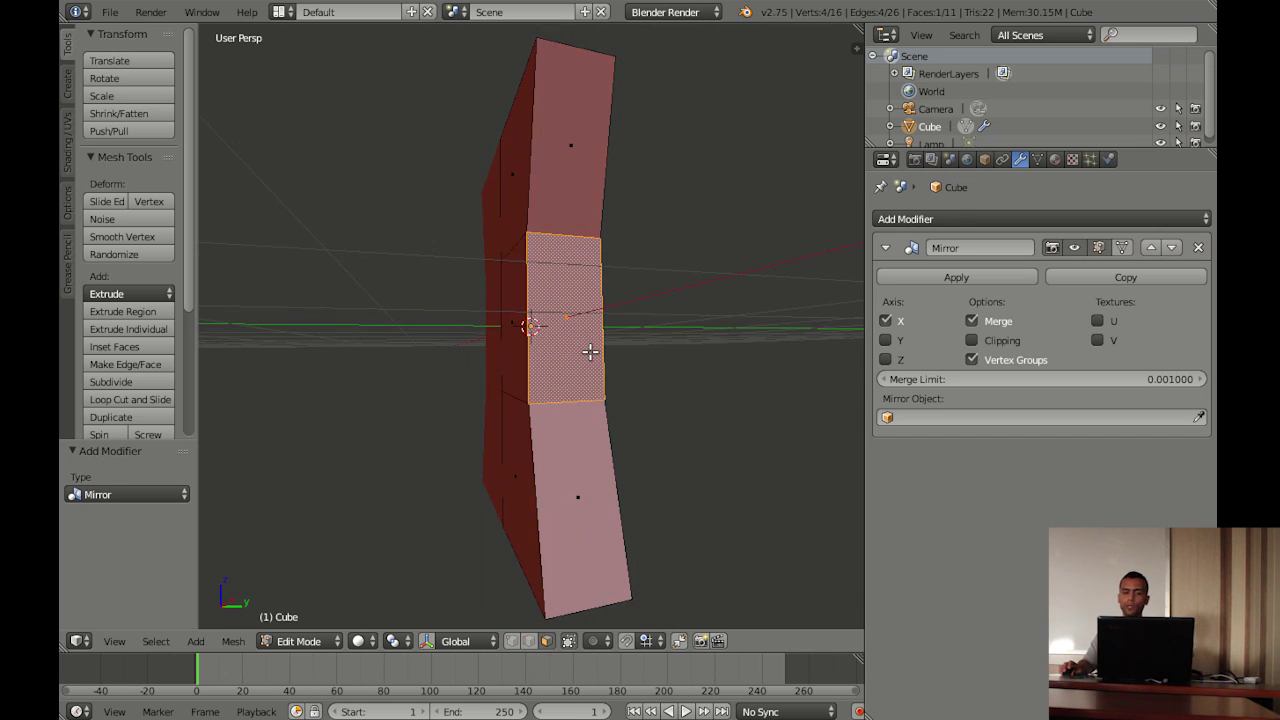
Inset the middle waist face and extrude it 0.475 along X
left_click(571, 220)
left_click(561, 328)
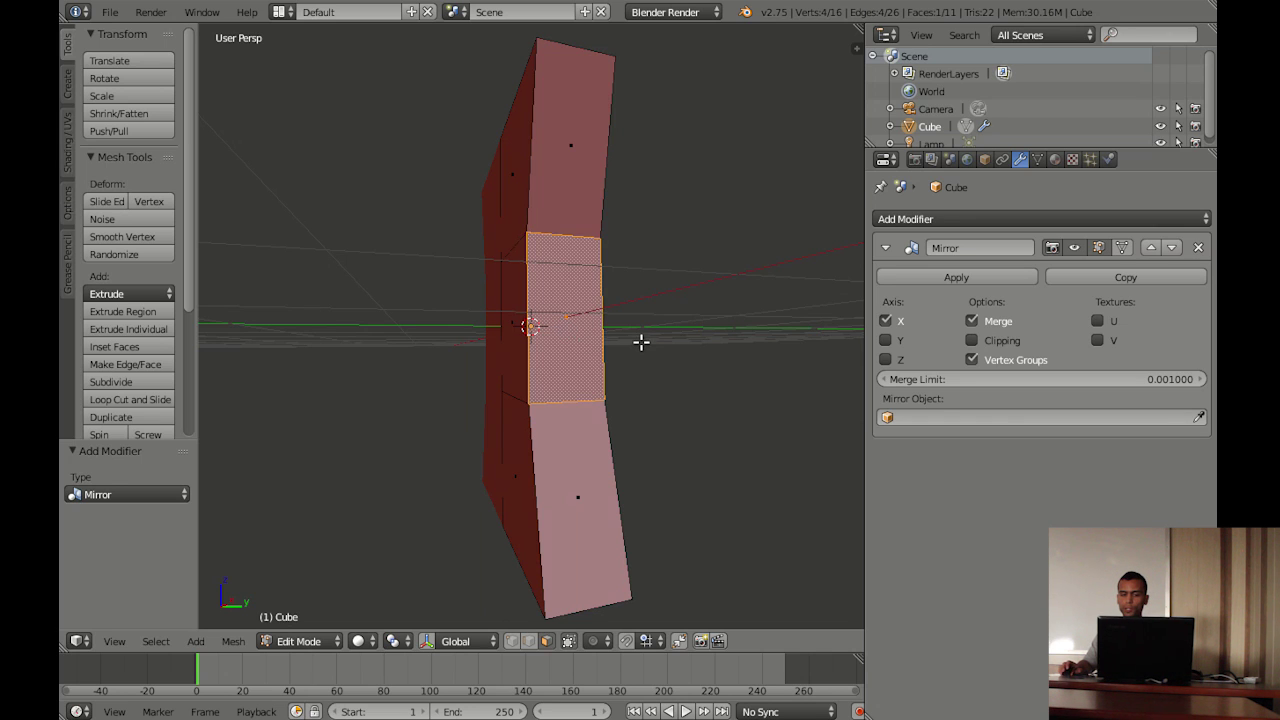
key("i")
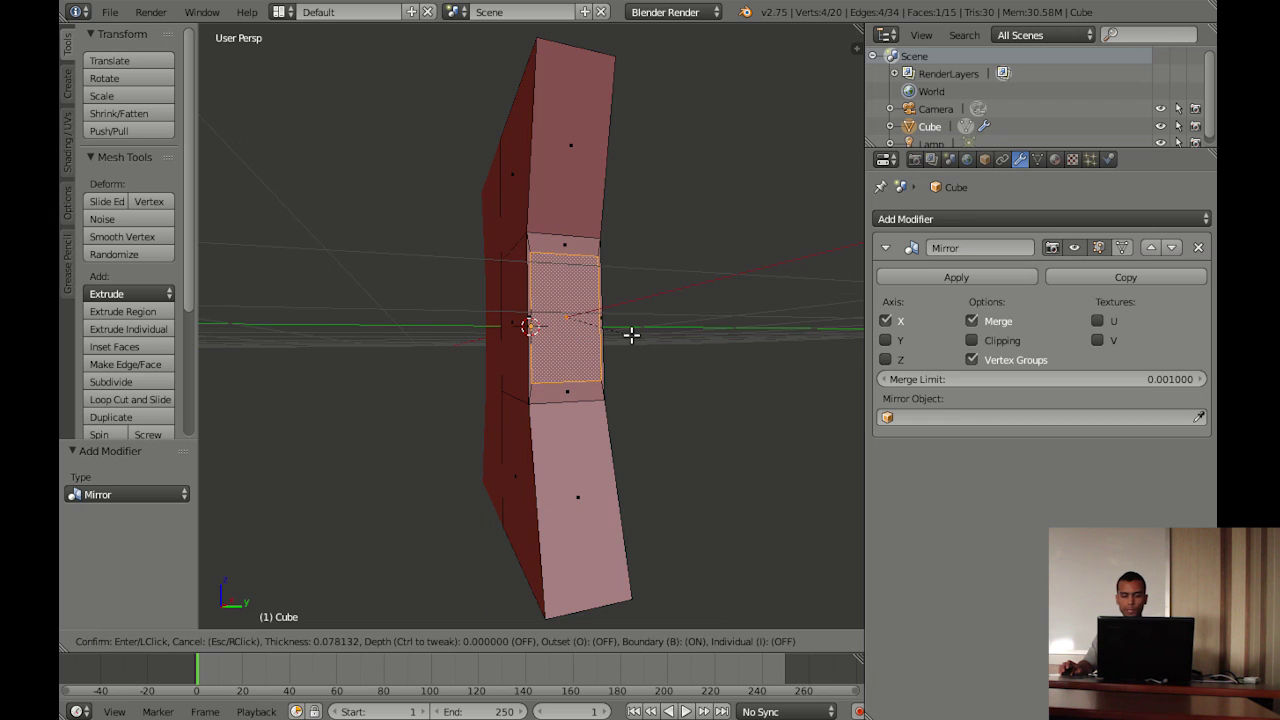
left_click(569, 342)
middle_click_drag(569, 342, 540, 340)
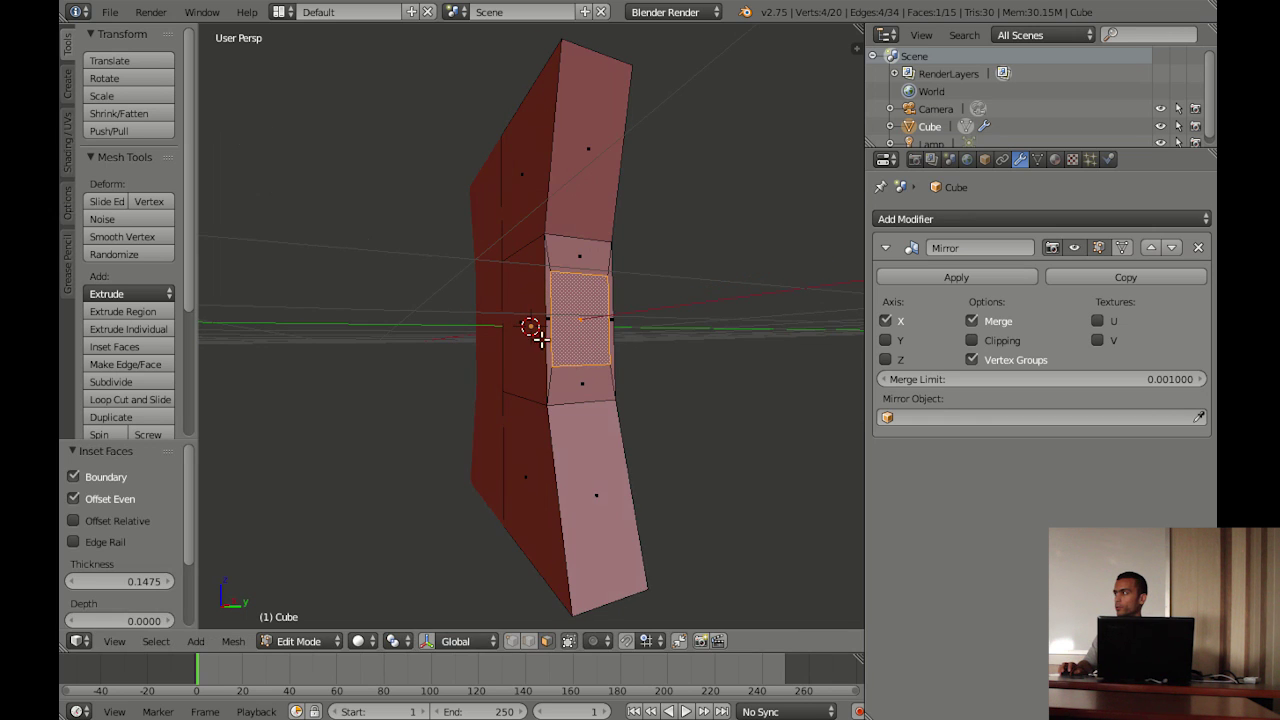
key("e")
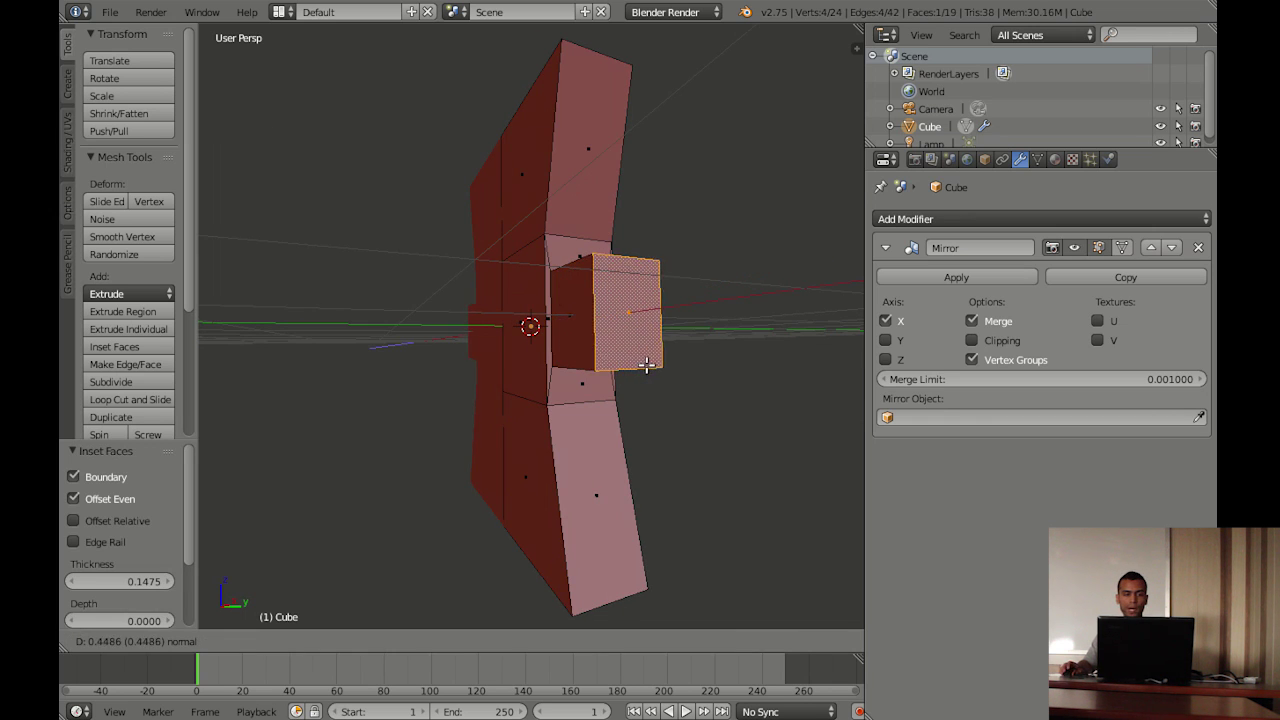
left_click(655, 366)
Undo that shoulder extrusion and start a fresh extrusion of the middle side face
middle_click_drag(565, 357, 534, 337)
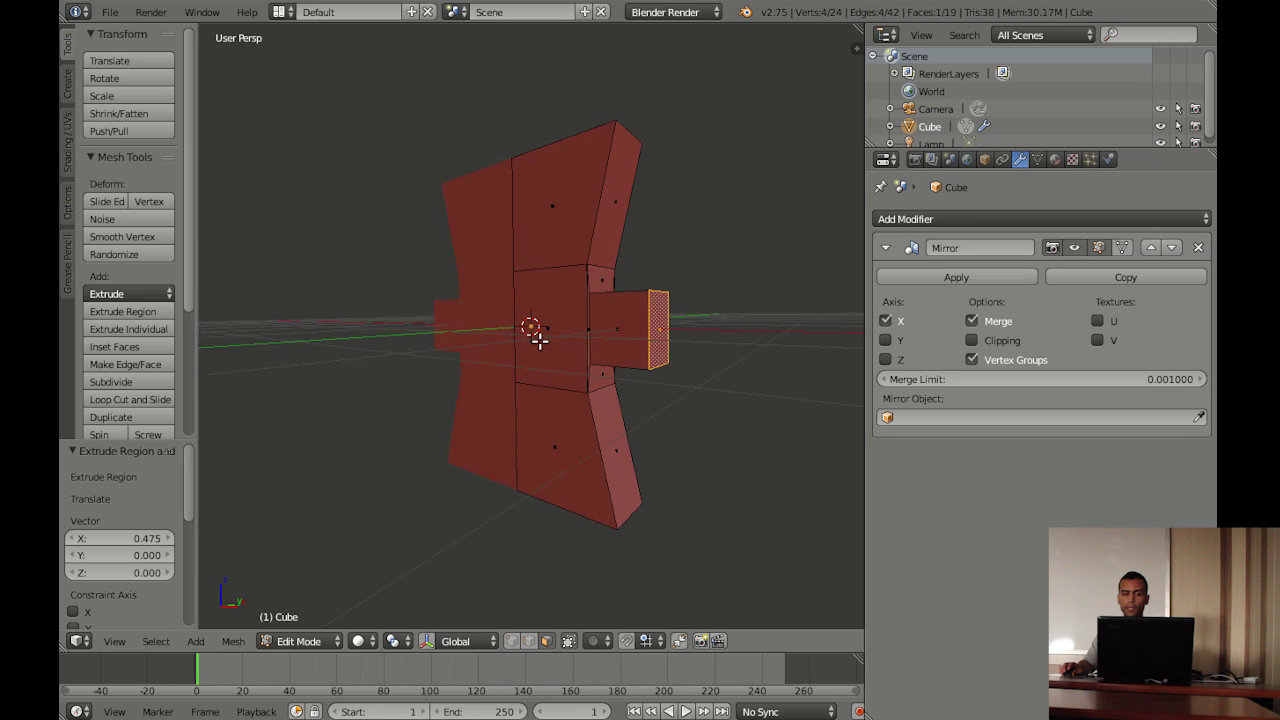
scroll(531, 334, "up", 2)
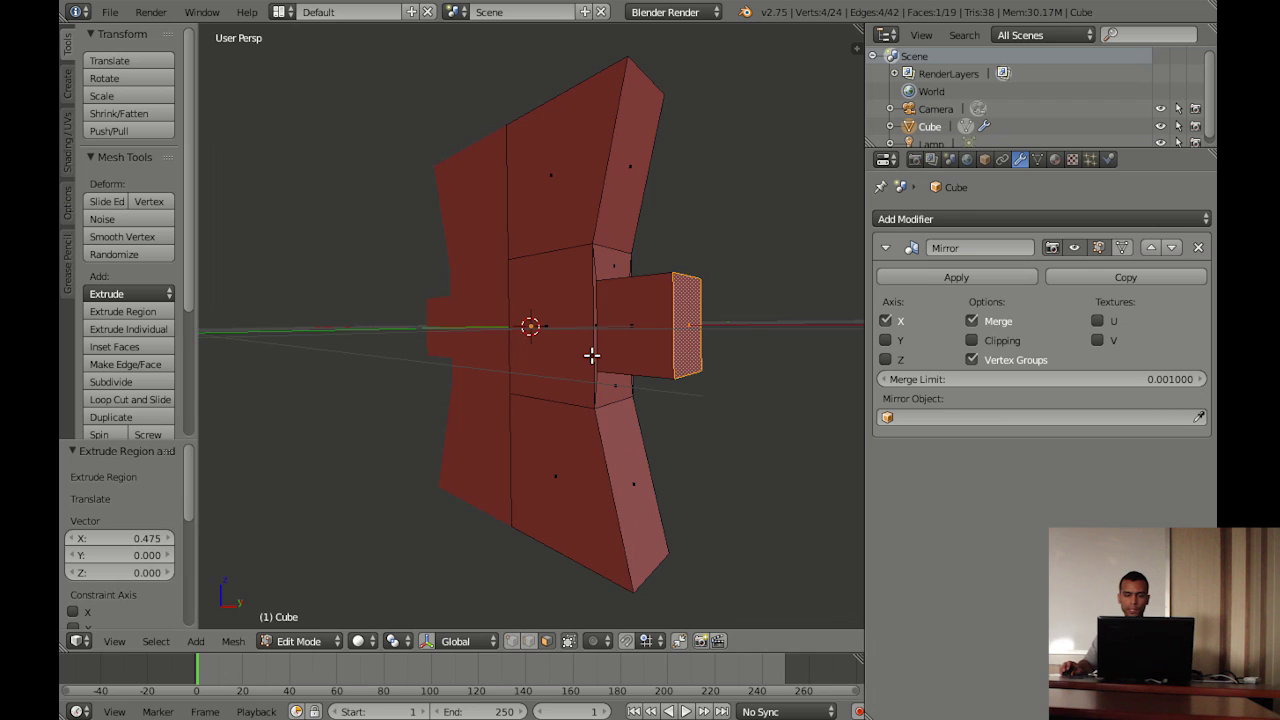
middle_click_drag(591, 355, 588, 372)
right_click(598, 424)
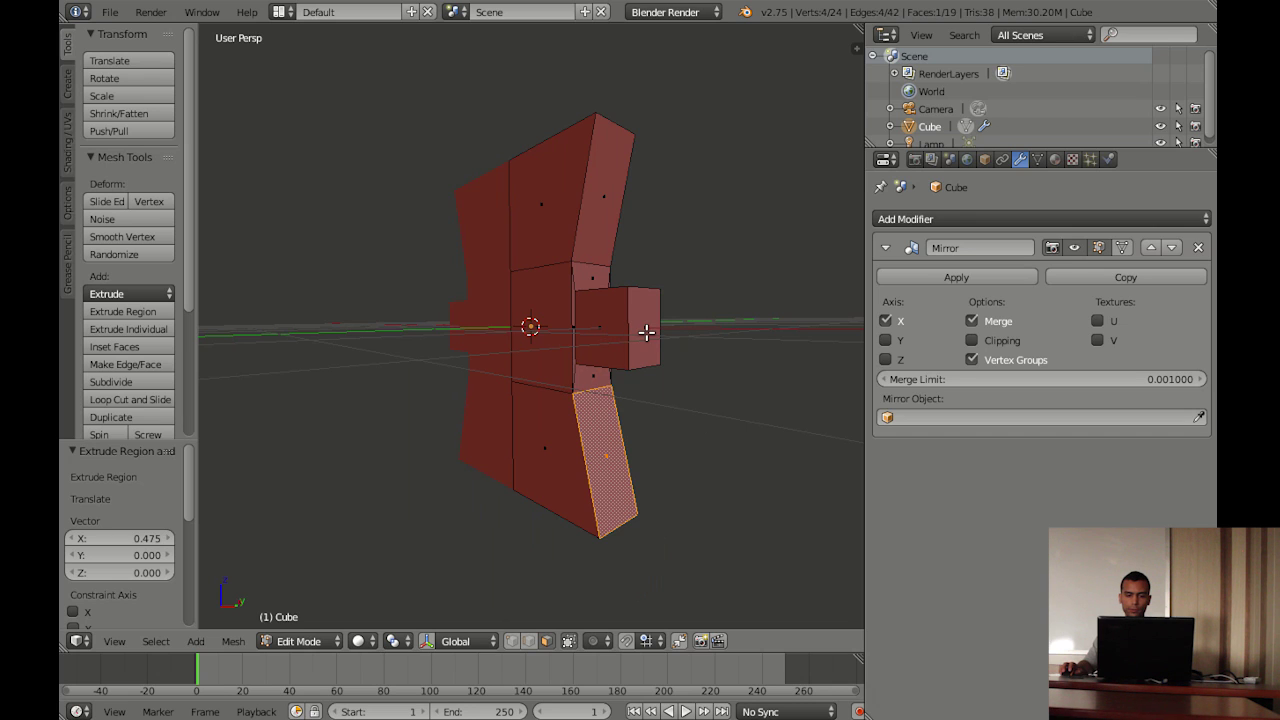
key("ctrl+z")
key("ctrl+z")
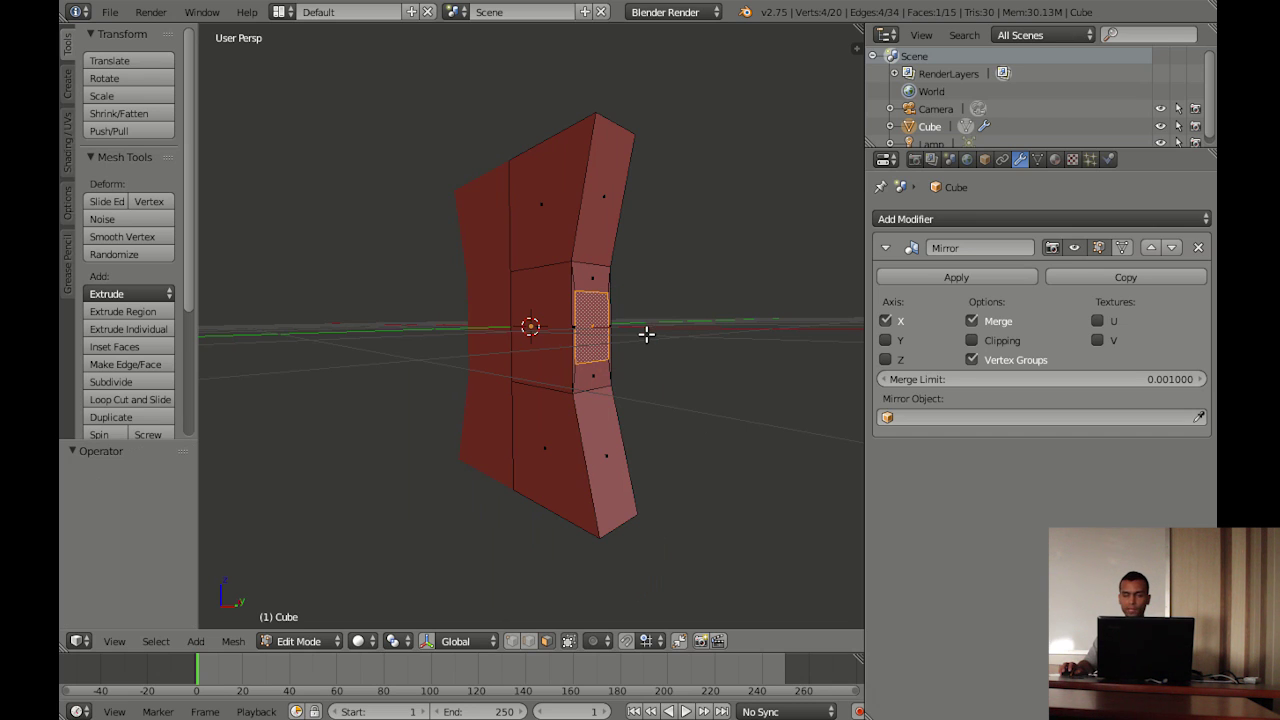
key("e")
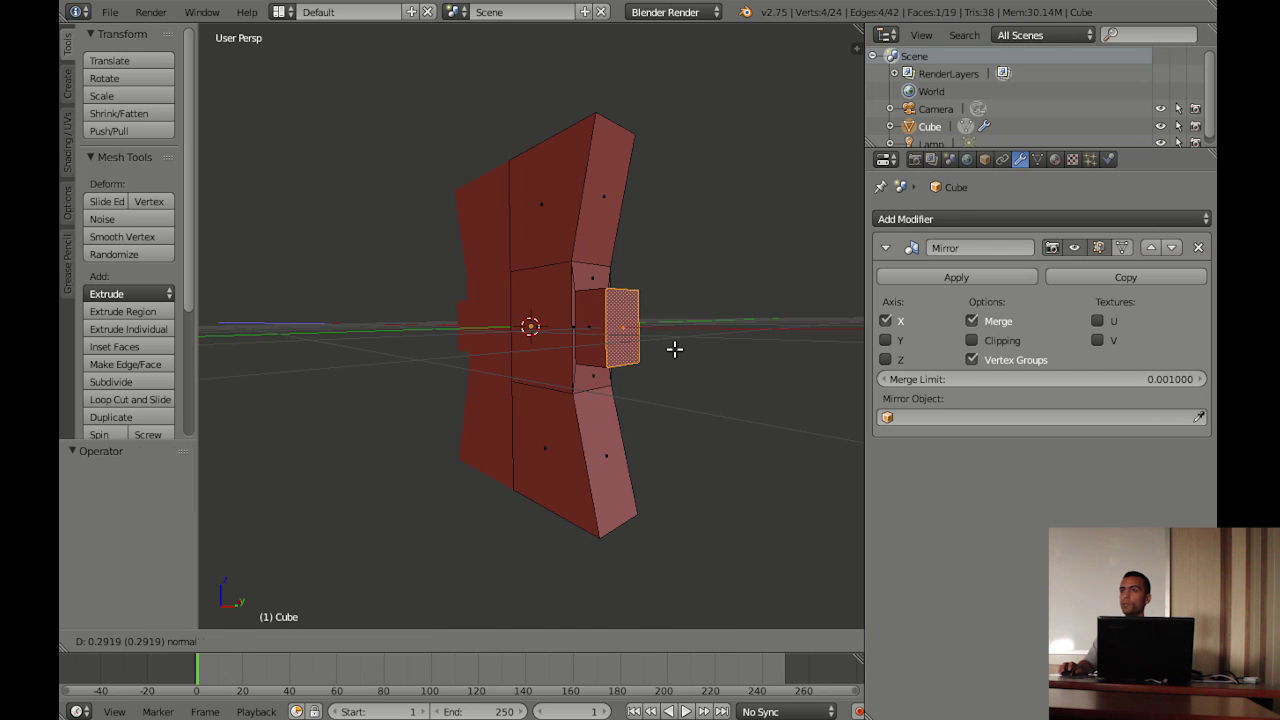
Finish the short shoulder stub and rescale its end face smaller, then larger
left_click(674, 349)
key("s")
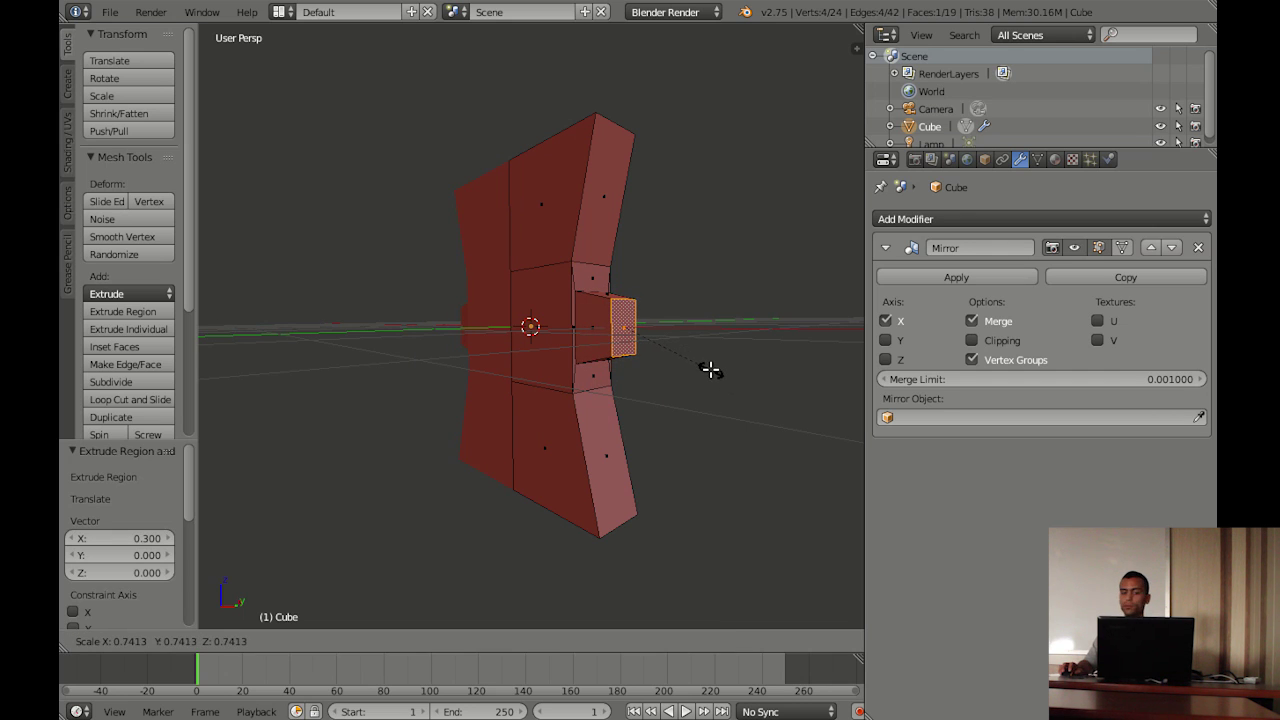
left_click(692, 363)
mouse_move(694, 363)
middle_mouse_down()
mouse_move(734, 377)
mouse_move(691, 374)
middle_mouse_up()
key("s")
left_click(709, 377)
mouse_move(709, 377)
middle_mouse_down()
mouse_move(481, 347)
mouse_move(569, 357)
mouse_move(540, 355)
middle_mouse_up()
Extrude the end face outward twice to form the arm
key("e")
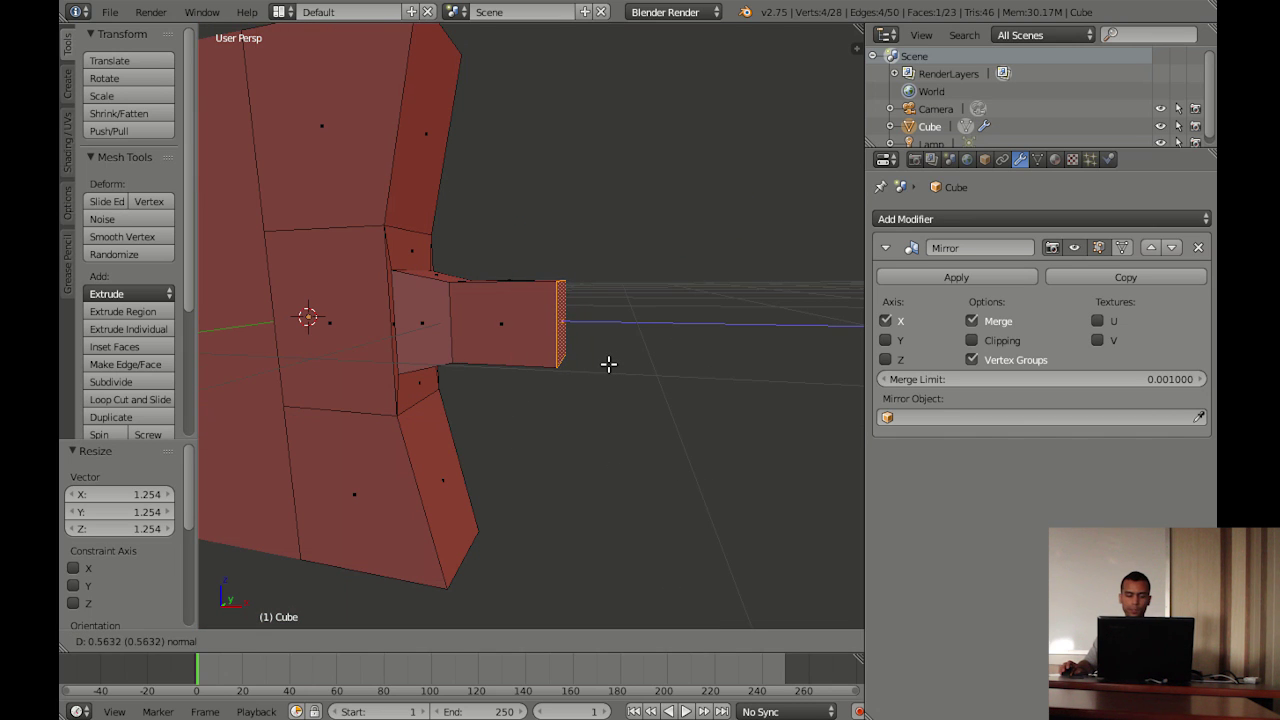
left_click(608, 364)
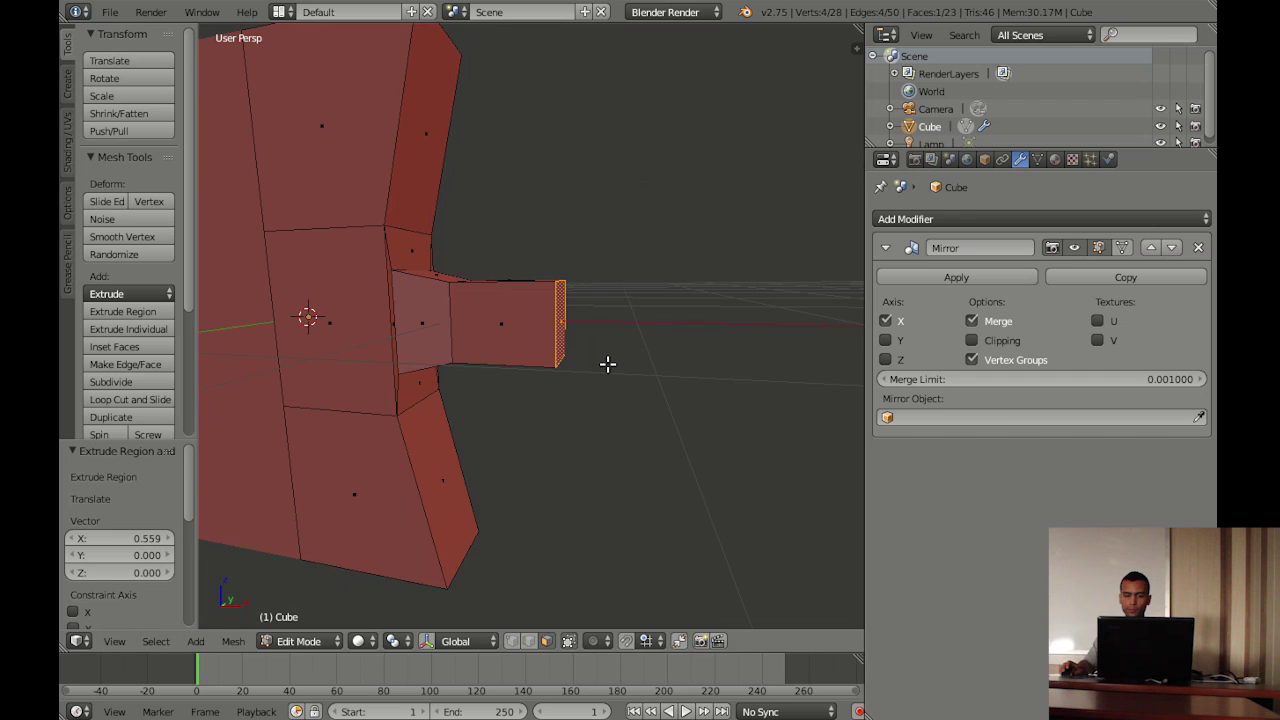
key("e")
left_click(669, 366)
middle_click_drag(669, 366, 614, 380)
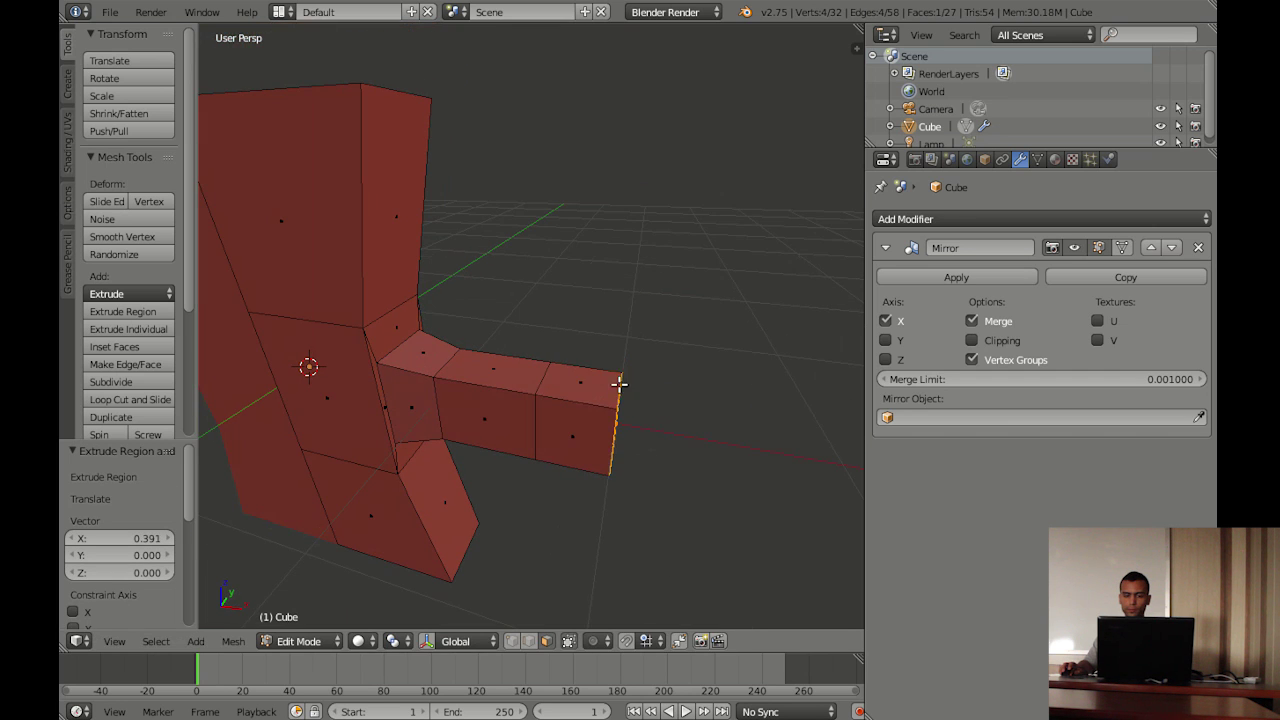
Extrude blocks up, down and outward from the arm end to form a cross-shaped hand
key("e")
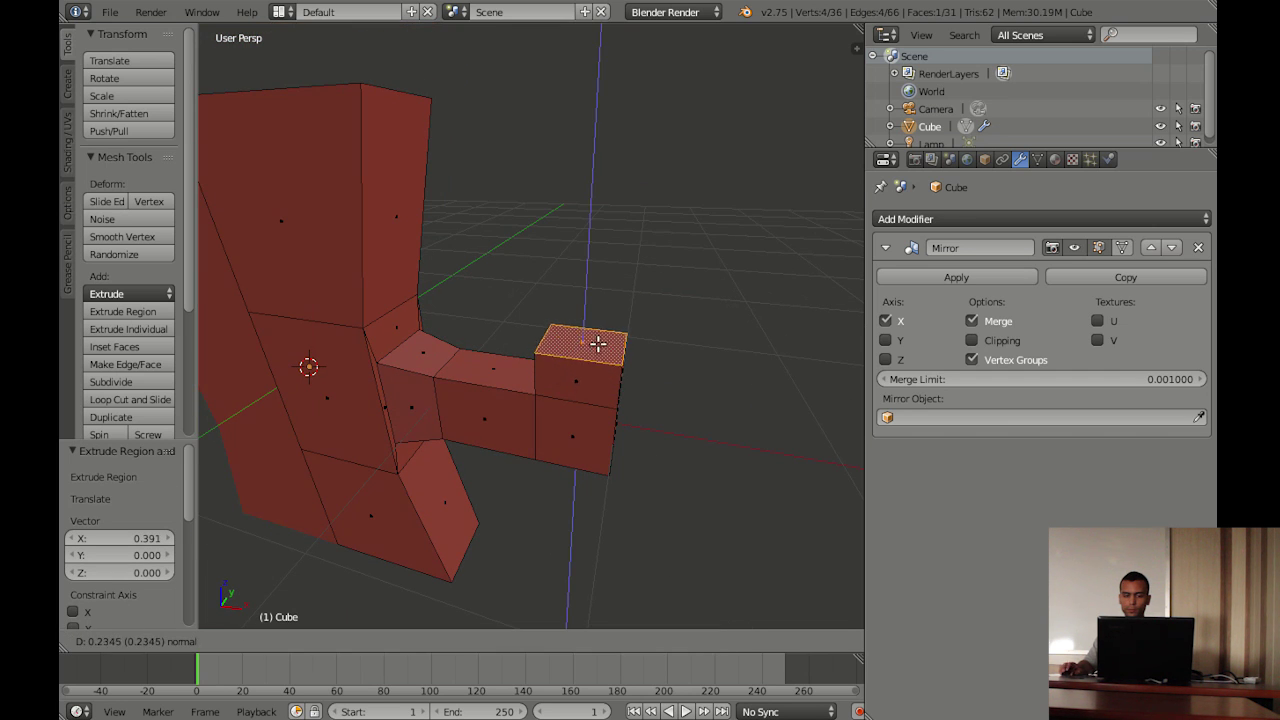
left_click(601, 333)
middle_click_drag(601, 333, 574, 260)
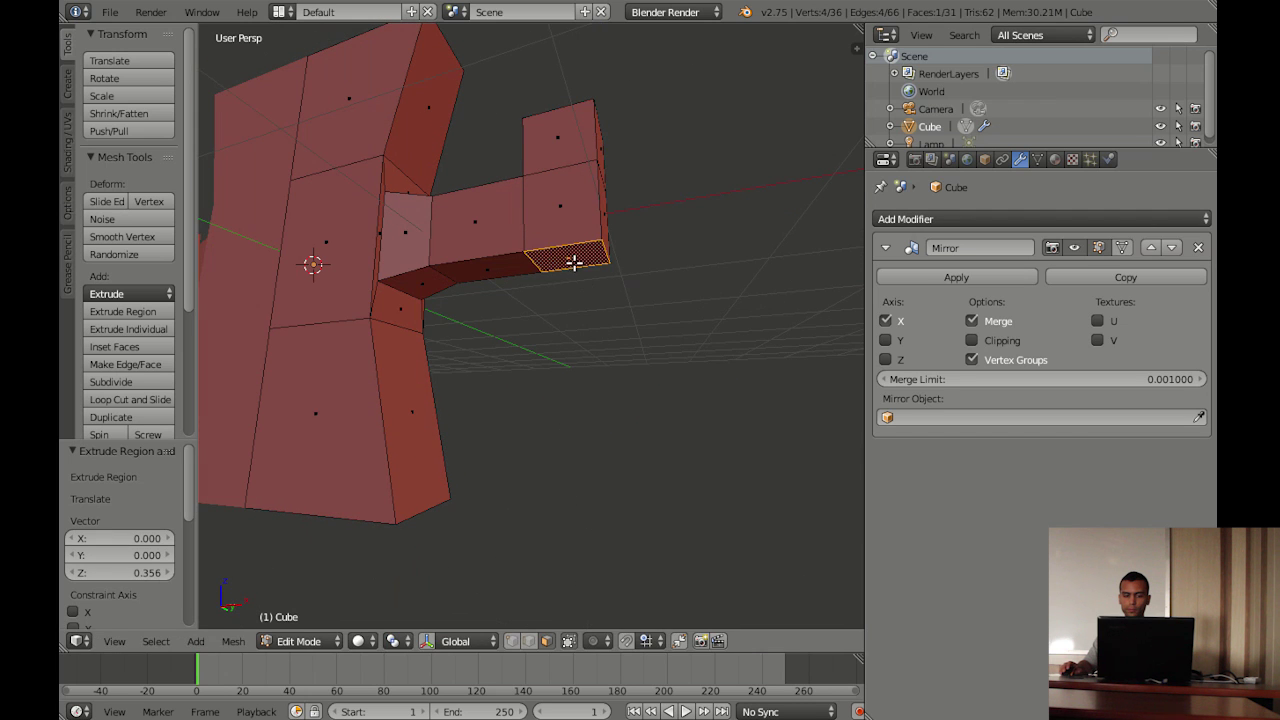
key("e")
left_click(571, 314)
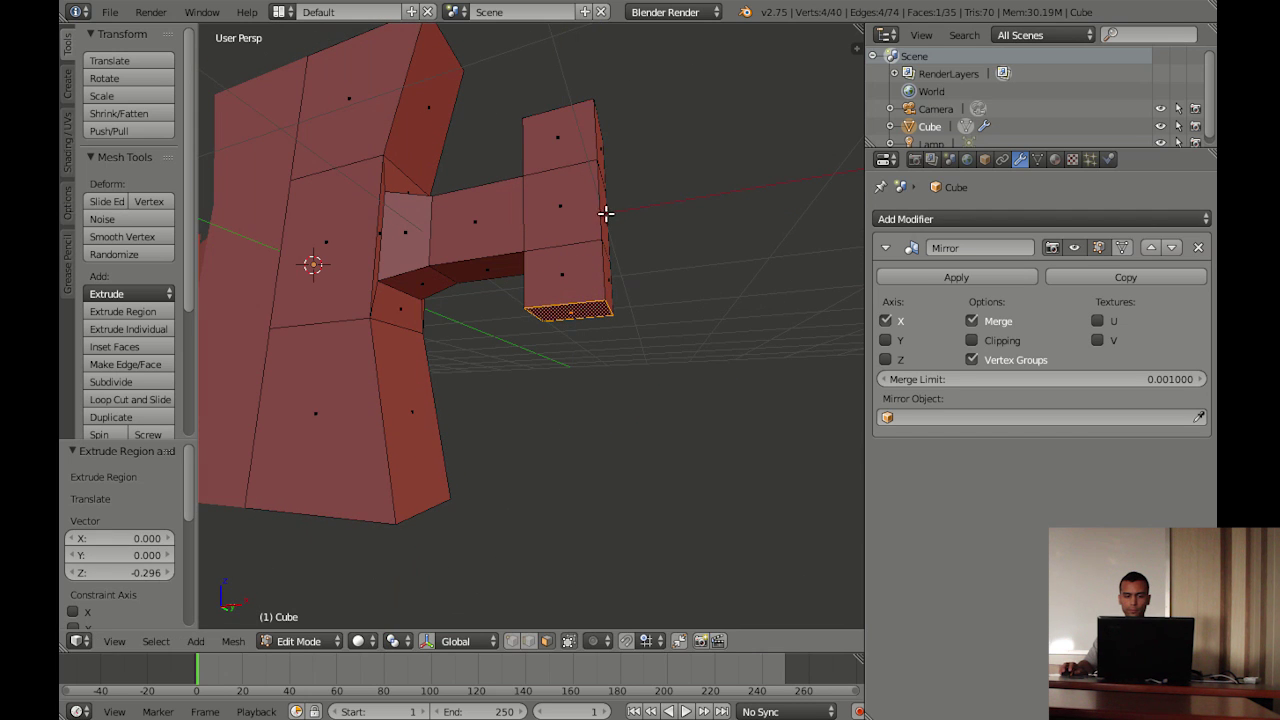
right_click(606, 213)
key("e")
left_click(668, 215)
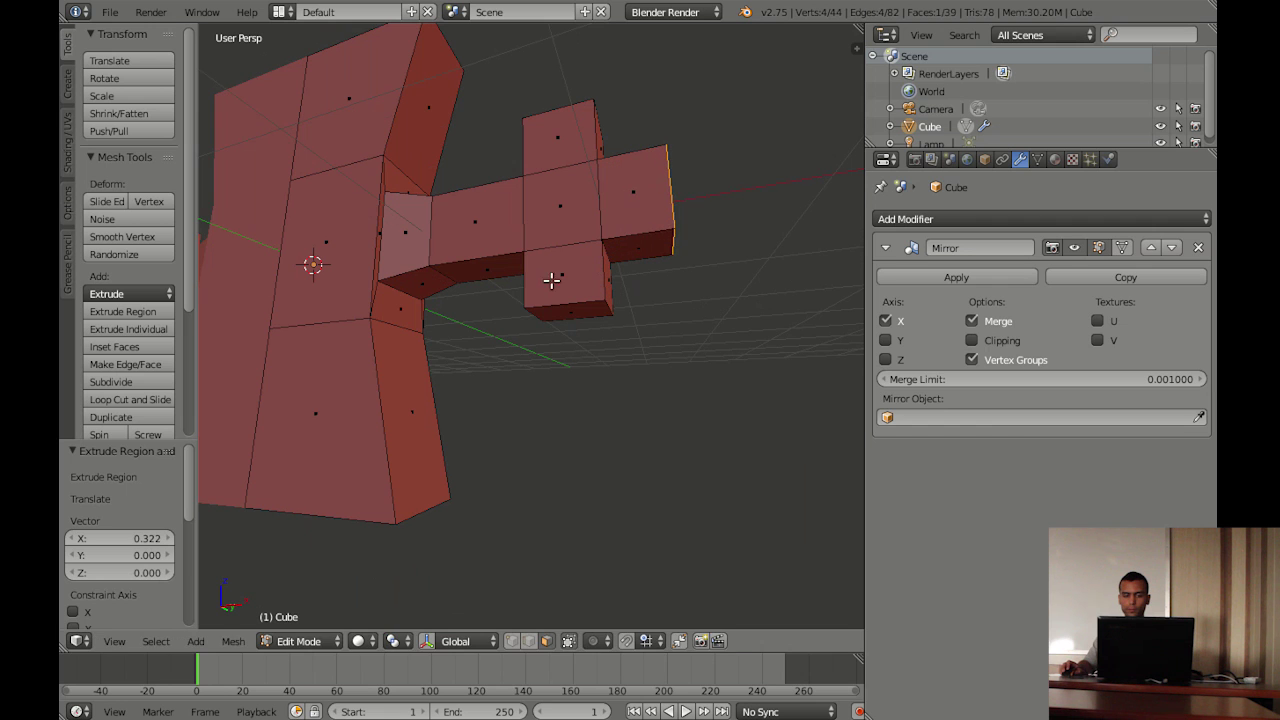
Extrude the body's bottom face further down and taper it by scaling
middle_click_drag(483, 316, 540, 292)
right_click(551, 280)
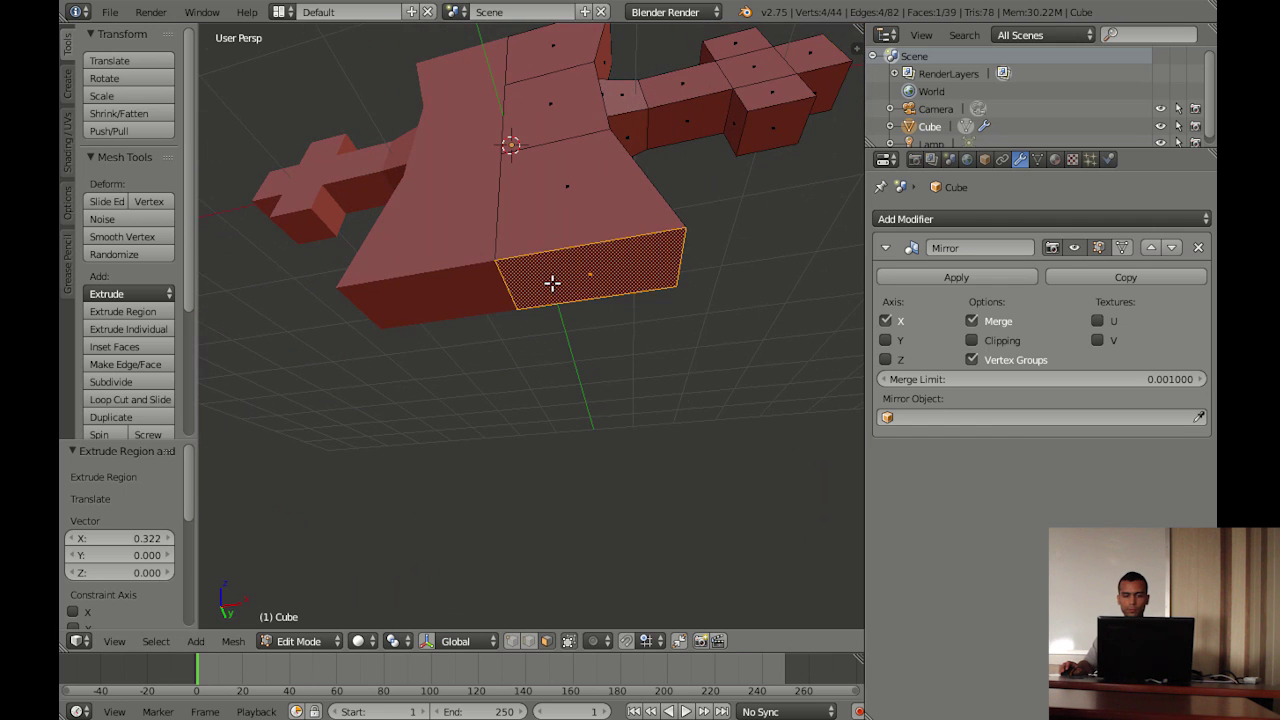
key("e")
left_click(611, 323)
key("s")
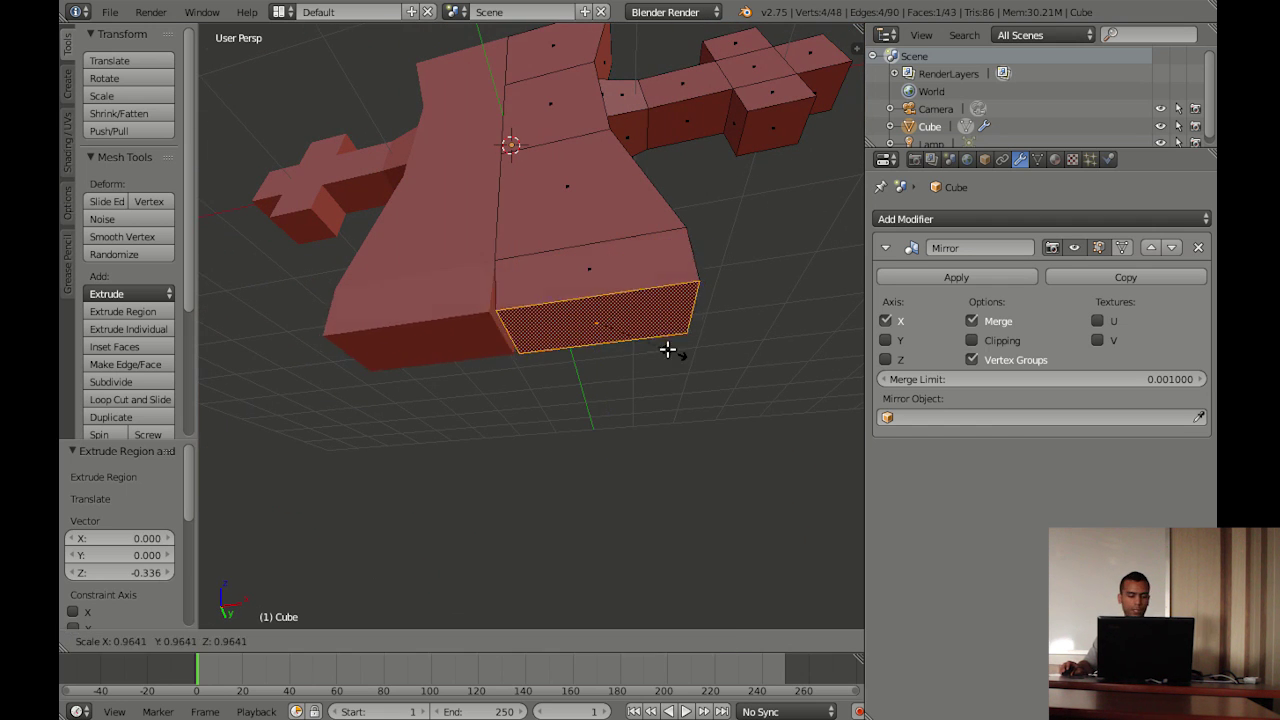
left_click(646, 336)
middle_click_drag(629, 286, 530, 302)
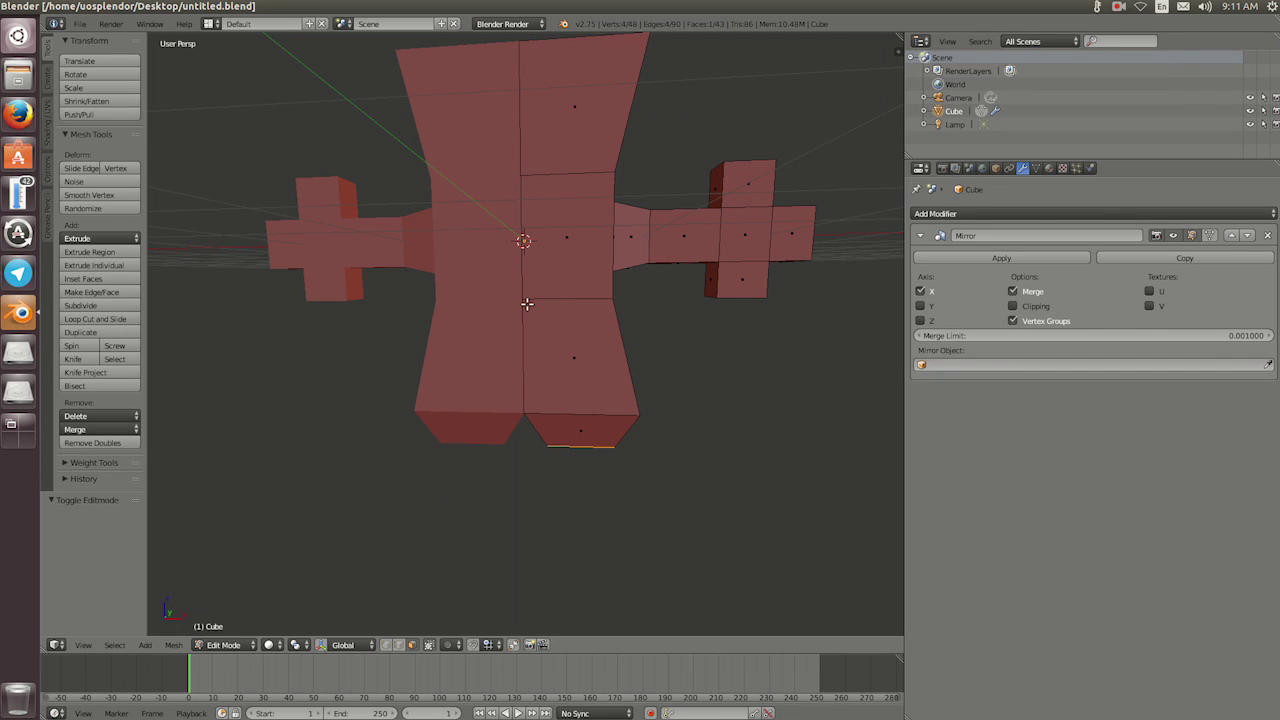
Add a UV sphere and rotate it 90° about X so it faces front
key("shift+a")
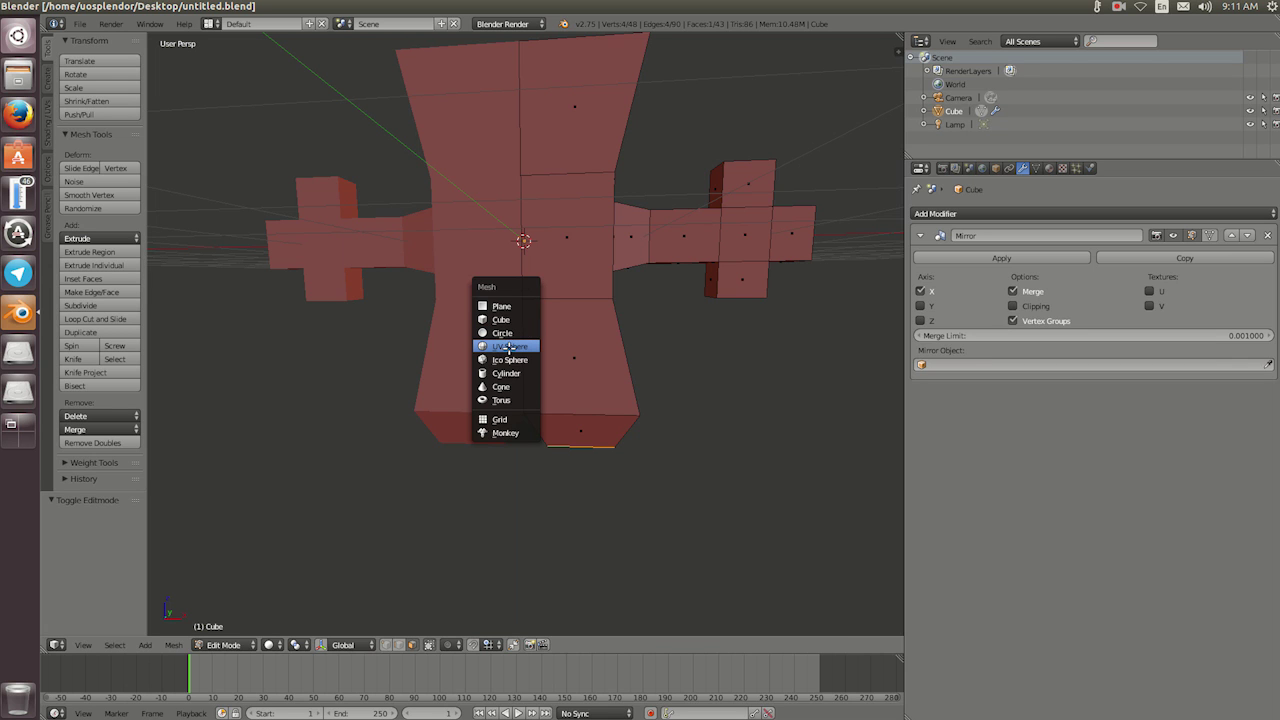
left_click(512, 346)
mouse_move(585, 254)
middle_mouse_down()
mouse_move(588, 349)
mouse_move(557, 307)
middle_mouse_up()
scroll(586, 376, "up", 3)
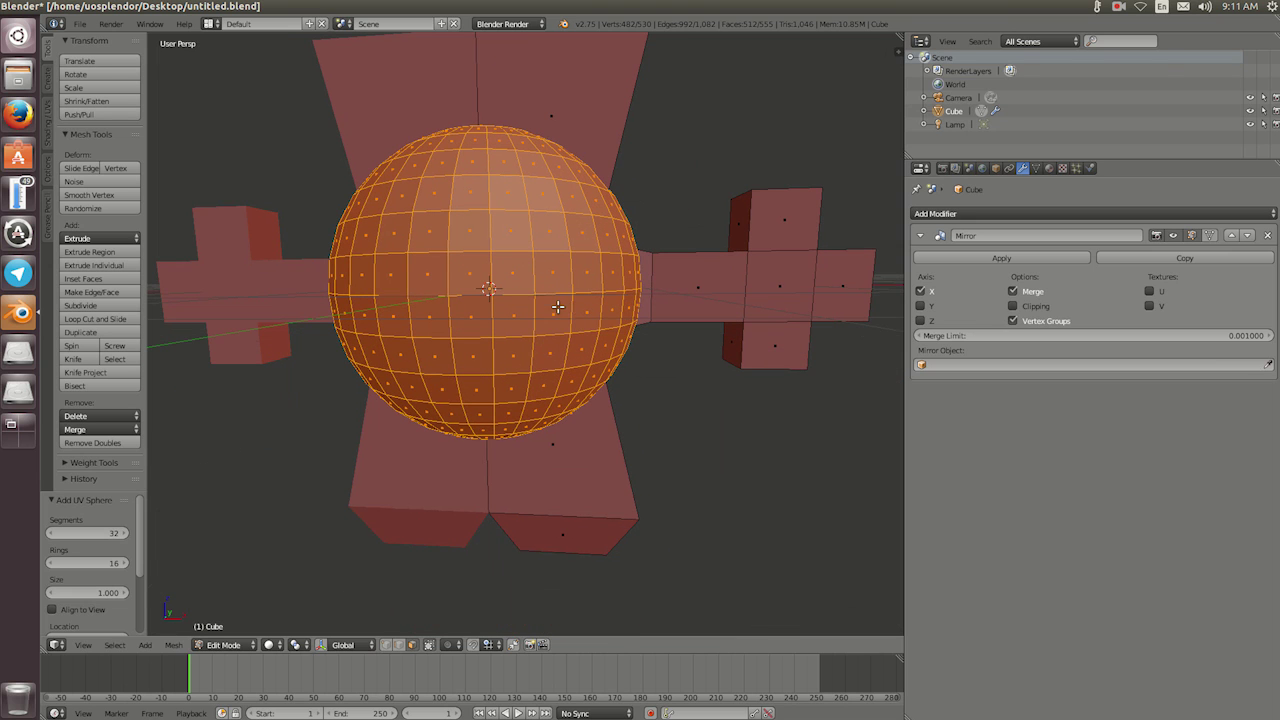
key("r")
key("x")
key("9")
key("0")
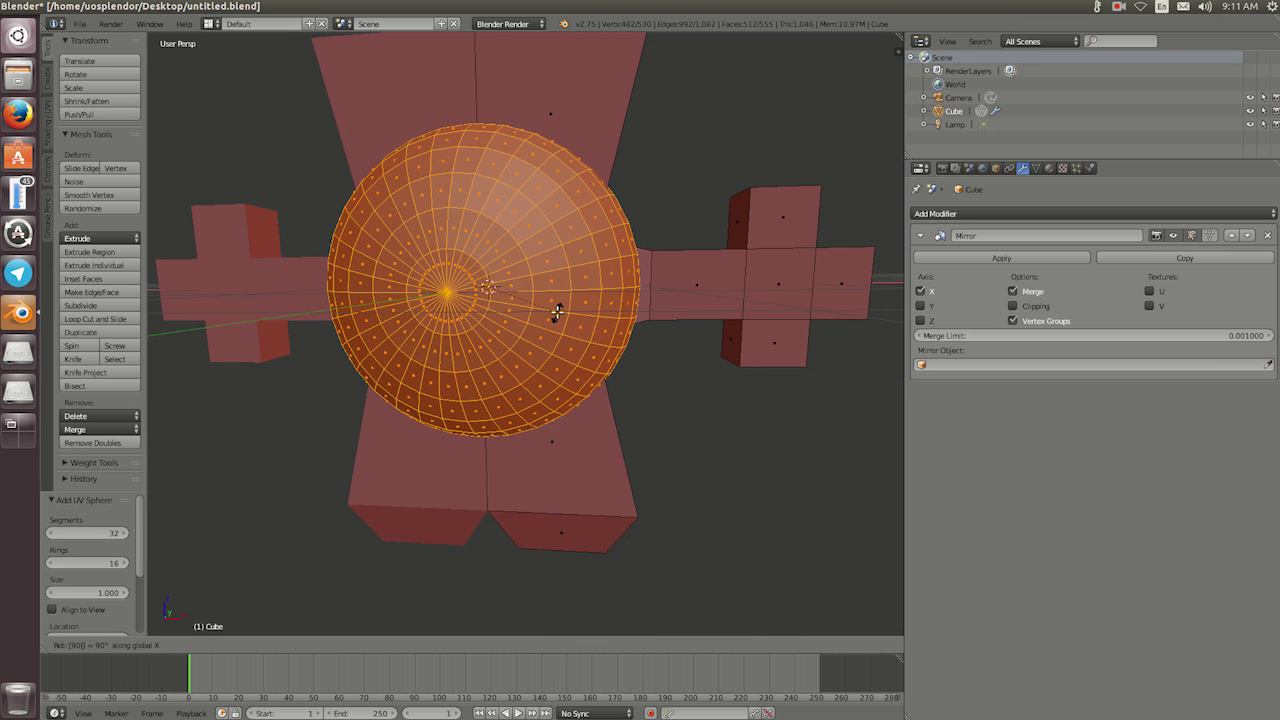
key("Return")
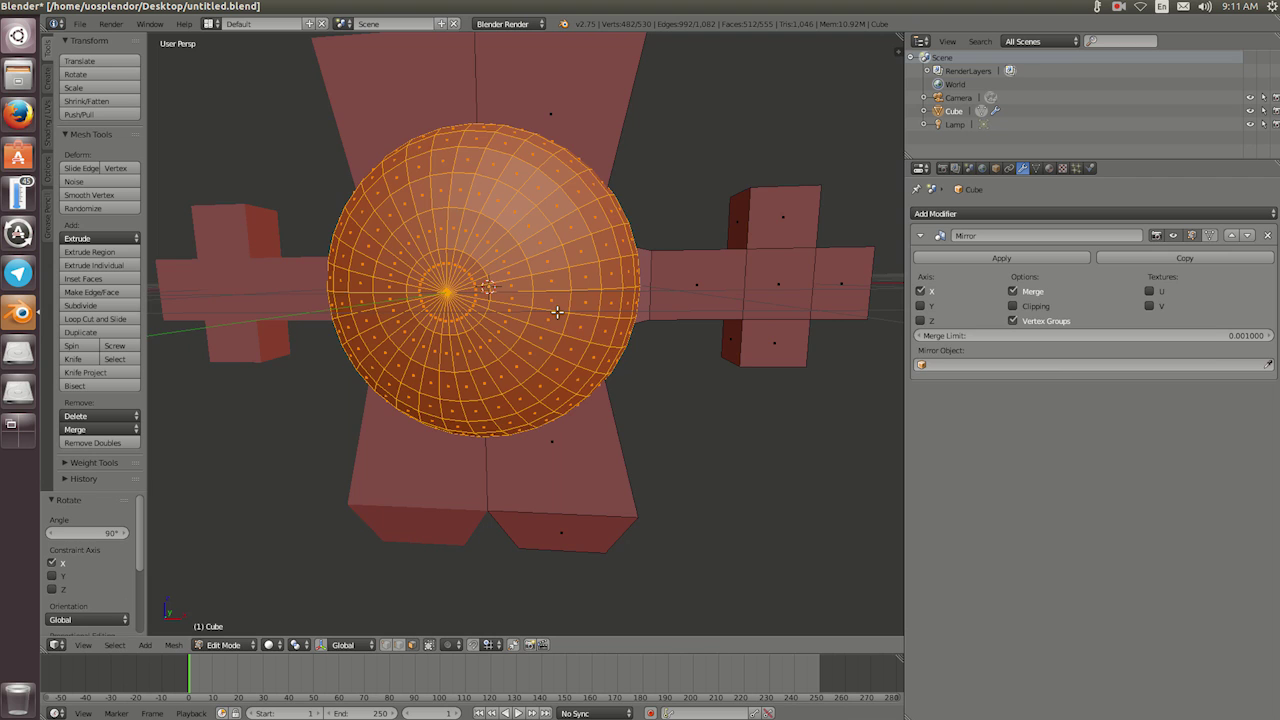
In front view, shrink the sphere and move it up onto the upper chest
key("KP_1")
scroll(557, 312, "up", 2)
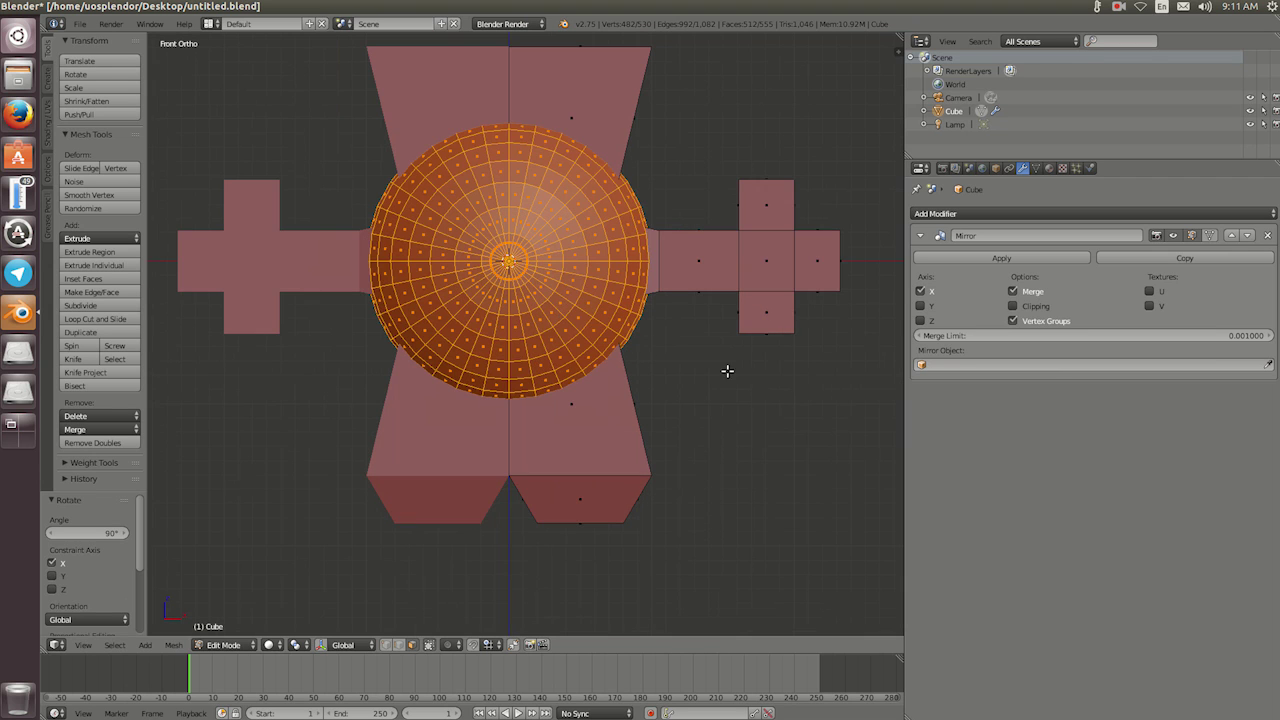
scroll(727, 371, "up", 1)
key("s")
left_click(634, 277)
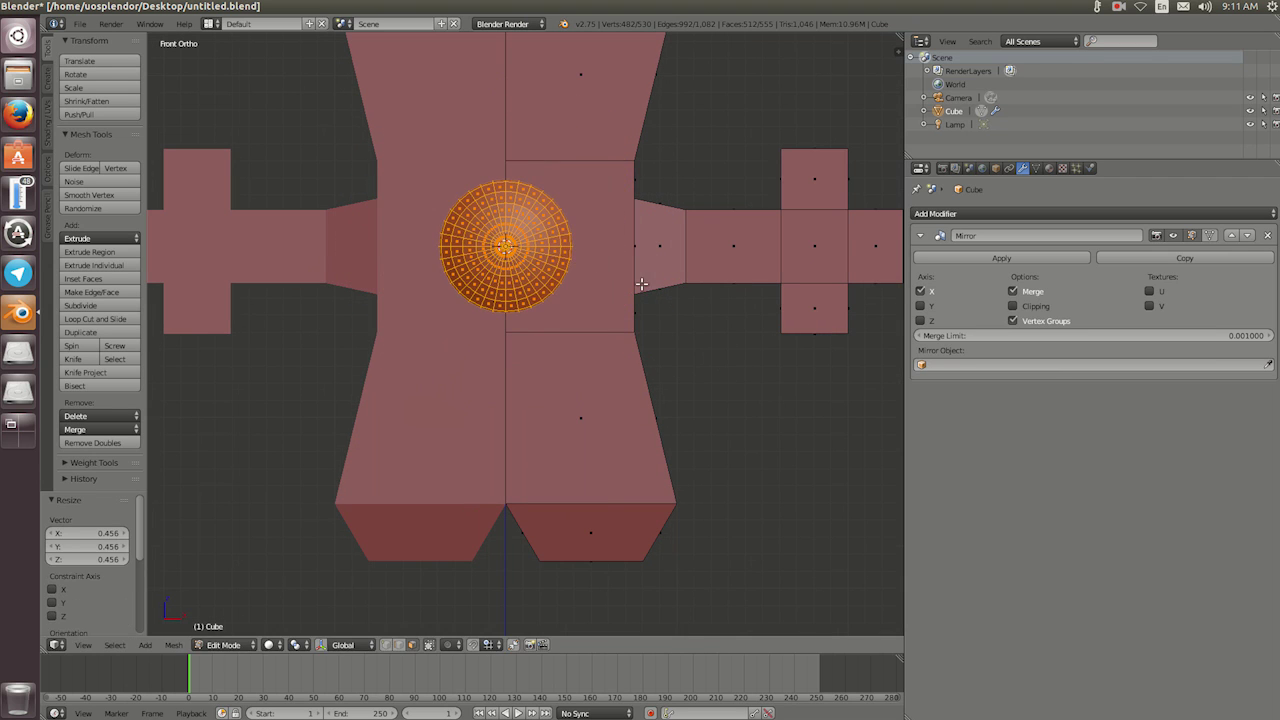
key("g")
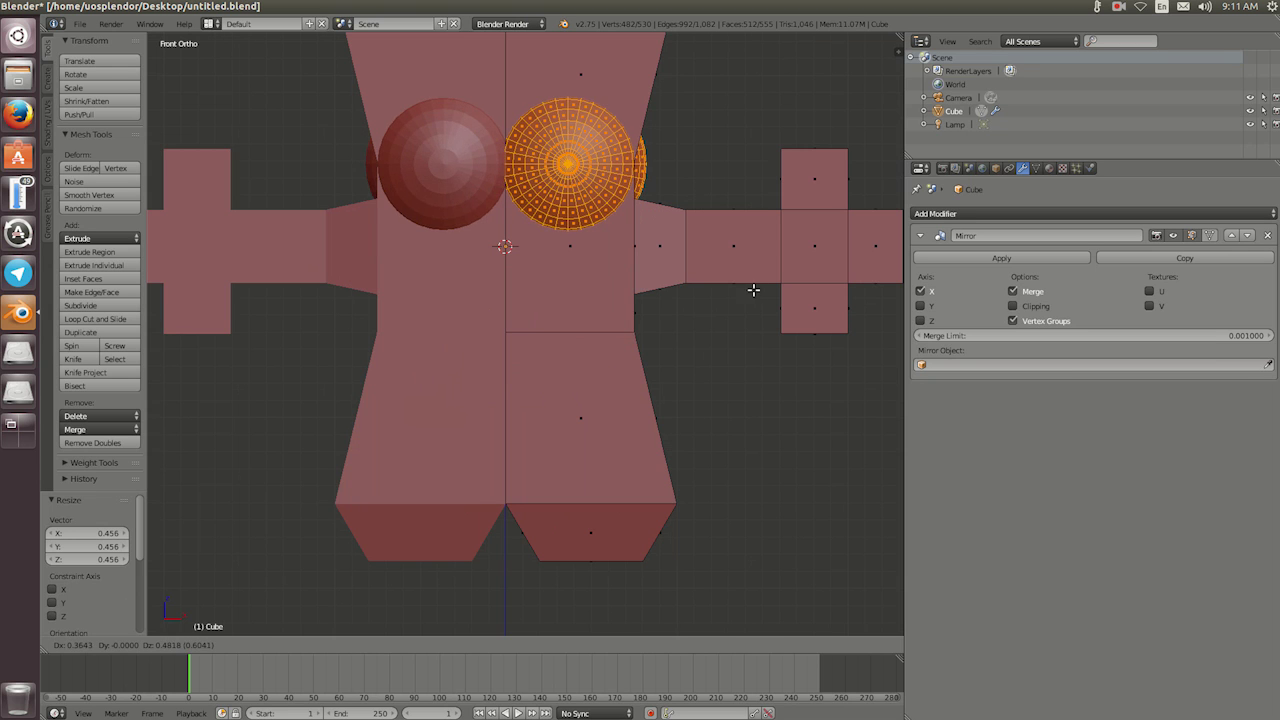
key("s")
left_click(718, 263)
key("g")
left_click(751, 266)
mouse_move(751, 266)
middle_mouse_down()
mouse_move(586, 294)
mouse_move(665, 301)
middle_mouse_up()
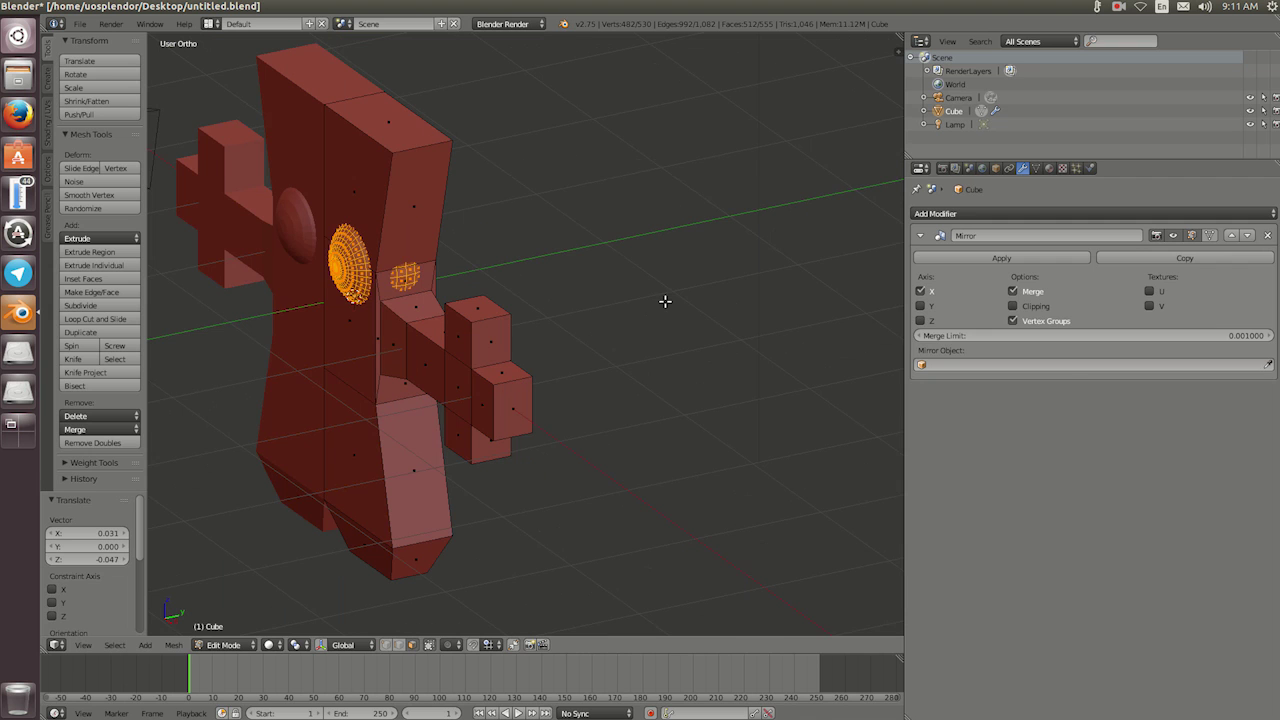
mouse_move(523, 326)
middle_mouse_down()
mouse_move(592, 338)
mouse_move(555, 307)
mouse_move(540, 430)
mouse_move(472, 583)
middle_mouse_up()
Sink the sphere partway into the chest along the Y axis
key("g")
key("y")
left_click(566, 337)
scroll(592, 338, "up", 1)
scroll(555, 307, "up", 1)
scroll(595, 270, "up", 1)
scroll(595, 270, "down", 1)
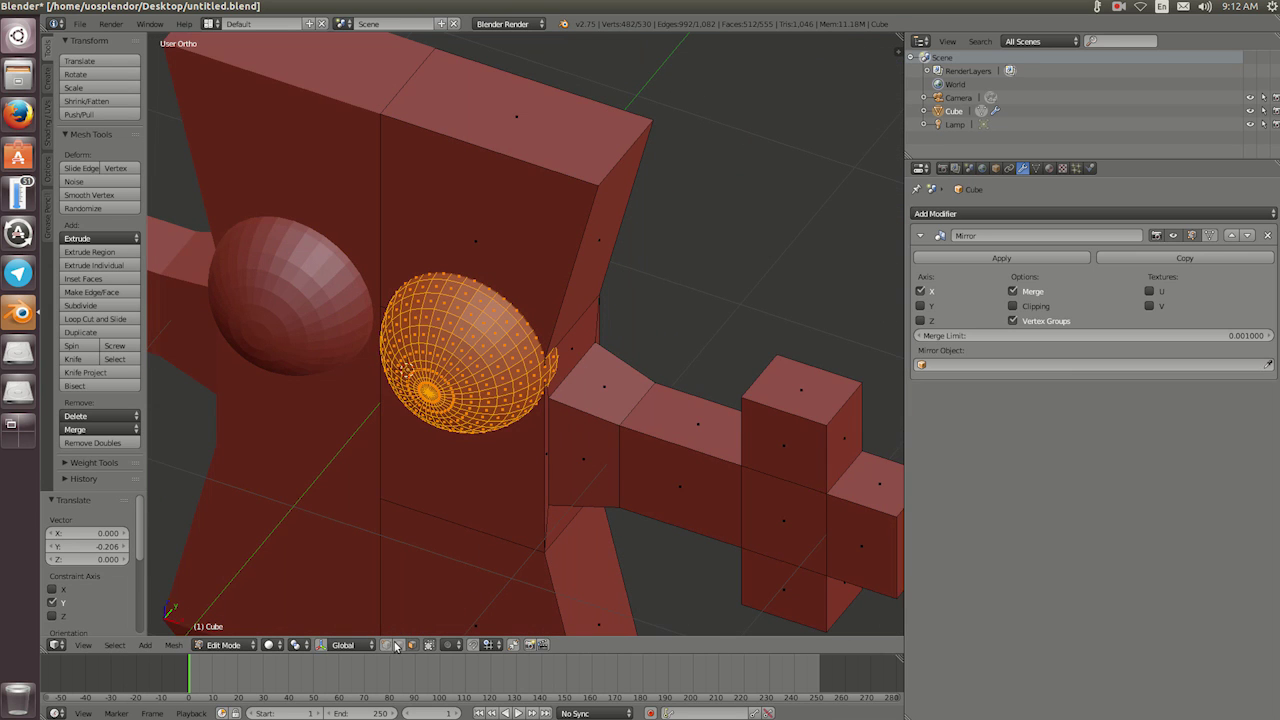
middle_click_drag(561, 343, 569, 276, "shift")
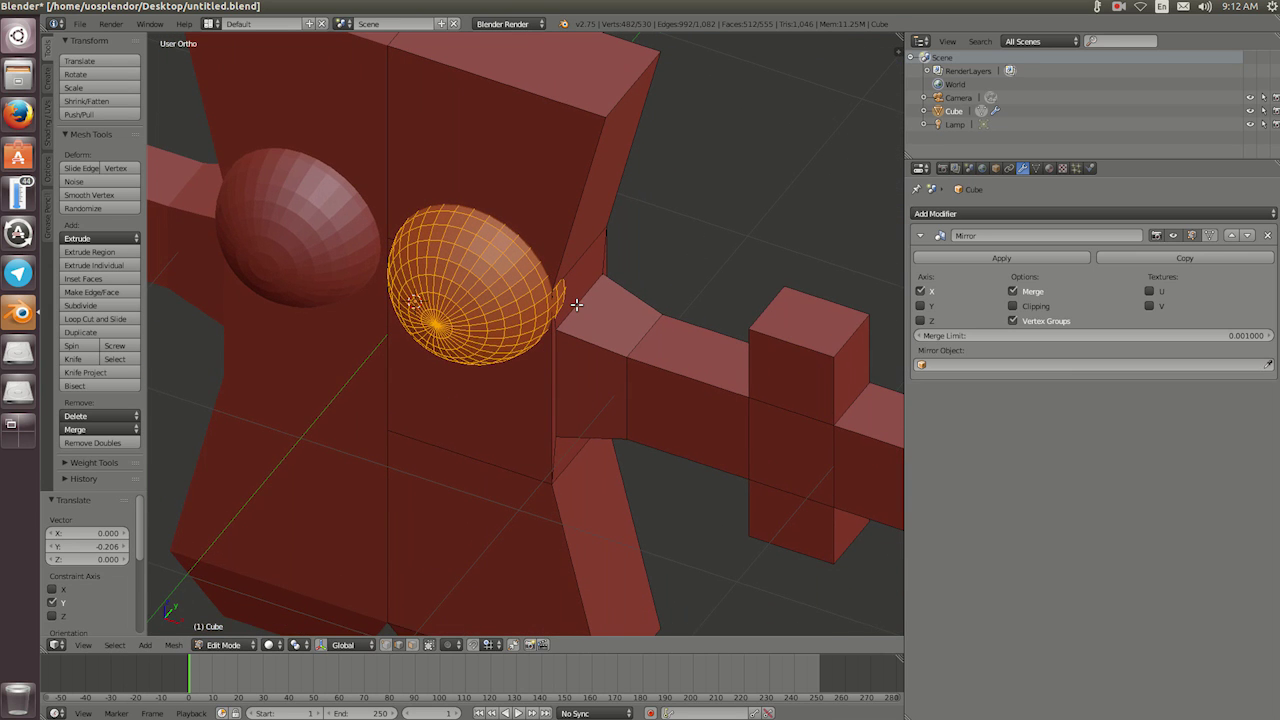
Select the edges around the shoulder joint
right_click(577, 304)
right_click(556, 343)
mouse_move(563, 437)
middle_mouse_down()
mouse_move(466, 129)
mouse_move(460, 191)
mouse_move(219, 129)
mouse_move(294, 209)
mouse_move(453, 242)
middle_mouse_up()
right_click(466, 112, "shift")
right_click(256, 116, "shift")
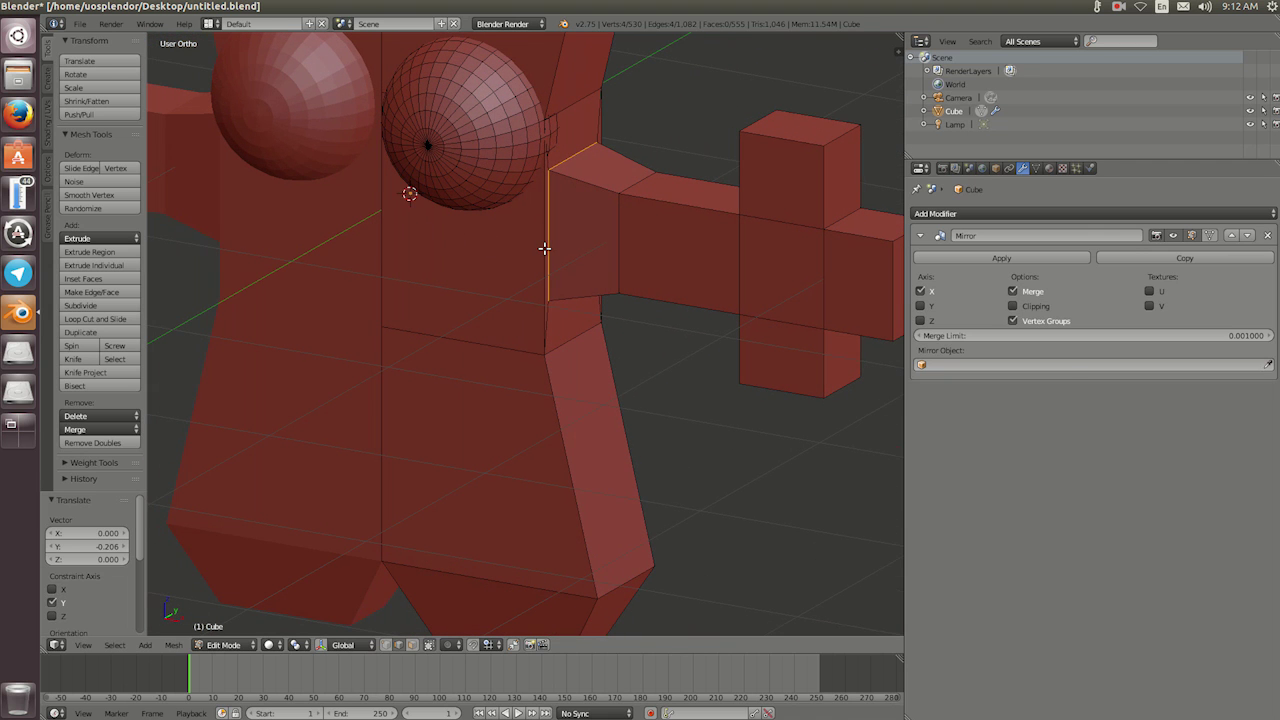
Slide the selected shoulder edges sideways along the X axis
key("g")
key("x")
key("x")
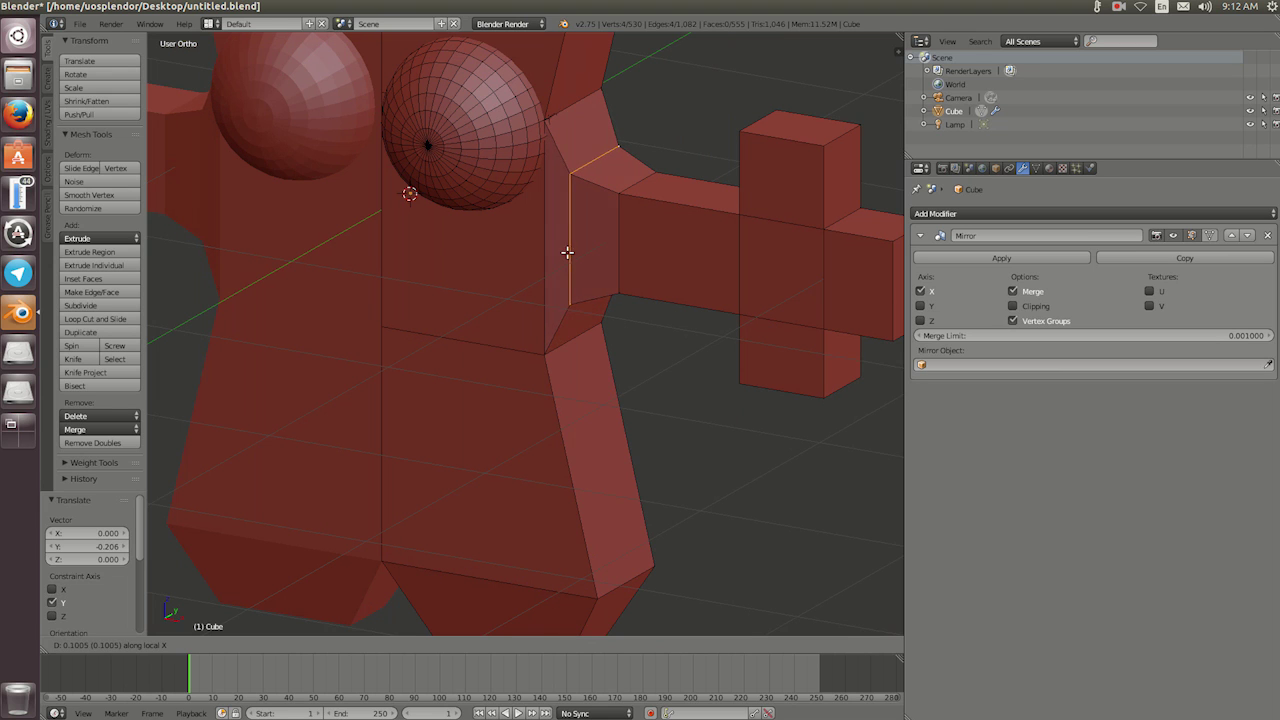
left_click(577, 260)
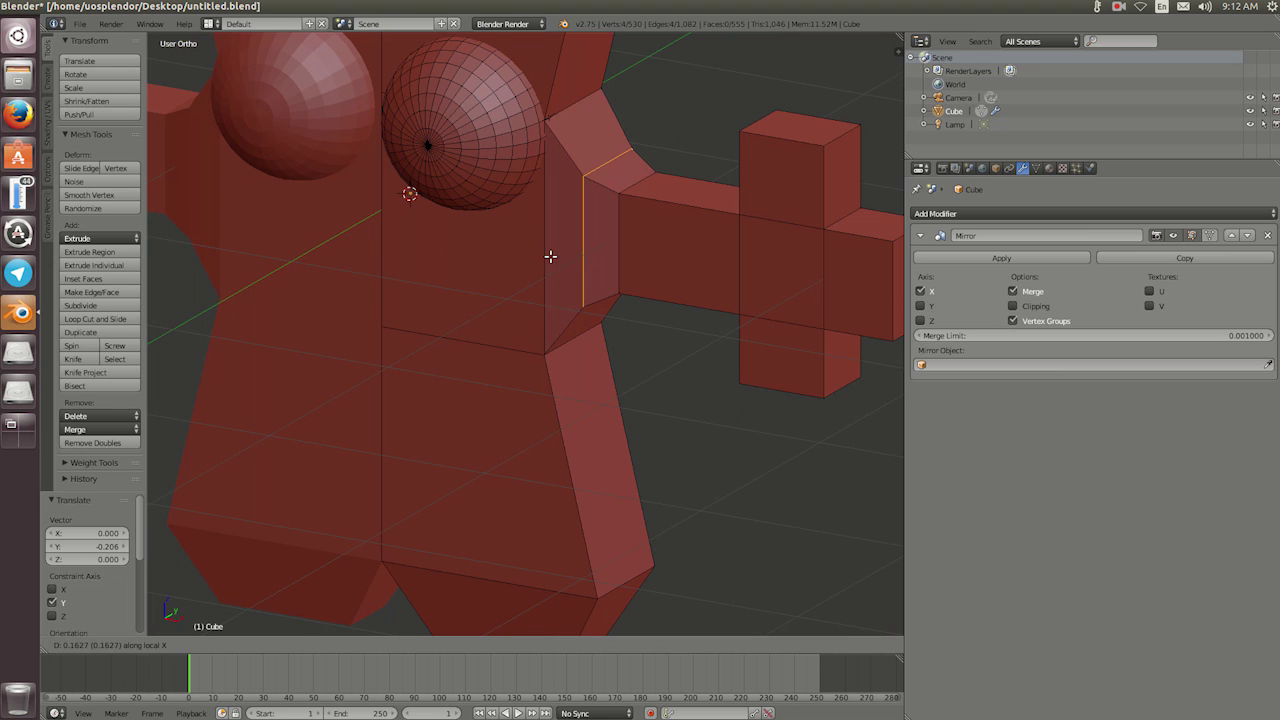
middle_click_drag(551, 257, 570, 248)
mouse_move(601, 206)
middle_mouse_down()
mouse_move(452, 207)
mouse_move(363, 254)
mouse_move(288, 187)
middle_mouse_up()
Add two more shoulder edges and move them 0.092 outward along X
right_click(412, 200, "shift")
right_click(249, 297, "shift")
mouse_move(243, 286)
middle_mouse_down()
mouse_move(417, 277)
mouse_move(588, 307)
middle_mouse_up()
key("g")
key("x")
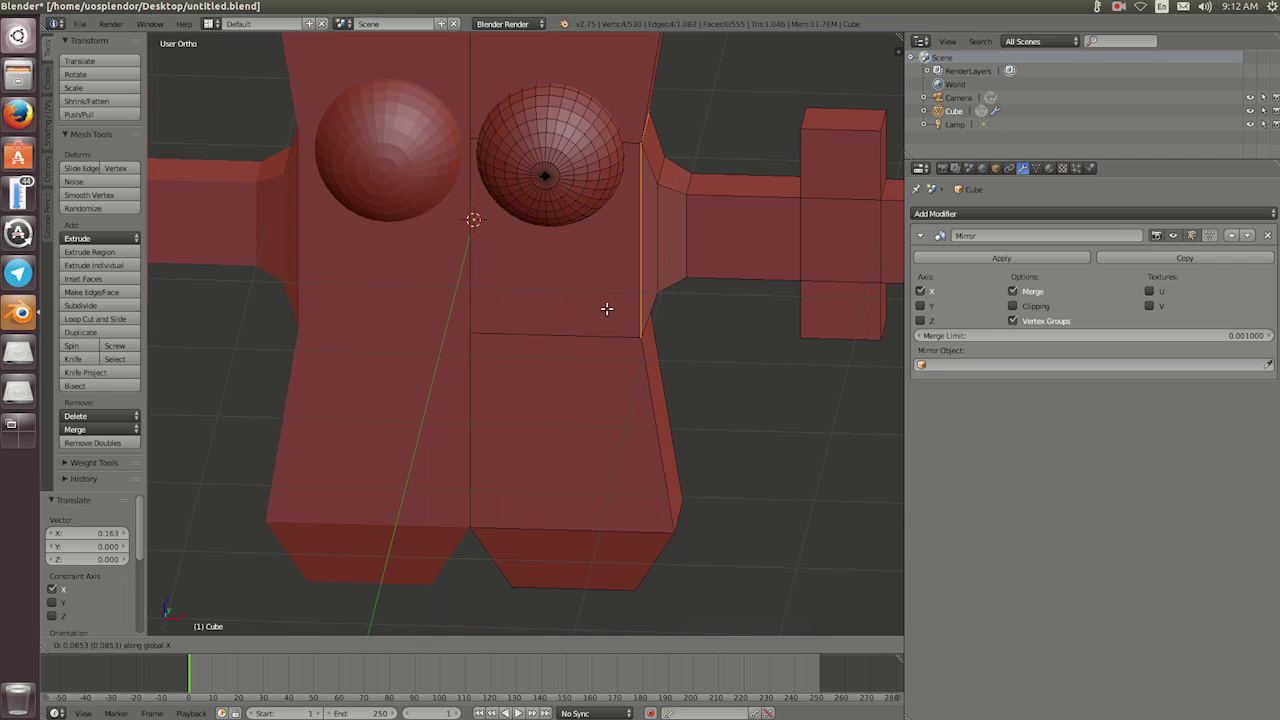
left_click(606, 308)
scroll(591, 286, "down", 3)
mouse_move(586, 337)
middle_mouse_down()
mouse_move(537, 317)
mouse_move(591, 306)
mouse_move(576, 304)
middle_mouse_up()
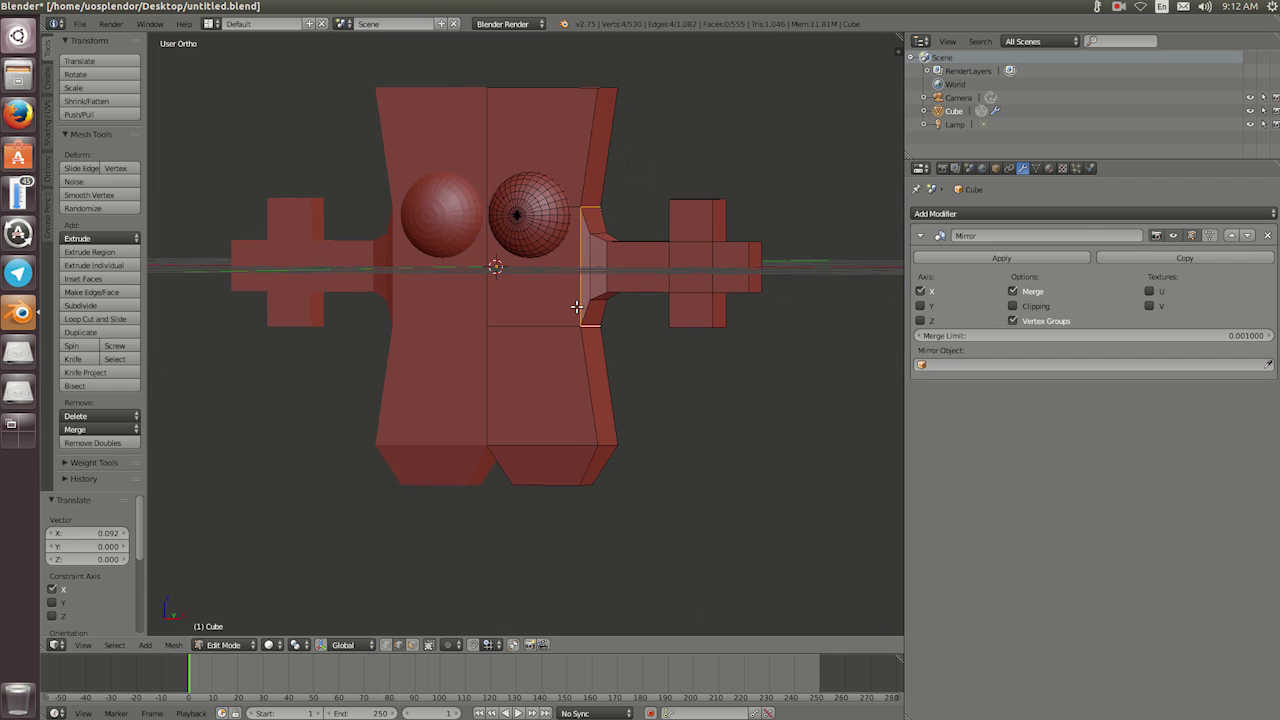
In Object Mode, add a Subdivision Surface modifier with 3 viewport subdivisions
key("Tab")
mouse_move(546, 314)
middle_mouse_down()
mouse_move(629, 314)
mouse_move(510, 313)
mouse_move(540, 318)
middle_mouse_up()
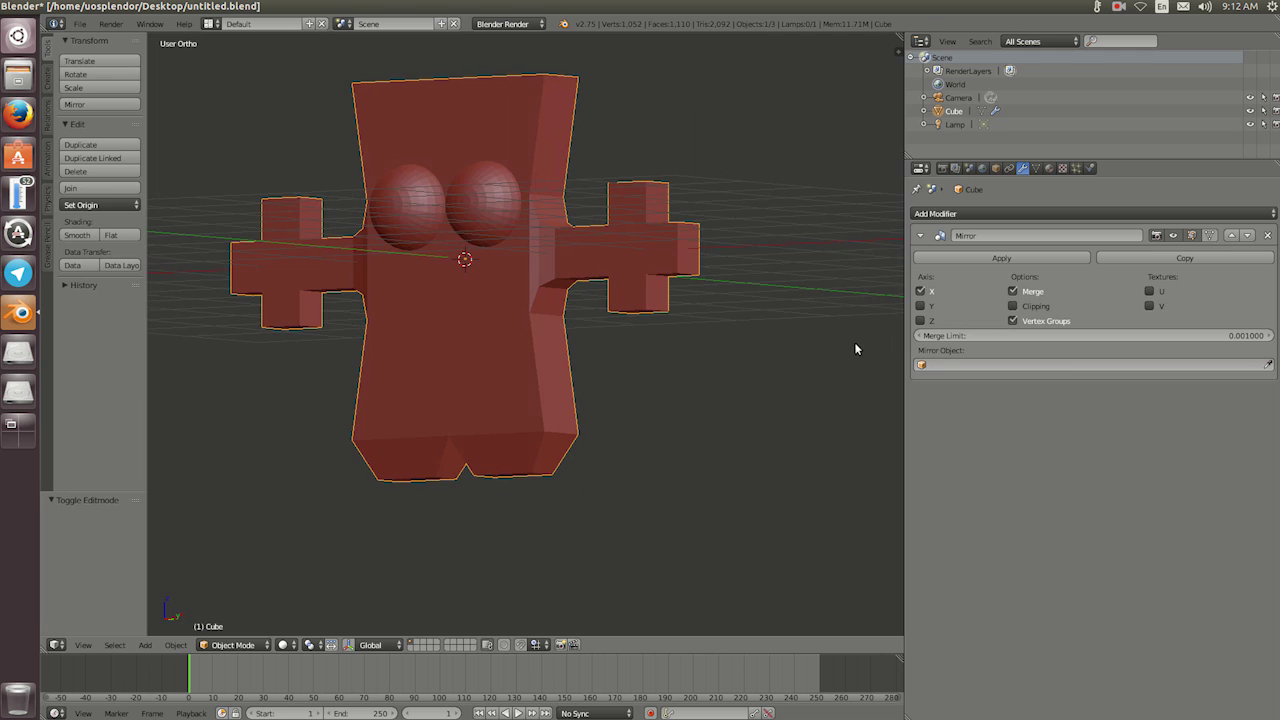
middle_click_drag(470, 263, 517, 277)
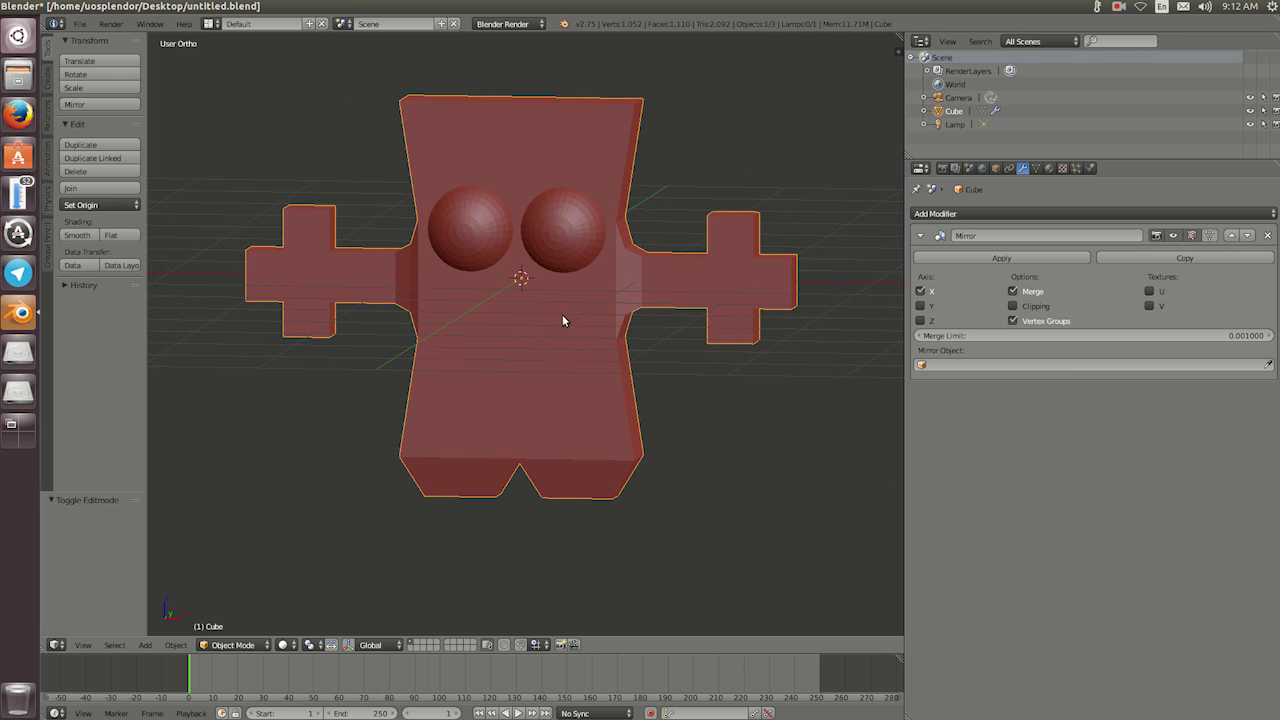
left_click(1068, 215)
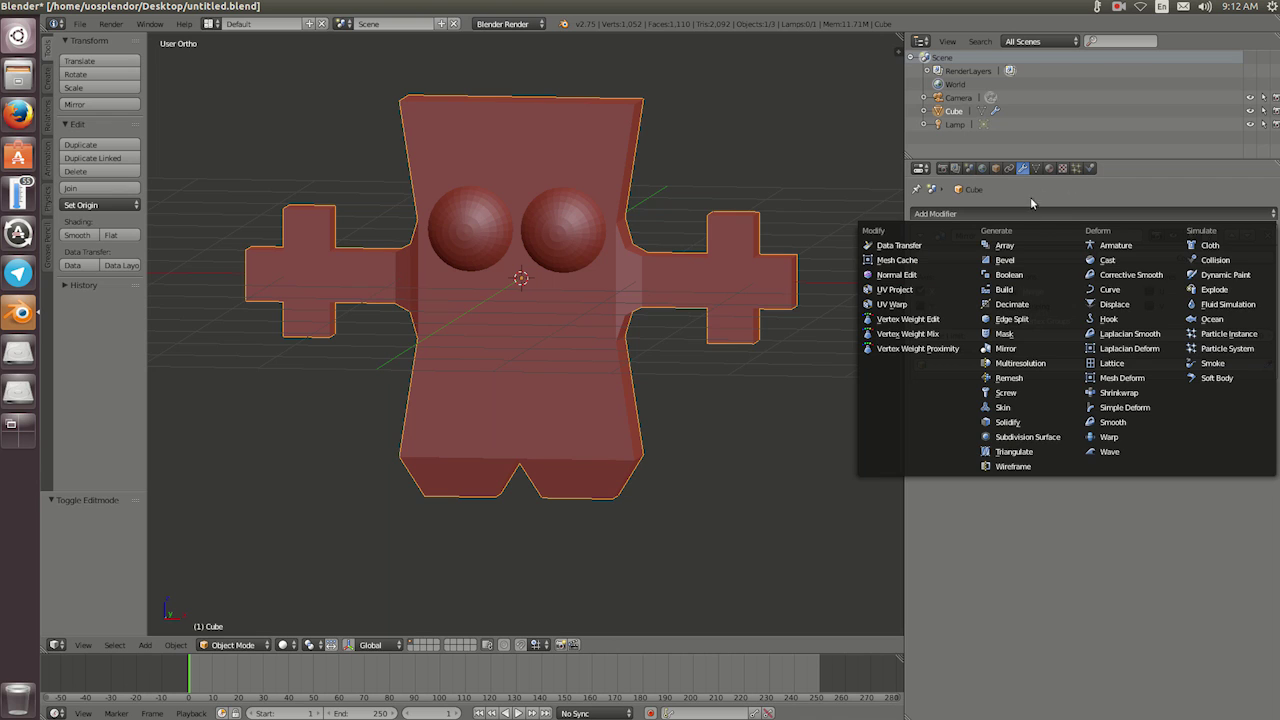
left_click(1060, 443)
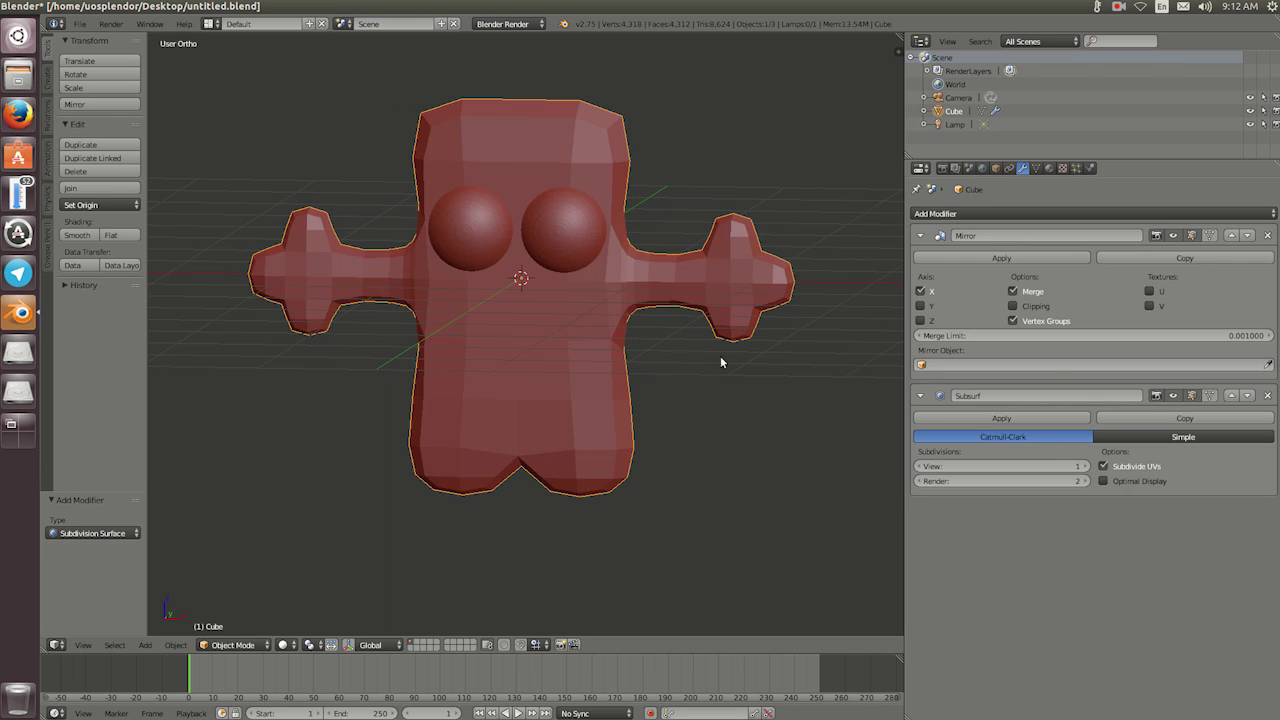
middle_click_drag(721, 362, 603, 317)
left_click(1085, 467)
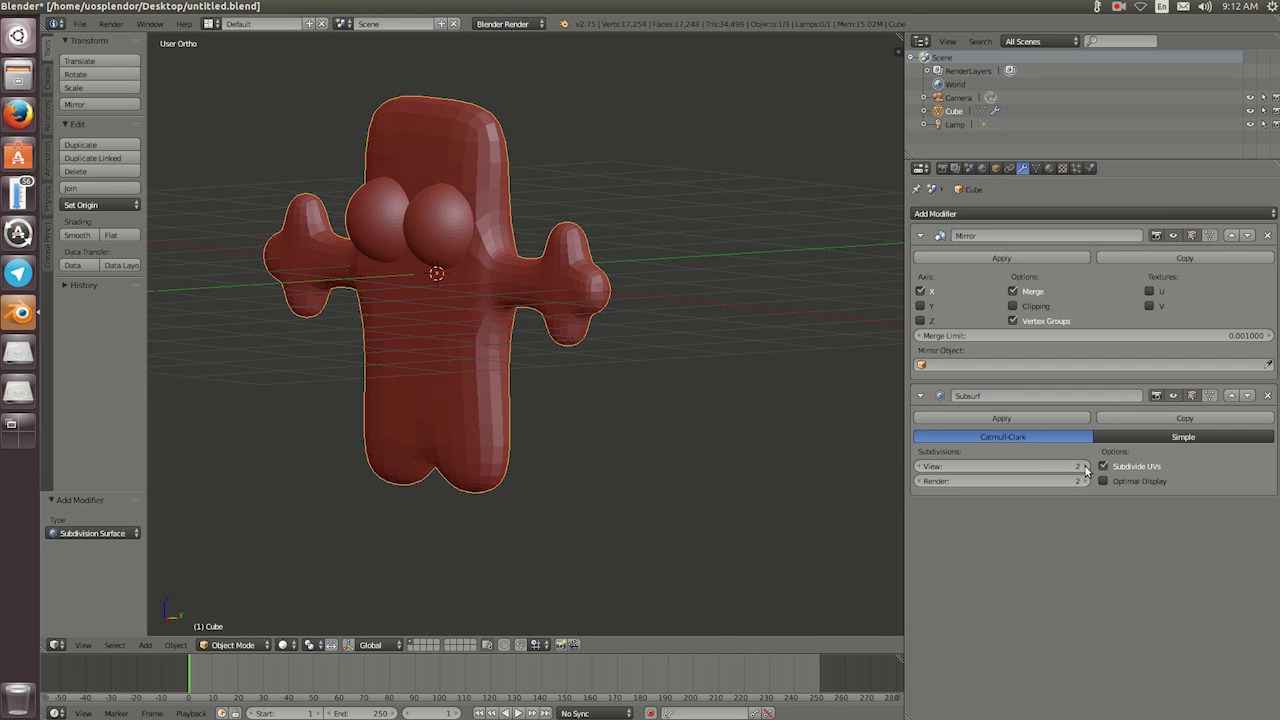
mouse_move(493, 337)
middle_mouse_down()
mouse_move(571, 323)
mouse_move(663, 343)
mouse_move(470, 335)
middle_mouse_up()
left_click(1085, 467)
In Edit Mode, lift the top face of the right hand slightly
mouse_move(434, 286)
middle_mouse_down()
mouse_move(538, 284)
mouse_move(487, 289)
middle_mouse_up()
key("Tab")
middle_click_drag(582, 286, 646, 323)
scroll(660, 328, "up", 3)
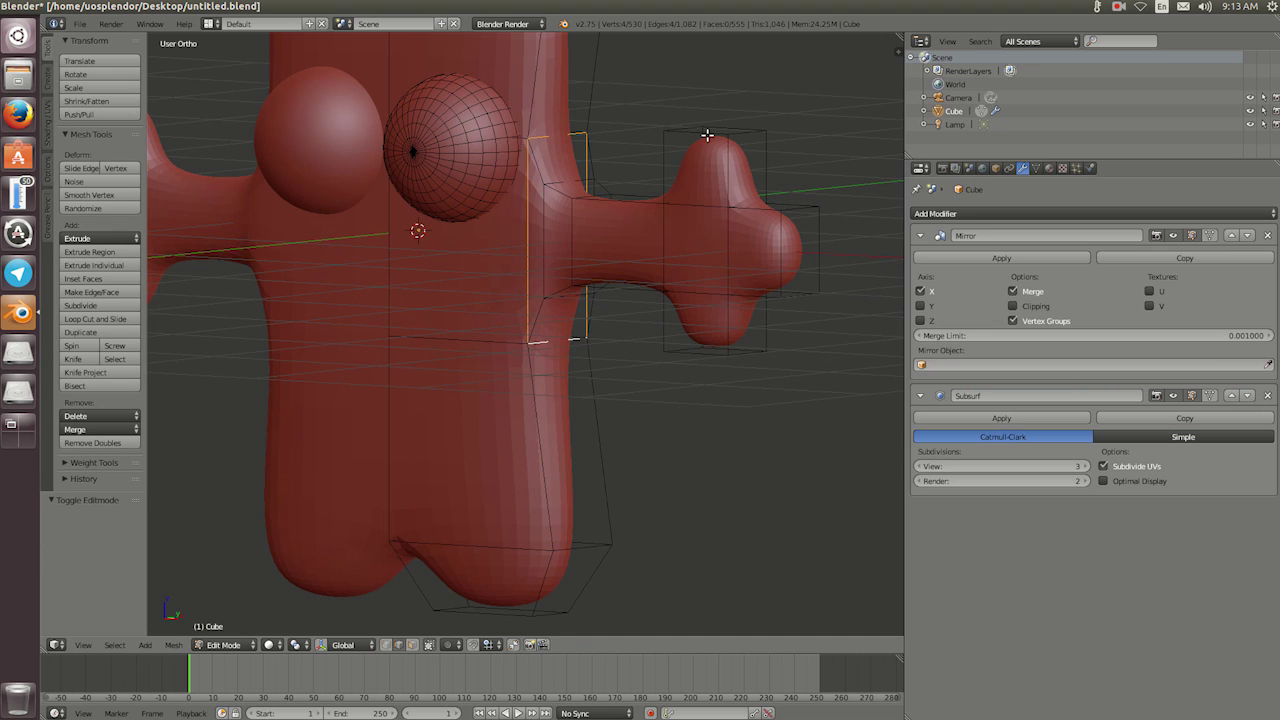
key("a")
key("1")
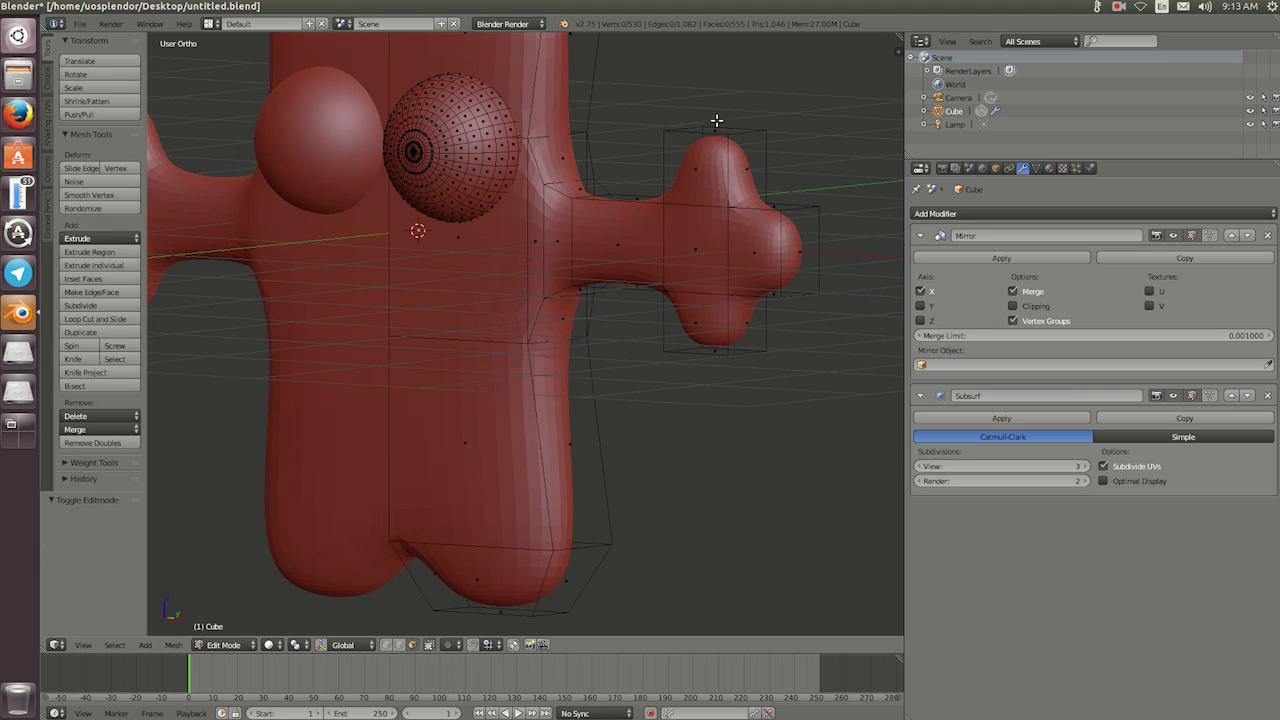
right_click(717, 131)
middle_click_drag(717, 131, 671, 159)
key("g")
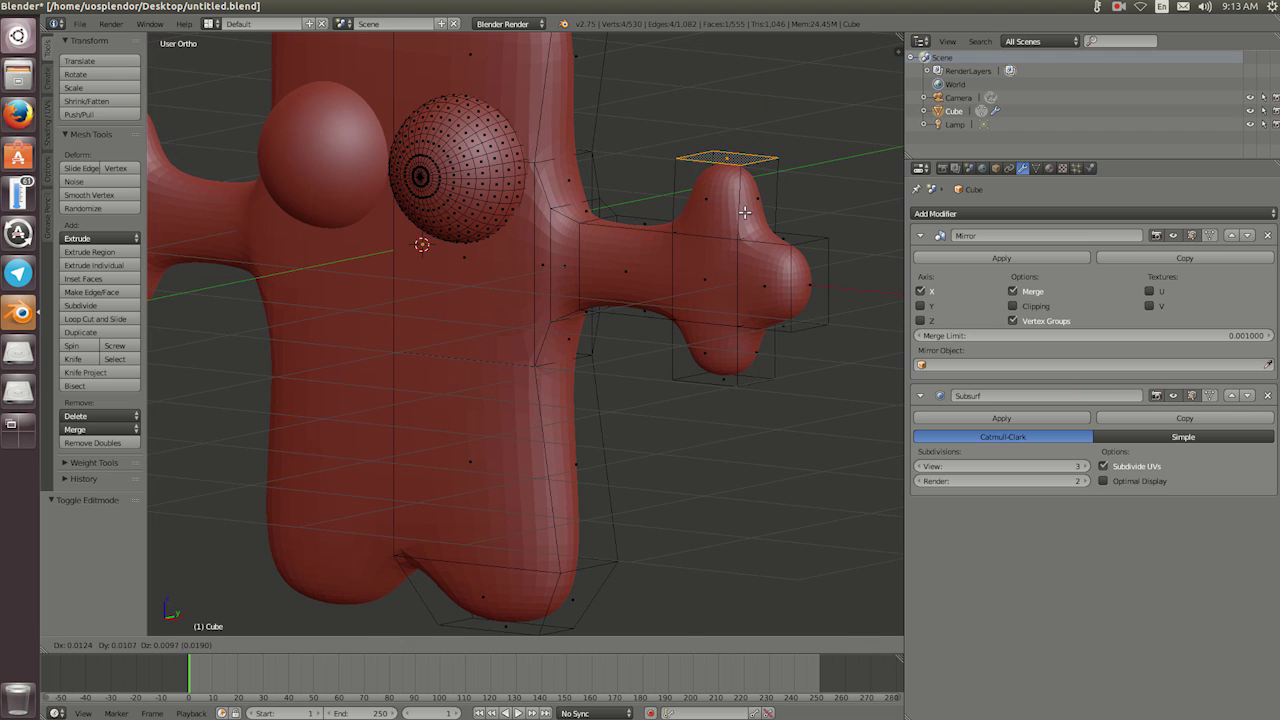
left_click(742, 205)
Lower the leg's bottom face 0.205 along Z to lengthen the leg
mouse_move(704, 233)
middle_mouse_down()
mouse_move(578, 255)
mouse_move(623, 249)
middle_mouse_up()
scroll(623, 245, "down", 2)
scroll(623, 249, "up", 2)
scroll(610, 400, "down", 2, "shift")
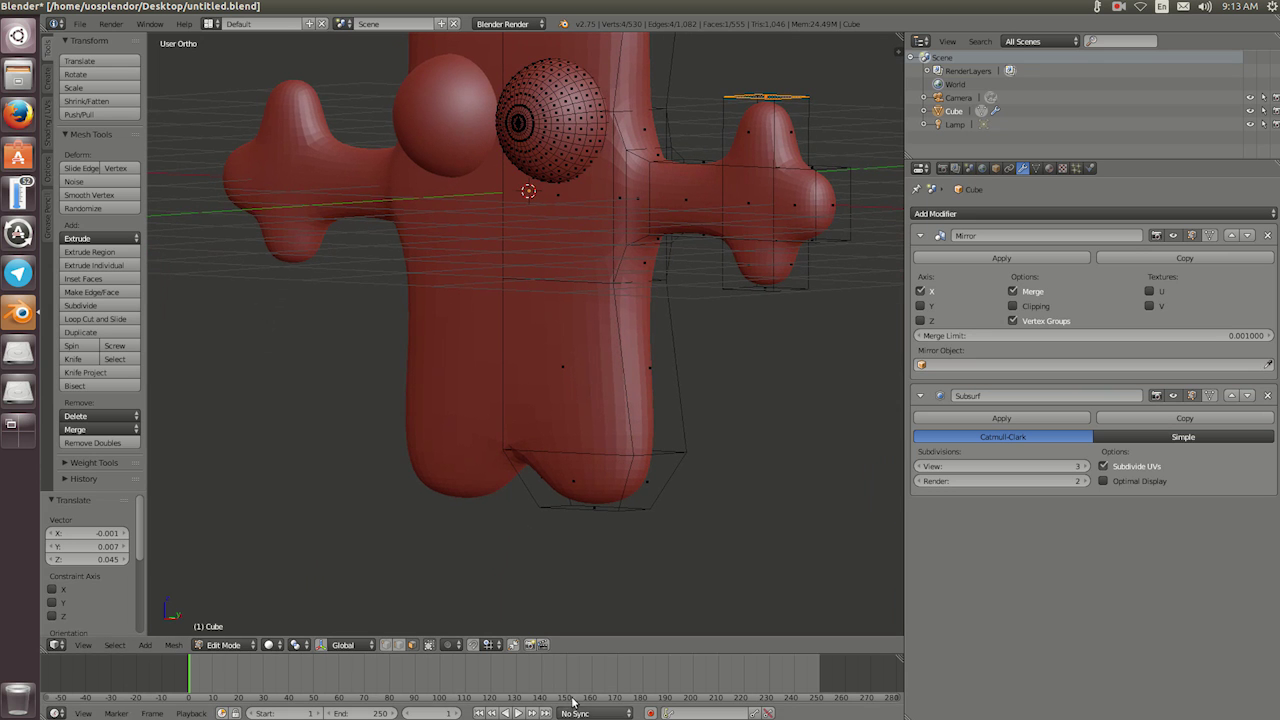
right_click(595, 510)
key("KP_8")
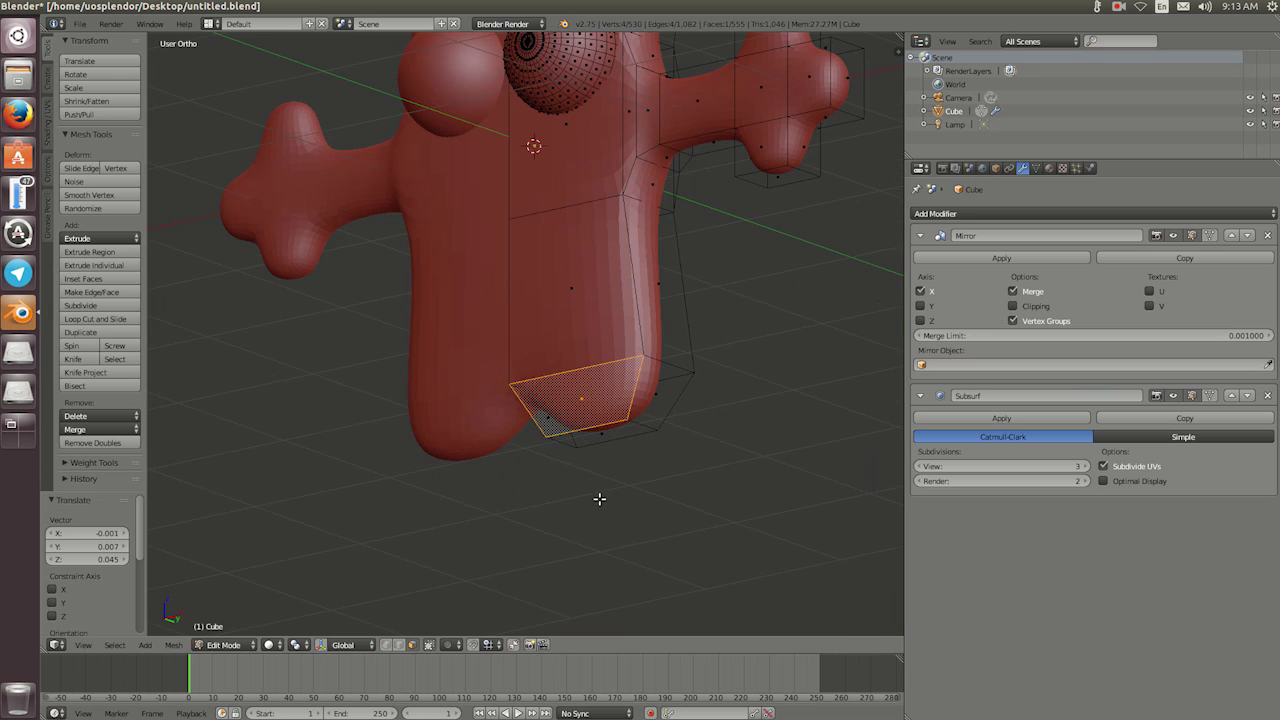
key("KP_8")
key("KP_8")
key("g")
key("z")
left_click(663, 462)
Select the top edge of the right hand and snap to front orthographic view
key("ctrl+KP_6")
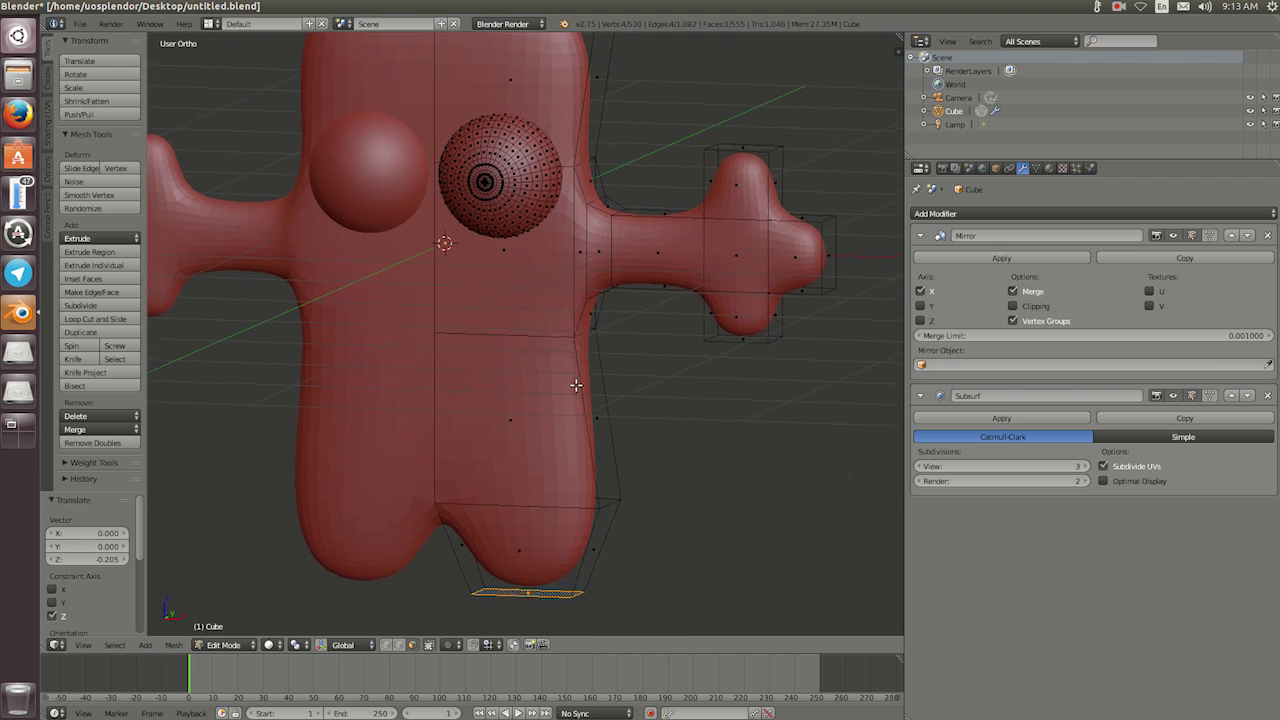
key("ctrl+KP_8")
right_click(720, 181)
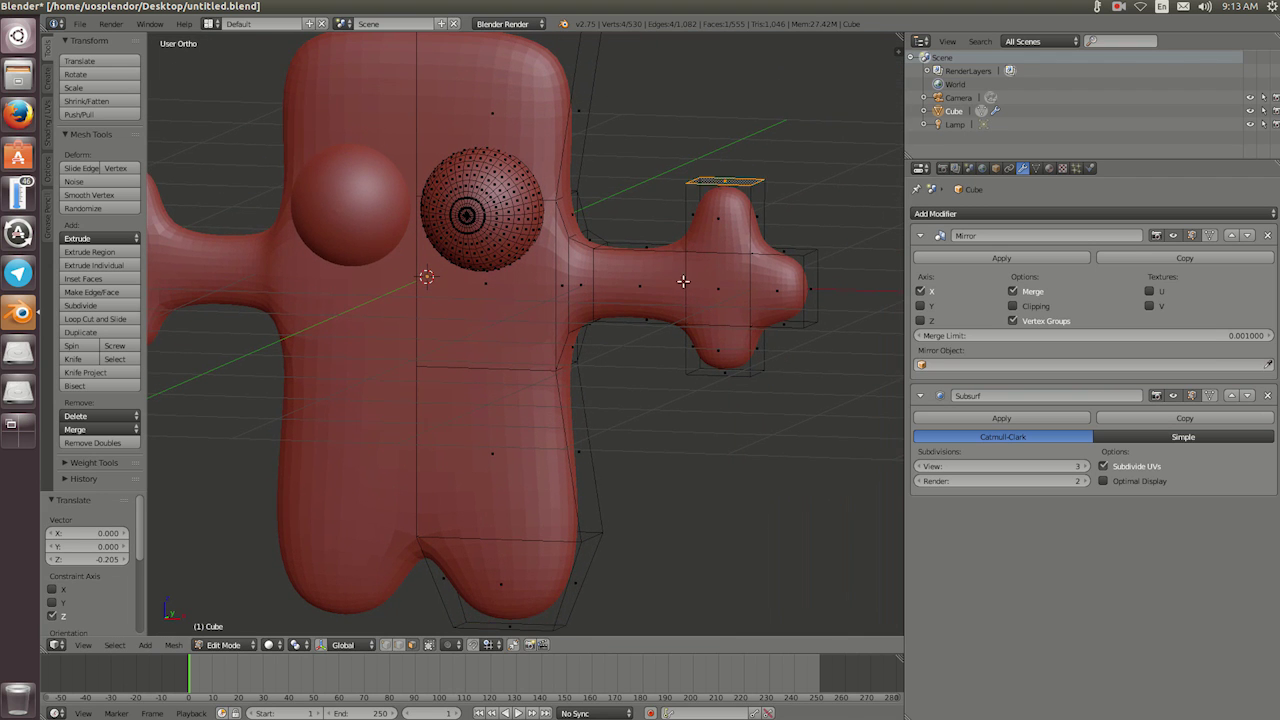
key("KP_2")
key("KP_2")
key("KP_1")
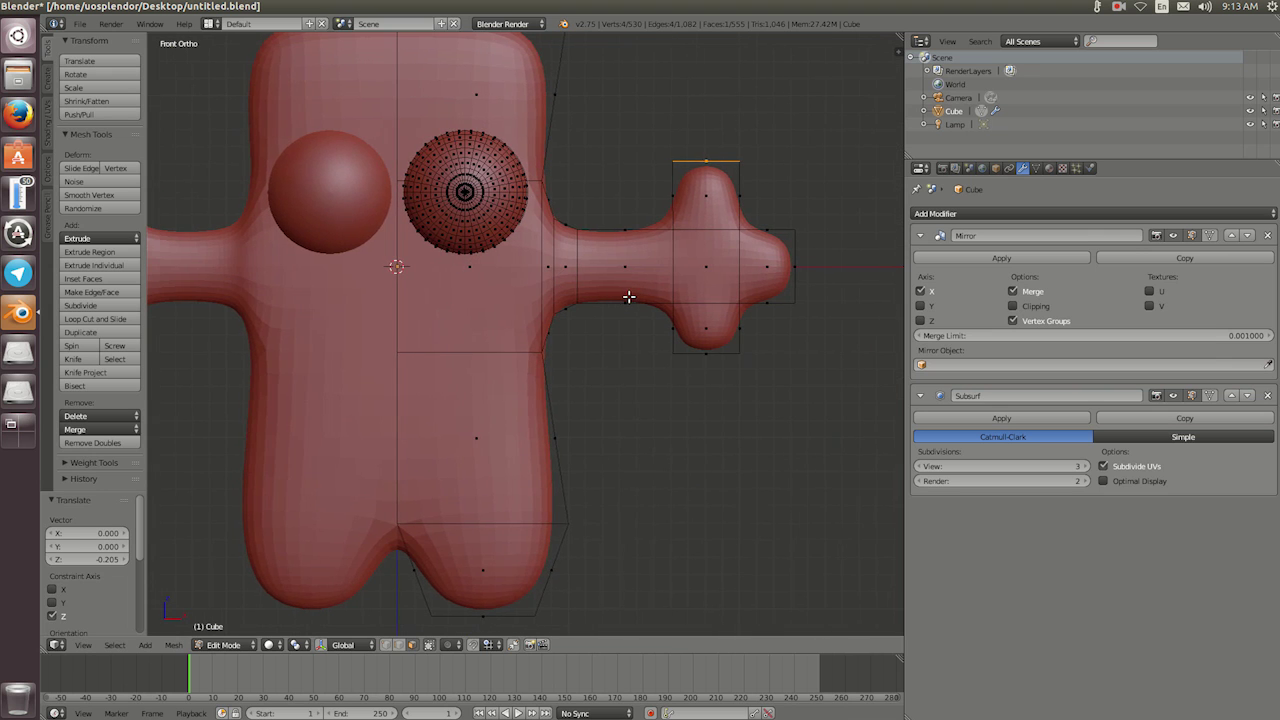
In wireframe, box-select the right hand's faces and scale them to 0.625
key("z")
key("b")
left_click_drag(820, 403, 659, 117)
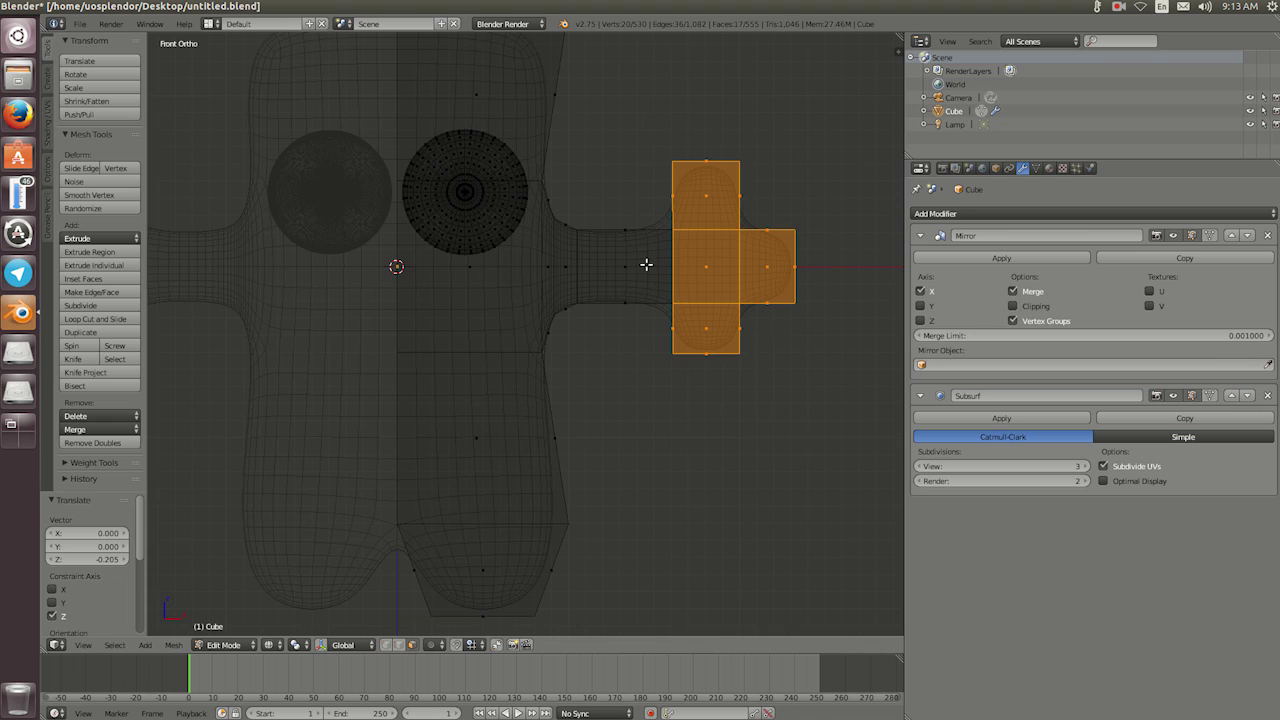
key("s")
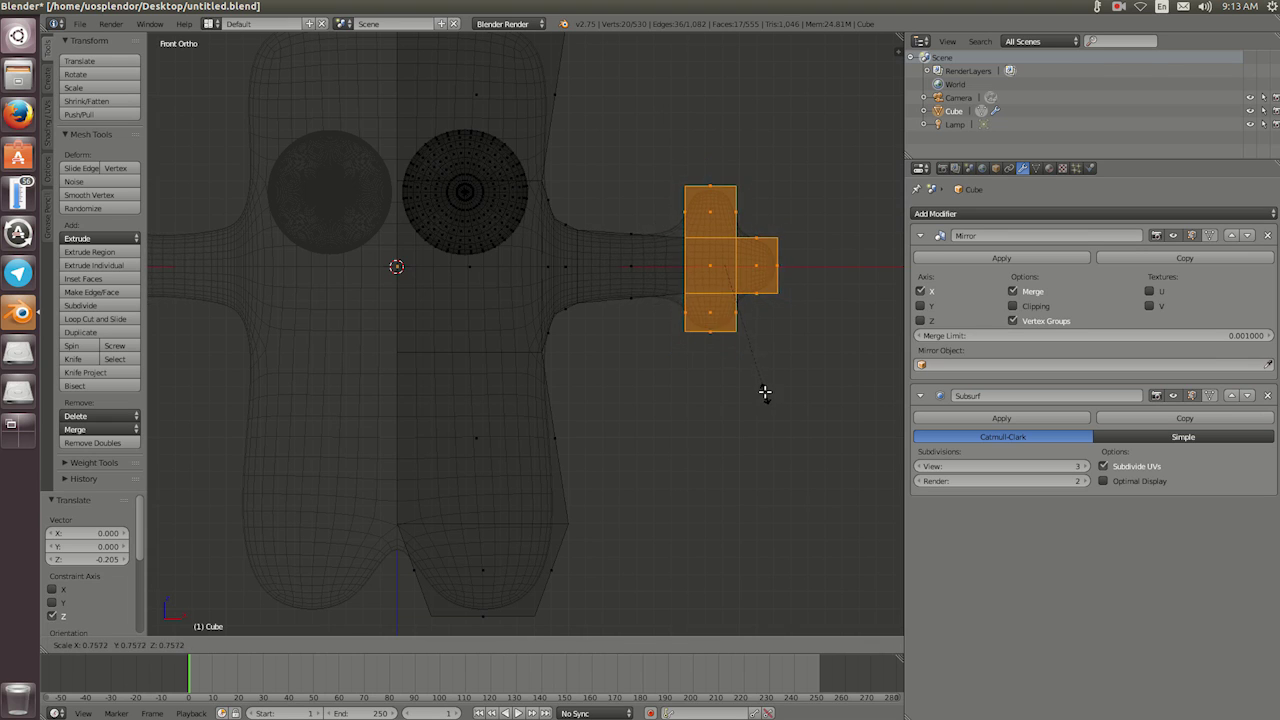
left_click(757, 370)
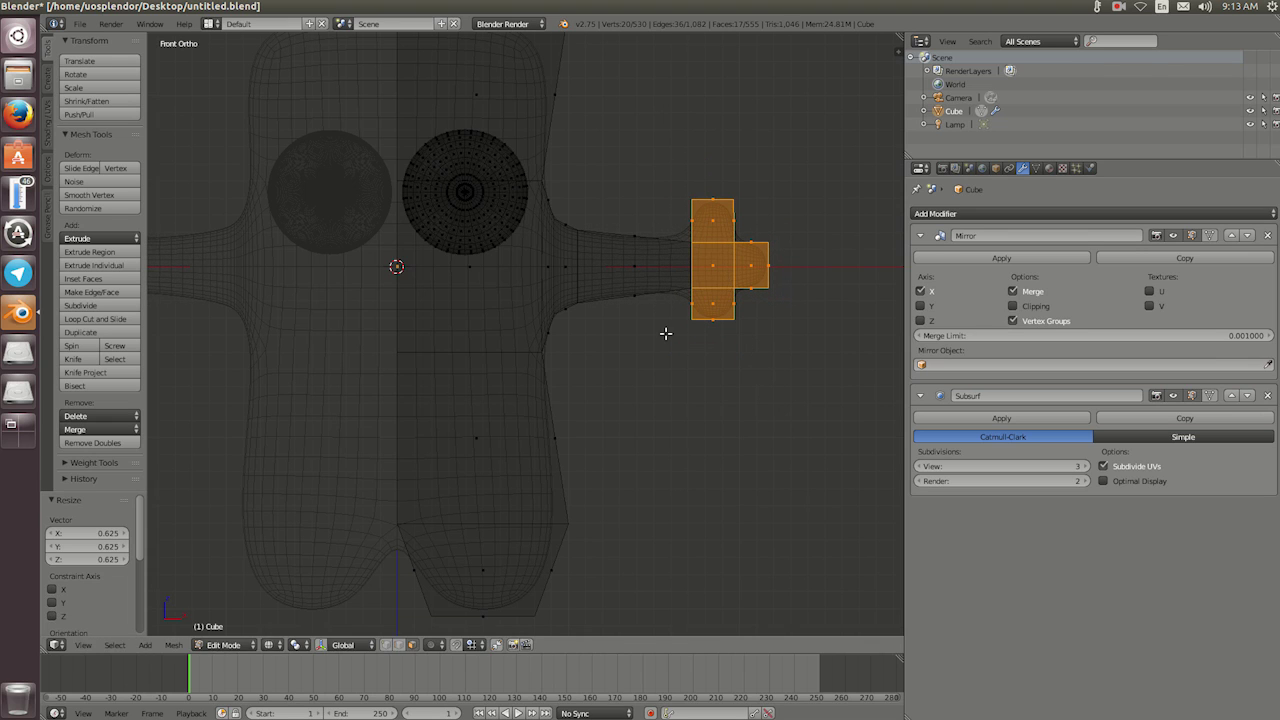
scroll(549, 235, "down", 2)
scroll(666, 311, "down", 1)
scroll(614, 280, "down", 2)
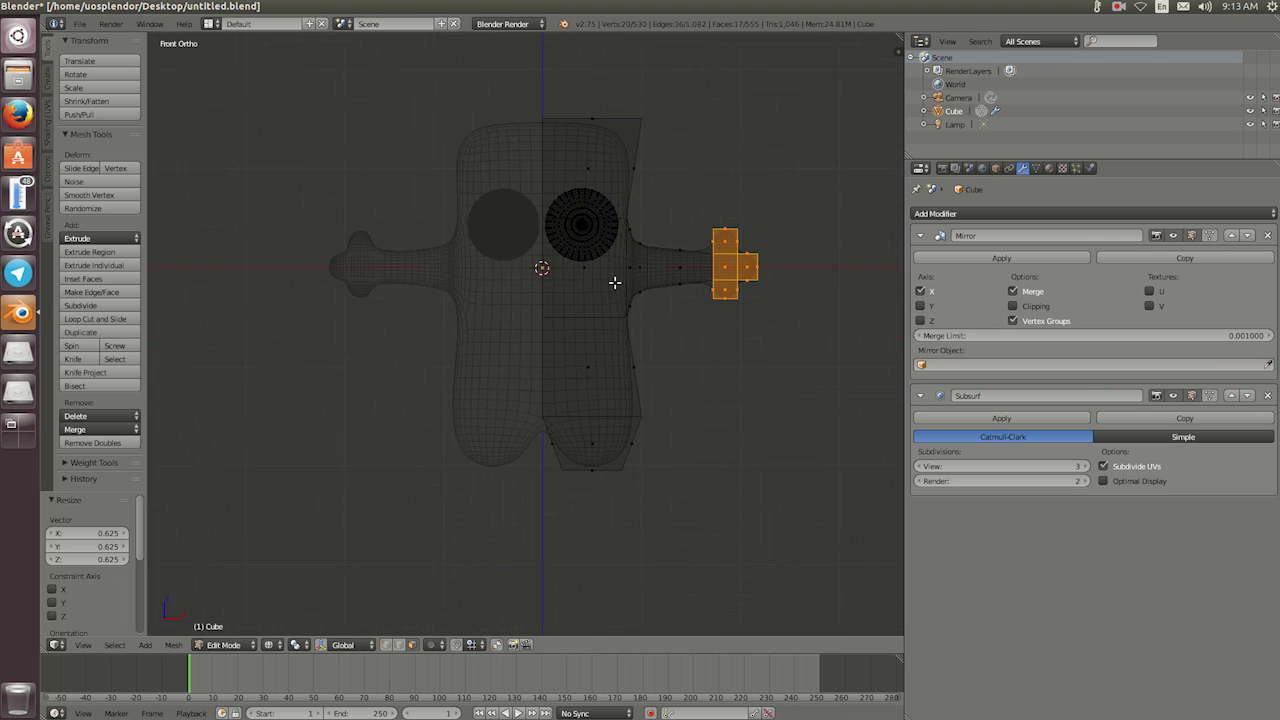
middle_click_drag(637, 350, 594, 351)
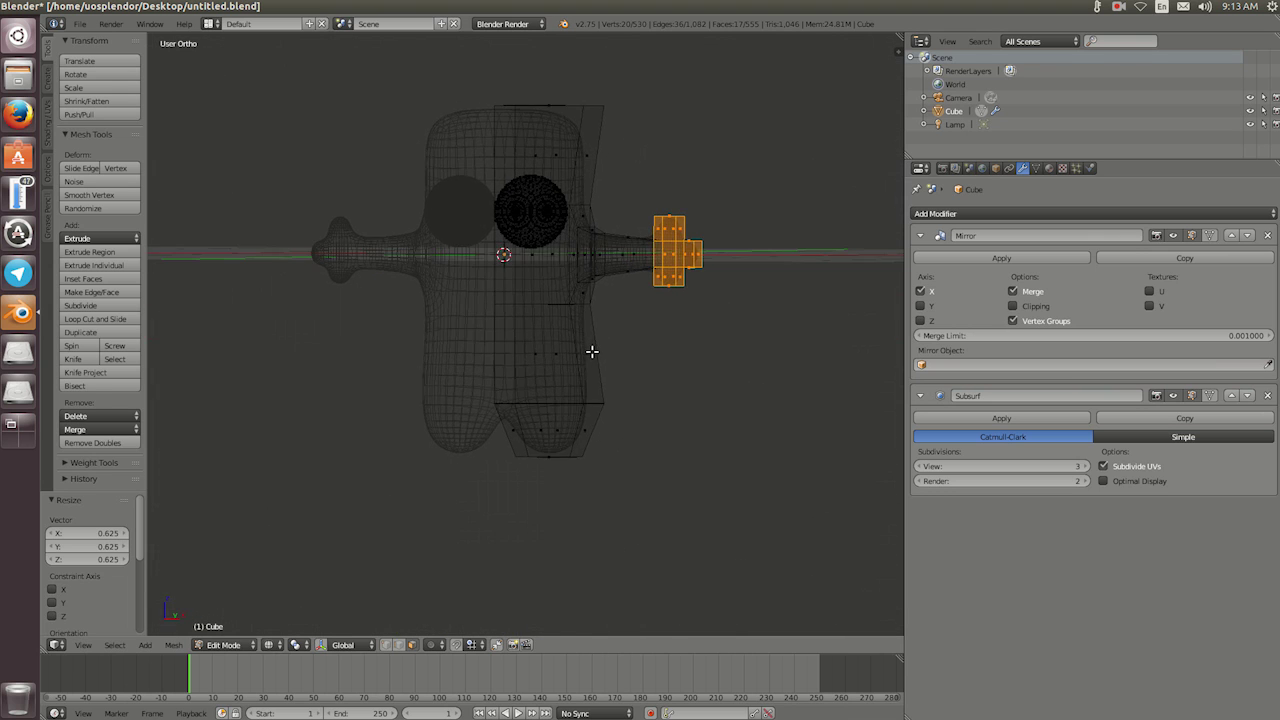
Return to Object Mode with solid shading to view the smoothed character
key("Tab")
key("z")
middle_click_drag(595, 352, 610, 125)
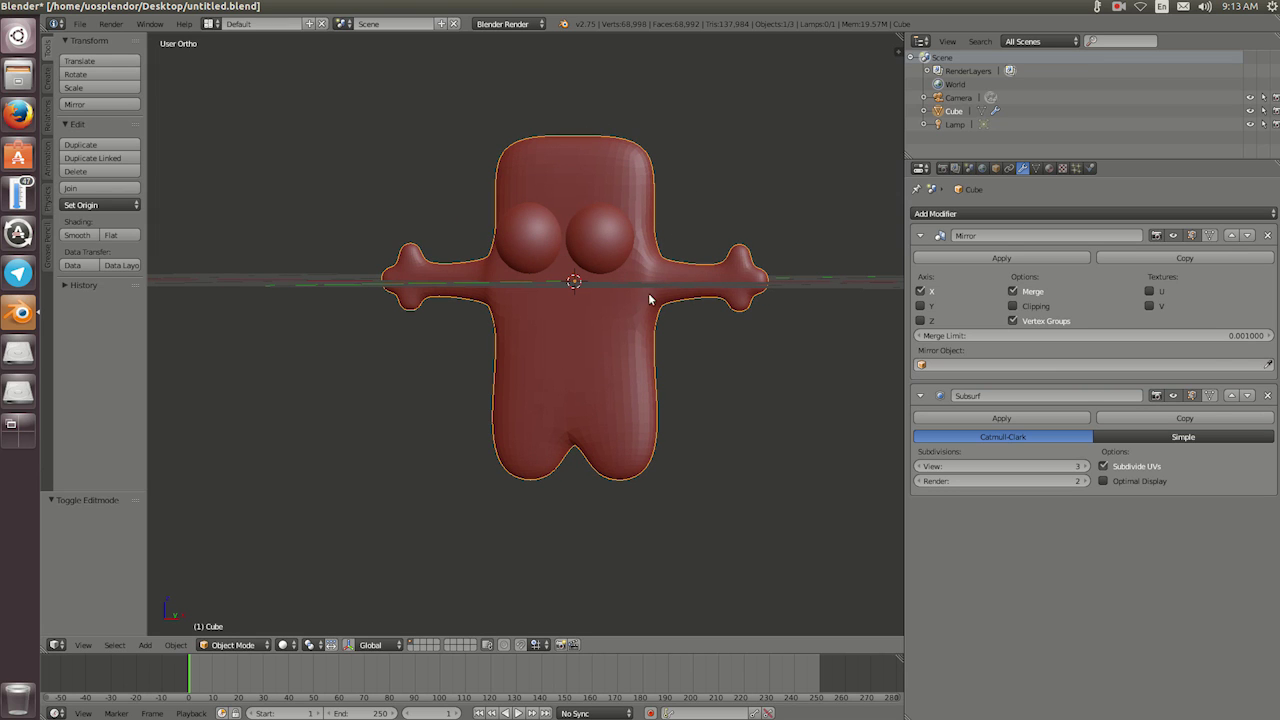
middle_click_drag(649, 299, 651, 343, "shift")
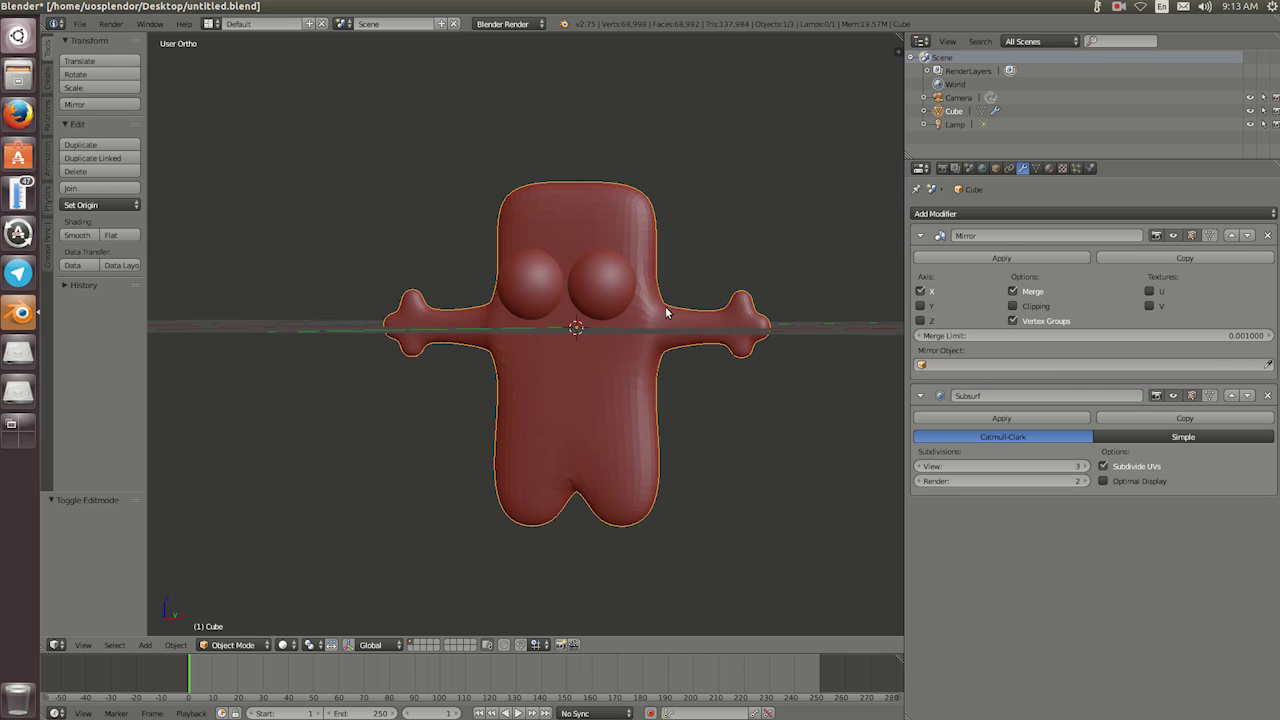
Loop cut across the torso and slide the loop up near the head's top
key("Tab")
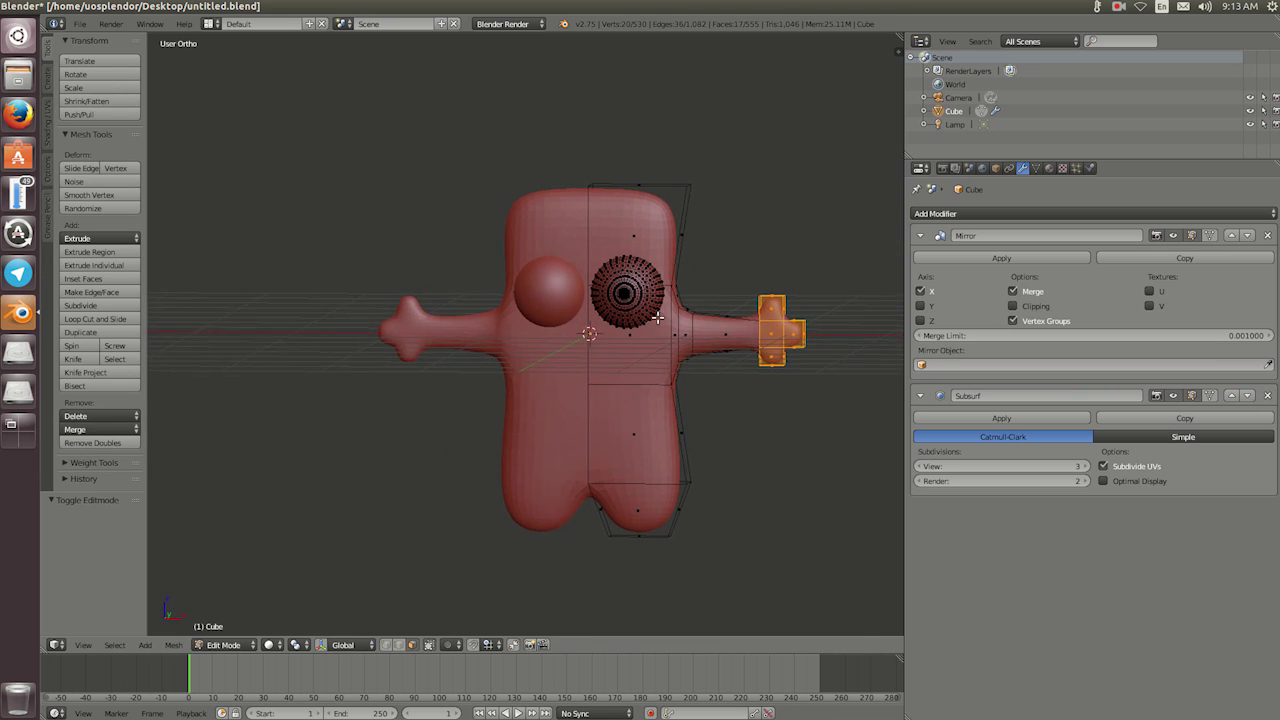
scroll(636, 326, "up", 2)
scroll(636, 326, "up", 2)
middle_click_drag(636, 326, 625, 296)
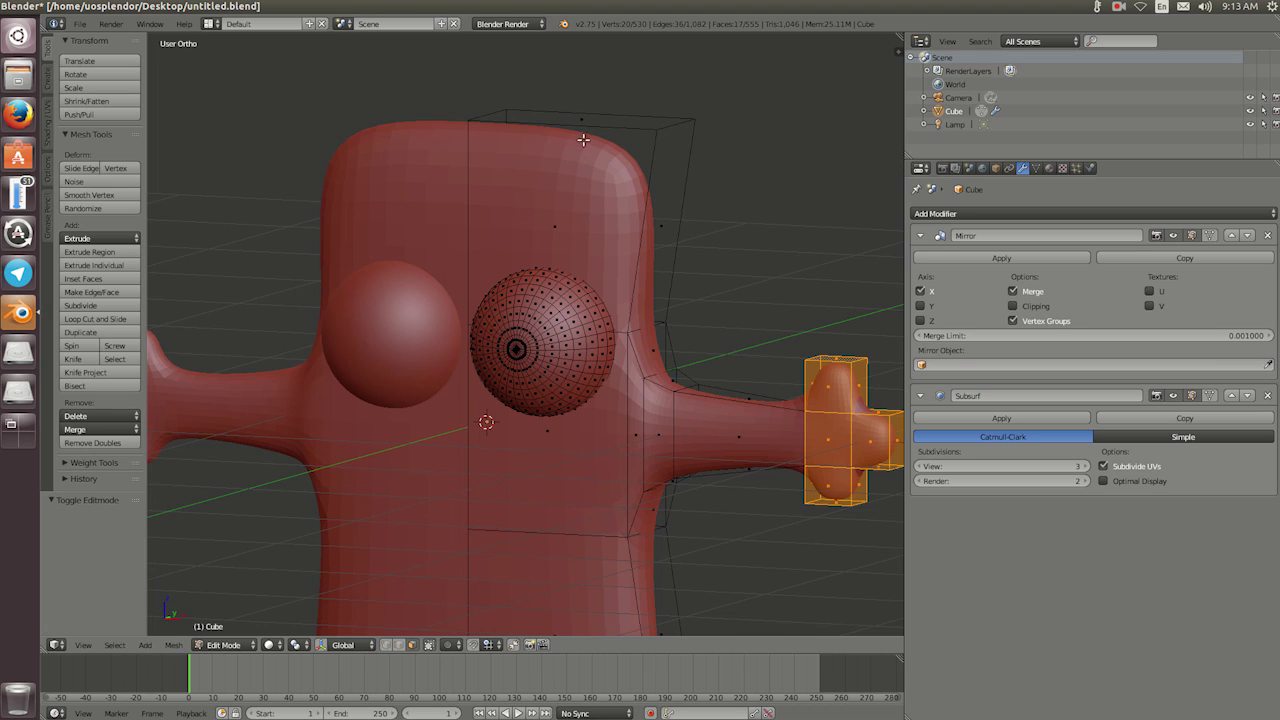
key("ctrl+r")
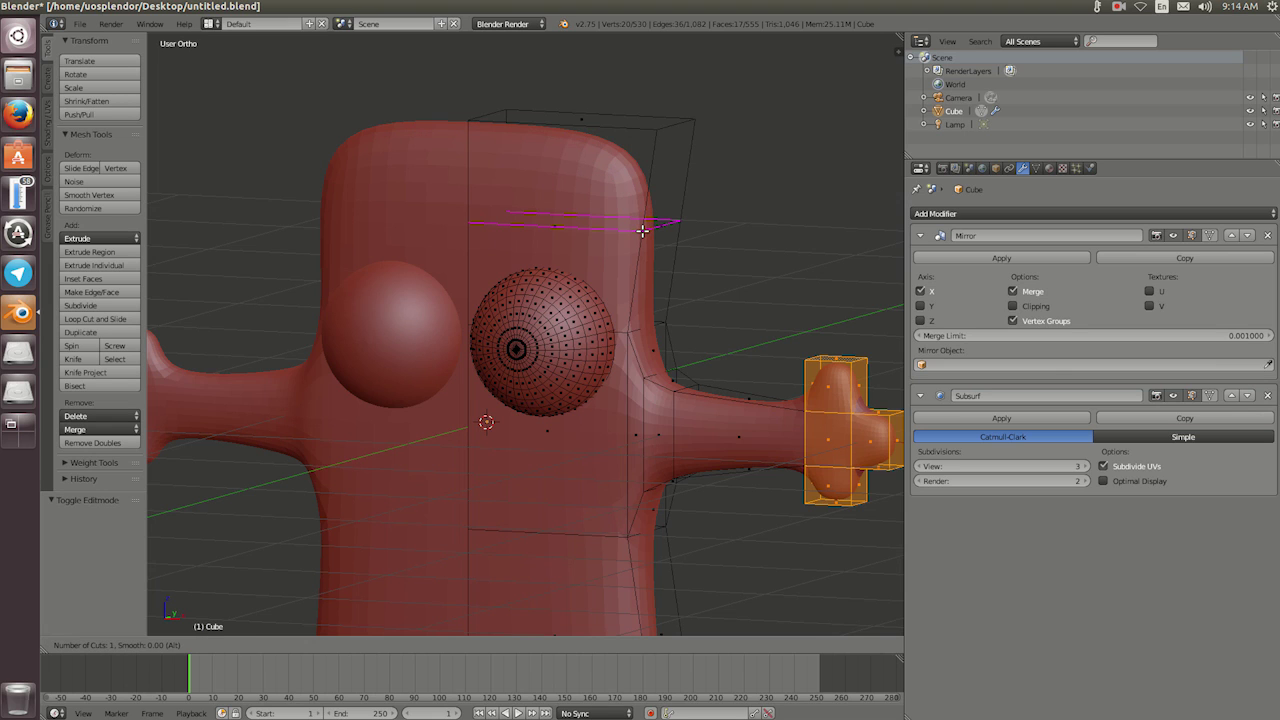
left_click(642, 230)
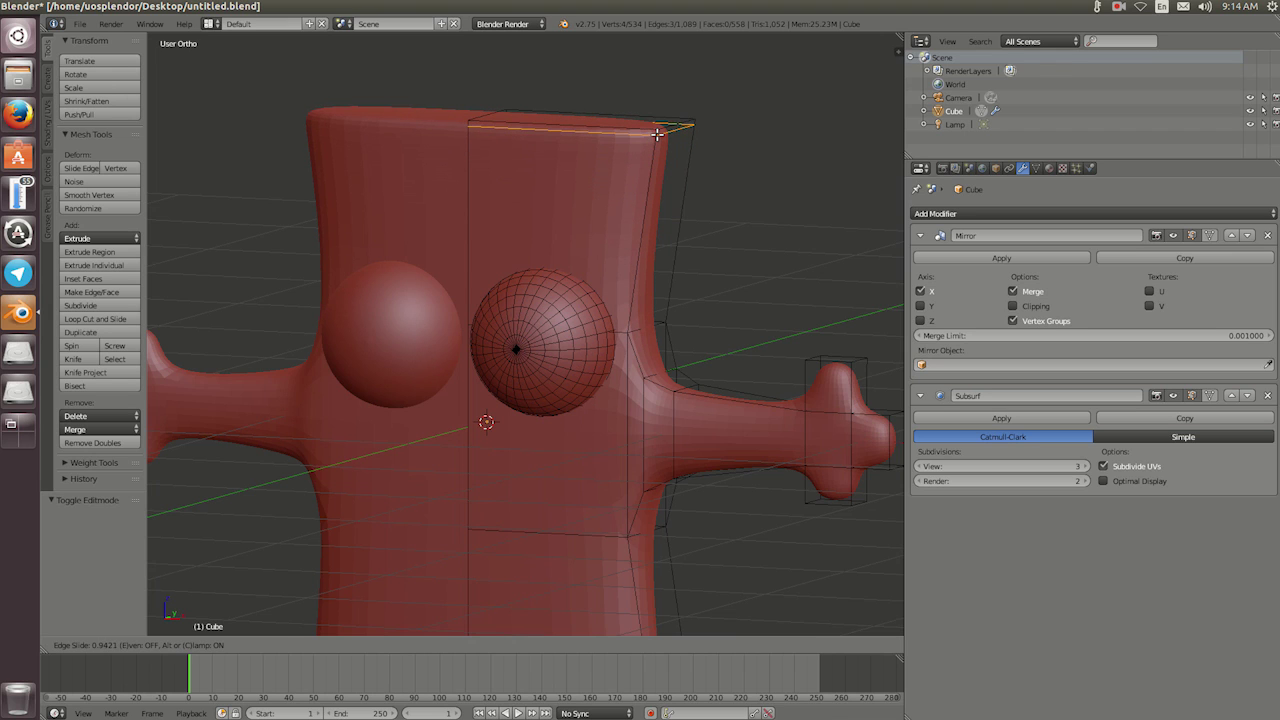
left_click(657, 133)
mouse_move(561, 236)
middle_mouse_down()
mouse_move(686, 286)
mouse_move(709, 277)
mouse_move(537, 266)
mouse_move(549, 286)
mouse_move(489, 263)
mouse_move(535, 241)
mouse_move(577, 255)
middle_mouse_up()
key("Tab")
Add an edge loop across the leg, slid down toward its bottom
scroll(600, 273, "down", 2)
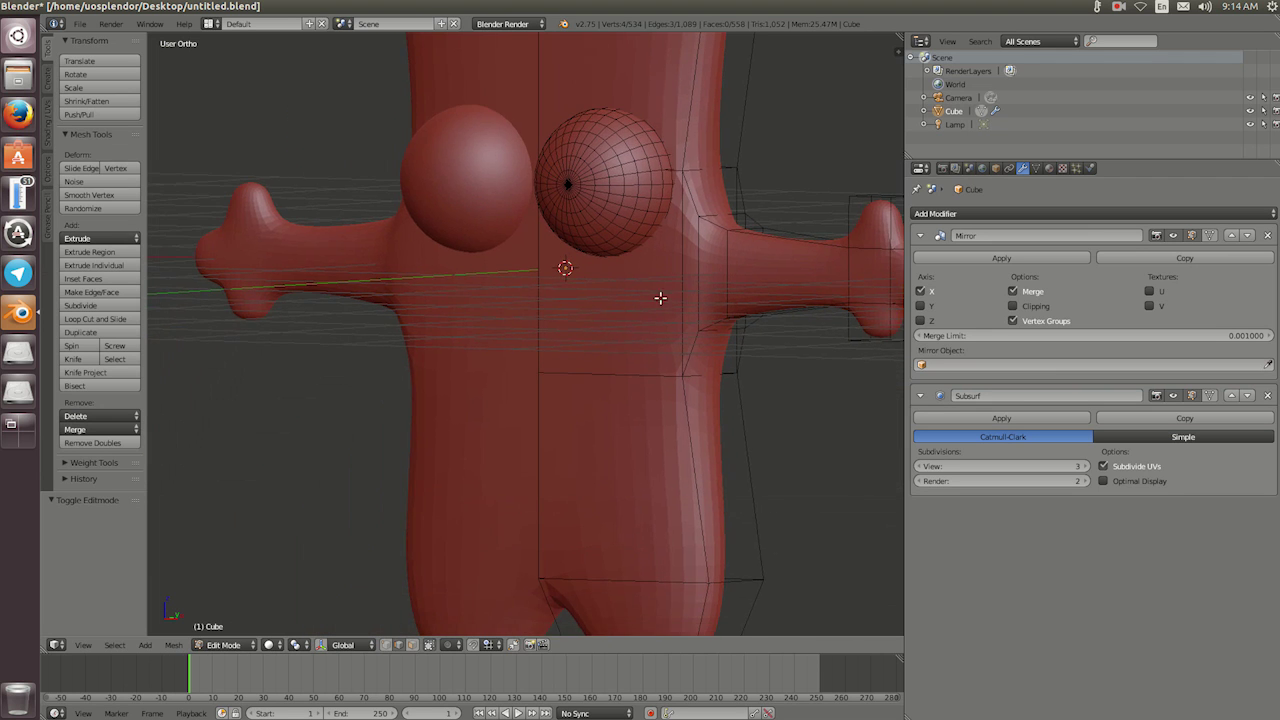
scroll(653, 262, "down", 4, "shift")
scroll(686, 363, "up", 1)
middle_click_drag(665, 361, 638, 350, "shift")
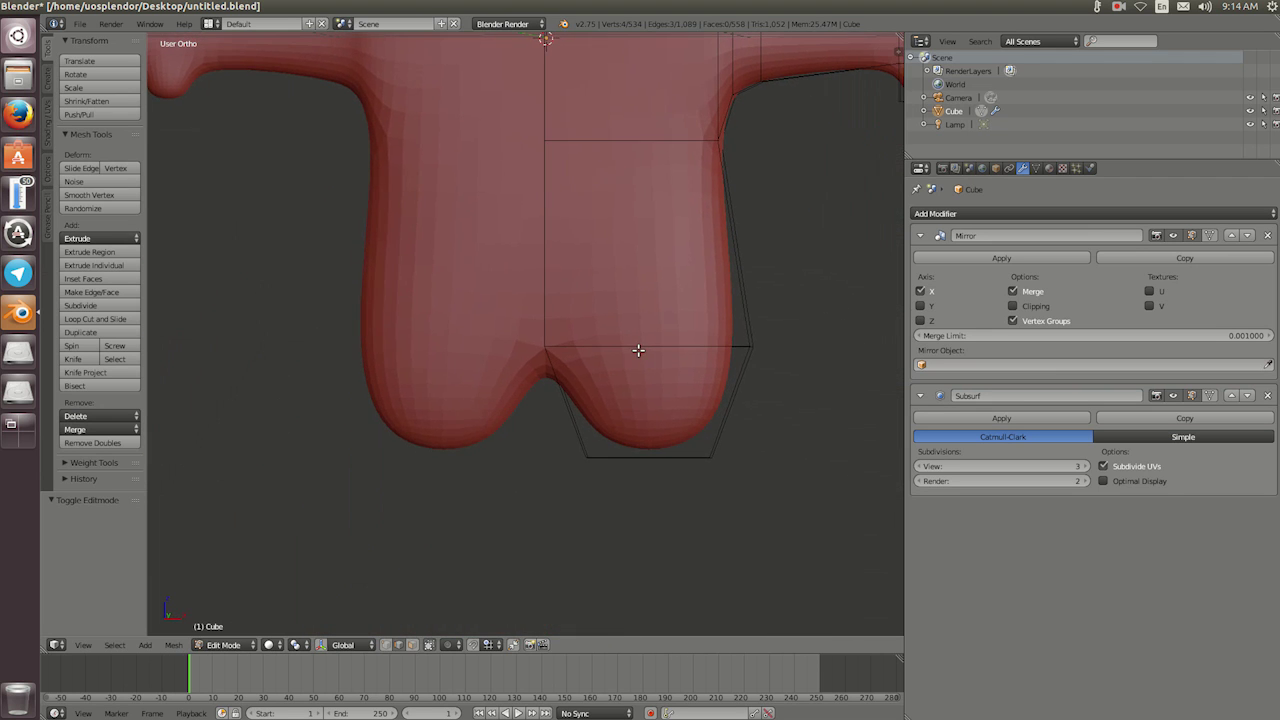
key("ctrl+r")
left_click(734, 388)
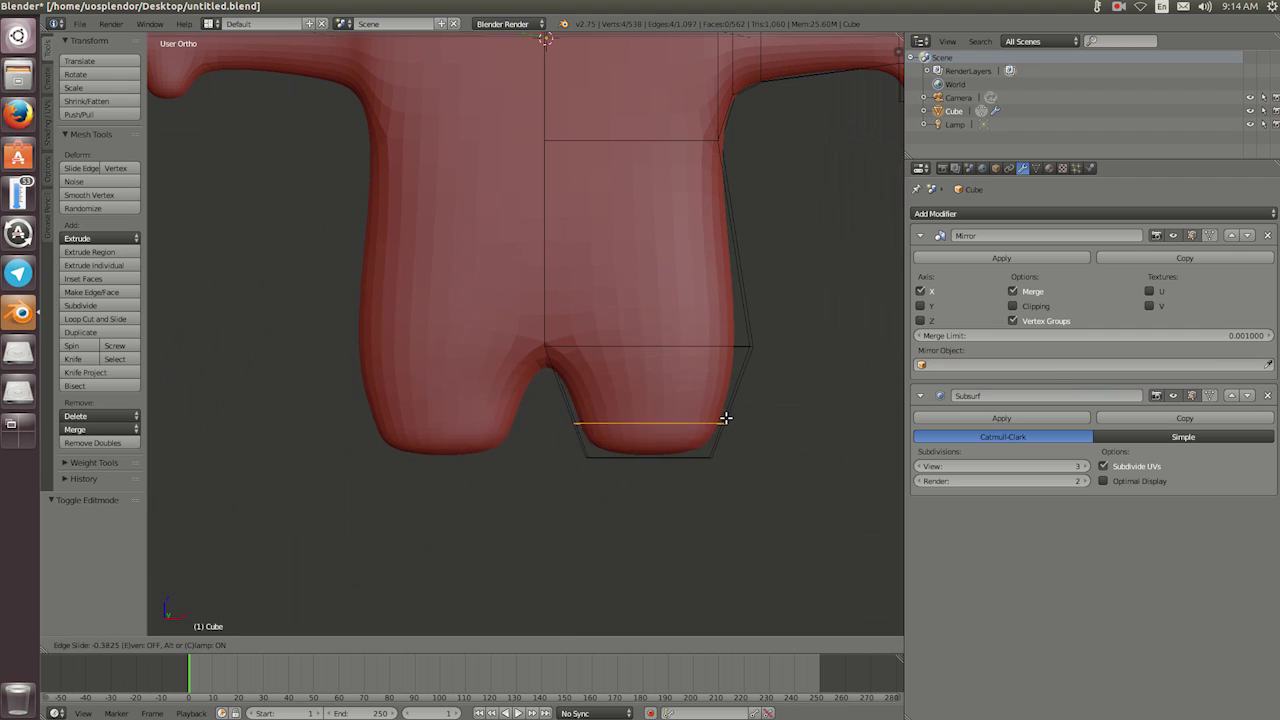
left_click(719, 444)
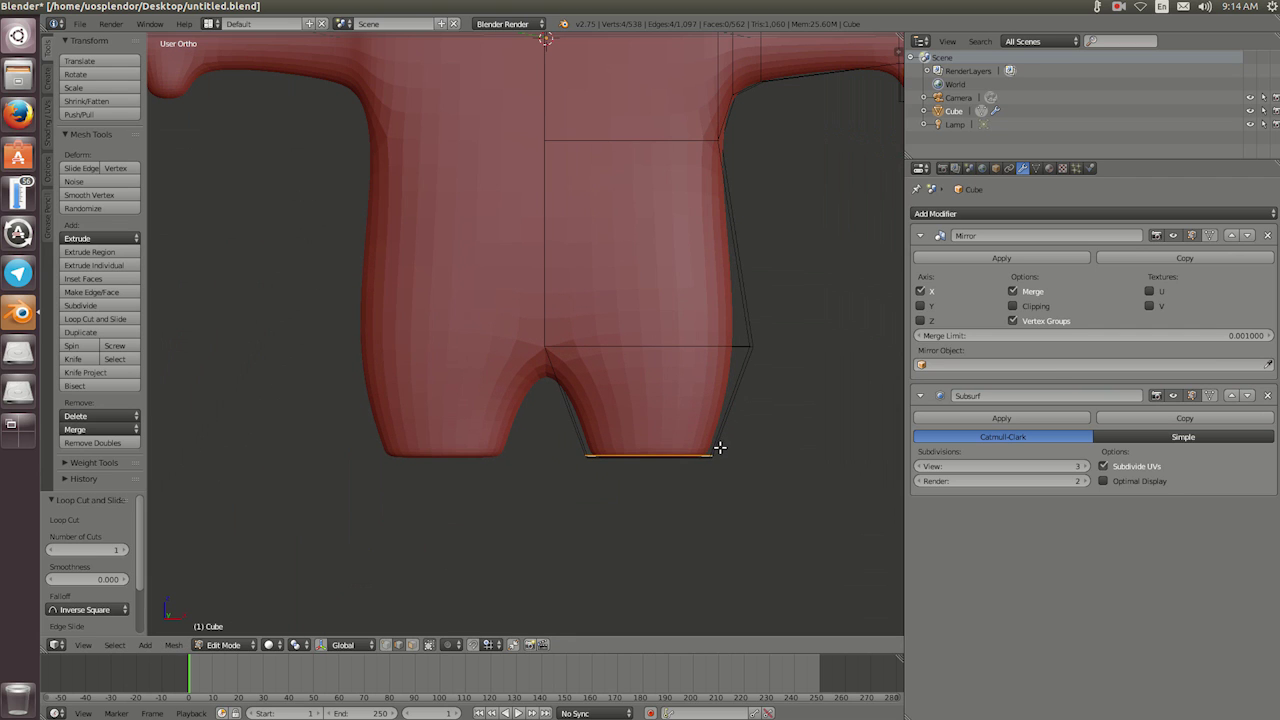
Add an edge loop around the lower torso
middle_click_drag(669, 228, 634, 237)
key("ctrl+r")
left_click(676, 258)
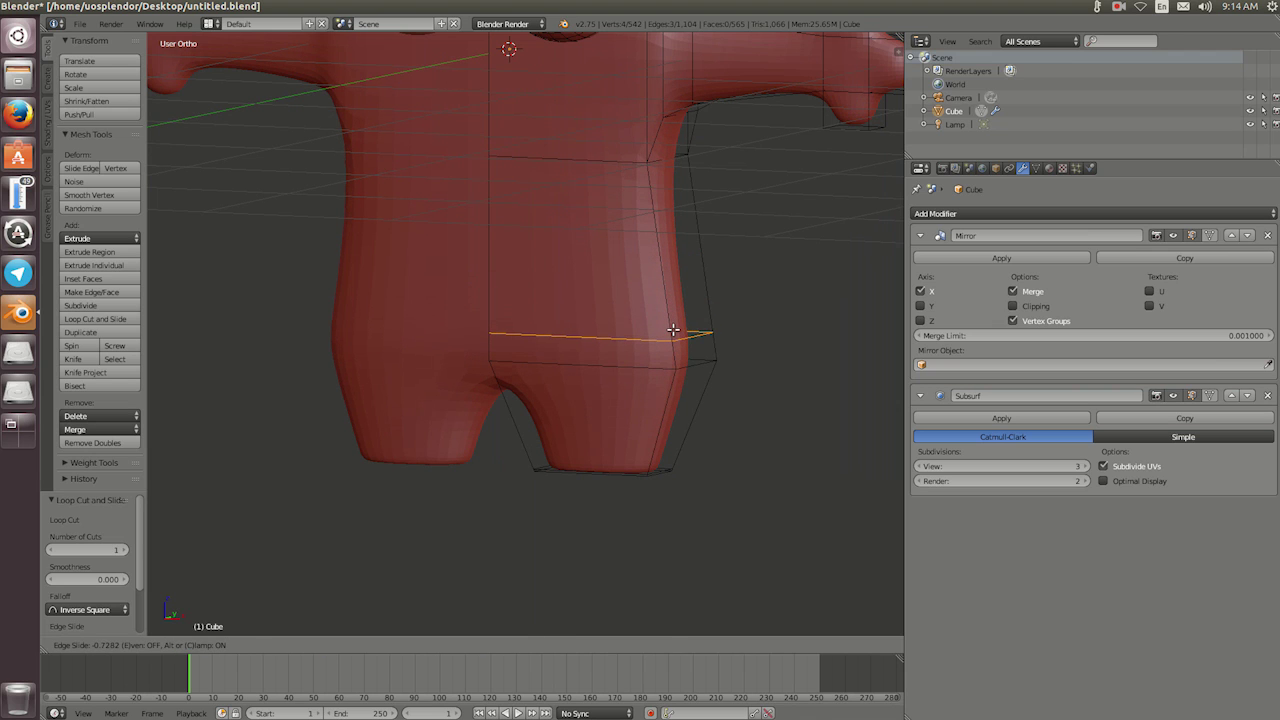
left_click(673, 330)
mouse_move(664, 238)
middle_mouse_down()
mouse_move(608, 234)
mouse_move(596, 212)
mouse_move(734, 311)
mouse_move(808, 246)
mouse_move(504, 276)
mouse_move(568, 283)
middle_mouse_up()
scroll(568, 283, "up", 1)
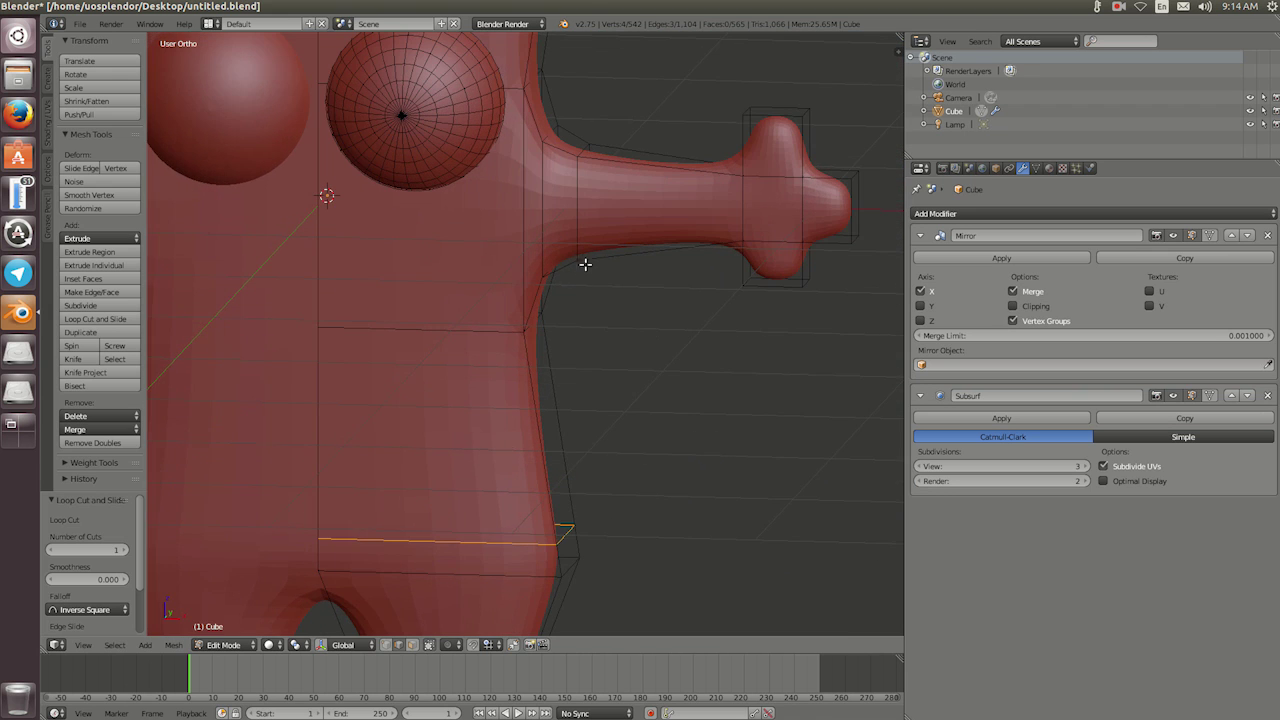
scroll(678, 218, "up", 1)
Add two edge loops across the arm, one near the hand and one near the shoulder
key("ctrl+r")
left_click(686, 140)
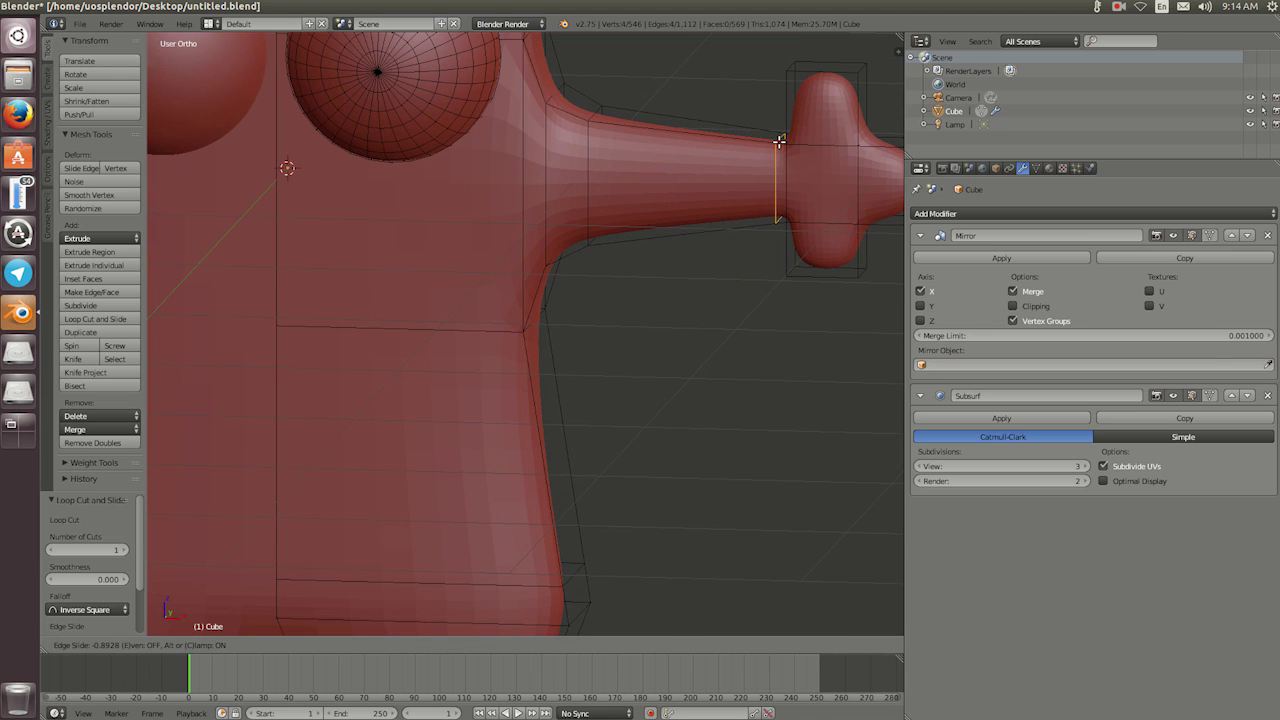
left_click(682, 167)
key("ctrl+r")
left_click(570, 122)
left_click(552, 119)
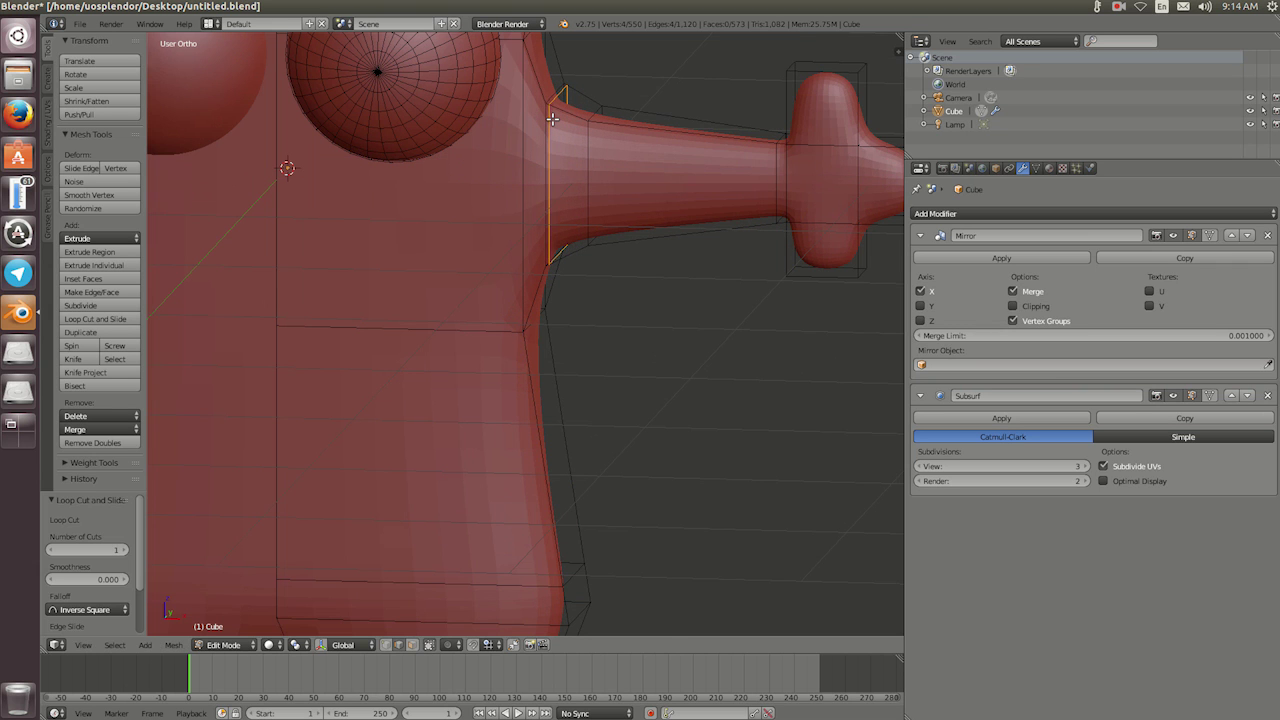
scroll(560, 206, "down", 4)
mouse_move(560, 206)
middle_mouse_down()
mouse_move(532, 215)
mouse_move(705, 297)
middle_mouse_up()
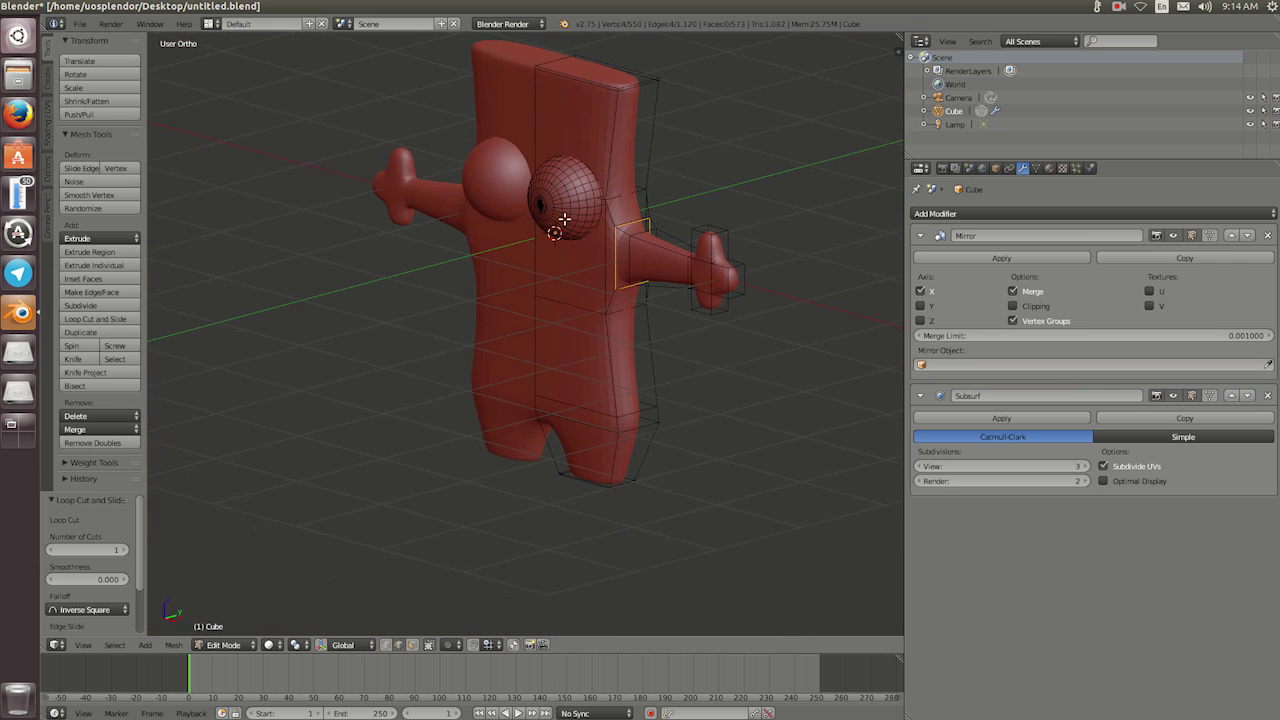
scroll(720, 262, "up", 2)
mouse_move(734, 229)
middle_mouse_down("shift")
mouse_move(620, 277)
mouse_move(650, 353)
middle_mouse_up("shift")
scroll(640, 273, "up", 1)
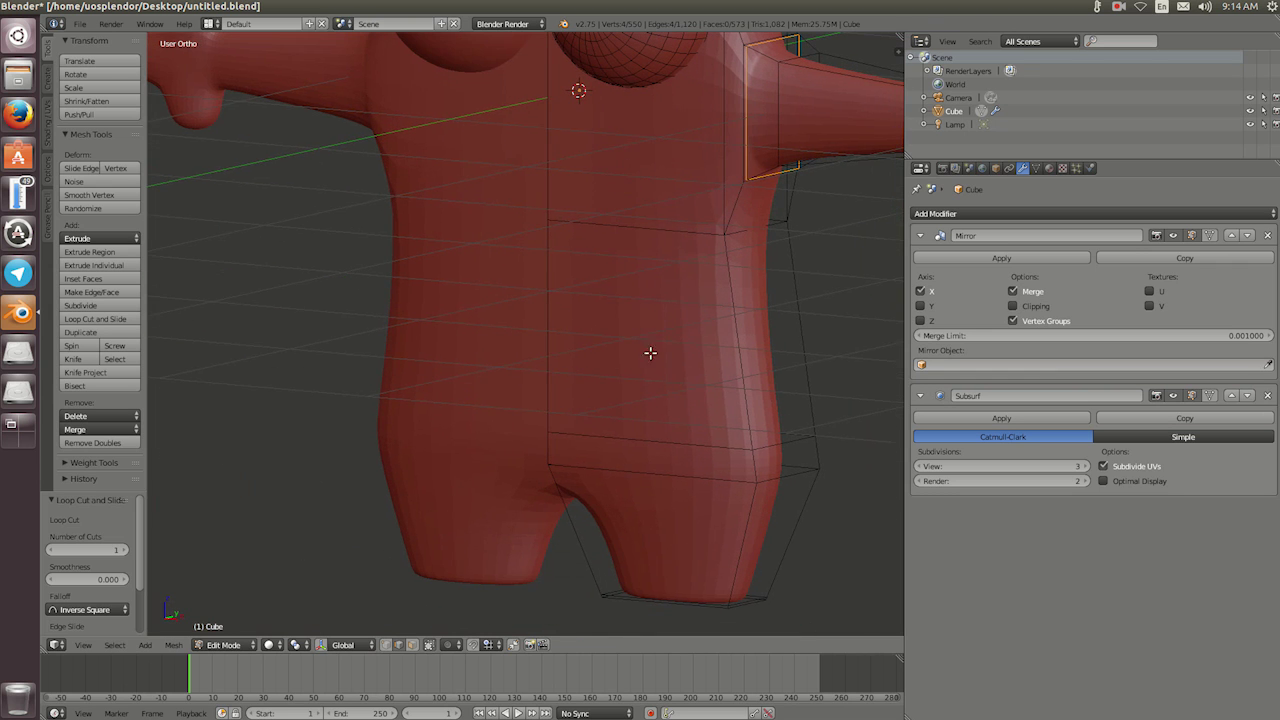
Select the front and side hip faces and extrude them in place into a strip
left_click(416, 646)
left_click(671, 462)
left_click(784, 463, "shift")
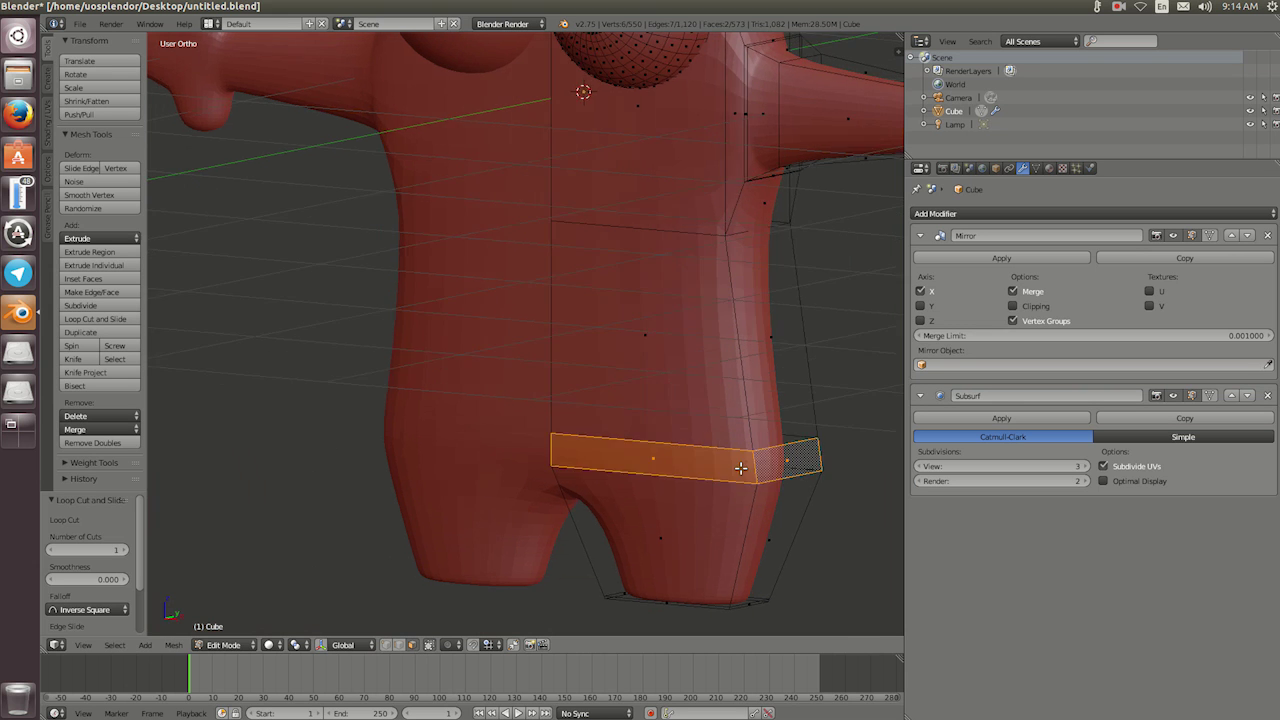
middle_click_drag(766, 458, 594, 458)
left_click(704, 469, "shift")
mouse_move(704, 469)
middle_mouse_down()
mouse_move(718, 437)
mouse_move(659, 434)
middle_mouse_up()
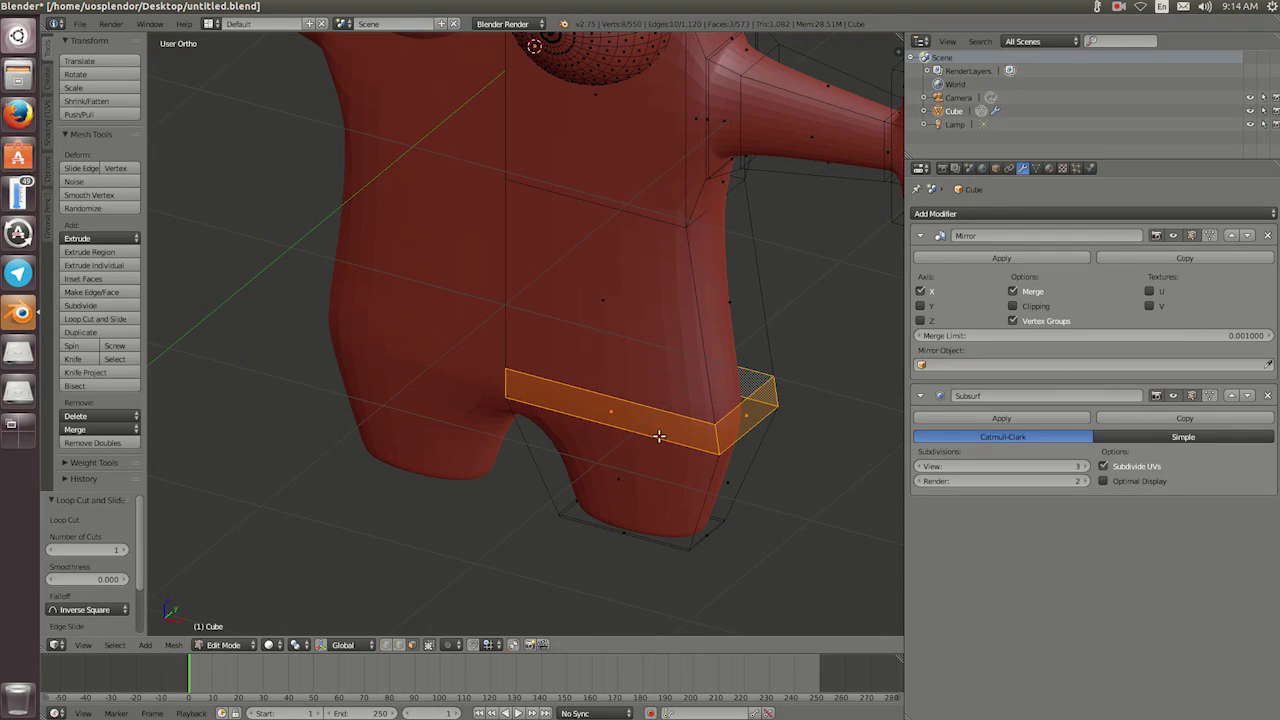
key("e")
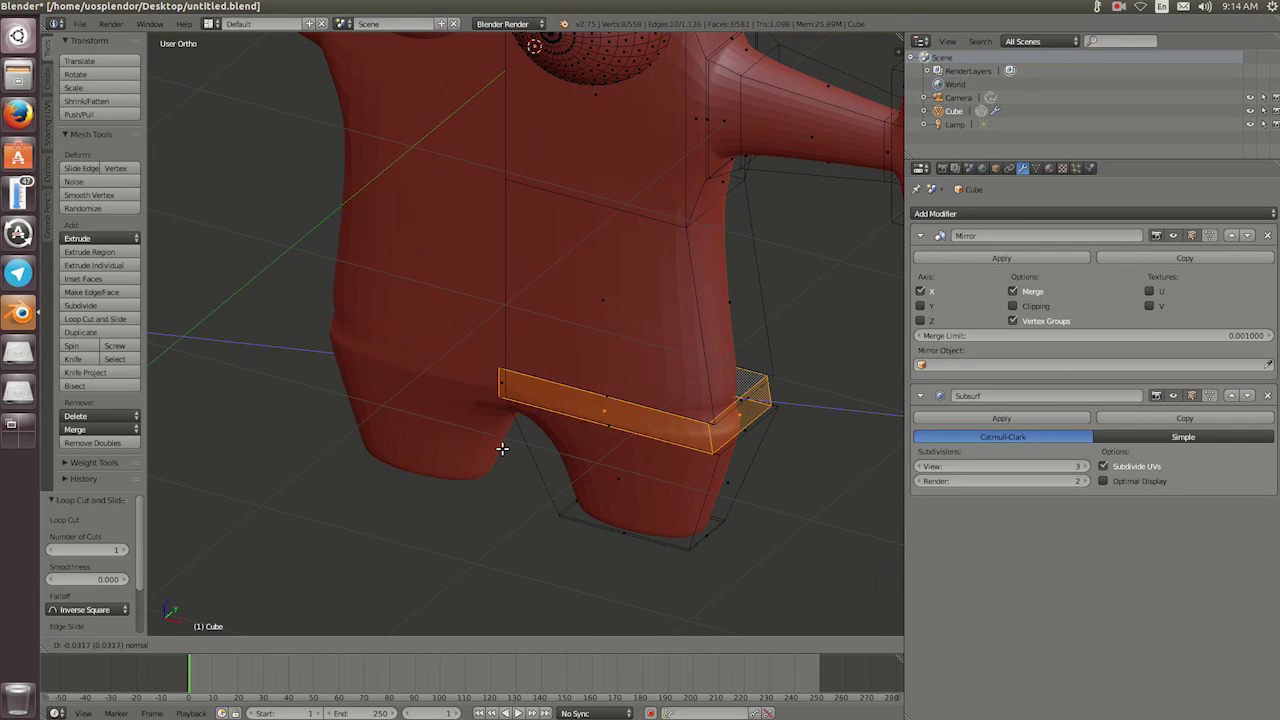
right_click(502, 449)
Scale the extruded belt strip along its normals by 0.082 with Alt+S
middle_click_drag(680, 436, 668, 449)
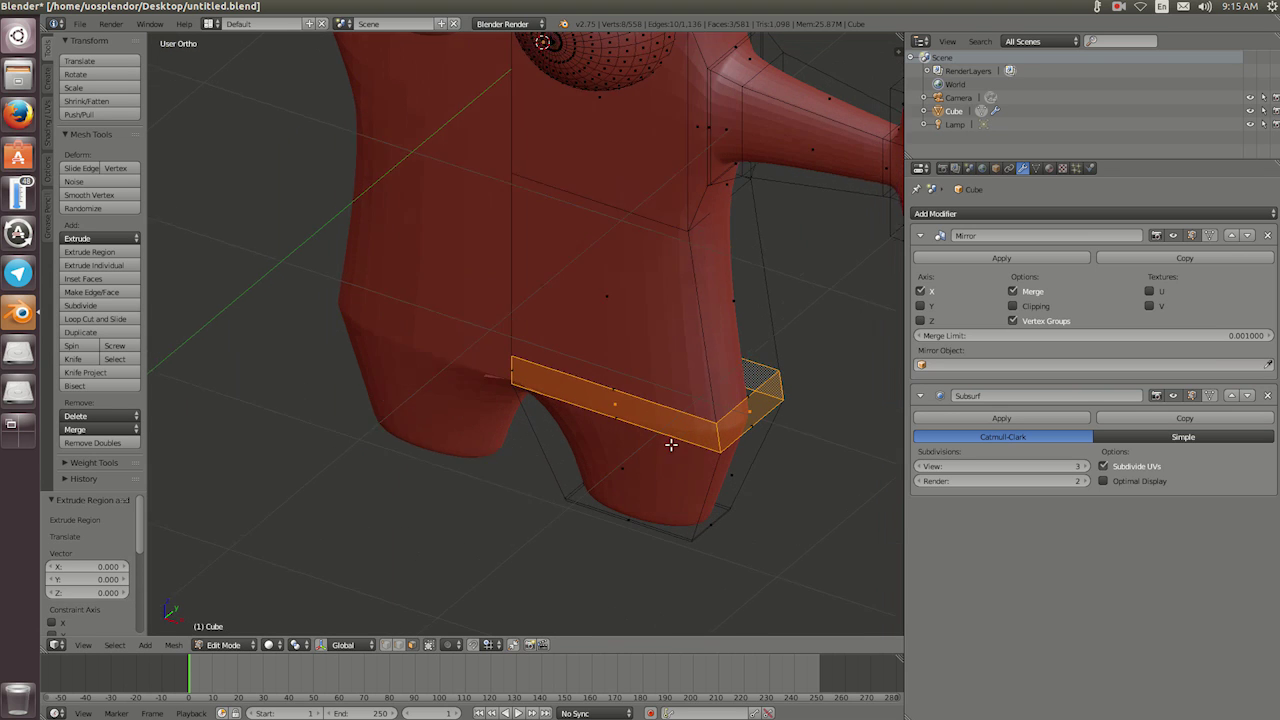
middle_click_drag(639, 507, 656, 503)
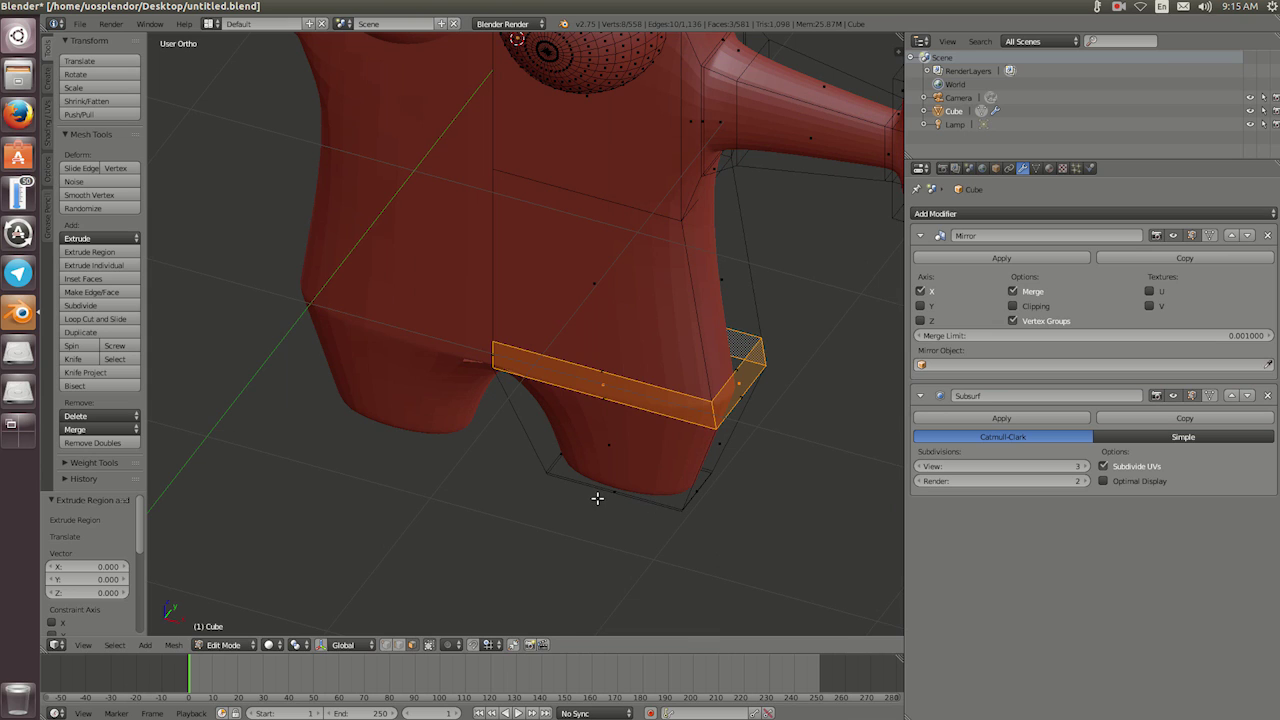
key("alt+s")
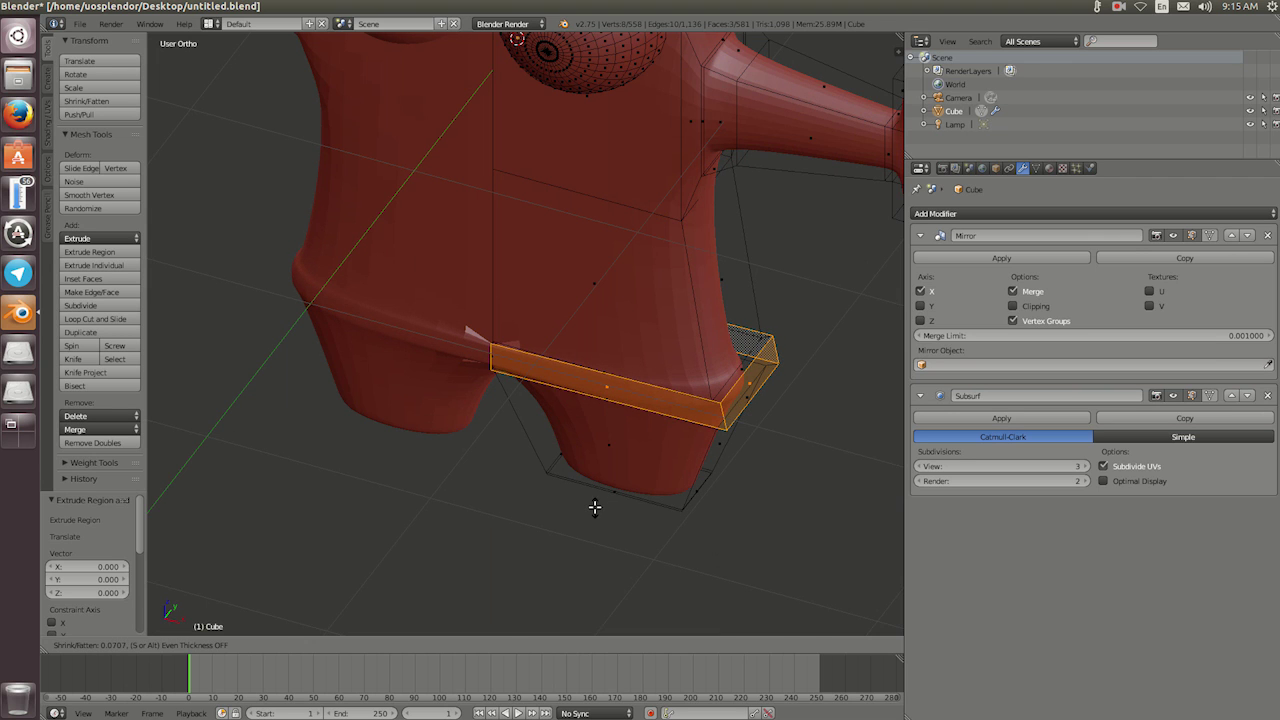
left_click(595, 507)
Select the belt strip's bottom face and move it slightly along Y
middle_click_drag(580, 446, 594, 466)
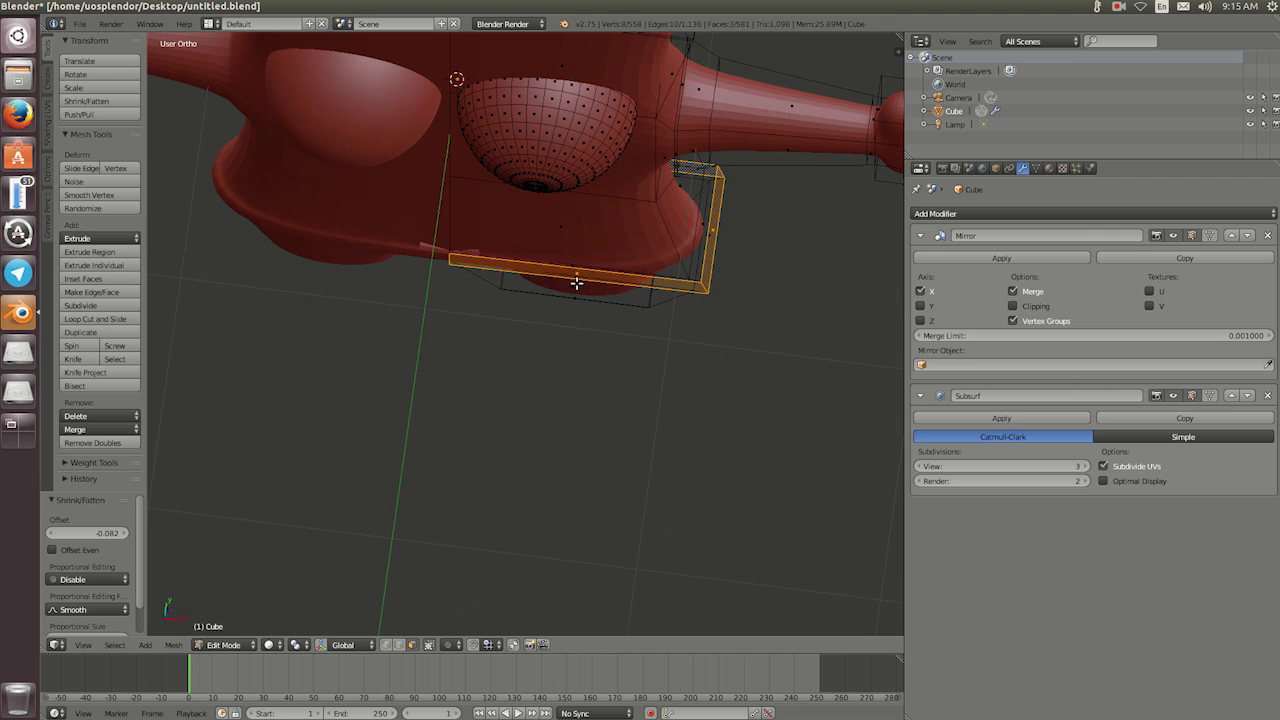
right_click(577, 275)
middle_click_drag(557, 343, 457, 407)
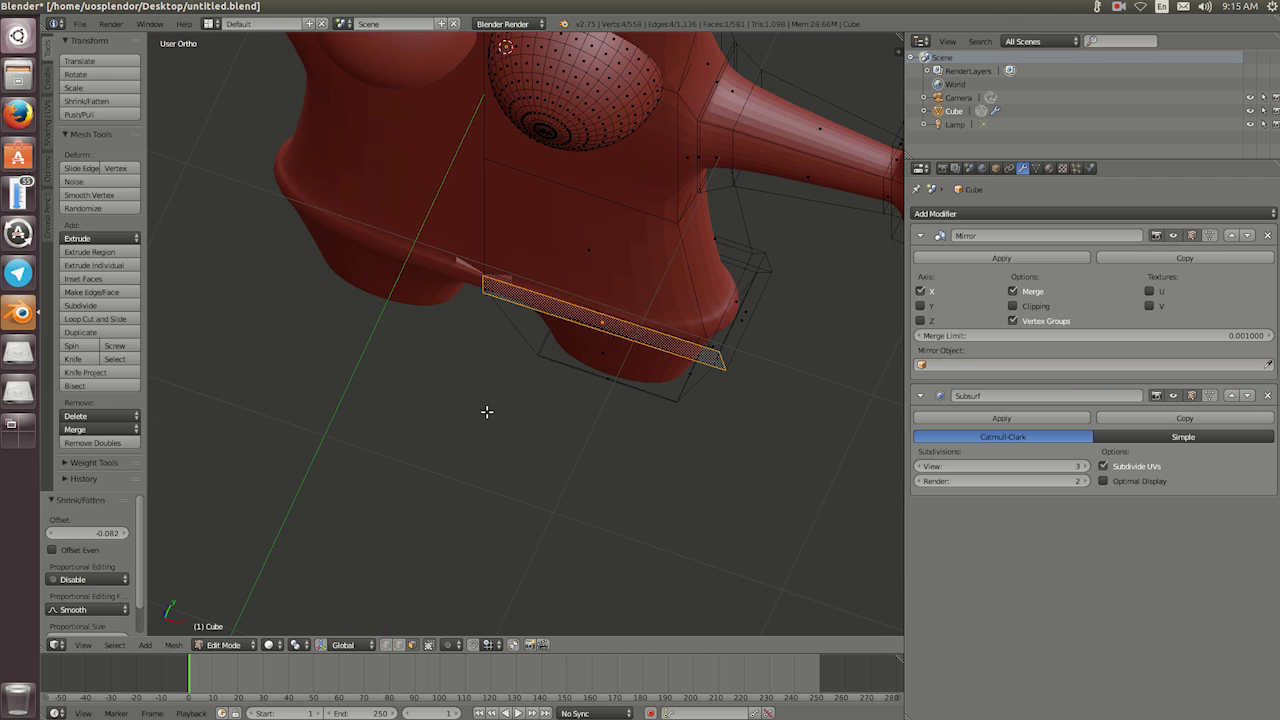
key("g")
key("y")
left_click(485, 416)
Reposition the strip along global Y again, ending 0.043 from its start
mouse_move(620, 398)
middle_mouse_down()
mouse_move(533, 399)
mouse_move(645, 474)
middle_mouse_up()
mouse_move(742, 487)
middle_mouse_down()
mouse_move(603, 443)
mouse_move(665, 521)
mouse_move(619, 476)
middle_mouse_up()
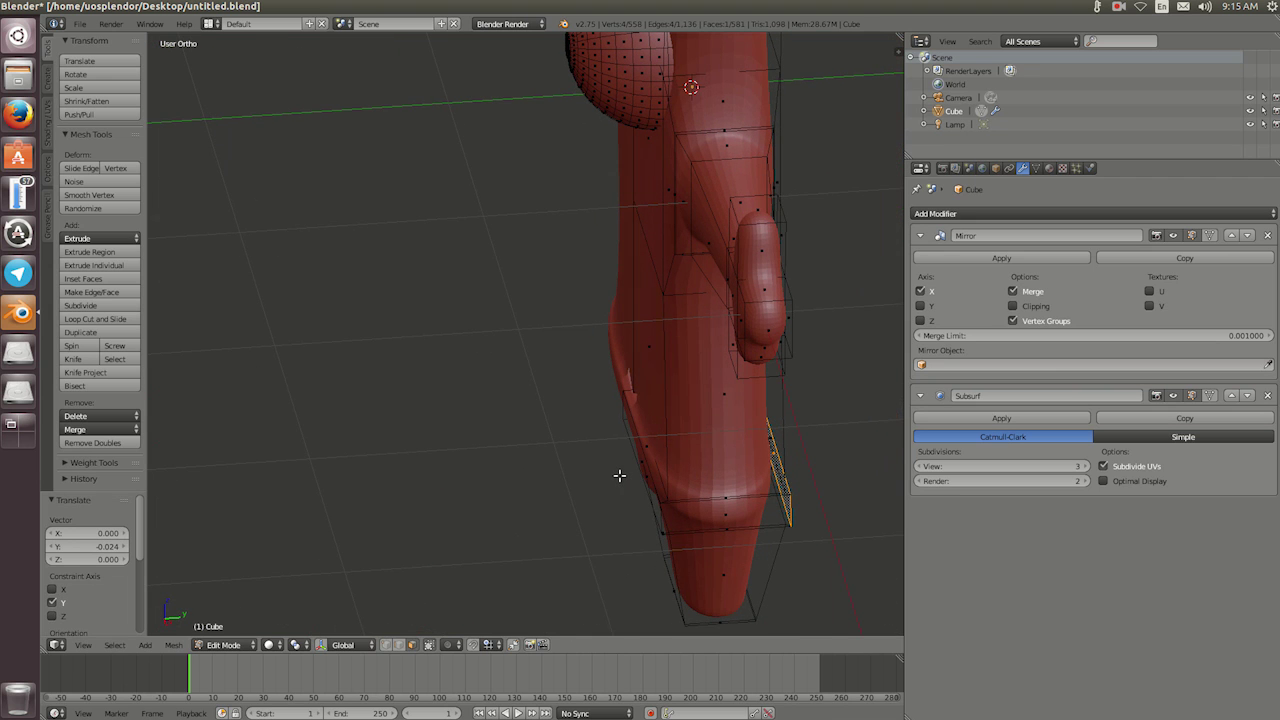
key("g")
key("y")
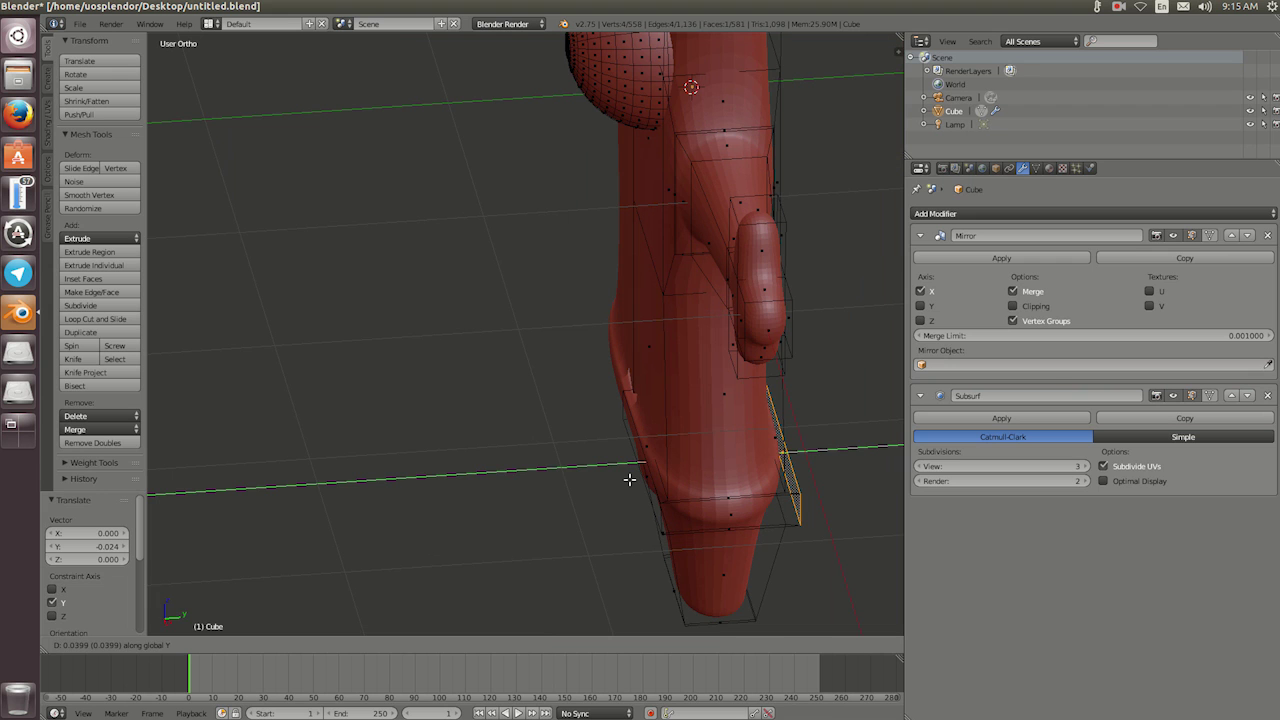
left_click(629, 480)
middle_click_drag(614, 466, 720, 443)
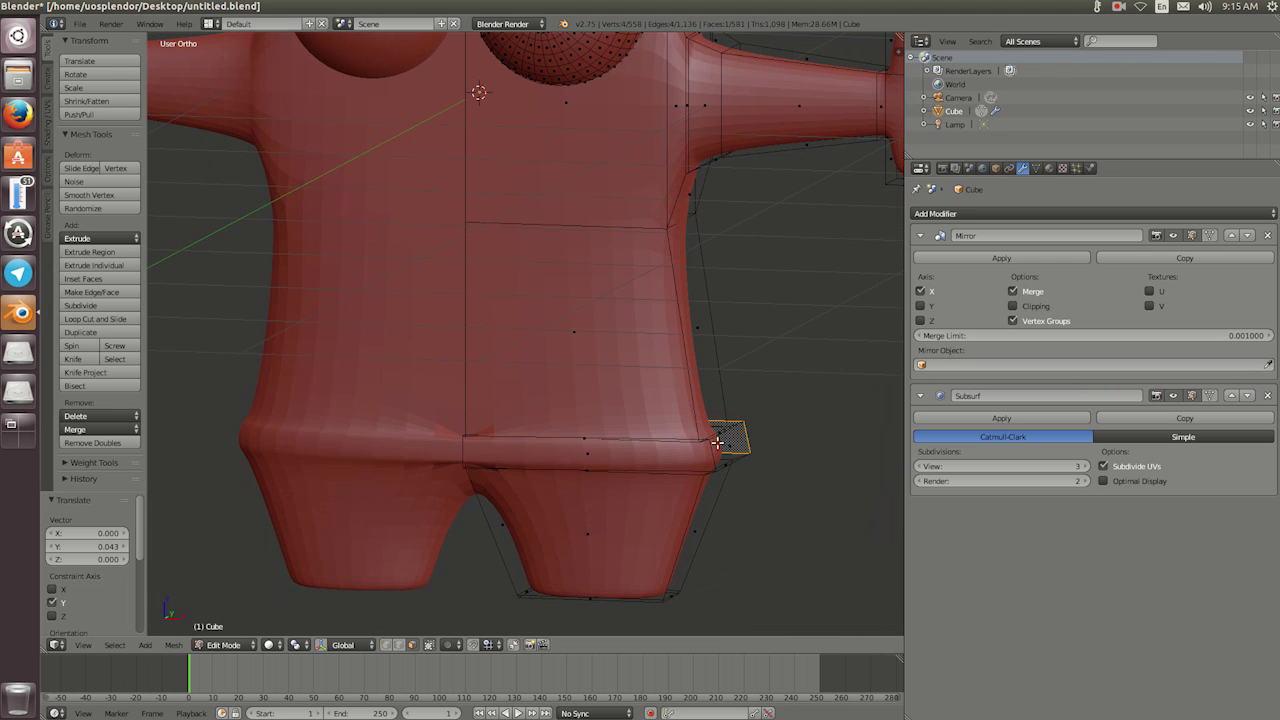
mouse_move(647, 461)
middle_mouse_down()
mouse_move(580, 491)
mouse_move(646, 426)
mouse_move(635, 421)
middle_mouse_up()
Zoom to the leg junction and delete the stray edge there
scroll(497, 443, "up", 2)
scroll(583, 389, "up", 2)
scroll(580, 491, "up", 2)
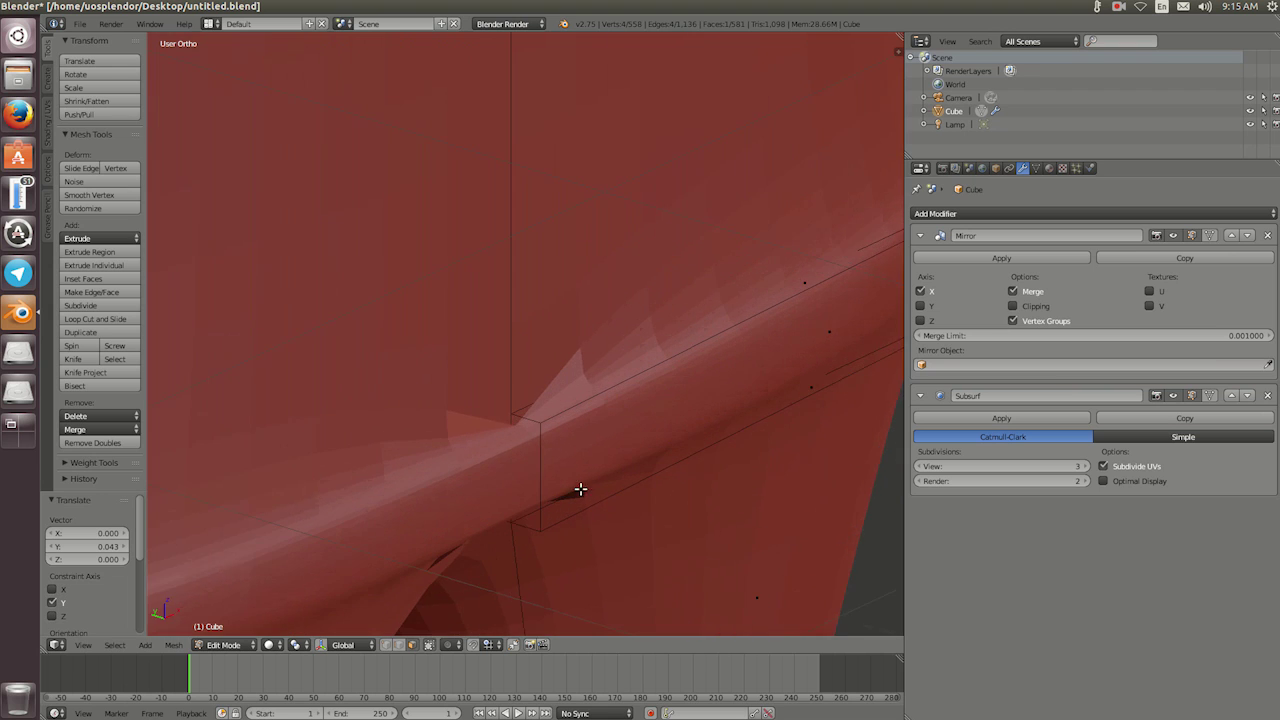
scroll(522, 371, "up", 2)
middle_click_drag(522, 371, 563, 357)
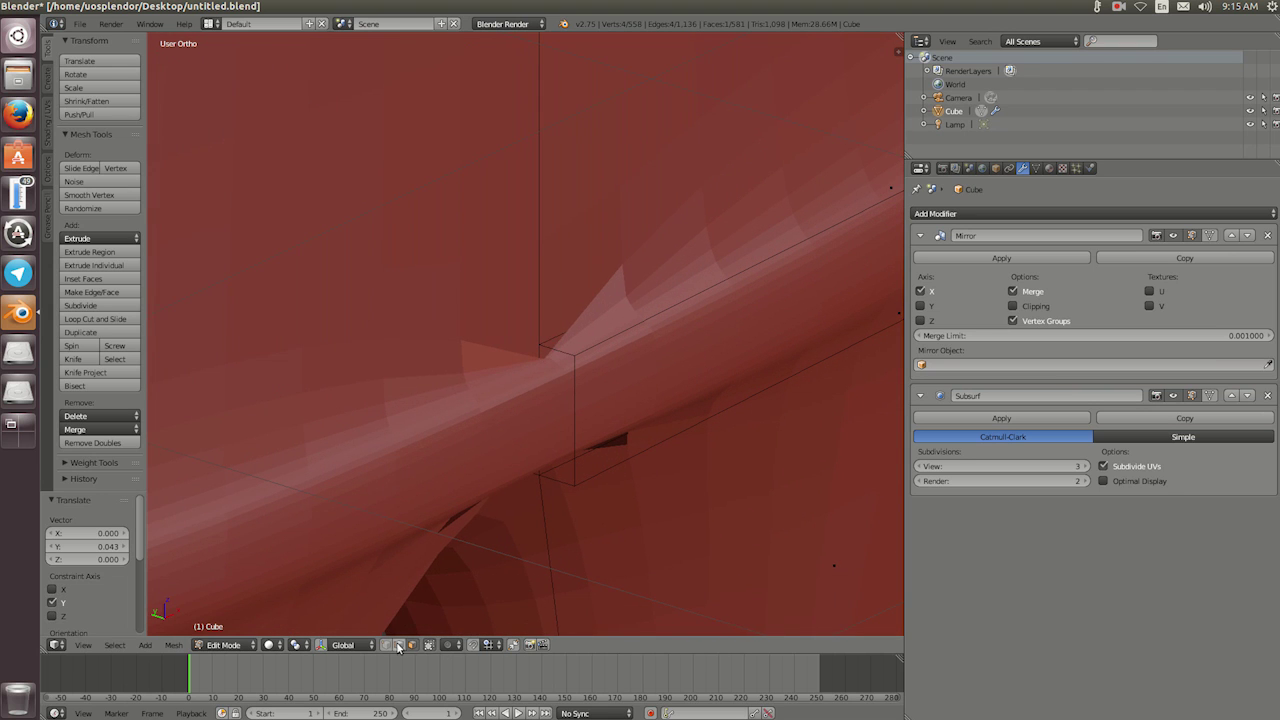
mouse_move(606, 468)
middle_mouse_down()
mouse_move(577, 449)
mouse_move(608, 308)
middle_mouse_up()
right_click(561, 362)
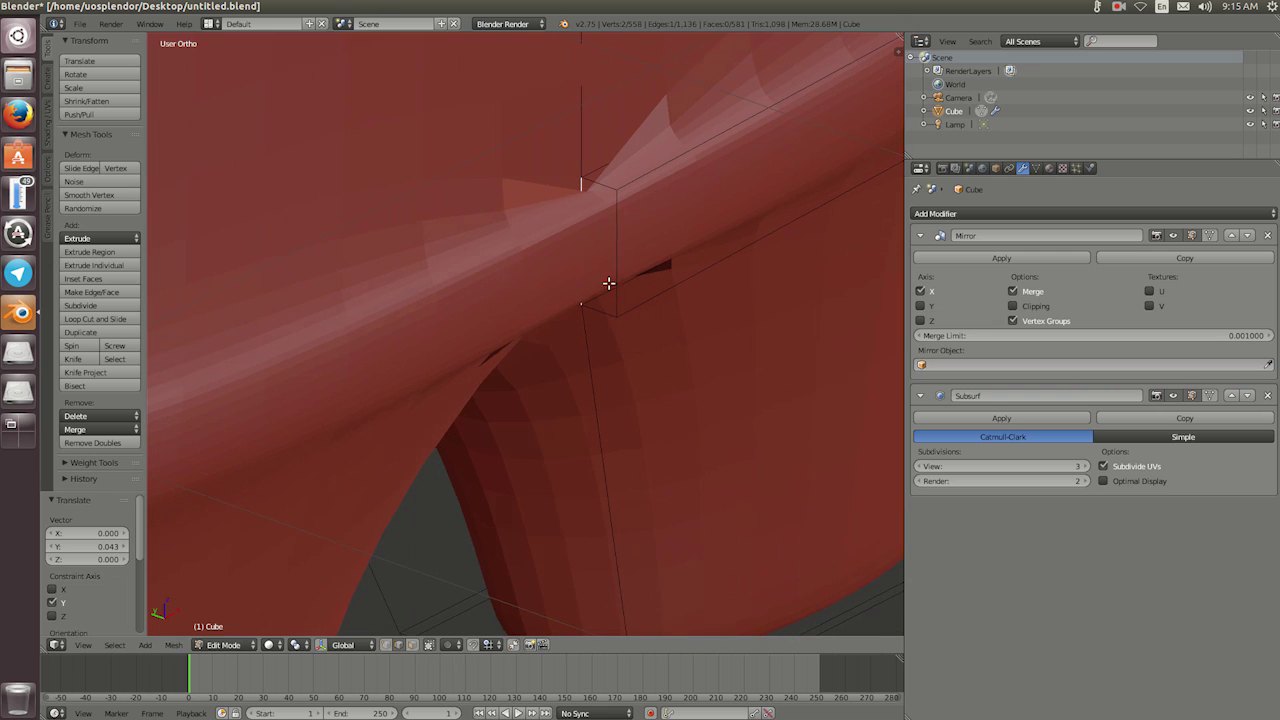
key("x")
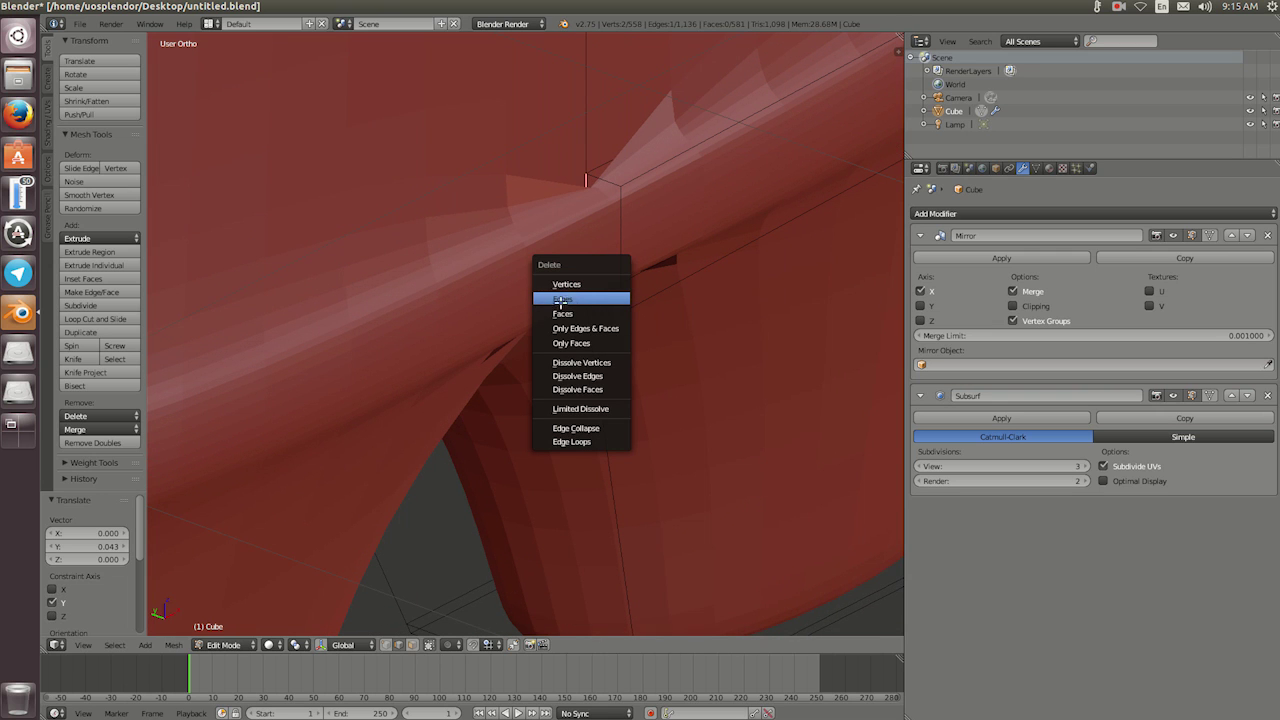
left_click(582, 300)
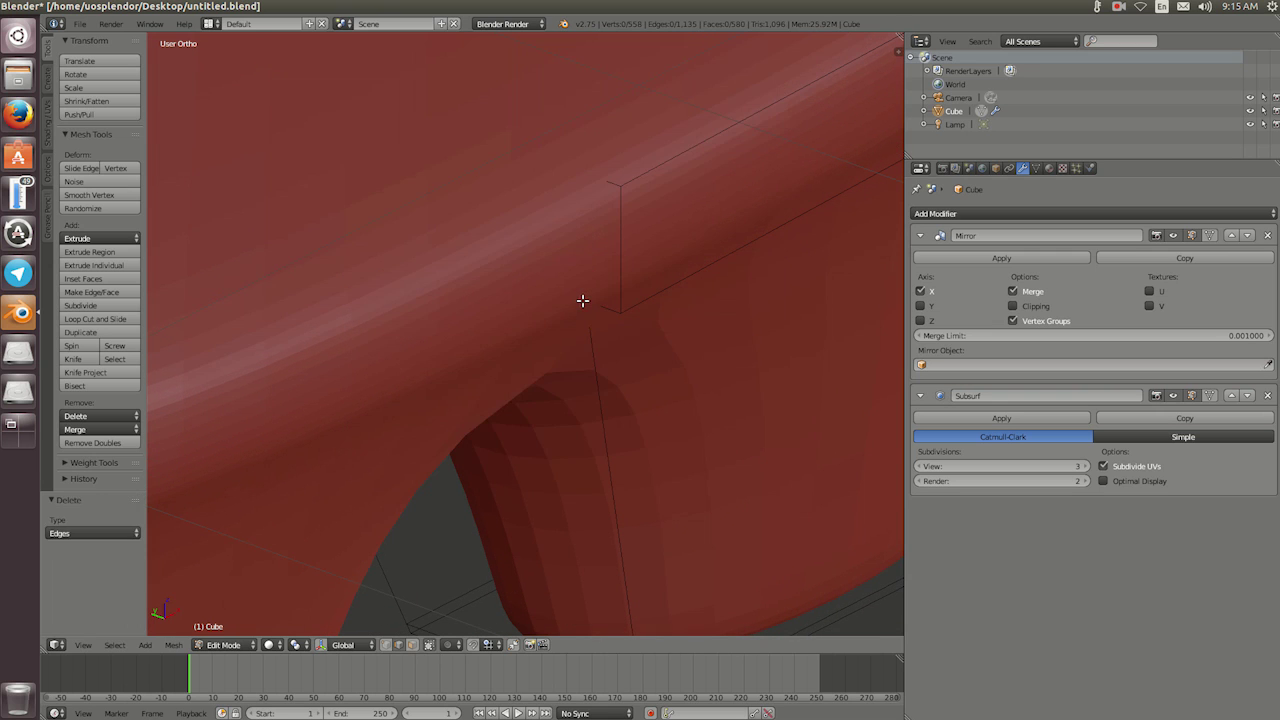
In wireframe view, delete the leftover vertical edge on the belt rim, then restore solid shading
scroll(582, 300, "down", 5)
mouse_move(563, 303)
middle_mouse_down()
mouse_move(649, 323)
mouse_move(454, 323)
middle_mouse_up()
scroll(658, 373, "up", 4)
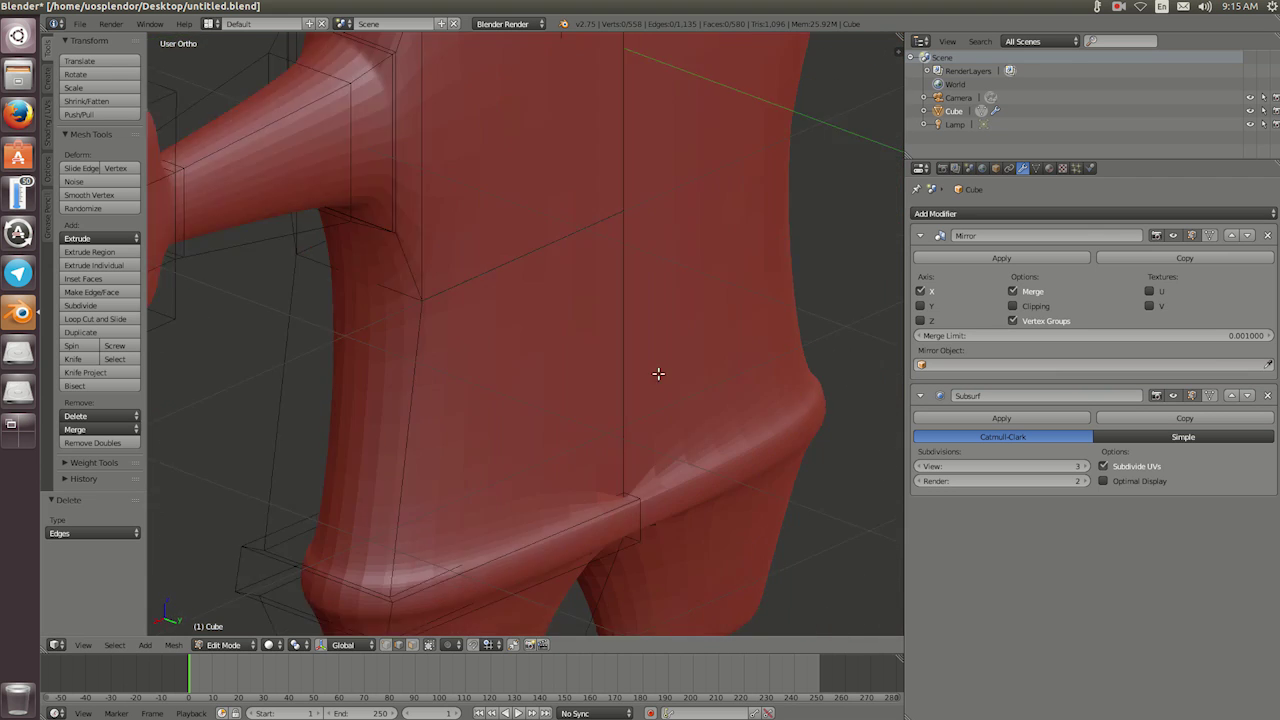
scroll(658, 373, "up", 1)
scroll(583, 420, "up", 3)
scroll(658, 397, "up", 2)
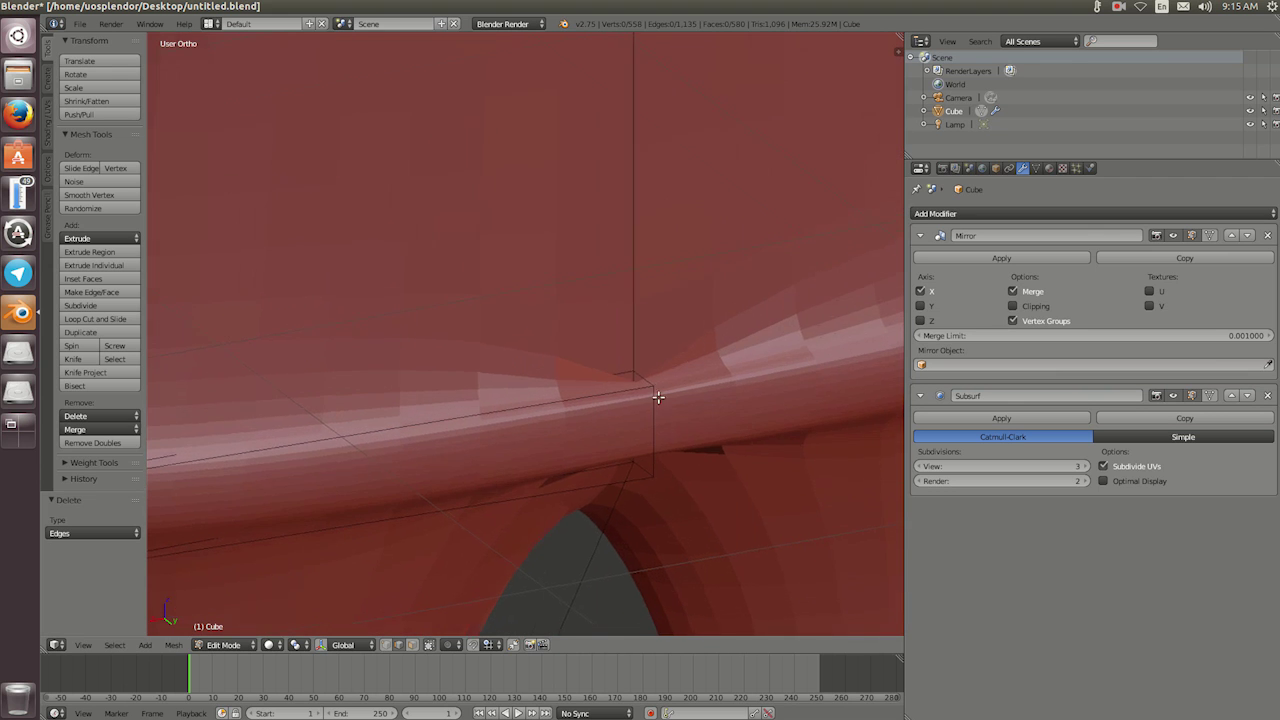
middle_click_drag(658, 397, 634, 357, "shift")
scroll(651, 397, "up", 1)
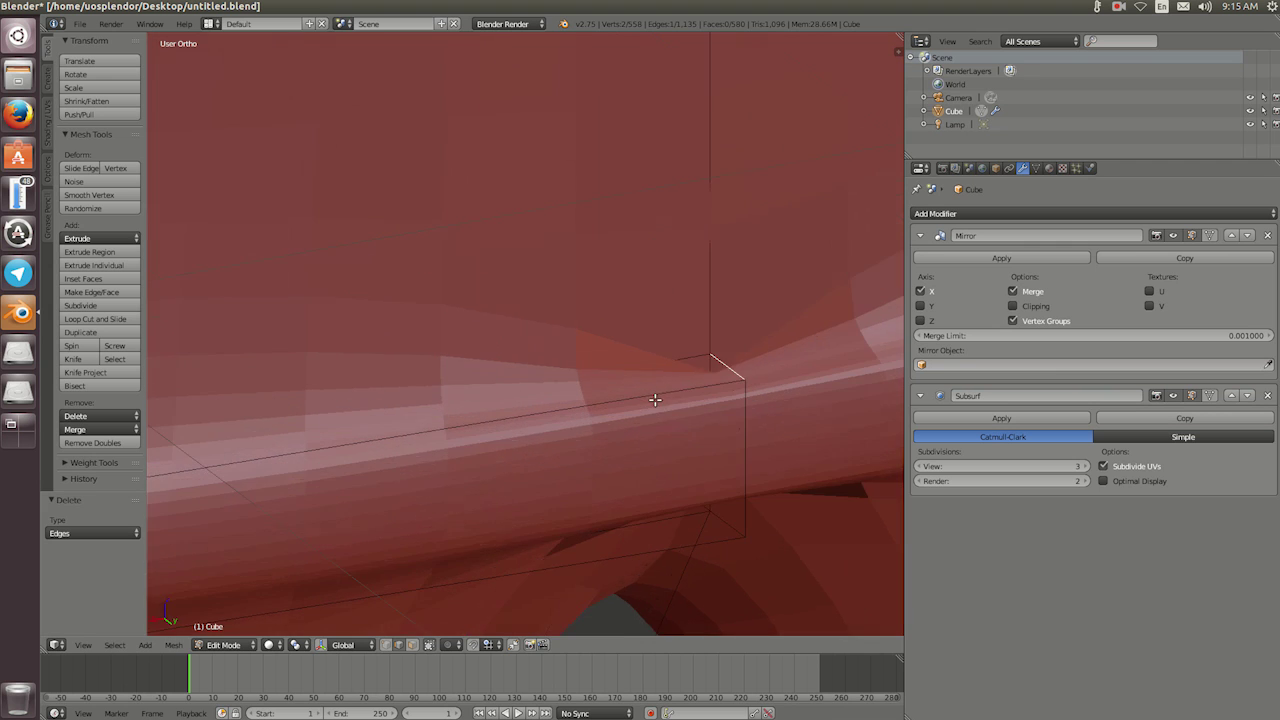
scroll(677, 397, "up", 1)
scroll(708, 414, "up", 2)
scroll(518, 253, "down", 2)
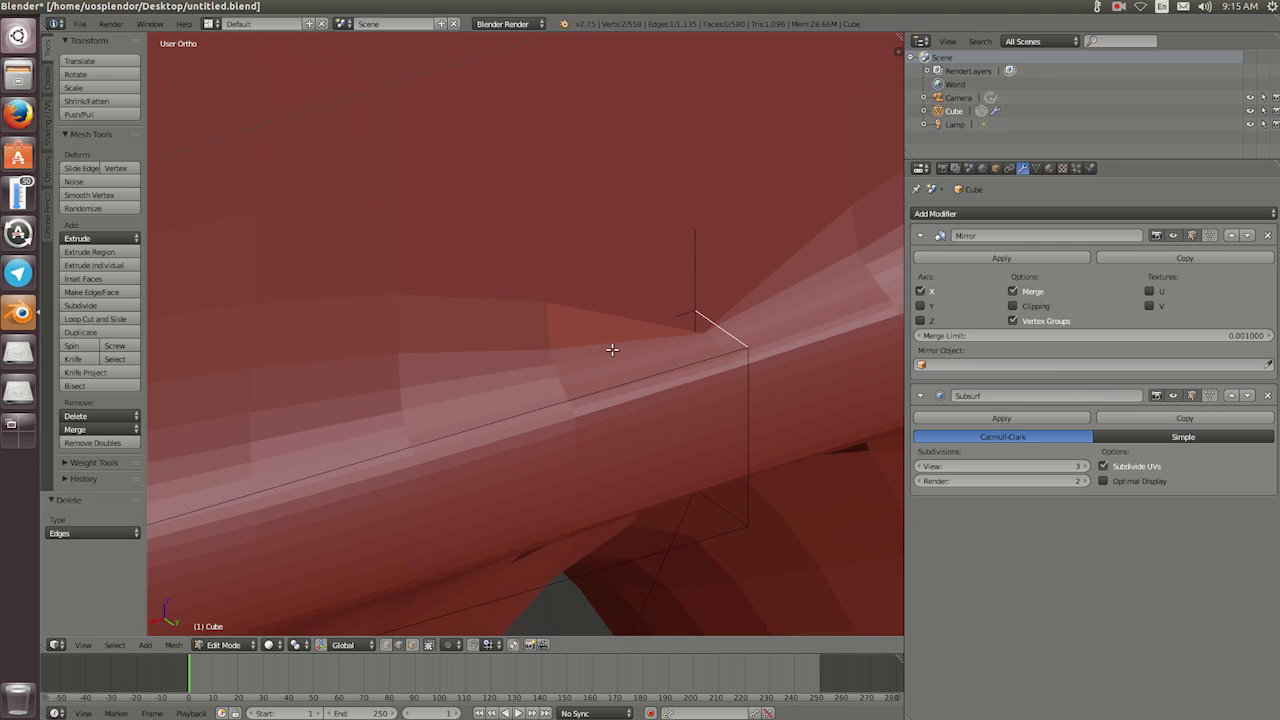
key("z")
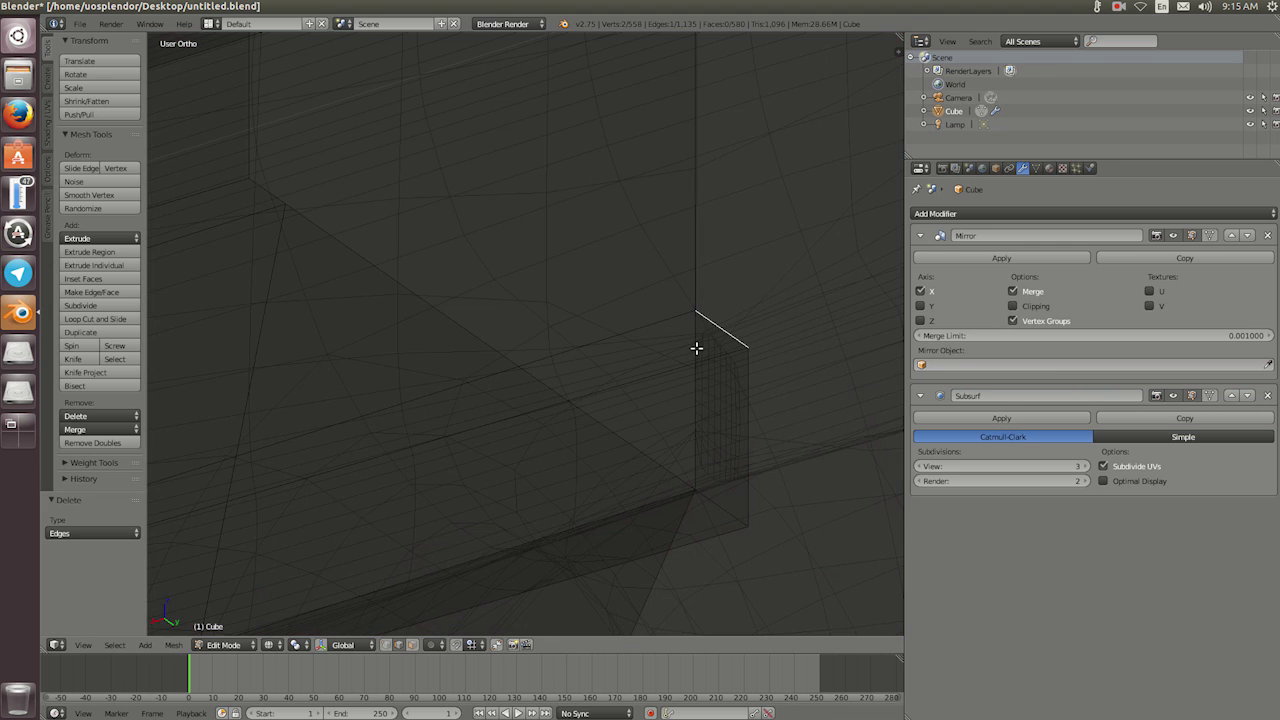
right_click(696, 348)
key("x")
left_click(696, 349)
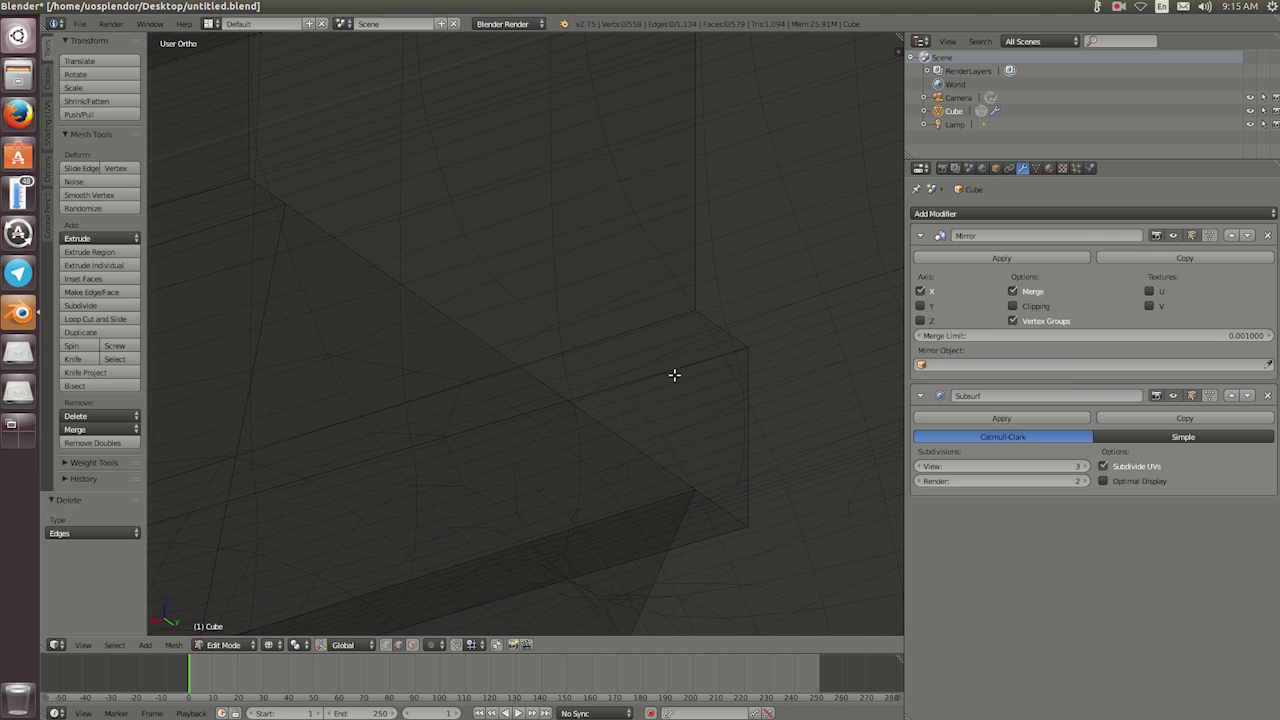
key("z")
scroll(650, 380, "down", 4)
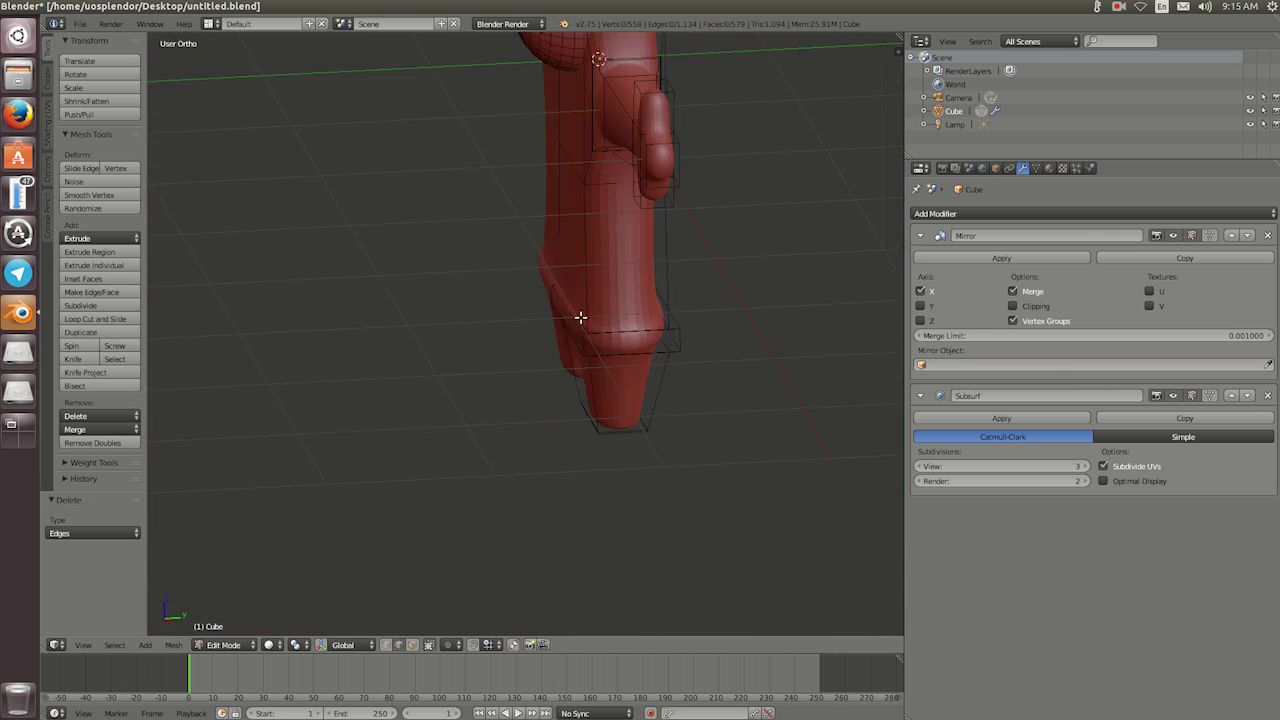
scroll(693, 307, "up", 2)
middle_click_drag(693, 307, 631, 431, "shift")
scroll(623, 434, "up", 2)
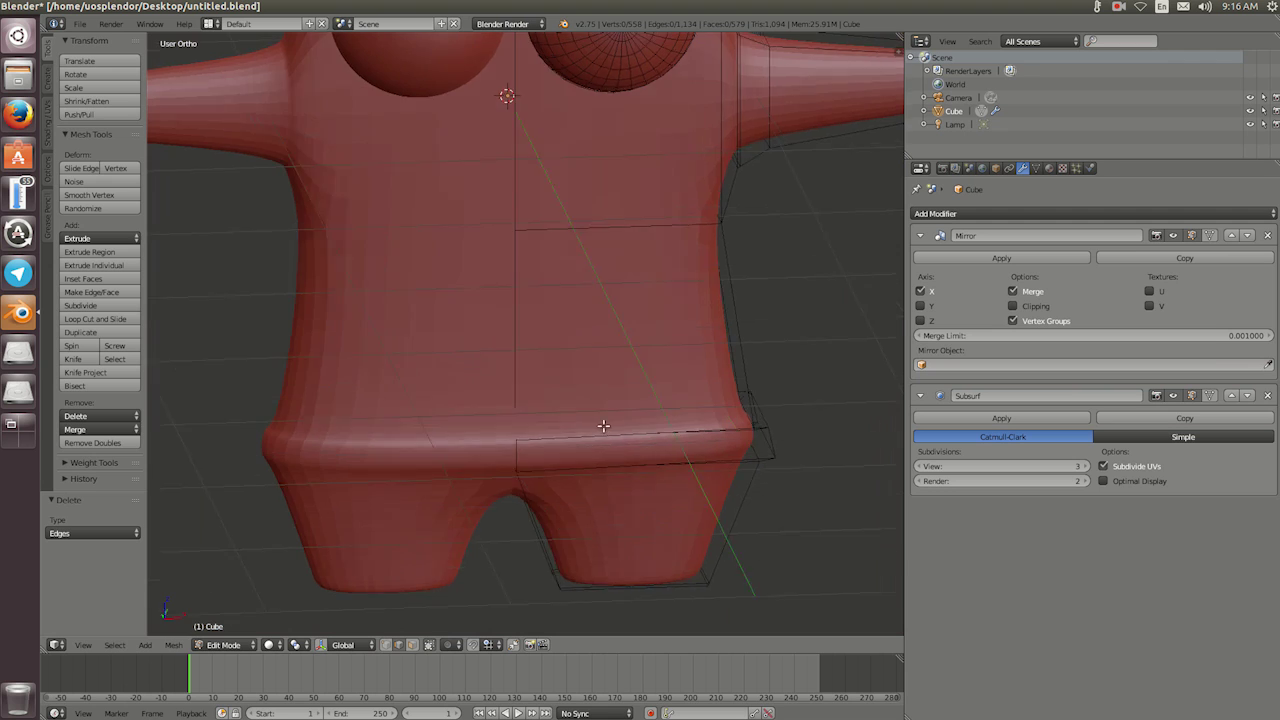
Add a loop cut around the body near the top of the belt
scroll(590, 425, "up", 1)
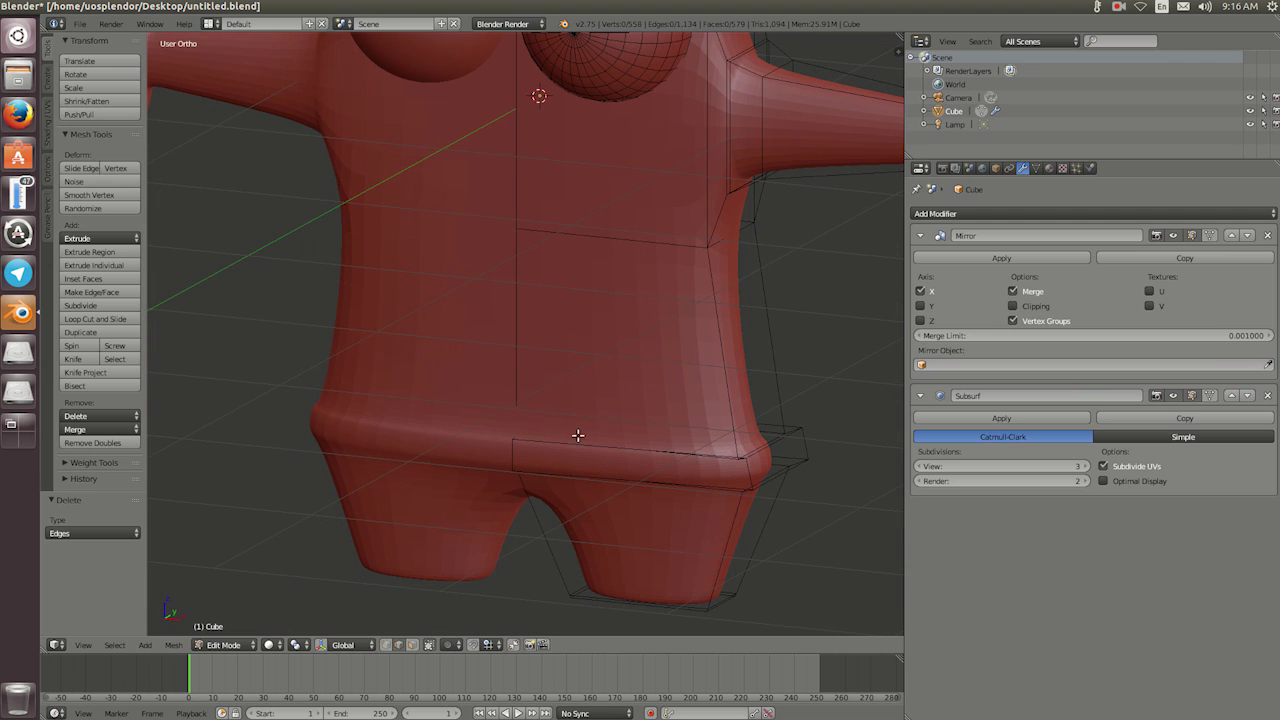
key("ctrl+r")
left_click(724, 348)
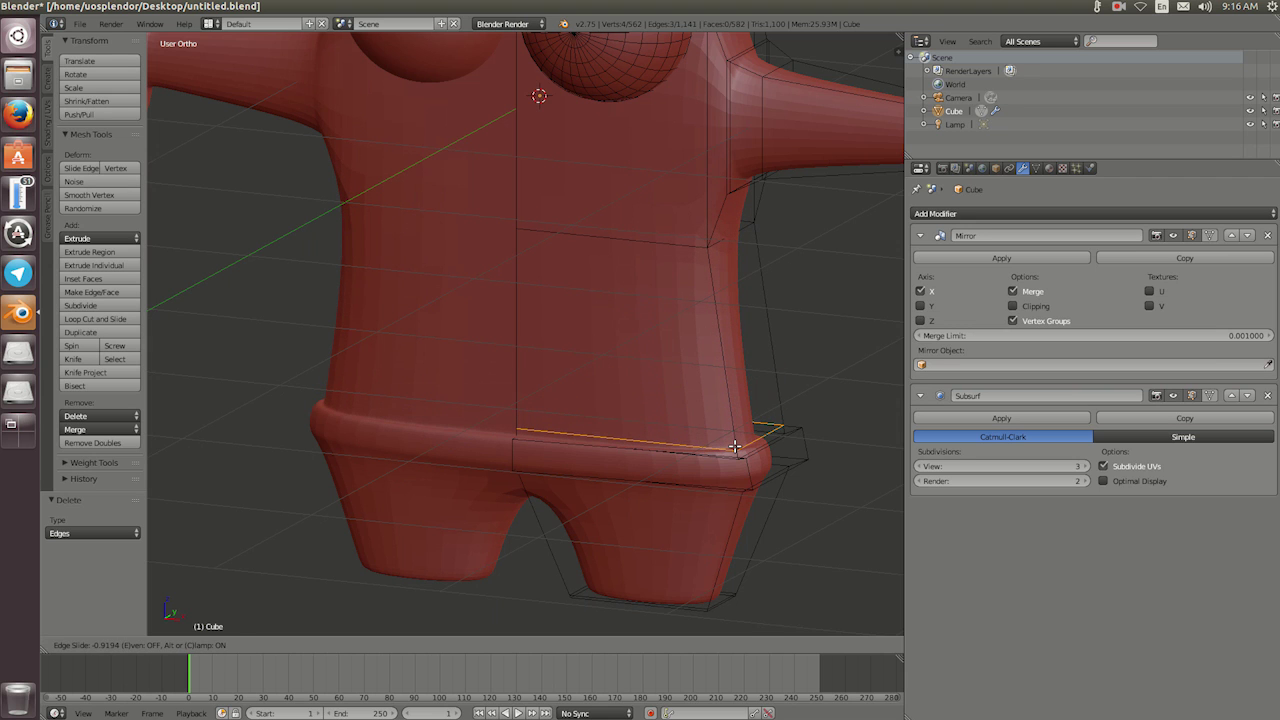
left_click(740, 448)
mouse_move(631, 397)
middle_mouse_down()
mouse_move(626, 357)
mouse_move(643, 384)
middle_mouse_up()
Add a loop cut around the upper leg, slid up toward the belt
key("ctrl+r")
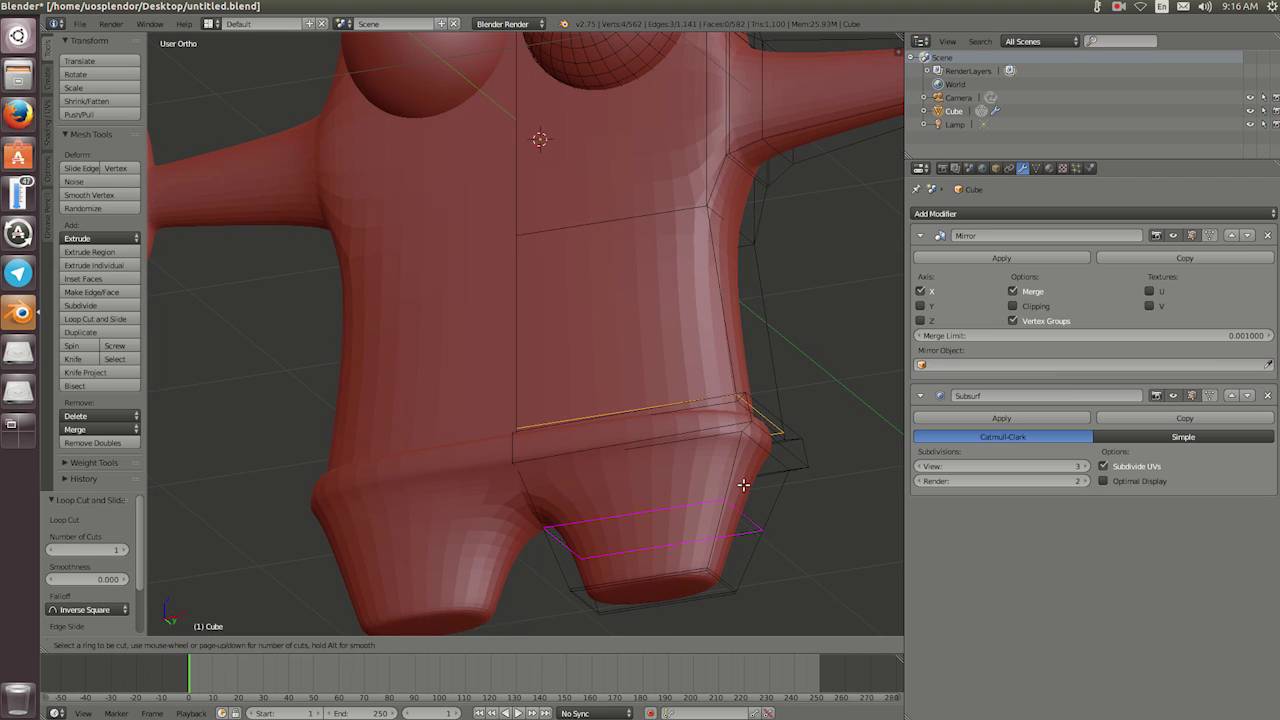
left_click(737, 485)
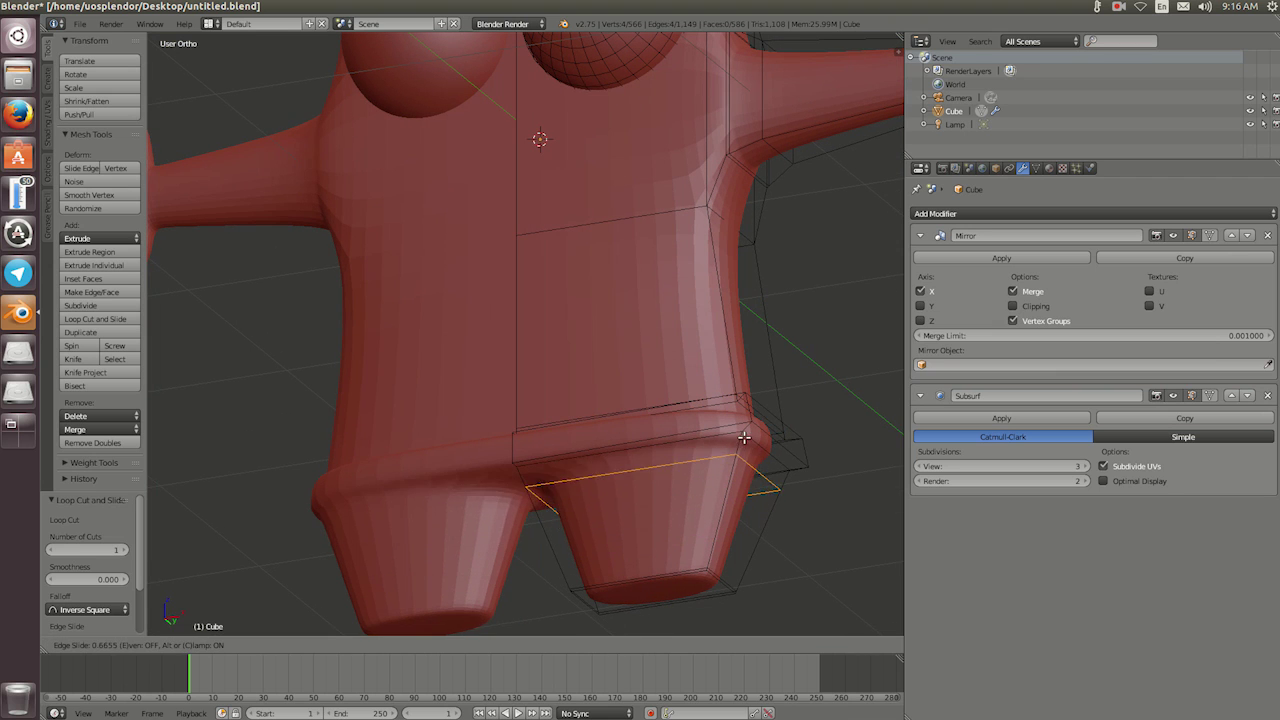
left_click(745, 424)
mouse_move(591, 286)
middle_mouse_down()
mouse_move(609, 314)
mouse_move(586, 286)
mouse_move(603, 349)
mouse_move(563, 346)
middle_mouse_up()
scroll(618, 318, "down", 2)
scroll(563, 346, "up", 4)
mouse_move(620, 202)
middle_mouse_down("shift")
mouse_move(600, 354)
mouse_move(536, 319)
mouse_move(543, 334)
middle_mouse_up("shift")
scroll(603, 349, "up", 3)
Push the eye sphere's pole vertex inward along Y to form a pupil dent
left_click(387, 646)
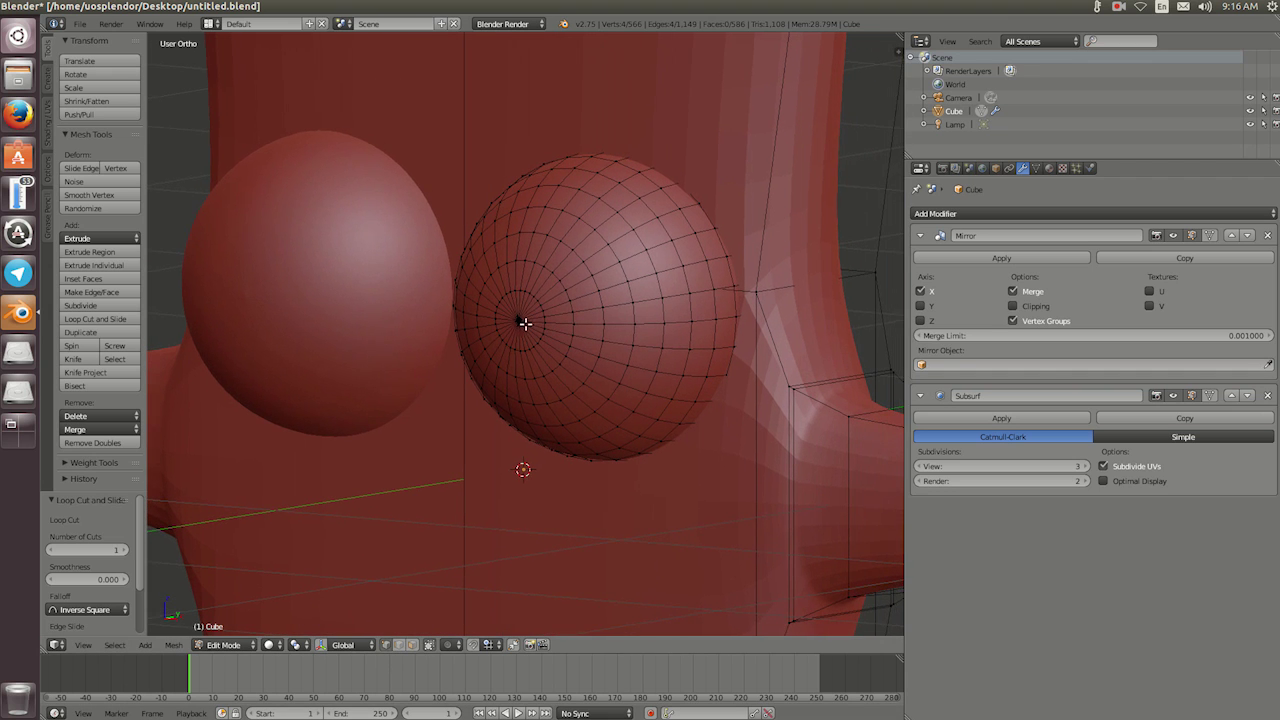
right_click(519, 322)
scroll(570, 398, "up", 2)
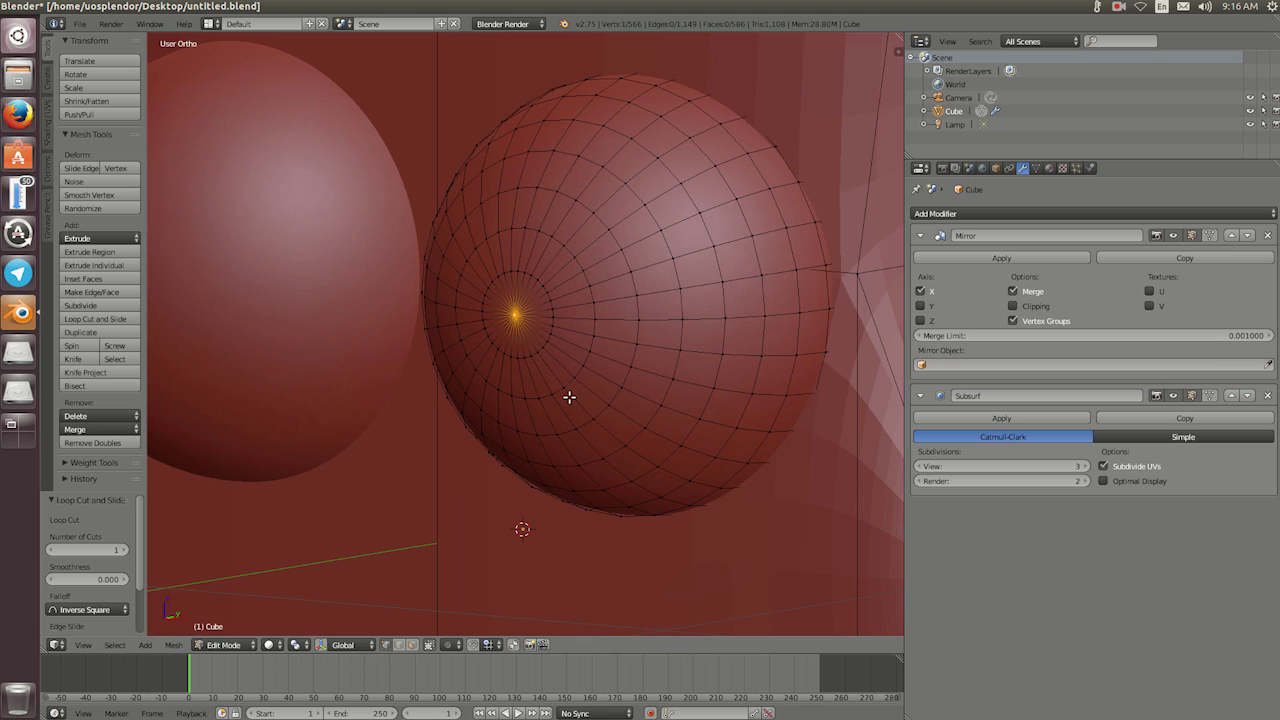
scroll(599, 398, "up", 1)
key("g")
key("y")
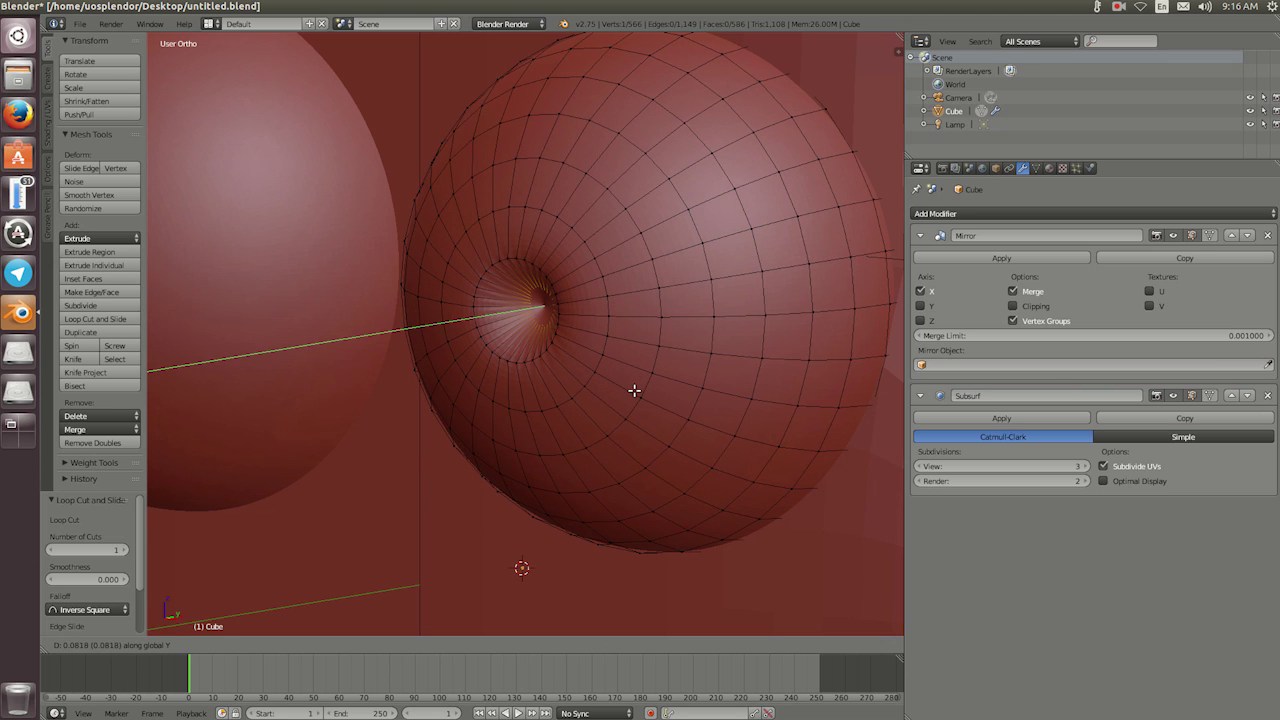
left_click(600, 385)
Add an edge loop around the pupil dent to tighten its rim
middle_click_drag(594, 383, 663, 371)
scroll(610, 370, "down", 2)
scroll(620, 371, "down", 1)
scroll(663, 371, "up", 2)
middle_click_drag(801, 299, 583, 236)
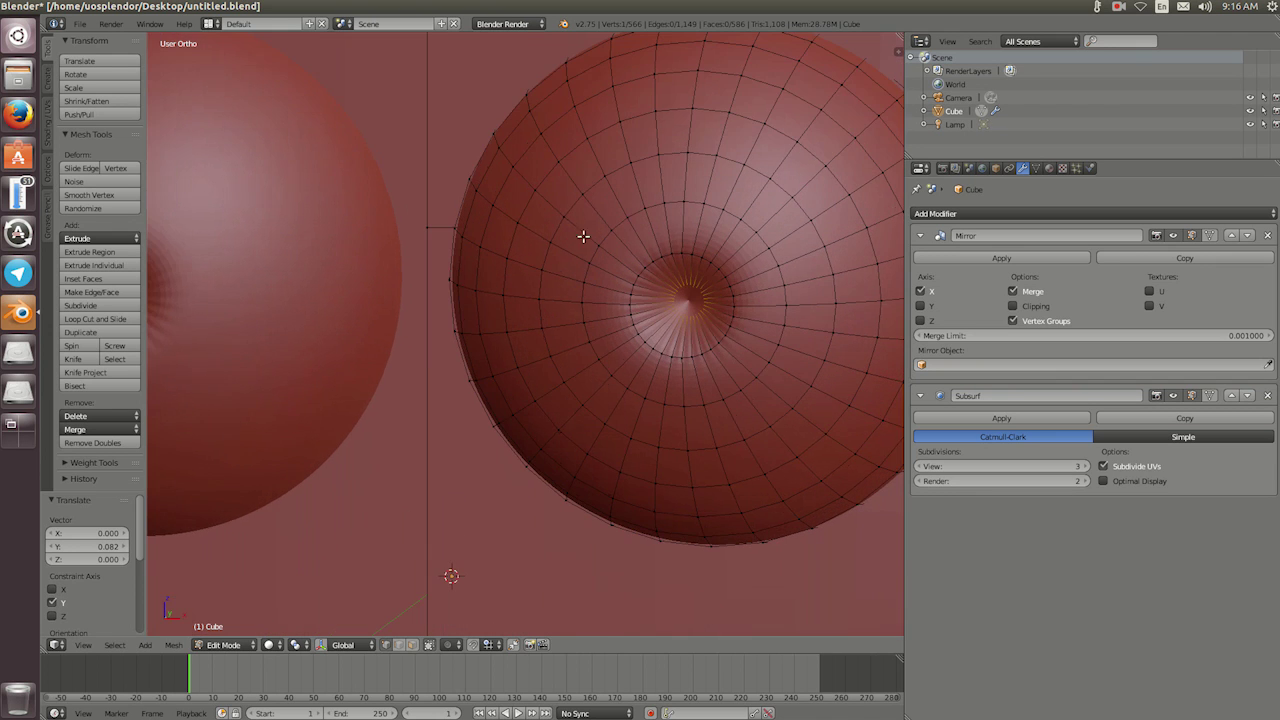
scroll(613, 371, "down", 2)
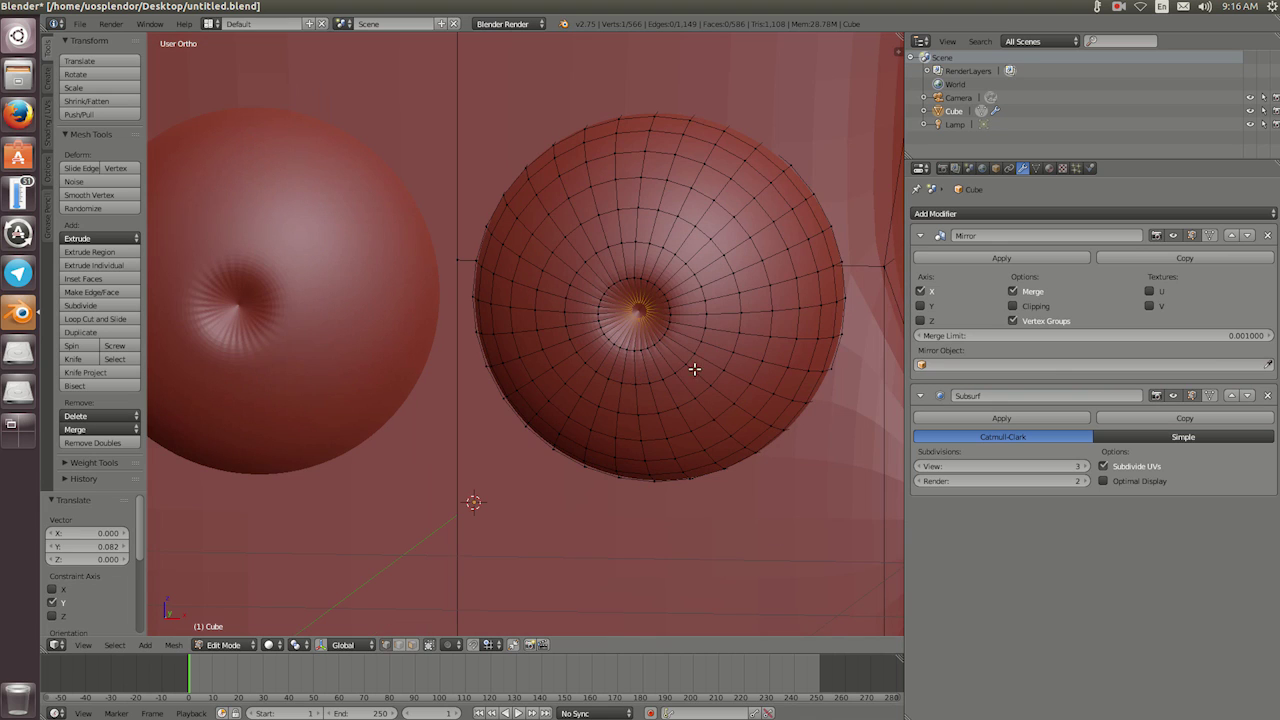
key("ctrl+r")
left_click(677, 283)
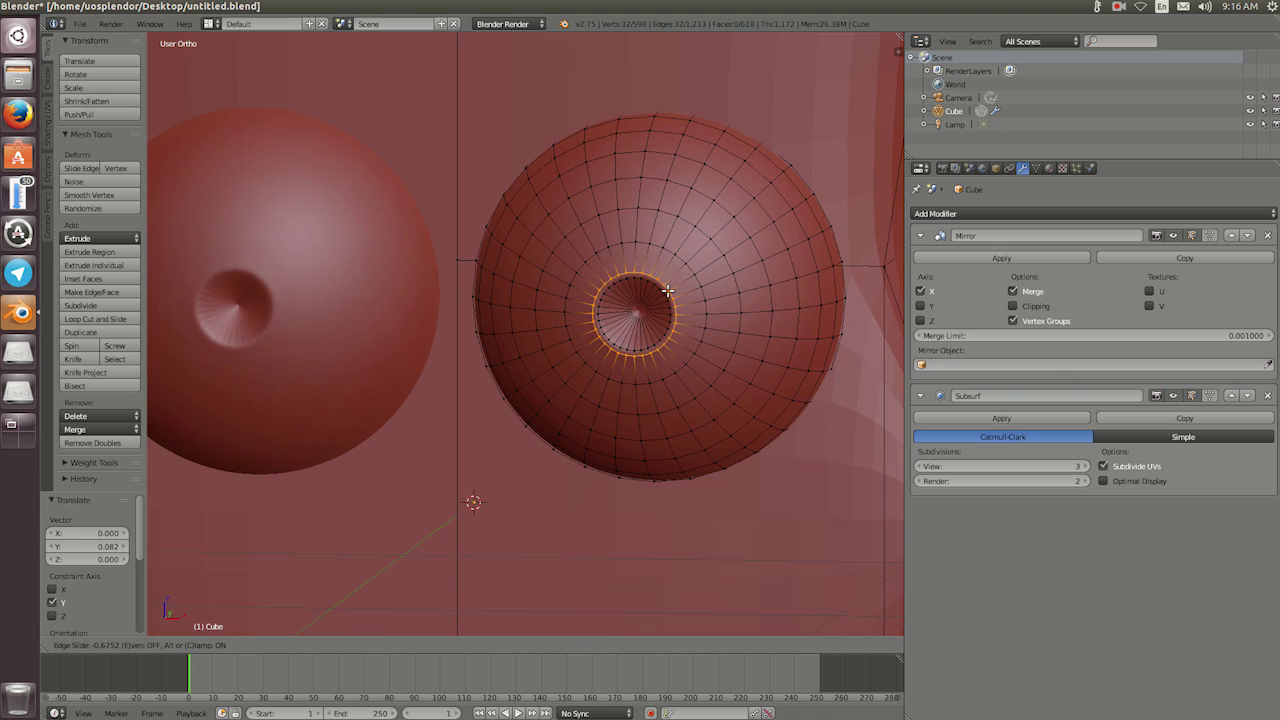
left_click(666, 291)
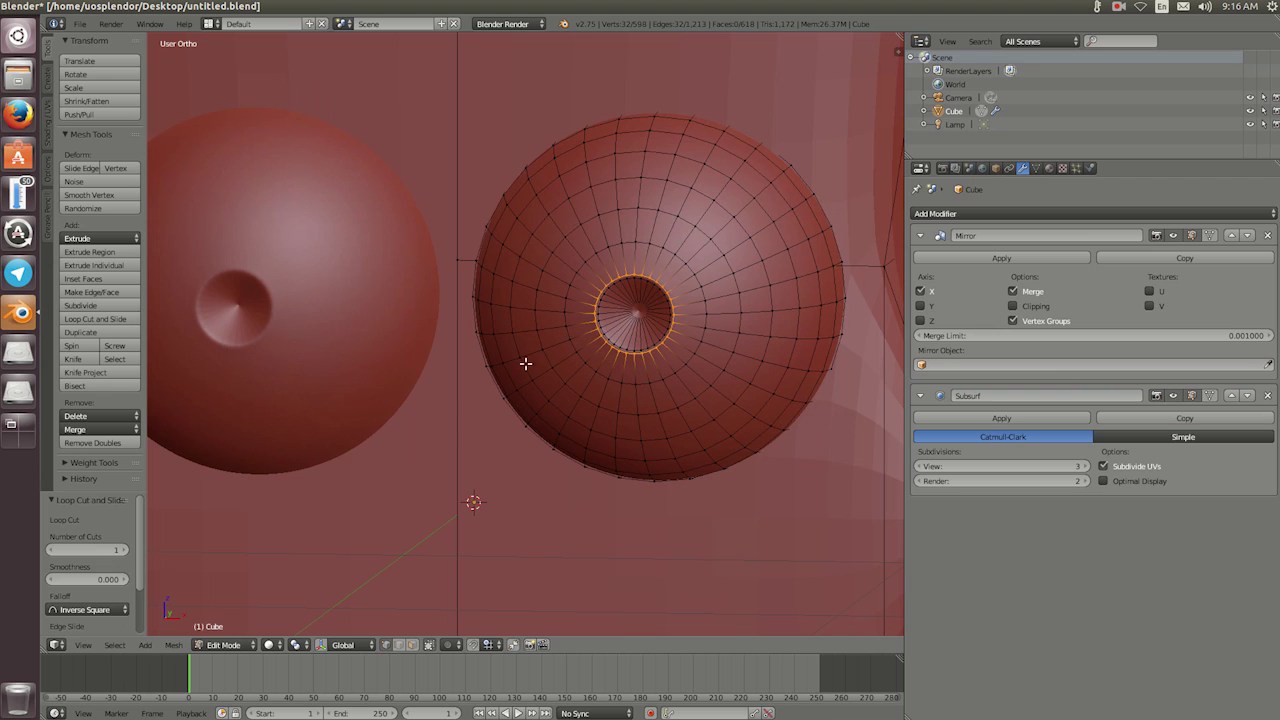
scroll(558, 362, "down", 4)
mouse_move(557, 380)
middle_mouse_down()
mouse_move(663, 369)
mouse_move(581, 378)
mouse_move(605, 370)
mouse_move(618, 336)
mouse_move(591, 358)
middle_mouse_up()
scroll(575, 379, "down", 1)
scroll(570, 378, "down", 1)
scroll(591, 358, "down", 2)
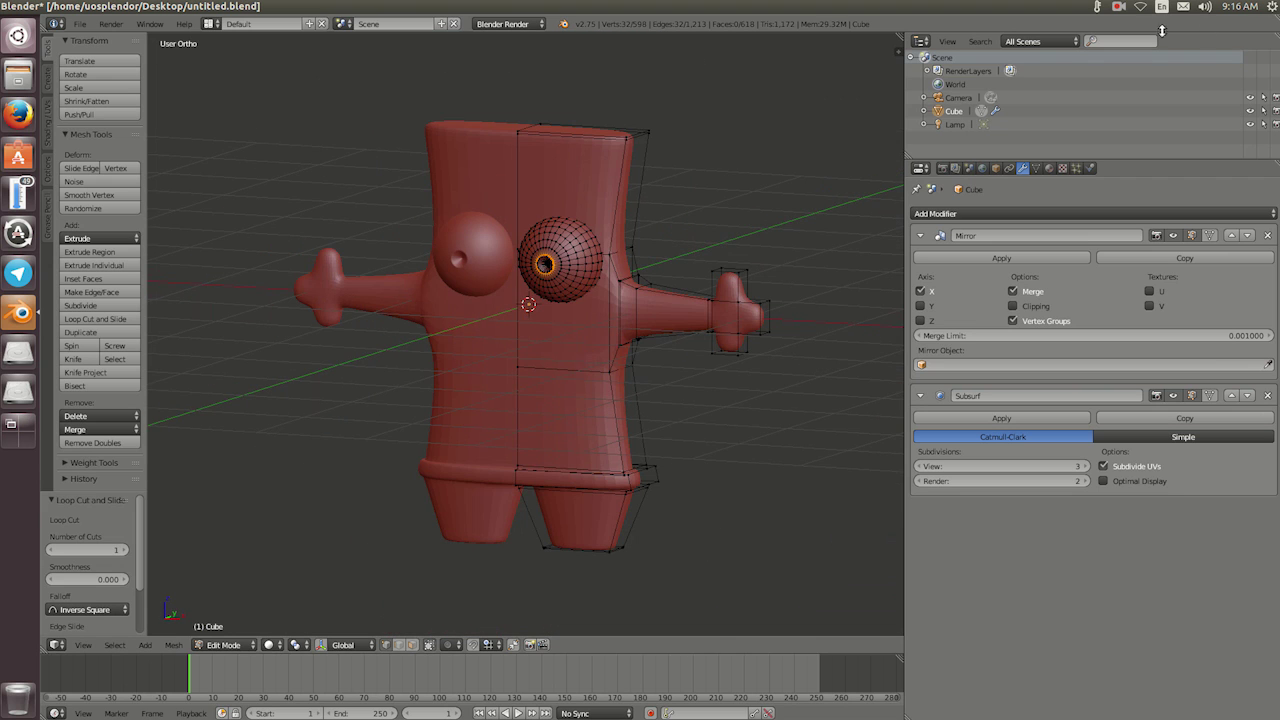
Switch to the numpad-1 orthographic view and return to Object Mode to view the character
left_click(1120, 8)
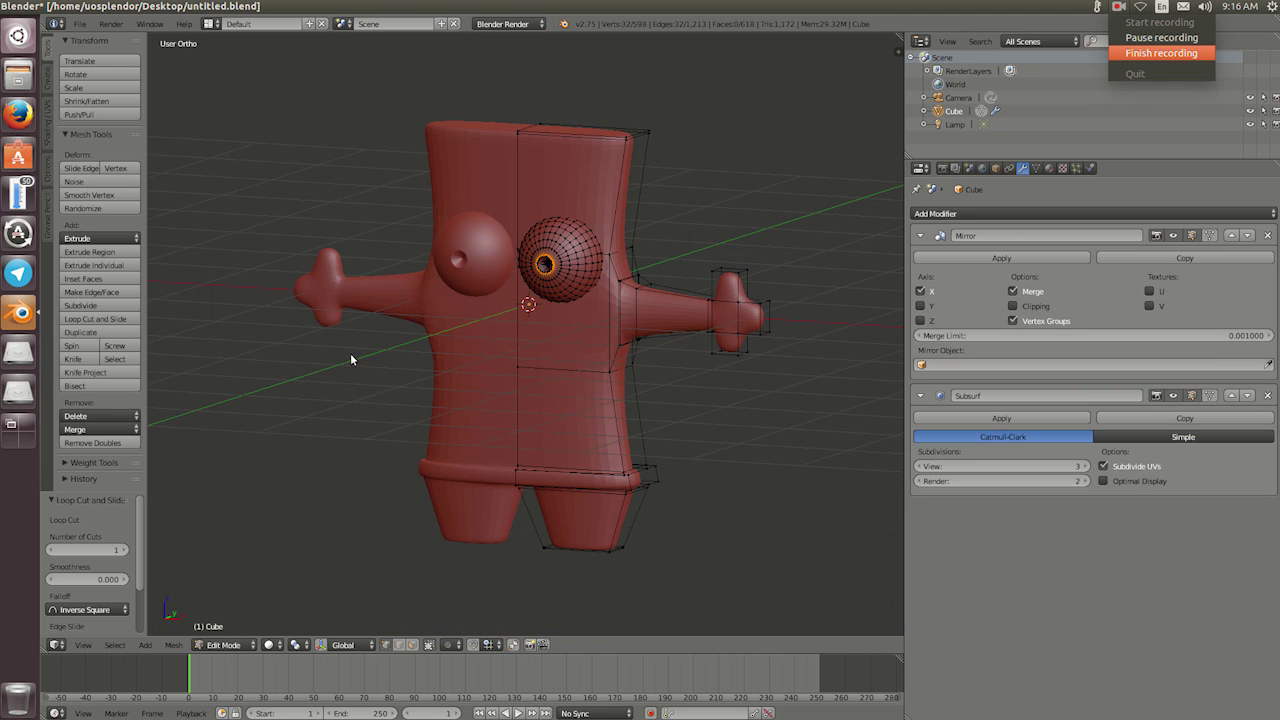
key("KP_1")
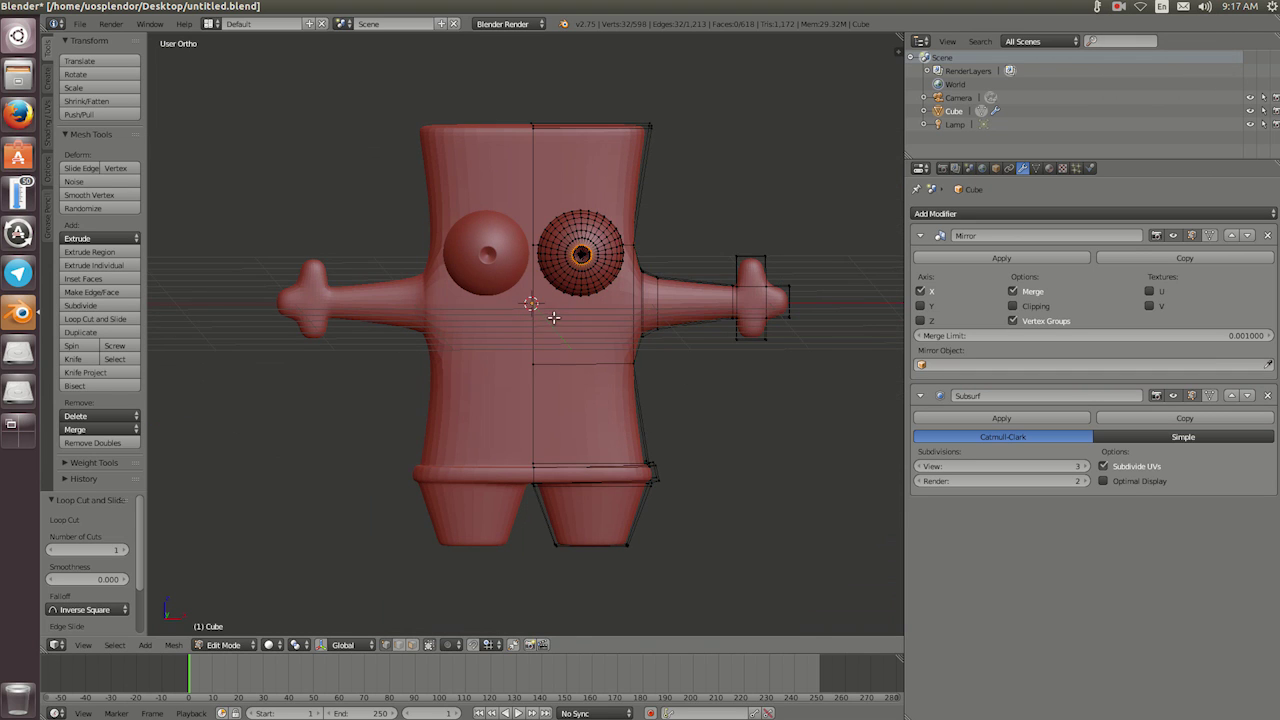
key("Tab")
mouse_move(537, 326)
middle_mouse_down()
mouse_move(486, 384)
mouse_move(438, 369)
mouse_move(616, 372)
mouse_move(562, 383)
mouse_move(614, 385)
mouse_move(600, 388)
middle_mouse_up()
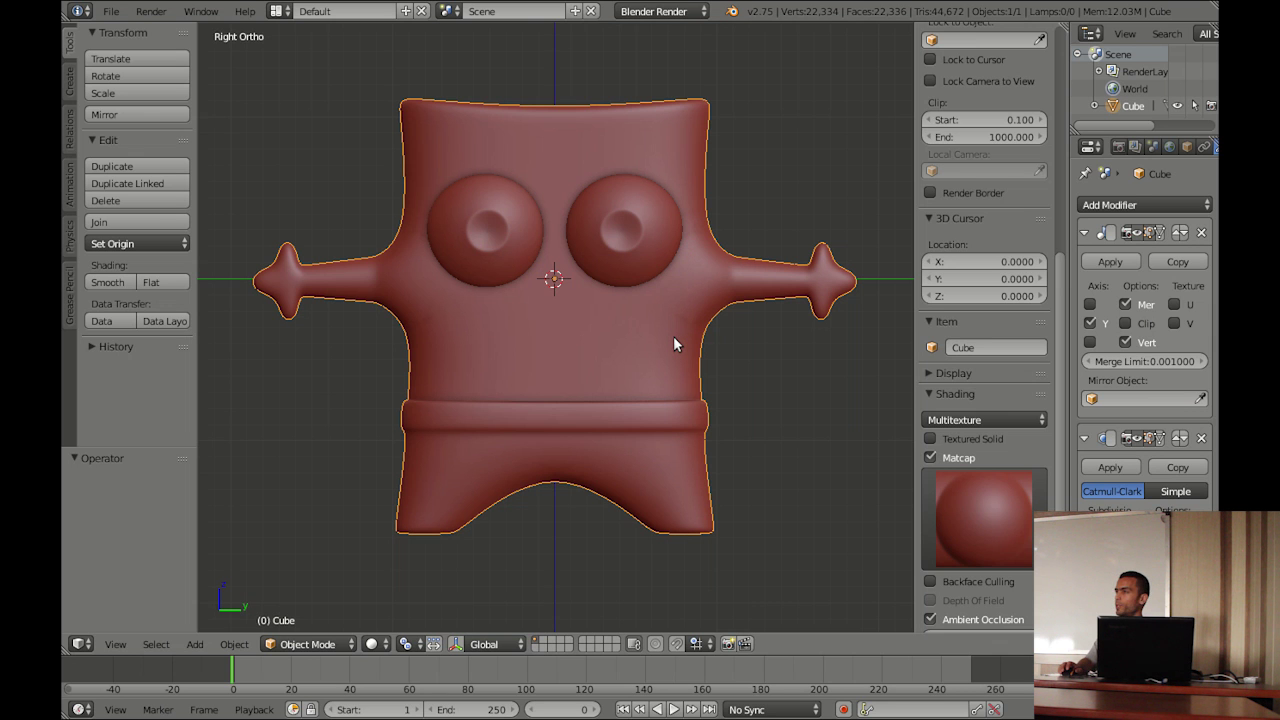
Orbit the view from slightly above the character to a level front view
mouse_move(586, 277)
middle_mouse_down()
mouse_move(640, 320)
mouse_move(602, 316)
mouse_move(646, 326)
mouse_move(509, 309)
mouse_move(524, 292)
middle_mouse_up()
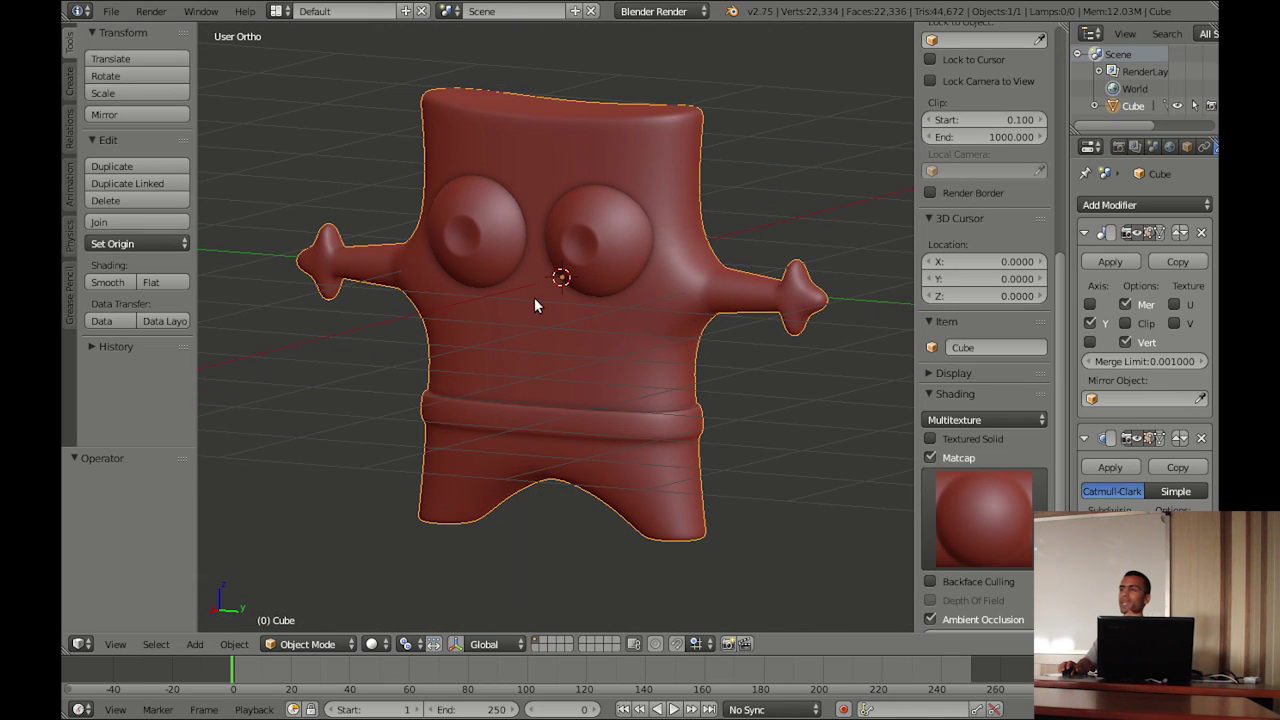
mouse_move(536, 320)
middle_mouse_down()
mouse_move(511, 307)
mouse_move(584, 303)
mouse_move(571, 294)
middle_mouse_up()
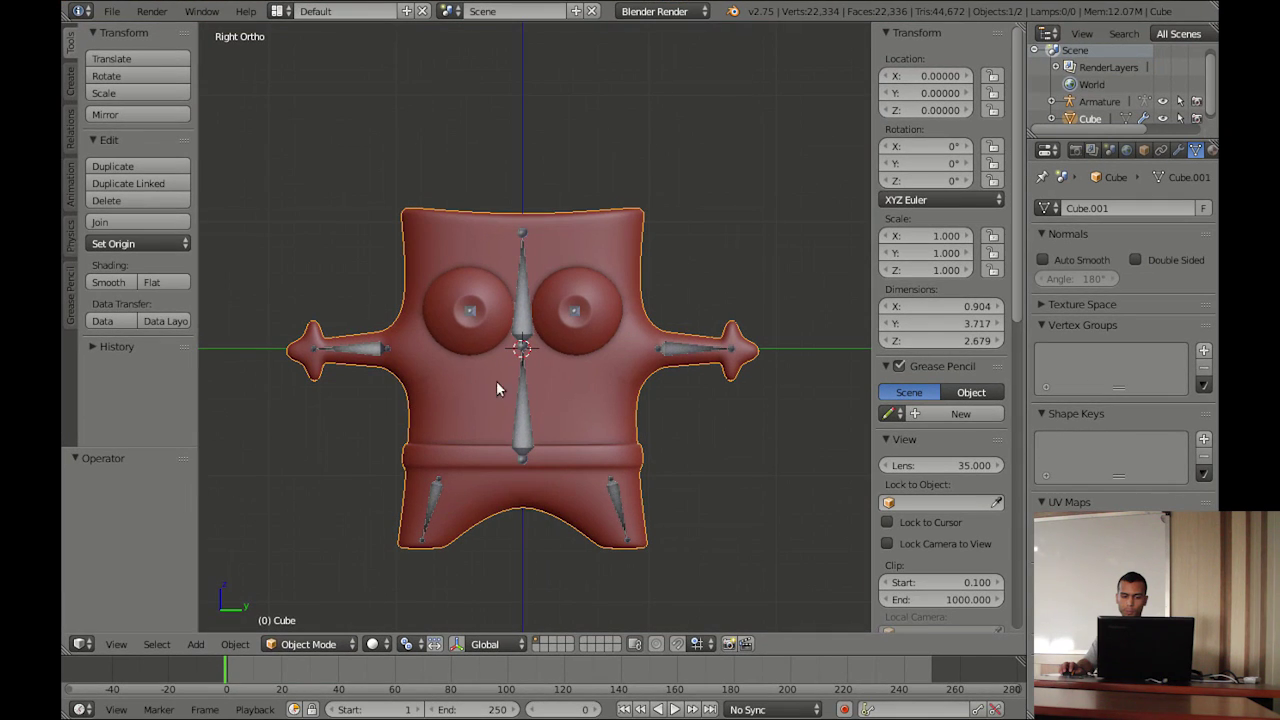
In Pose Mode, rotate the arm bone Bone.002 upward to -48.6°
middle_click_drag(557, 374, 558, 374)
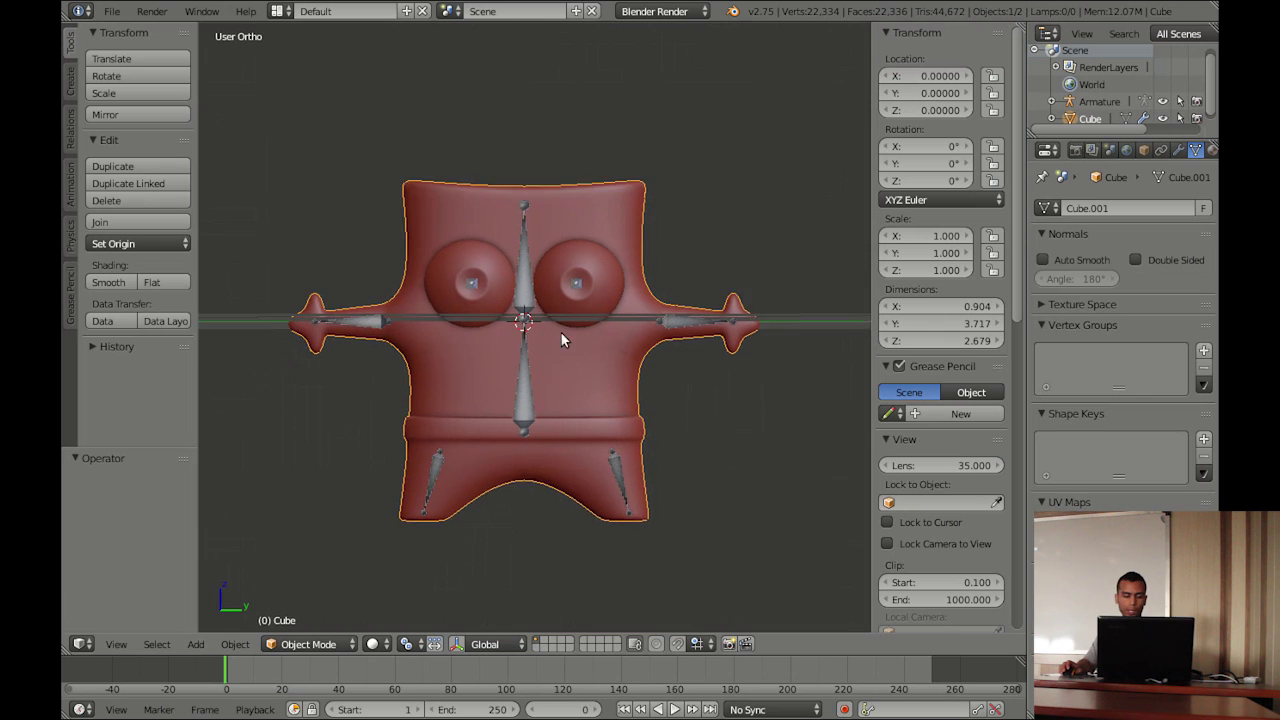
scroll(560, 331, "up", 3)
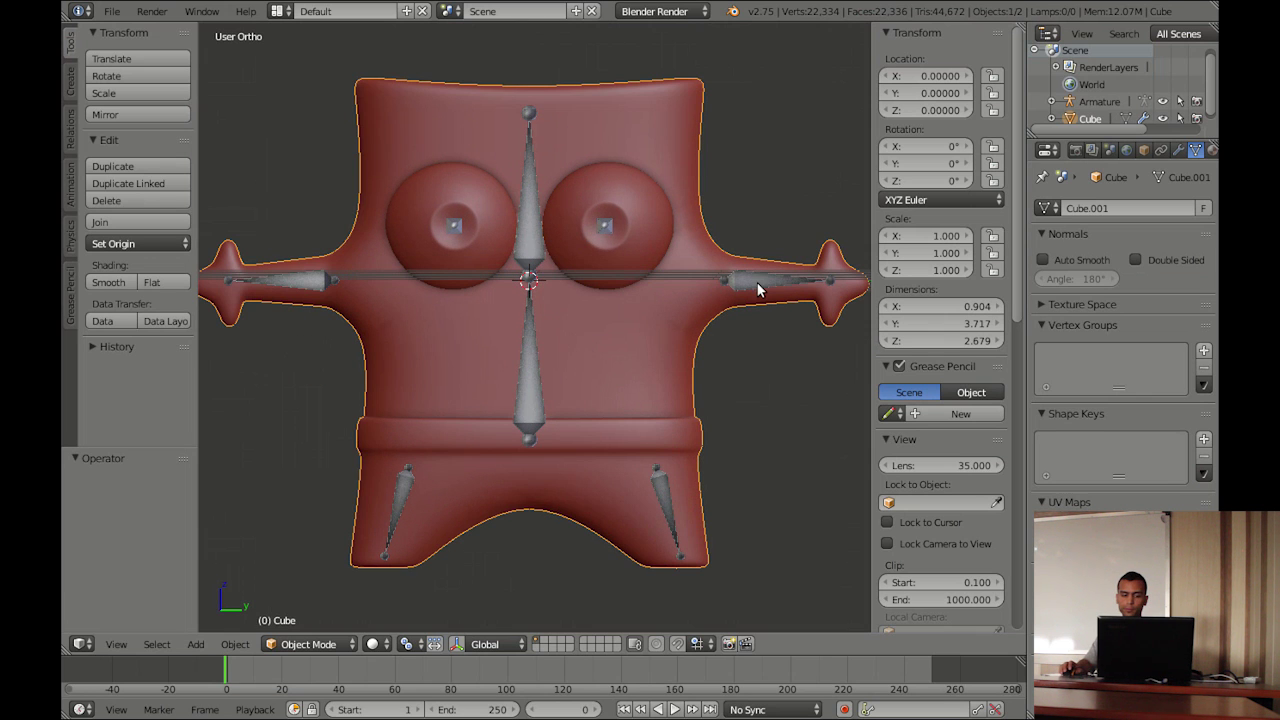
left_click(308, 643)
left_click(403, 503)
left_click(324, 641)
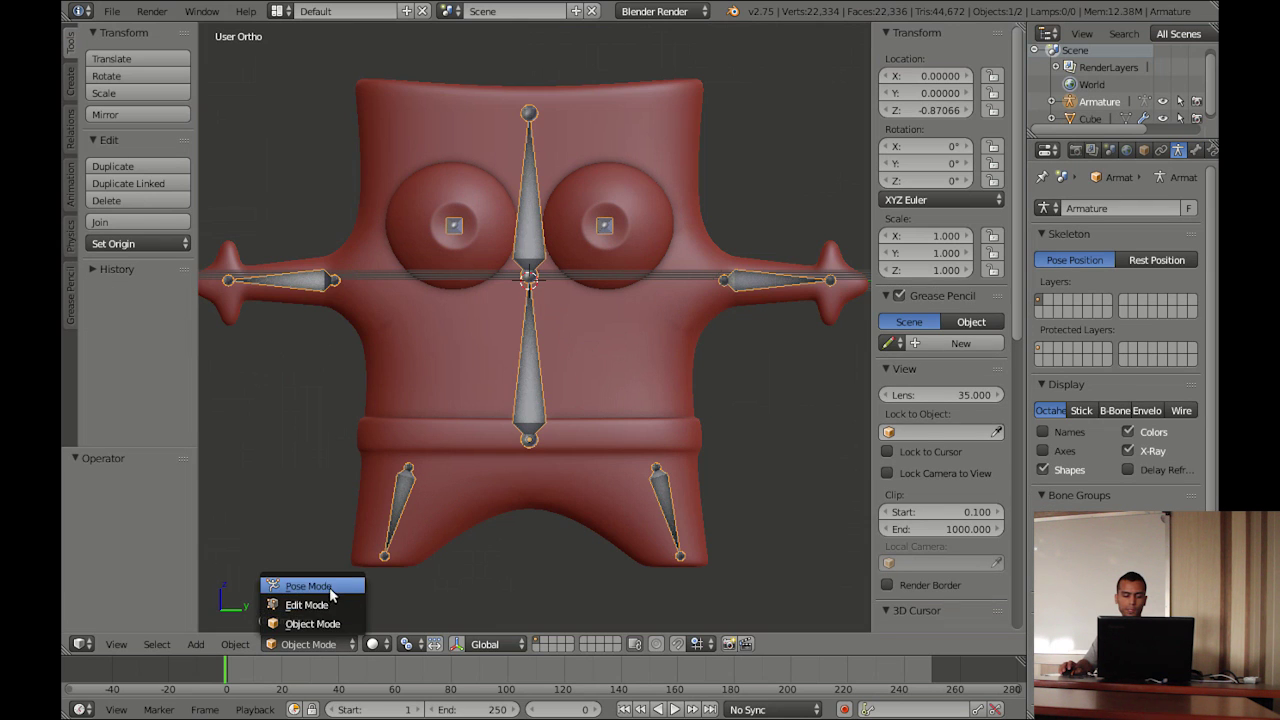
left_click(323, 585)
right_click(779, 283)
key("r")
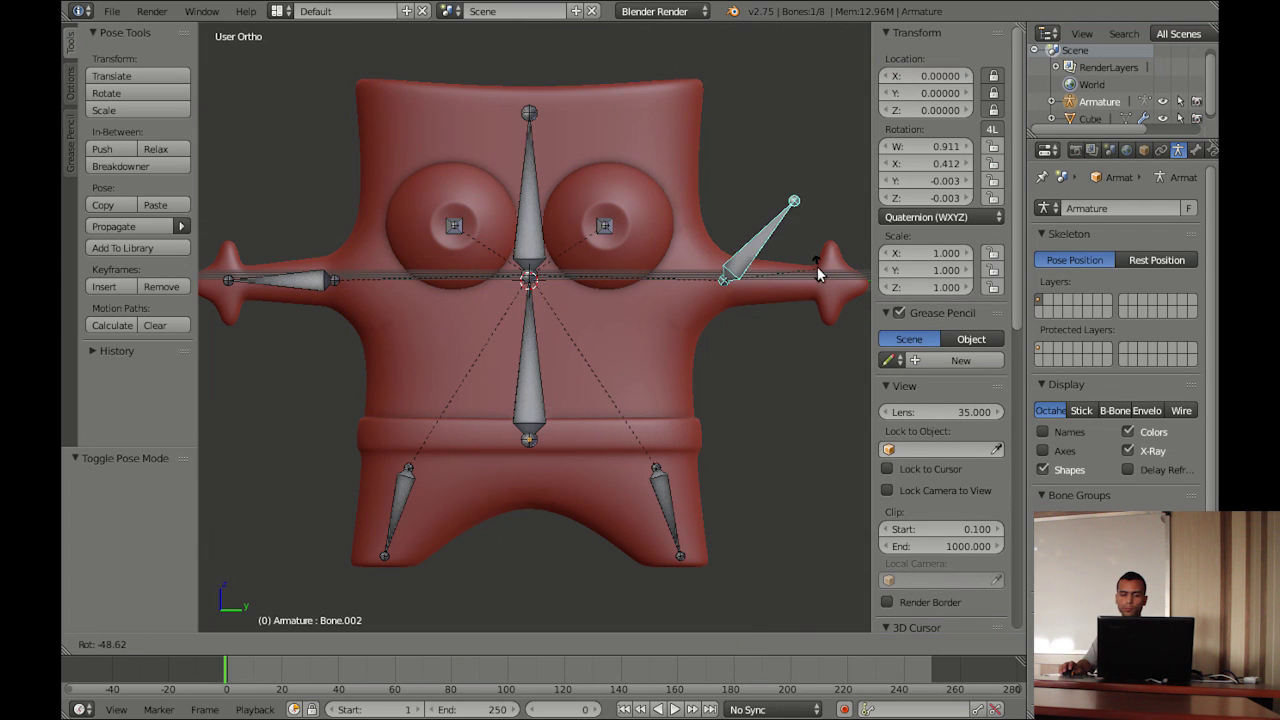
left_click(817, 275)
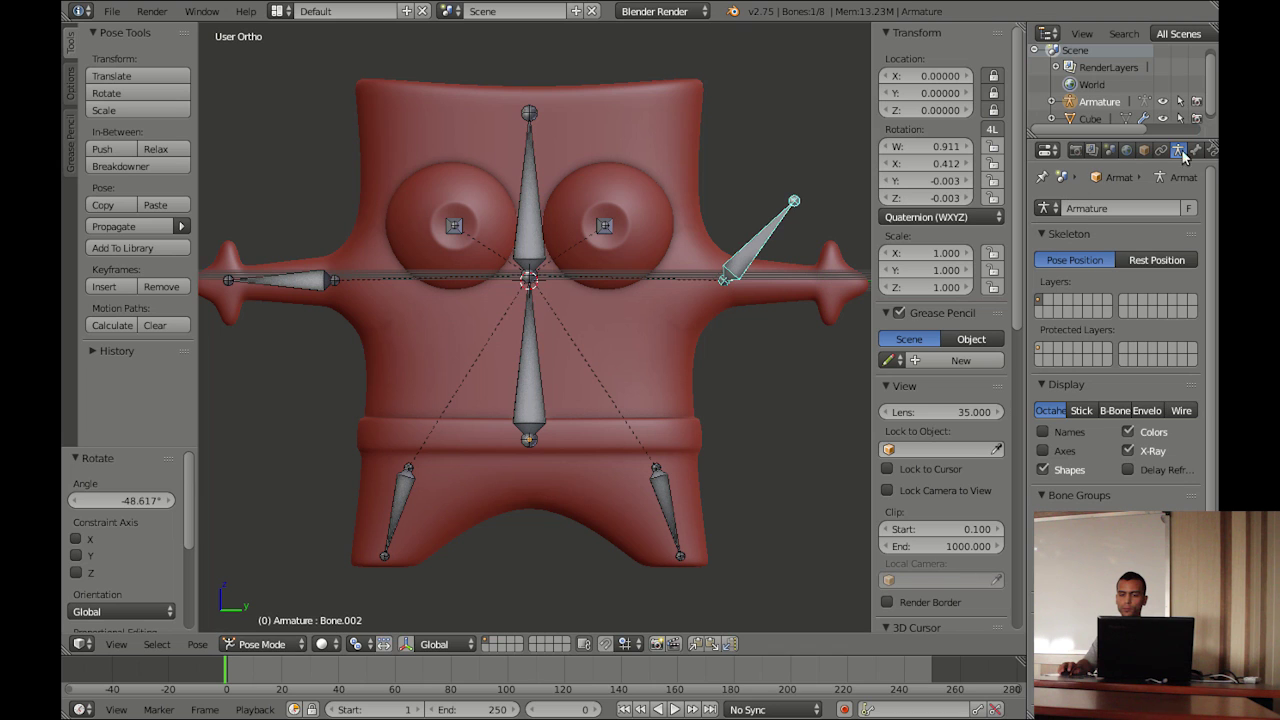
Select the Cube body mesh and add an Armature modifier to it
scroll(1196, 155, "down", 3)
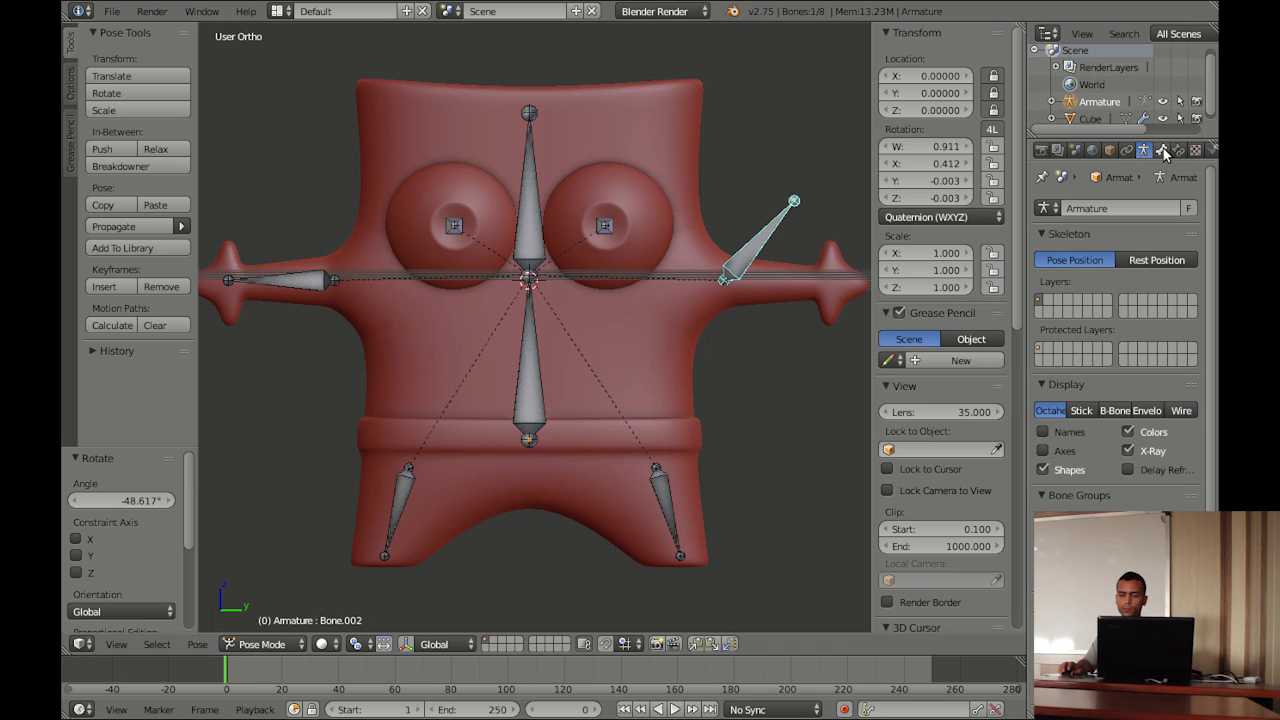
right_click(674, 120)
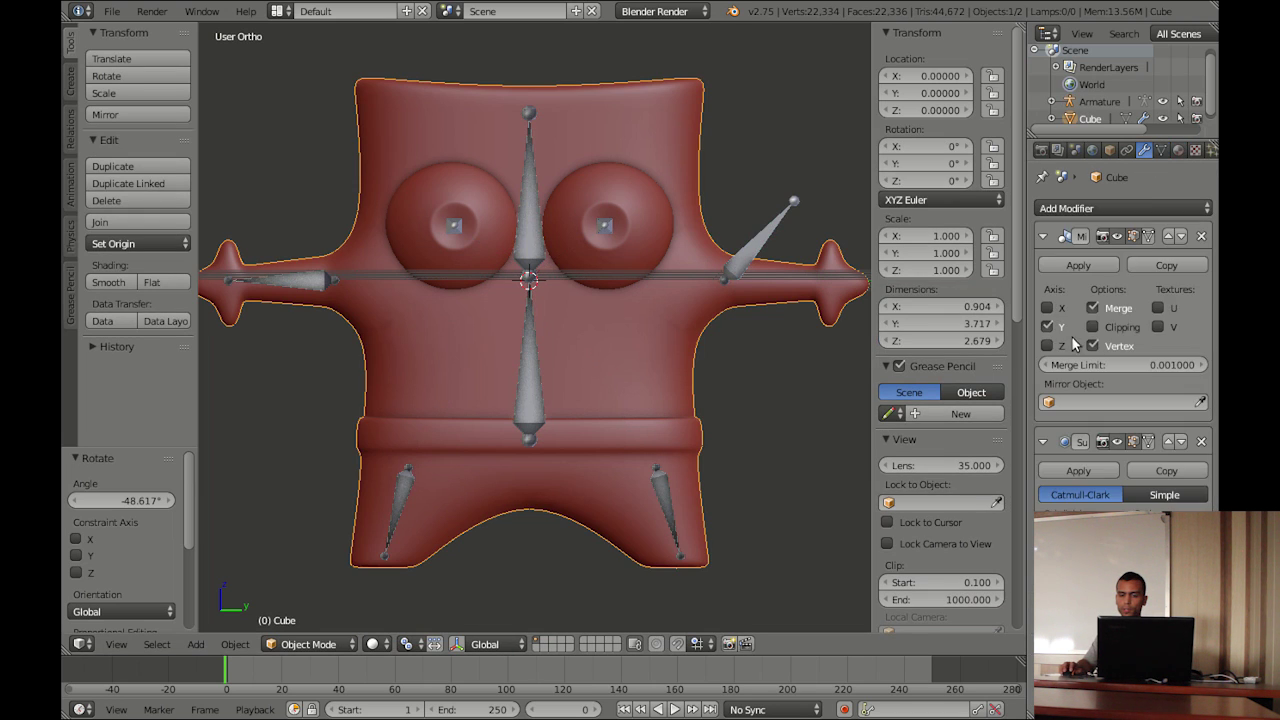
left_click(1108, 207)
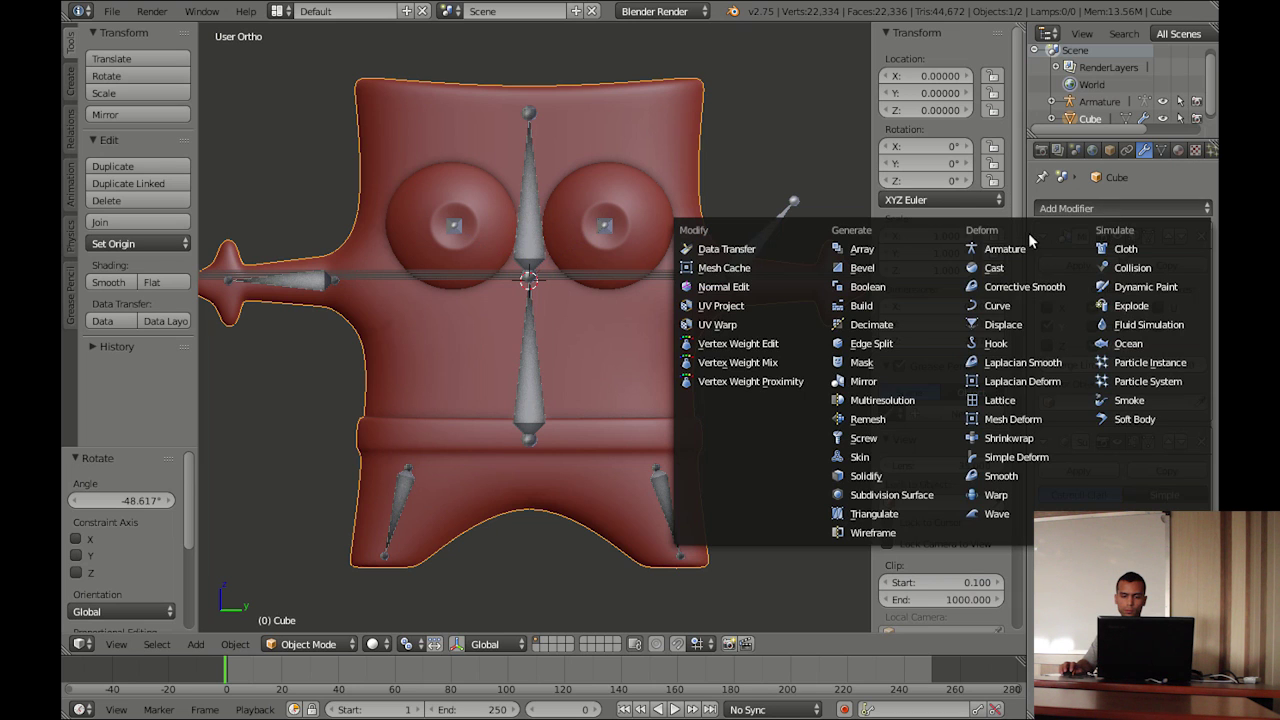
left_click(960, 250)
scroll(1092, 481, "down", 1)
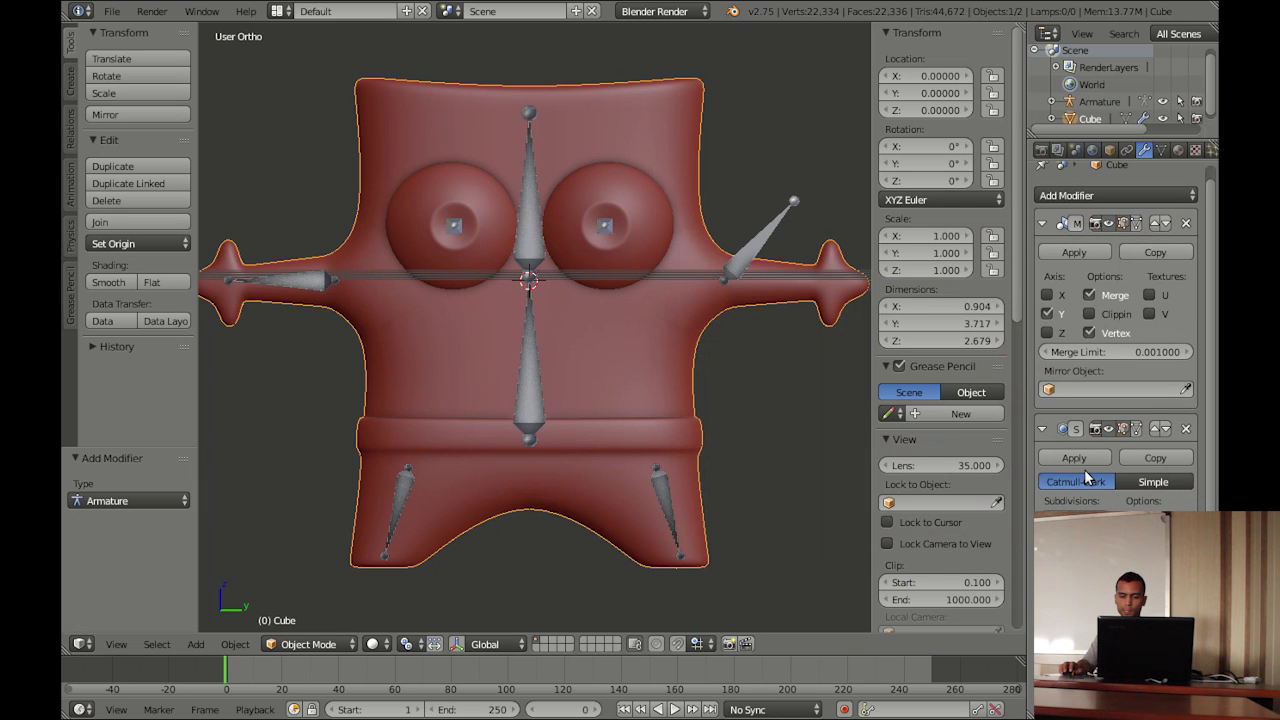
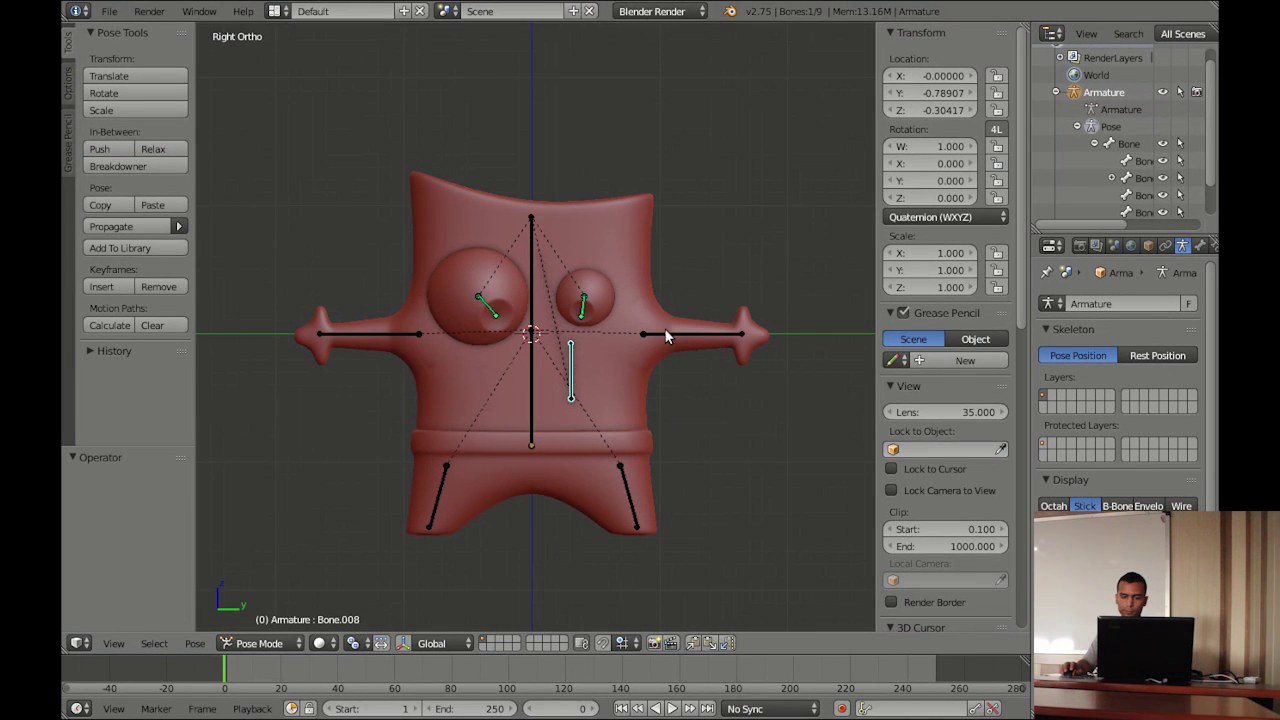
Raise the right arm bone and move the eye target bone up so the eyes look upward
right_click(676, 336)
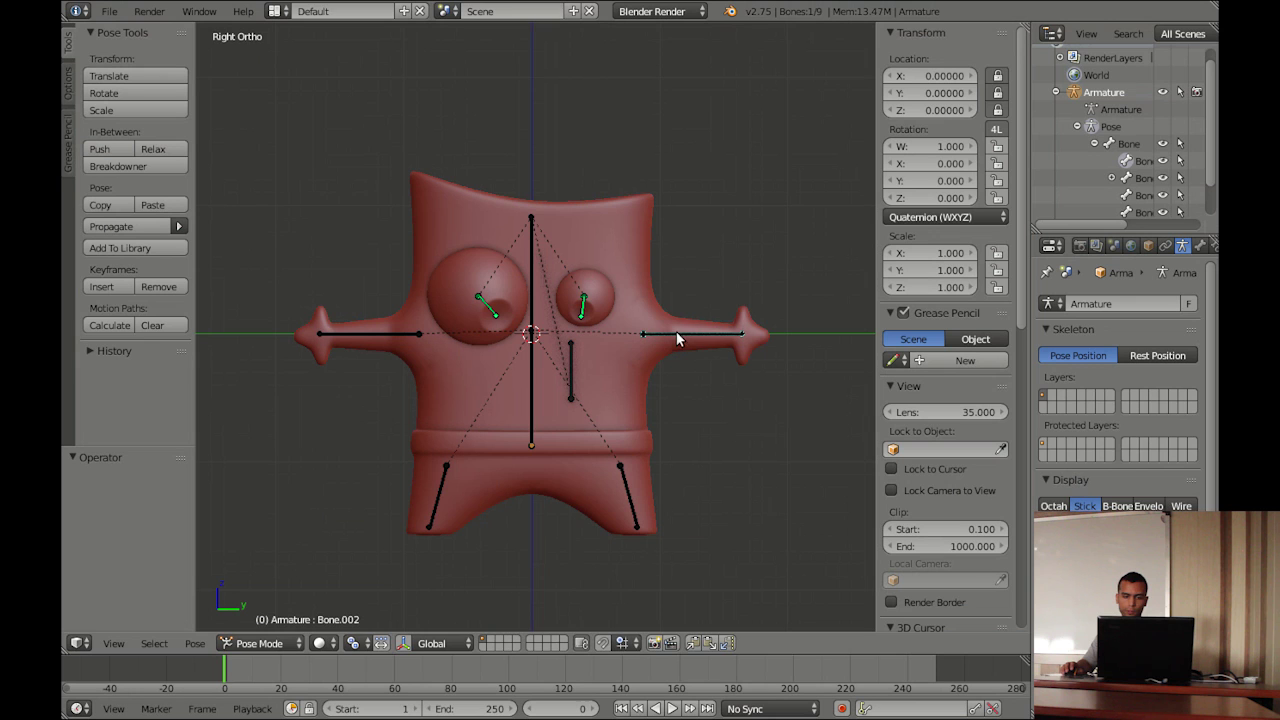
key("r")
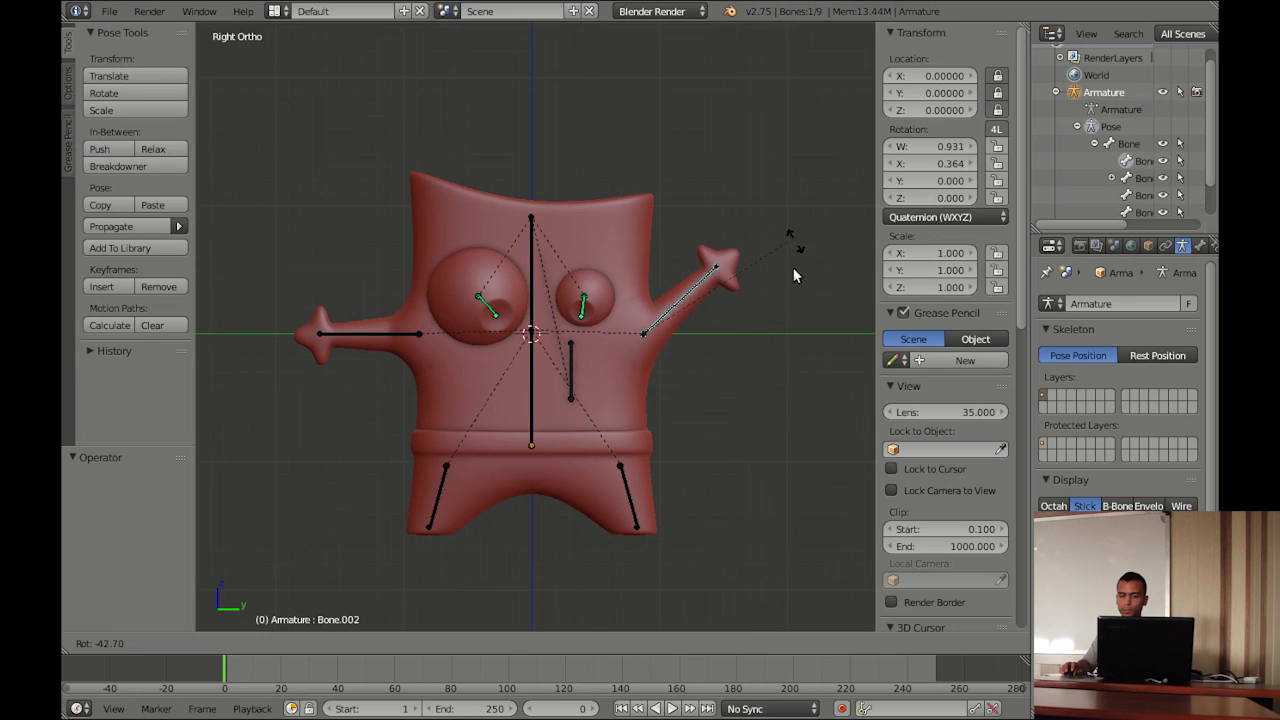
left_click(758, 304)
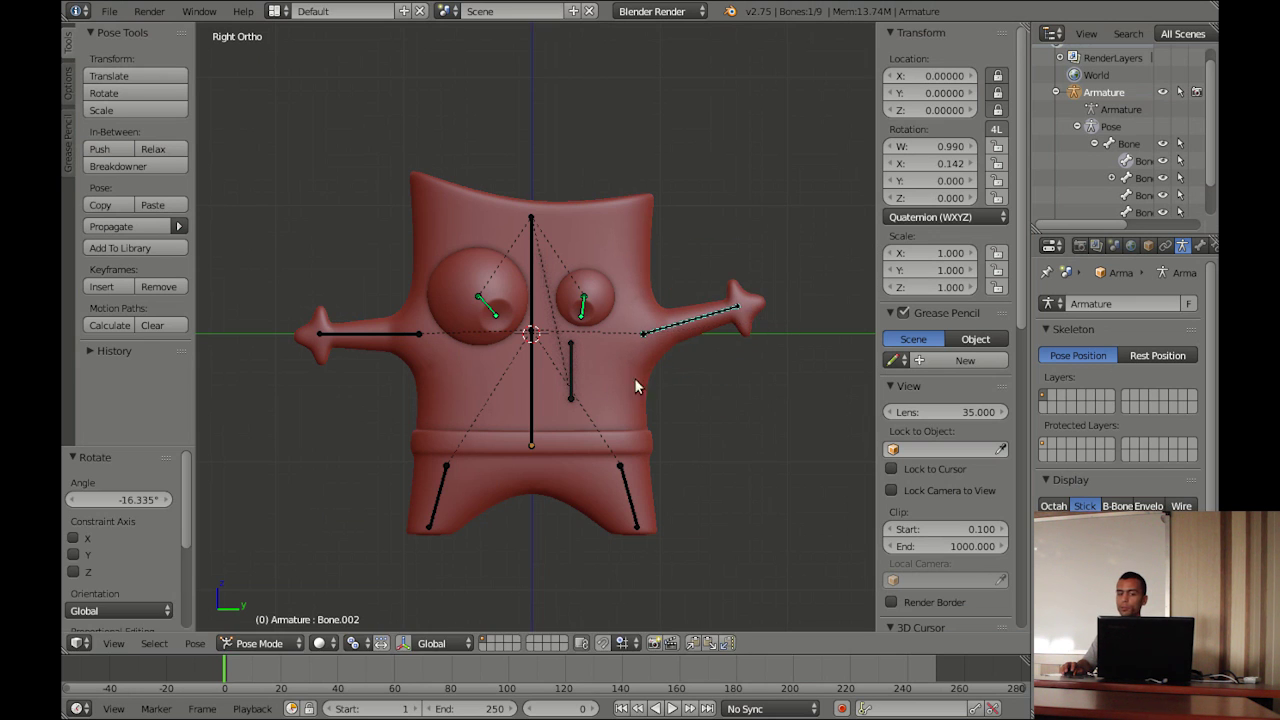
right_click(565, 373)
key("g")
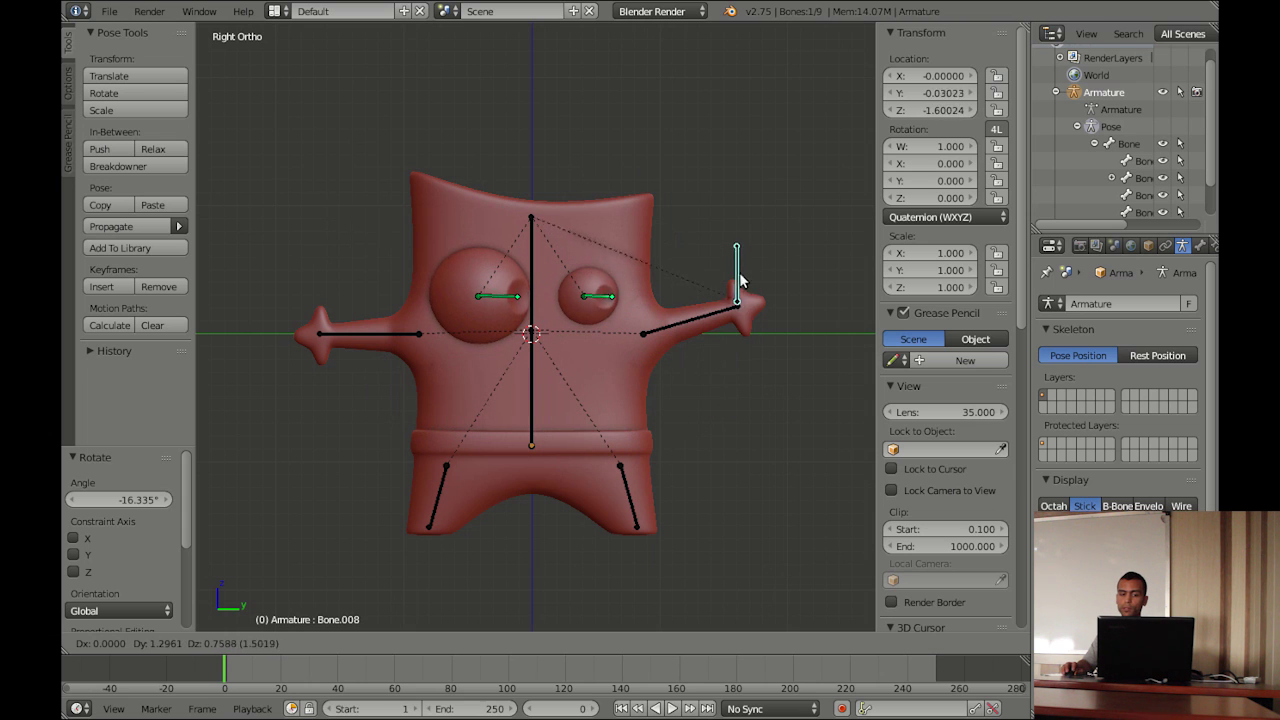
left_click(729, 166)
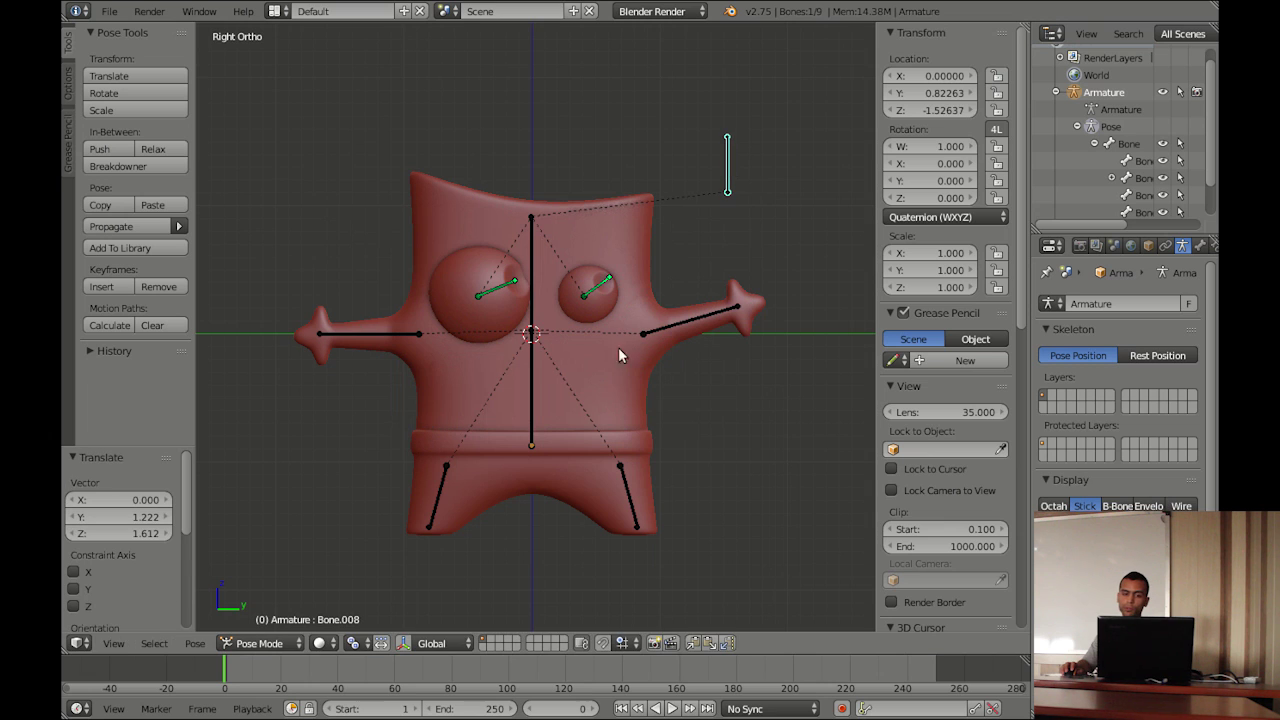
Rotate the right leg bone -42.603° so the leg kicks outward
right_click(634, 506)
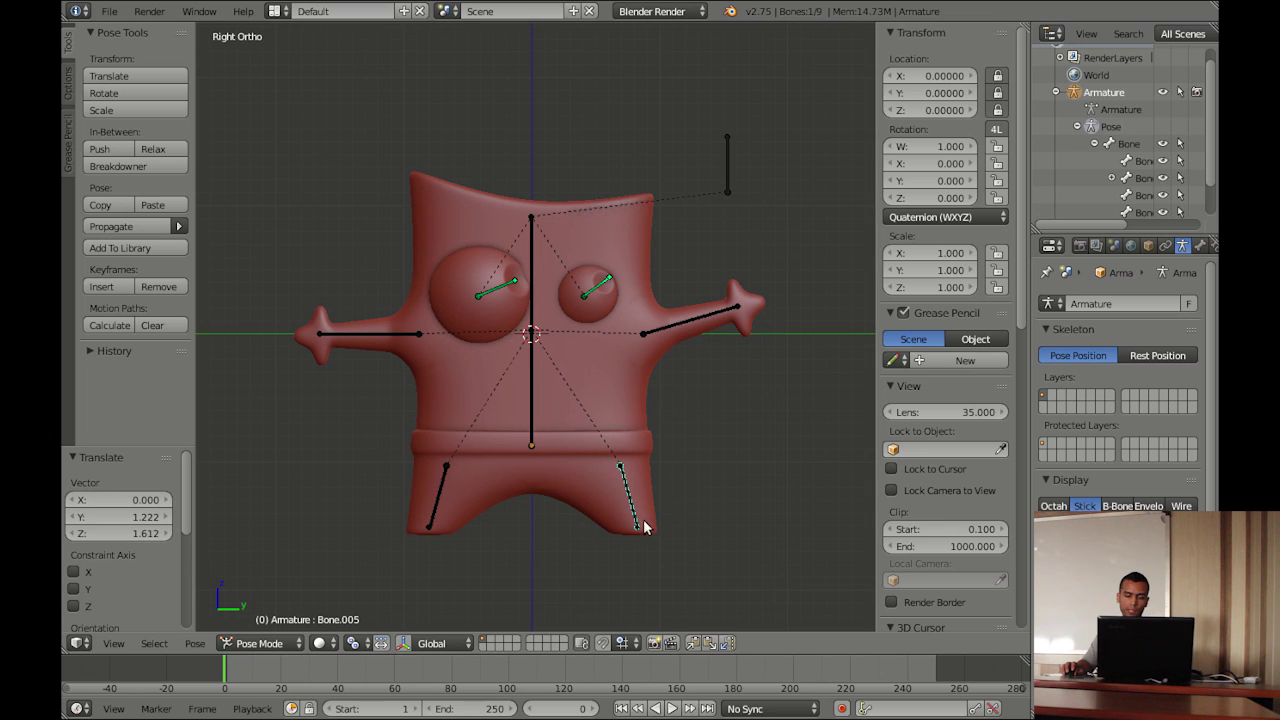
key("r")
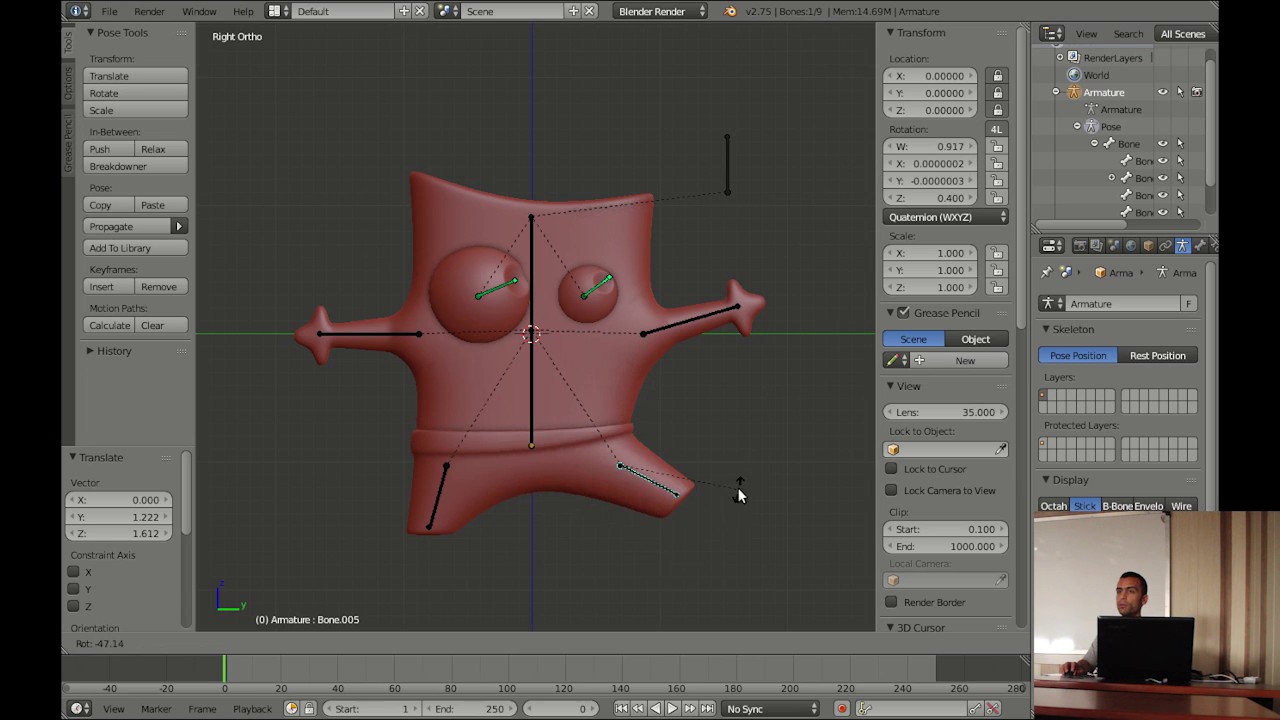
left_click(737, 505)
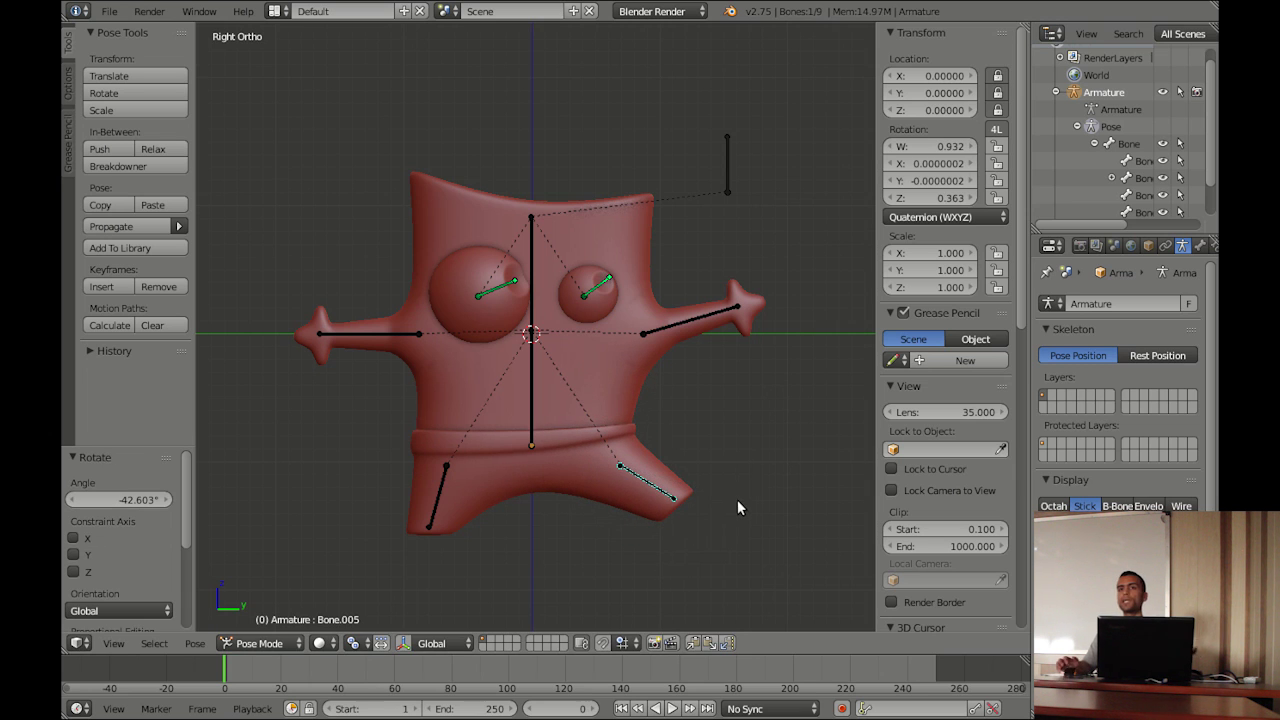
right_click(615, 365)
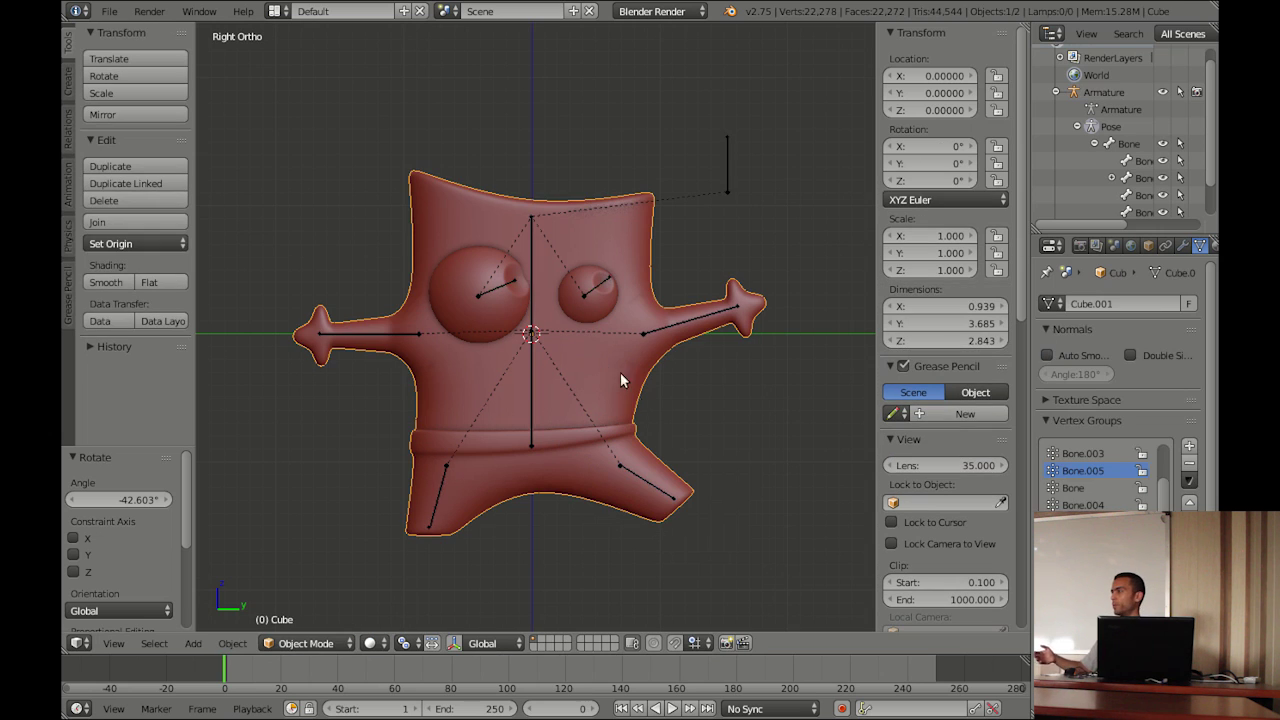
key("Tab")
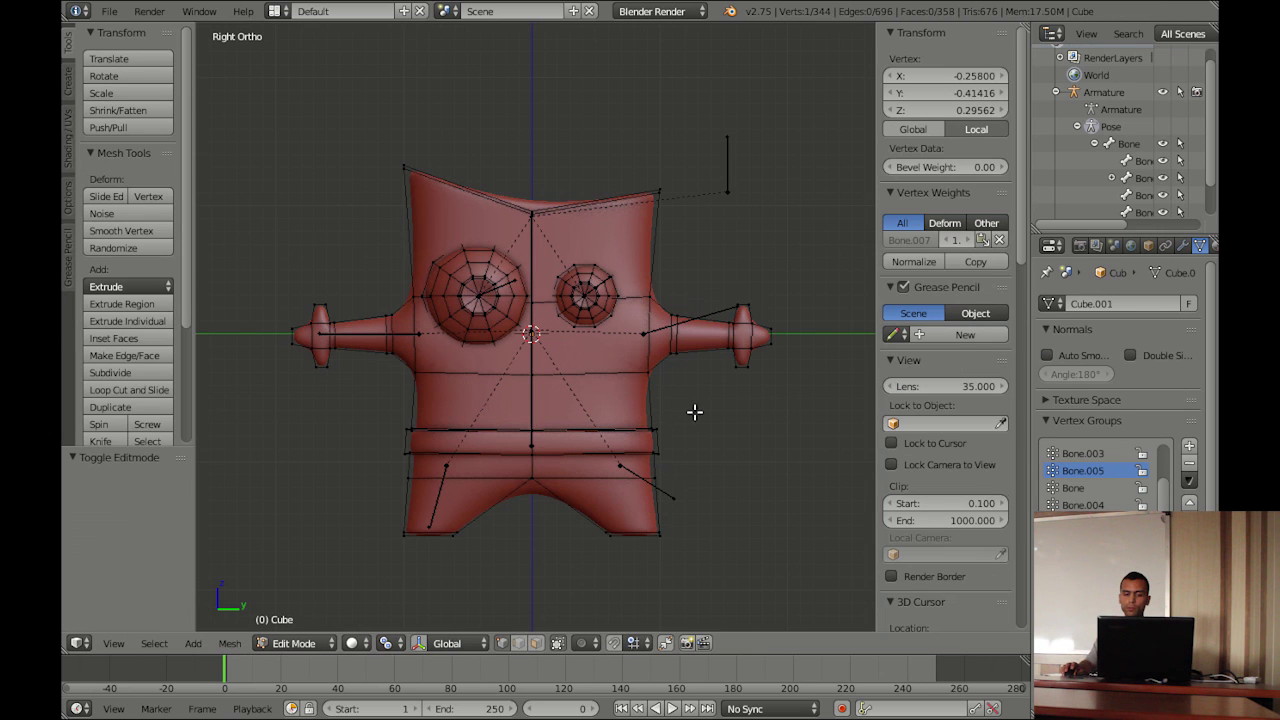
key("b")
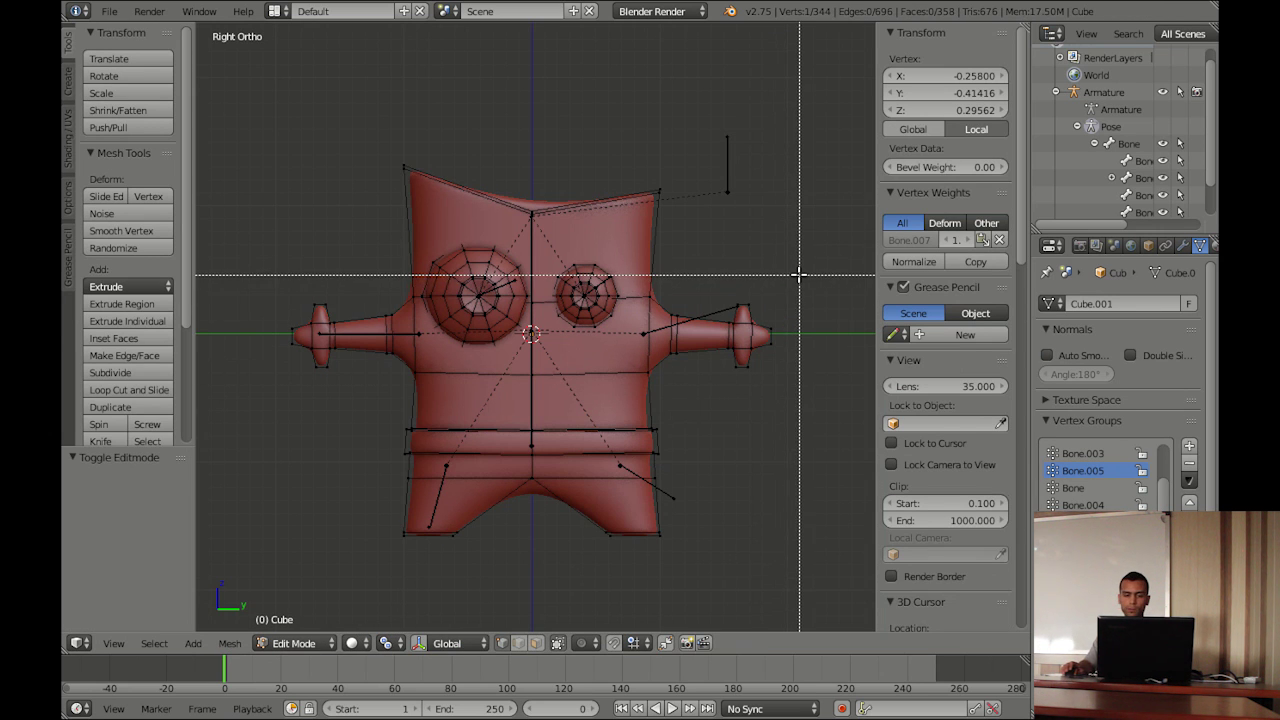
mouse_move(799, 275)
left_mouse_down()
mouse_move(683, 402)
mouse_move(698, 402)
left_mouse_up()
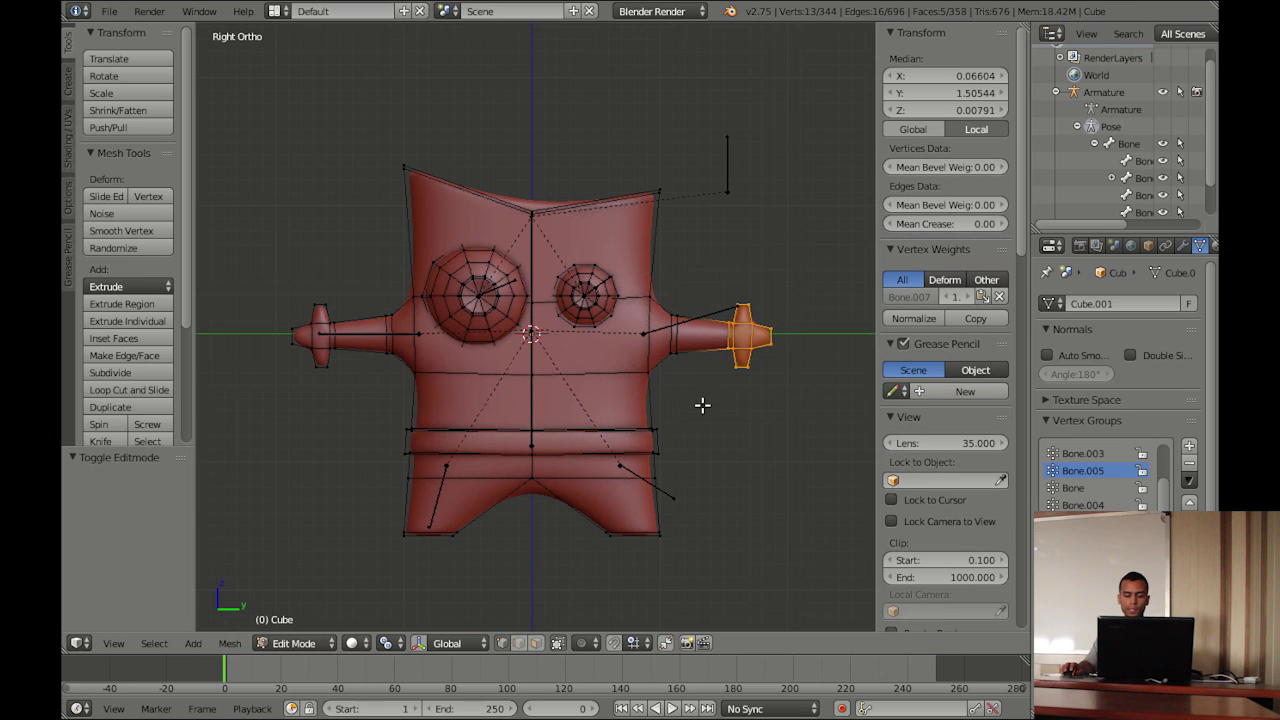
key("g")
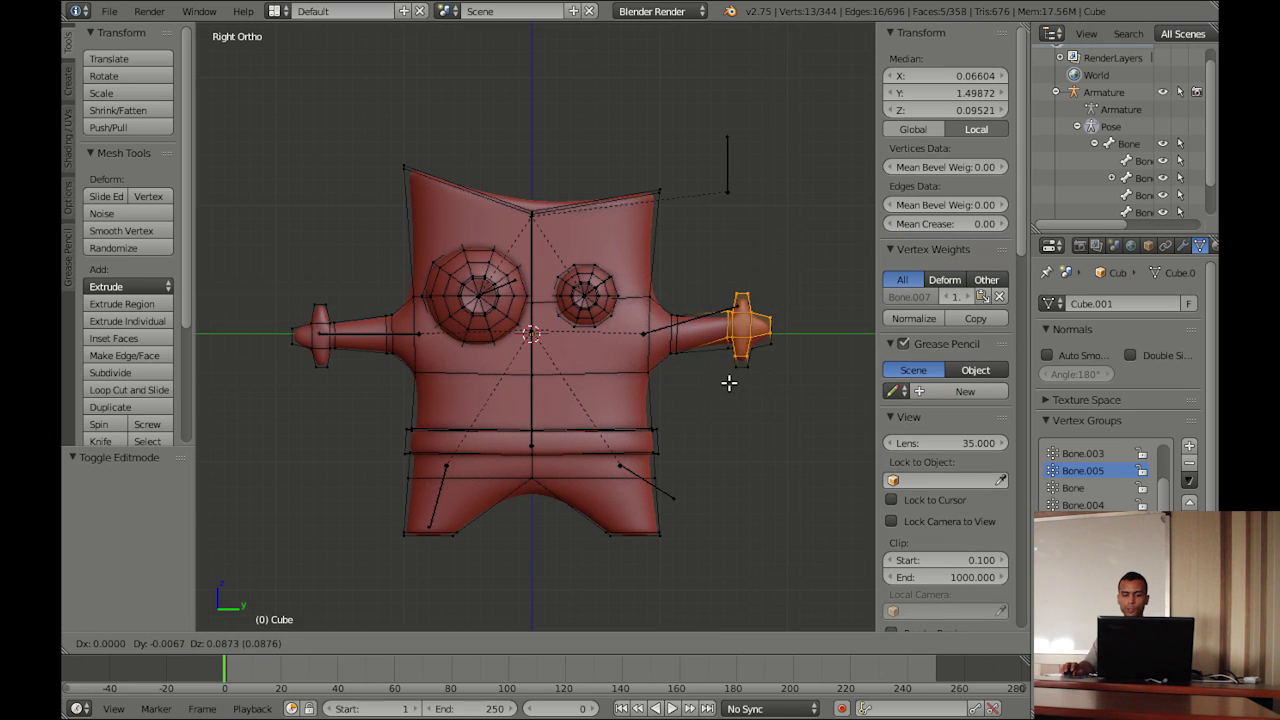
right_click(730, 381)
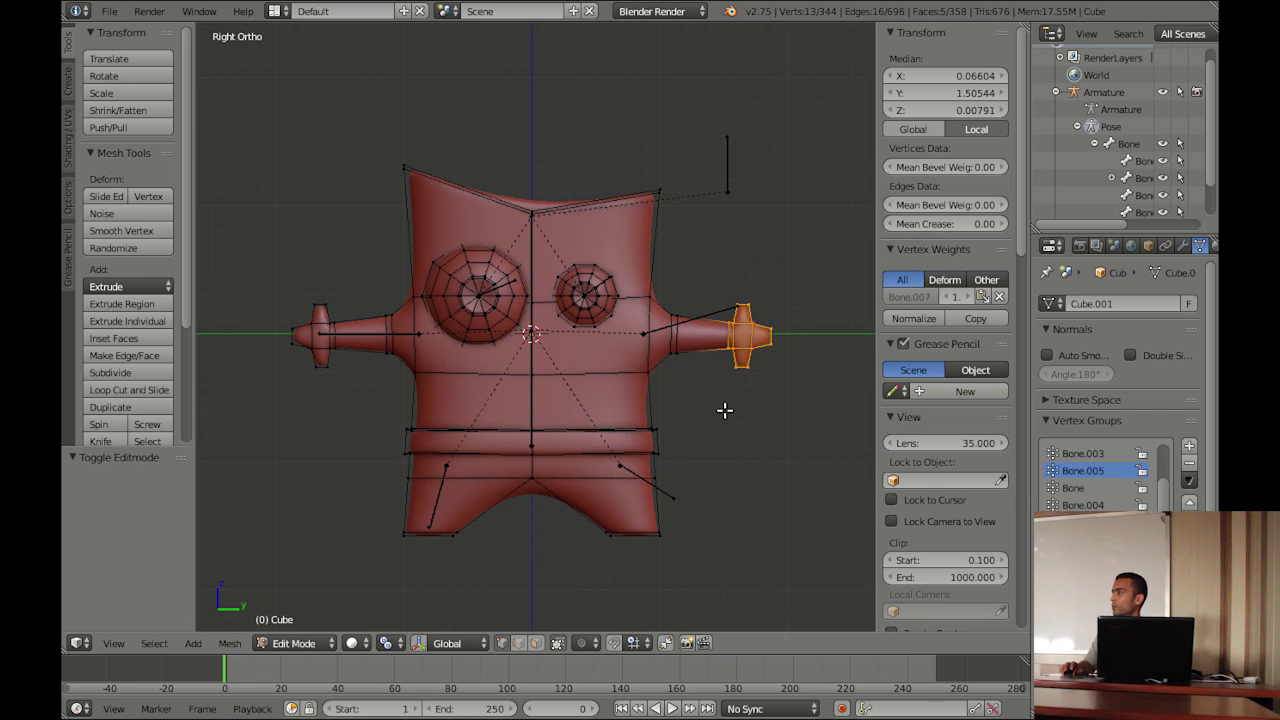
key("Tab")
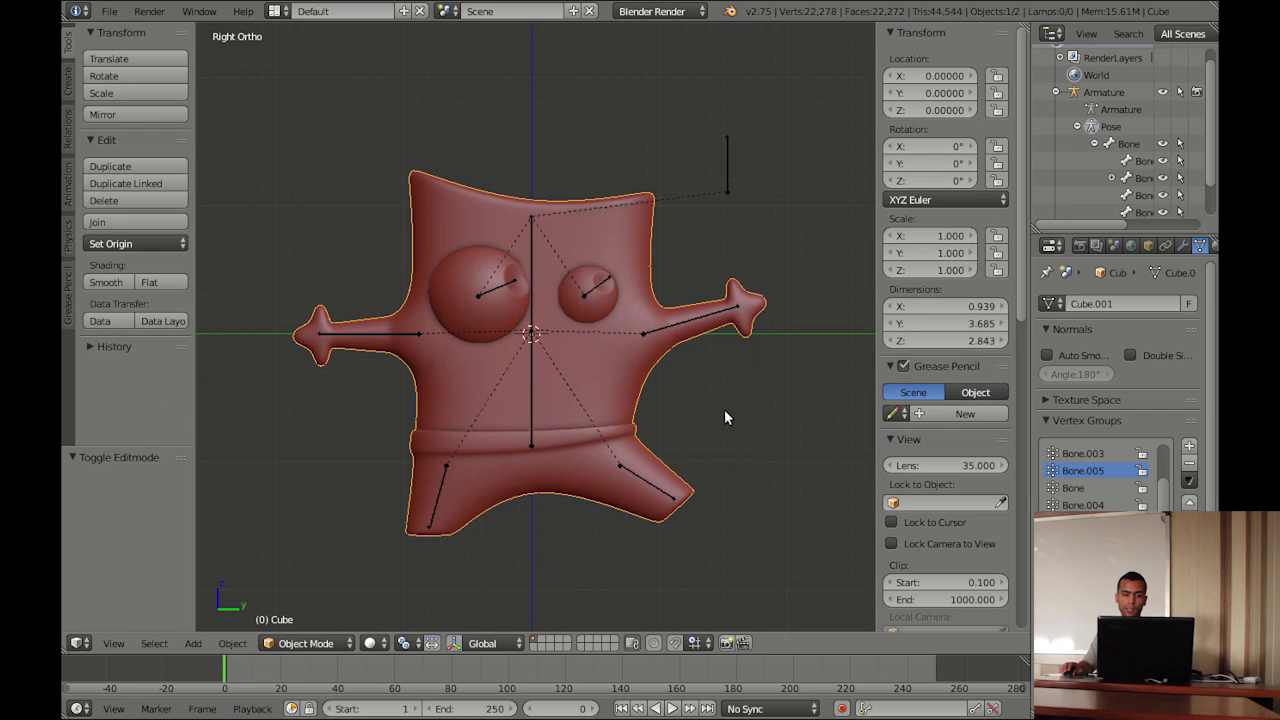
Rotate the right arm back to level and straighten the right leg in Pose Mode
right_click(700, 325)
key("ctrl+Tab")
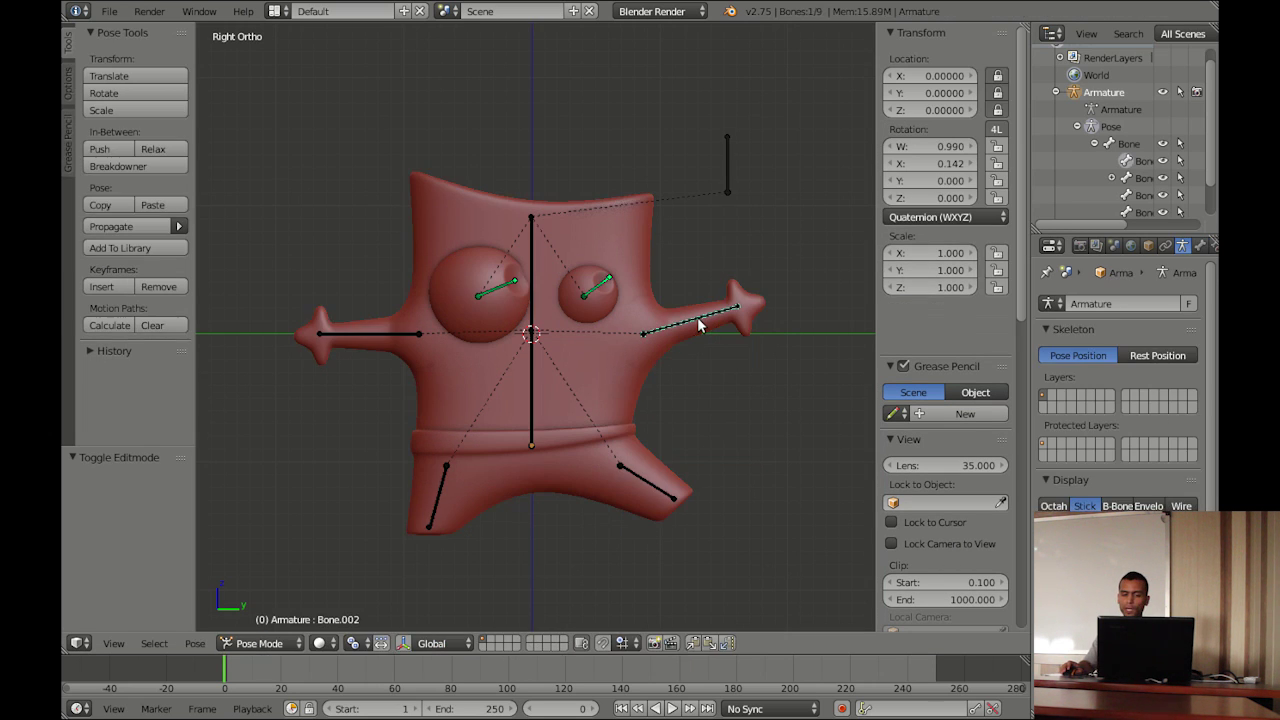
key("r")
left_click(766, 276)
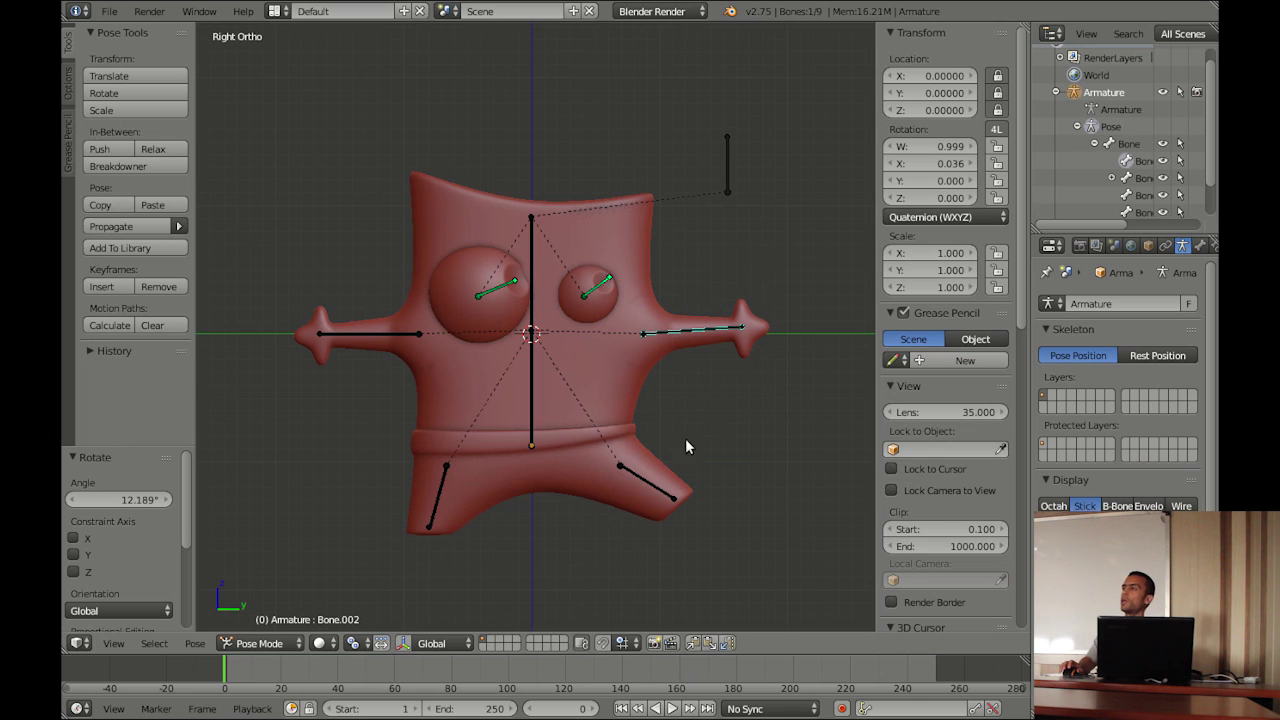
right_click(655, 492)
key("r")
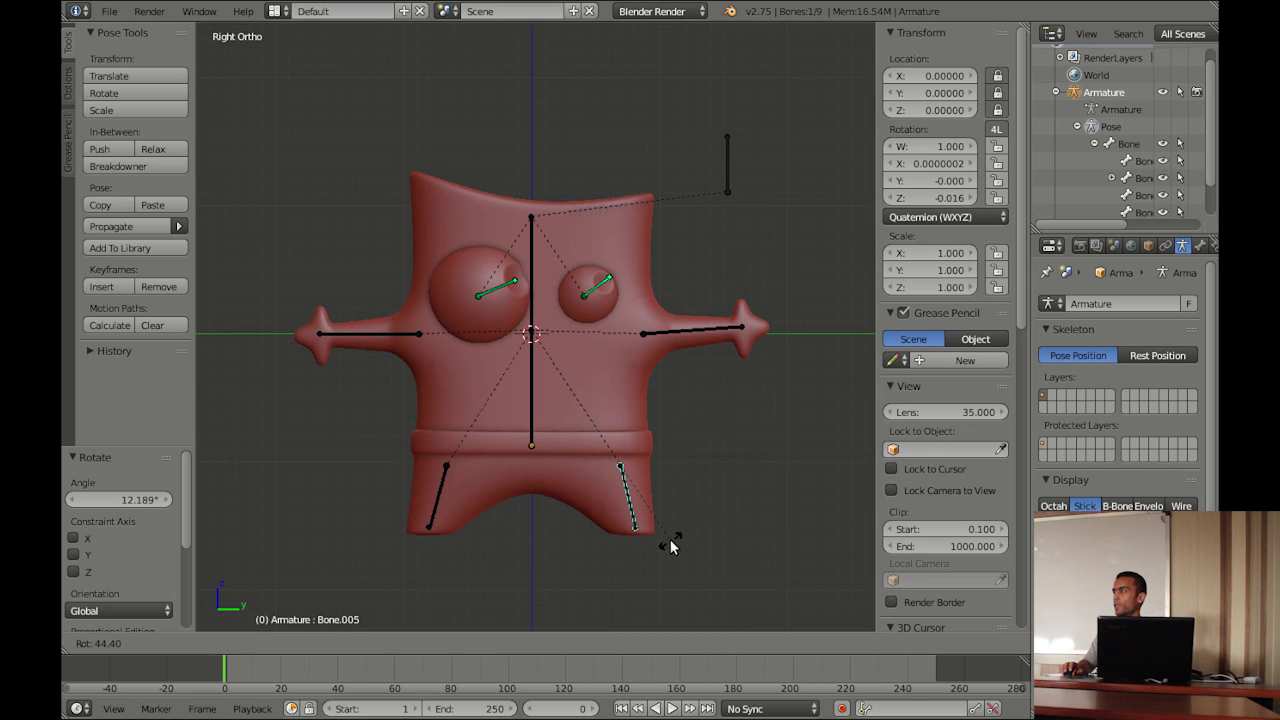
left_click(673, 546)
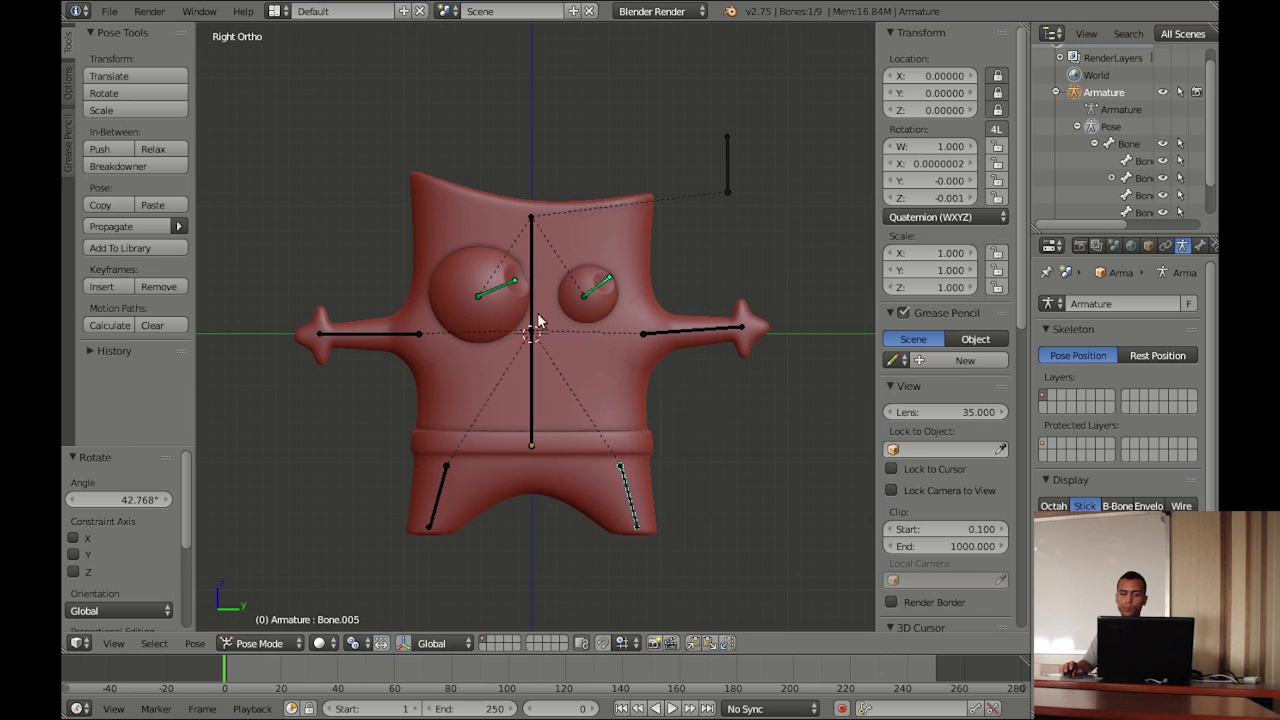
Rotate the spine bone to check that it bends the body, ending near upright
right_click(536, 245)
right_click(530, 237)
key("r")
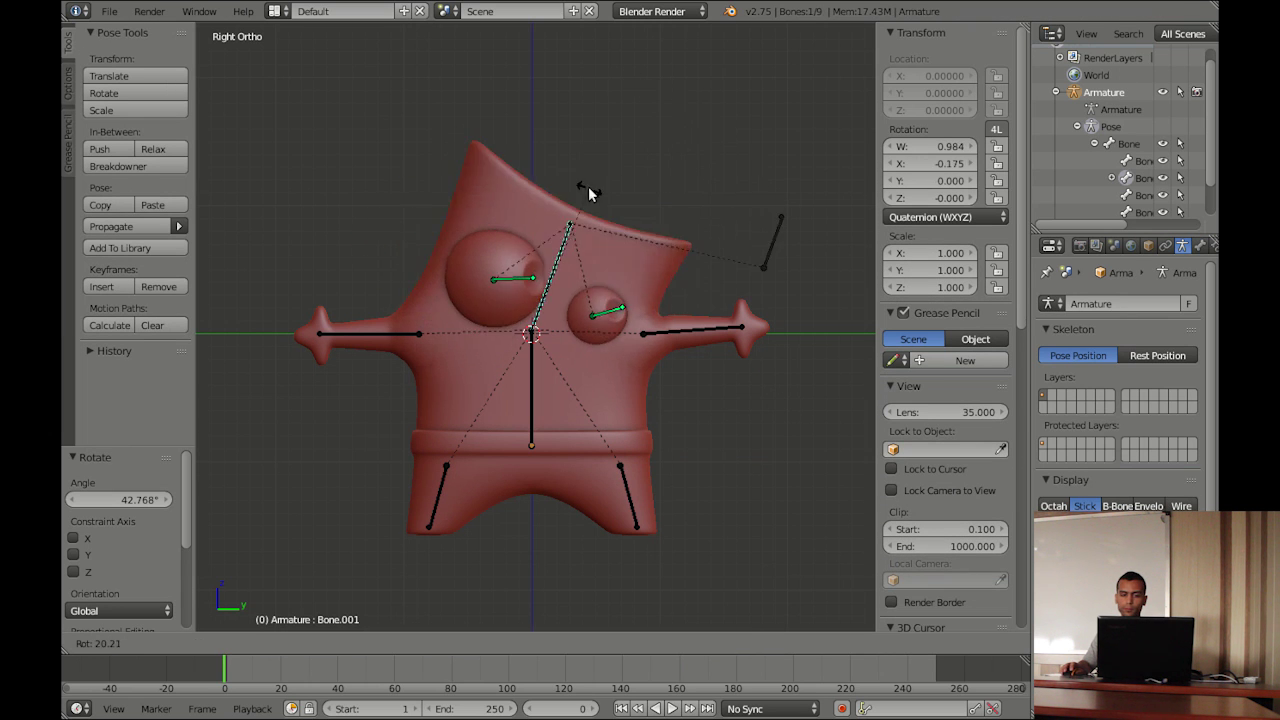
left_click(535, 167)
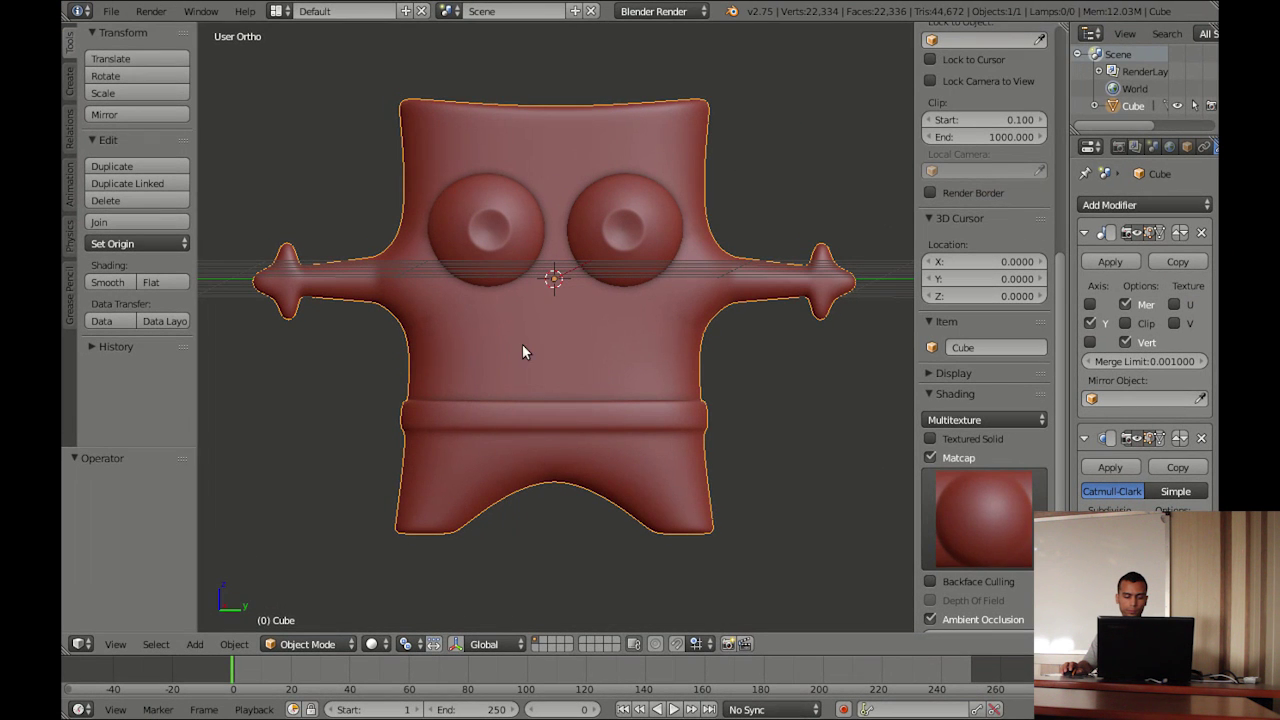
Add a single-bone armature and lower it -0.732 along Z into the body from the side view
middle_click_drag(615, 318, 603, 321, "shift")
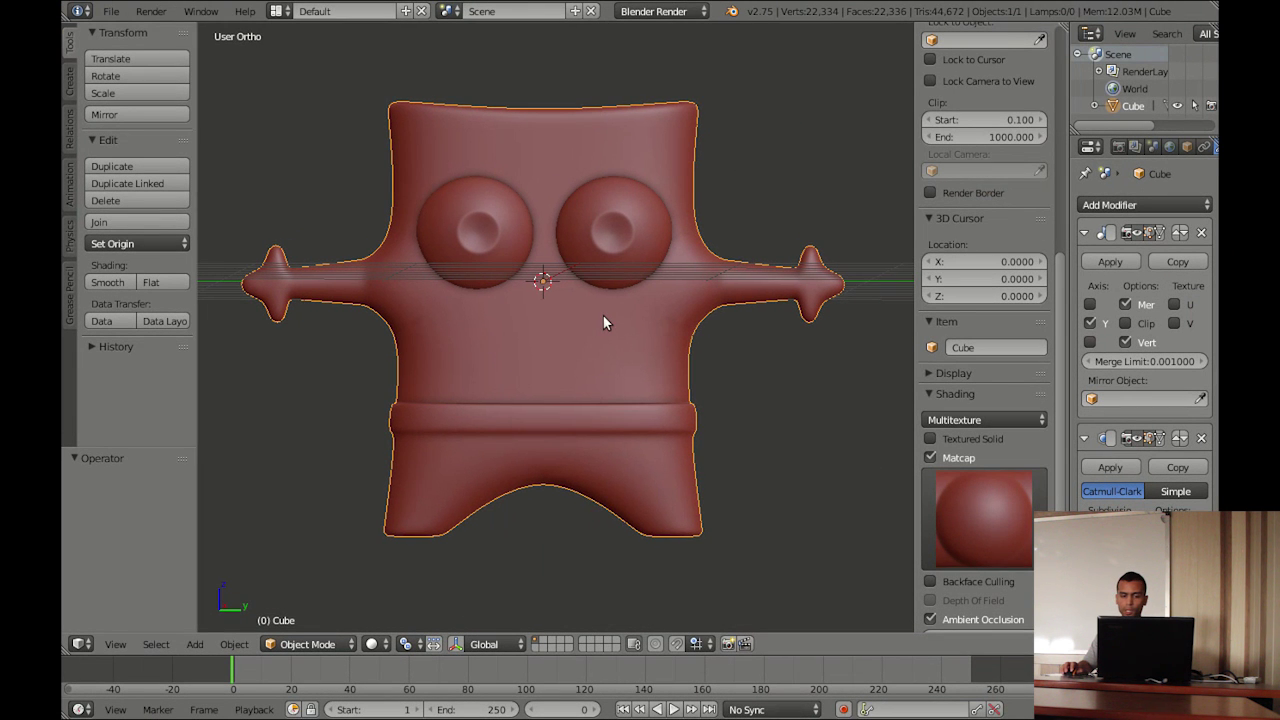
key("shift+a")
mouse_move(566, 412)
left_click(715, 420)
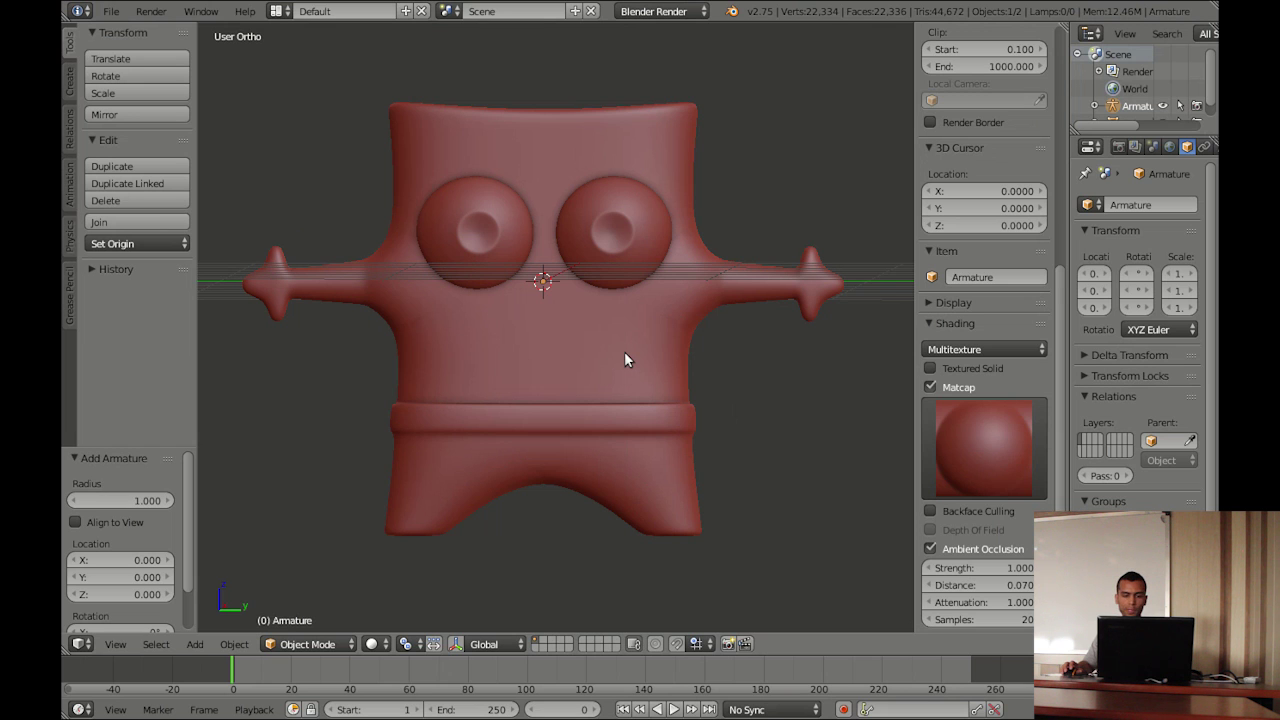
key("KP_3")
key("z")
key("g")
key("z")
left_click(676, 363)
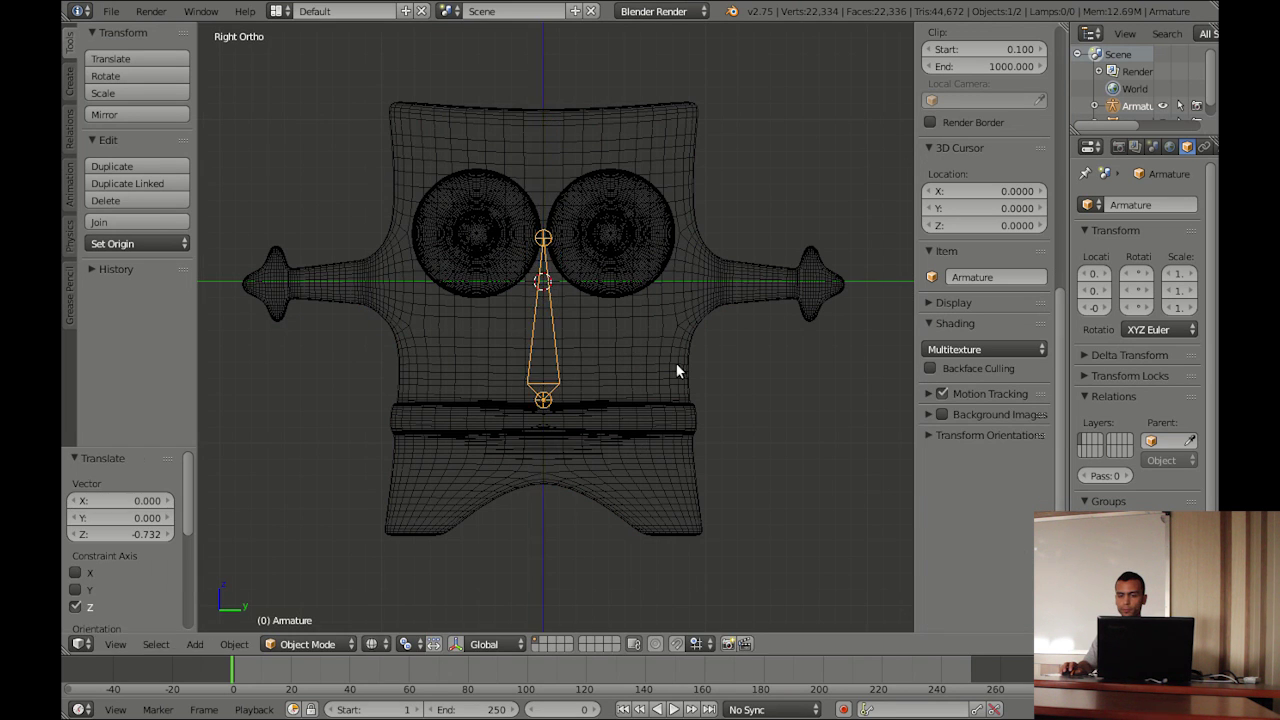
key("z")
Enable X-Ray in the armature display settings so the bone shows through the mesh
left_click(1170, 146)
left_click(1187, 146)
left_click(1152, 146)
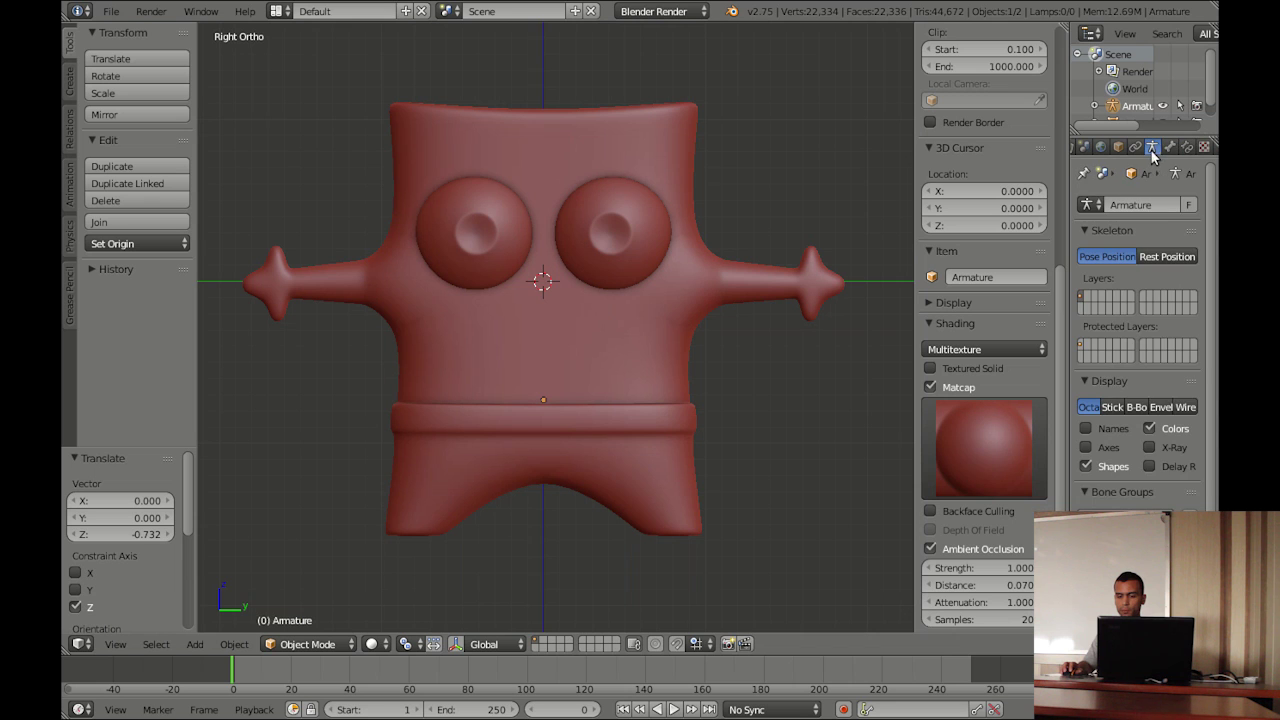
left_click(1150, 447)
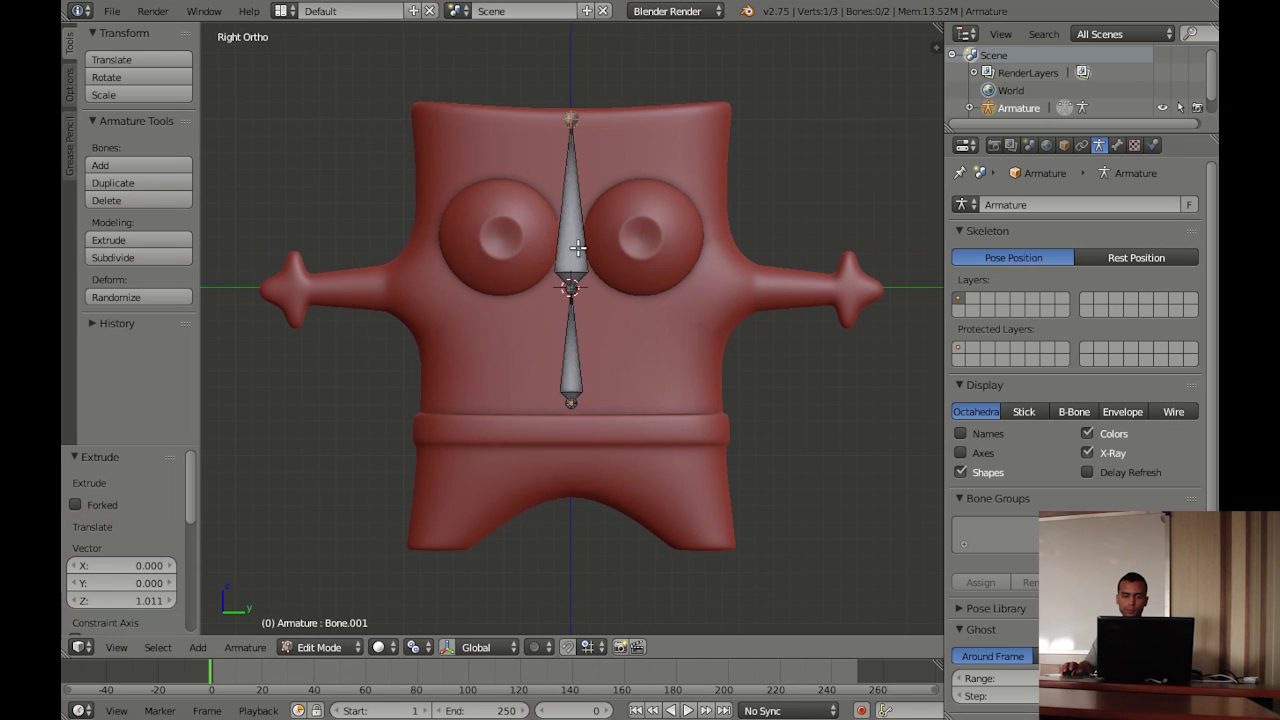
Move the middle spine joint vertically to adjust the two spine bones
right_click(578, 247)
right_click(568, 289)
key("g")
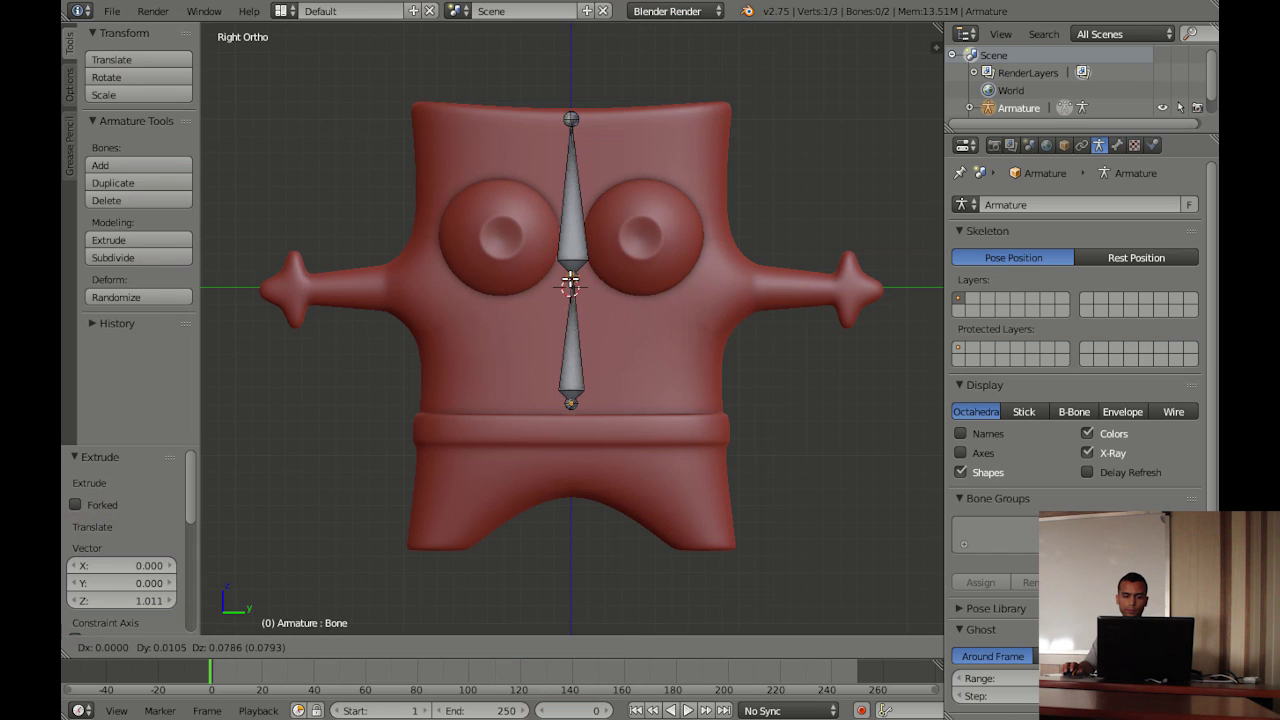
key("z")
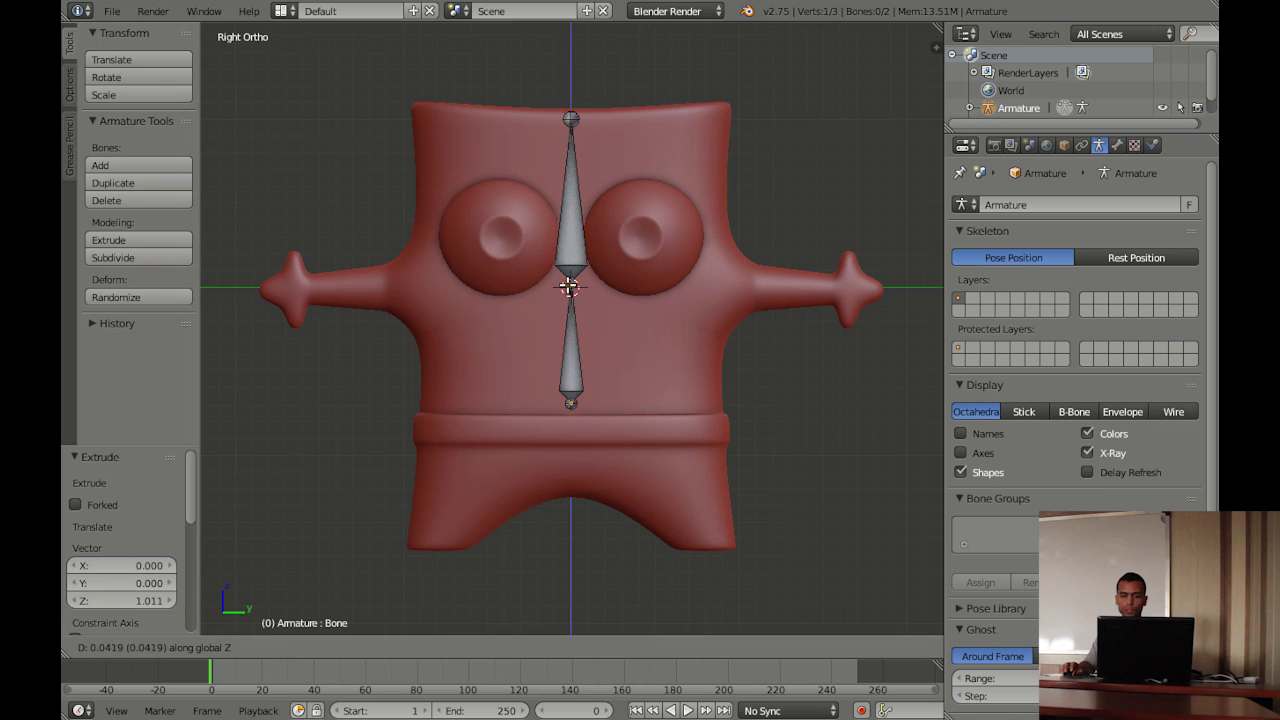
left_click(571, 302)
Duplicate the lower spine bone, lay it horizontal, and fit it inside the right arm
right_click(585, 366)
key("shift+d")
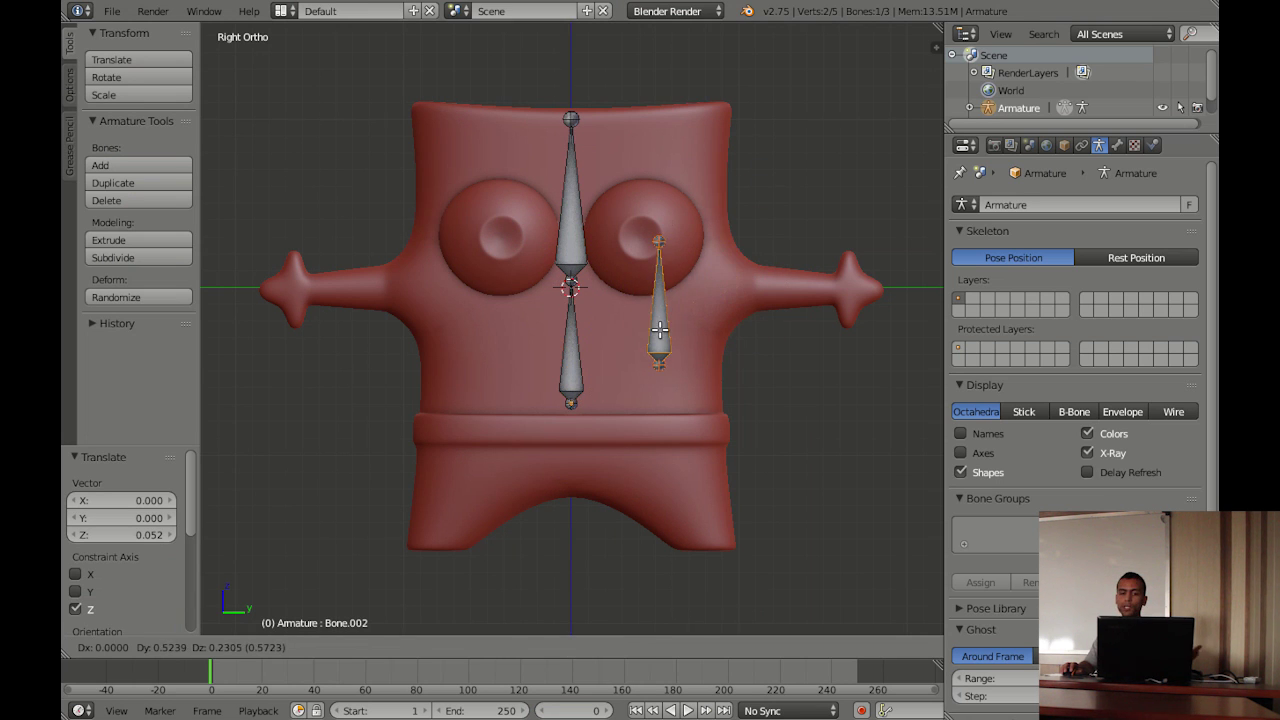
left_click(737, 297)
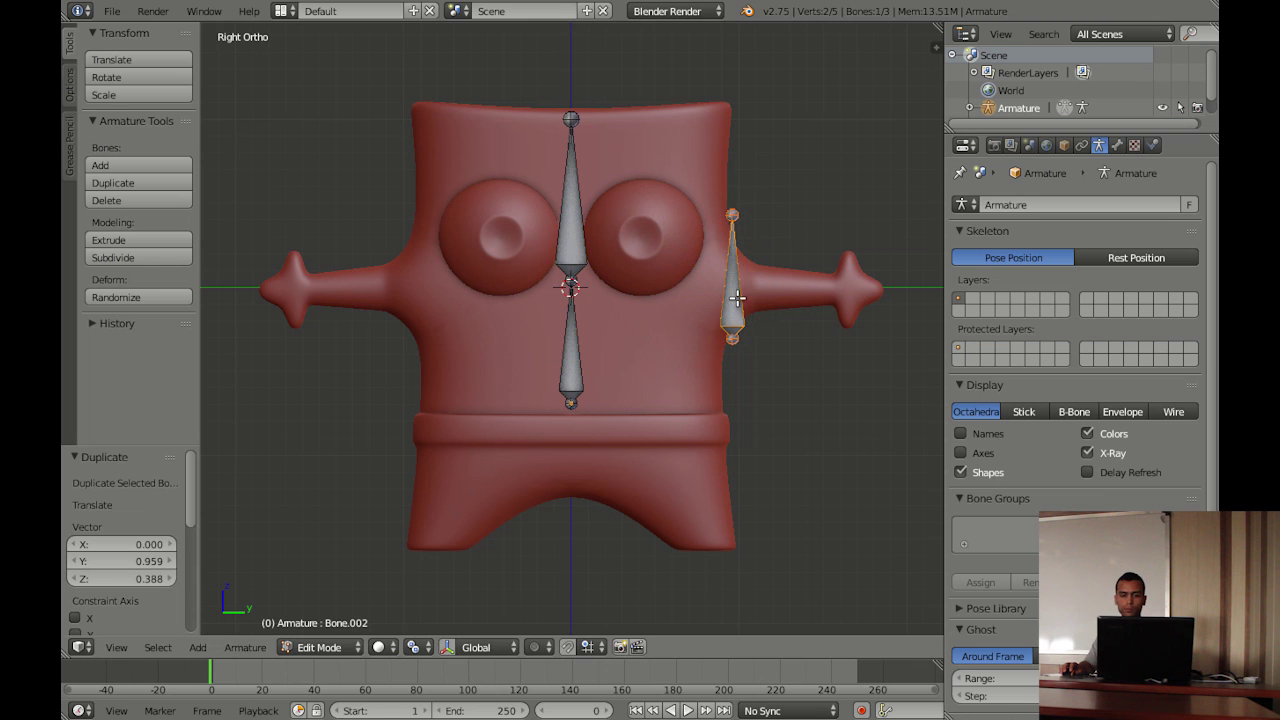
key("r")
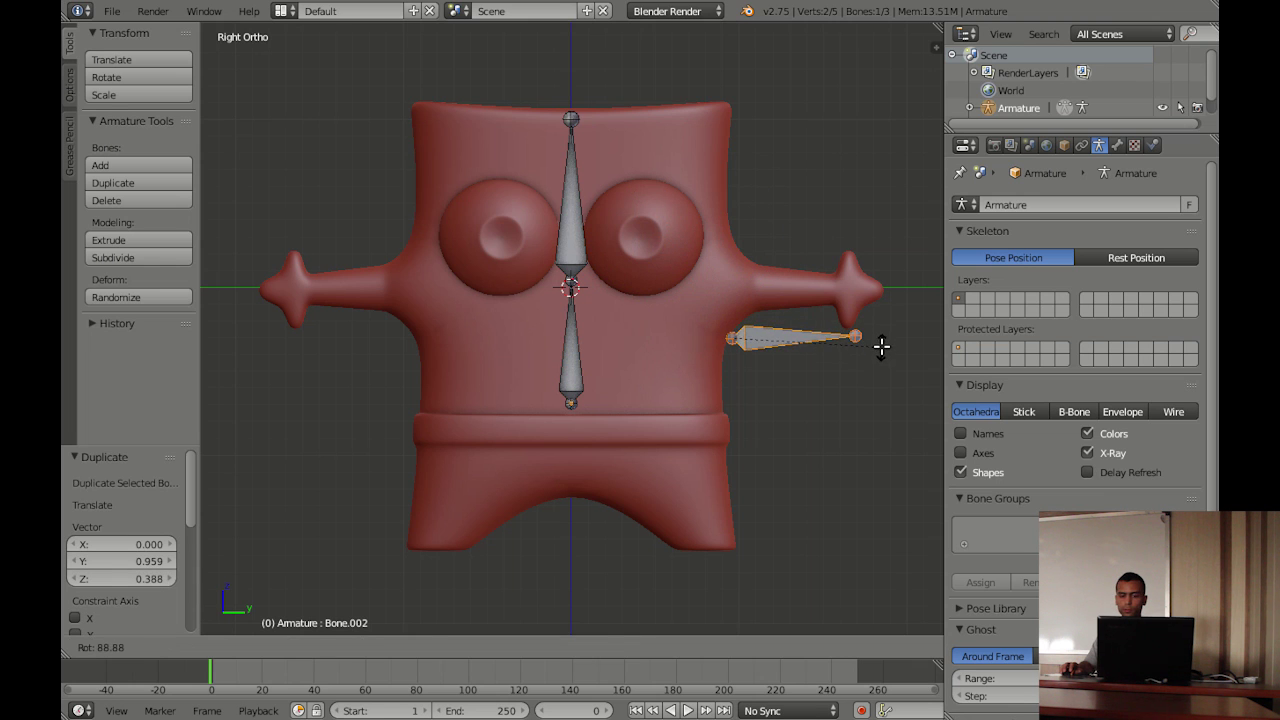
left_click(880, 347)
key("g")
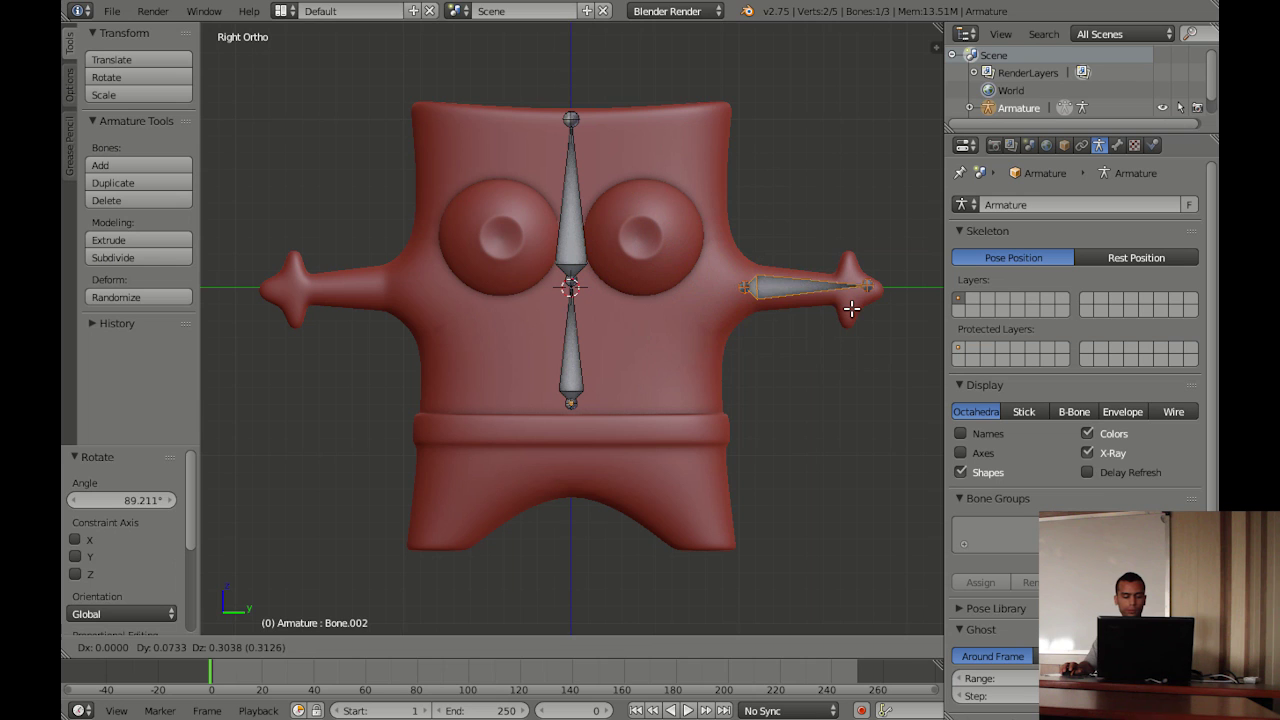
left_click(853, 307)
right_click(869, 288)
key("g")
left_click(877, 292)
Duplicate the arm bone and point the copy down along the right leg
right_click(823, 301)
key("shift+d")
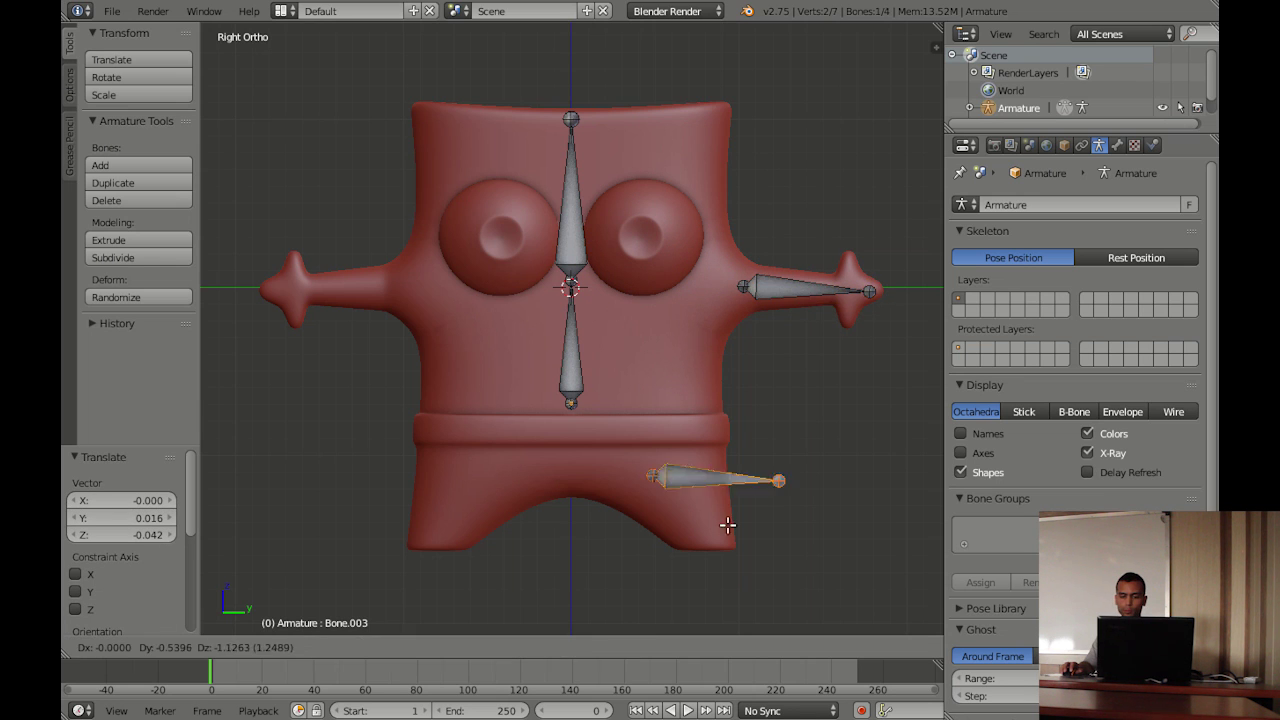
left_click(750, 470)
key("r")
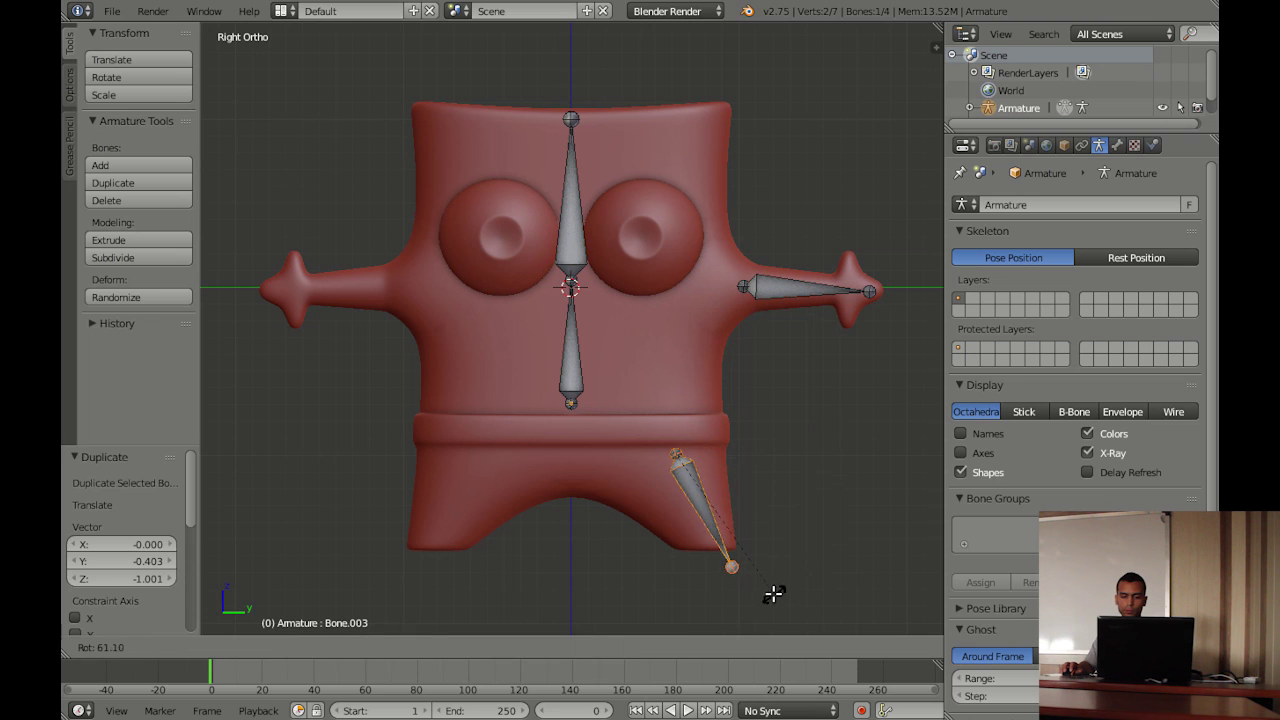
left_click(752, 586)
key("g")
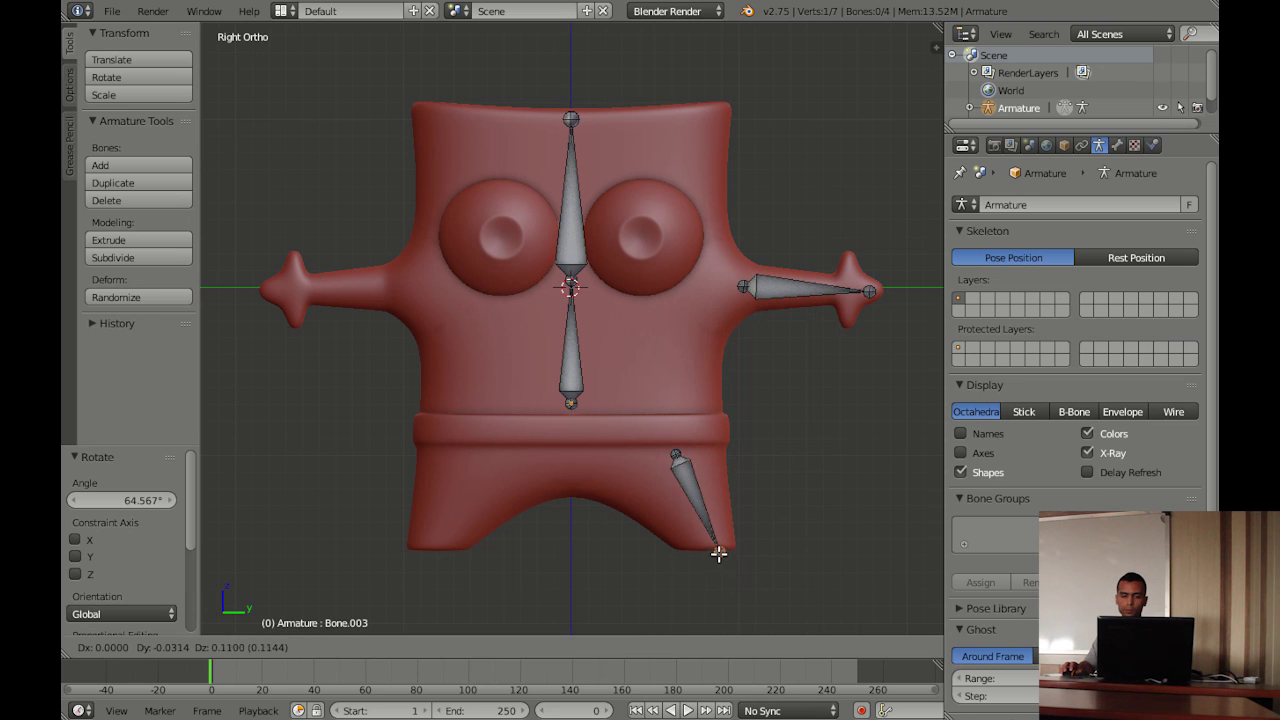
left_click(711, 546)
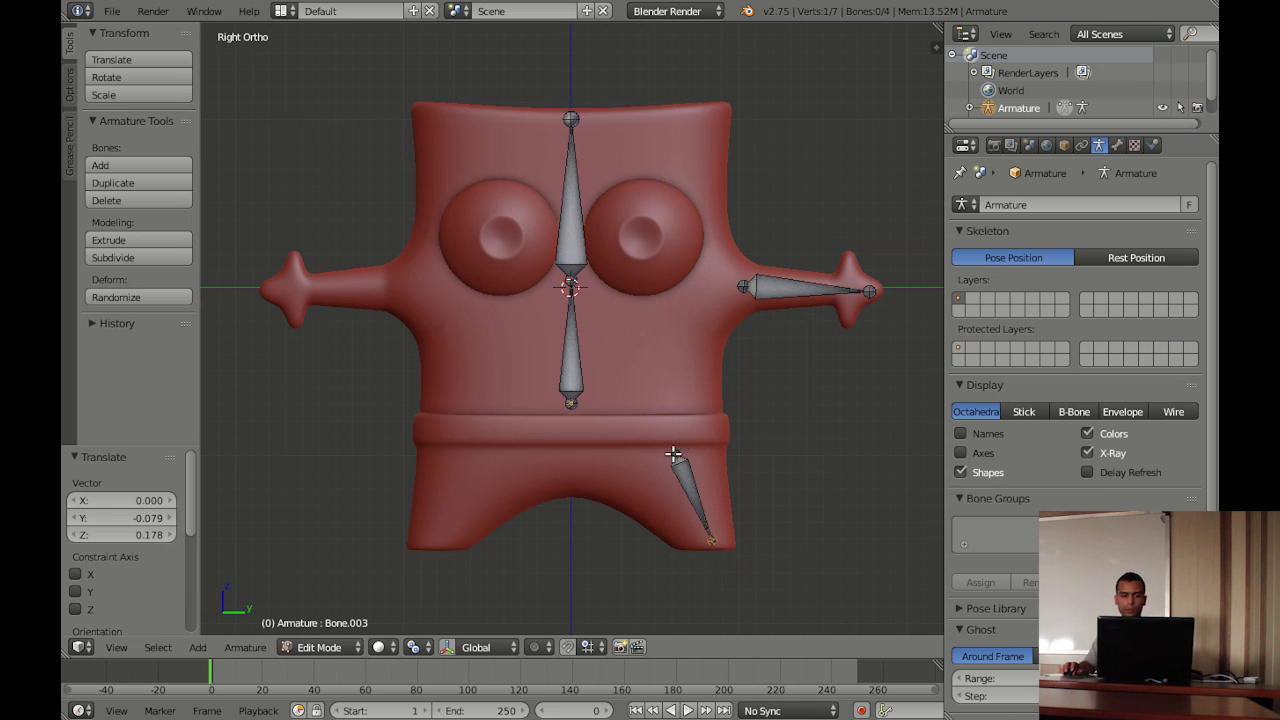
Duplicate the right arm bone and flip the copy to lie along the left arm
right_click(768, 284)
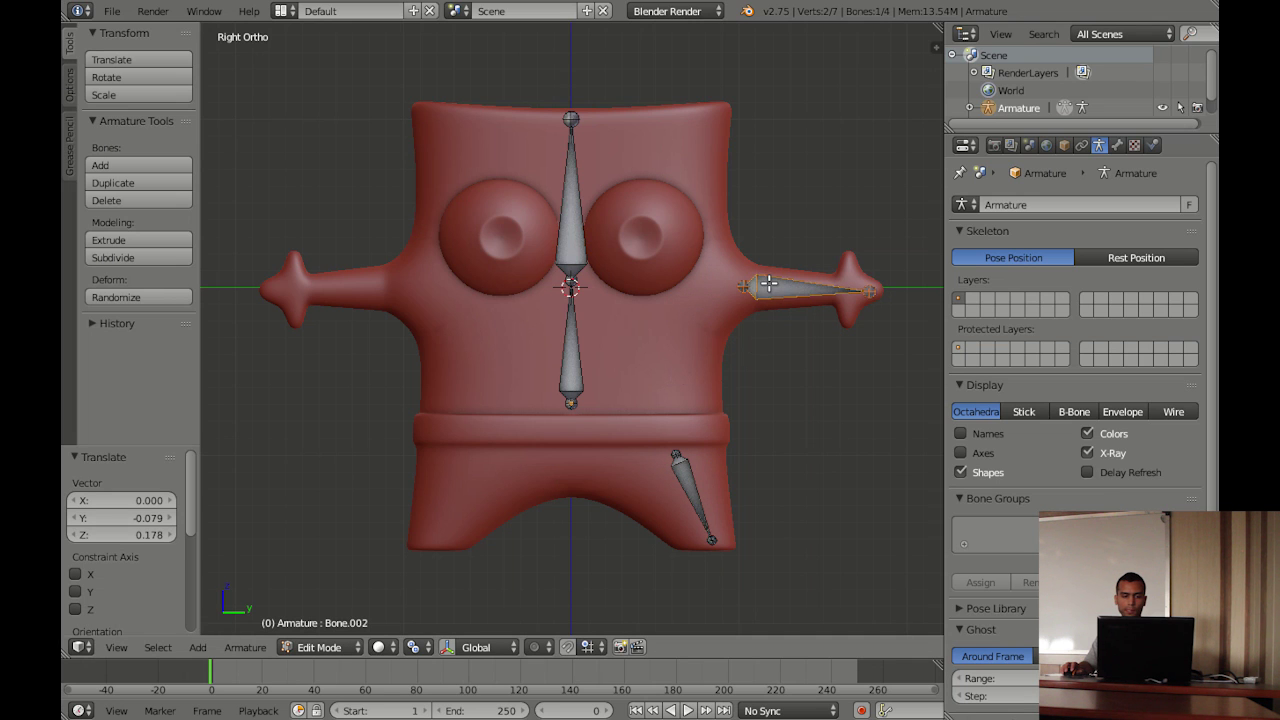
key("shift+d")
left_click(425, 290)
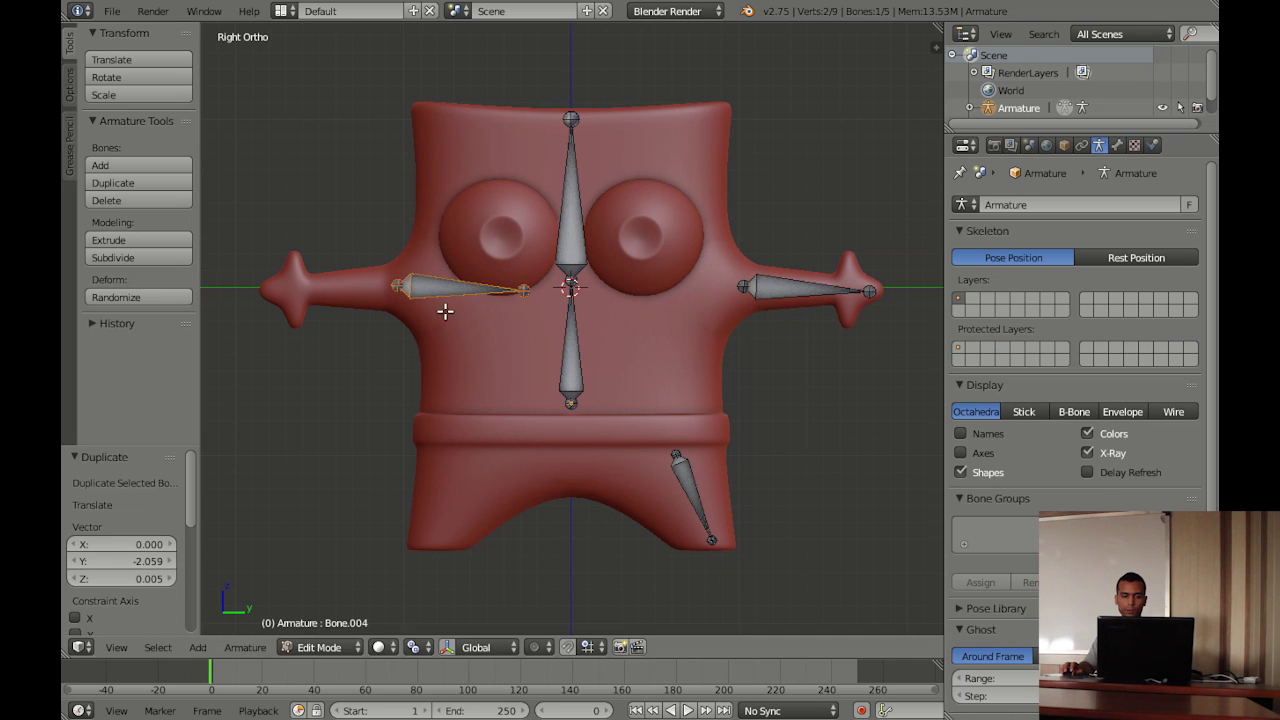
key("r")
left_click(312, 202)
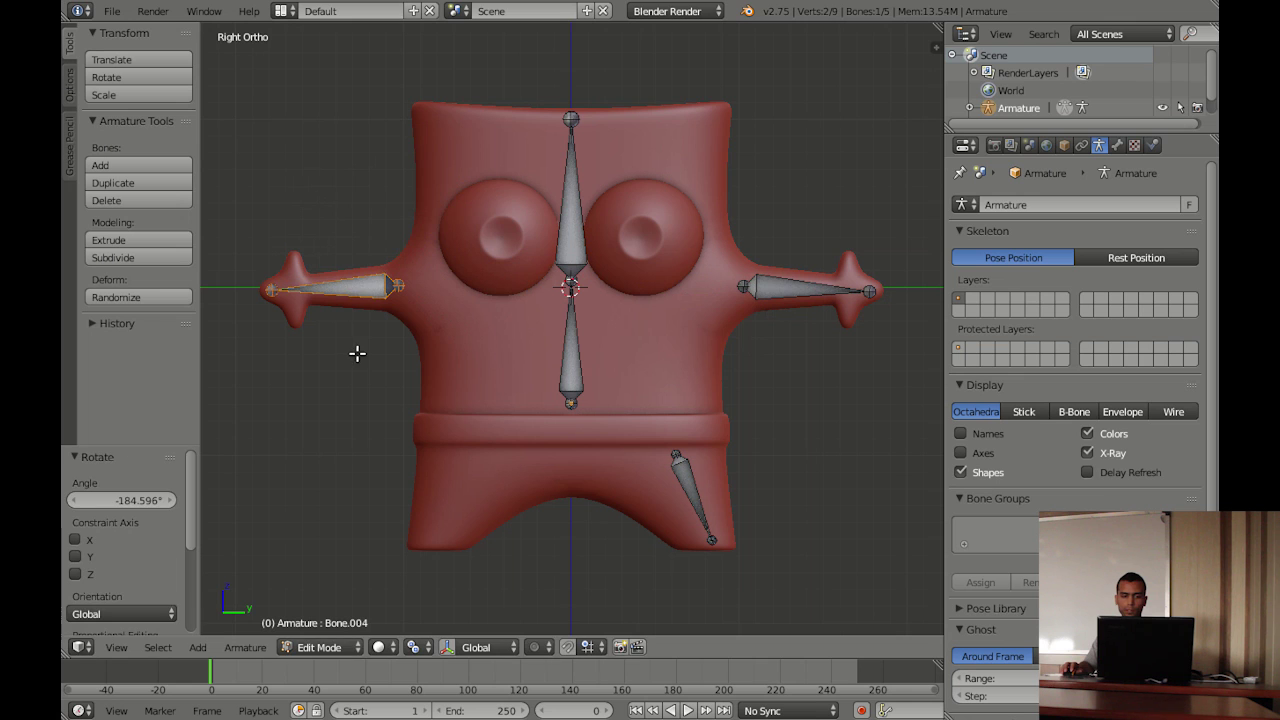
key("g")
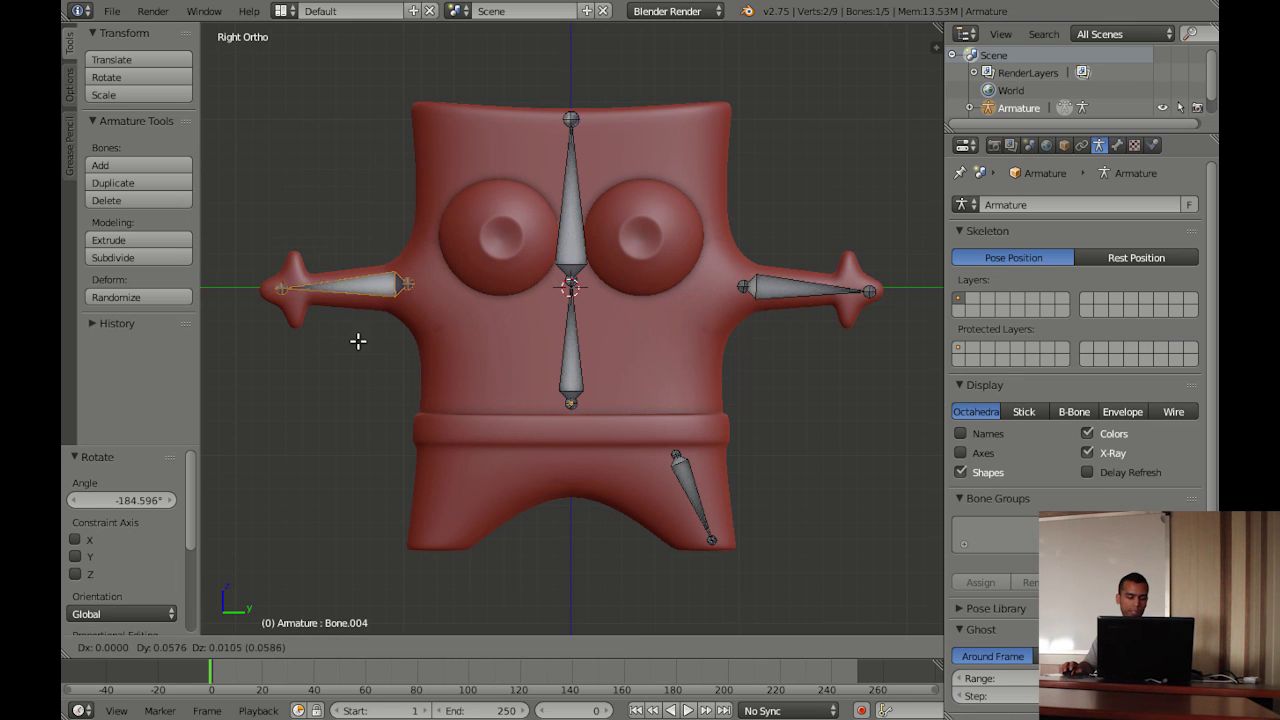
left_click(362, 341)
Duplicate the right leg bone and angle the copy along the left leg
right_click(687, 478)
key("shift+d")
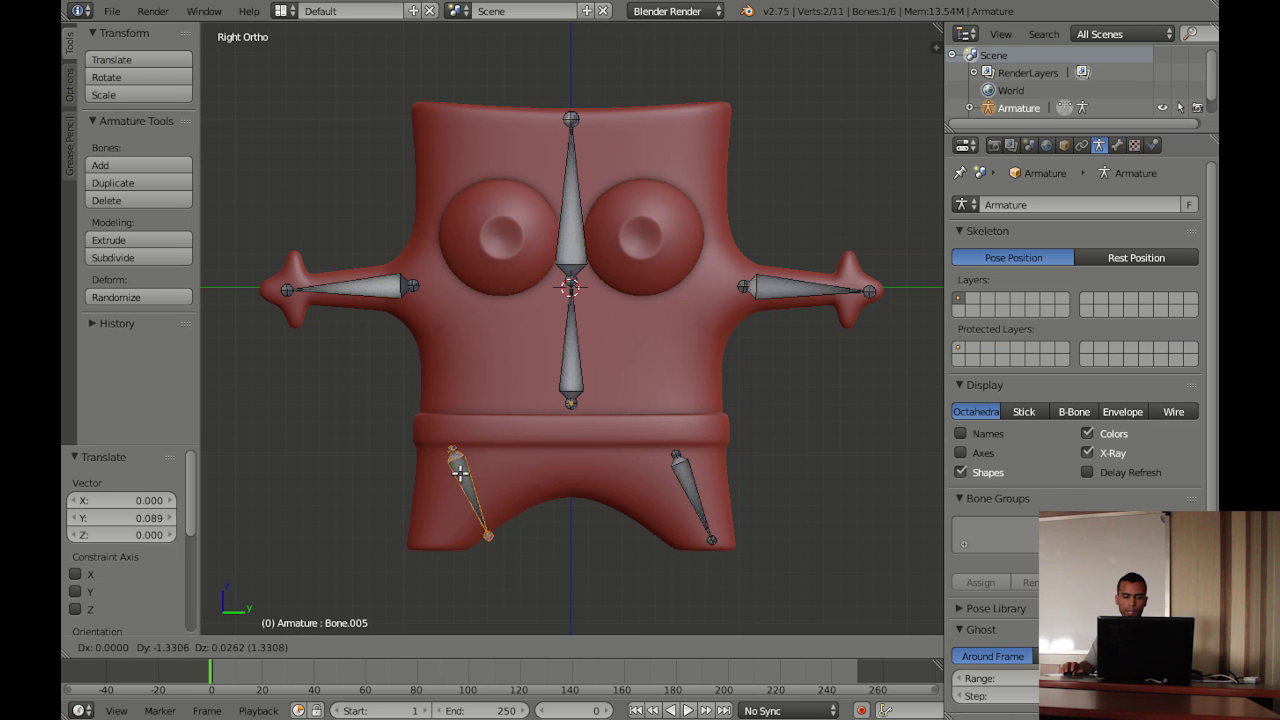
left_click(474, 481)
key("r")
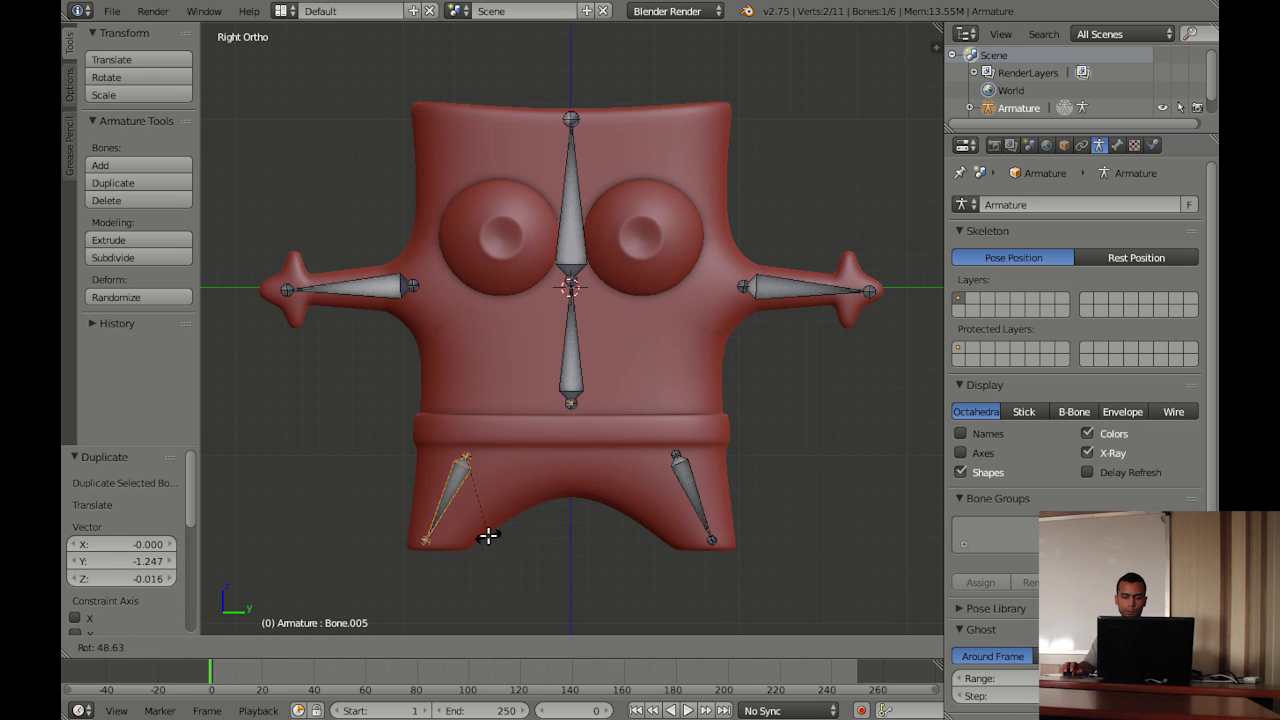
left_click(500, 538)
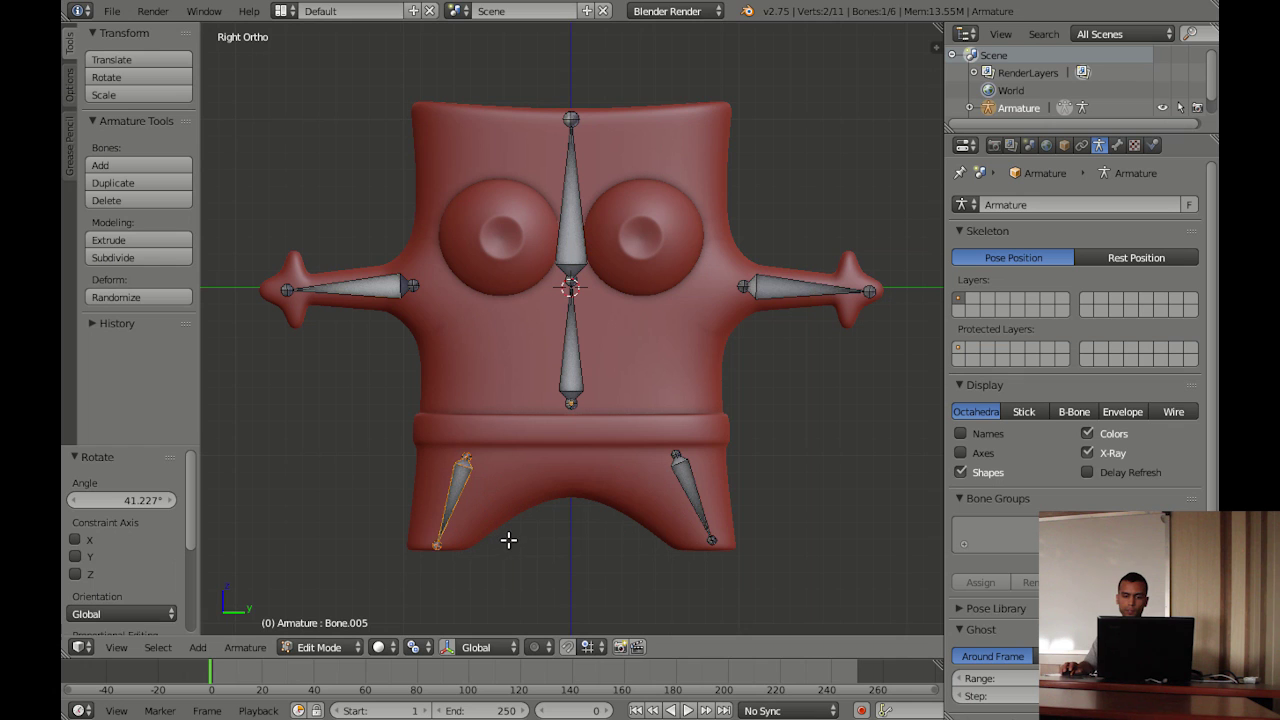
key("g")
left_click(510, 538)
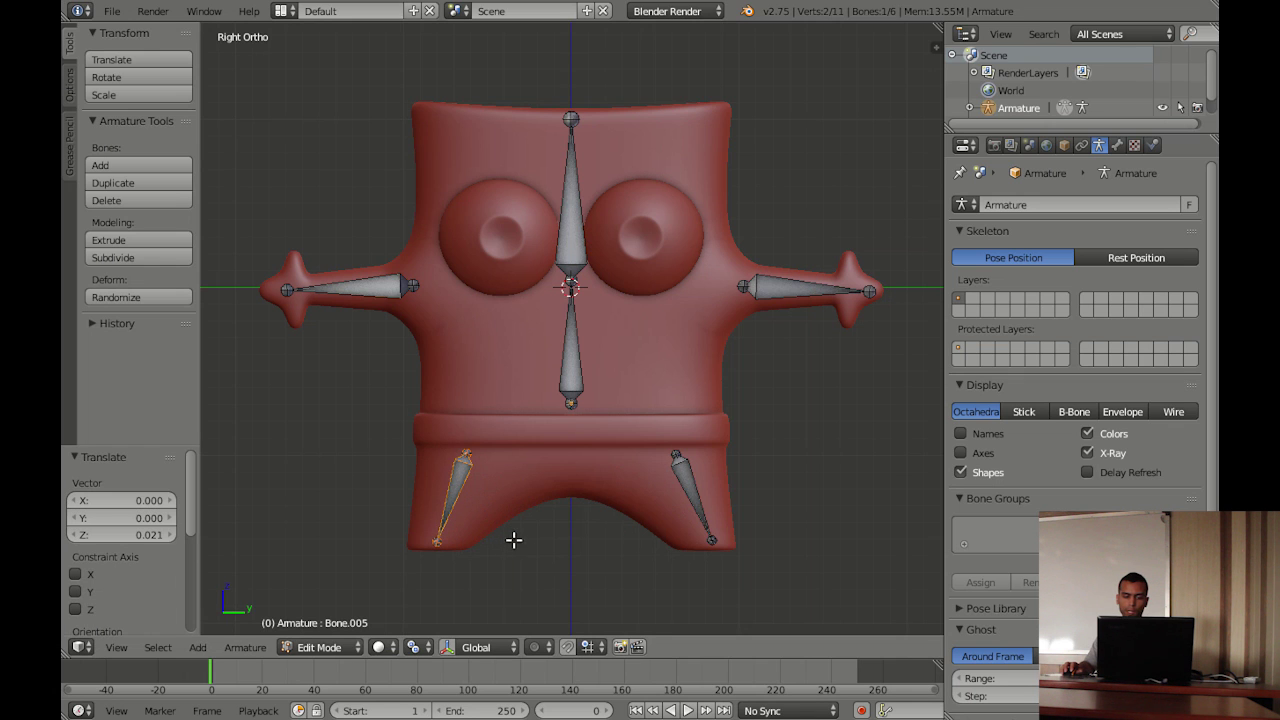
left_click(335, 647)
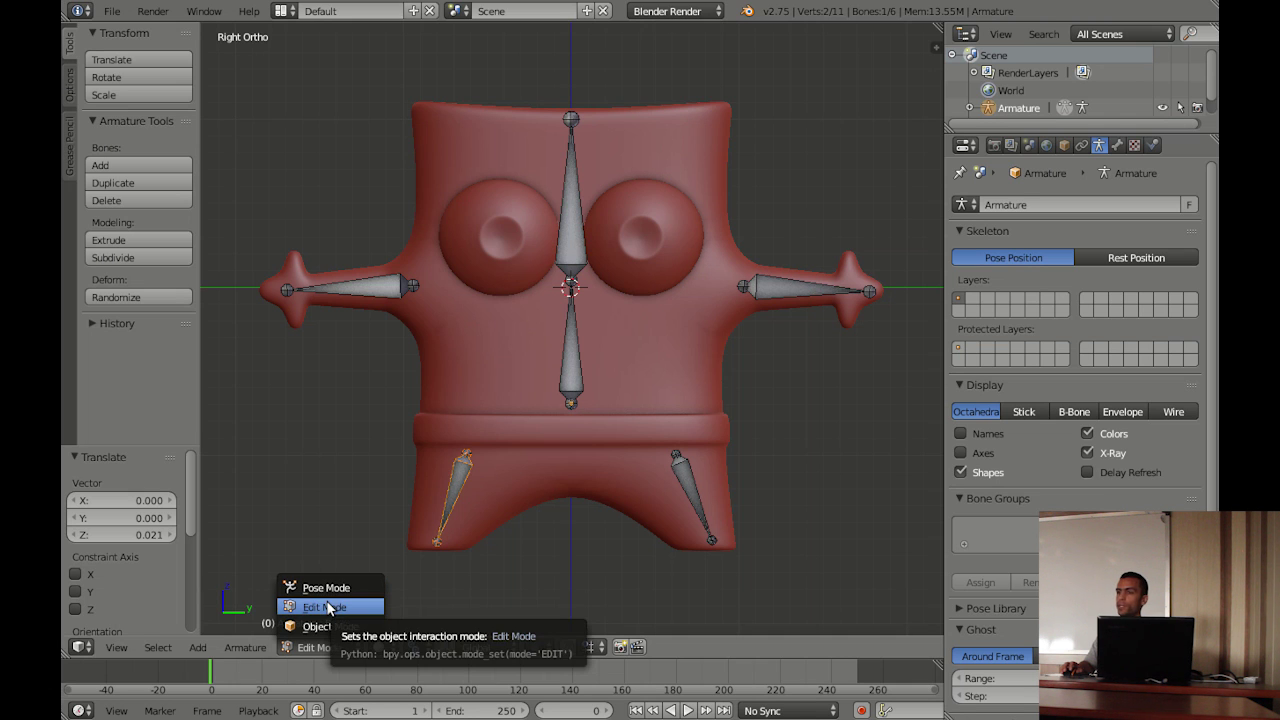
Switch the armature to Object Mode, cancel an accidental move, then enter Pose Mode
left_click(318, 626)
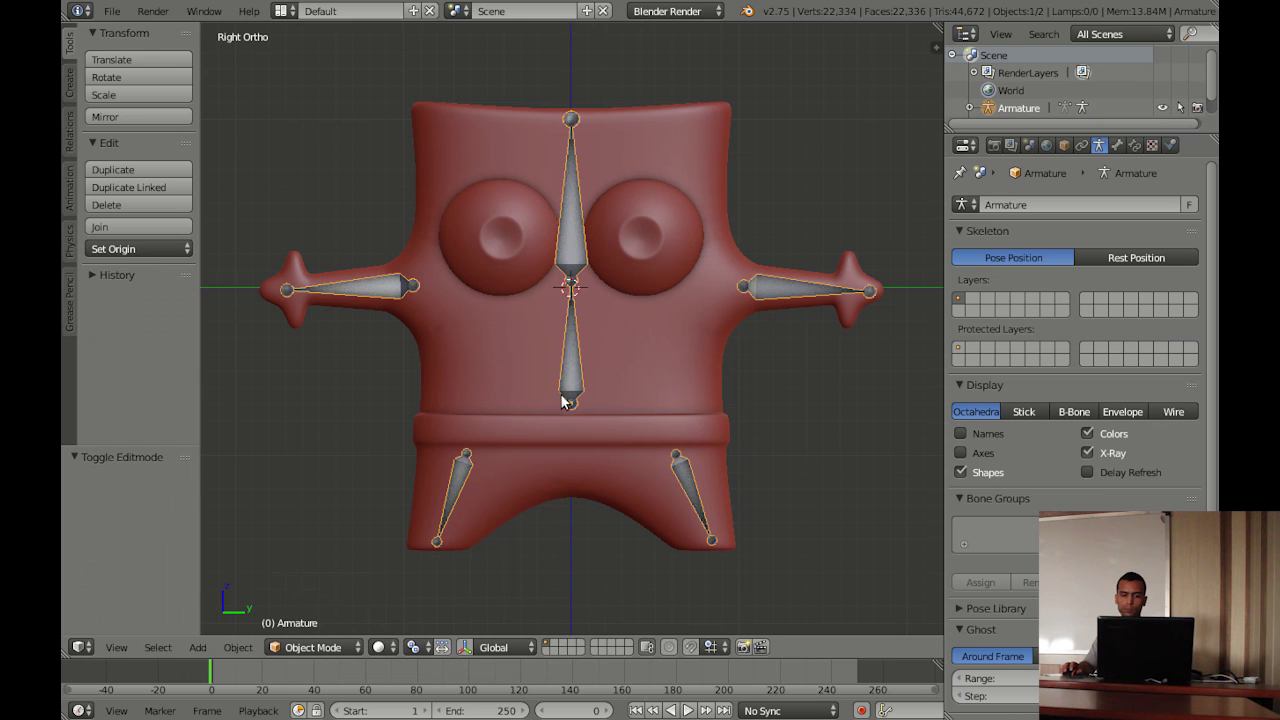
key("g")
right_click(578, 370)
left_click(329, 648)
left_click(343, 594)
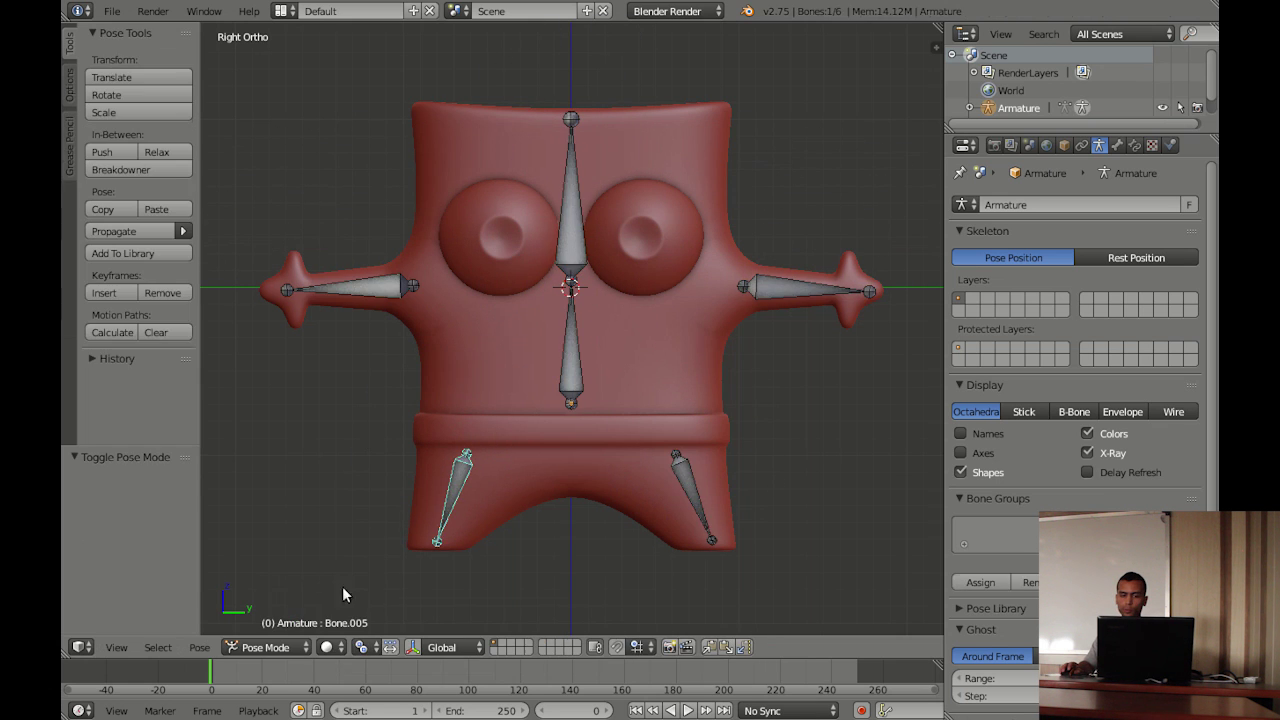
Test-rotate the upper and lower spine bones, cancelling each rotation to keep the rest pose
right_click(569, 240)
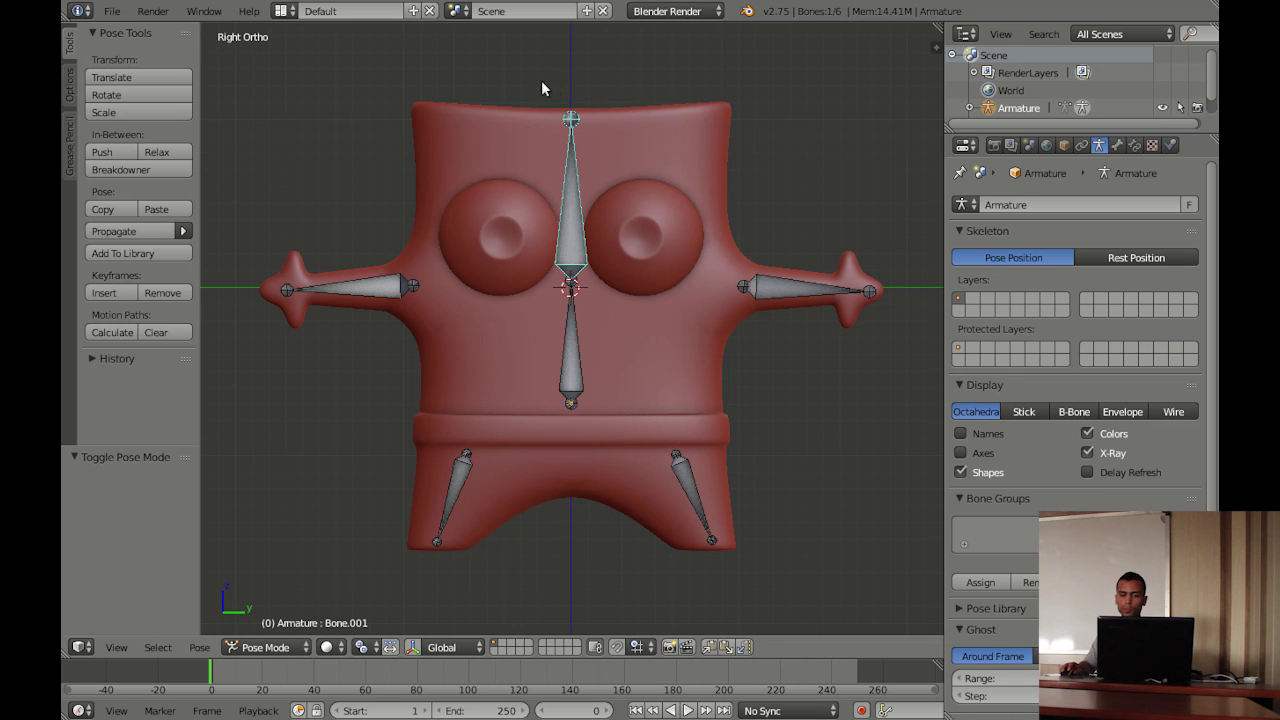
key("r")
right_click(473, 94)
key("r")
right_click(544, 225)
right_click(562, 328)
key("r")
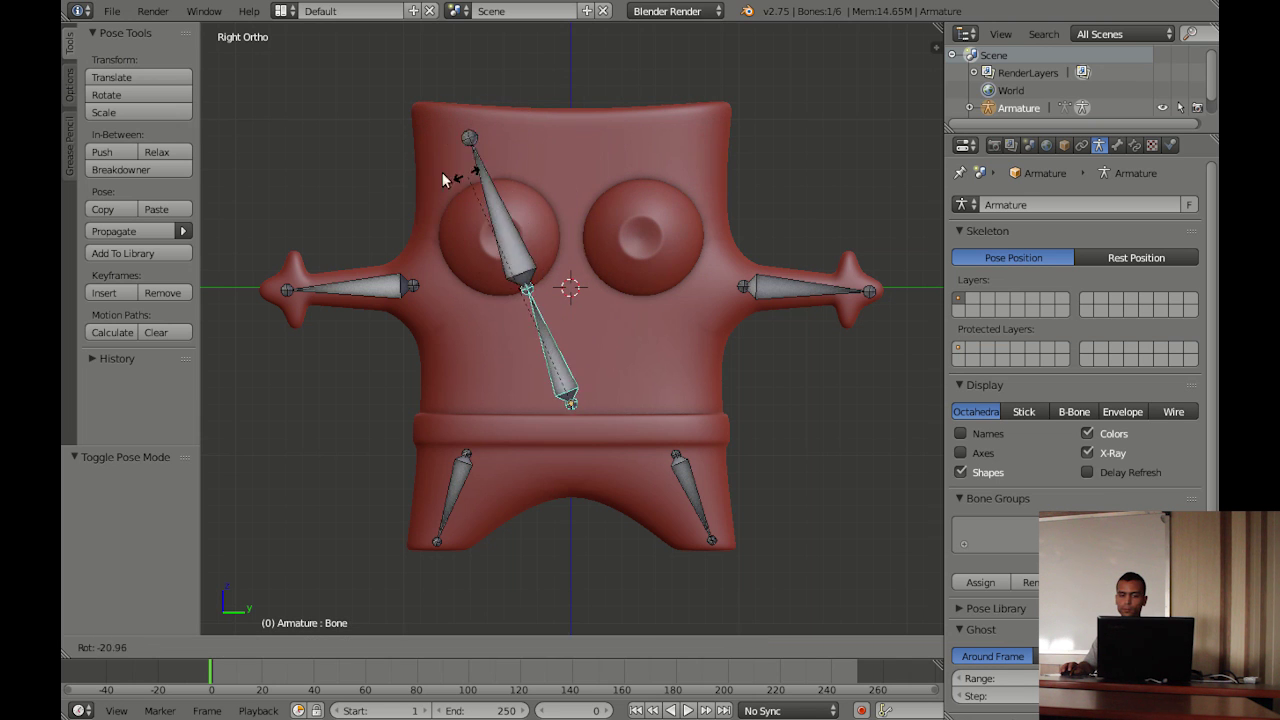
right_click(503, 152)
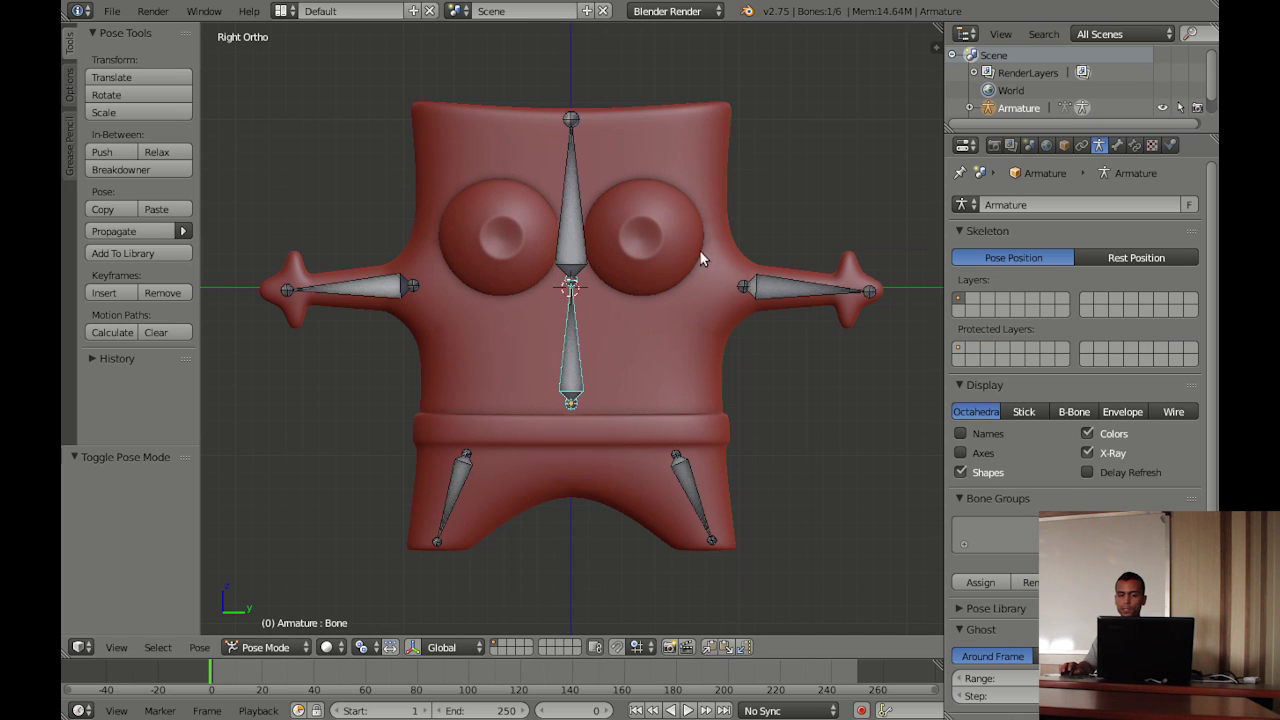
Select the right arm bone and return to Edit Mode
right_click(797, 296)
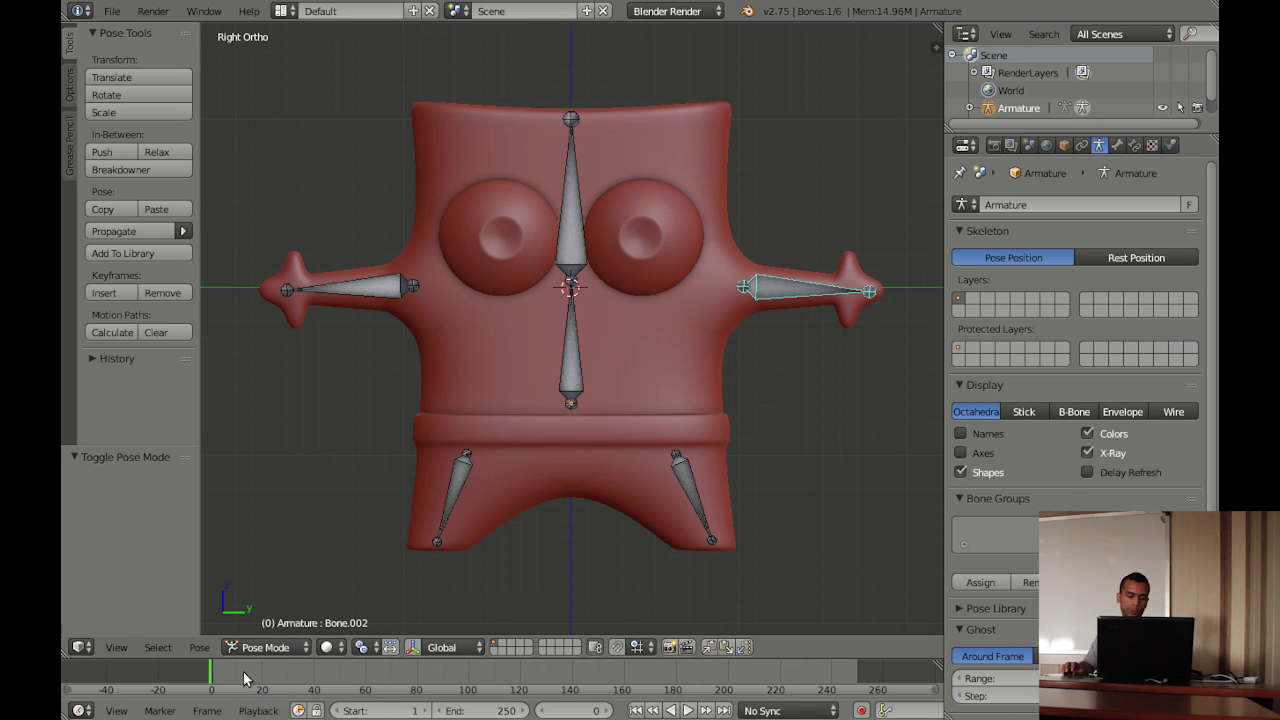
left_click(287, 655)
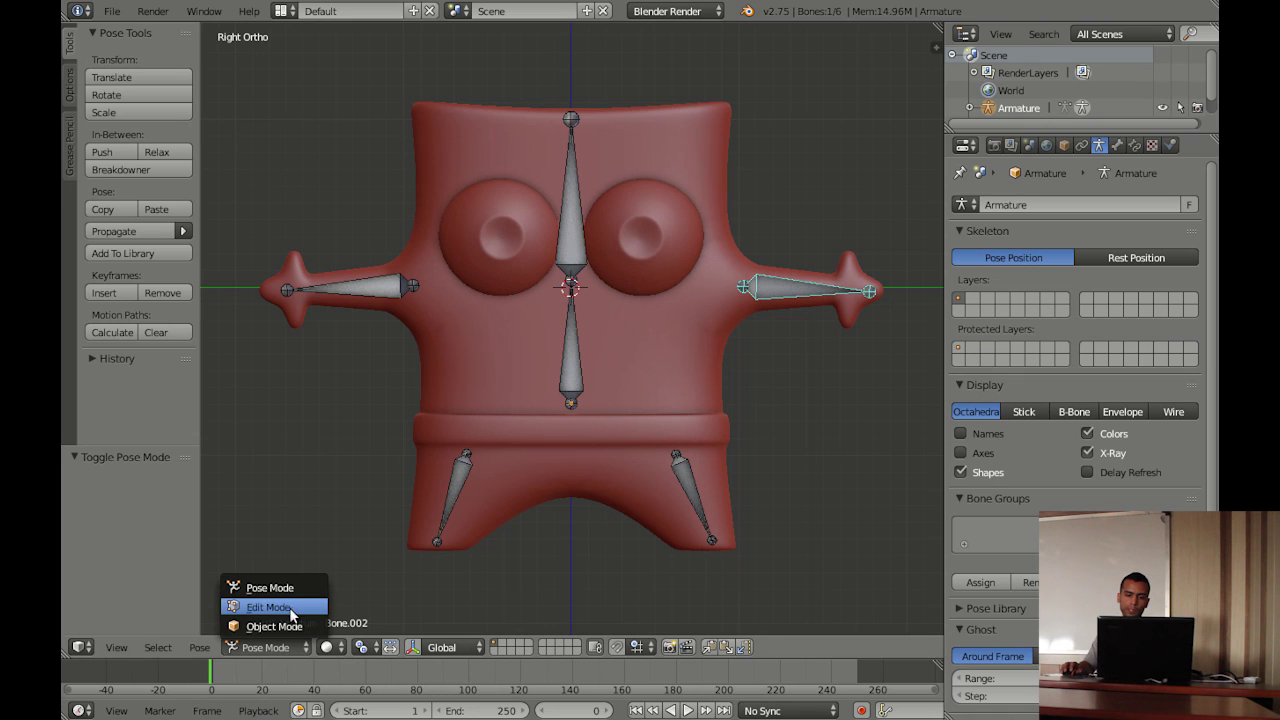
left_click(293, 606)
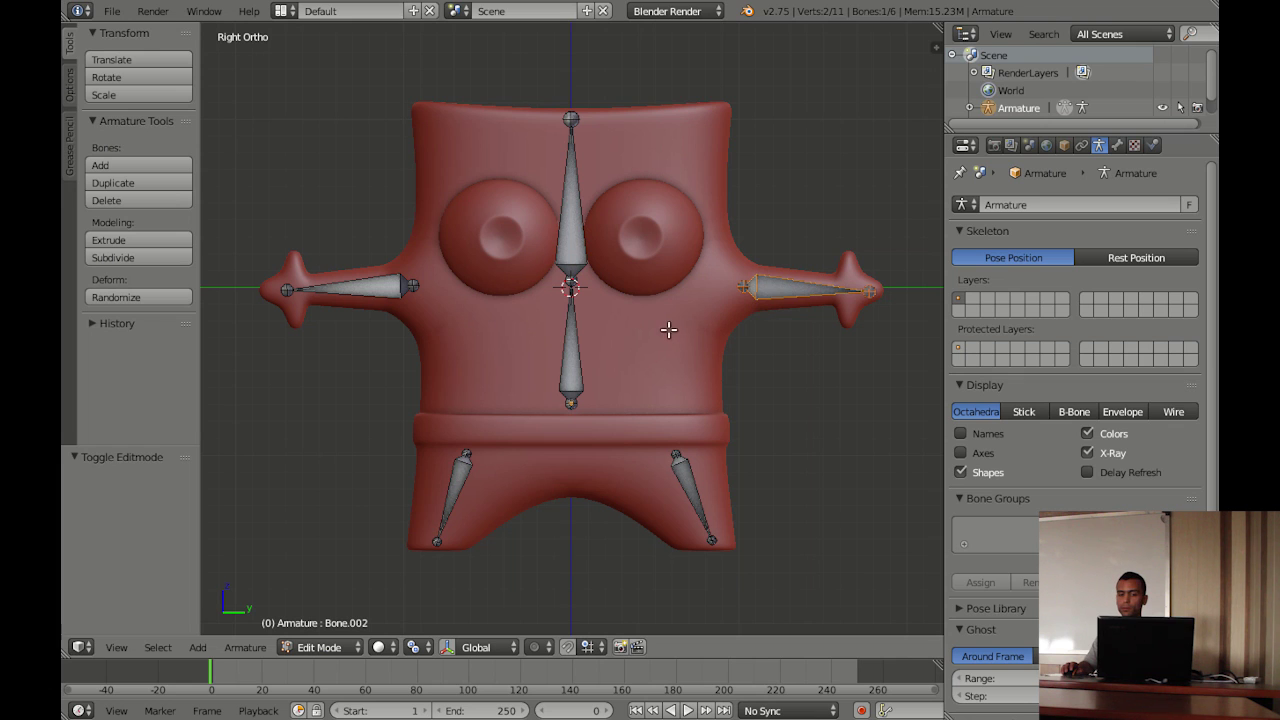
Parent the arm bone and right leg bone to the lower spine bone with Keep Offset
right_click(570, 352, "shift")
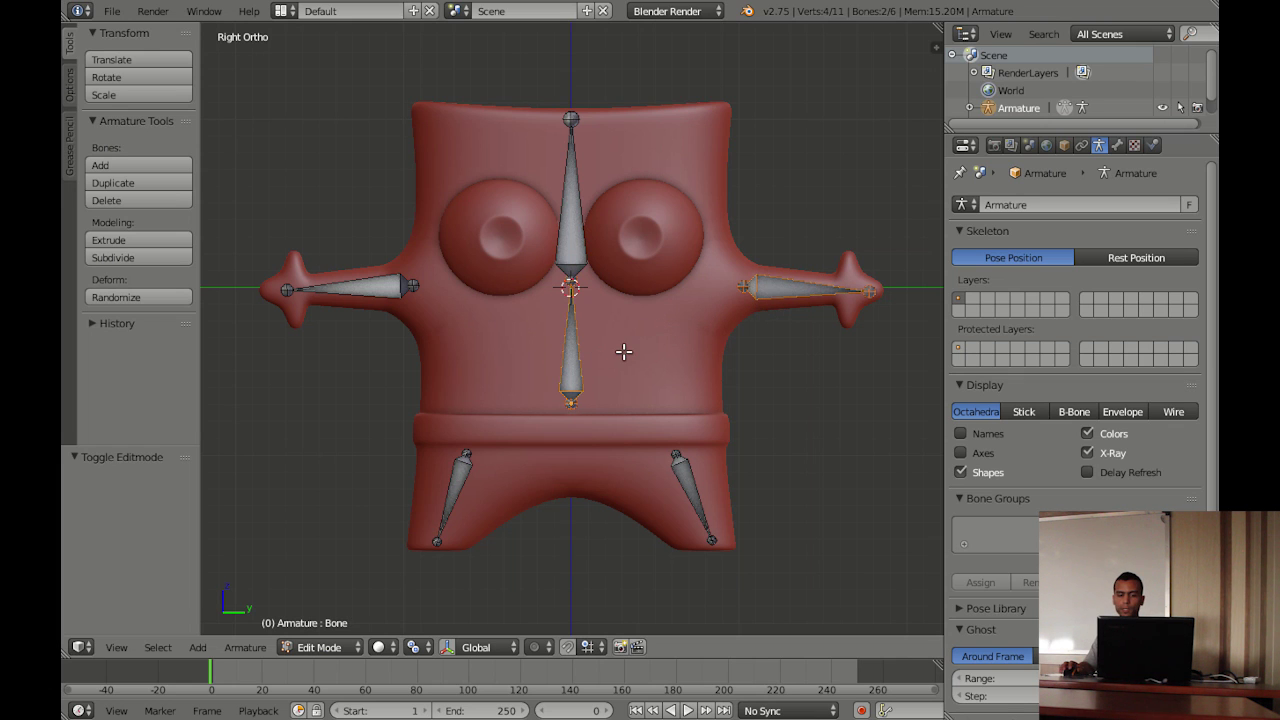
key("ctrl+p")
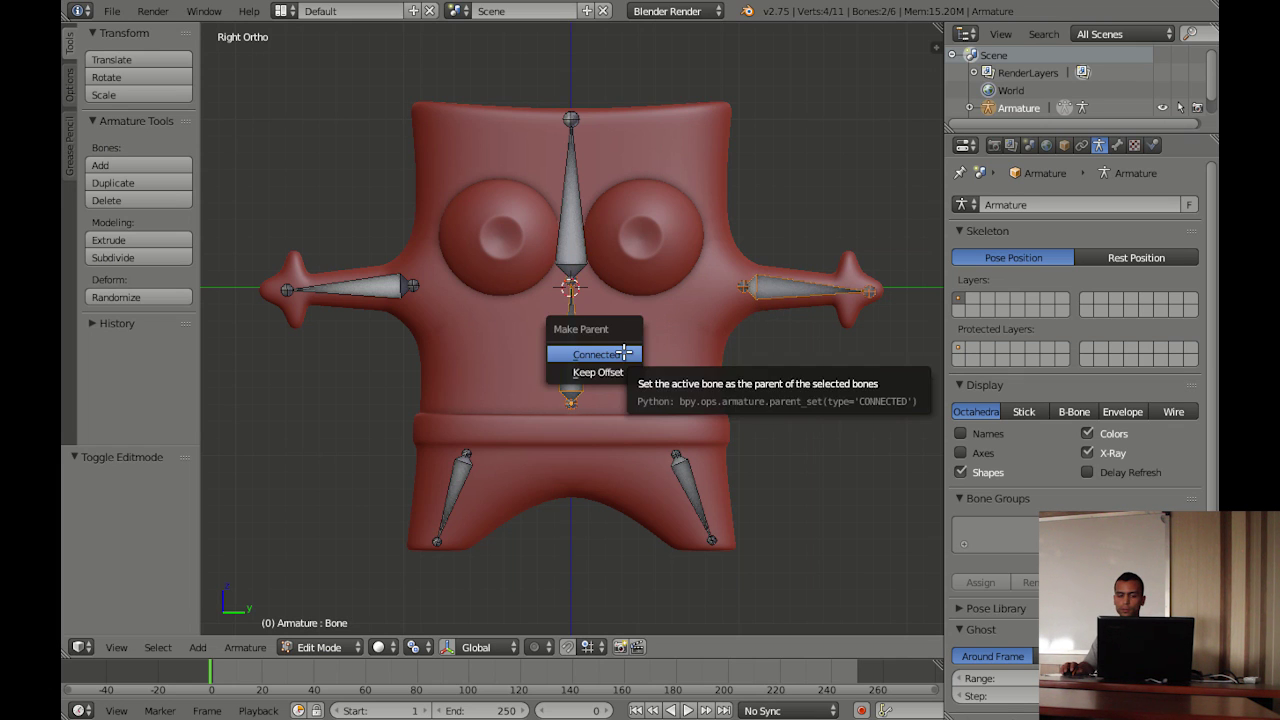
left_click(621, 372)
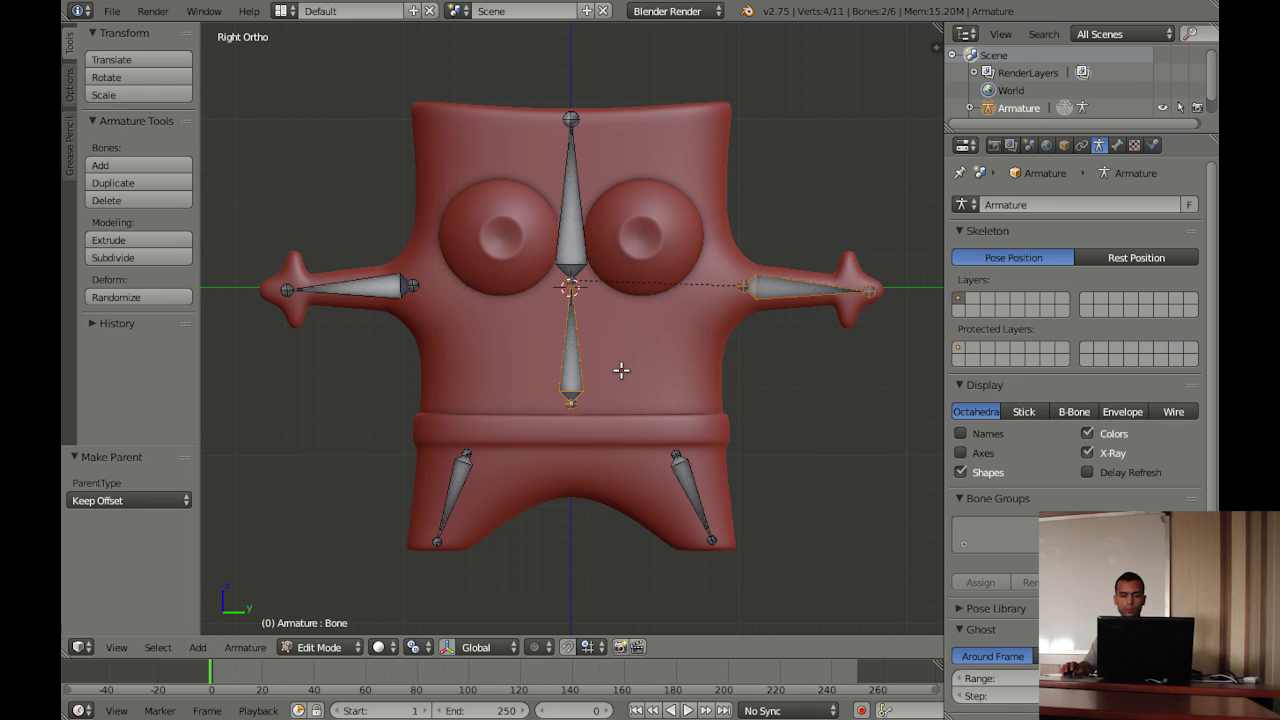
right_click(688, 485)
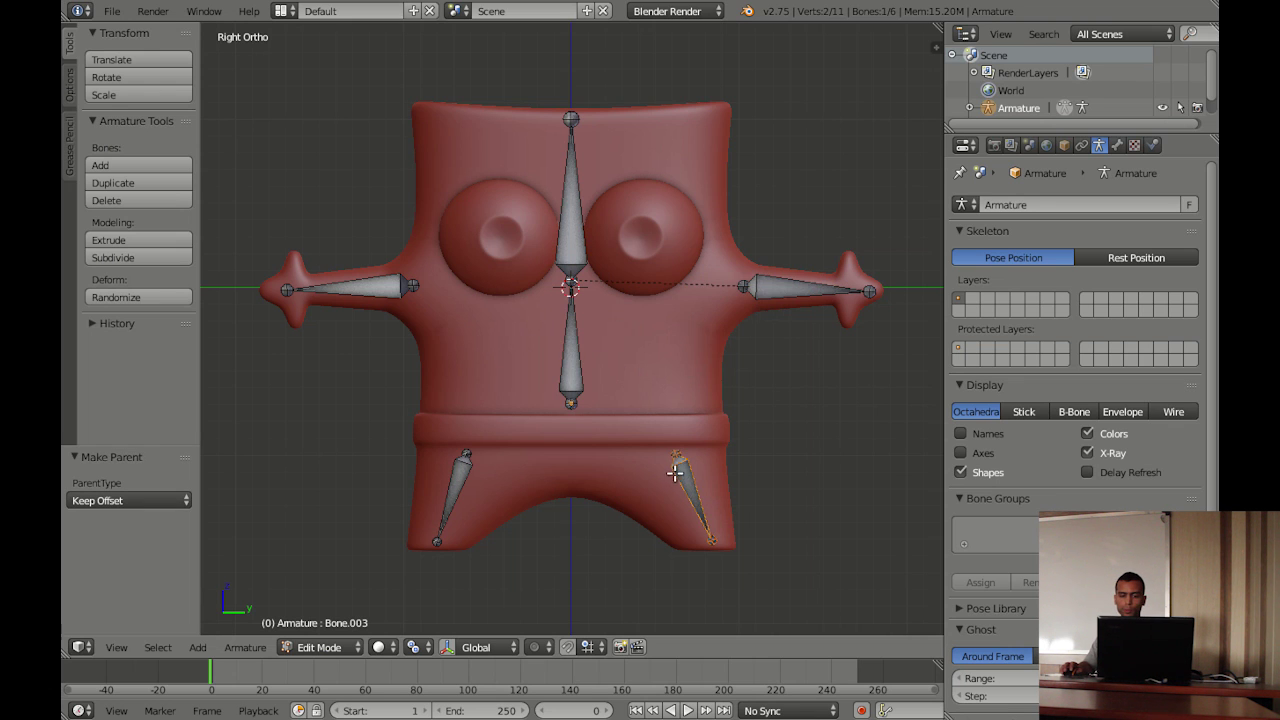
right_click(576, 363, "shift")
key("ctrl+p")
left_click(600, 370)
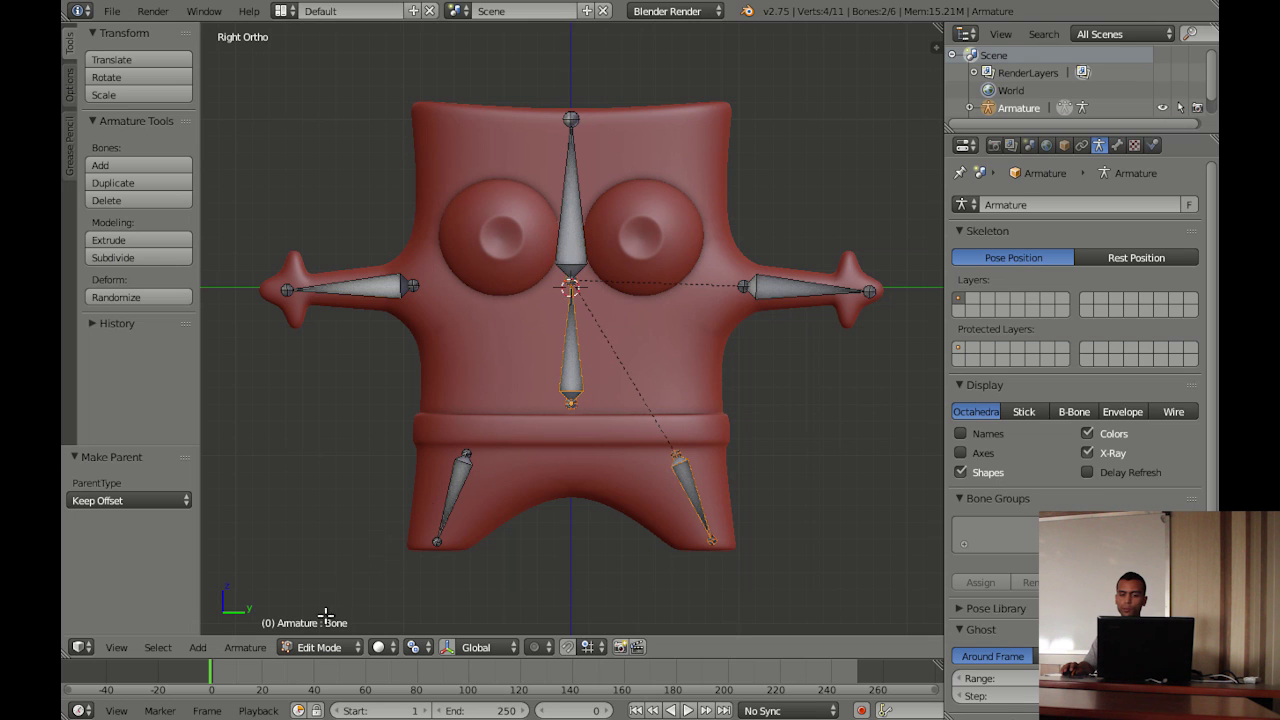
Test the hierarchy in Pose Mode with a cancelled rotation of the selected bones
left_click(320, 647)
left_click(300, 586)
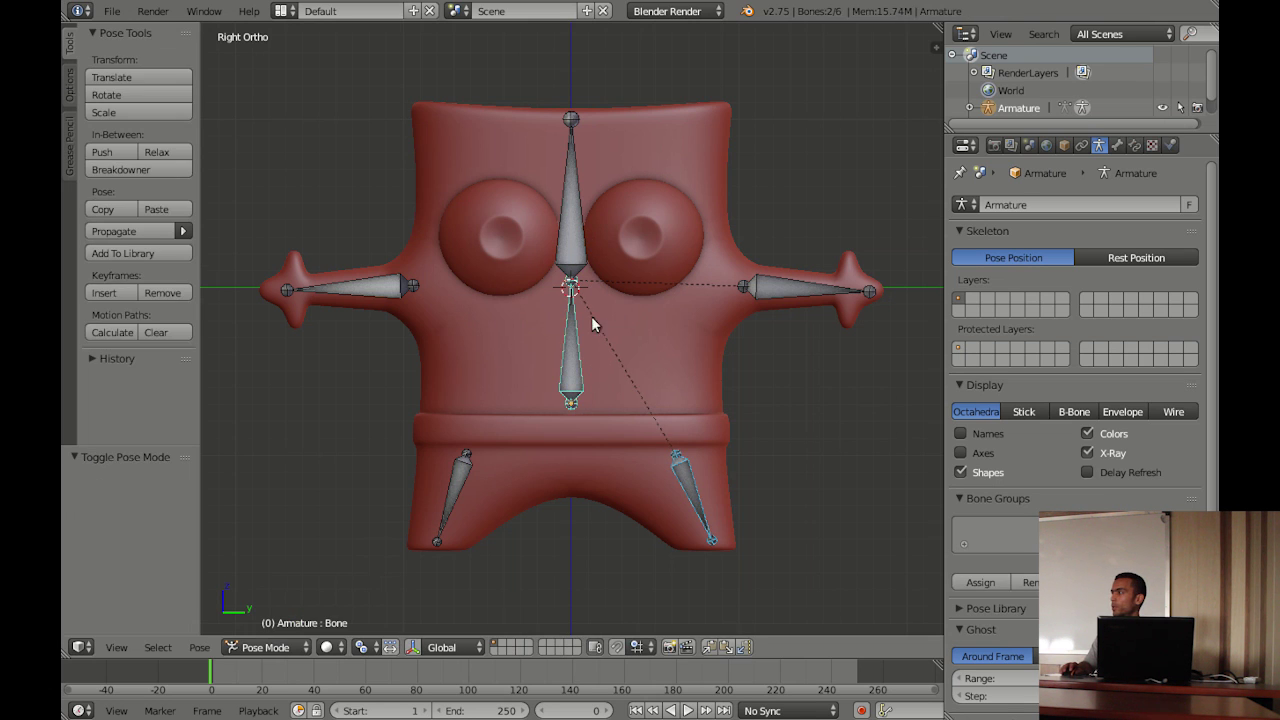
key("r")
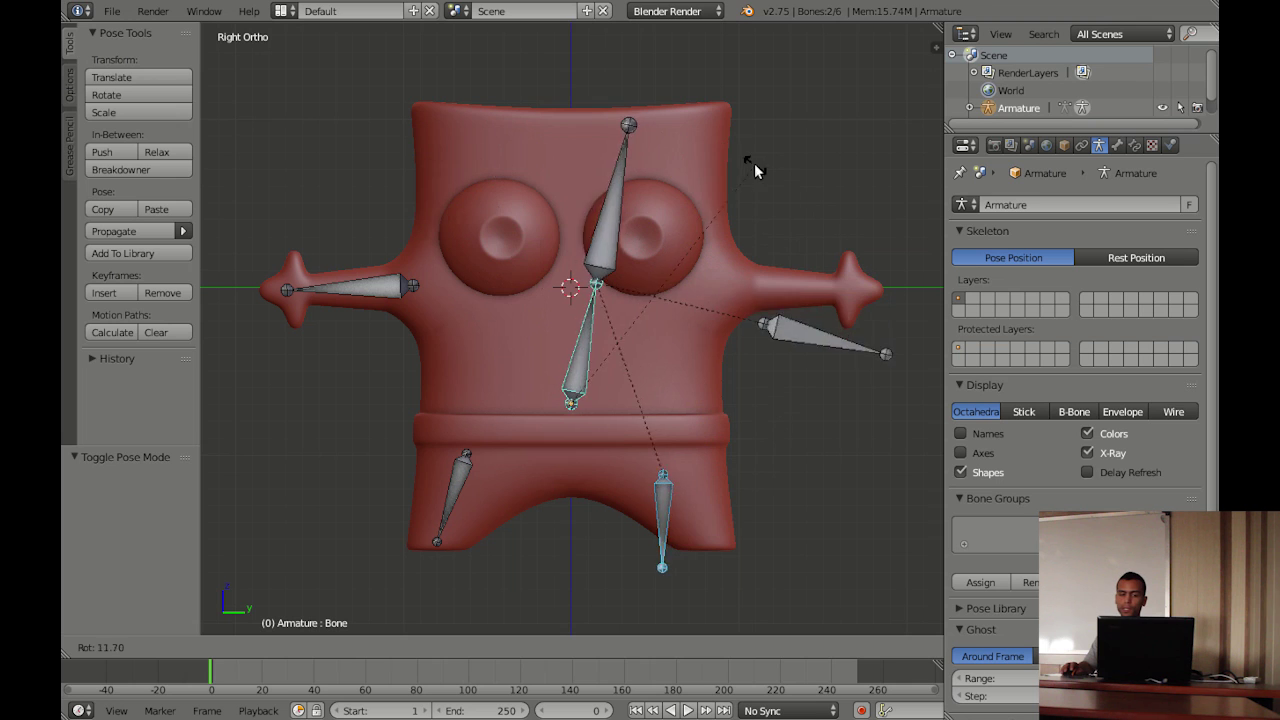
right_click(693, 145)
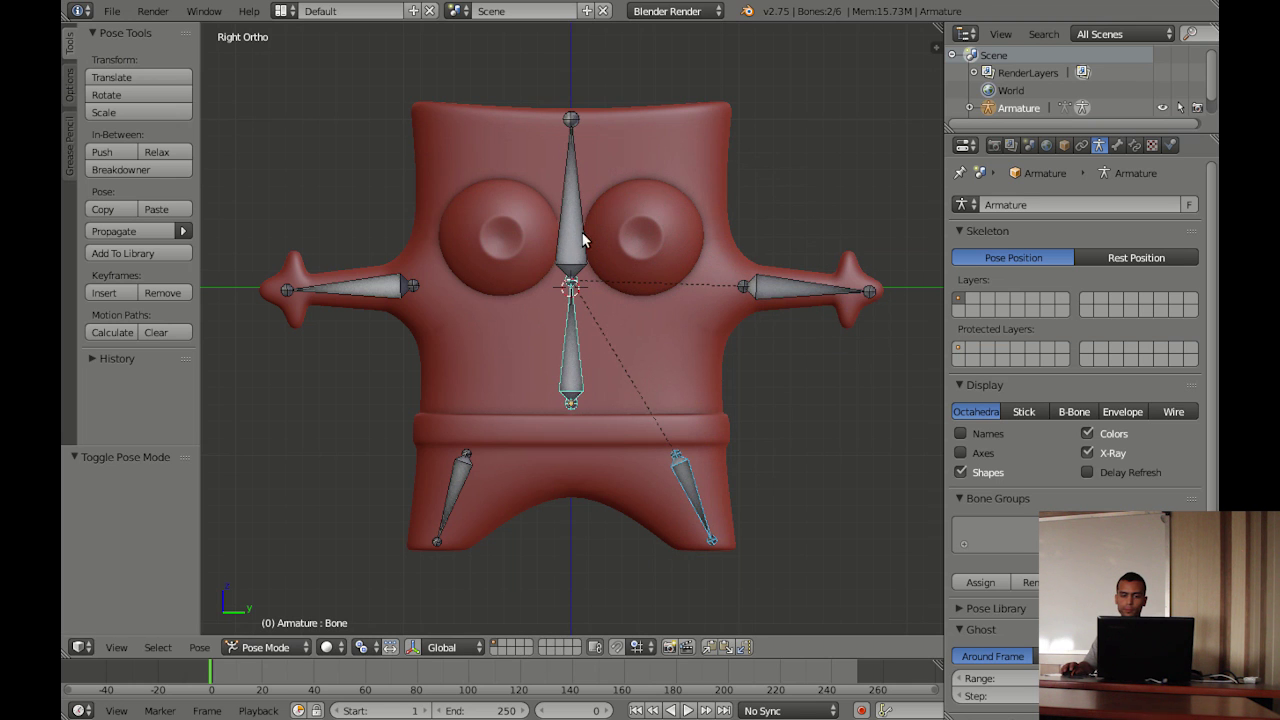
Back in Edit Mode, parent the remaining leg bone to the spine
key("Tab")
key("ctrl+p")
left_click(543, 266)
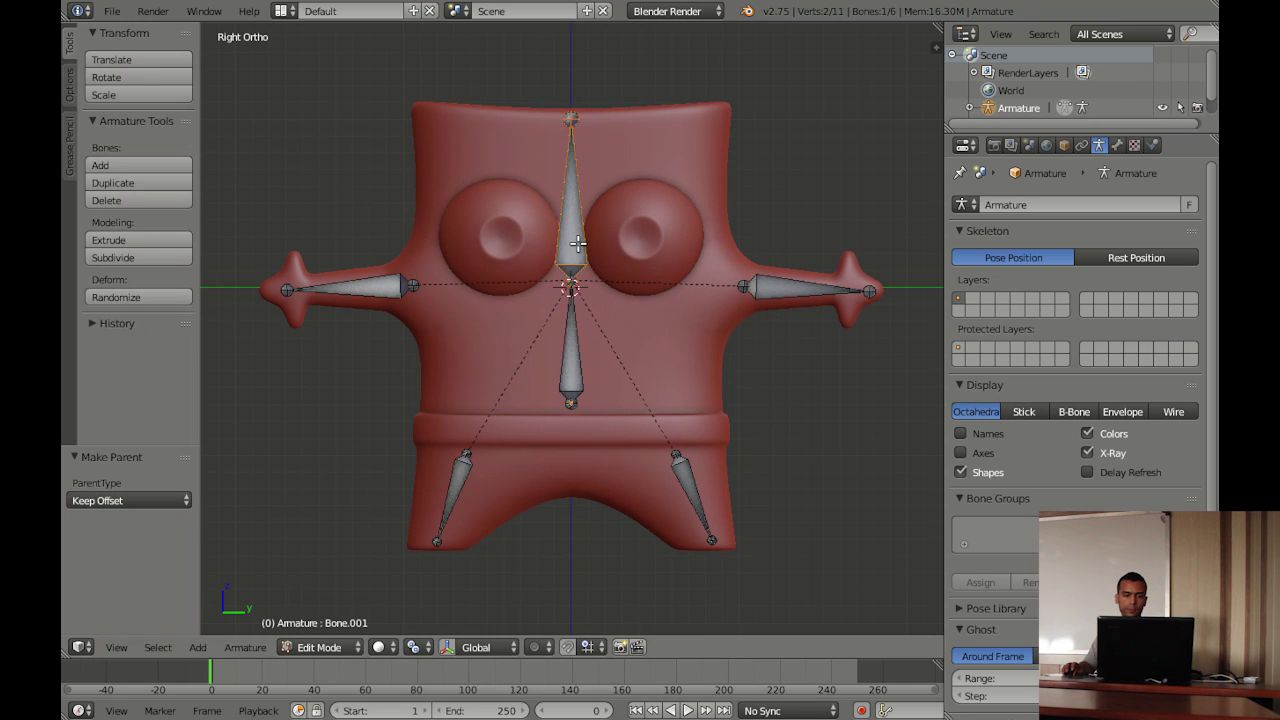
left_click(320, 647)
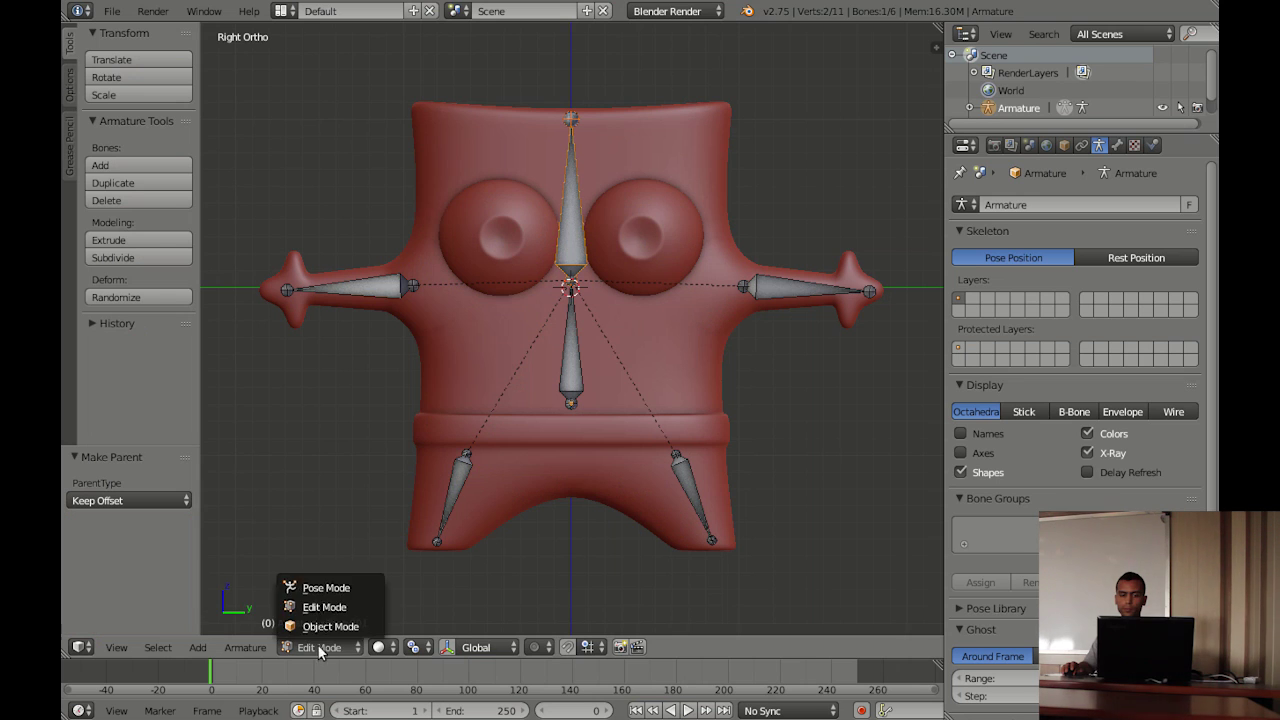
left_click(321, 589)
key("r")
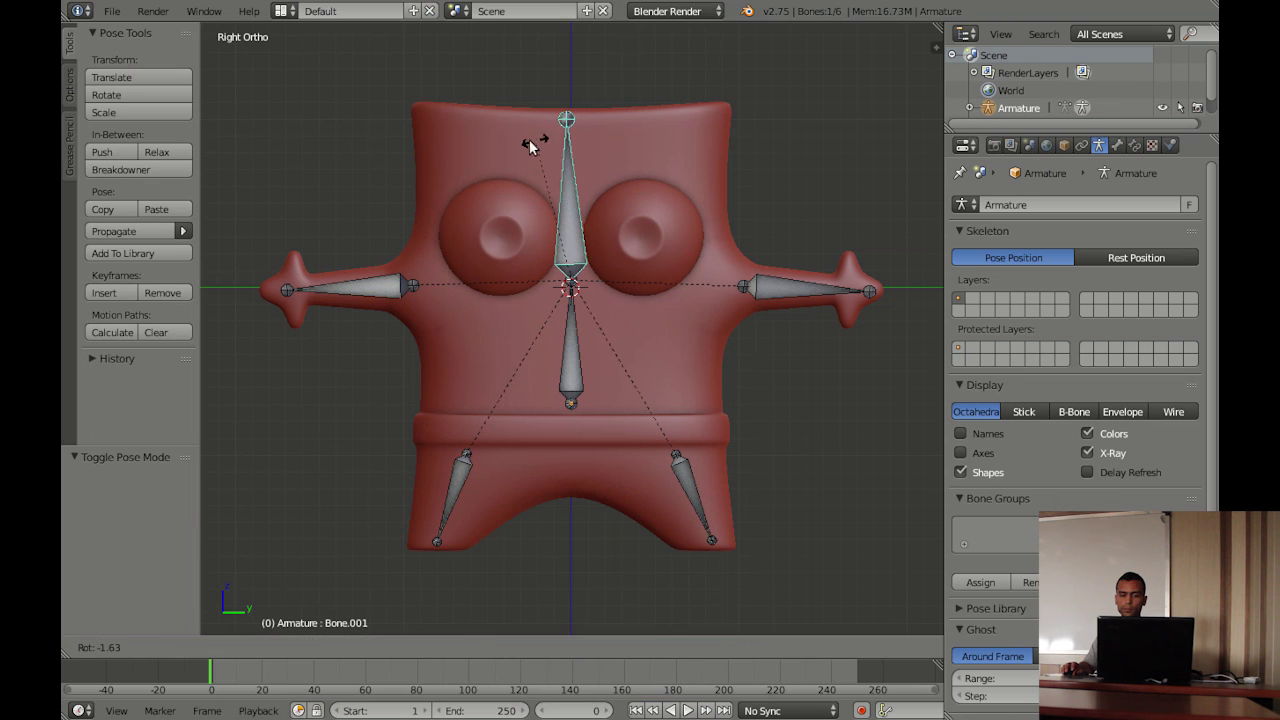
right_click(548, 134)
right_click(590, 328)
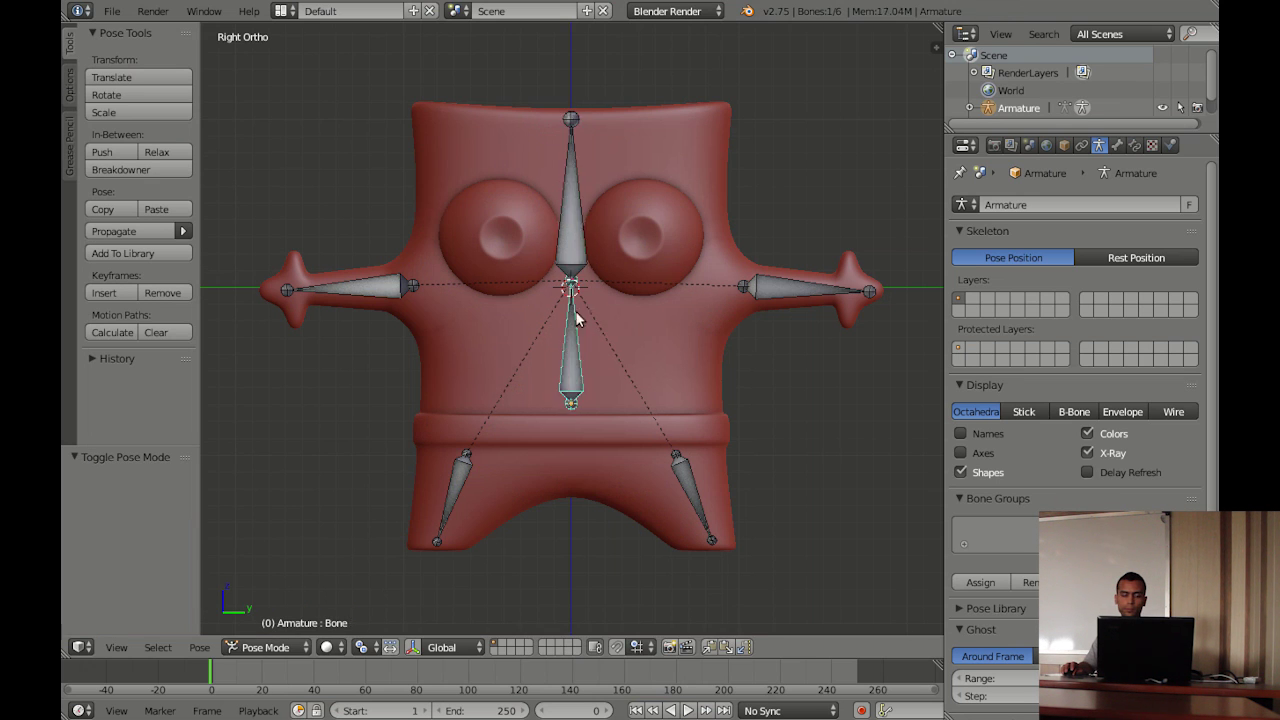
key("r")
right_click(578, 150)
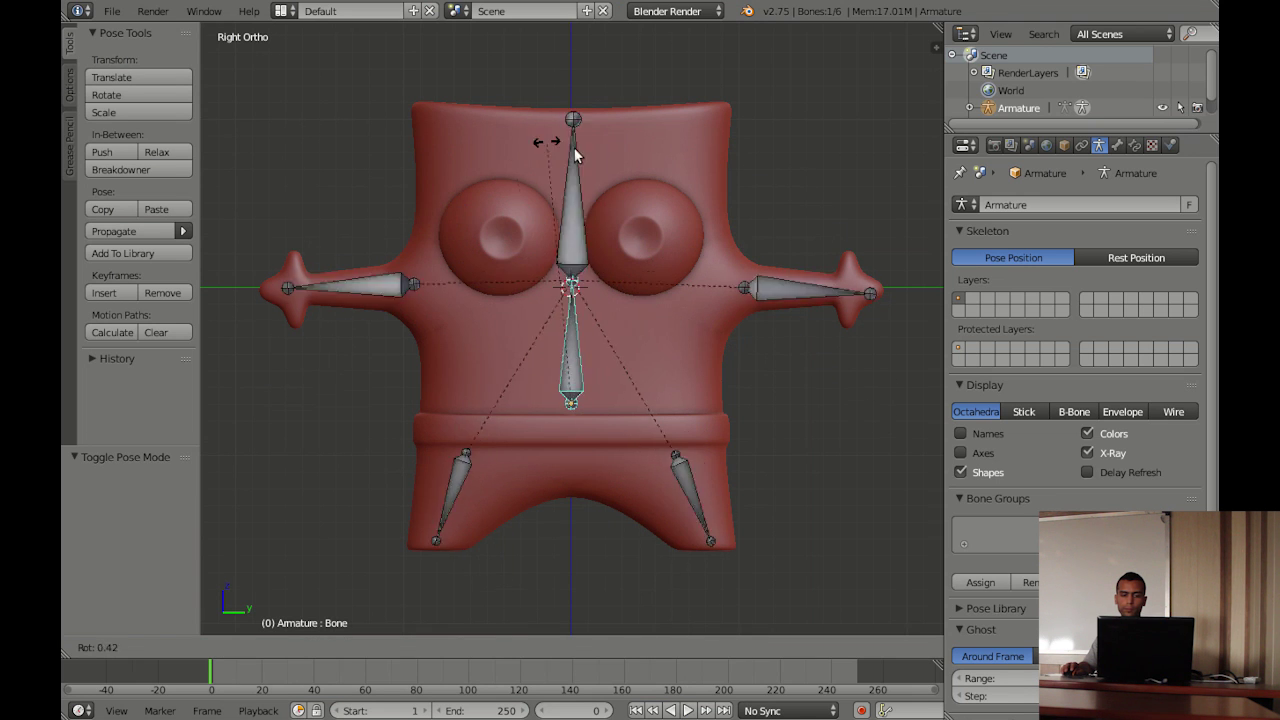
right_click(366, 292)
key("r")
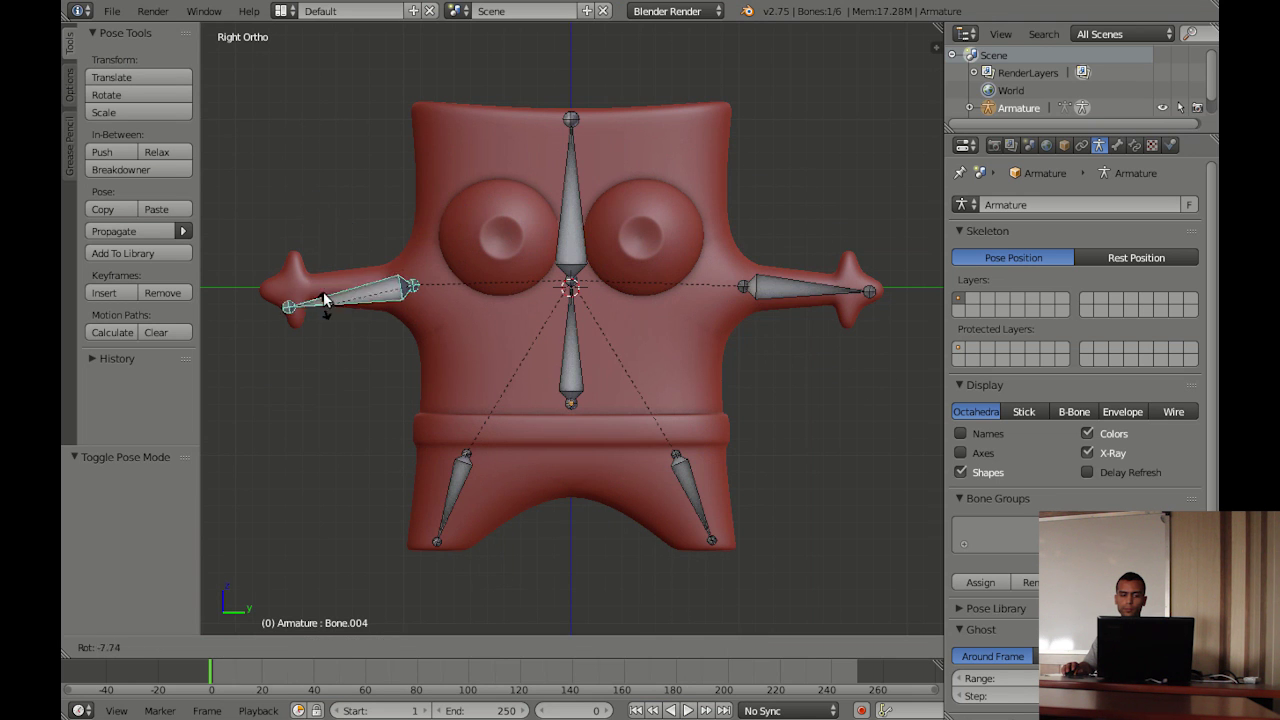
right_click(342, 313)
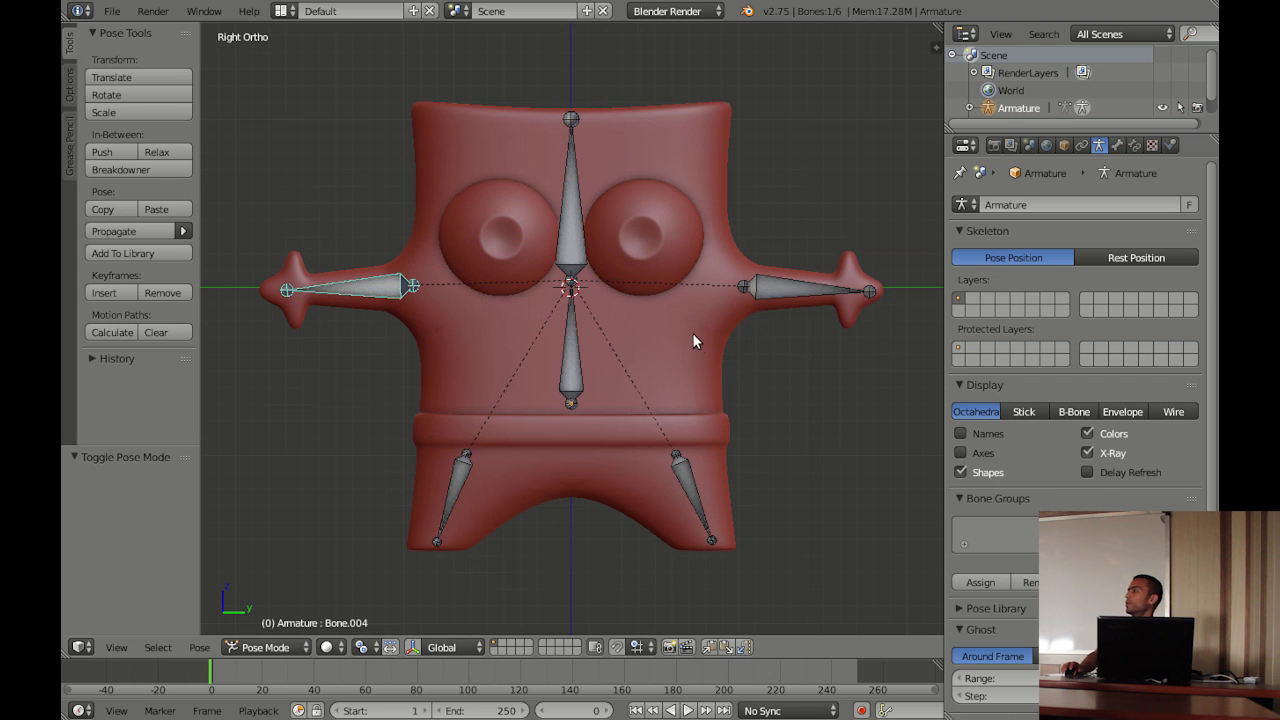
mouse_move(674, 335)
middle_mouse_down()
mouse_move(724, 353)
mouse_move(752, 385)
middle_mouse_up()
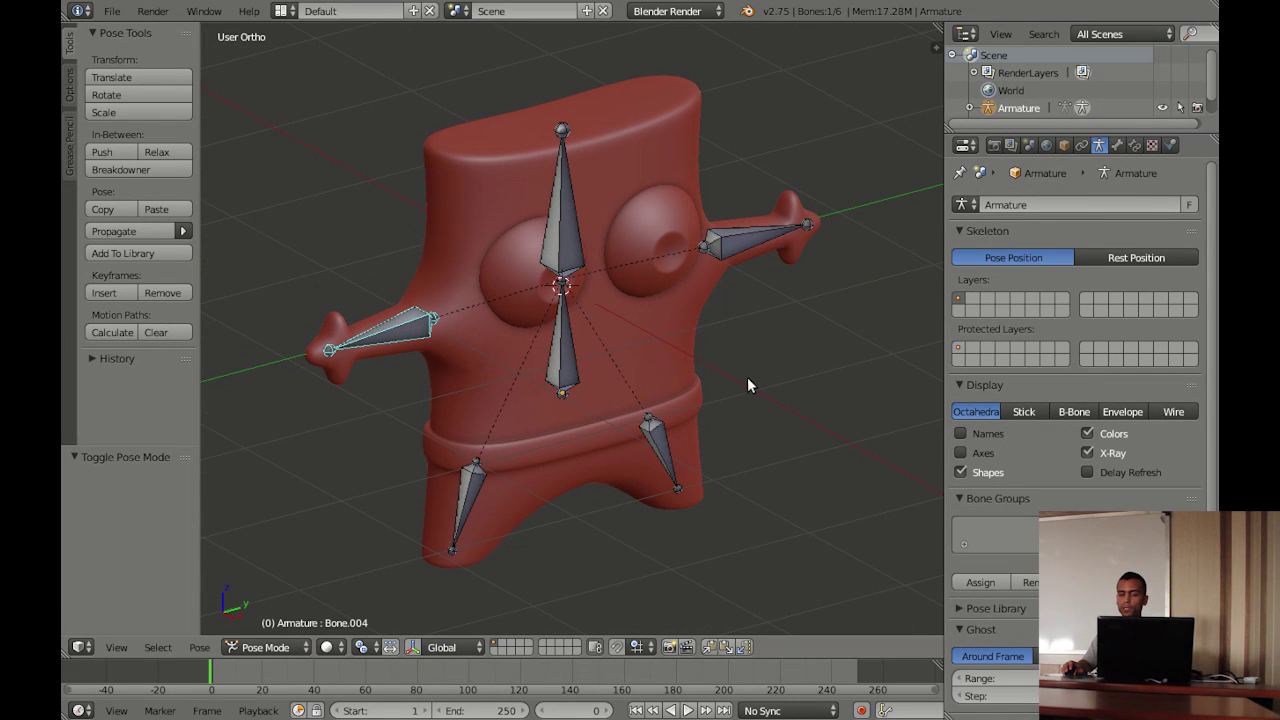
mouse_move(660, 334)
middle_mouse_down()
mouse_move(659, 353)
mouse_move(620, 350)
middle_mouse_up()
left_click(295, 647)
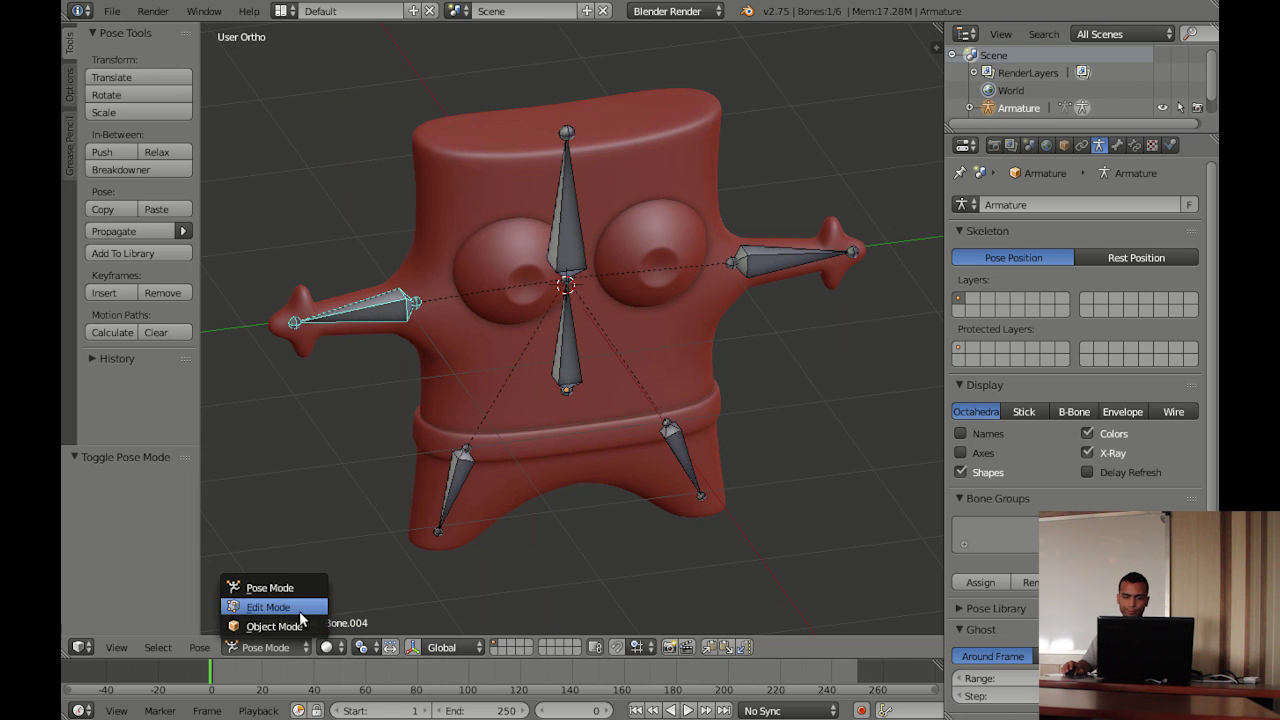
left_click(265, 606)
middle_click_drag(530, 438, 512, 406)
Duplicate the right arm bone, shift it along X toward the right eye, and rotate it 90°
right_click(777, 283)
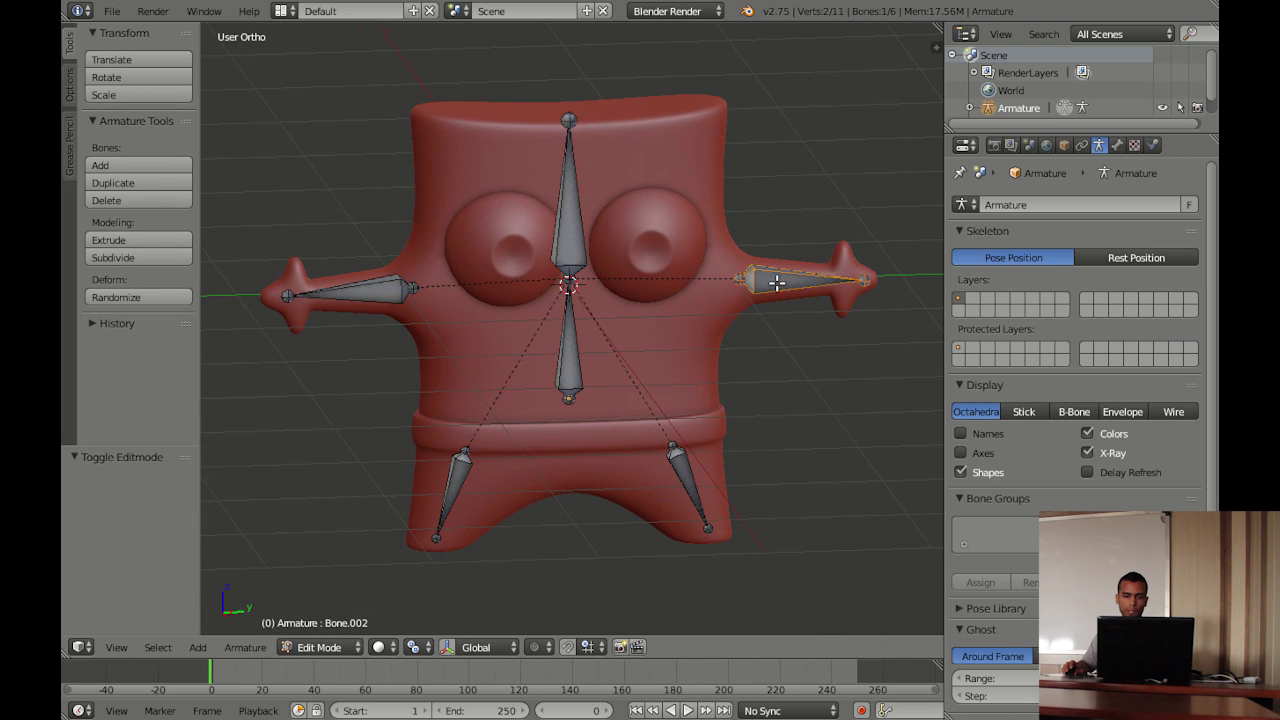
key("shift+d")
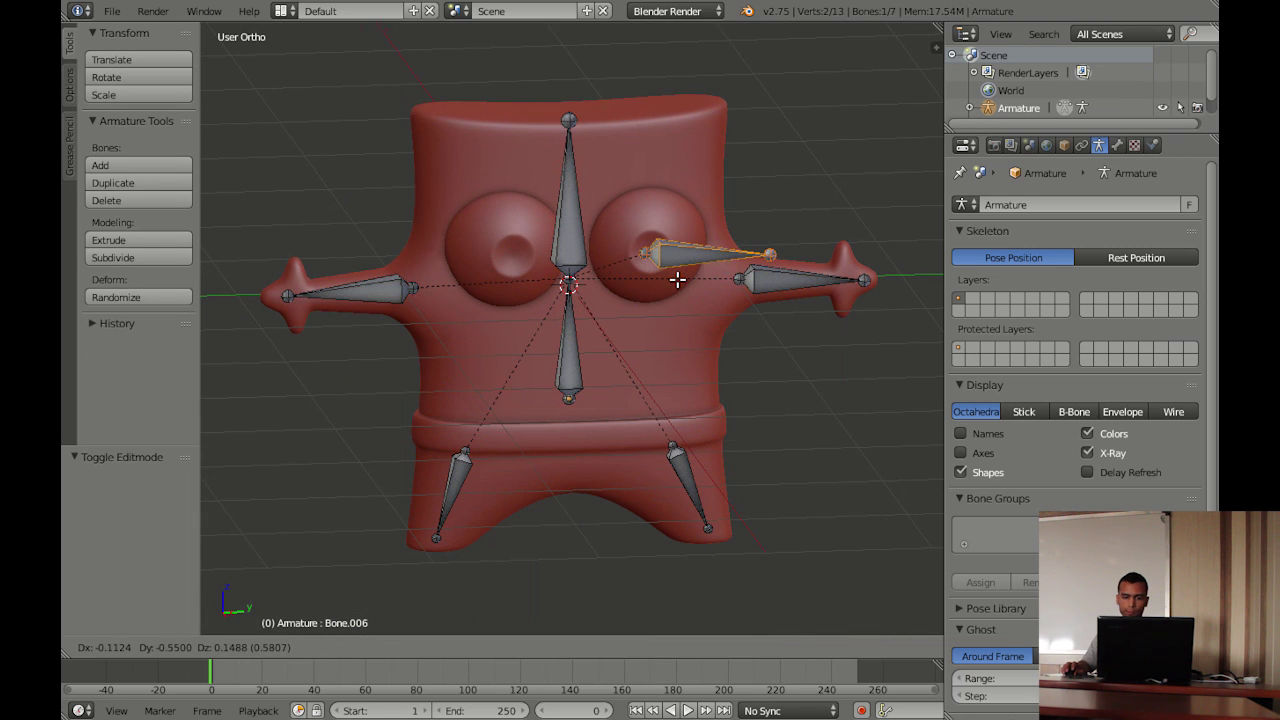
left_click(678, 281)
mouse_move(677, 277)
middle_mouse_down()
mouse_move(614, 343)
mouse_move(729, 371)
mouse_move(729, 417)
mouse_move(711, 409)
middle_mouse_up()
key("g")
key("x")
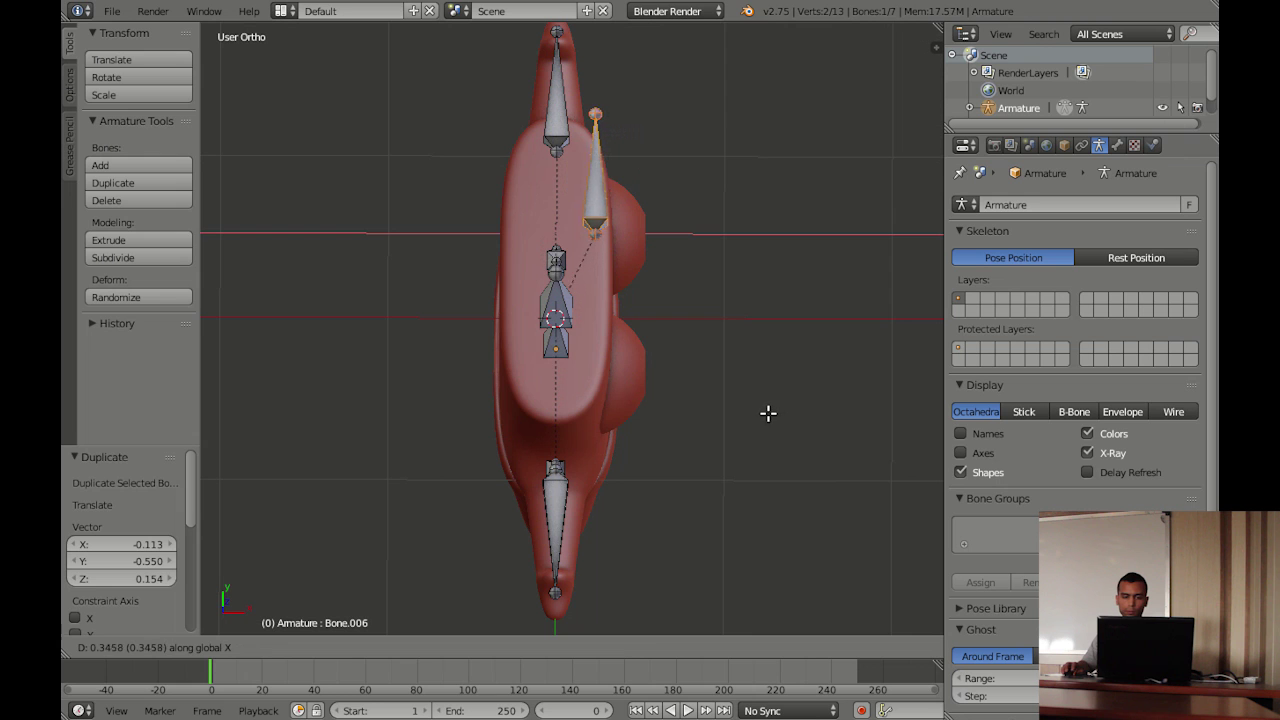
left_click(766, 412)
mouse_move(766, 400)
middle_mouse_down()
mouse_move(706, 326)
mouse_move(703, 337)
mouse_move(720, 337)
middle_mouse_up()
type("r90")
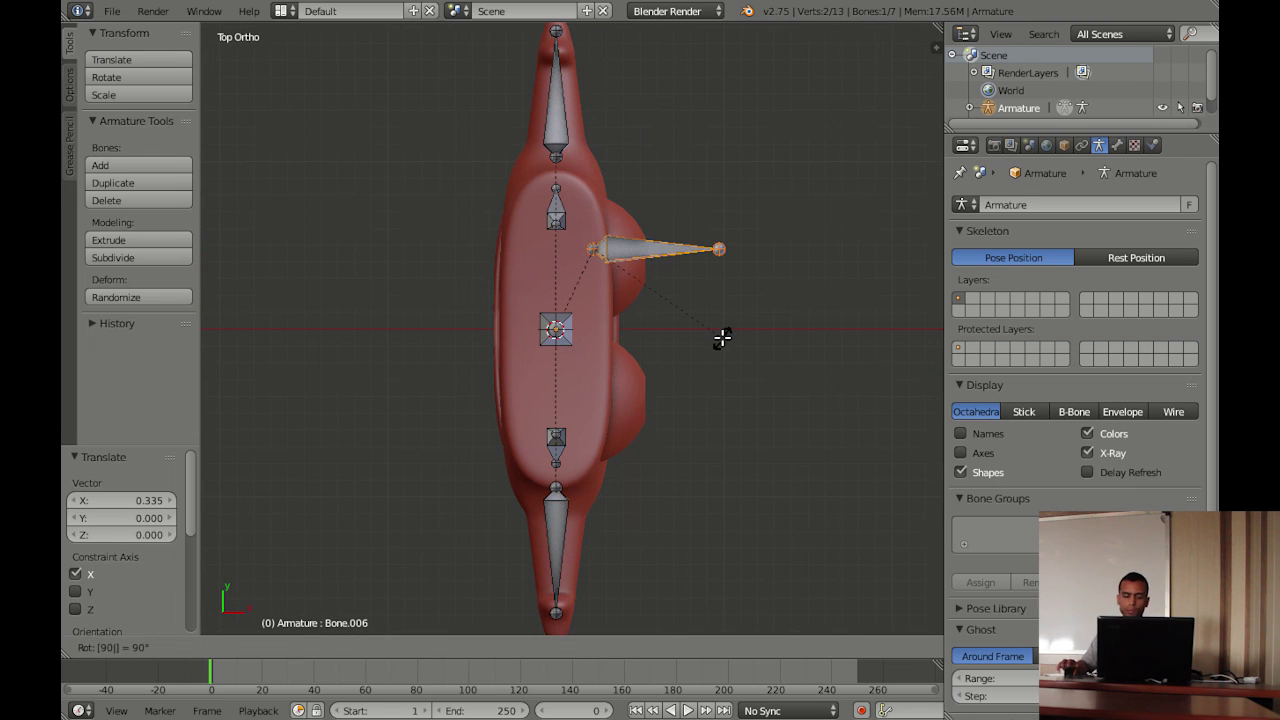
key("Return")
In wireframe, move the eye bone into the right eye and place a Y-axis copy in the left eye
mouse_move(722, 338)
middle_mouse_down()
mouse_move(648, 477)
mouse_move(549, 300)
mouse_move(517, 303)
mouse_move(535, 333)
middle_mouse_up()
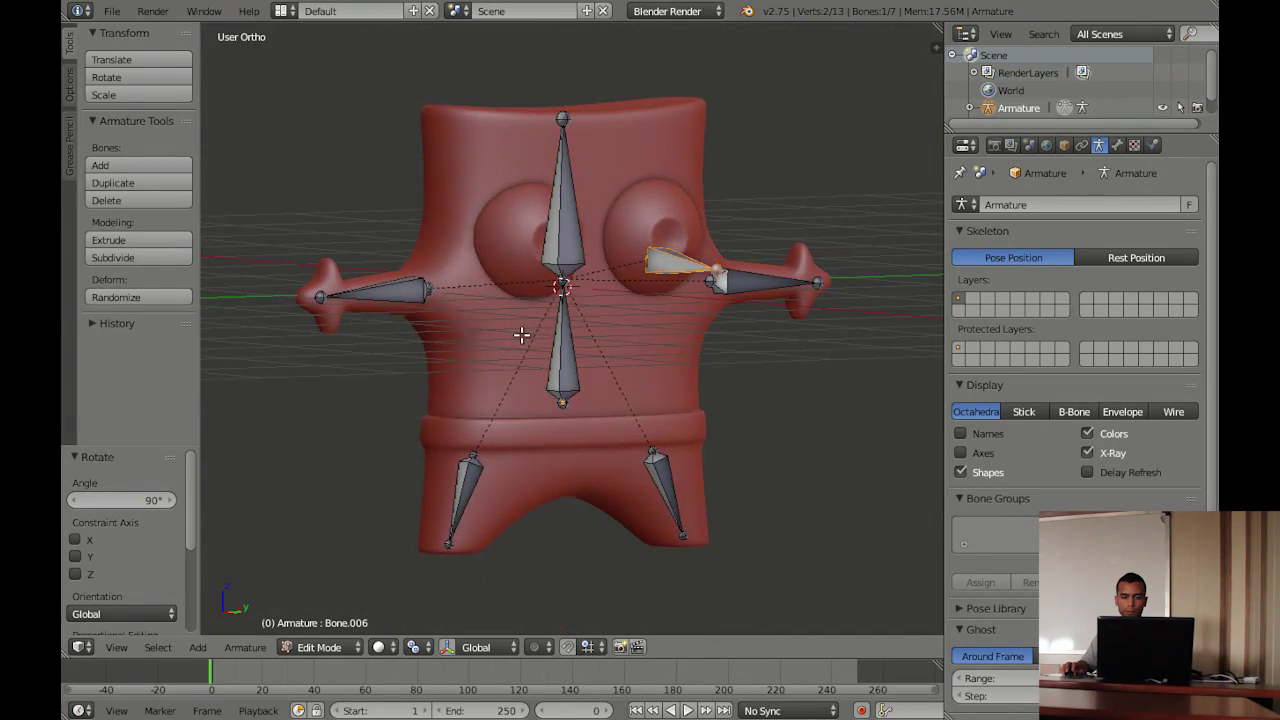
key("z")
mouse_move(560, 289)
middle_mouse_down()
mouse_move(649, 410)
mouse_move(657, 378)
middle_mouse_up()
key("g")
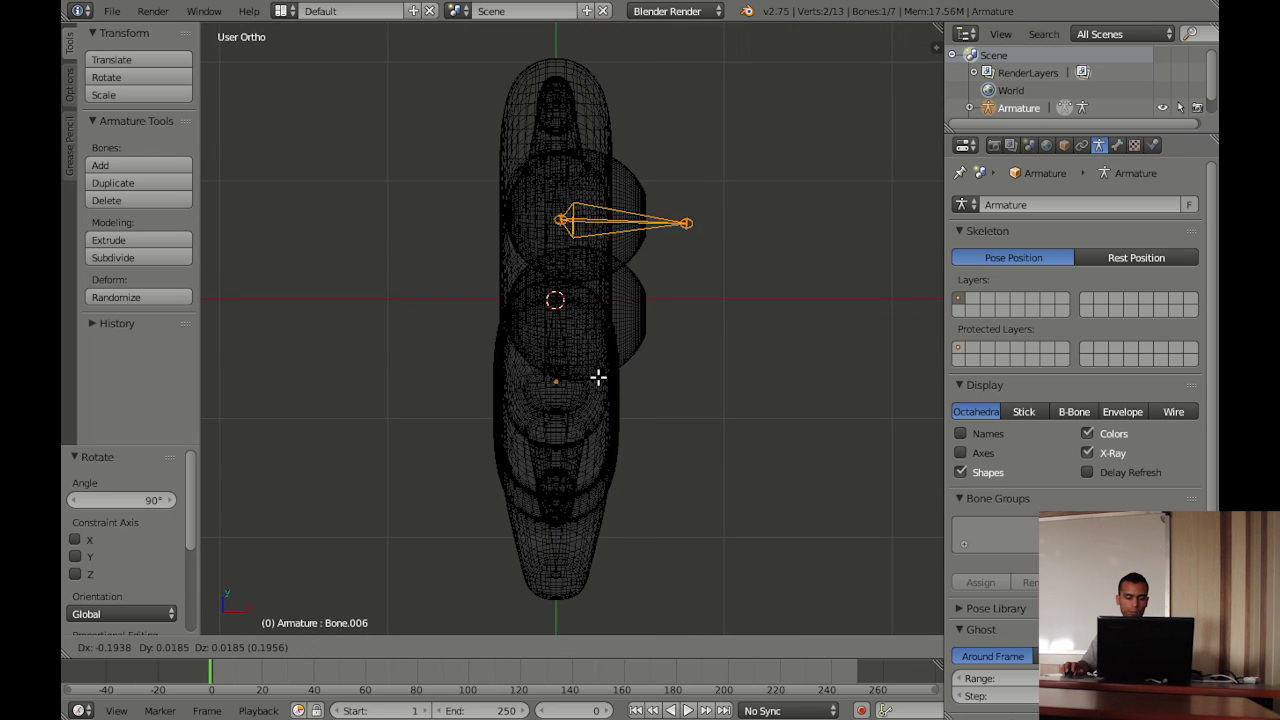
left_click(606, 373)
key("g")
key("y")
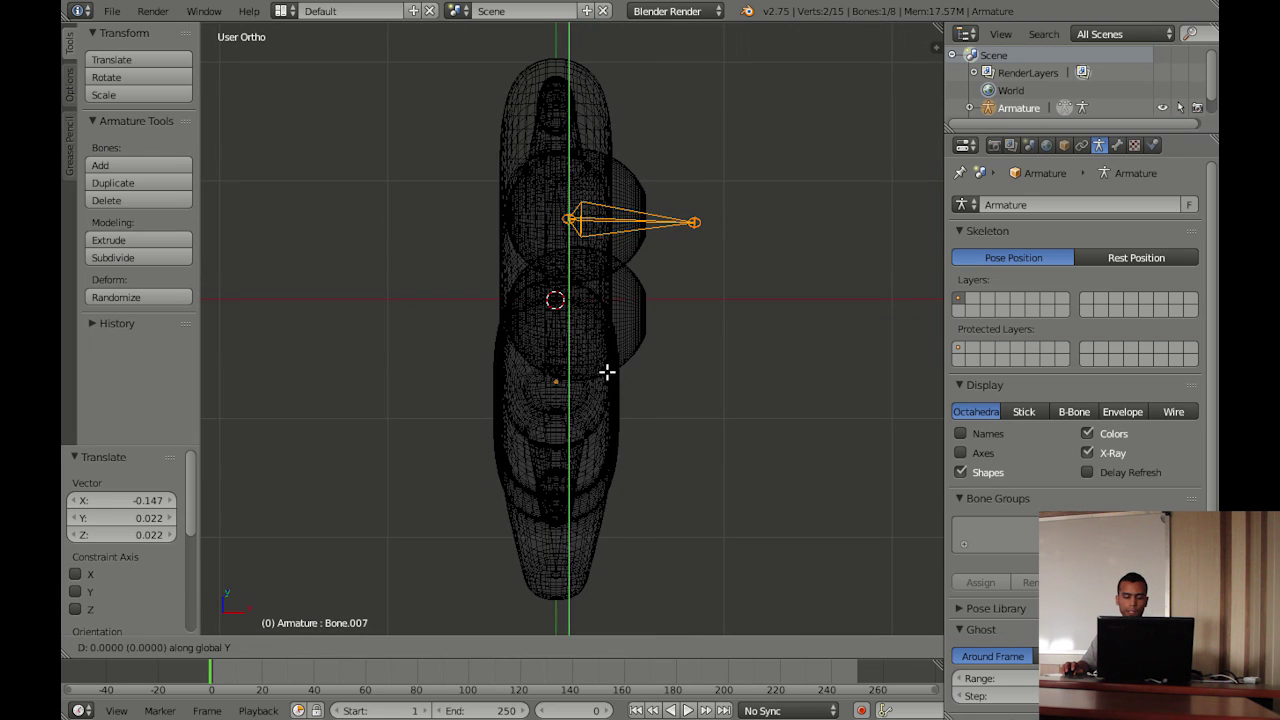
left_click(610, 465)
middle_click_drag(691, 477, 500, 383)
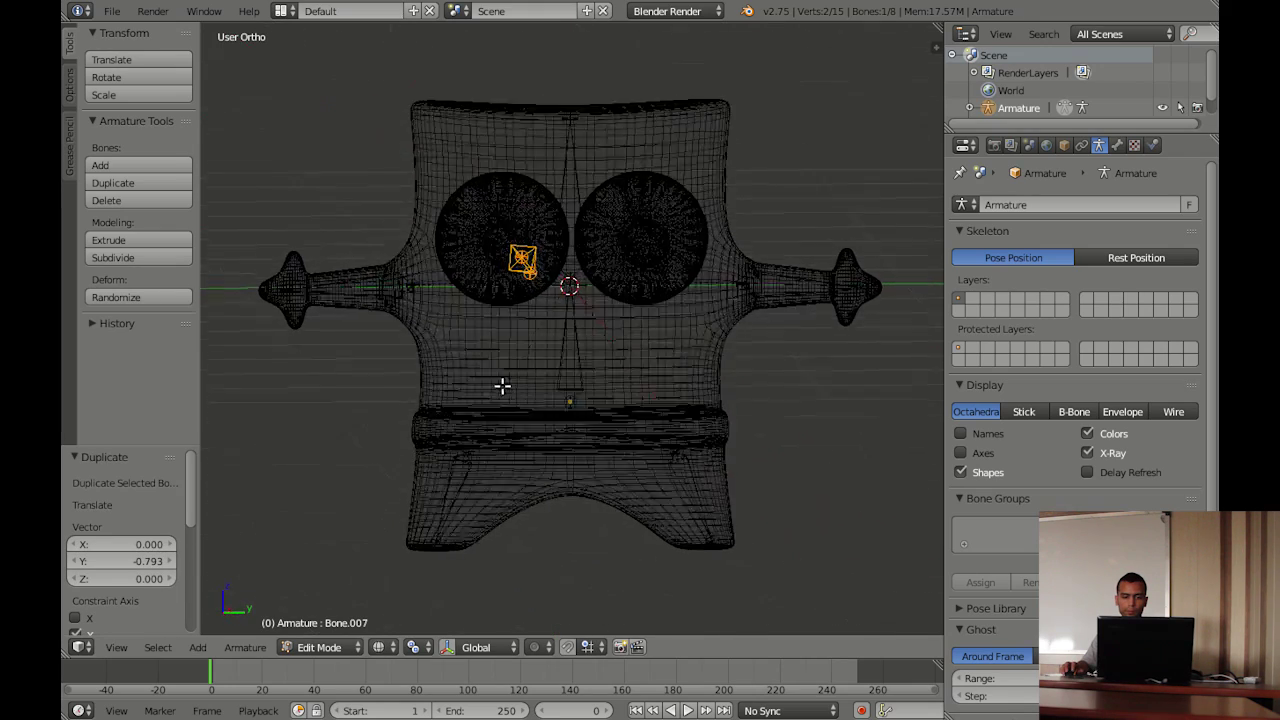
key("z")
From the side view, fine-tune the right eye bone's tip and the left eye bone inside each eye
key("KP_3")
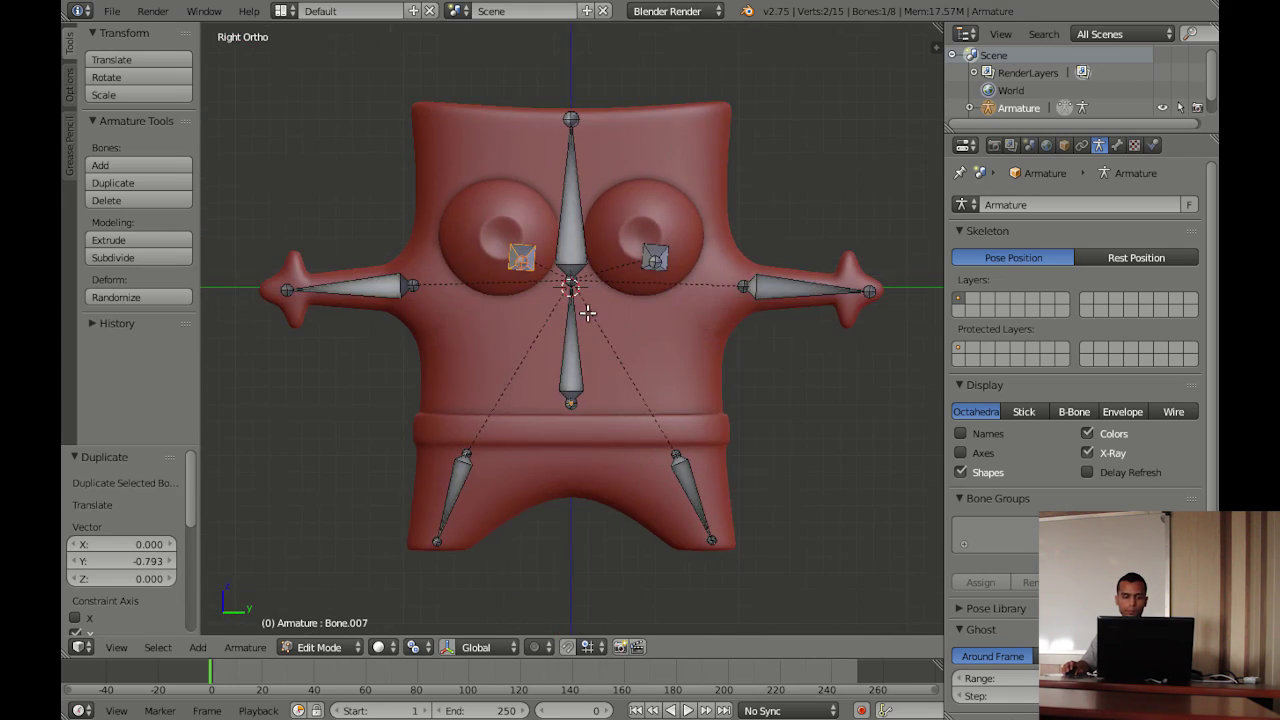
right_click(653, 250)
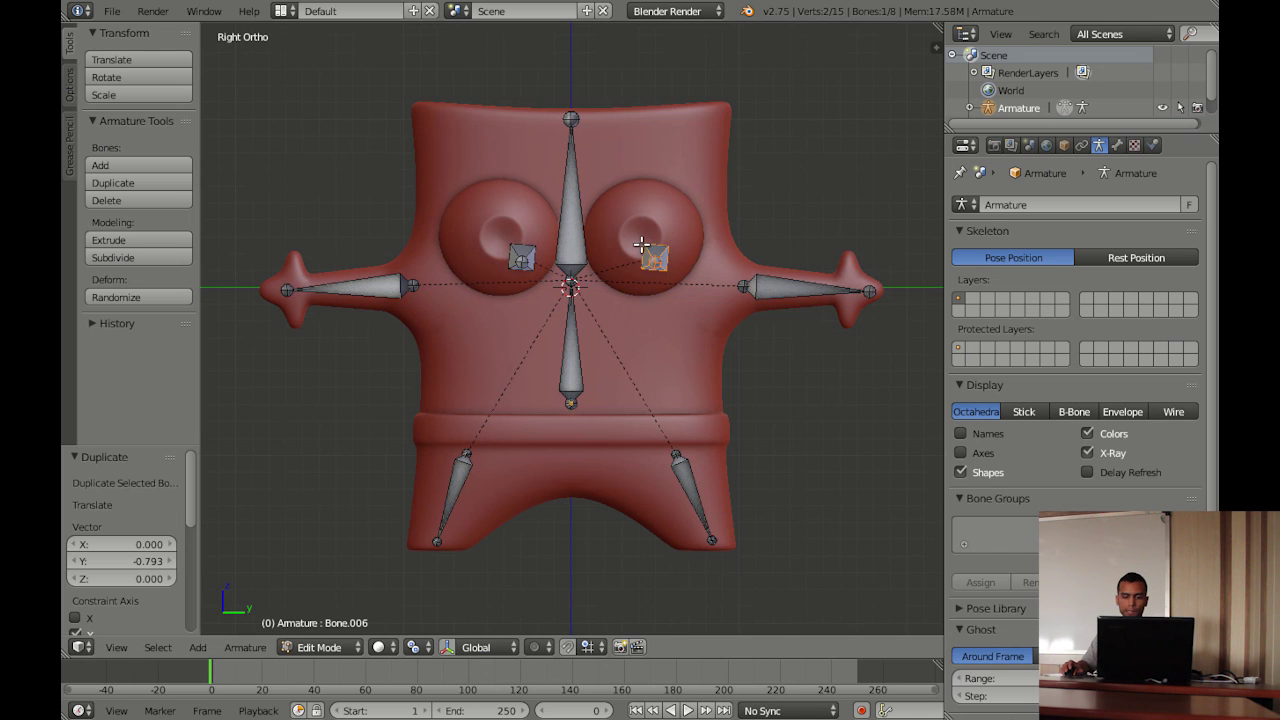
key("g")
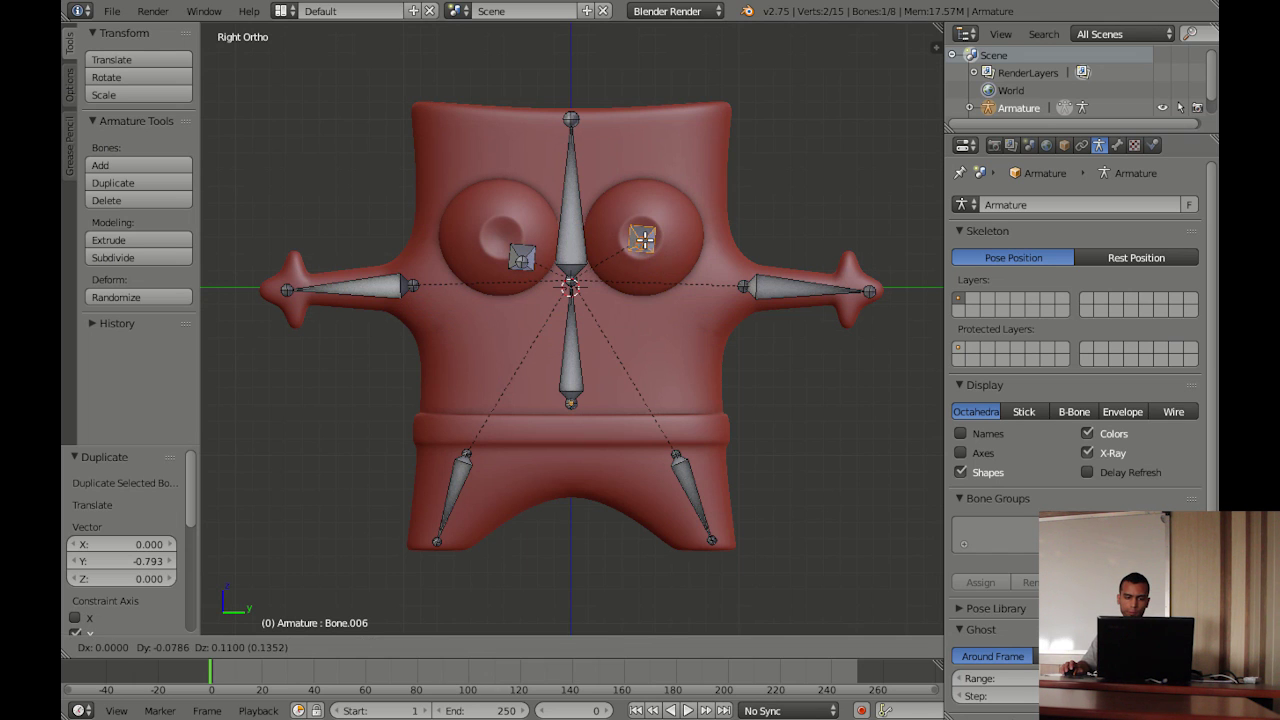
left_click(643, 238)
right_click(526, 246)
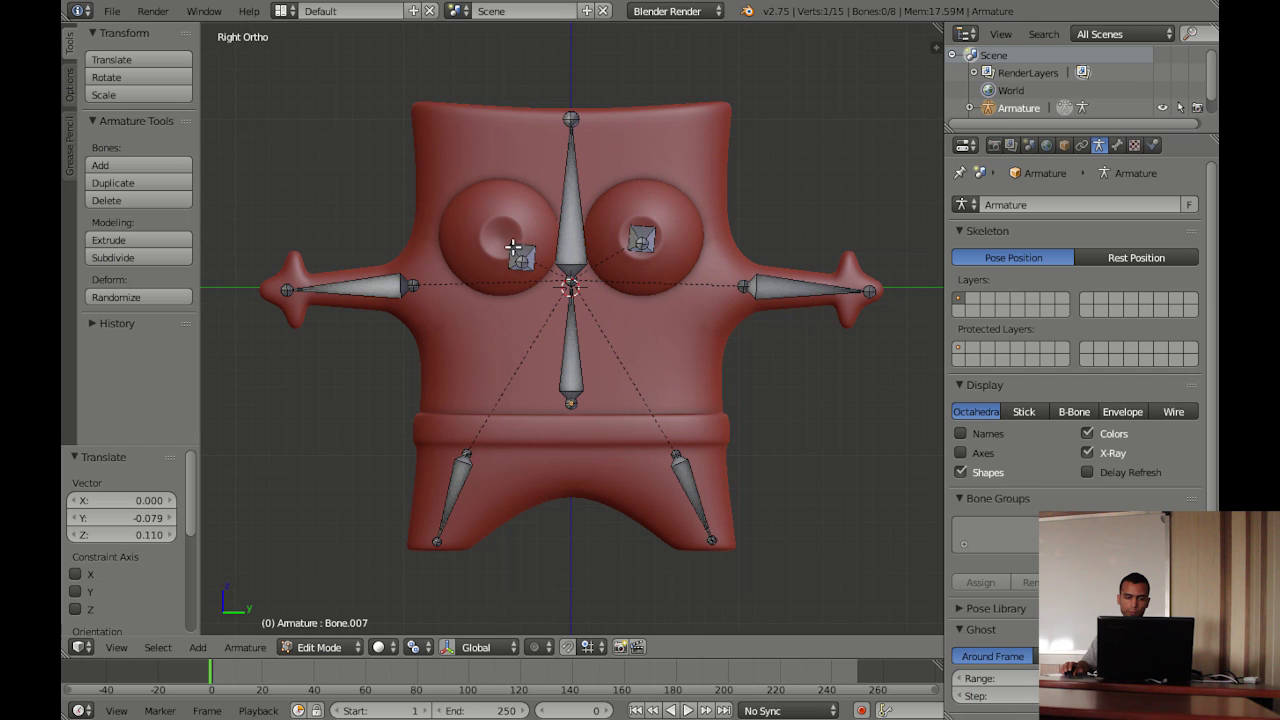
right_click(514, 256)
key("g")
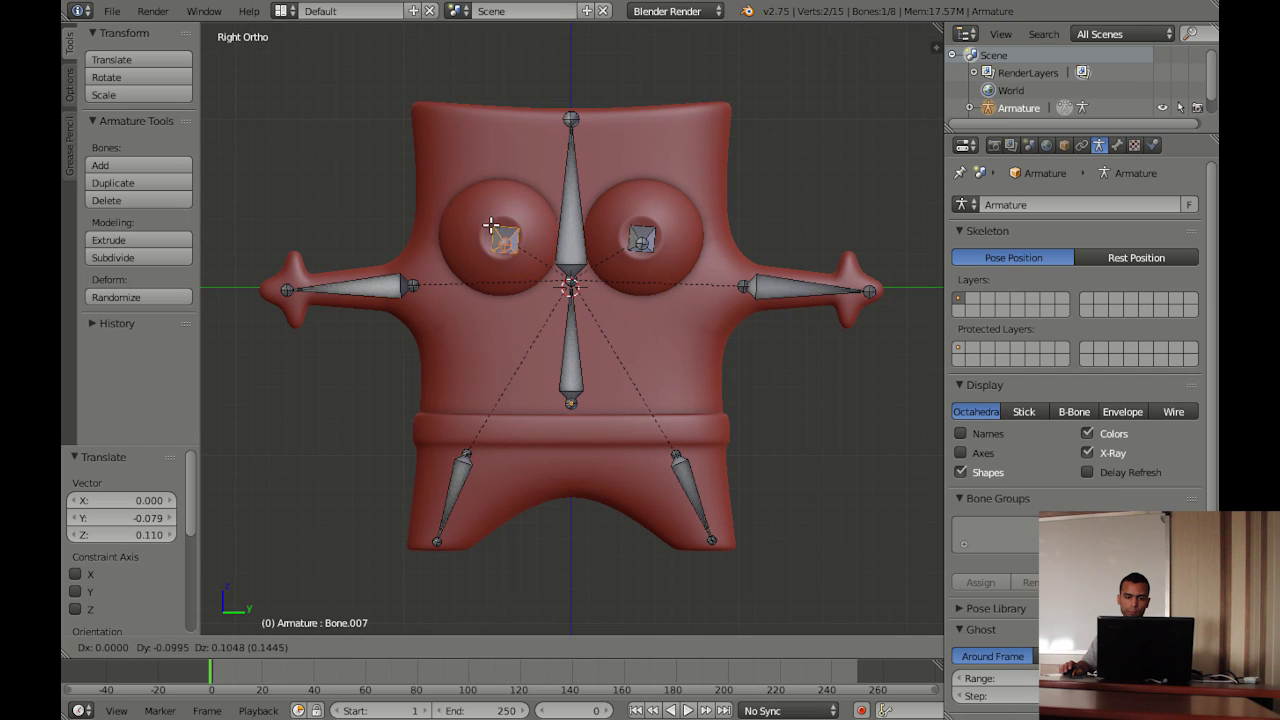
left_click(488, 222)
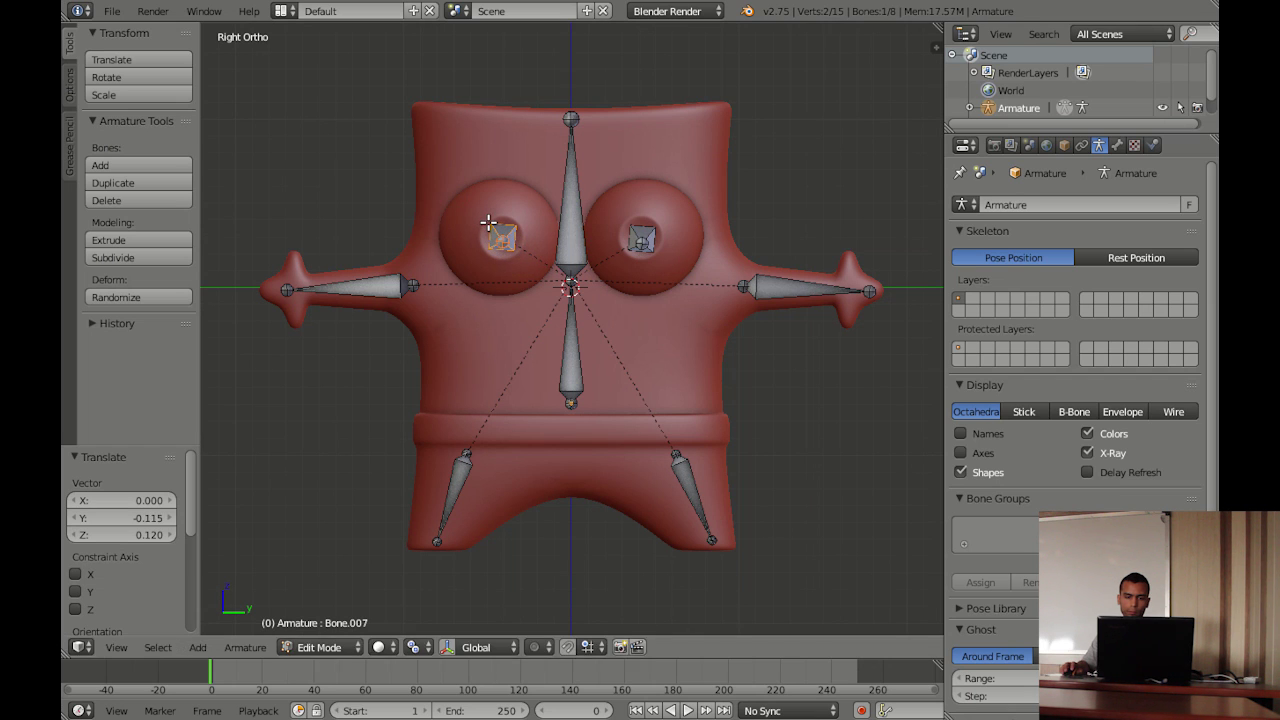
Inspect the armature from several angles, then select eye bone Bone.006 and duplicate it
mouse_move(489, 234)
middle_mouse_down()
mouse_move(462, 362)
mouse_move(677, 397)
middle_mouse_up()
scroll(667, 397, "up", 2)
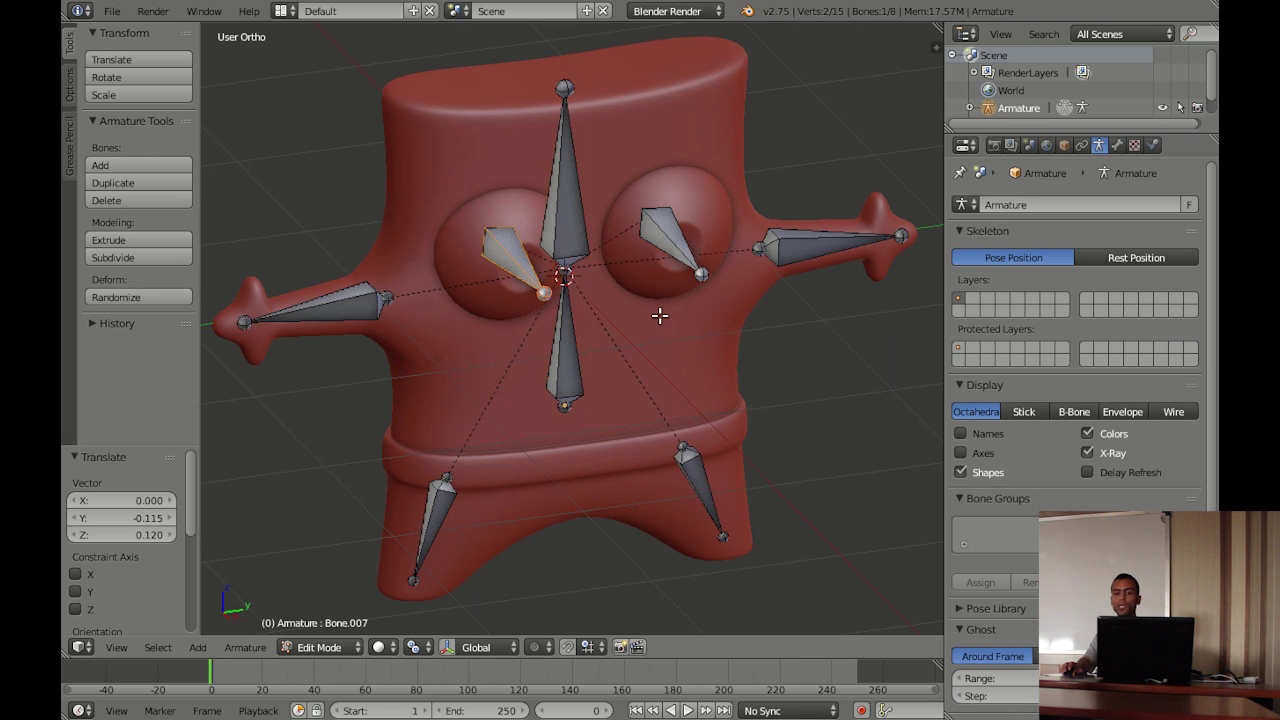
middle_click_drag(663, 309, 566, 271, "shift")
scroll(563, 266, "down", 1)
scroll(480, 262, "down", 1)
key("KP_2")
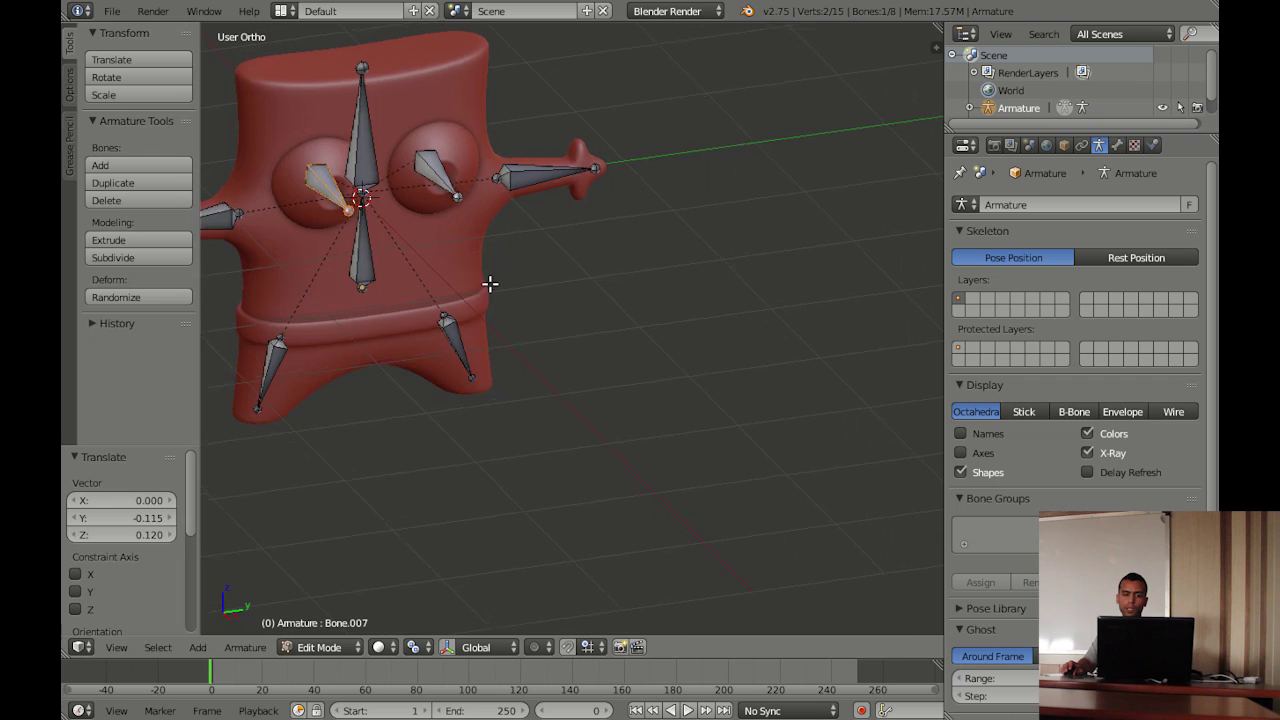
key("KP_6")
key("KP_2")
right_click(446, 162)
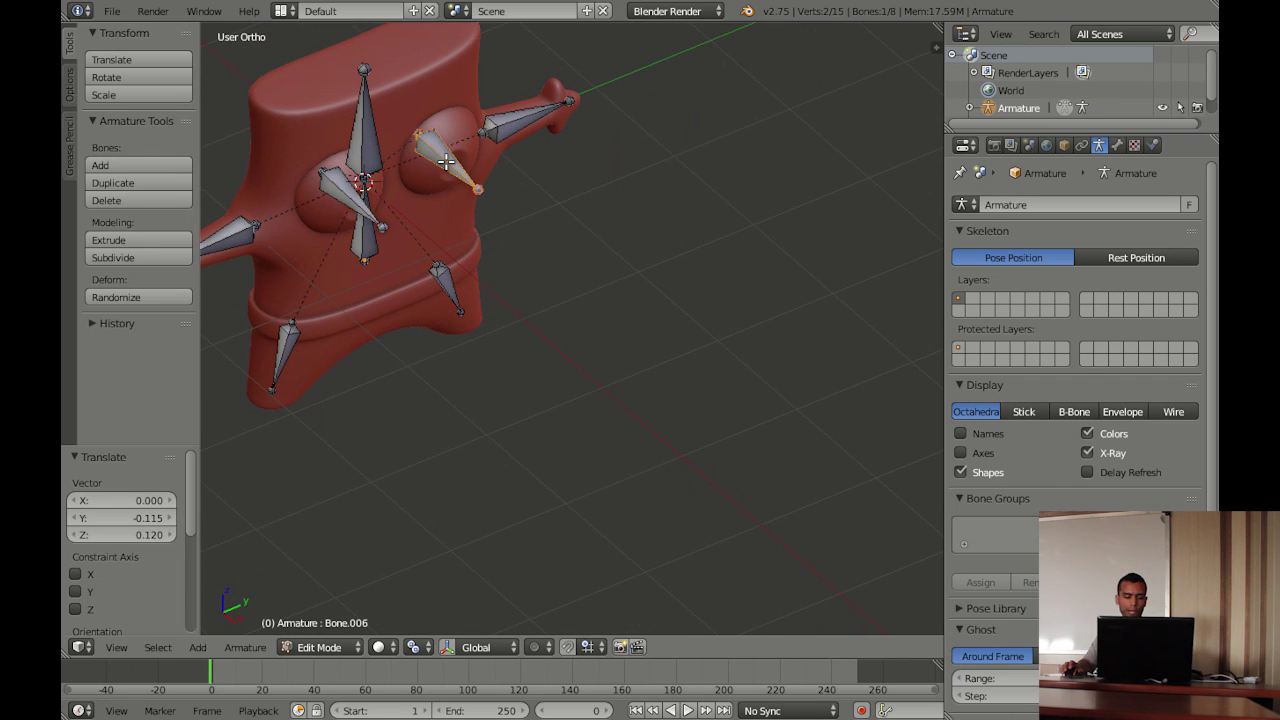
key("shift+d")
Place the copied bone Bone.008 in front of the character, rotate it 90° about Y, and clear its parent
left_click(665, 362)
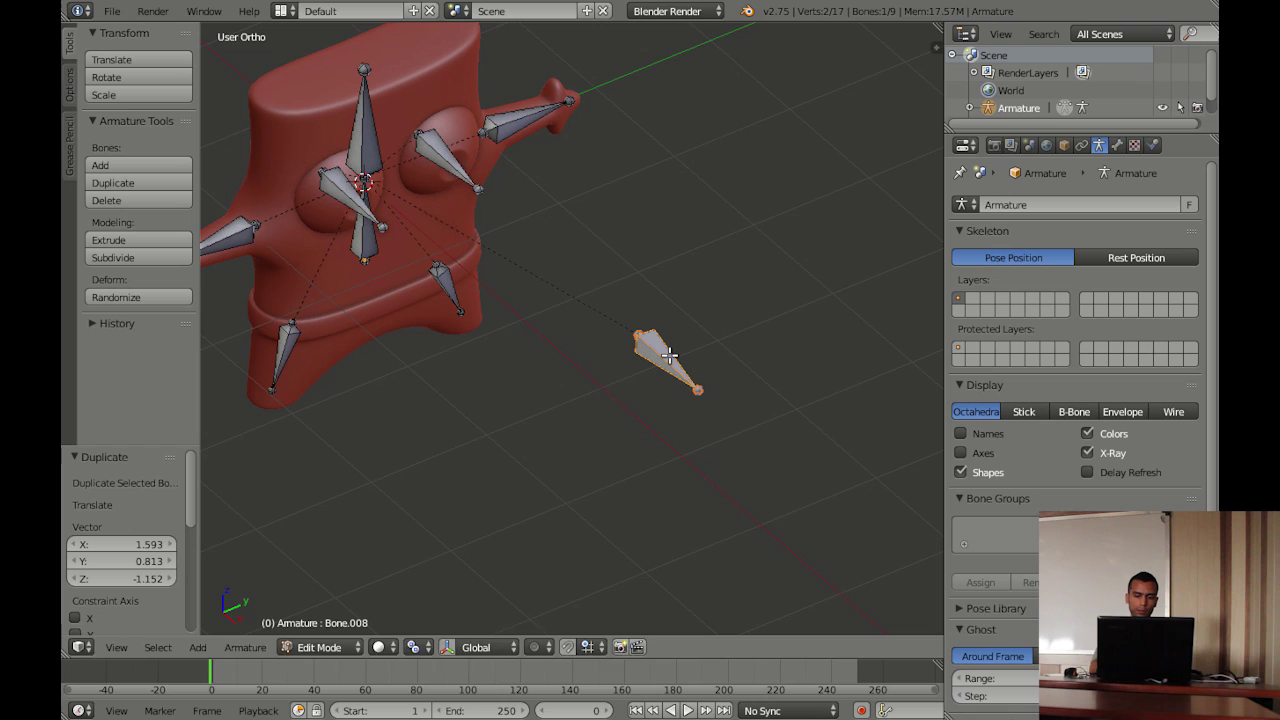
type("ry90")
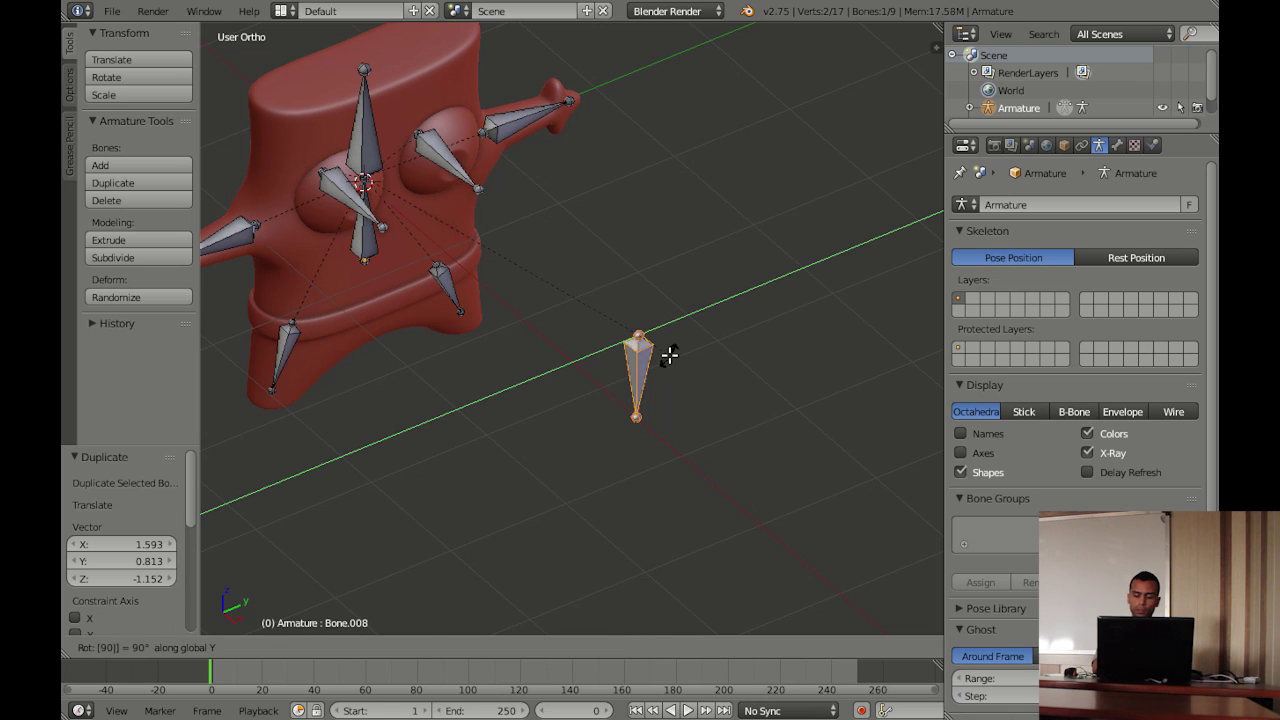
key("Return")
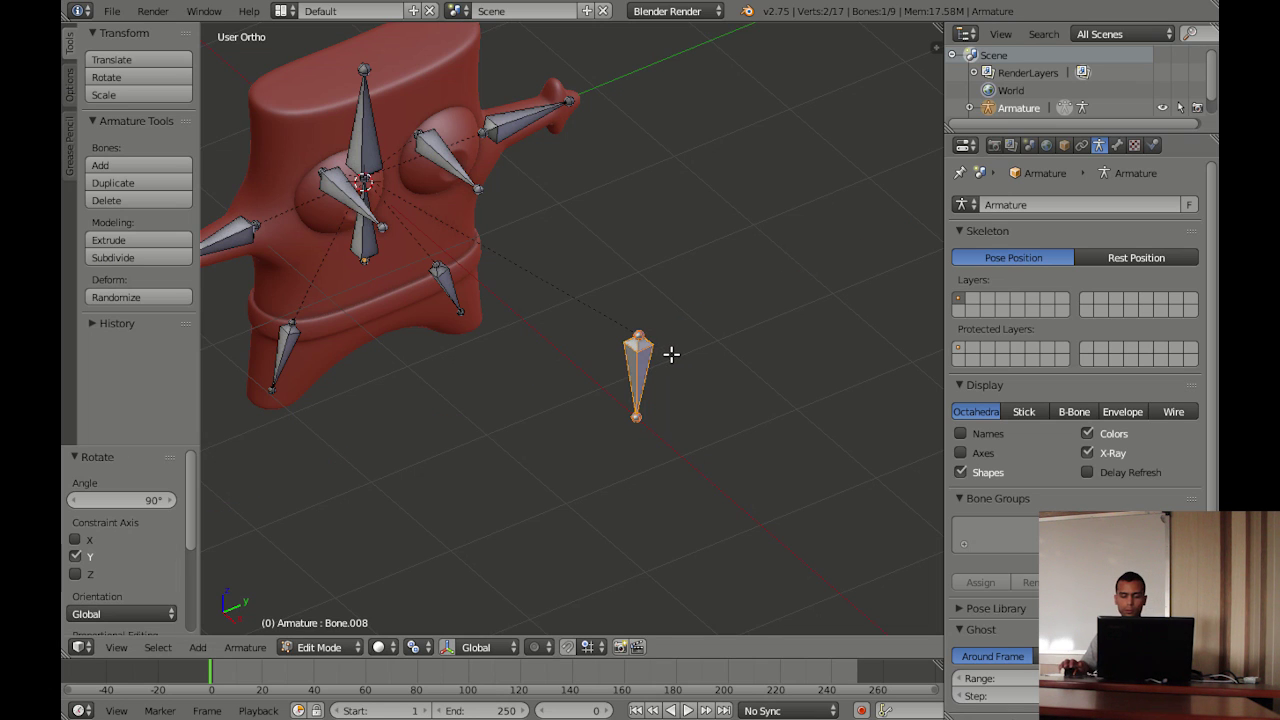
key("alt+p")
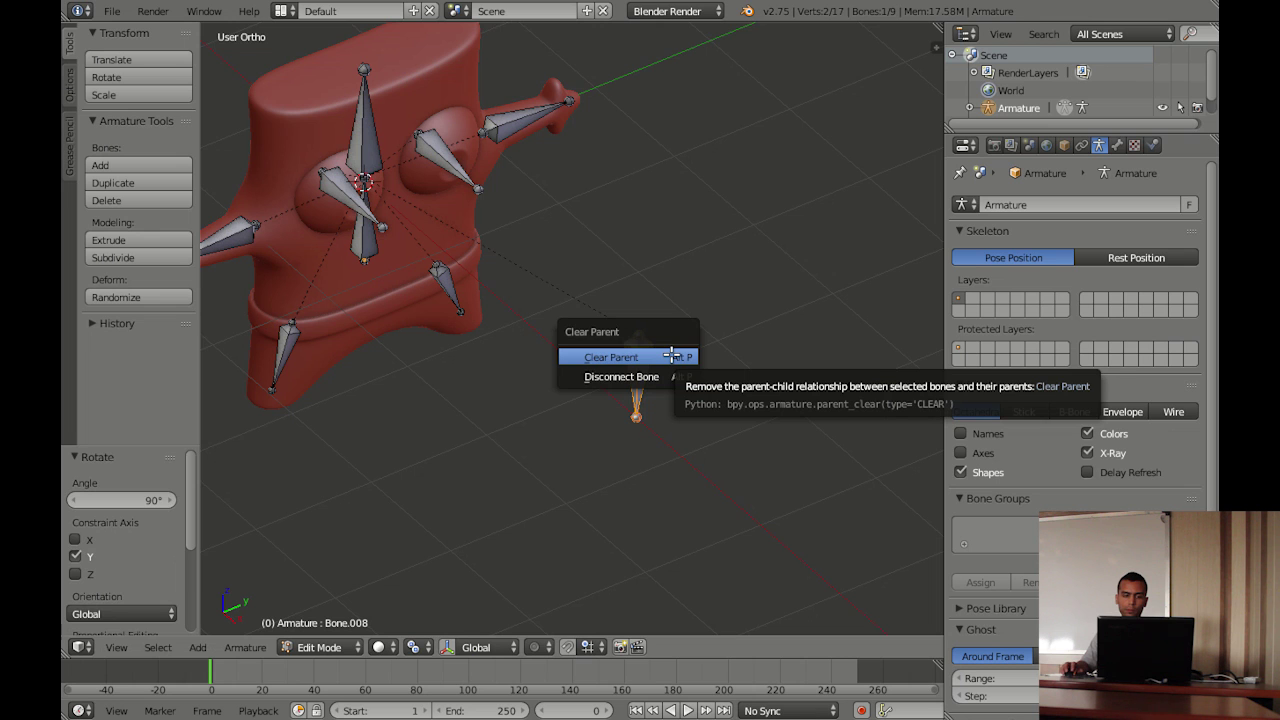
left_click(671, 354)
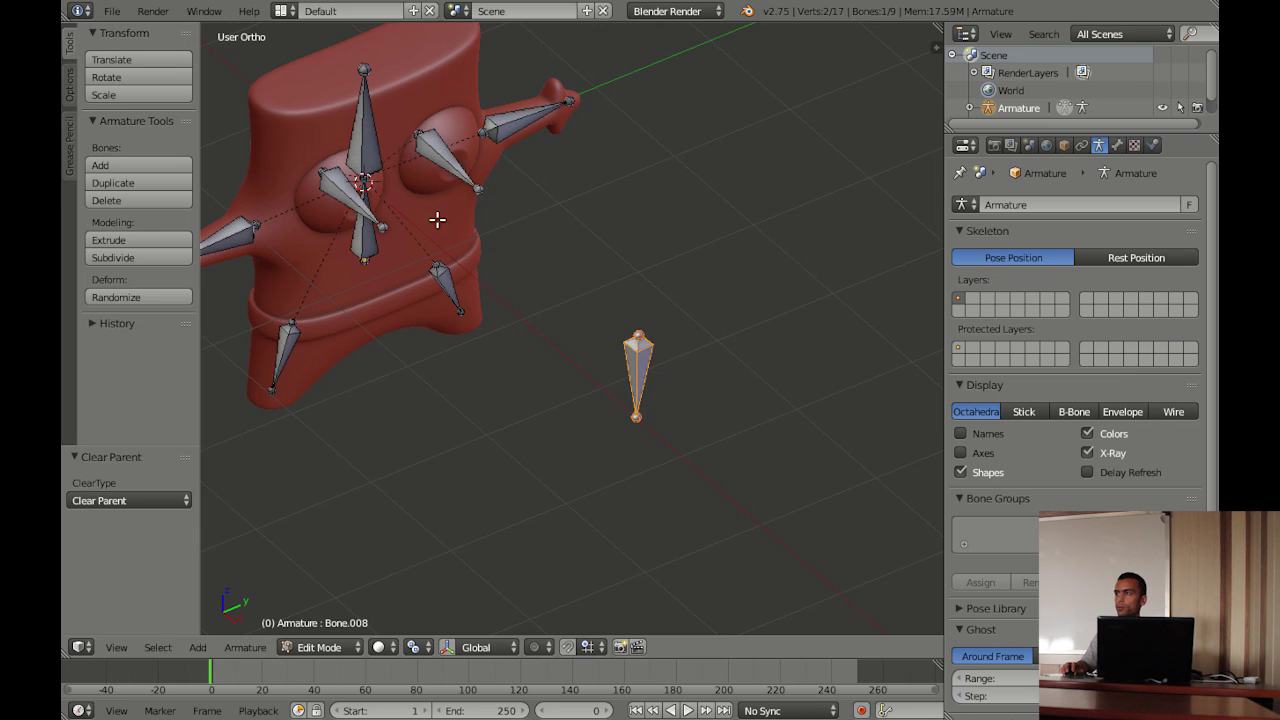
middle_click_drag(658, 387, 650, 376)
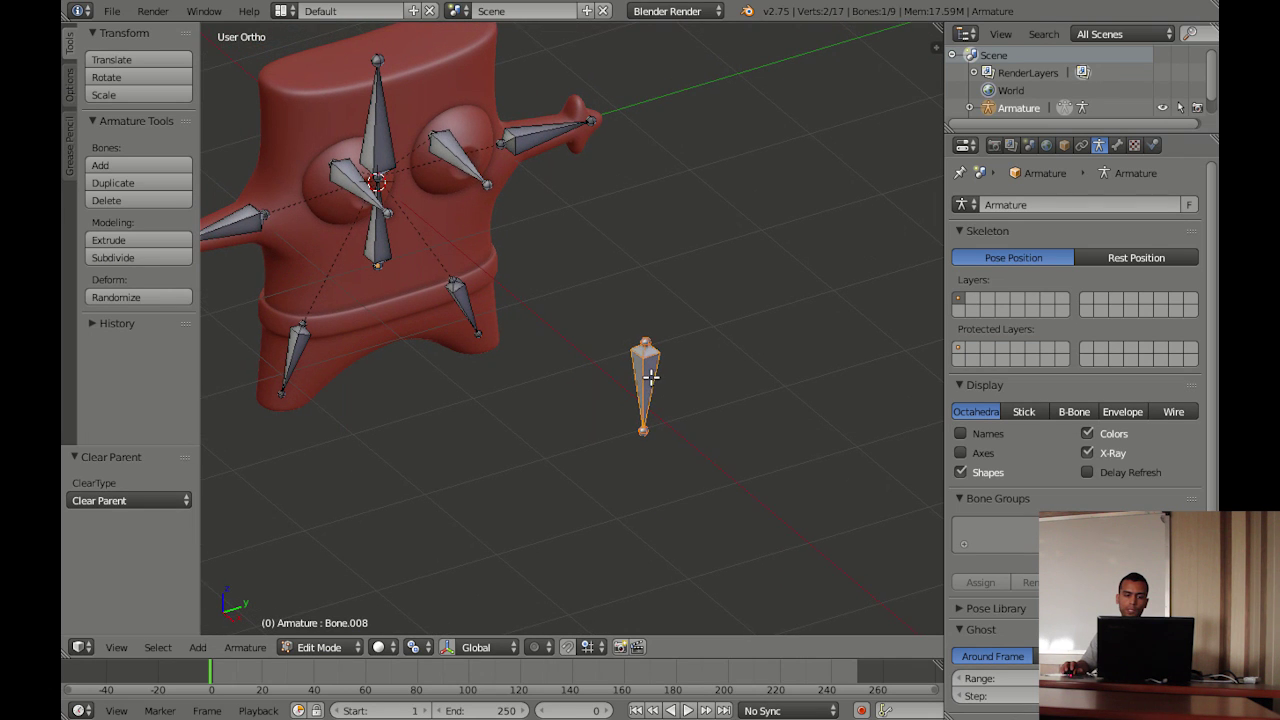
right_click(451, 156)
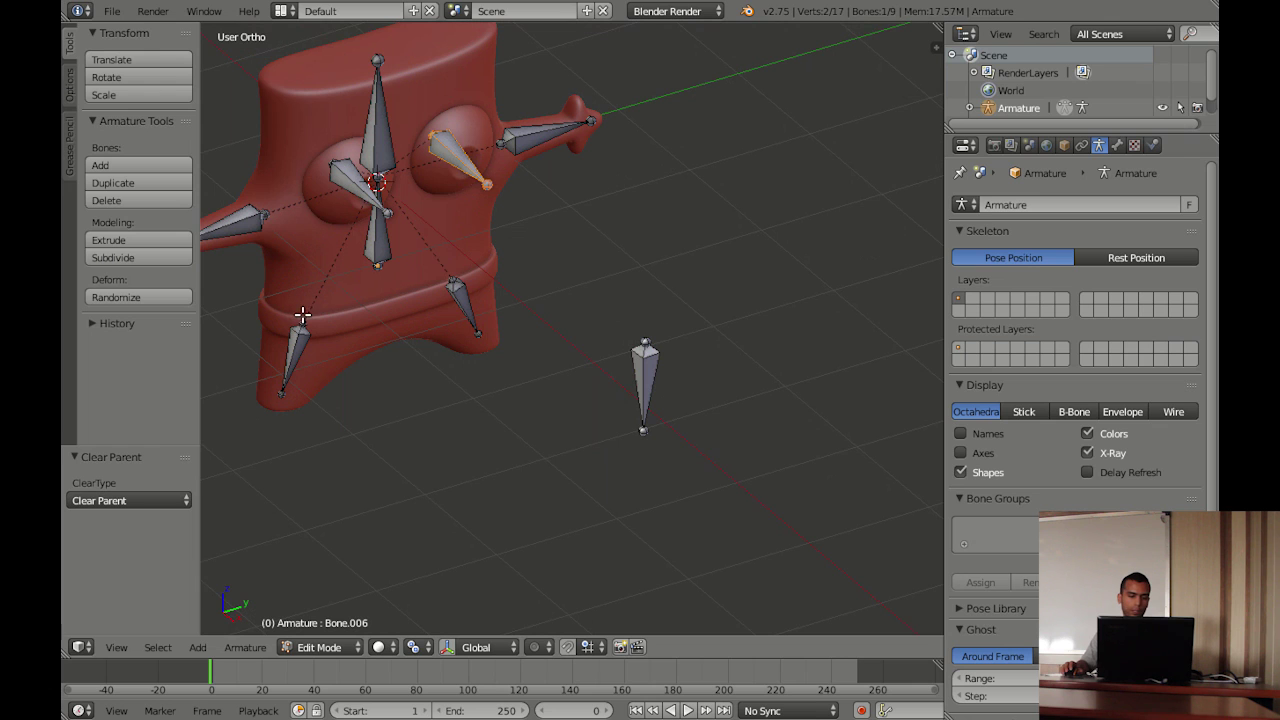
In Pose Mode, add a Track To bone constraint on Bone.006 with target Armature
left_click(318, 647)
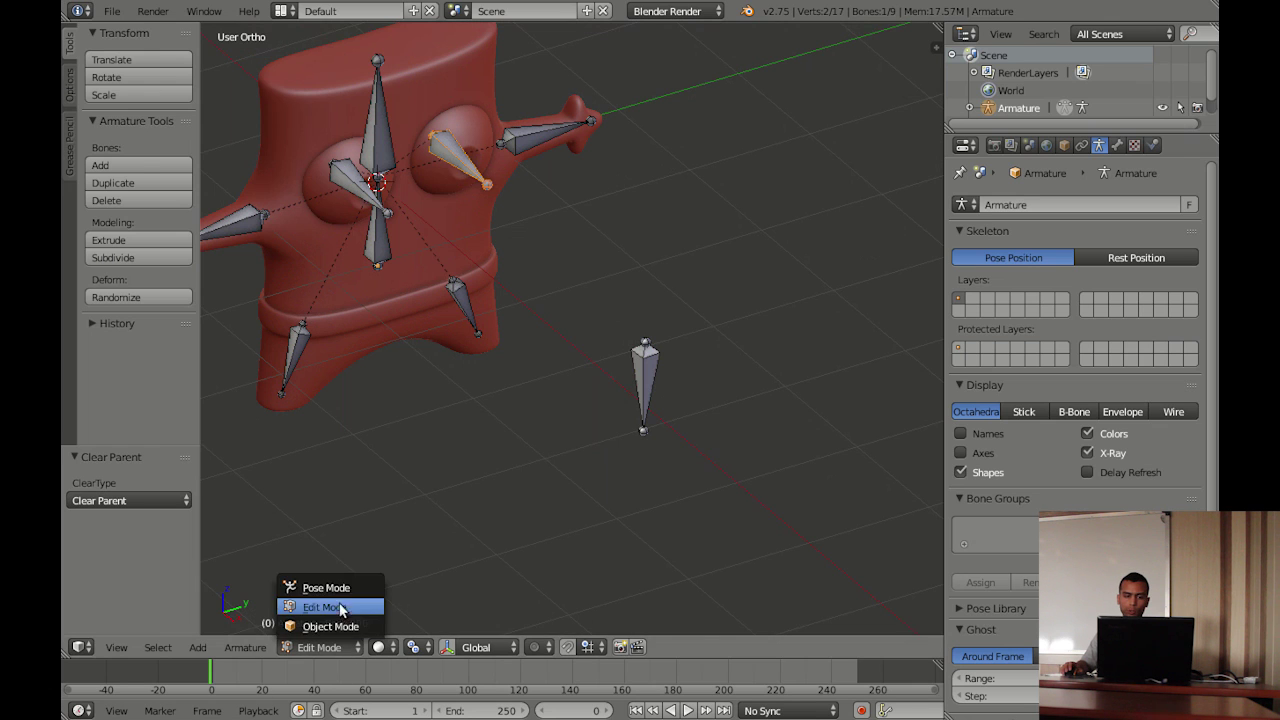
left_click(340, 587)
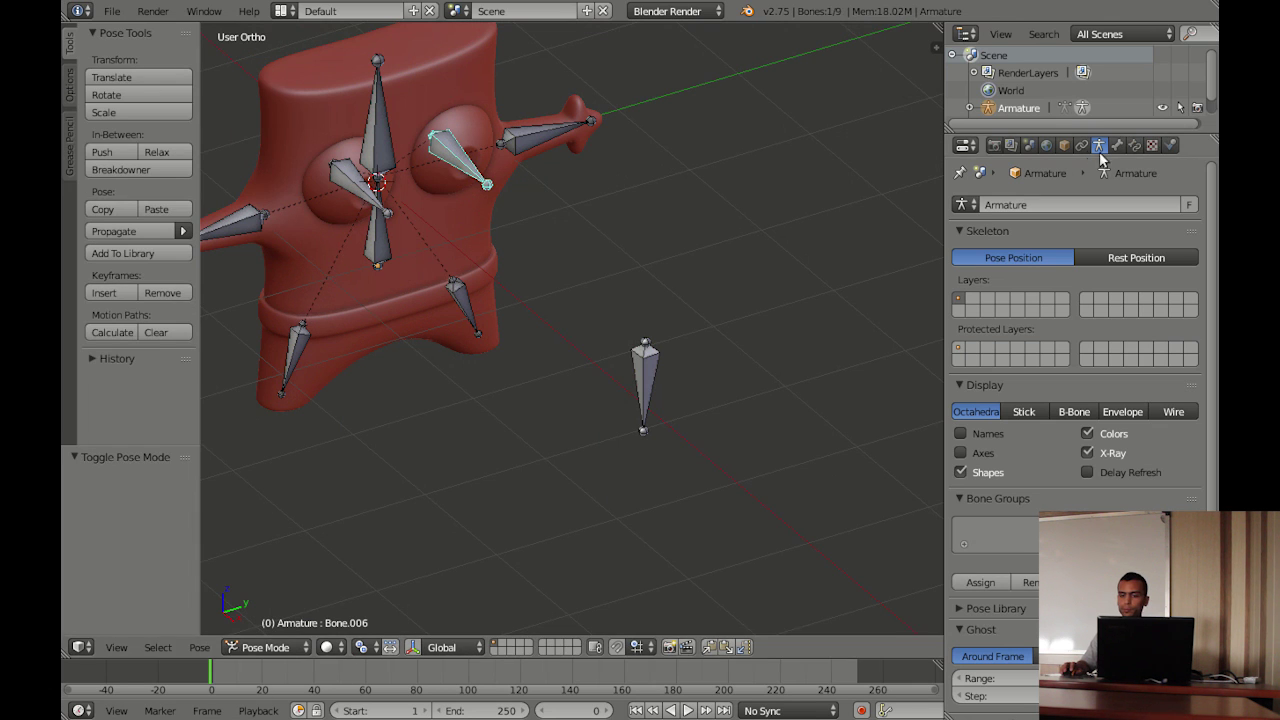
left_click(1135, 146)
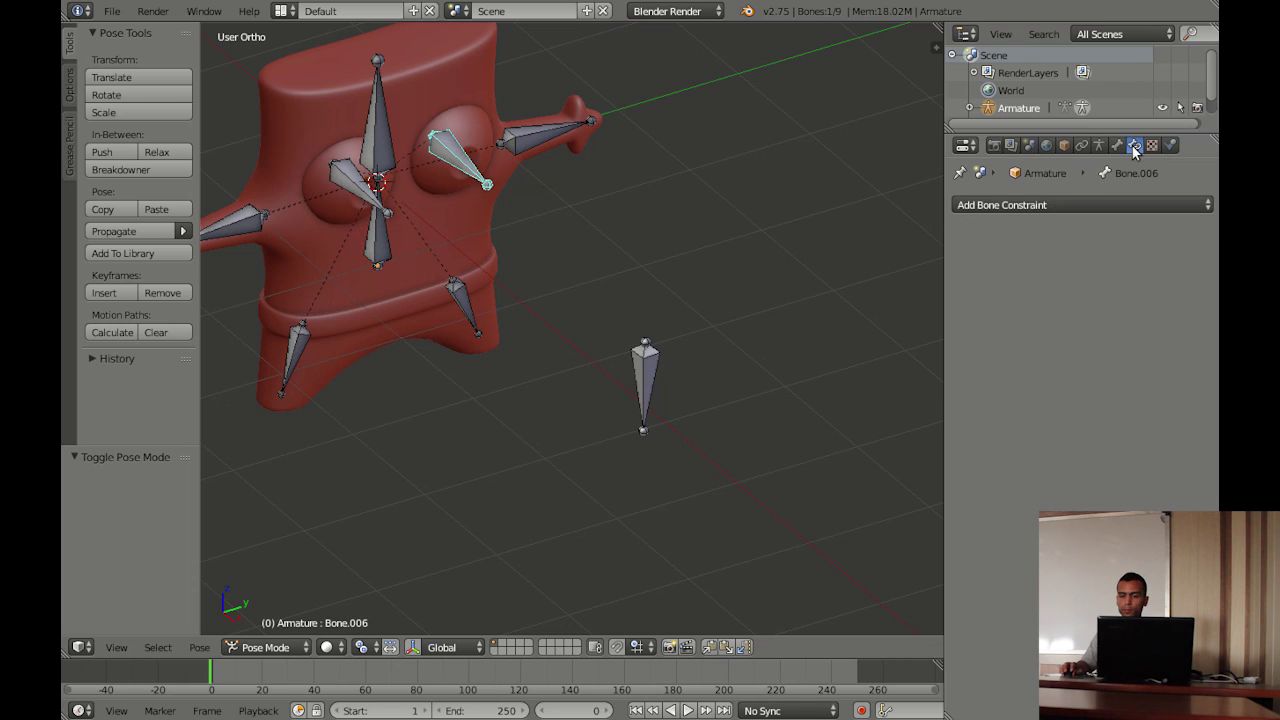
left_click(1097, 205)
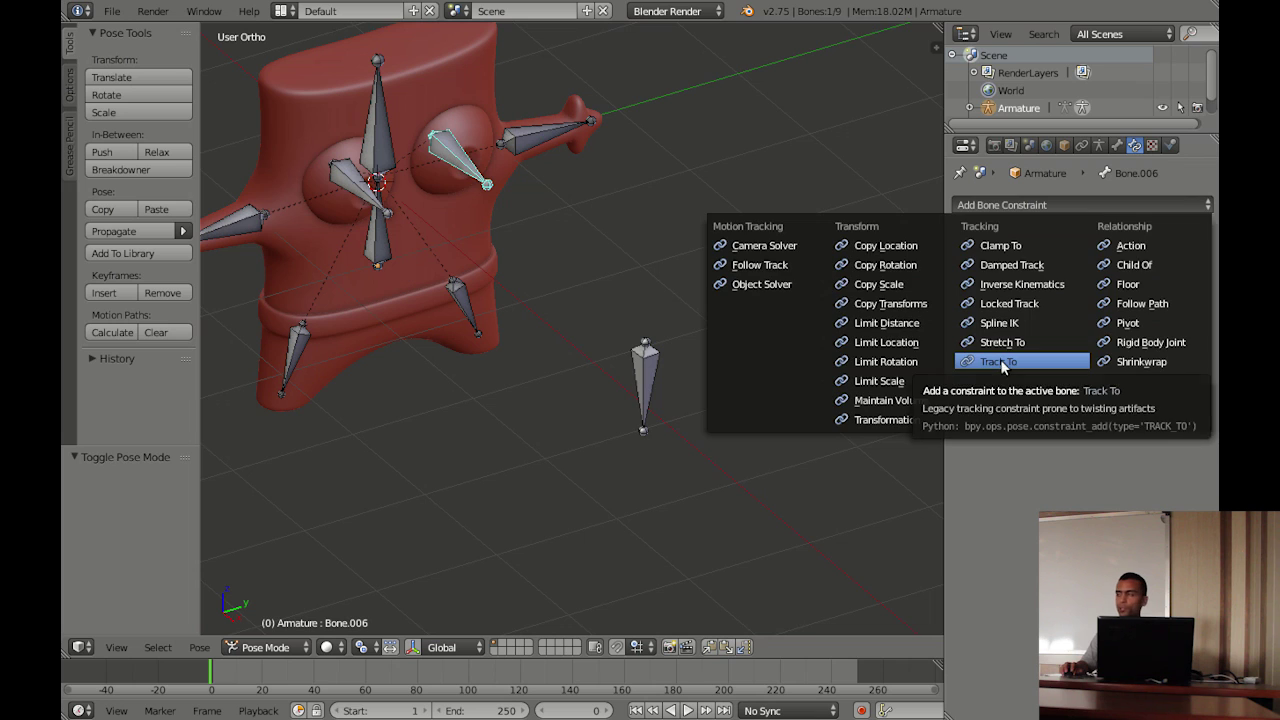
left_click(1000, 362)
left_click(1104, 271)
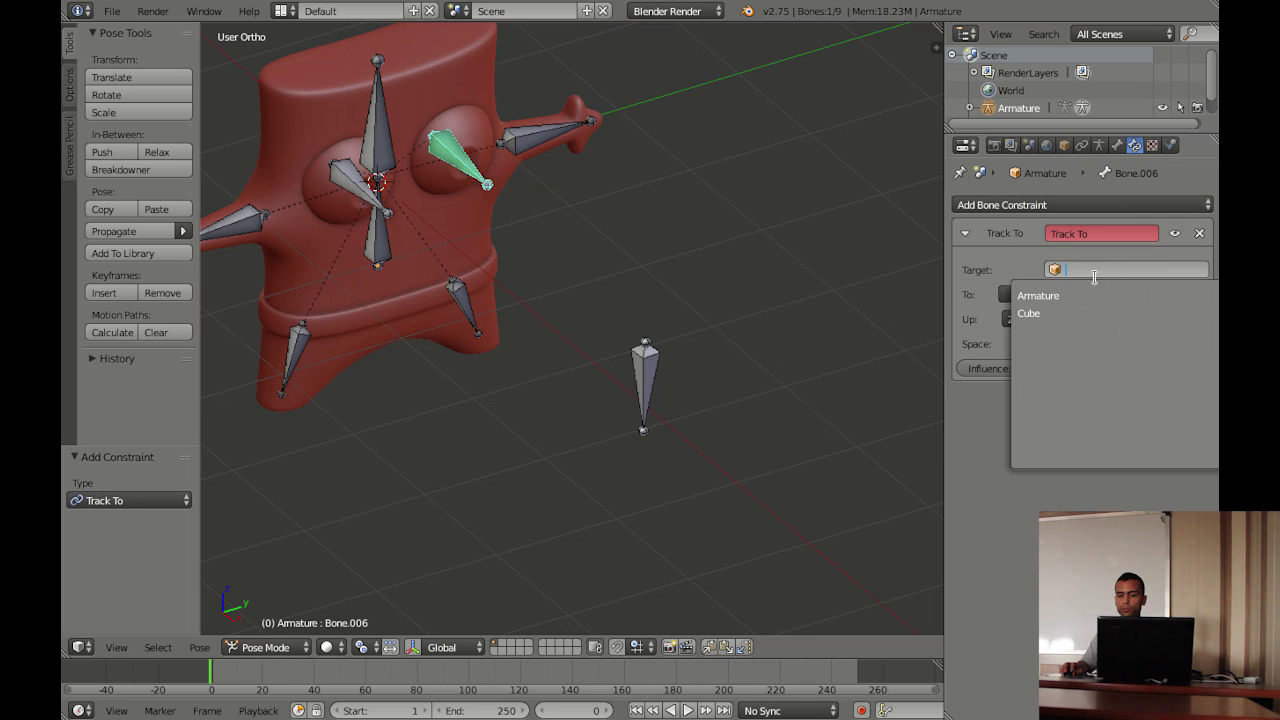
left_click(1080, 289)
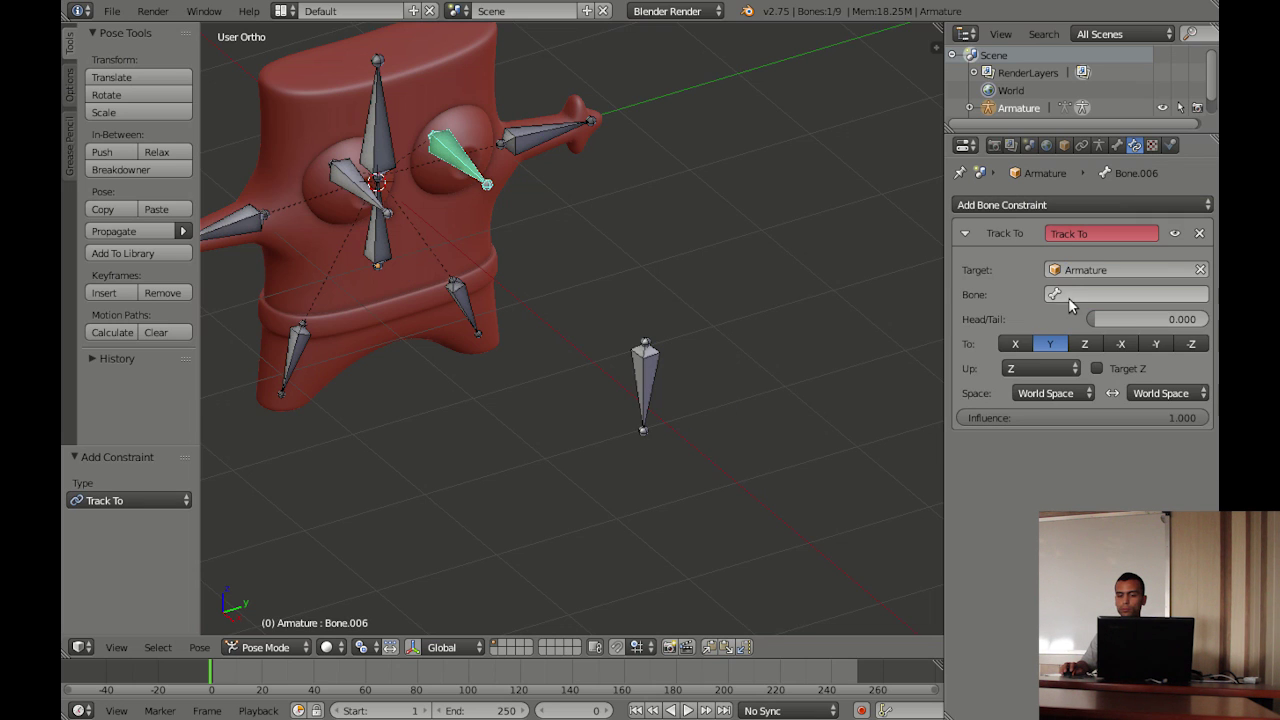
Set the Track To constraint's bone to Bone.008 so the eye aims at it
right_click(641, 368)
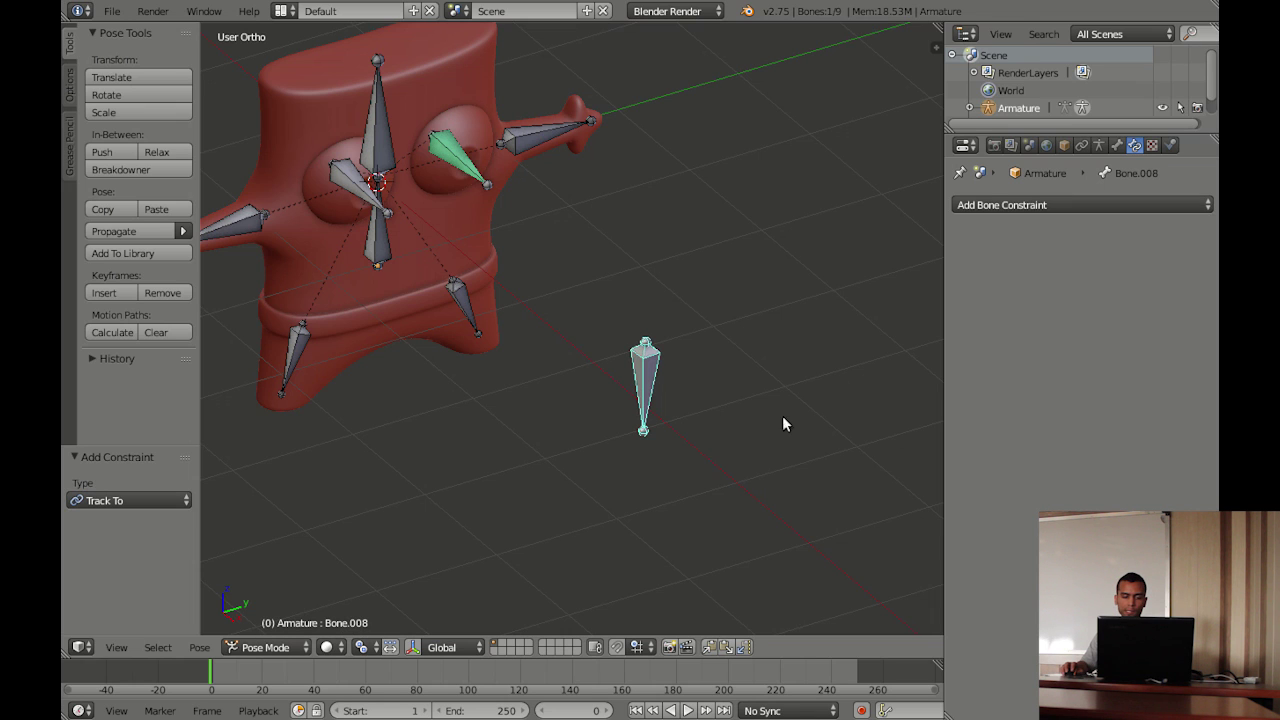
right_click(466, 170)
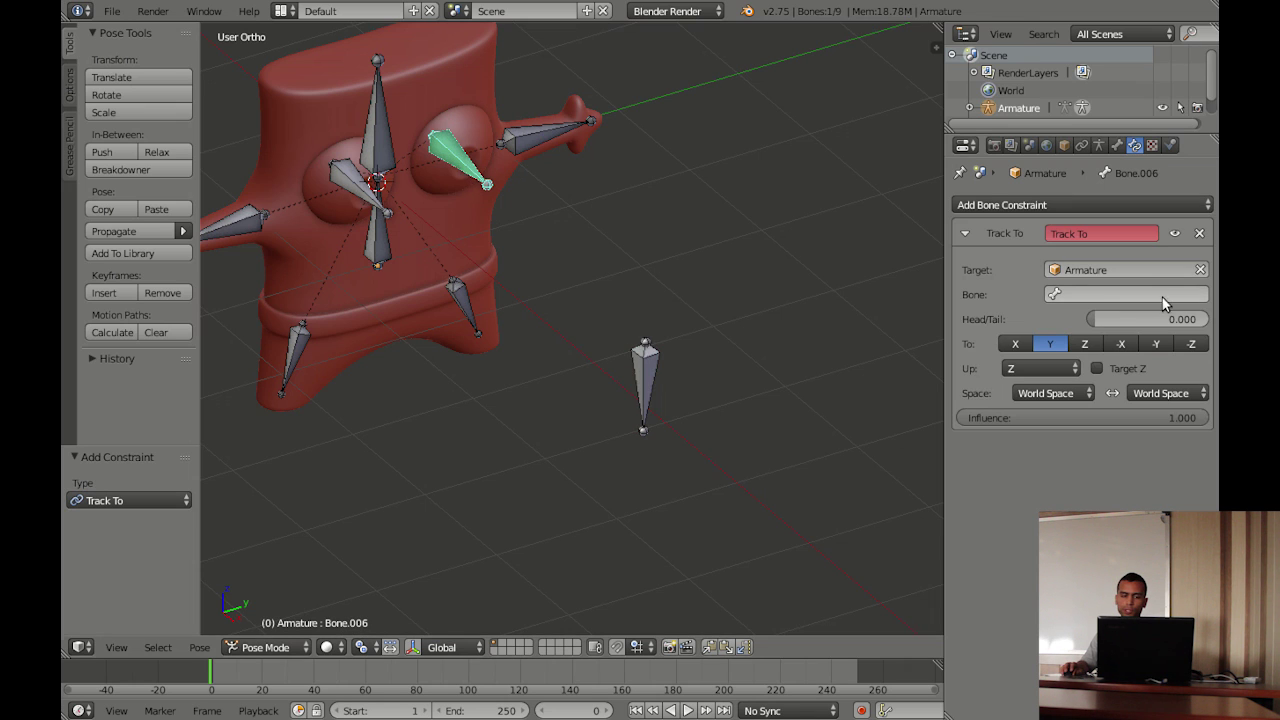
left_click(1100, 295)
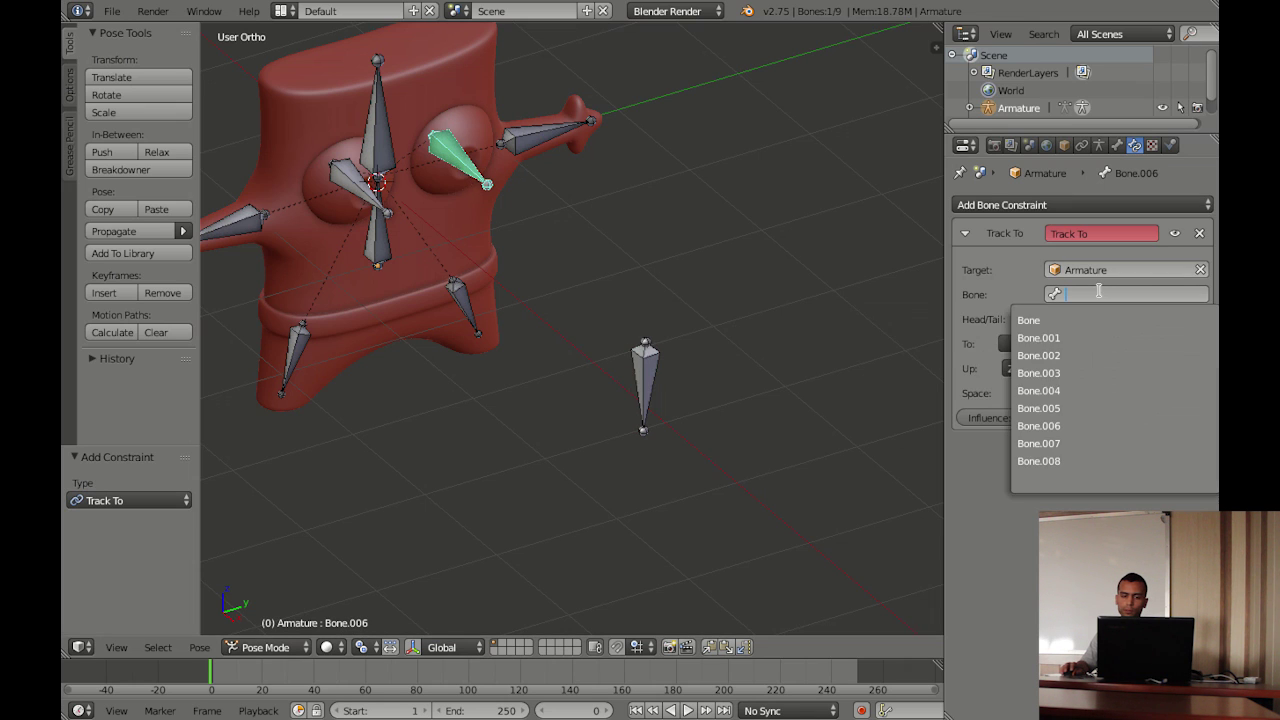
left_click(1077, 459)
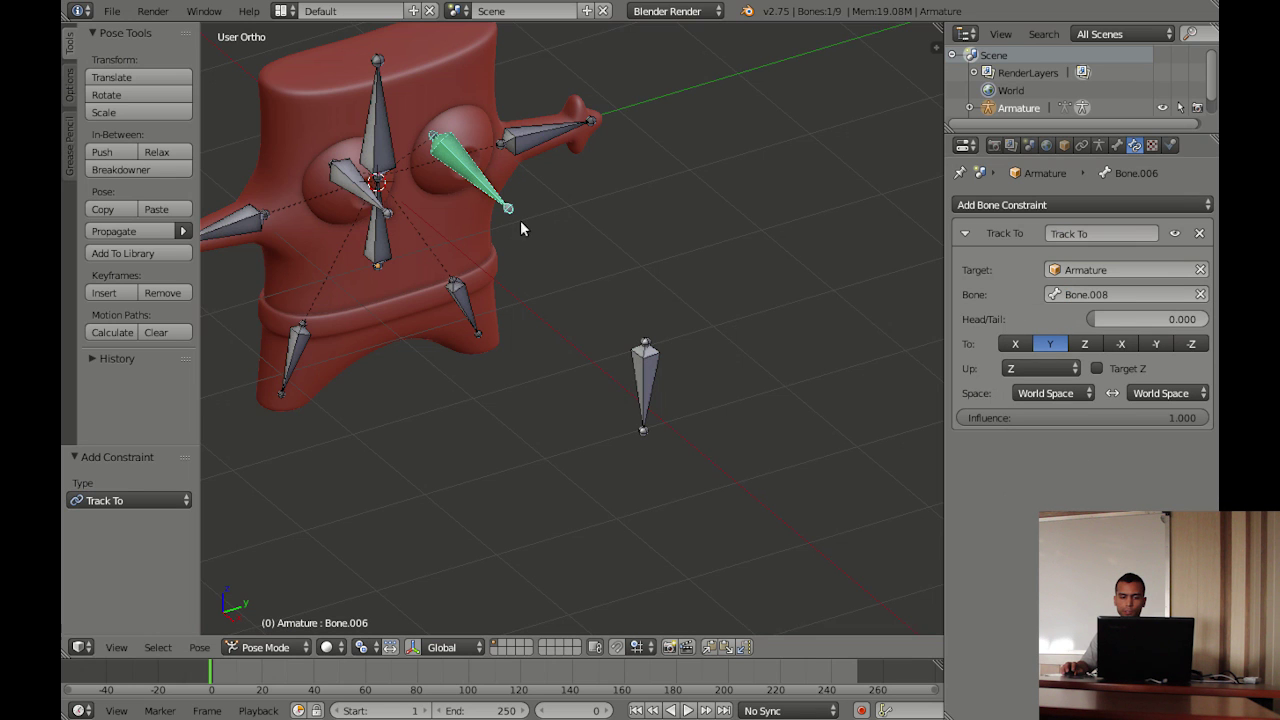
mouse_move(693, 376)
middle_mouse_down()
mouse_move(546, 266)
mouse_move(567, 241)
mouse_move(556, 270)
mouse_move(571, 357)
middle_mouse_up()
Test the eye tracking by moving Bone.008, then cancel the move
right_click(562, 360)
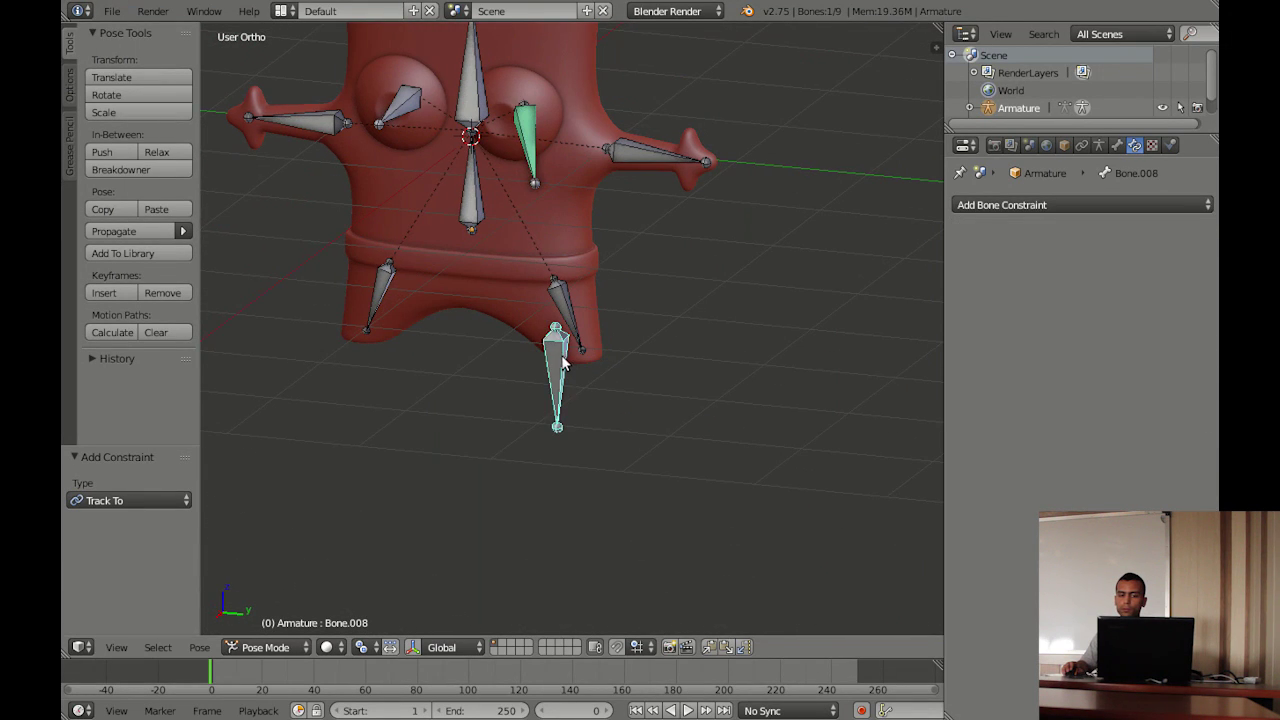
key("g")
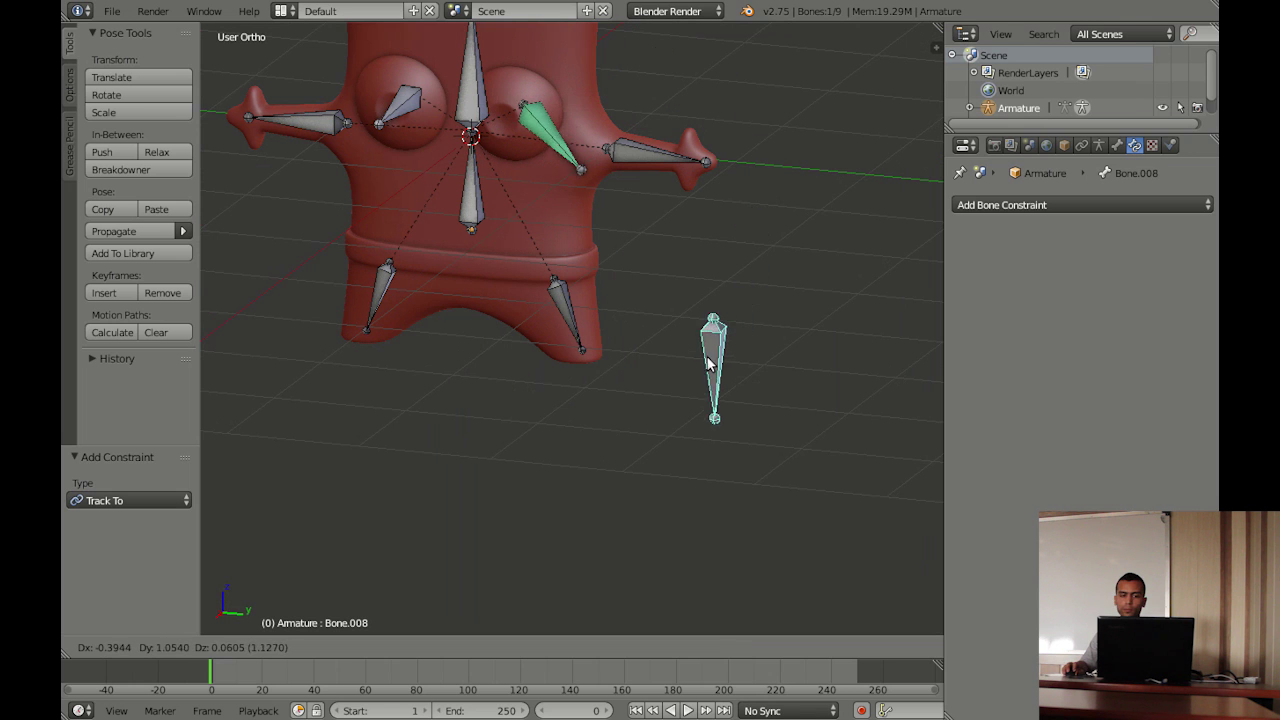
right_click(463, 301)
mouse_move(449, 293)
middle_mouse_down()
mouse_move(507, 277)
mouse_move(494, 273)
middle_mouse_up()
scroll(494, 273, "up", 2)
Give Bone.007 a Track To constraint targeting Armature bone Bone.008
right_click(396, 157)
middle_click_drag(396, 157, 532, 253)
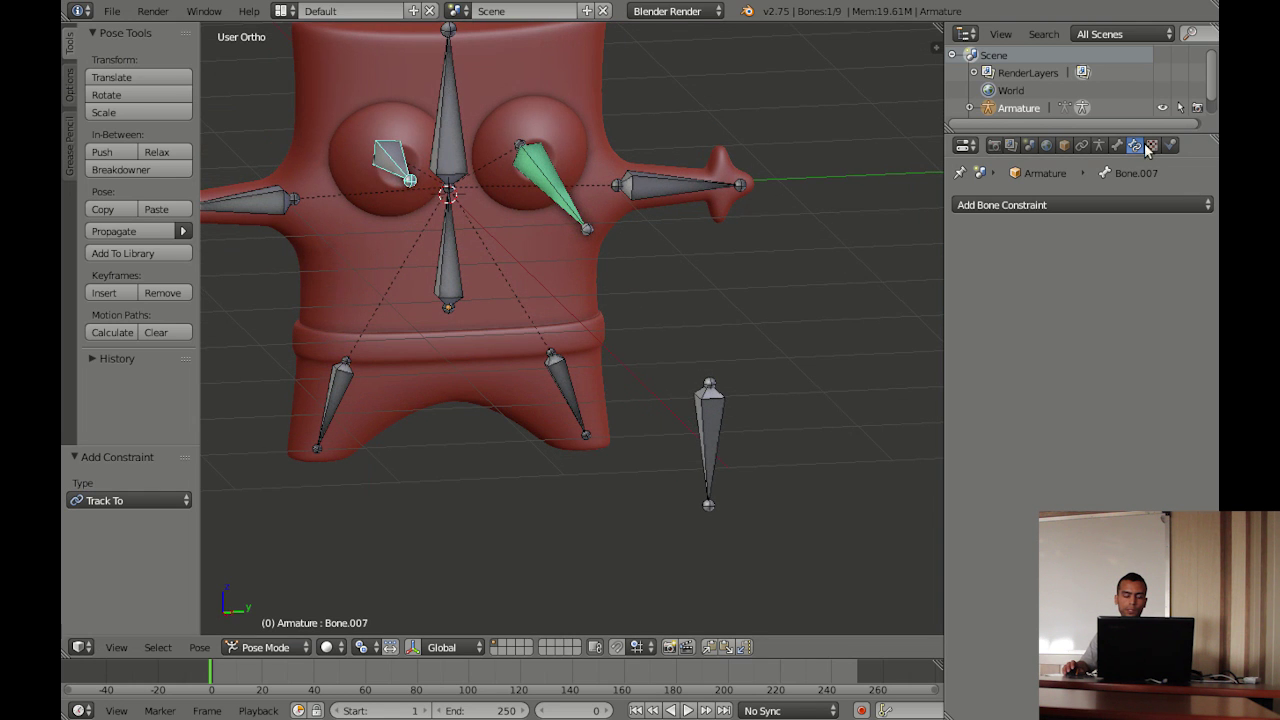
left_click(1115, 206)
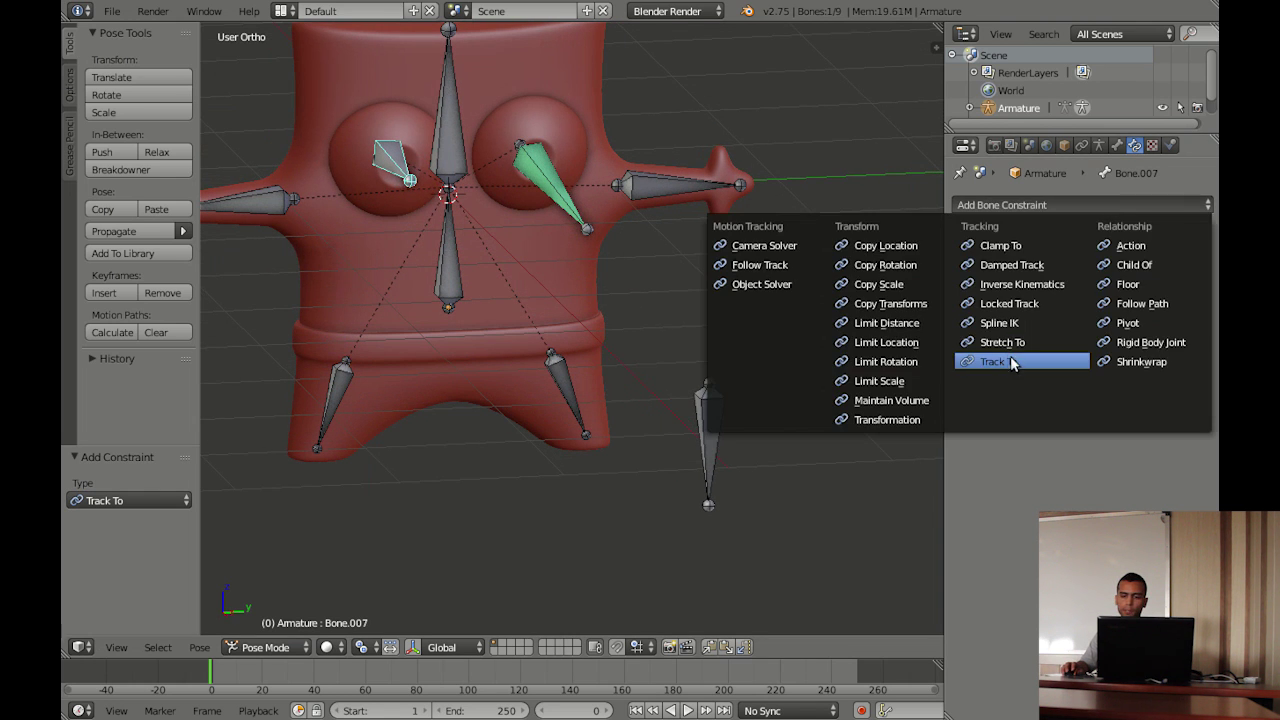
left_click(1015, 362)
left_click(1083, 272)
left_click(1066, 288)
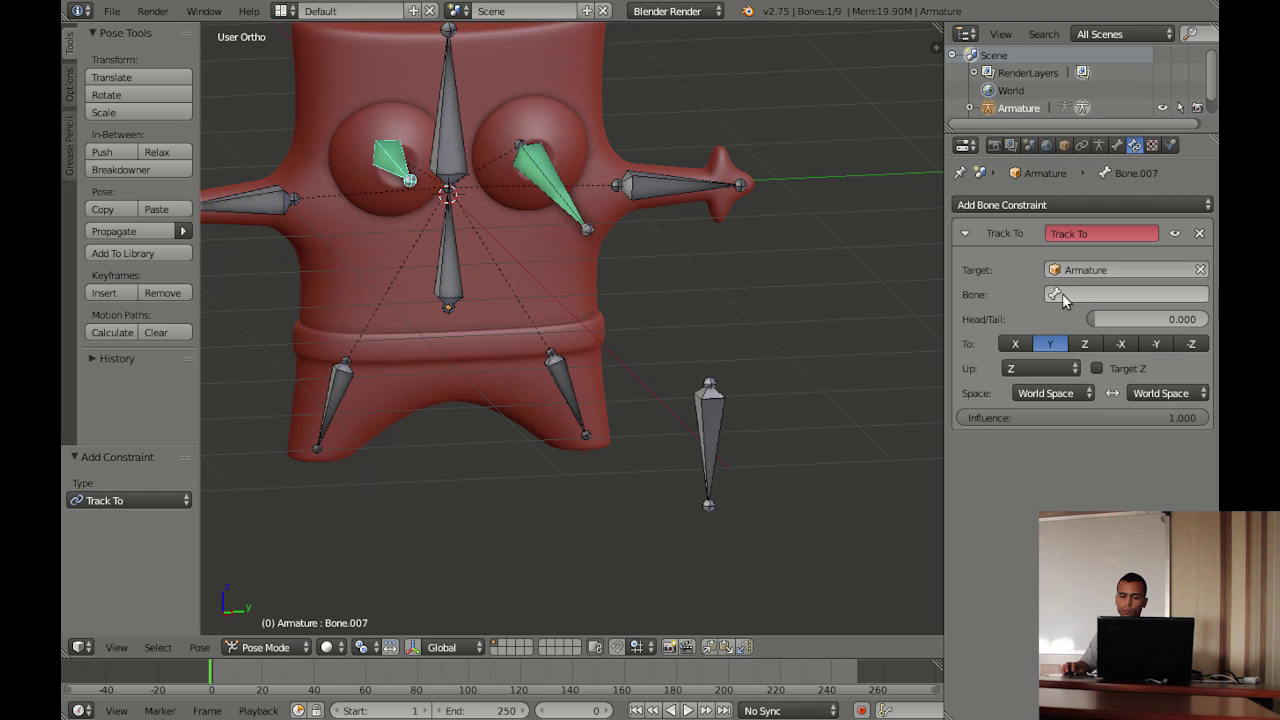
left_click(1062, 294)
left_click(1052, 462)
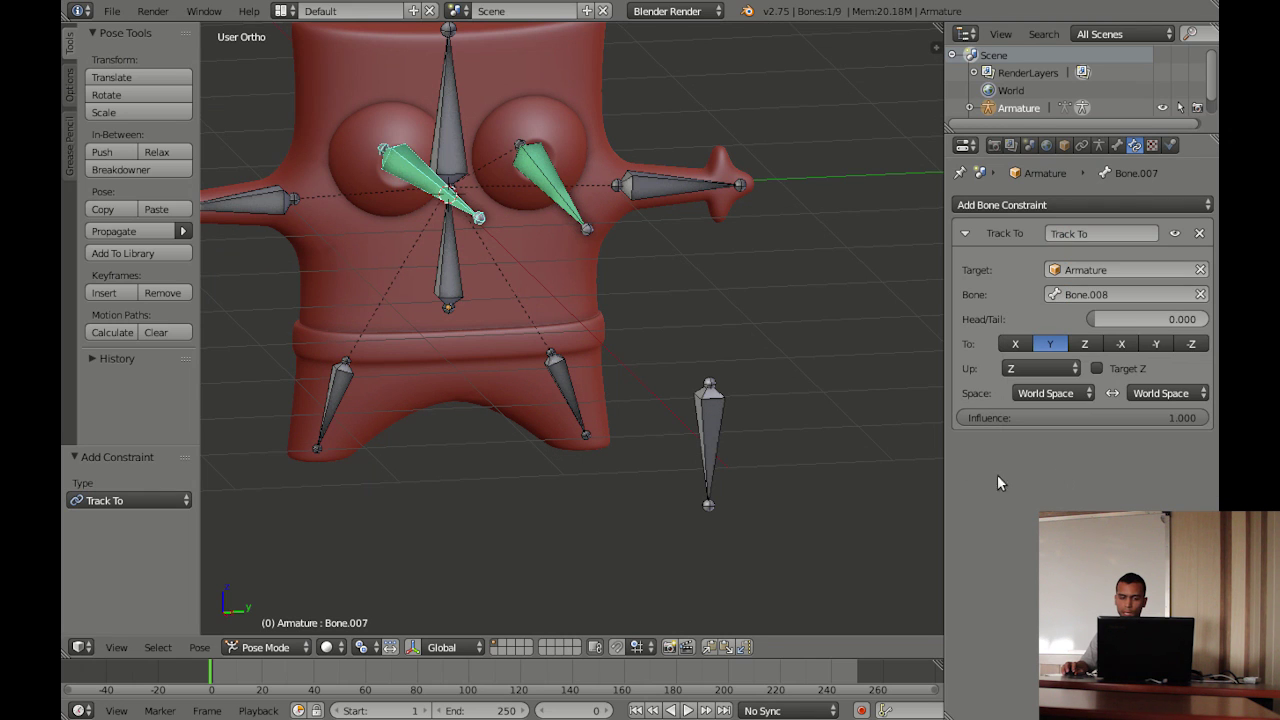
Test both eyes by moving Bone.008, cancel, and select the Cube mesh in Object Mode
right_click(710, 437)
key("g")
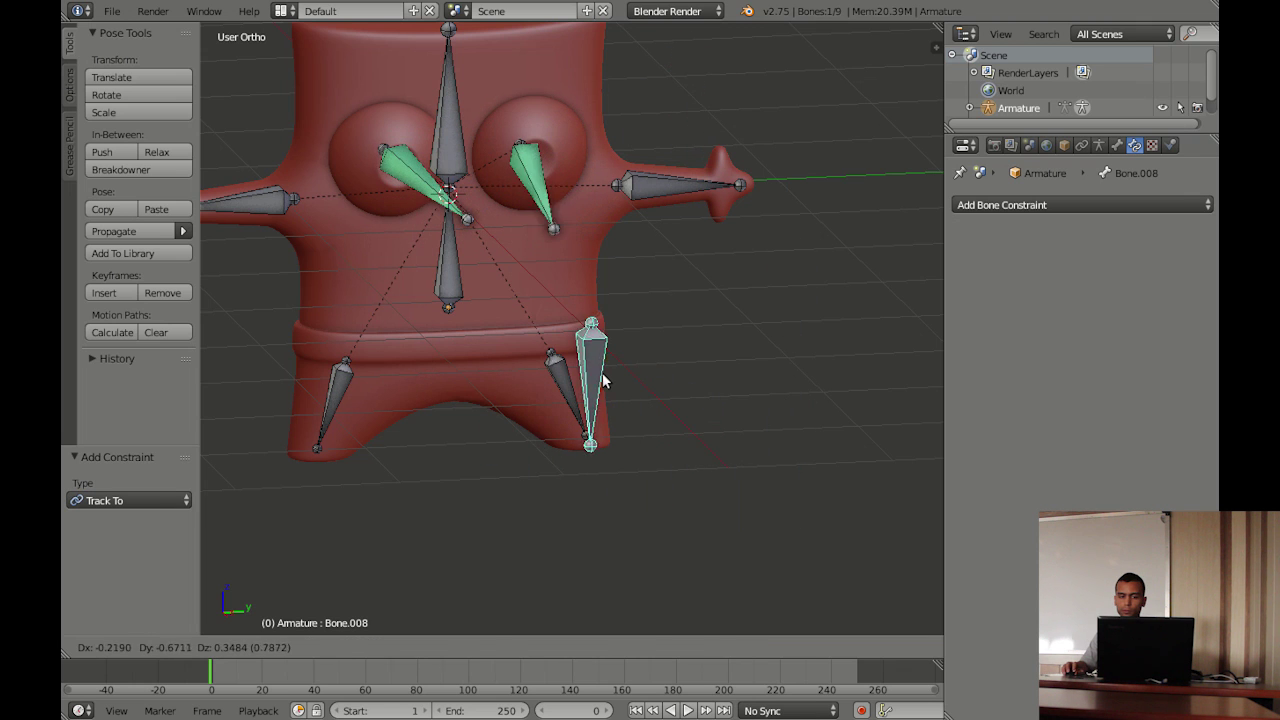
right_click(602, 372)
mouse_move(474, 260)
middle_mouse_down()
mouse_move(537, 348)
mouse_move(521, 308)
middle_mouse_up()
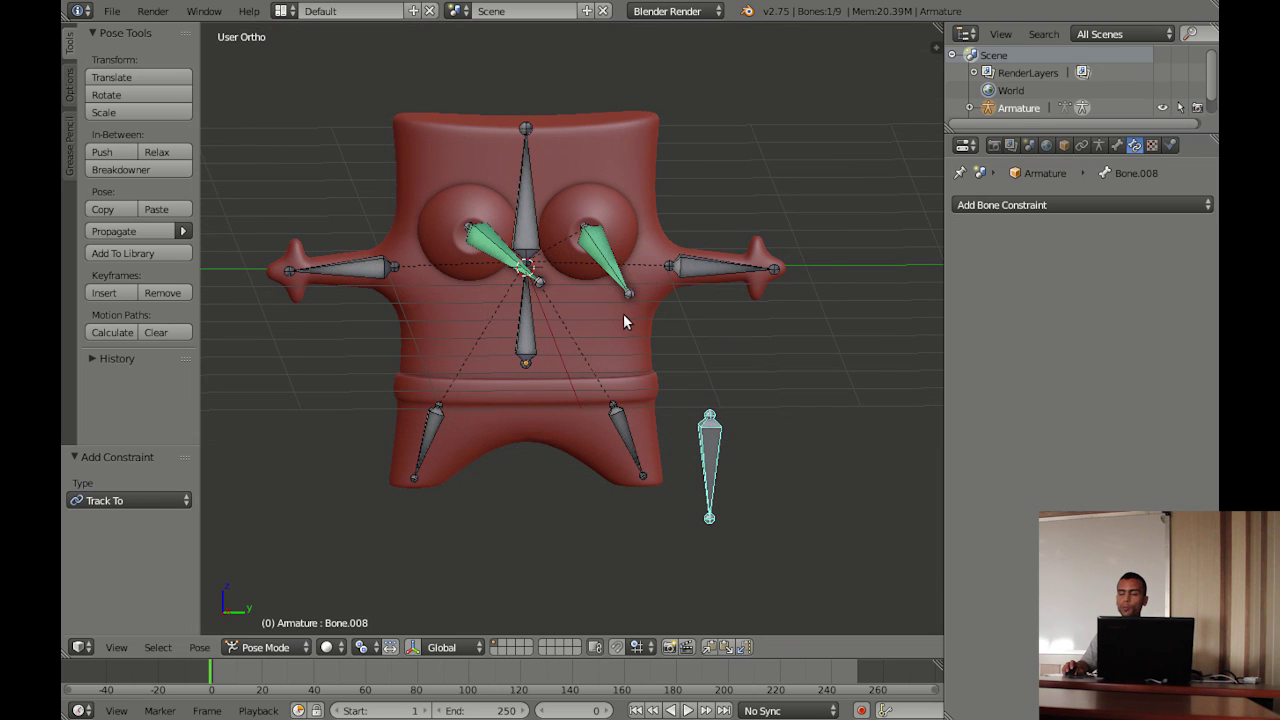
middle_click_drag(611, 291, 640, 303)
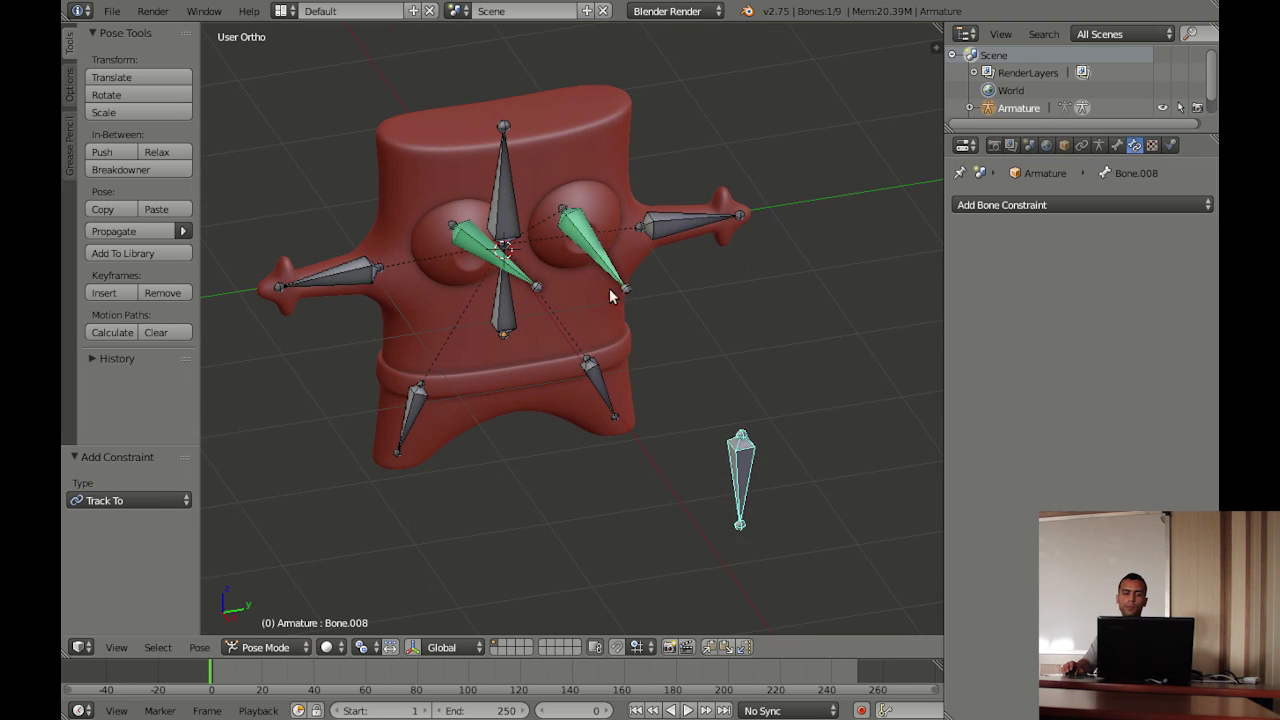
right_click(562, 113)
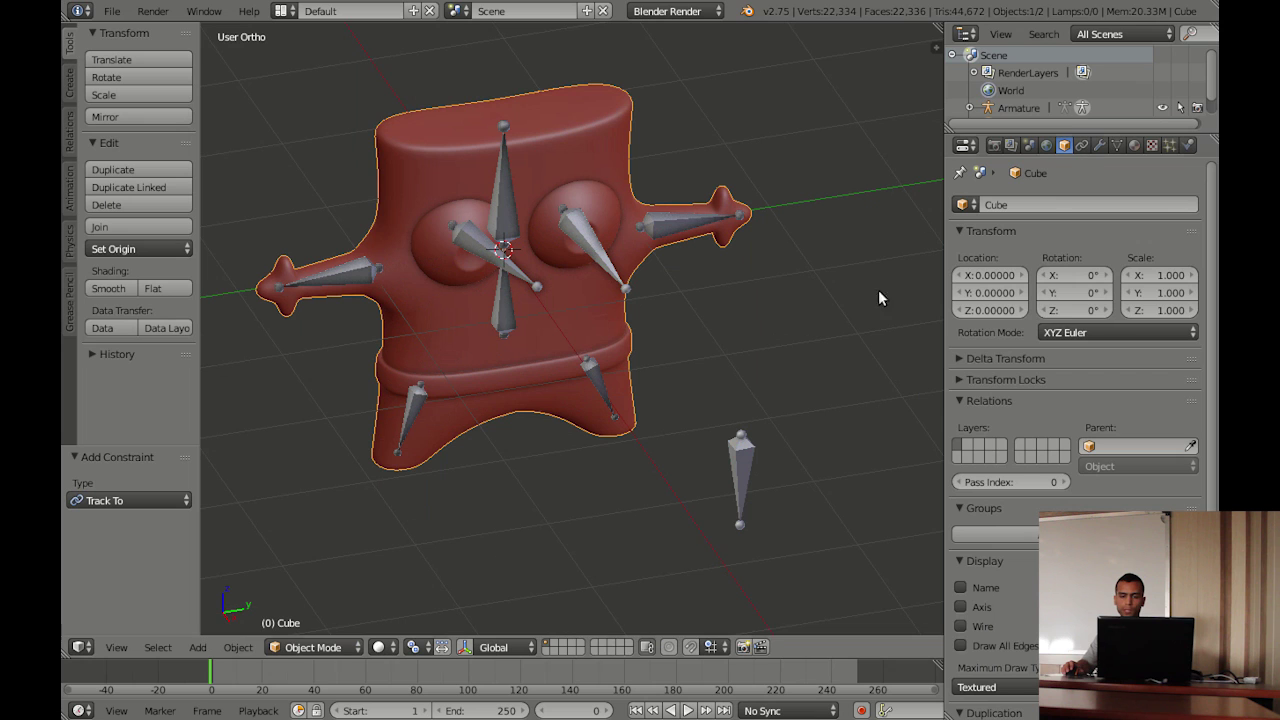
Add an Armature modifier to the Cube mesh with its Object set to Armature
left_click(1100, 145)
left_click(1062, 204)
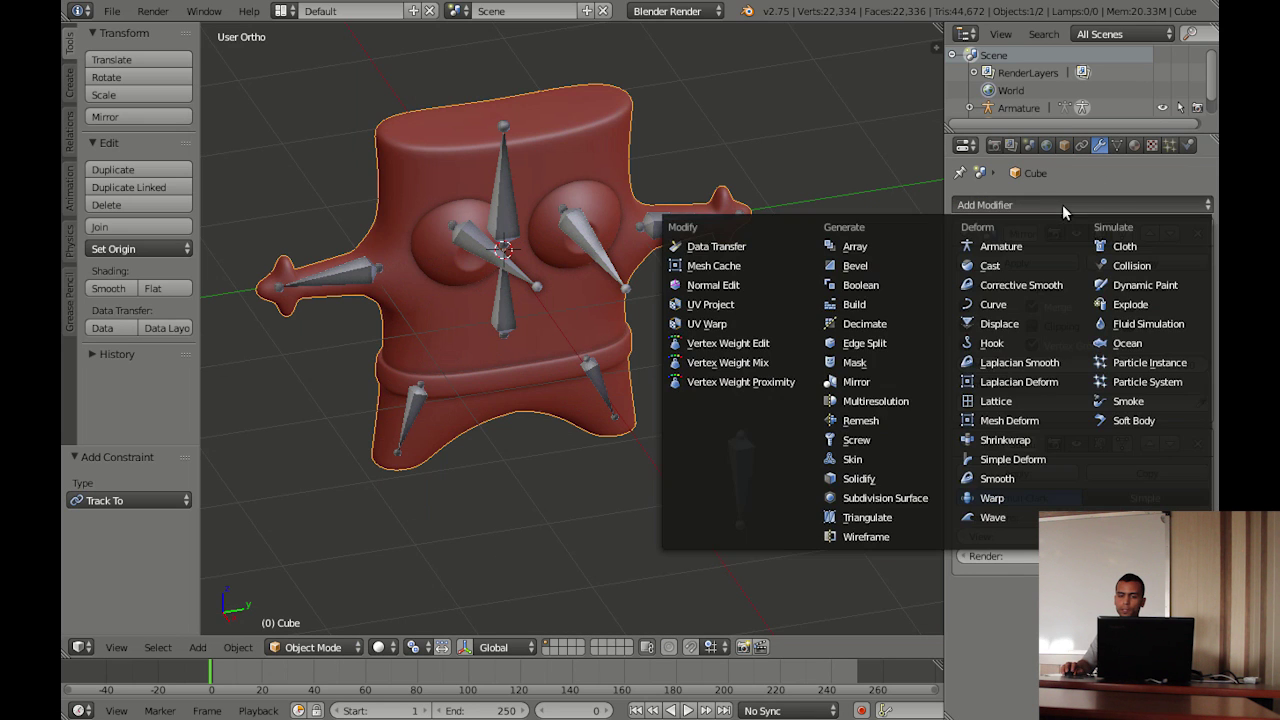
left_click(1006, 252)
scroll(1045, 349, "down", 1)
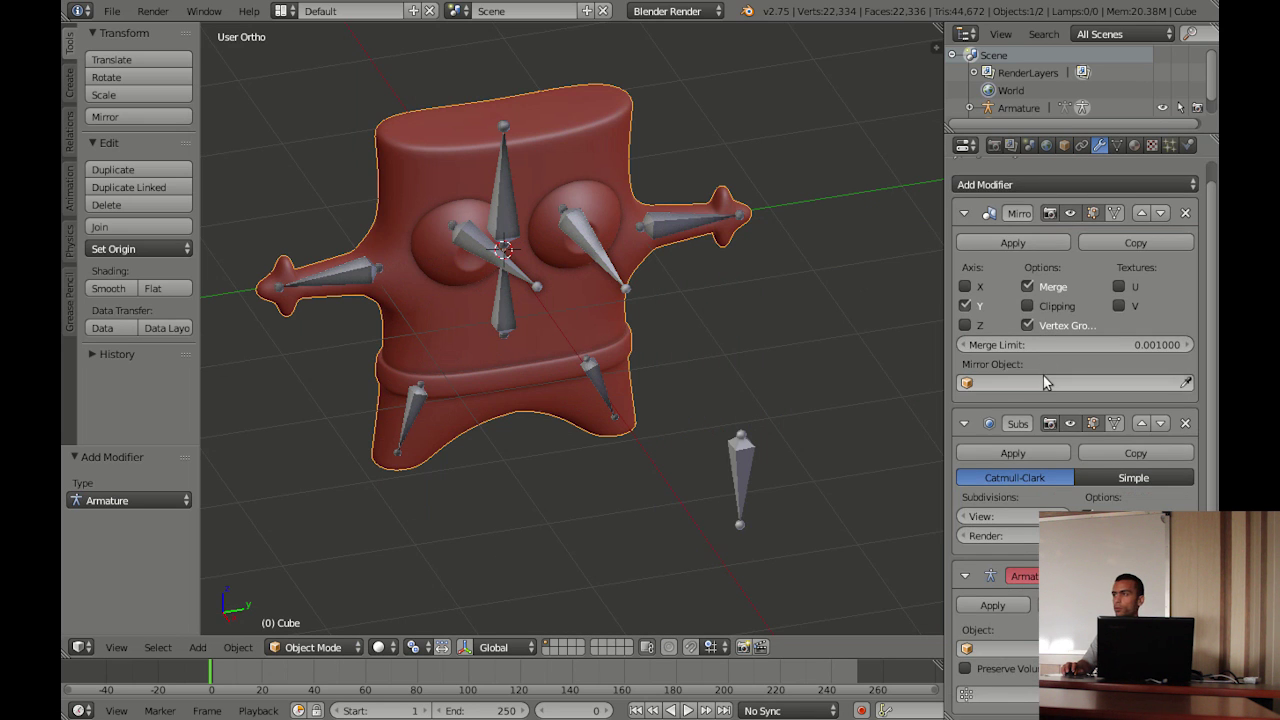
left_click(975, 650)
left_click(981, 475)
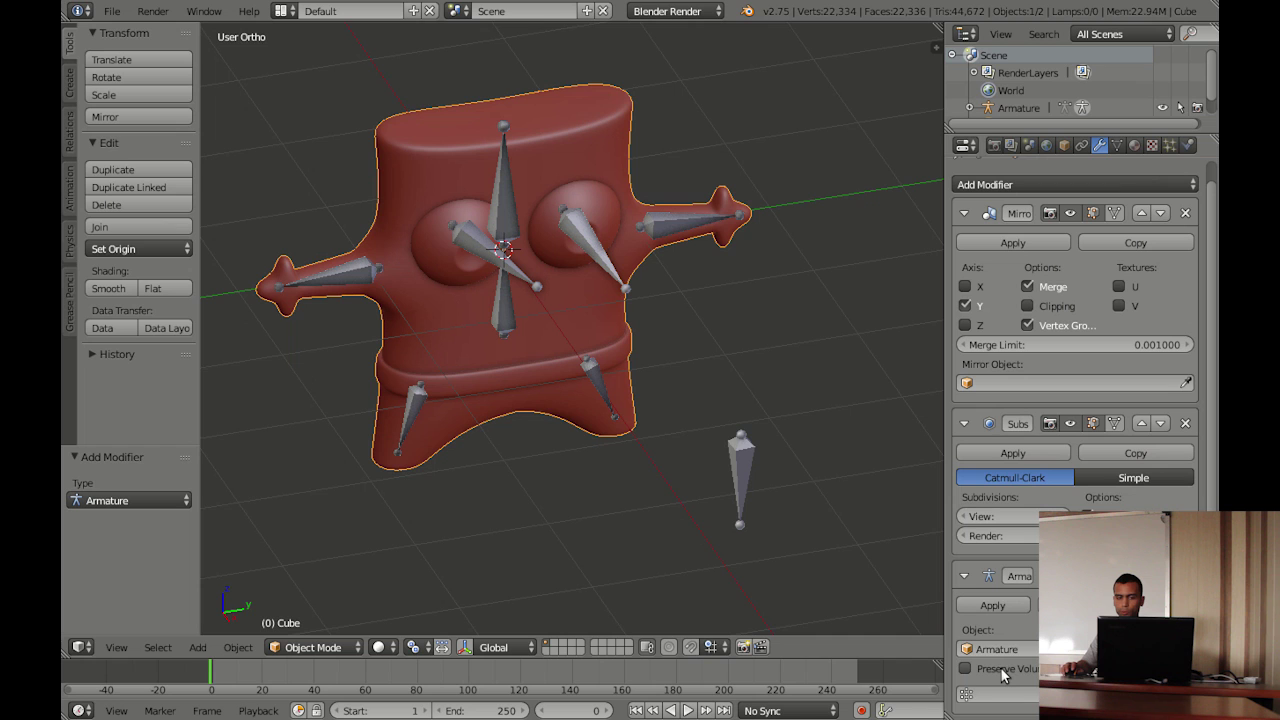
middle_click_drag(615, 337, 576, 283)
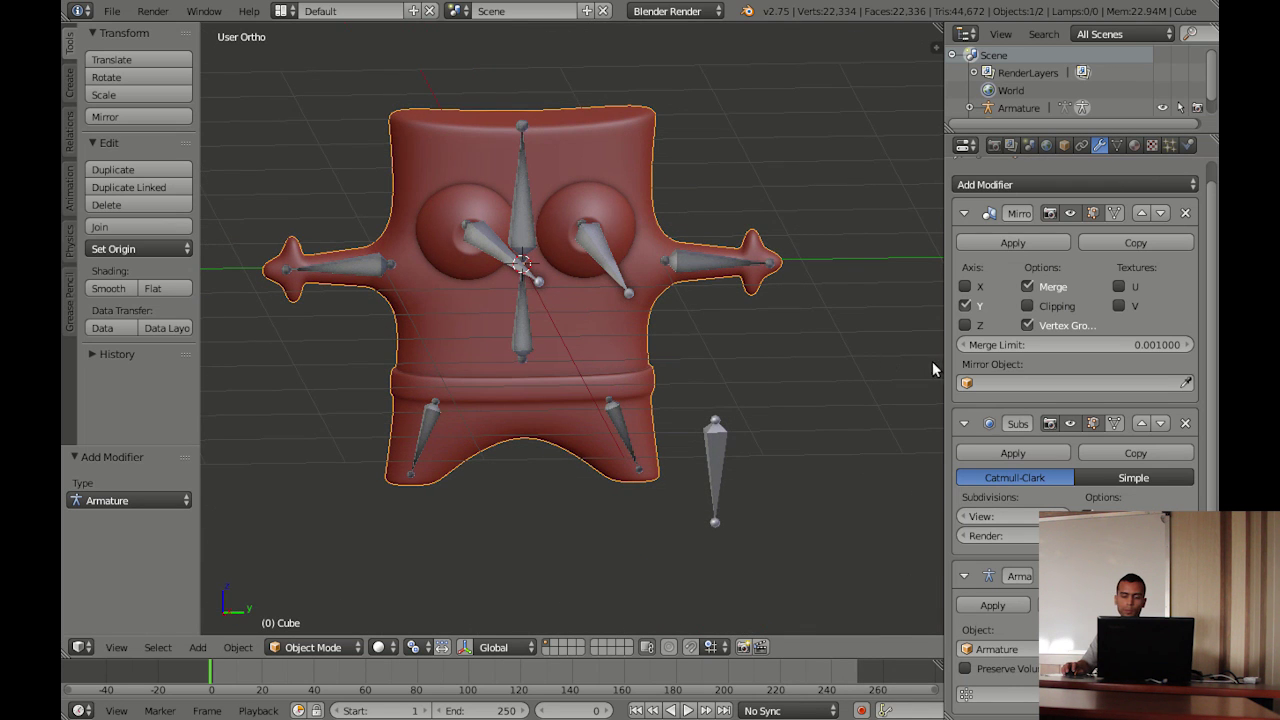
left_click_drag(944, 366, 890, 364)
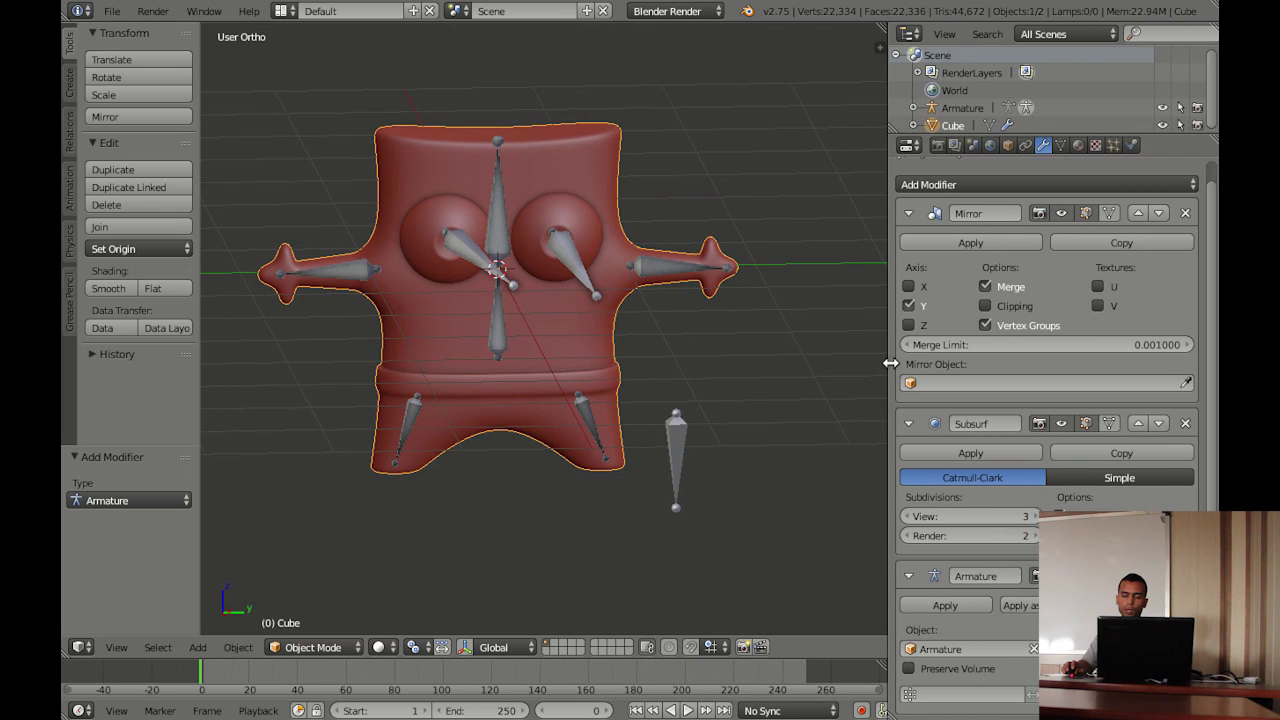
middle_click_drag(550, 314, 563, 310)
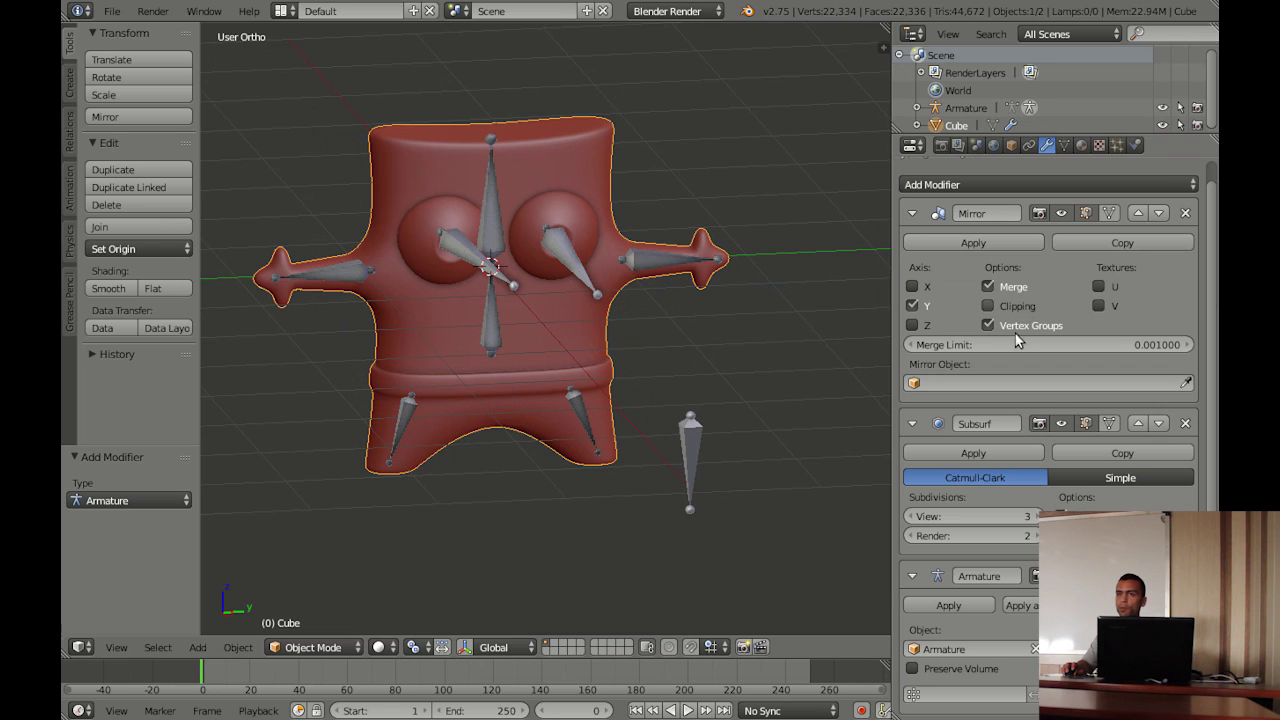
scroll(1044, 404, "up", 1)
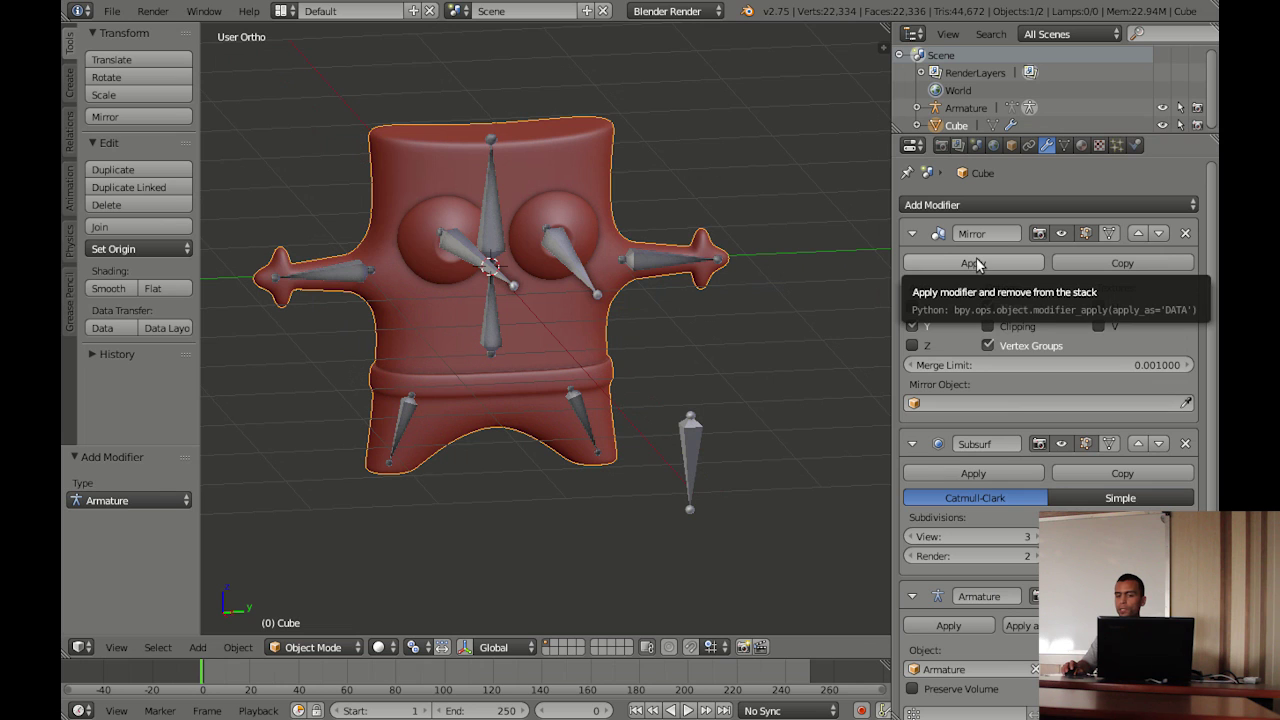
Check the Mirror and Subsurf viewport toggles, then apply the Mirror modifier
left_click(1060, 236)
left_click(1060, 236)
left_click(1061, 443)
left_click(1061, 443)
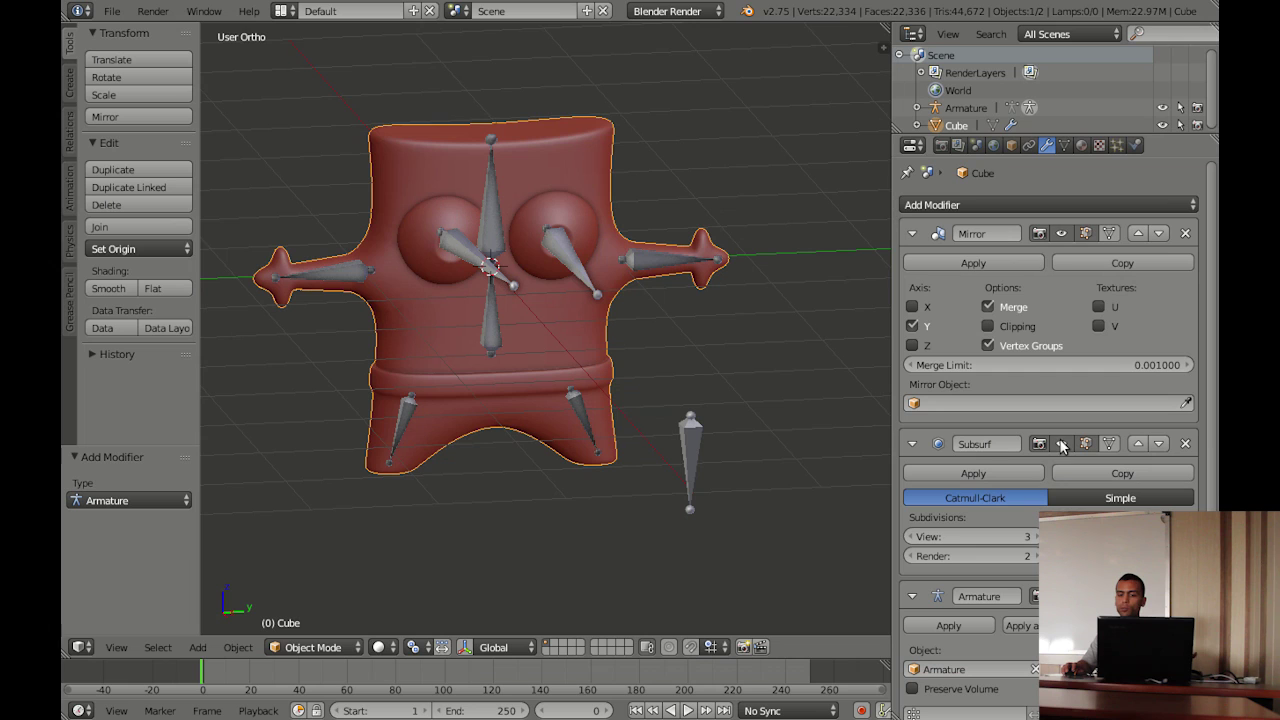
left_click(960, 264)
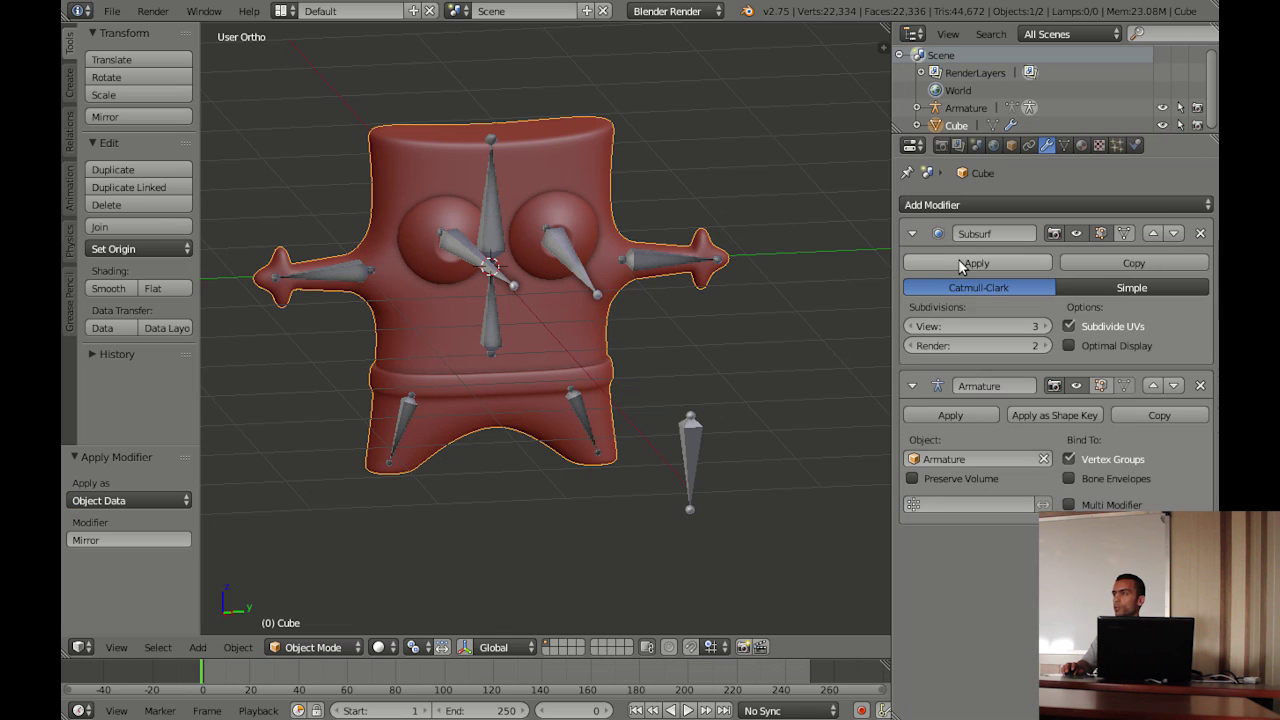
middle_click_drag(567, 292, 541, 272)
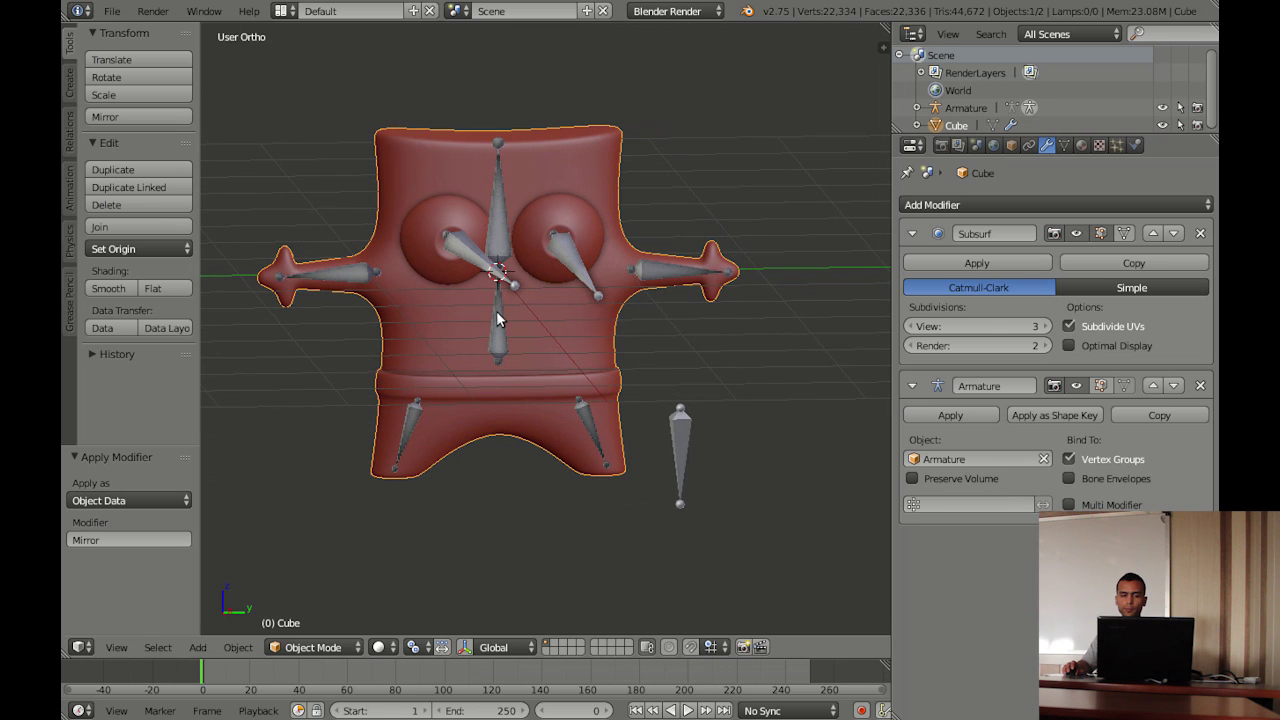
Inspect the armature in Pose Mode, select right arm bone Bone.002, then reselect the Cube mesh
right_click(497, 318)
key("ctrl+Tab")
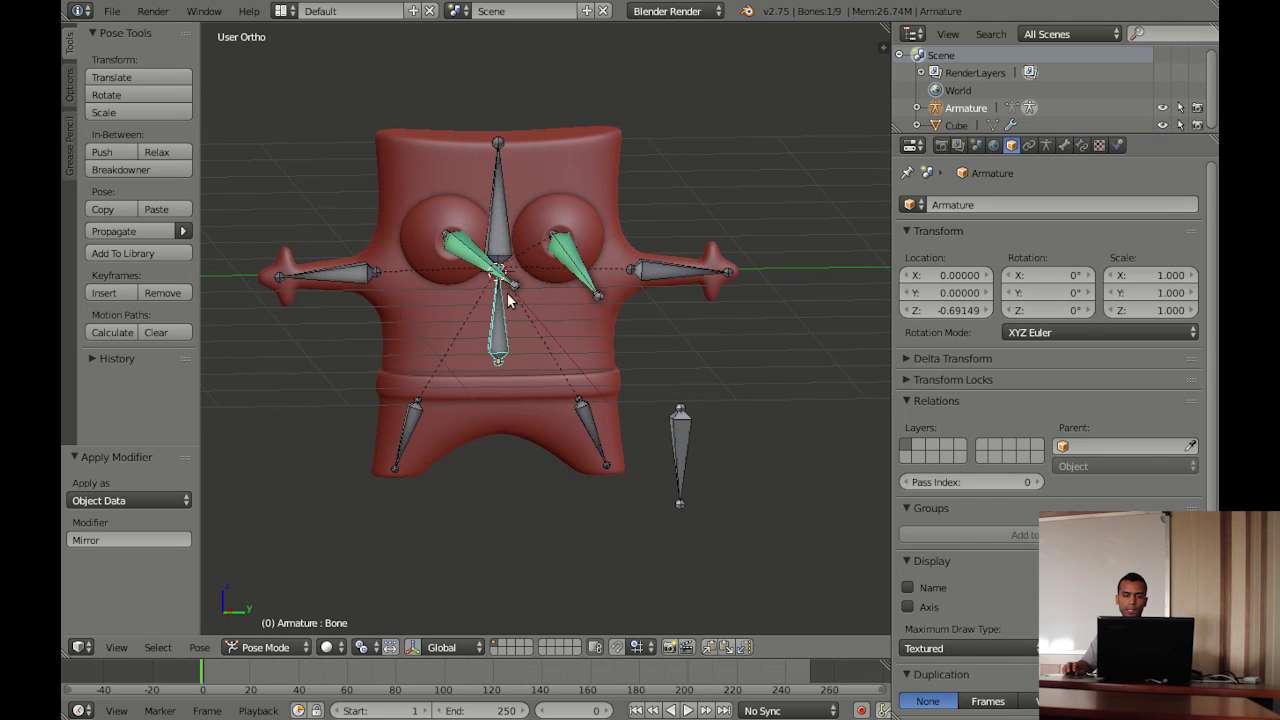
middle_click_drag(538, 312, 511, 298)
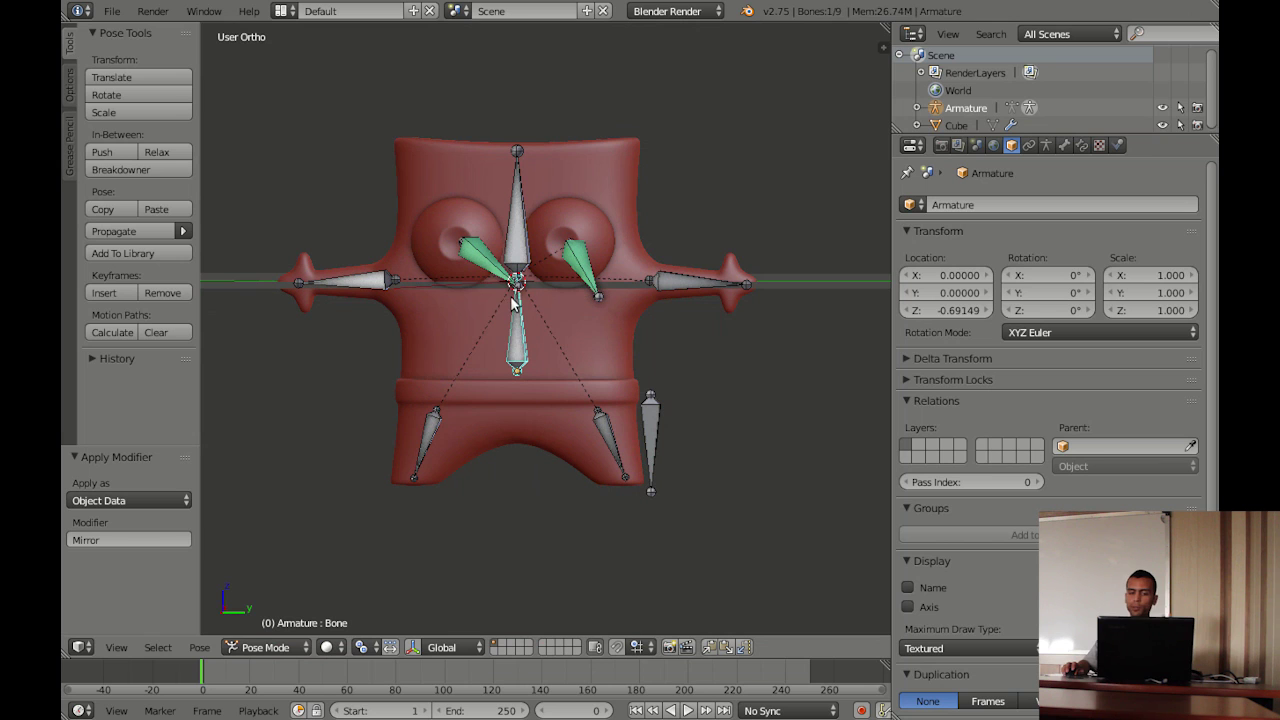
right_click(662, 271)
mouse_move(662, 271)
middle_mouse_down()
mouse_move(602, 290)
mouse_move(598, 306)
middle_mouse_up()
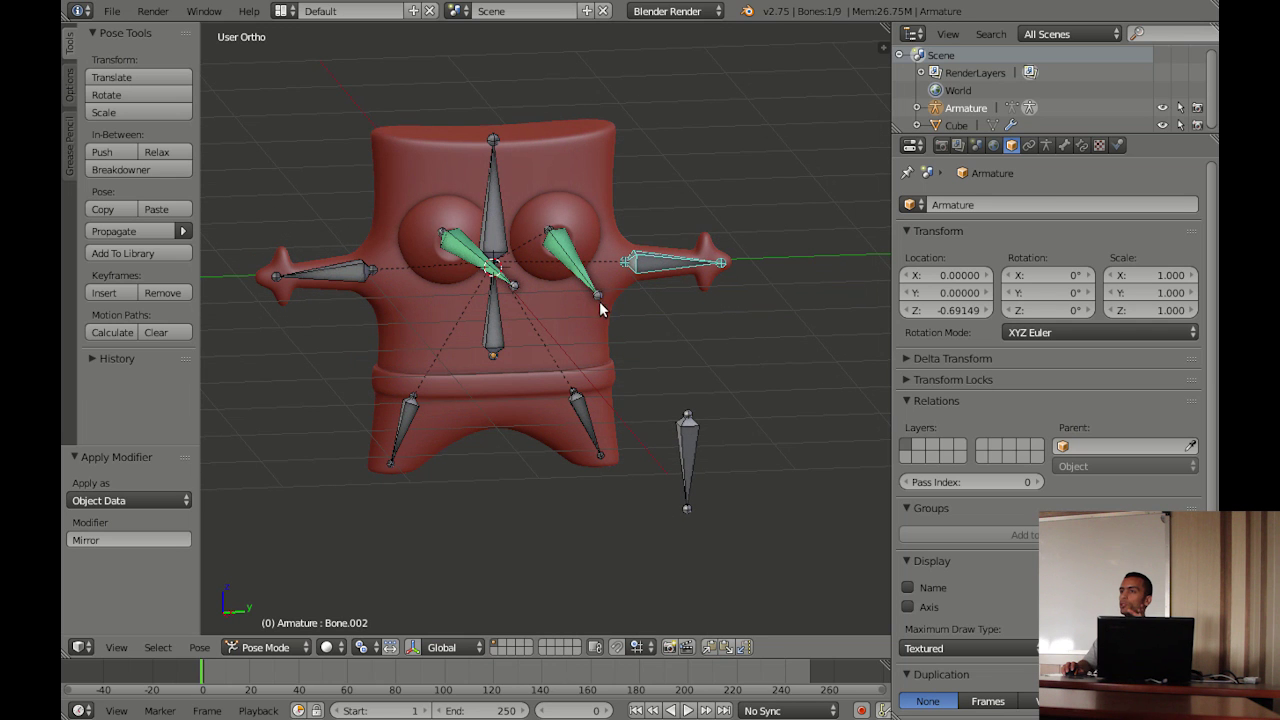
mouse_move(606, 358)
middle_mouse_down()
mouse_move(528, 323)
mouse_move(598, 357)
middle_mouse_up()
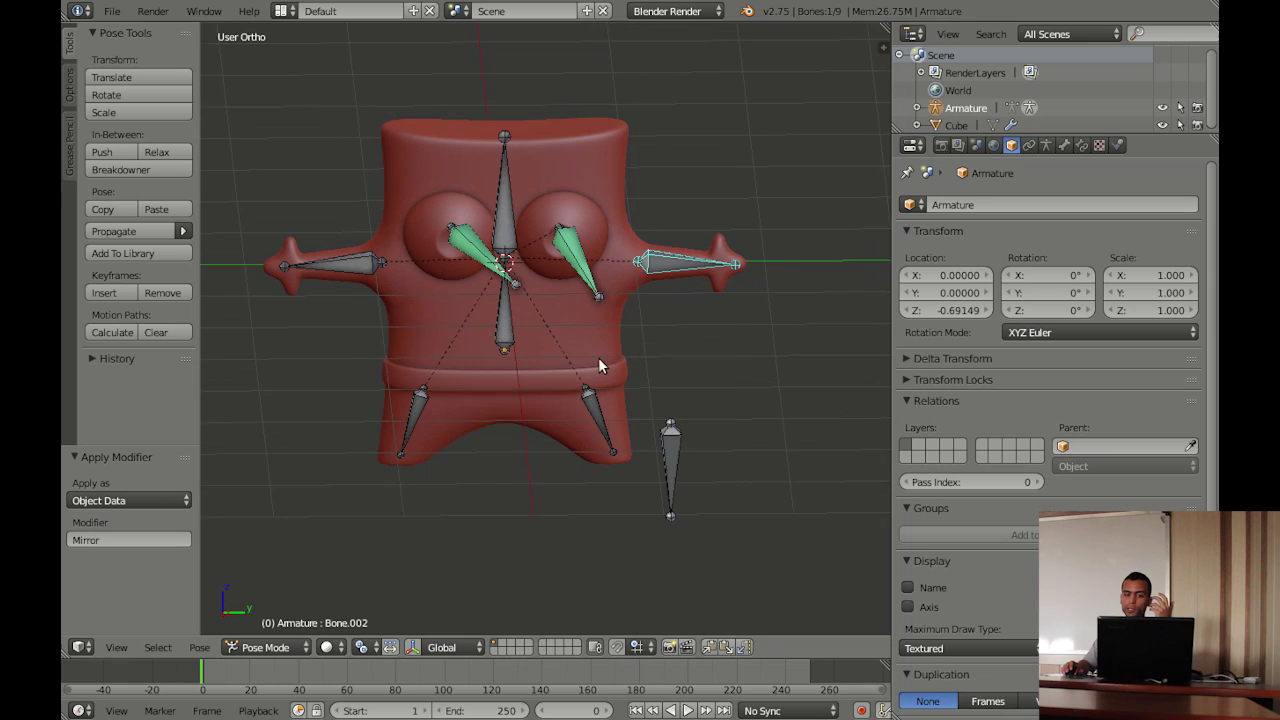
scroll(668, 330, "up", 2)
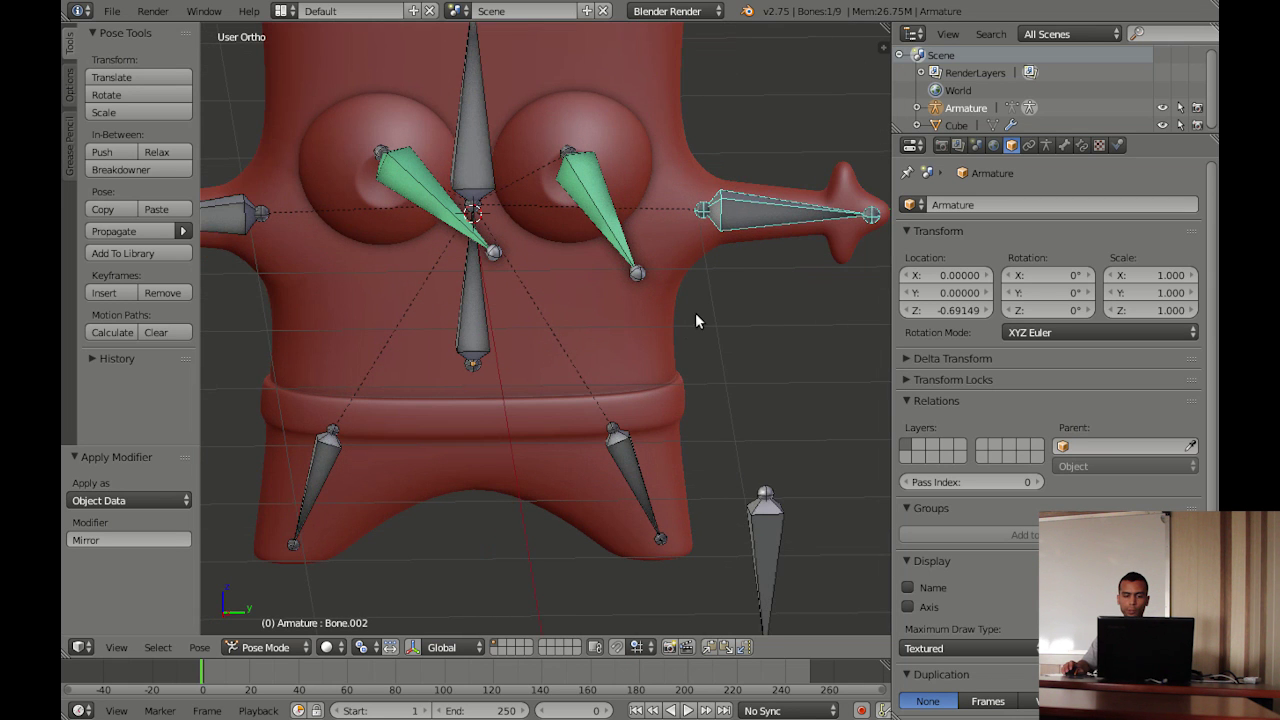
middle_click_drag(695, 312, 487, 365, "shift")
scroll(584, 368, "up", 1)
mouse_move(591, 355)
middle_mouse_down()
mouse_move(594, 400)
mouse_move(582, 379)
middle_mouse_up()
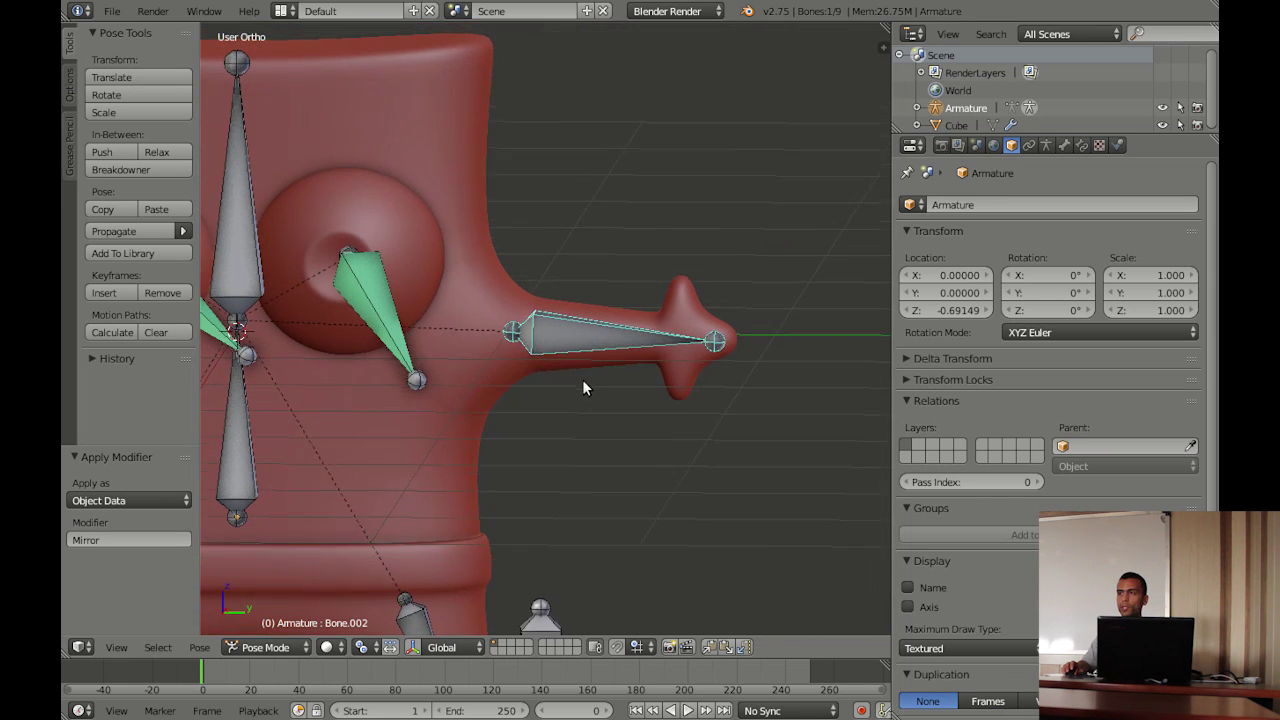
right_click(464, 93)
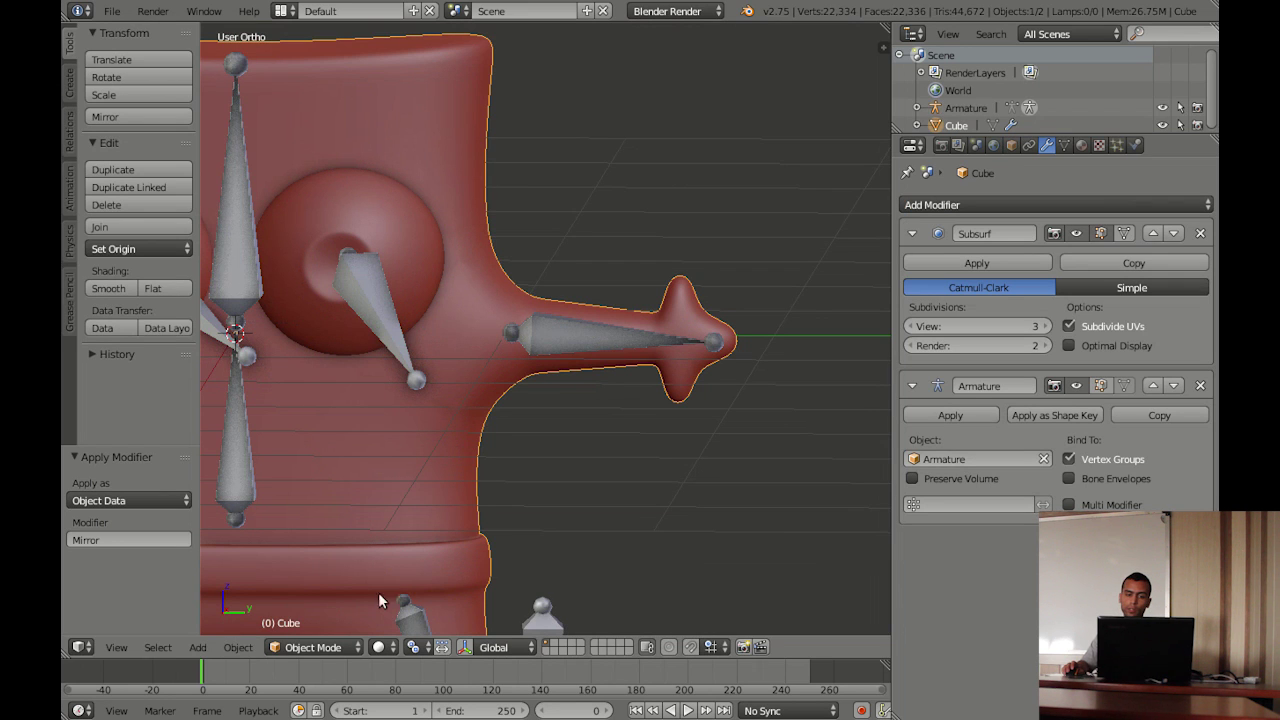
Switch the Cube to Weight Paint mode and select the right arm bone Bone.002
left_click(324, 647)
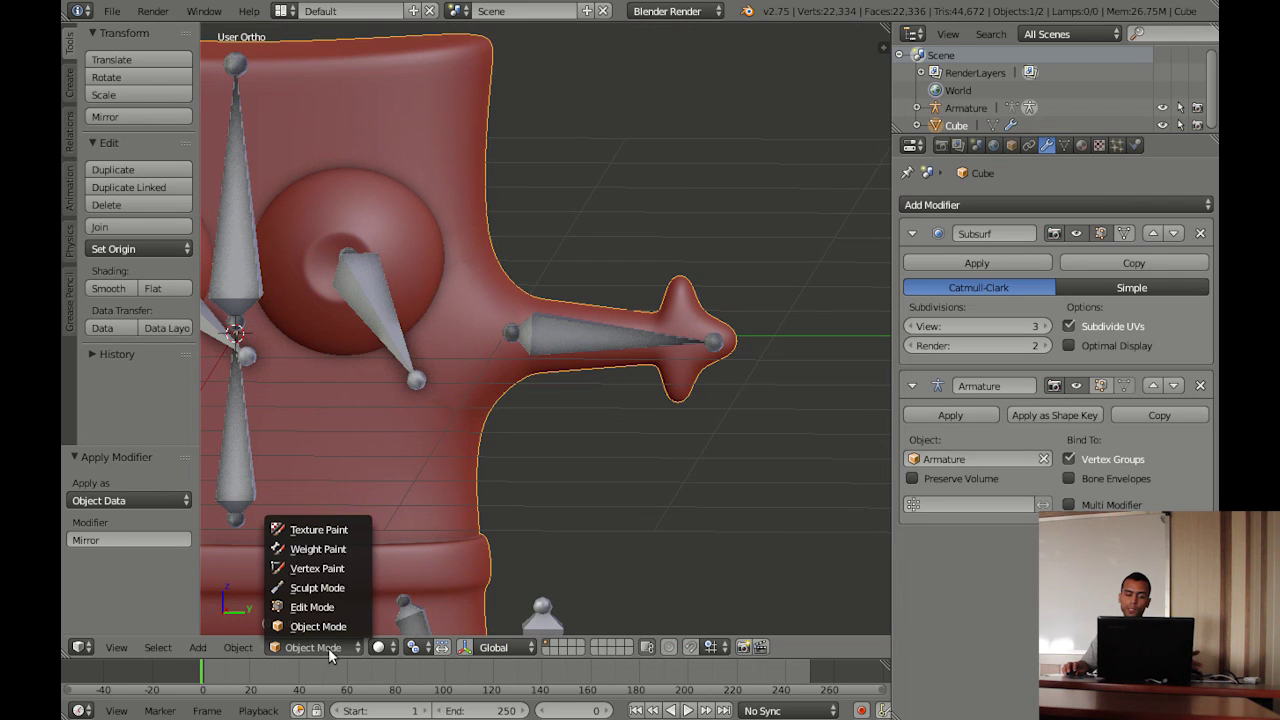
left_click(330, 550)
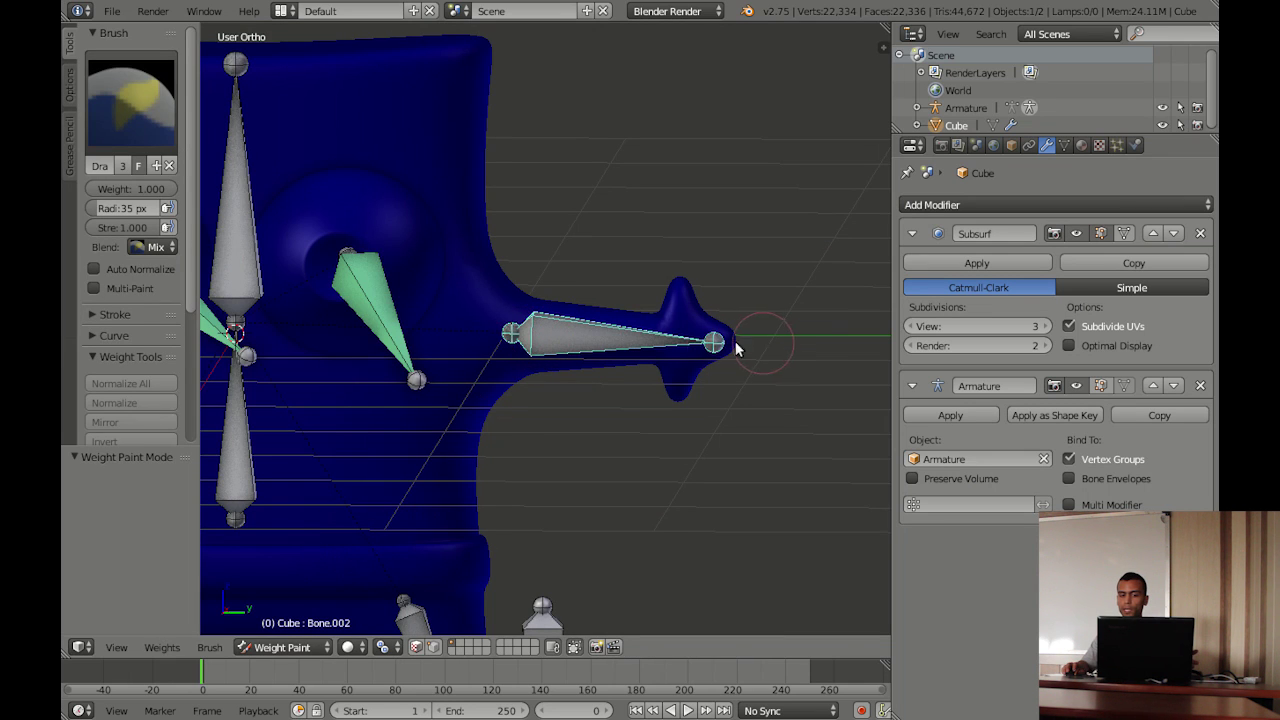
right_click(542, 616)
right_click(385, 297)
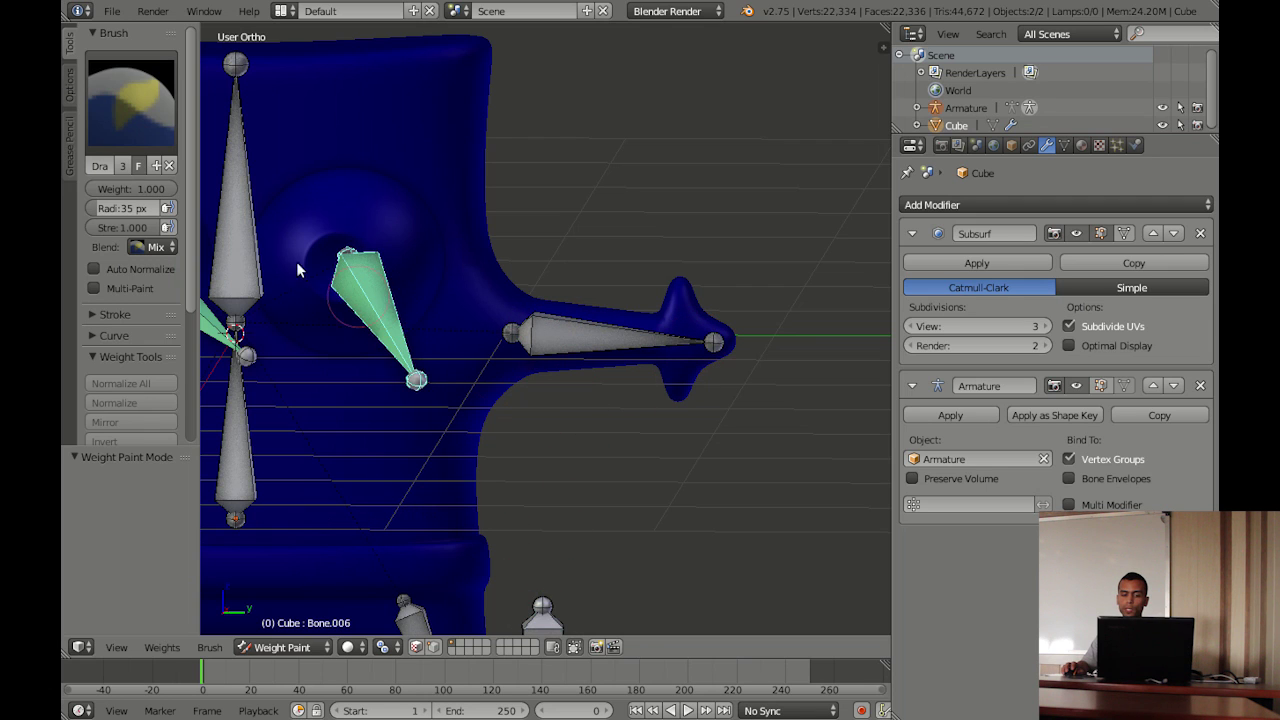
right_click(596, 345)
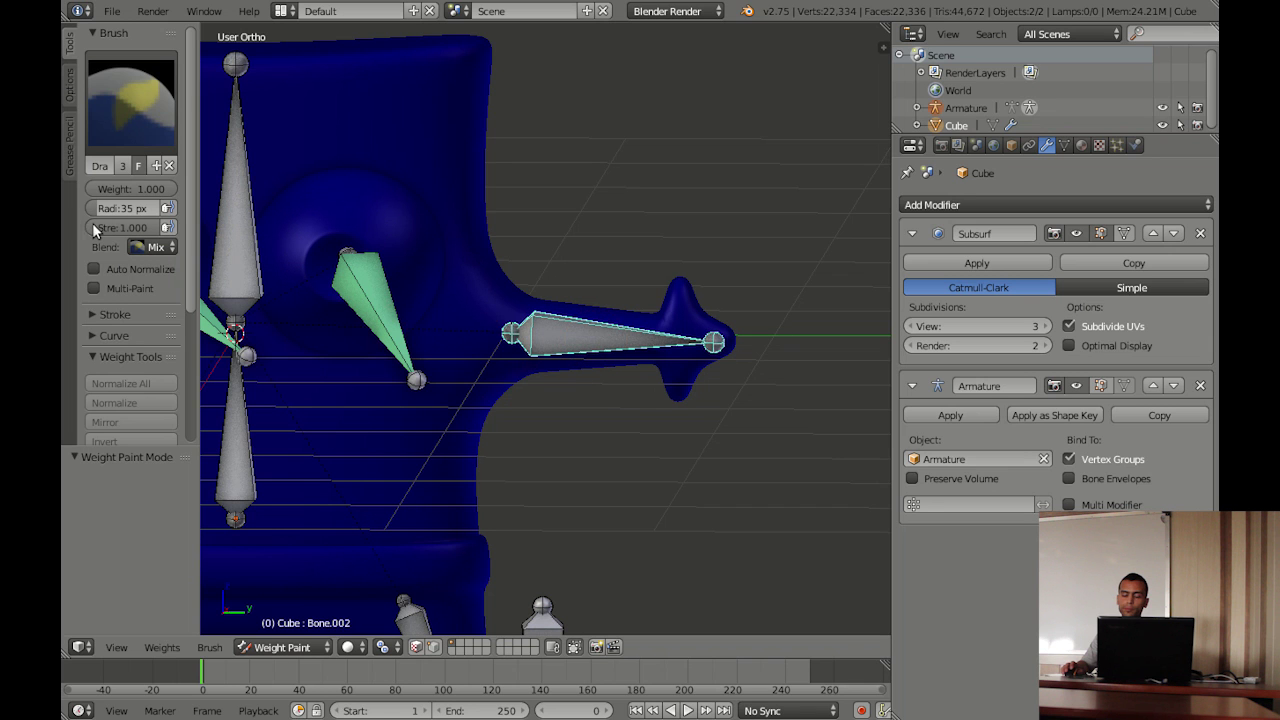
middle_click_drag(412, 266, 419, 280)
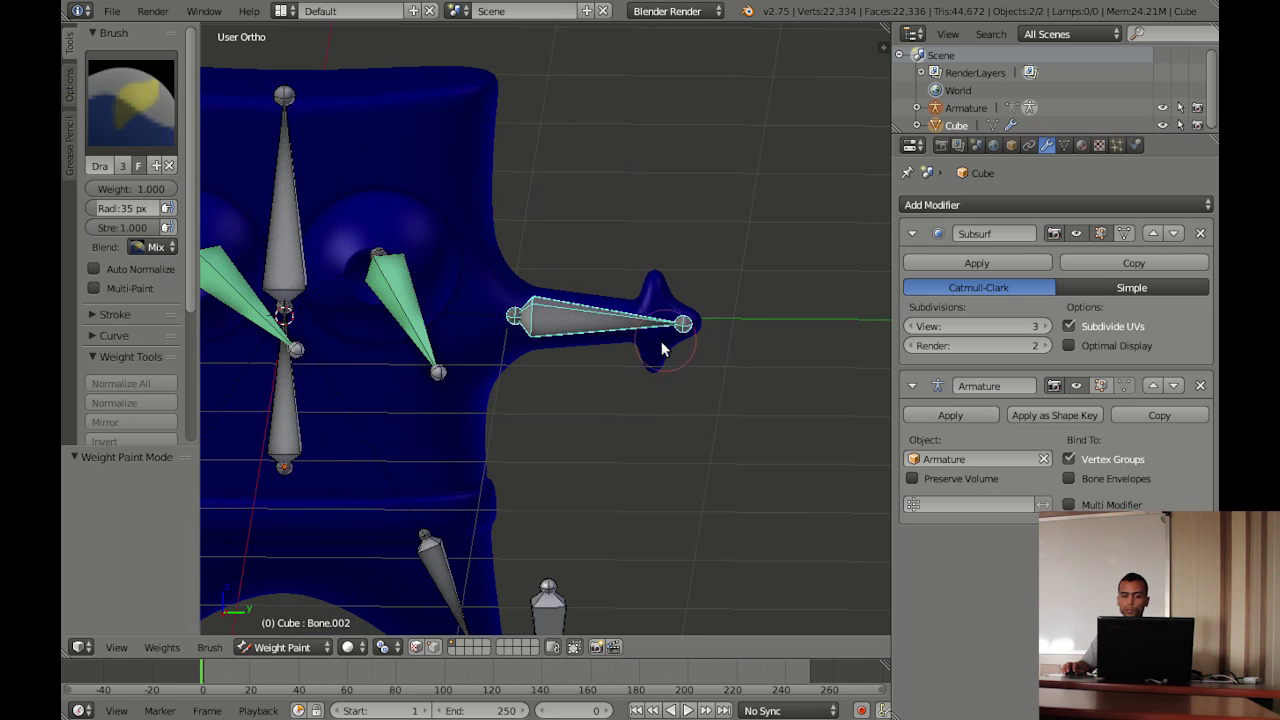
Rotate Bone.002 upward and paint weight 1.0 over the right arm tip, then retest the bend
middle_click_drag(634, 374, 643, 363)
key("r")
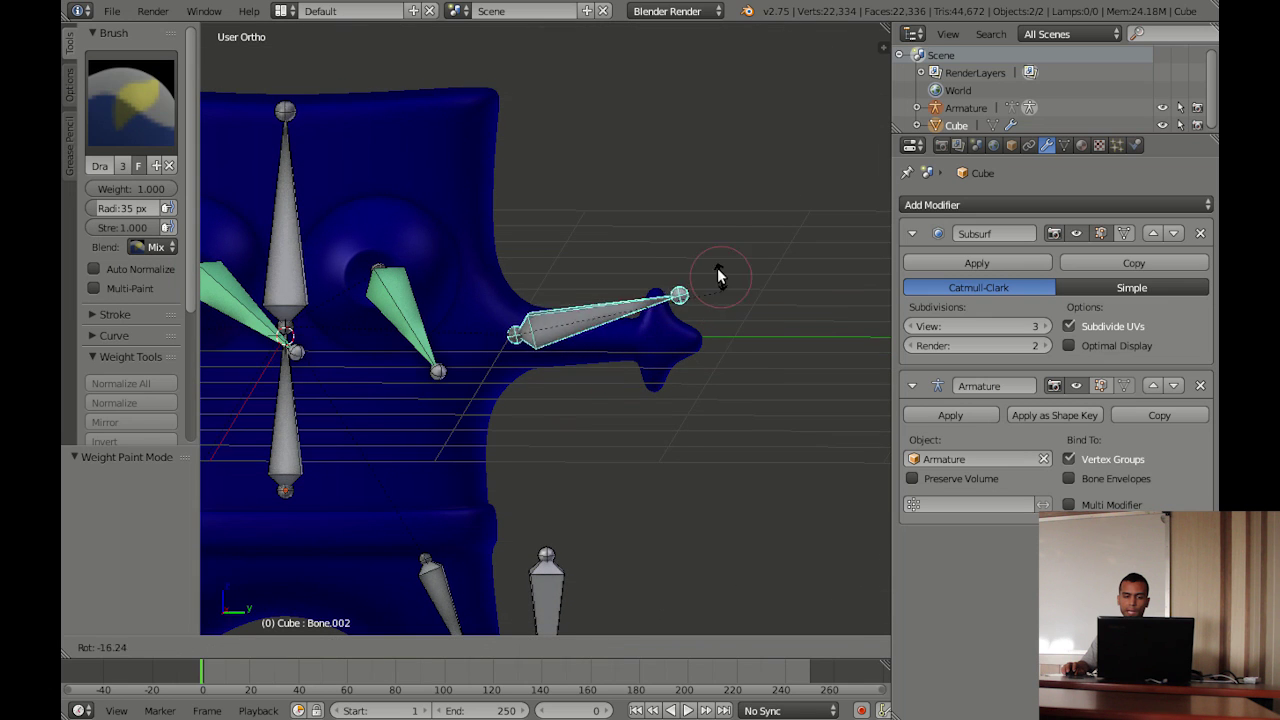
left_click(688, 203)
mouse_move(666, 294)
left_mouse_down()
mouse_move(661, 377)
mouse_move(650, 324)
left_mouse_up()
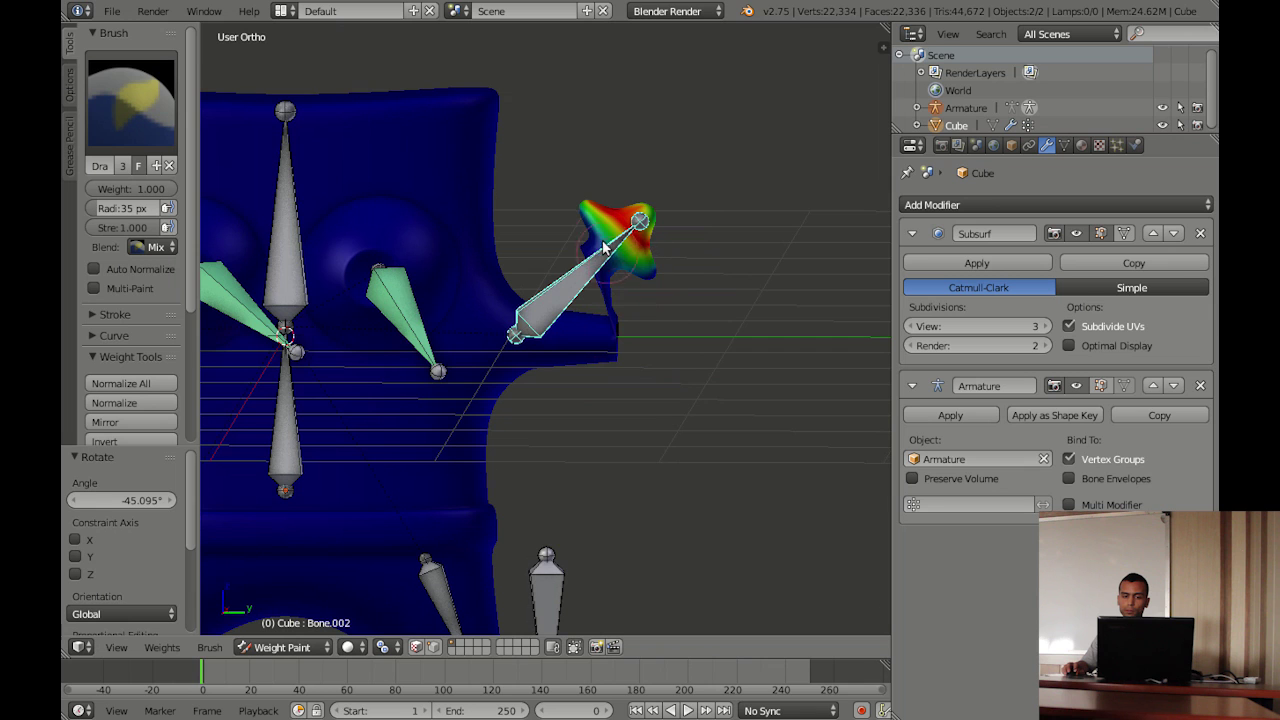
mouse_move(657, 330)
middle_mouse_down()
mouse_move(537, 370)
mouse_move(650, 225)
middle_mouse_up()
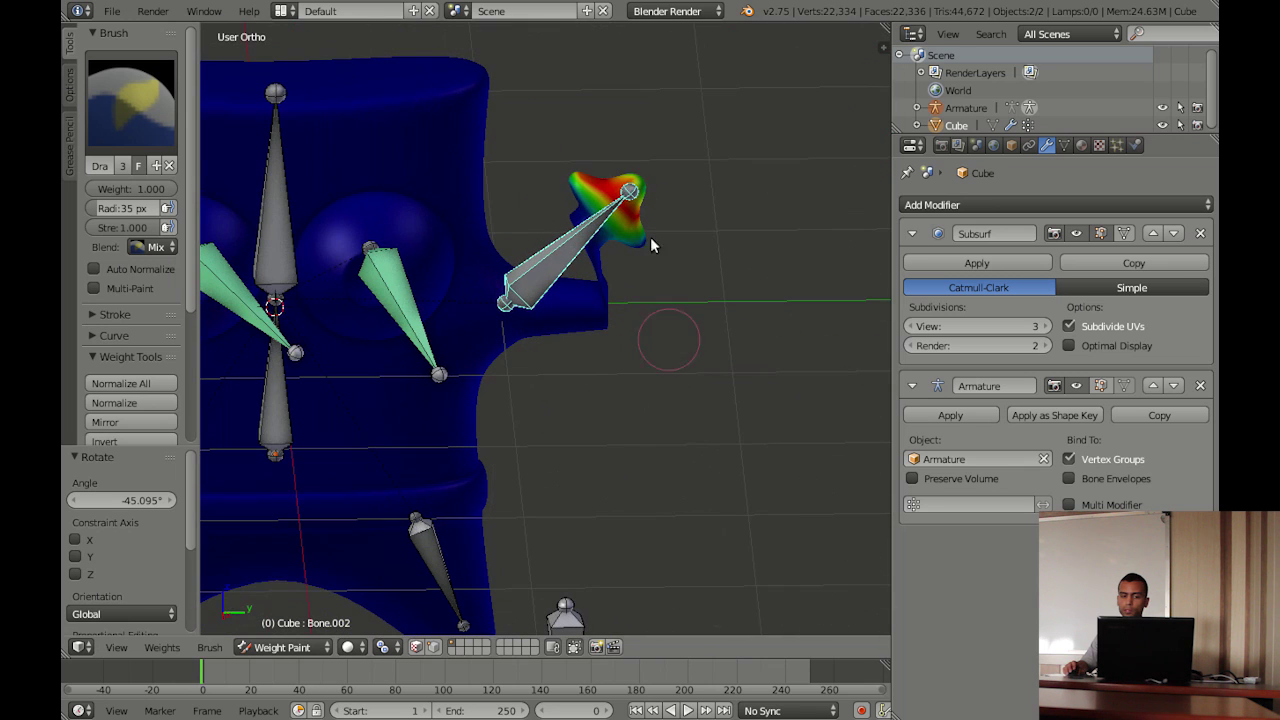
left_click_drag(578, 176, 640, 240)
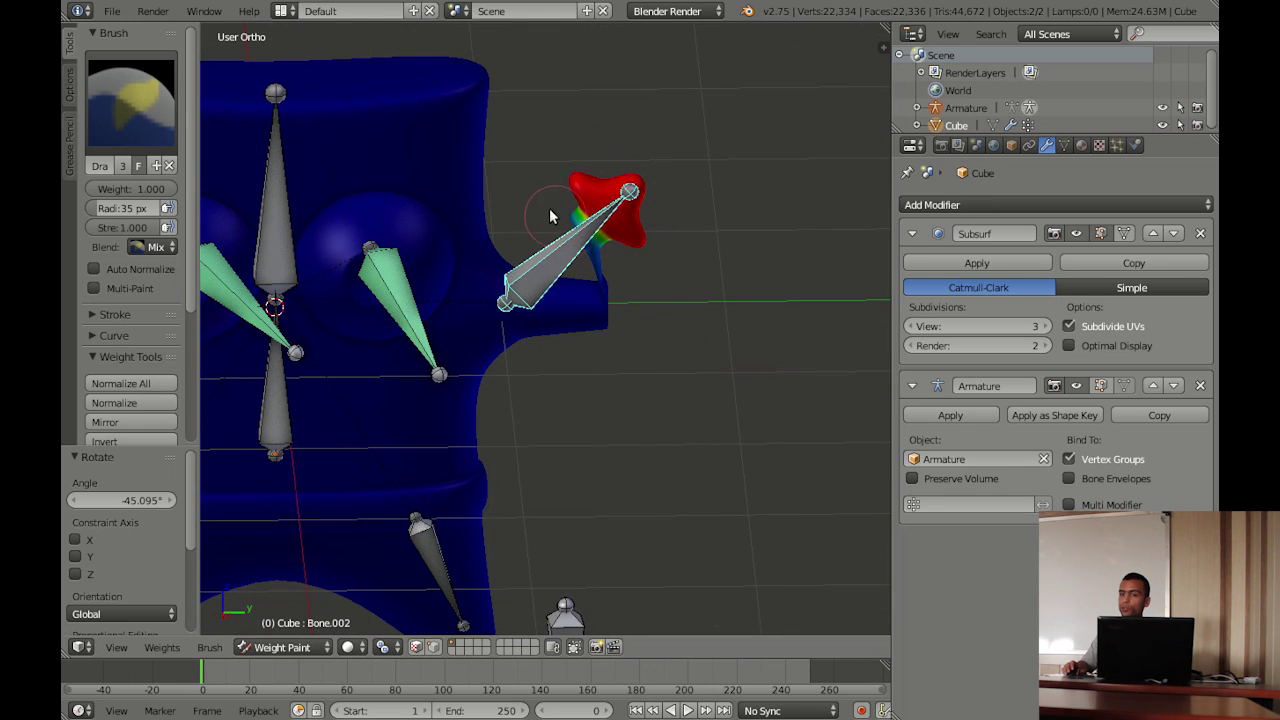
mouse_move(675, 300)
middle_mouse_down()
mouse_move(617, 283)
mouse_move(632, 228)
middle_mouse_up()
key("r")
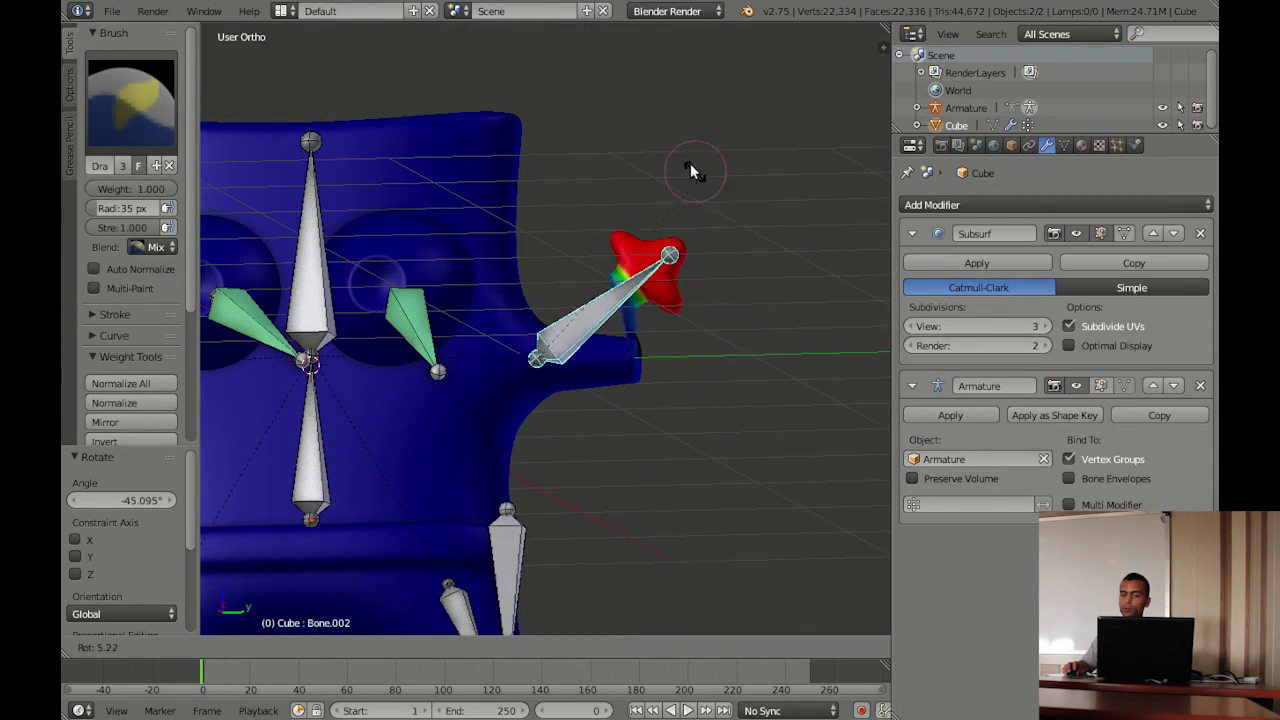
left_click(698, 205)
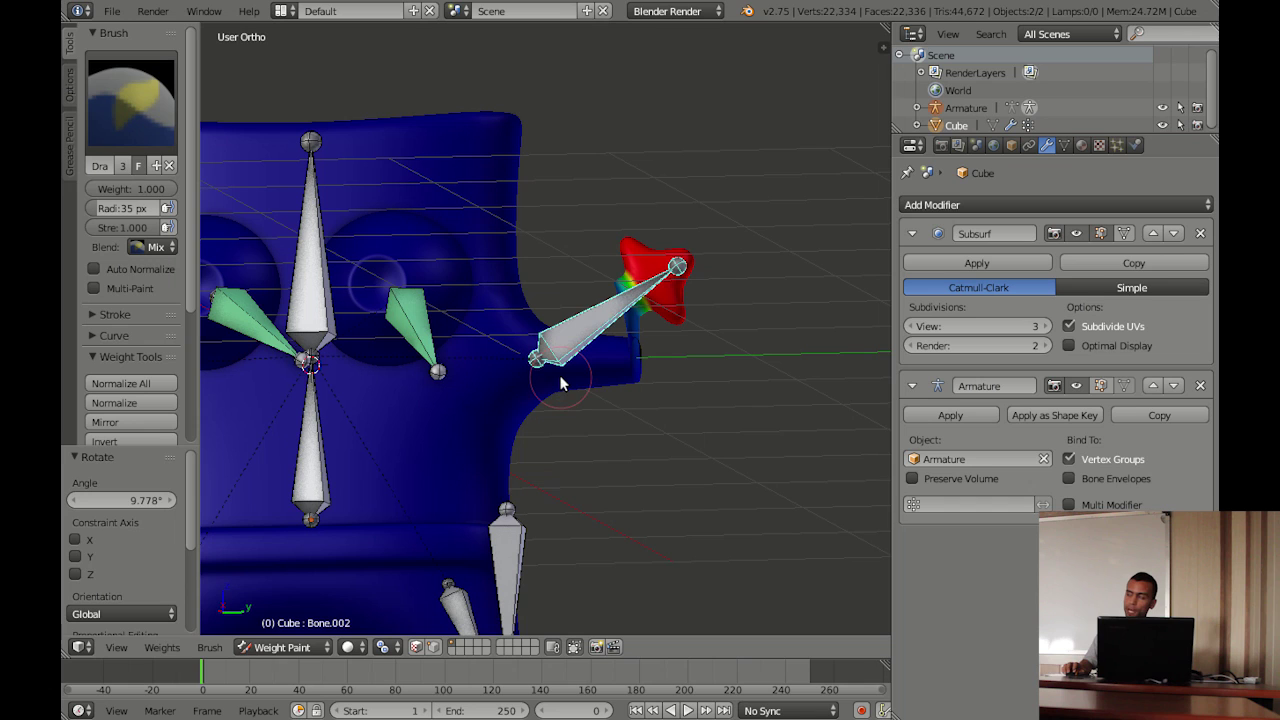
Paint along the arm bone, then erase stray body weight near its base with brush Weight 0
left_click_drag(634, 370, 619, 327)
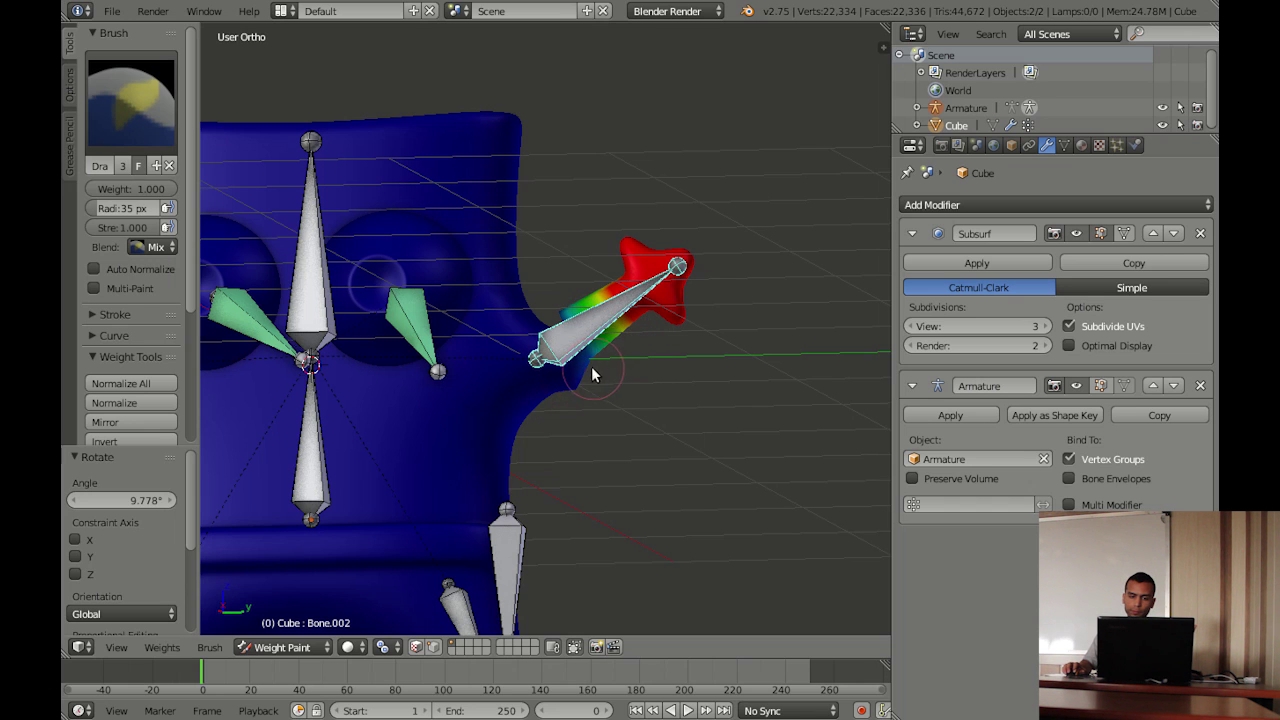
left_click_drag(576, 372, 562, 425)
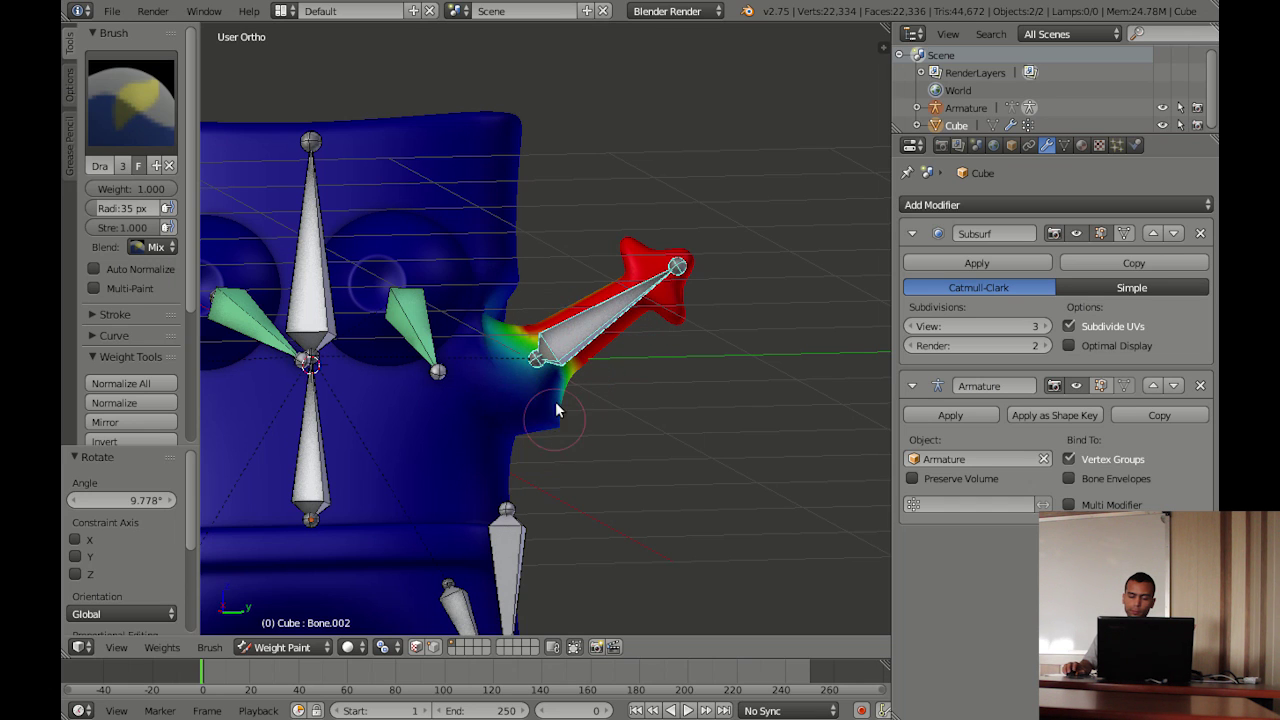
mouse_move(491, 320)
middle_mouse_down()
mouse_move(533, 345)
mouse_move(520, 340)
middle_mouse_up()
mouse_move(131, 188)
left_mouse_down()
mouse_move(40, 189)
mouse_move(176, 189)
mouse_move(60, 189)
left_mouse_up()
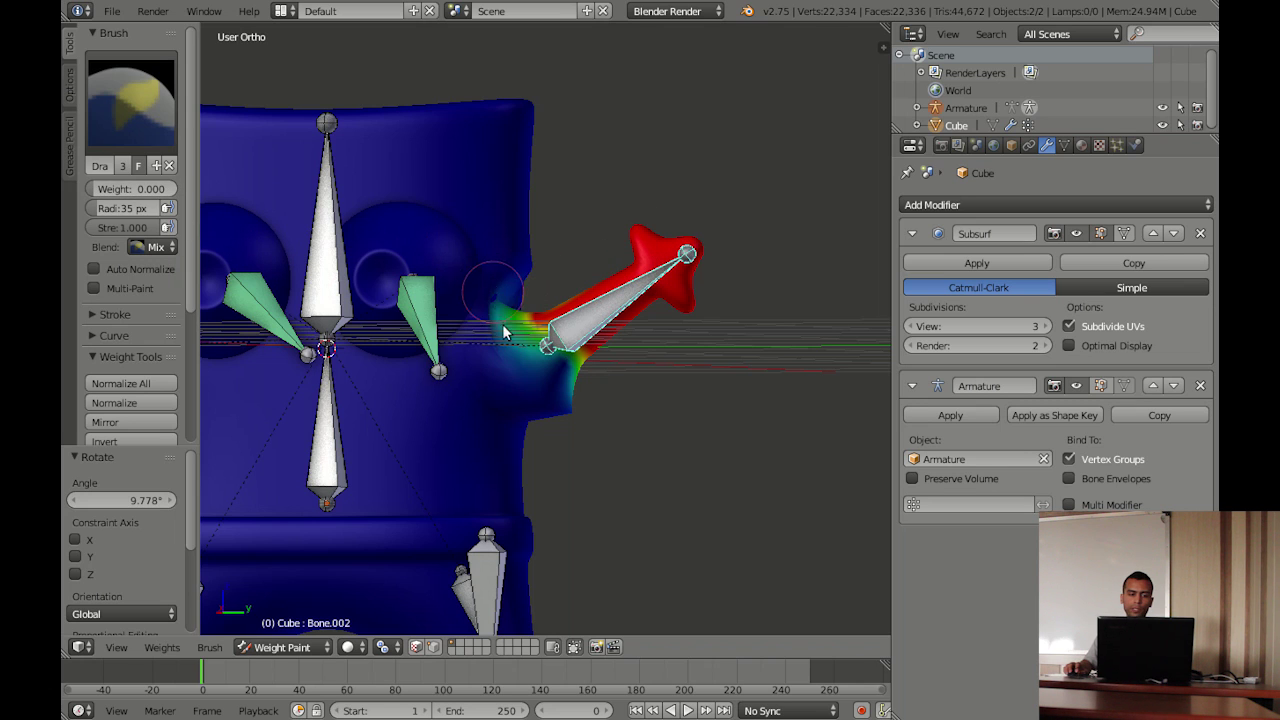
left_click_drag(502, 324, 530, 282)
mouse_move(523, 319)
middle_mouse_down()
mouse_move(485, 328)
mouse_move(495, 325)
middle_mouse_up()
left_click_drag(482, 267, 603, 331)
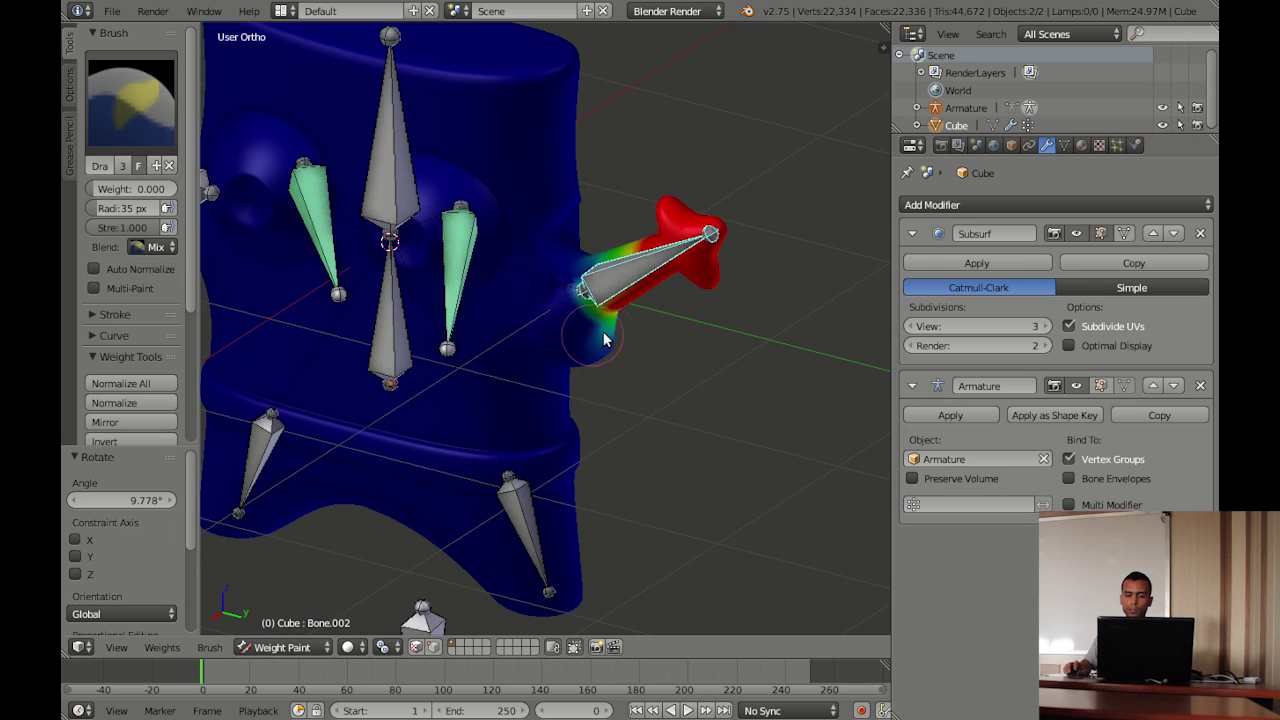
Test-rotate Bone.002 to check the arm weights, cancelling the final free rotation
mouse_move(597, 345)
middle_mouse_down()
mouse_move(429, 275)
mouse_move(690, 330)
mouse_move(638, 352)
mouse_move(755, 348)
mouse_move(787, 361)
middle_mouse_up()
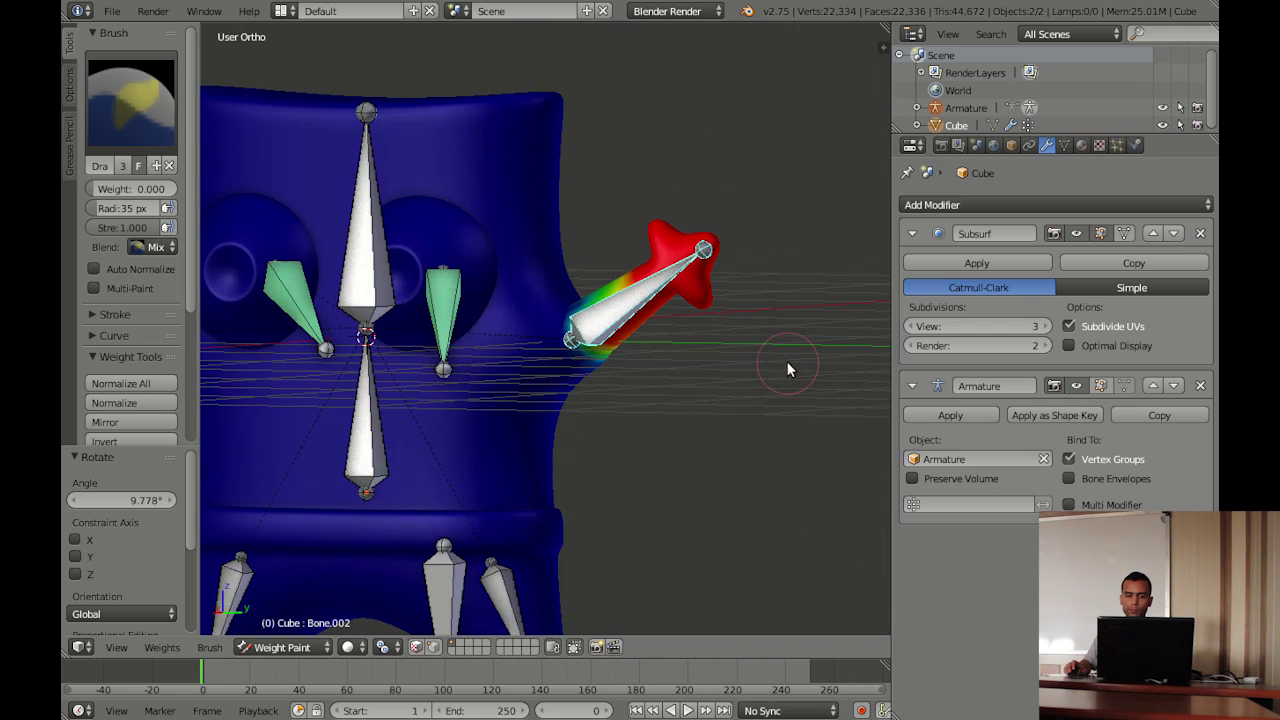
middle_click_drag(641, 367, 674, 357)
key("r")
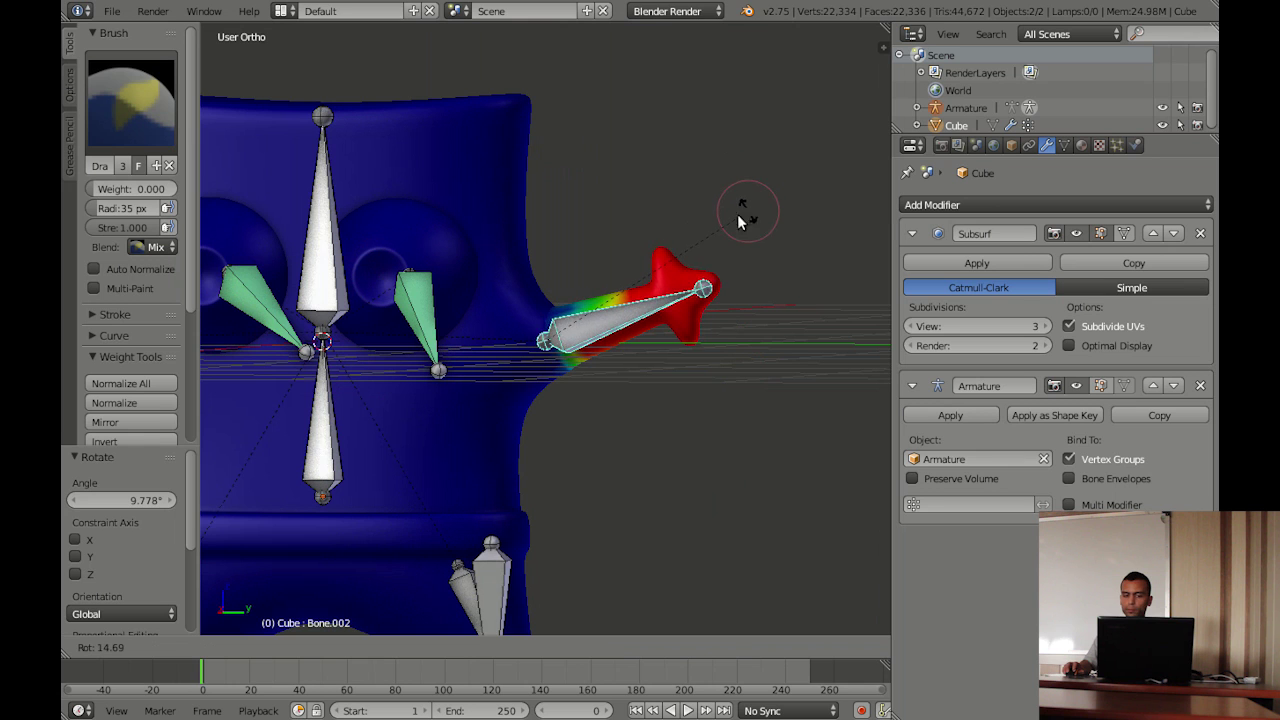
left_click(733, 217)
middle_click_drag(609, 332, 486, 366)
key("r")
key("r")
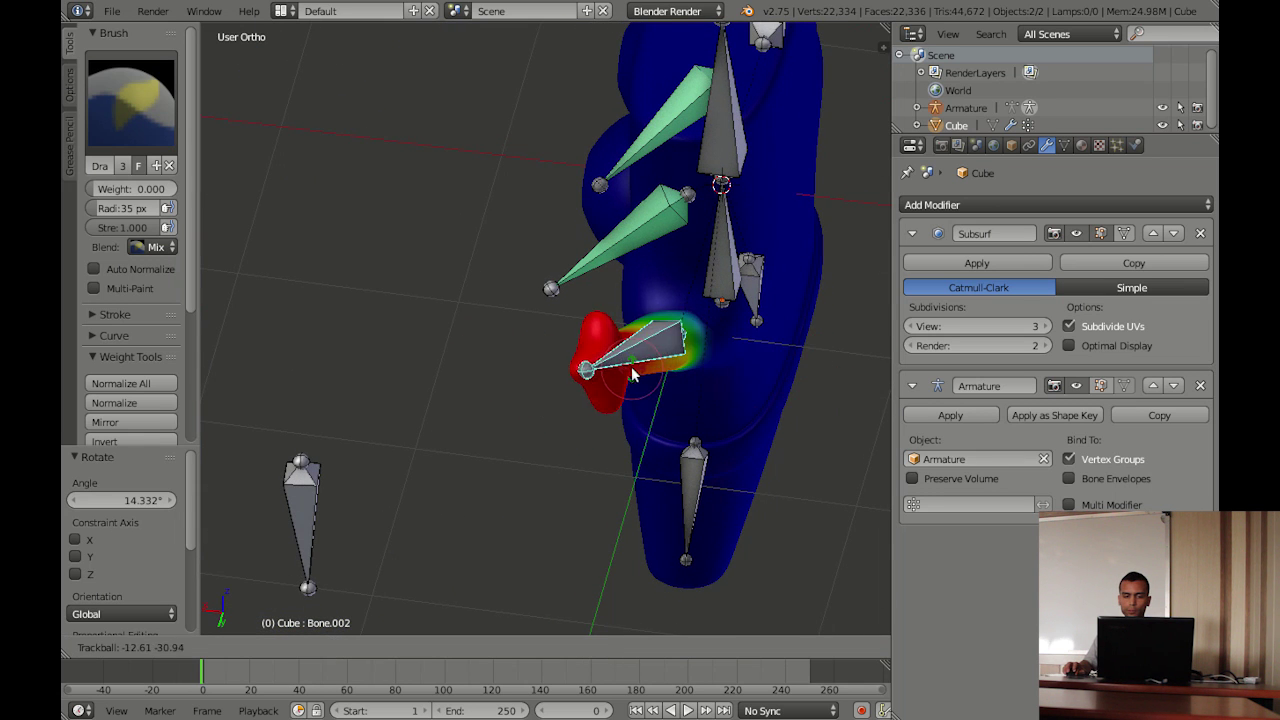
key("Escape")
mouse_move(549, 342)
middle_mouse_down()
mouse_move(771, 262)
mouse_move(523, 343)
middle_mouse_up()
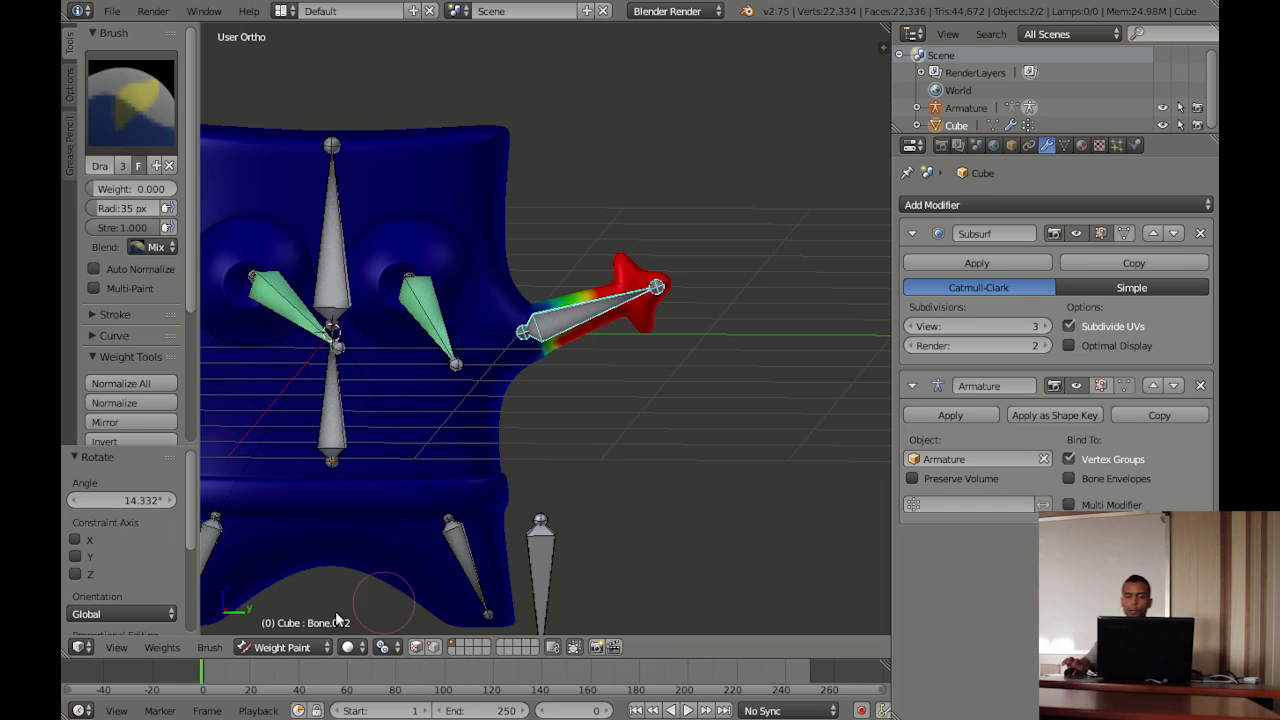
left_click(301, 648)
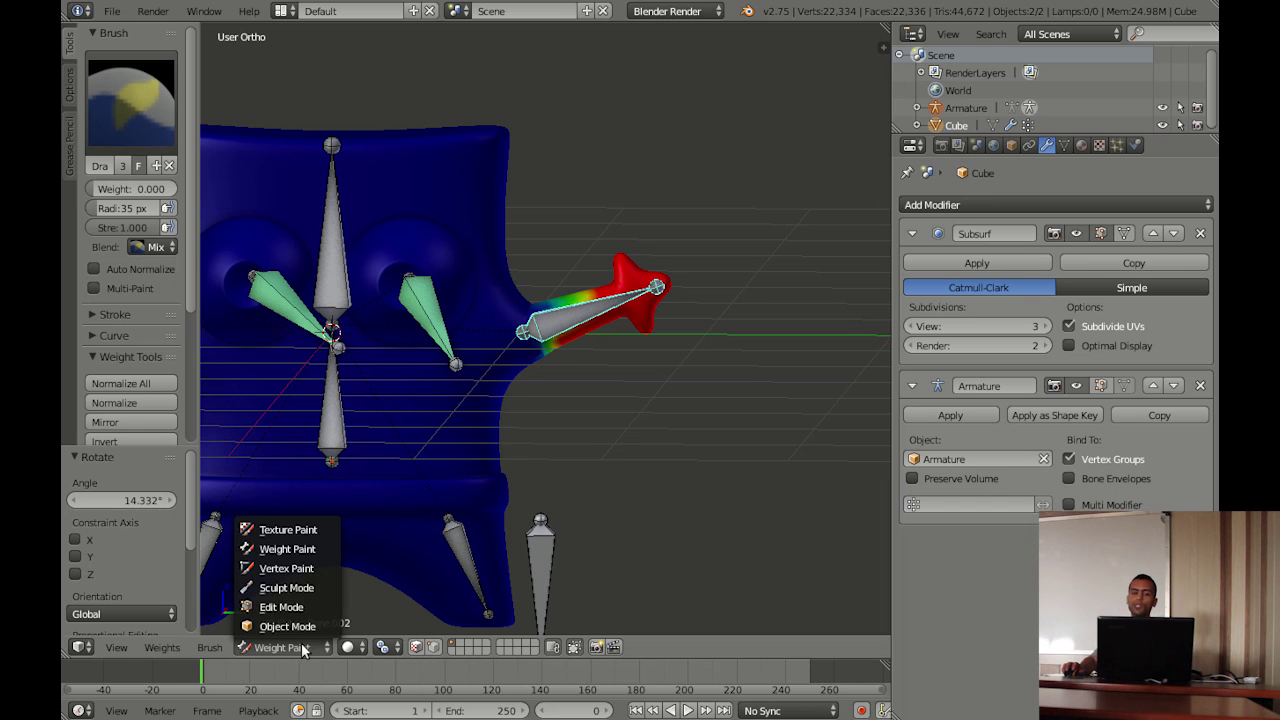
left_click(284, 556)
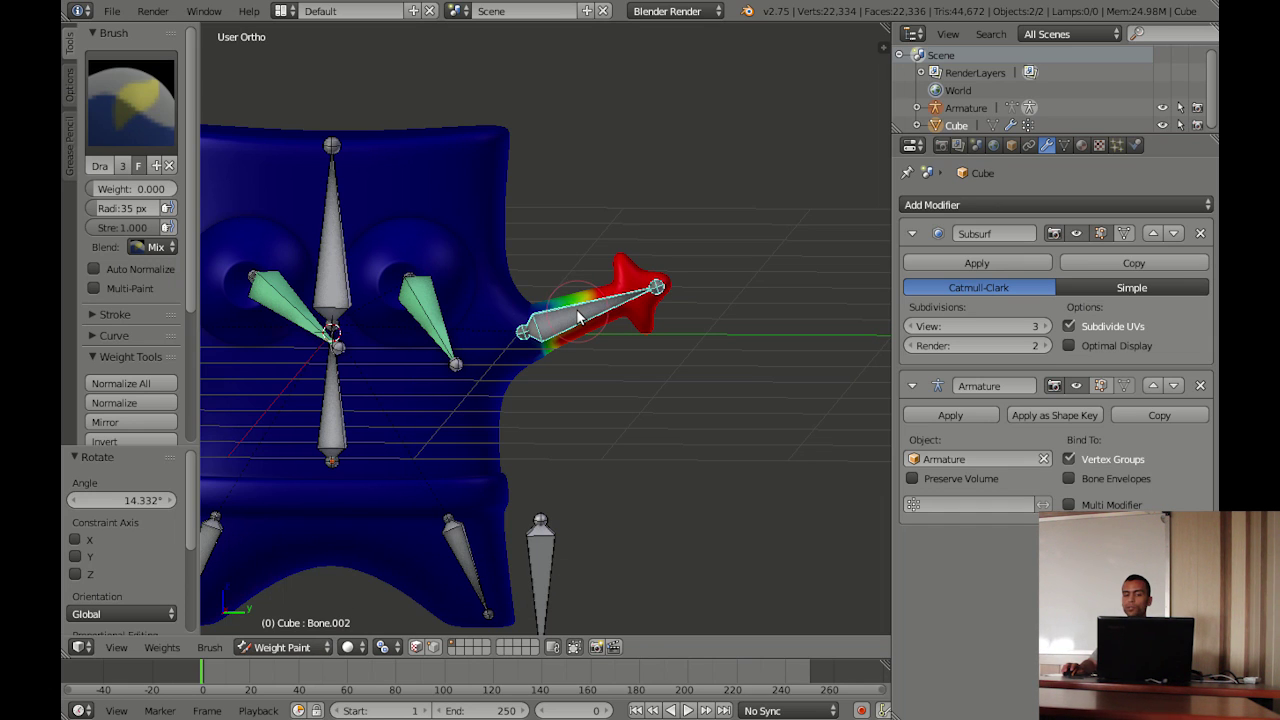
left_click(283, 647)
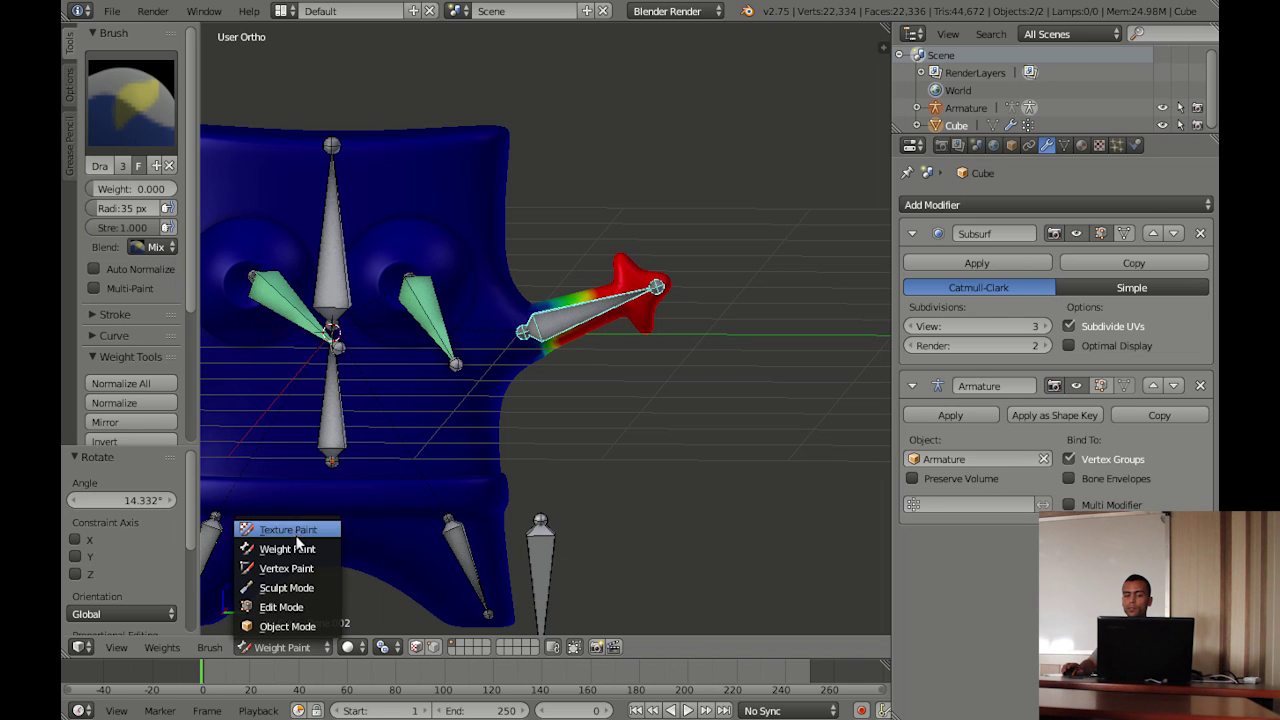
left_click(290, 548)
mouse_move(545, 375)
middle_mouse_down()
mouse_move(469, 370)
mouse_move(497, 362)
middle_mouse_up()
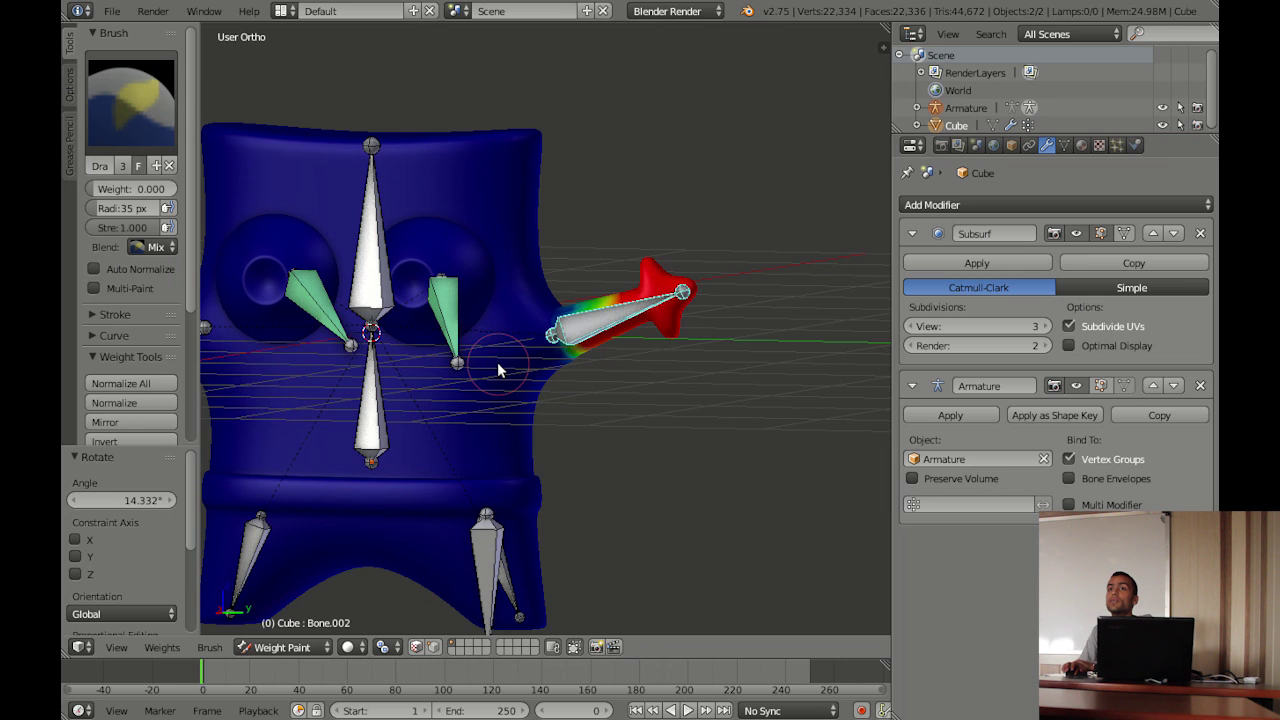
mouse_move(497, 362)
middle_mouse_down()
mouse_move(546, 375)
mouse_move(570, 443)
middle_mouse_up()
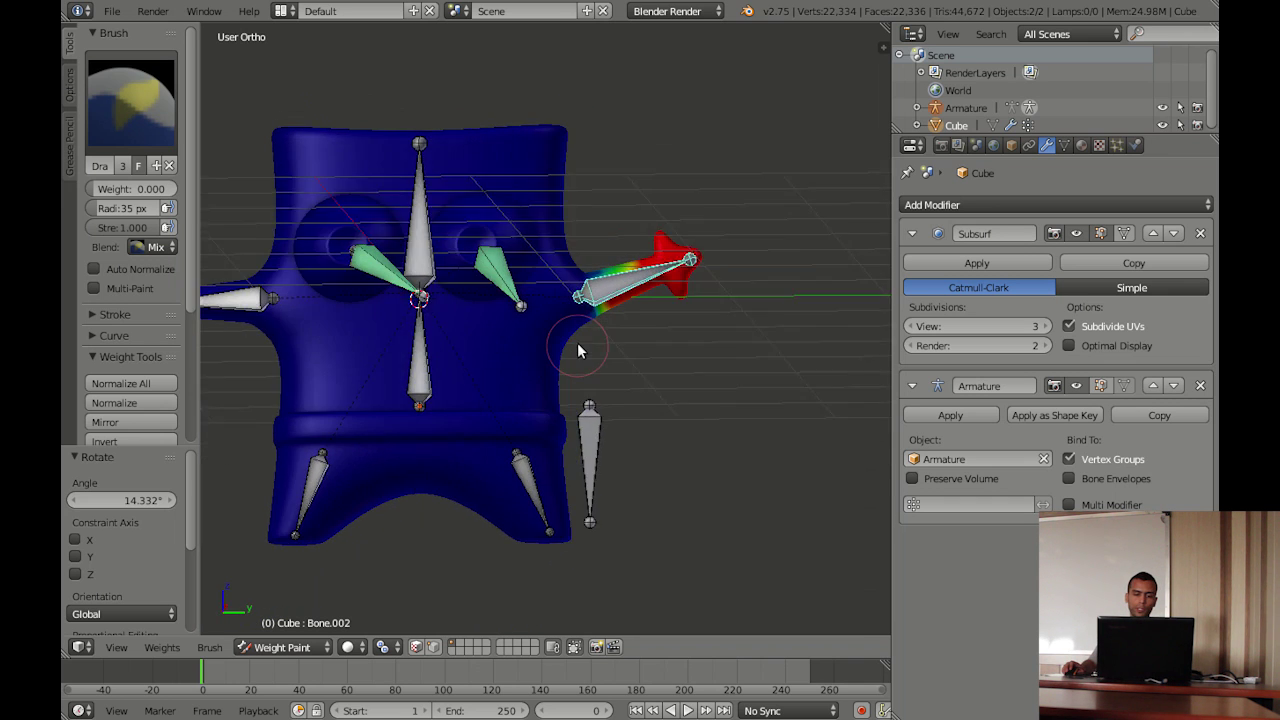
scroll(548, 355, "up", 2)
middle_click_drag(548, 362, 586, 249, "shift")
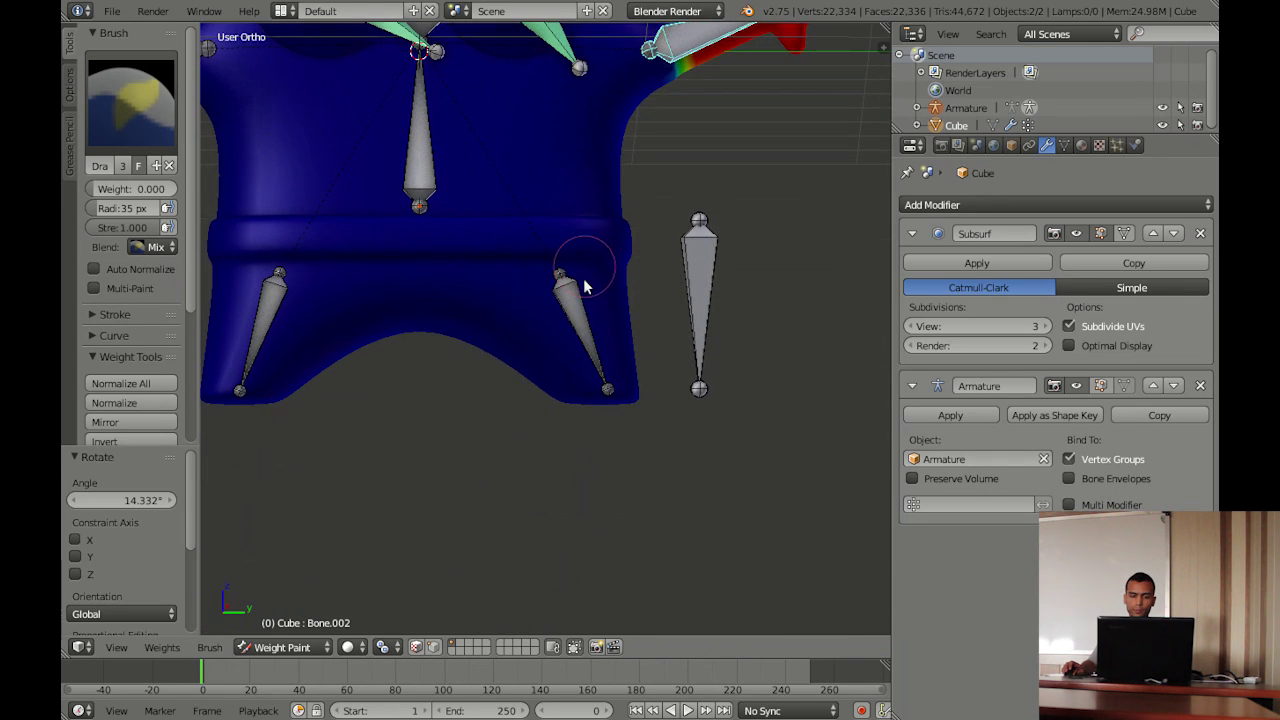
Select leg bone Bone.003, paint the right leg at brush Weight 1, and test-rotate it
right_click(573, 308)
mouse_move(573, 312)
middle_mouse_down()
mouse_move(543, 305)
mouse_move(590, 318)
middle_mouse_up()
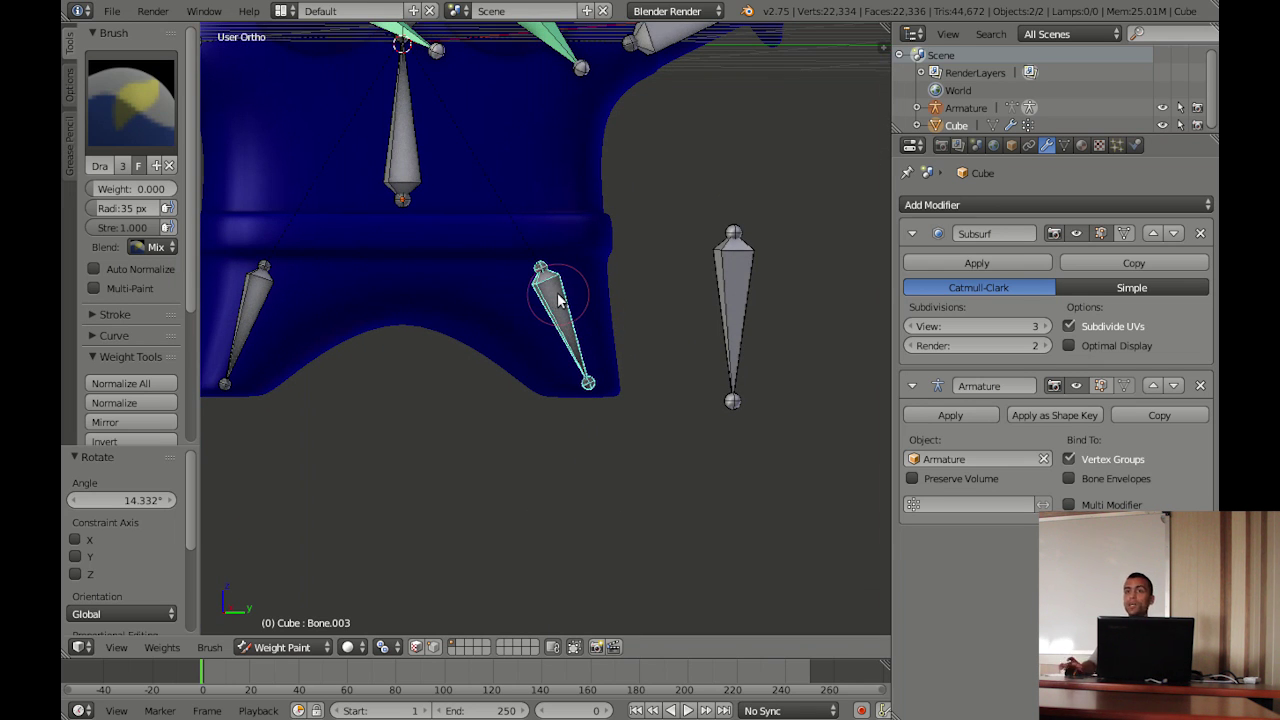
left_click(131, 188)
type("1")
key("Return")
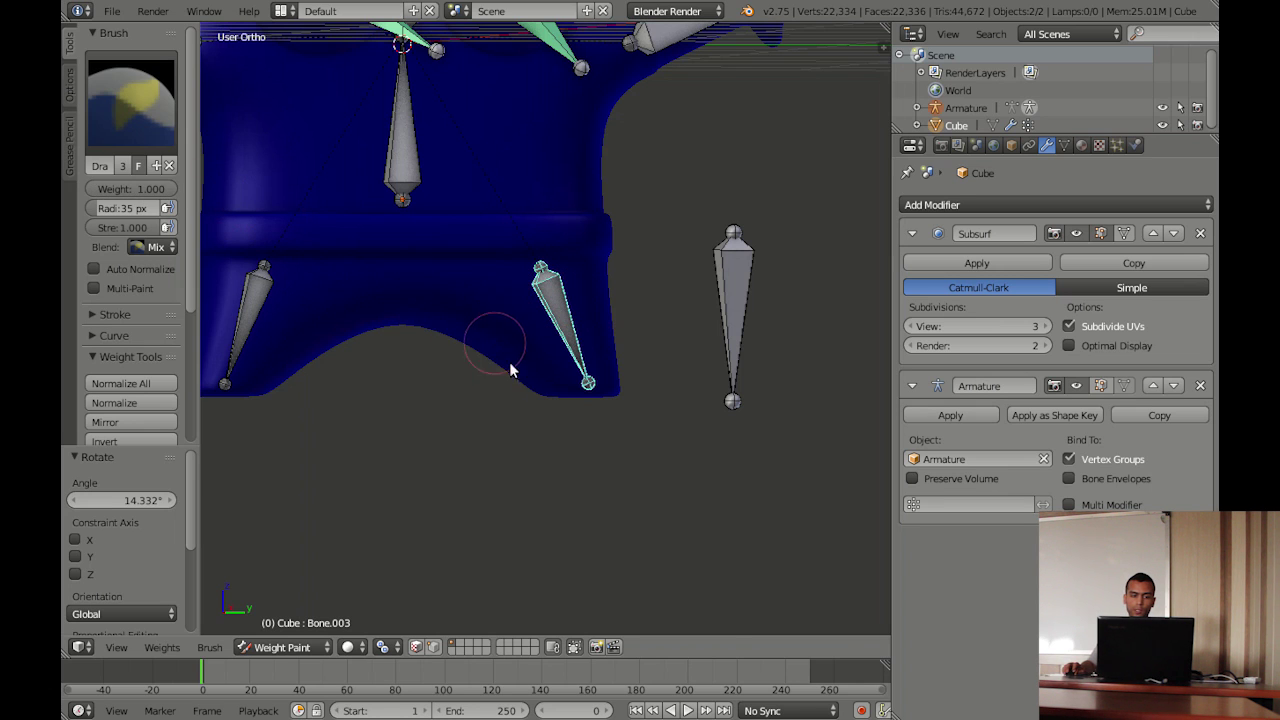
left_click_drag(506, 383, 624, 384)
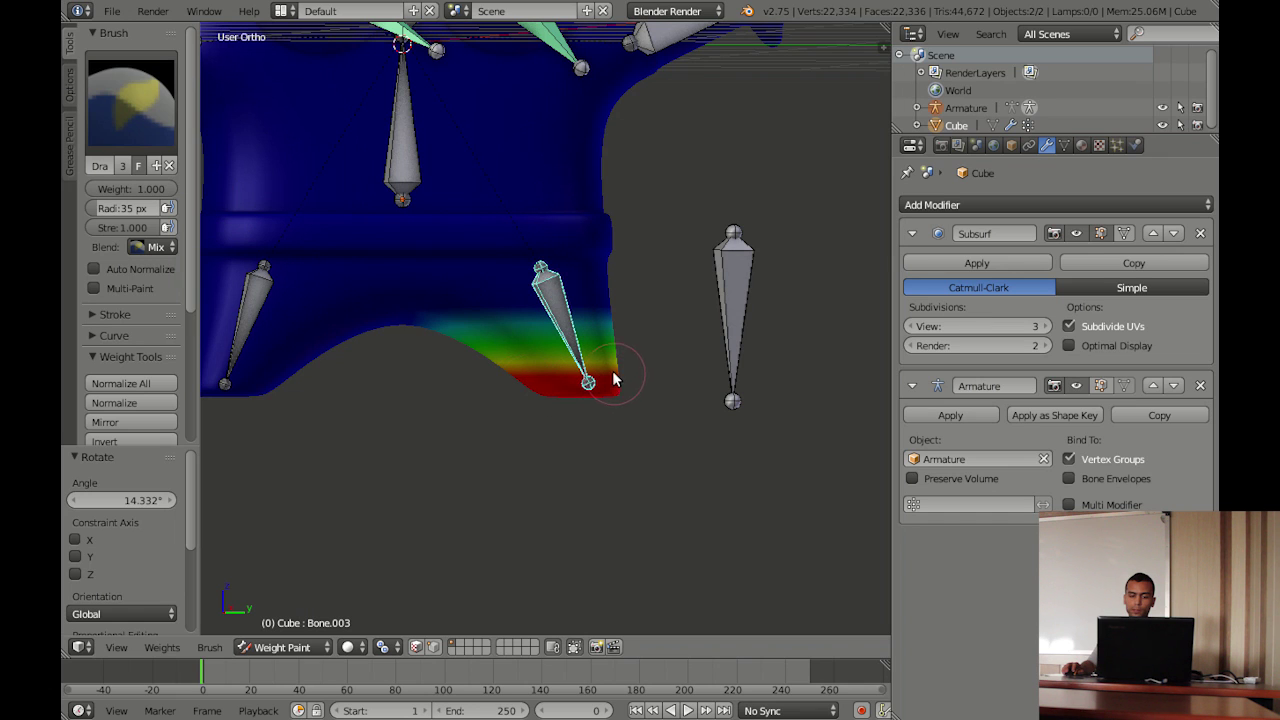
key("r")
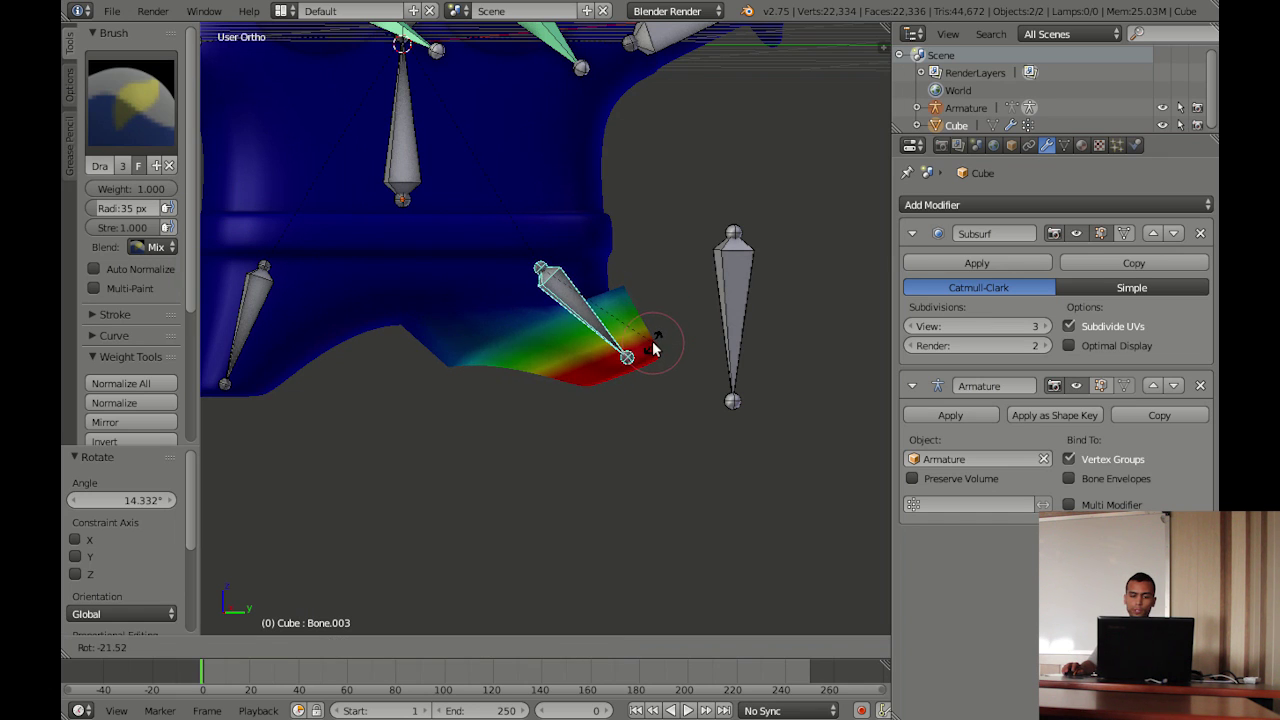
left_click(650, 343)
key("g")
key("Escape")
Enlarge the brush to 55 px, paint more leg, then erase stray lower-edge weight at Weight 0
key("f")
left_click(583, 361)
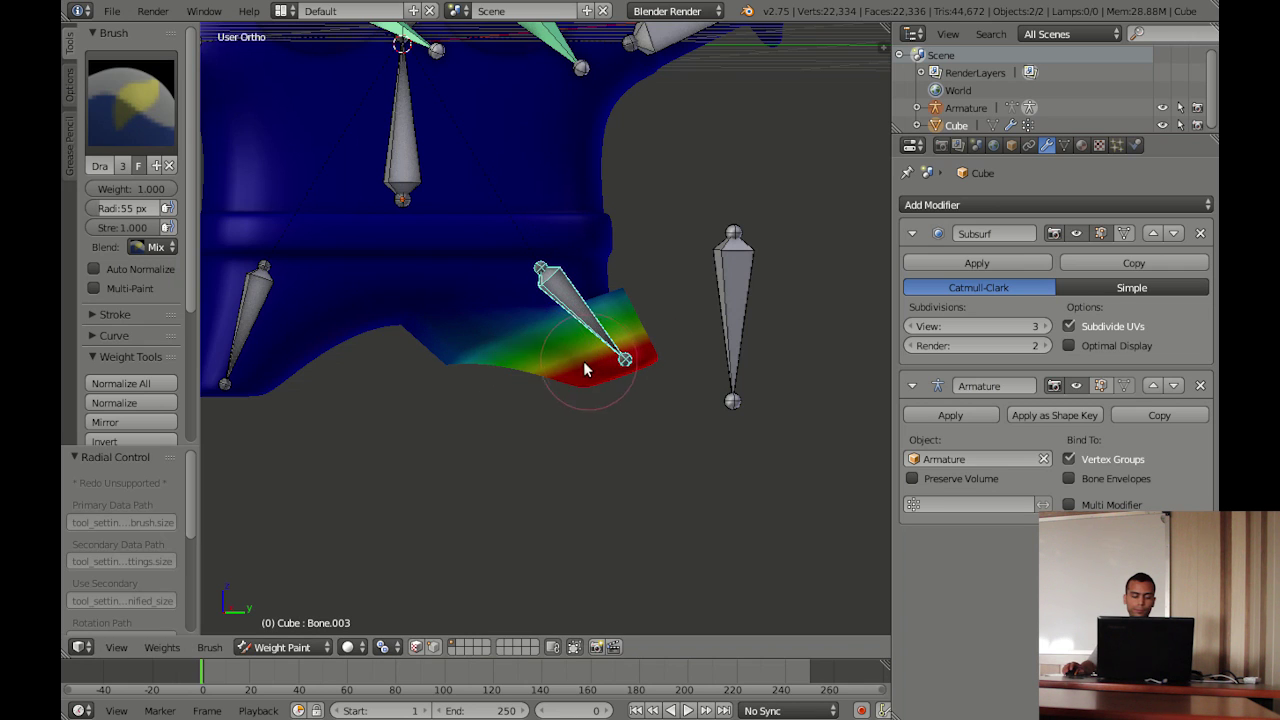
mouse_move(427, 362)
left_mouse_down()
mouse_move(455, 345)
mouse_move(491, 428)
left_mouse_up()
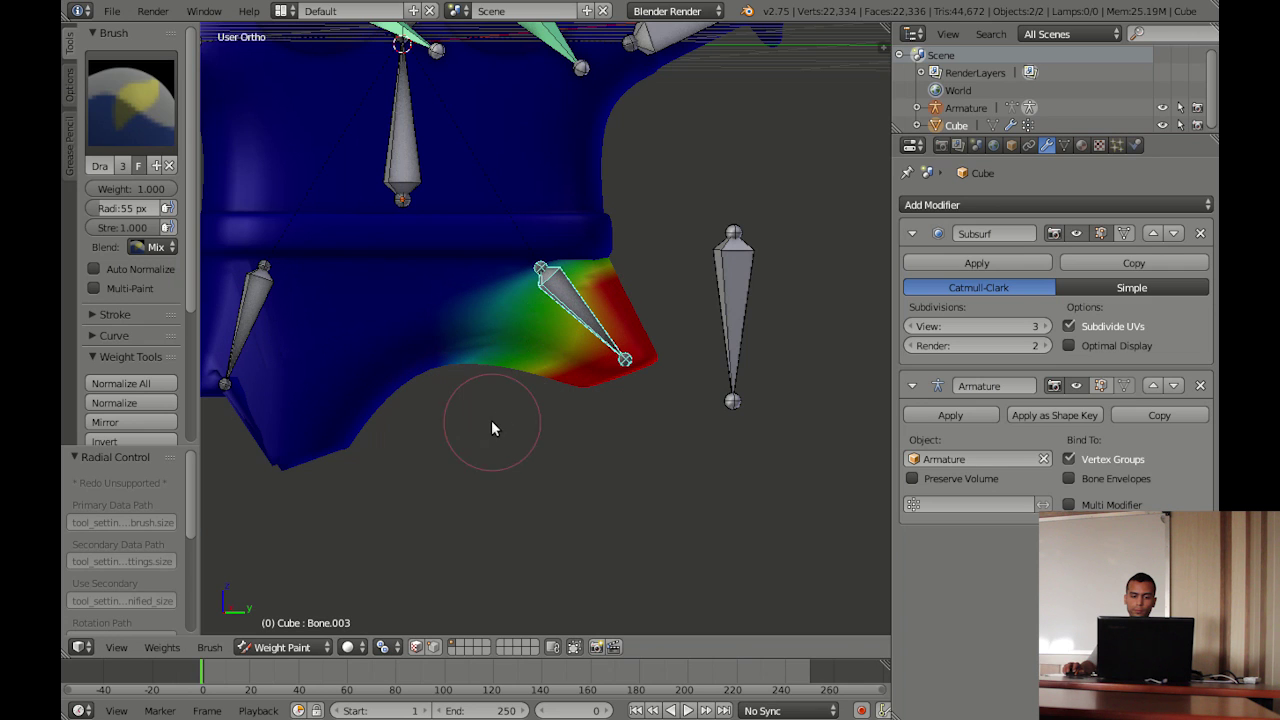
left_click(130, 189)
type("0")
key("Return")
left_click_drag(337, 441, 249, 449)
mouse_move(383, 491)
middle_mouse_down()
mouse_move(333, 417)
mouse_move(370, 470)
middle_mouse_up()
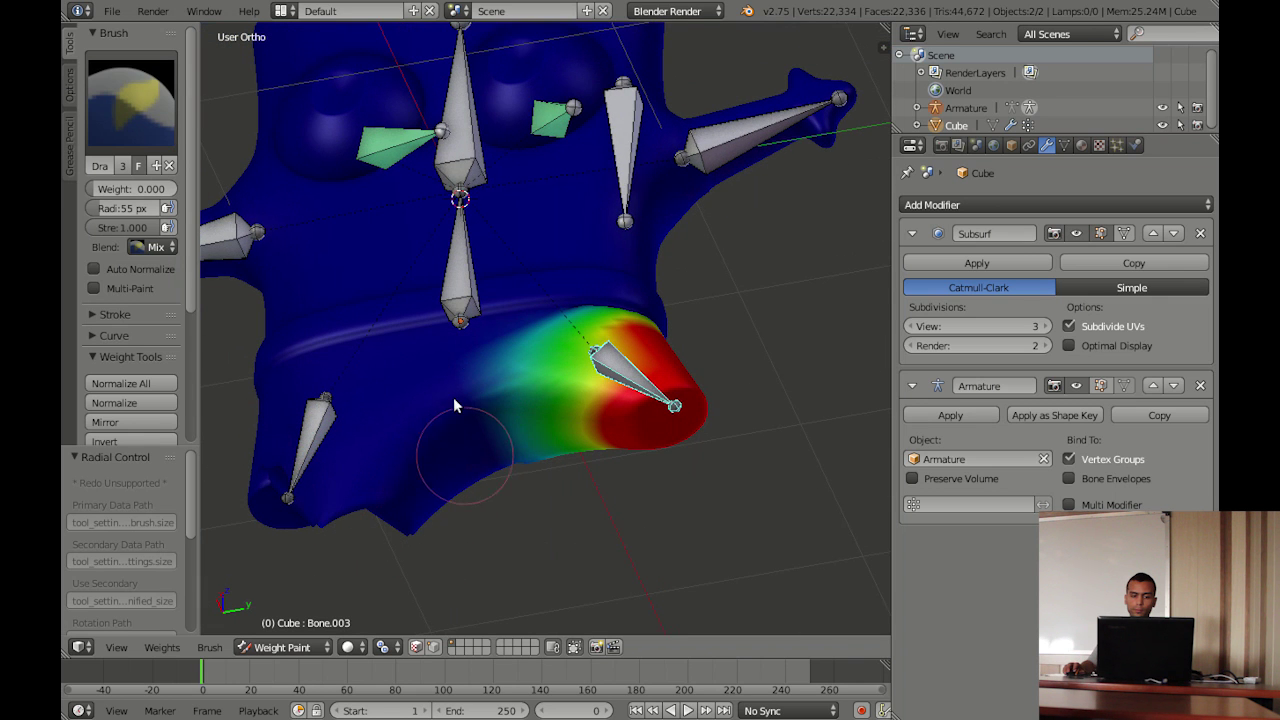
Test-rotate Bone.003 again to check the leg weights
mouse_move(439, 388)
middle_mouse_down()
mouse_move(433, 432)
mouse_move(455, 484)
middle_mouse_up()
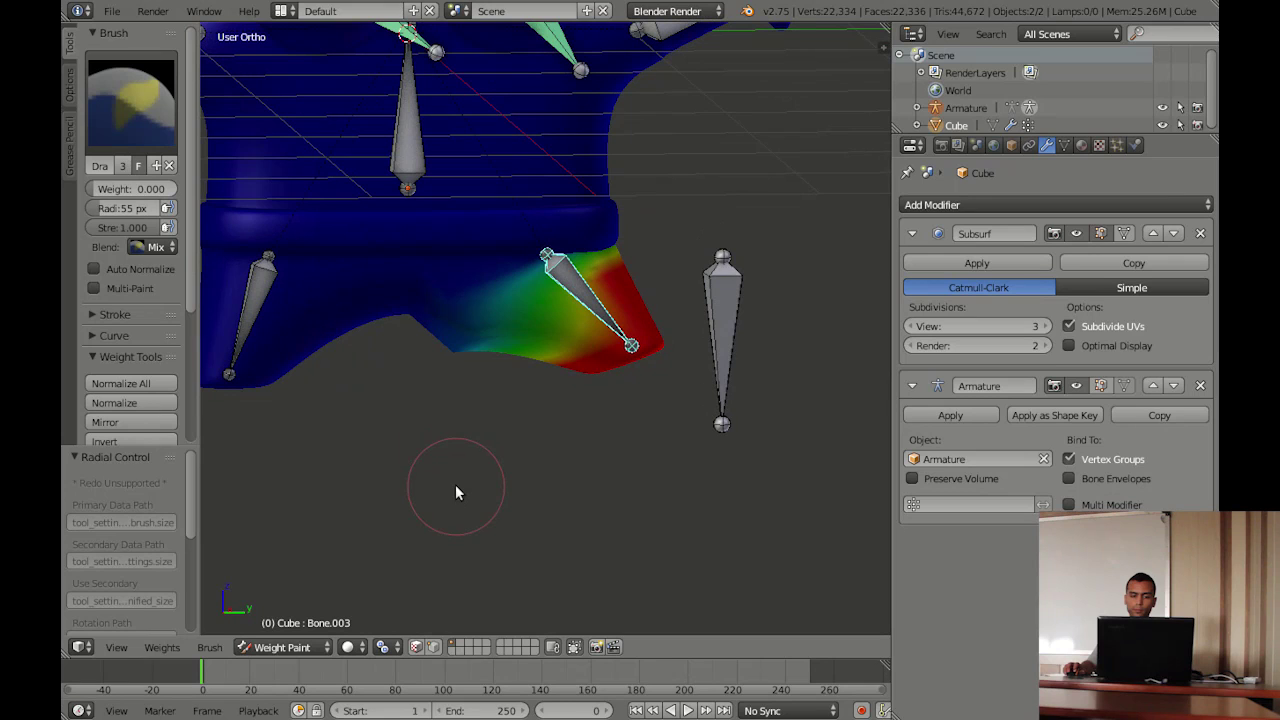
key("r")
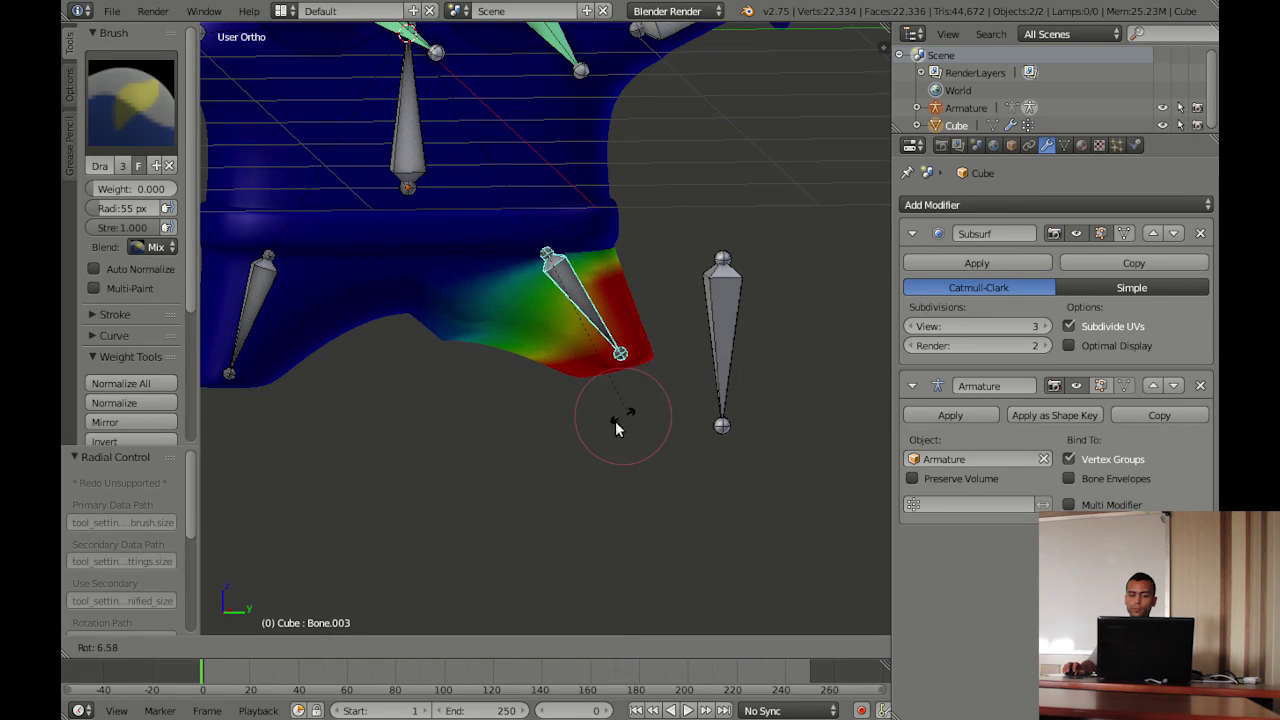
right_click(572, 443)
middle_click_drag(488, 303, 473, 313)
key("r")
left_click(620, 405)
Touch up the lower leg edge, then select top bone Bone.001 and set brush Weight to 1
left_click_drag(482, 330, 475, 290)
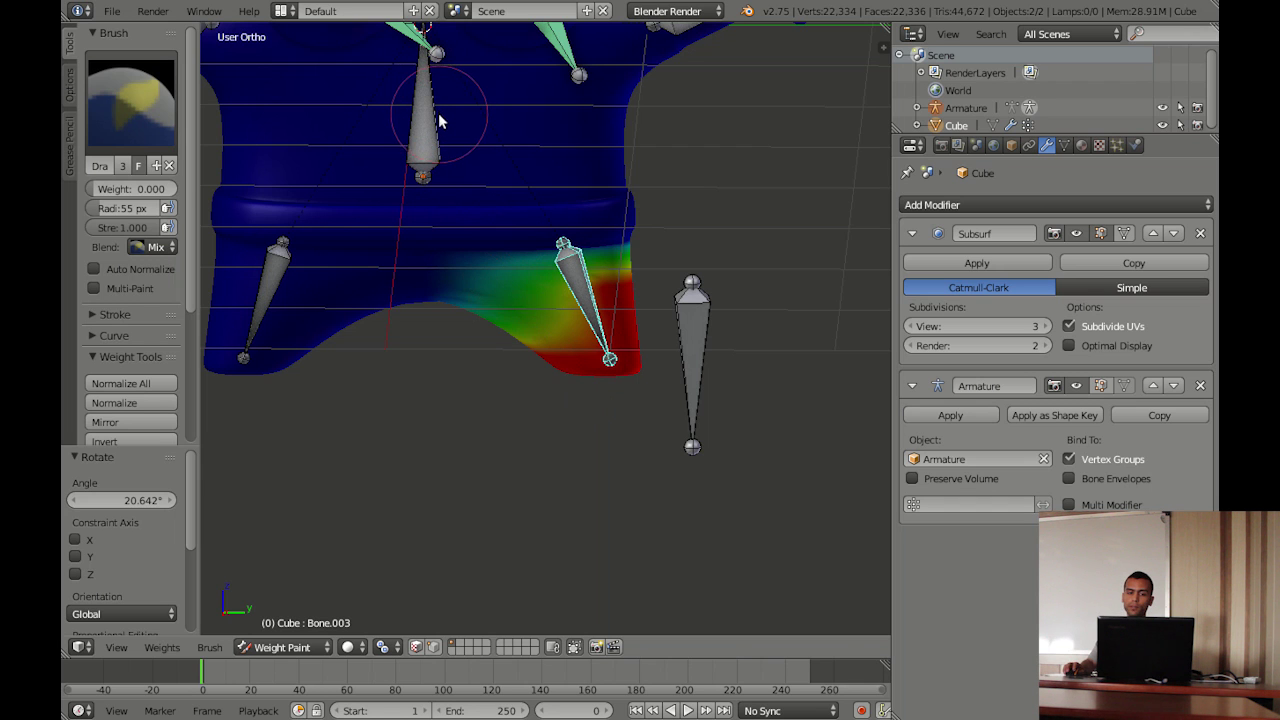
middle_click_drag(440, 121, 476, 255, "shift")
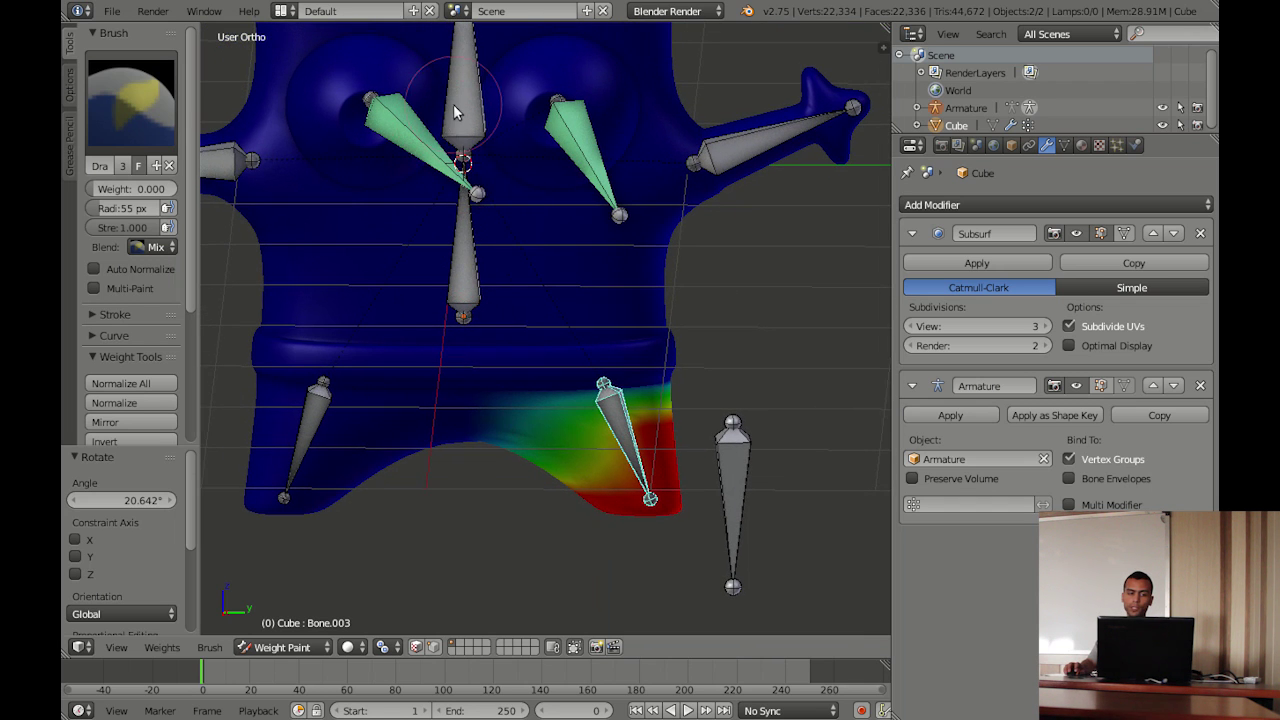
right_click(453, 104)
scroll(569, 332, "down", 2)
scroll(317, 166, "down", 1)
left_click(157, 190)
type("1")
key("Return")
Paint full Bone.001 weight in a red band across the top of the head
mouse_move(320, 177)
left_mouse_down()
mouse_move(691, 177)
mouse_move(295, 190)
left_mouse_up()
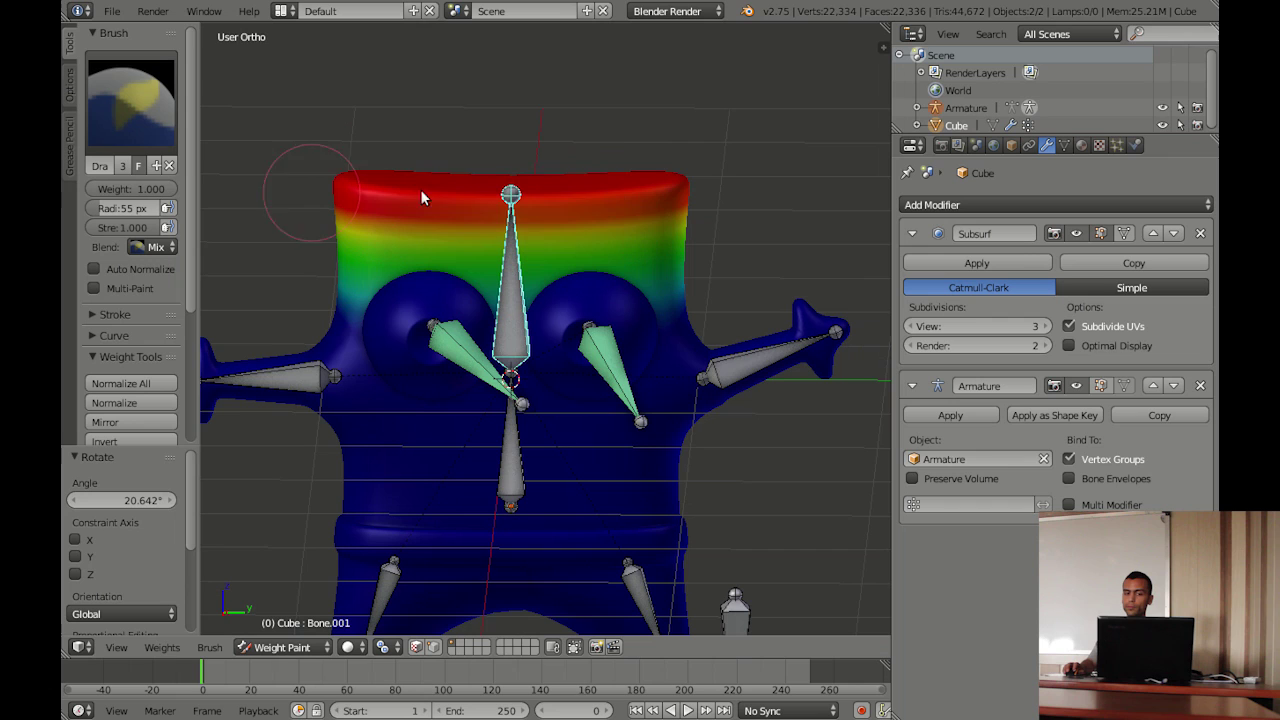
left_click_drag(421, 191, 678, 180)
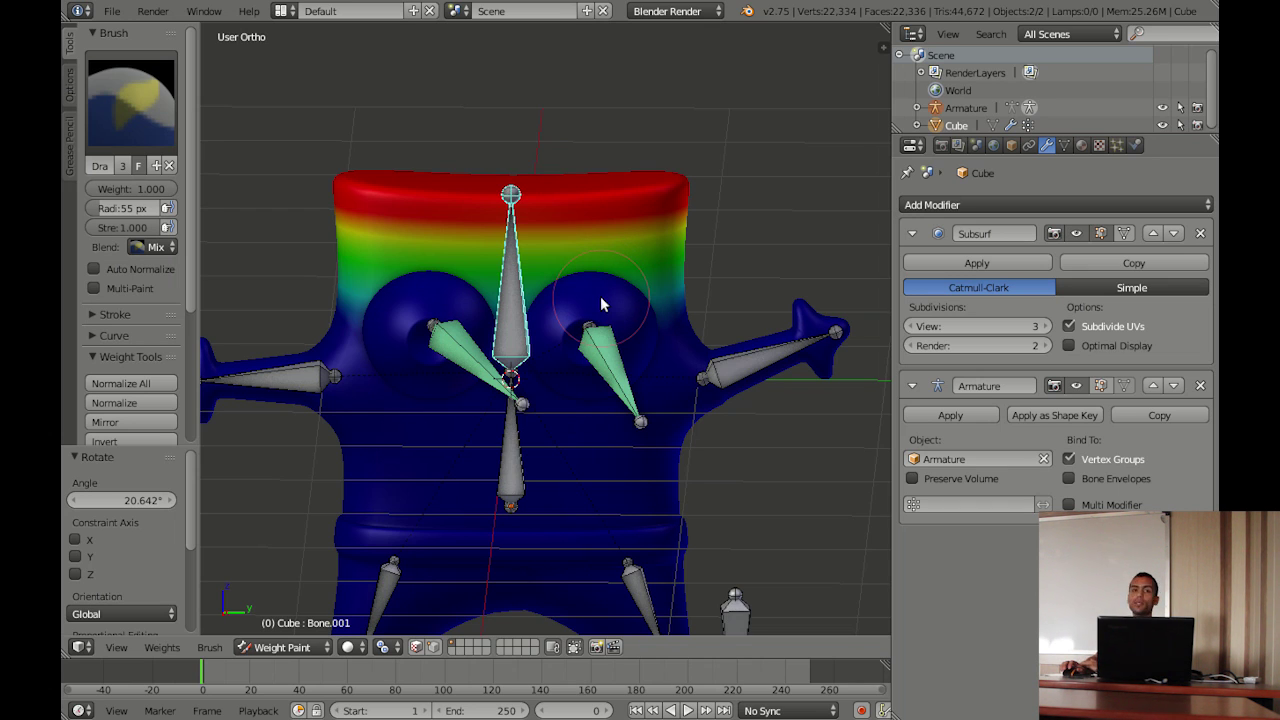
mouse_move(571, 343)
middle_mouse_down()
mouse_move(561, 359)
mouse_move(616, 376)
middle_mouse_up()
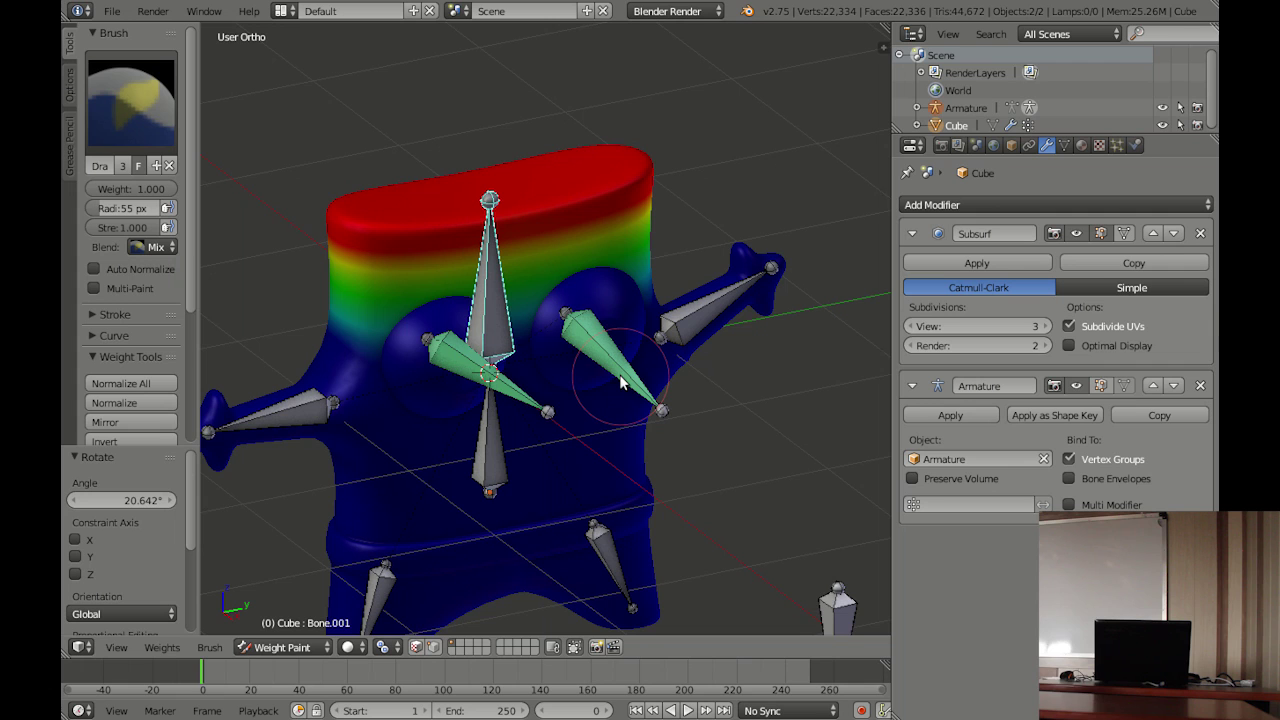
Return the character mesh to Edit Mode and view it from above in solid shading
left_click(290, 647)
left_click(288, 621)
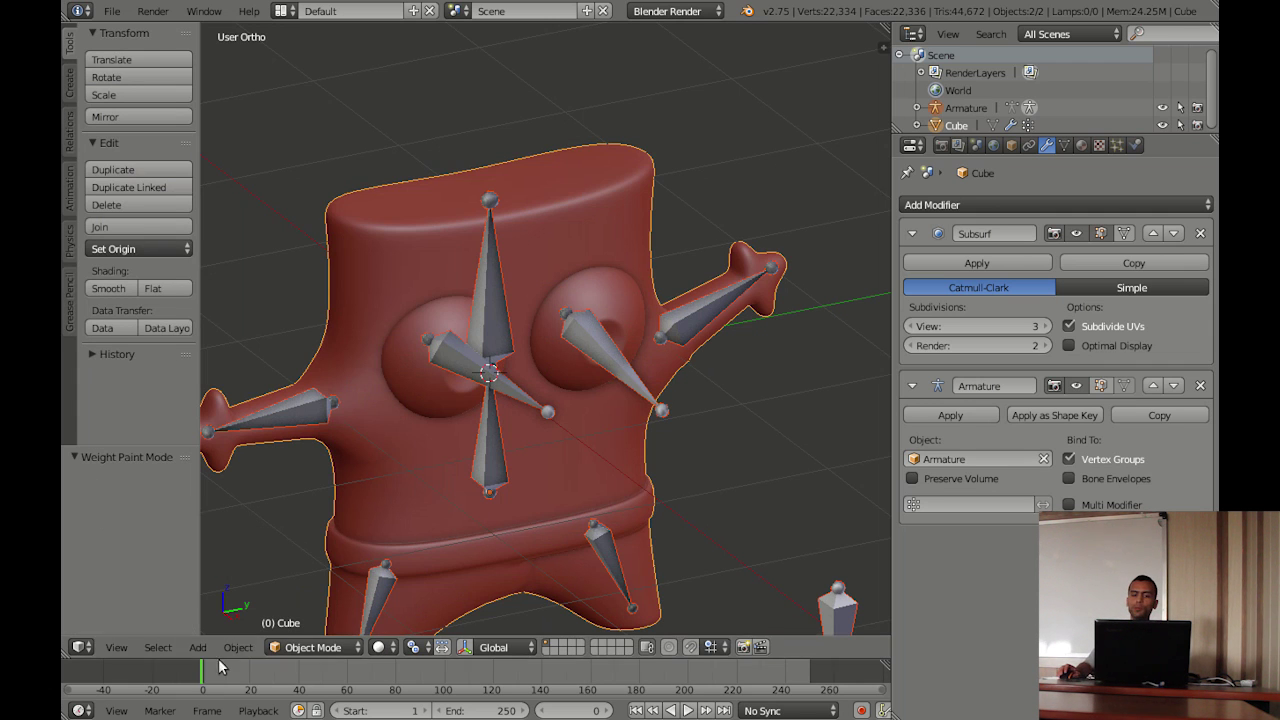
key("Tab")
mouse_move(470, 328)
middle_mouse_down()
mouse_move(486, 315)
mouse_move(494, 368)
middle_mouse_up()
scroll(494, 368, "up", 2)
scroll(500, 365, "up", 2)
scroll(514, 359, "up", 1)
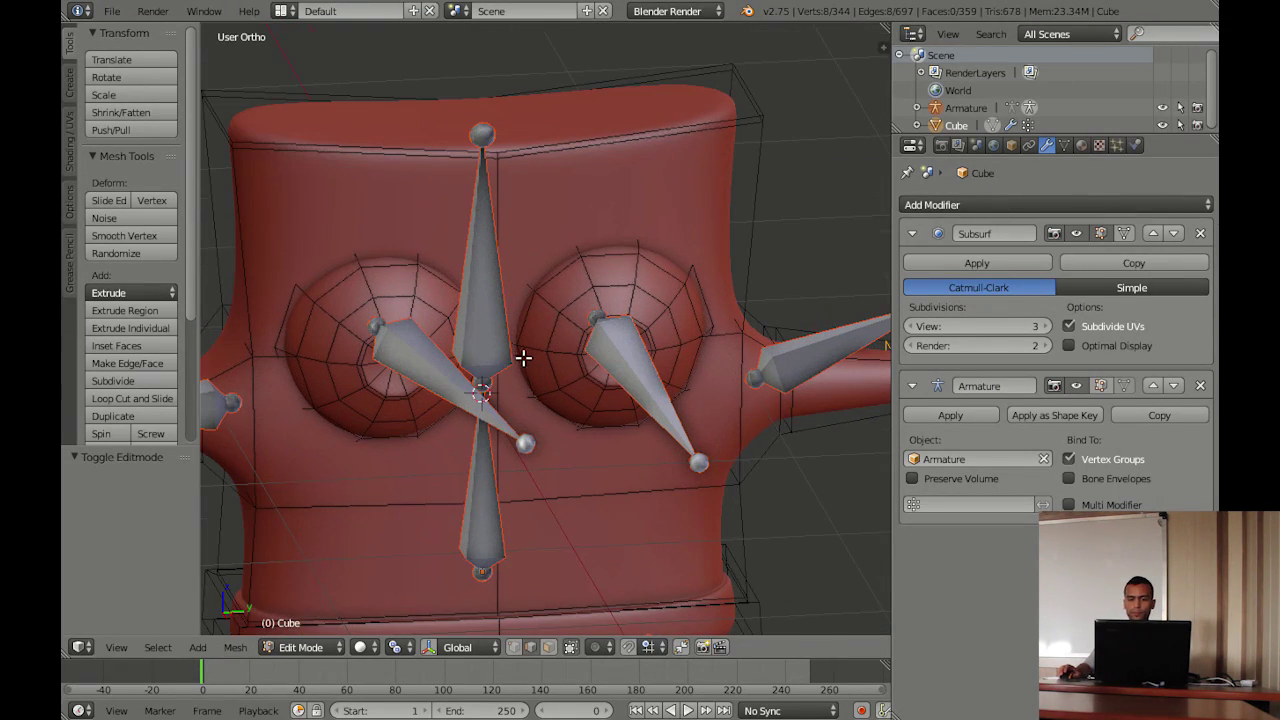
key("z")
mouse_move(514, 357)
middle_mouse_down()
mouse_move(524, 328)
mouse_move(506, 354)
mouse_move(537, 357)
mouse_move(530, 347)
middle_mouse_up()
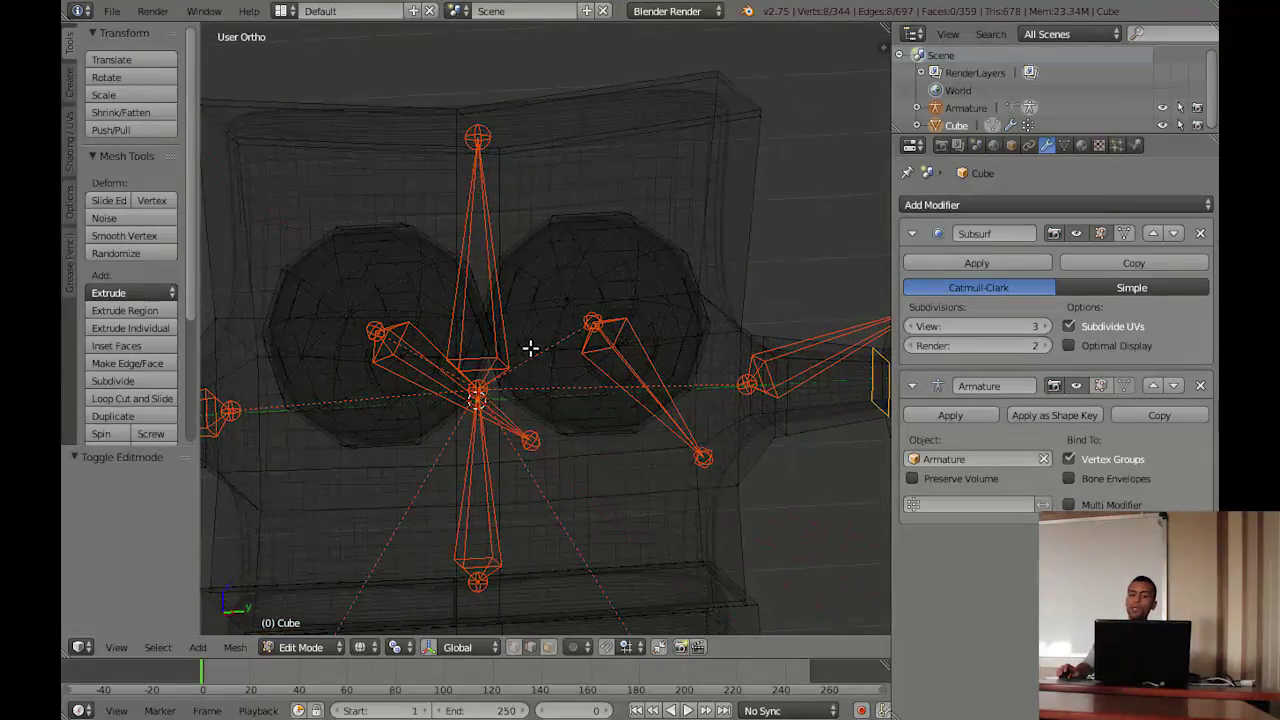
key("z")
mouse_move(600, 294)
middle_mouse_down()
mouse_move(543, 343)
mouse_move(444, 629)
middle_mouse_up()
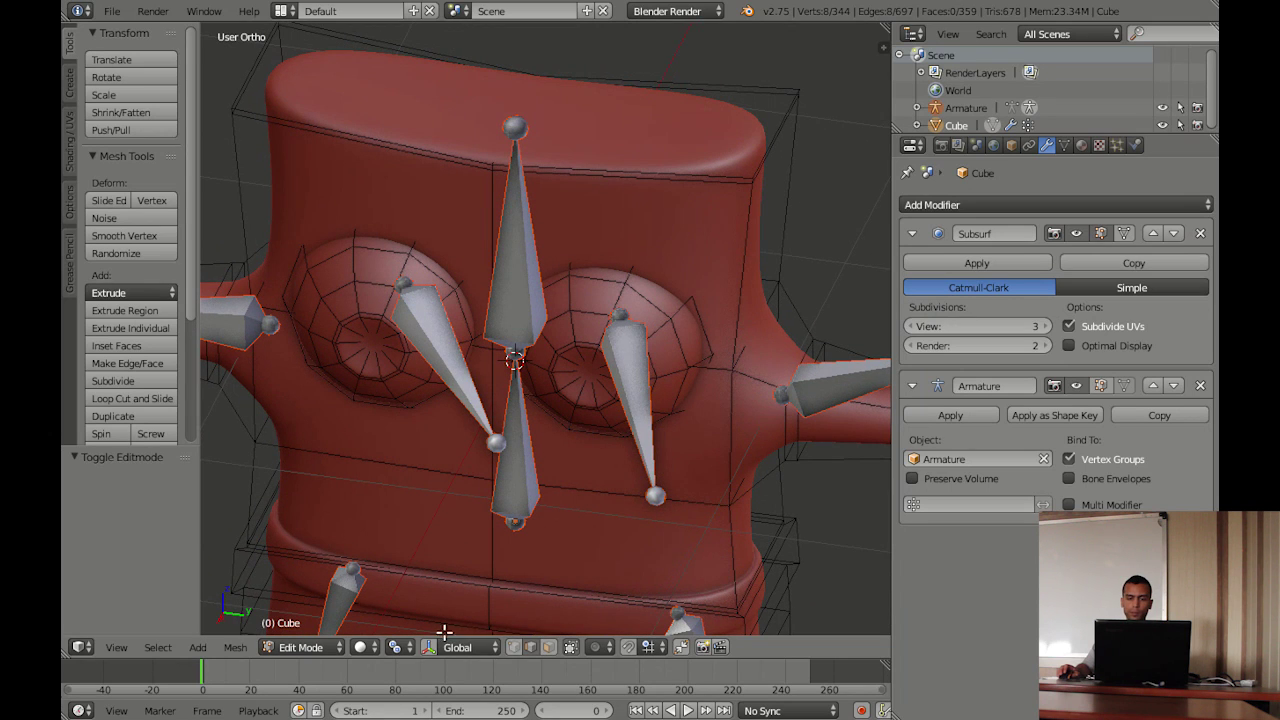
Turn off limit-to-visible, then try moving the top-right cage corner vertex and cancel
left_click(515, 647)
right_click(752, 185)
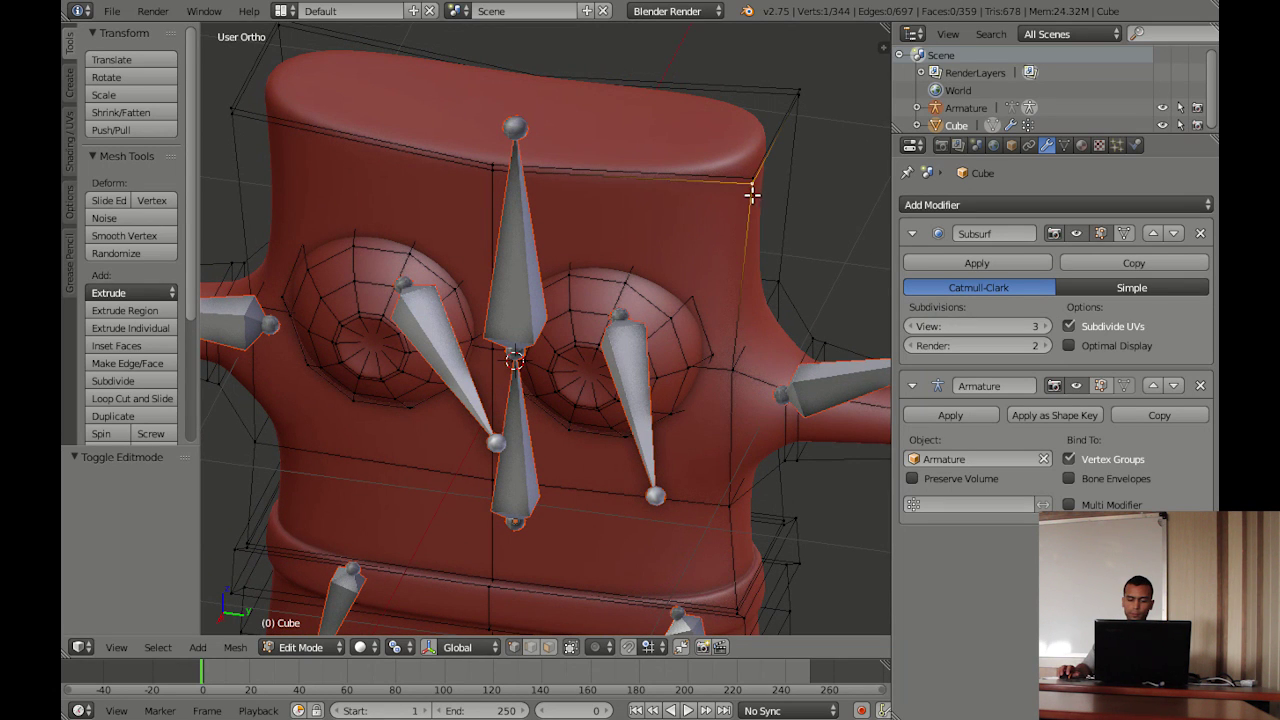
key("g")
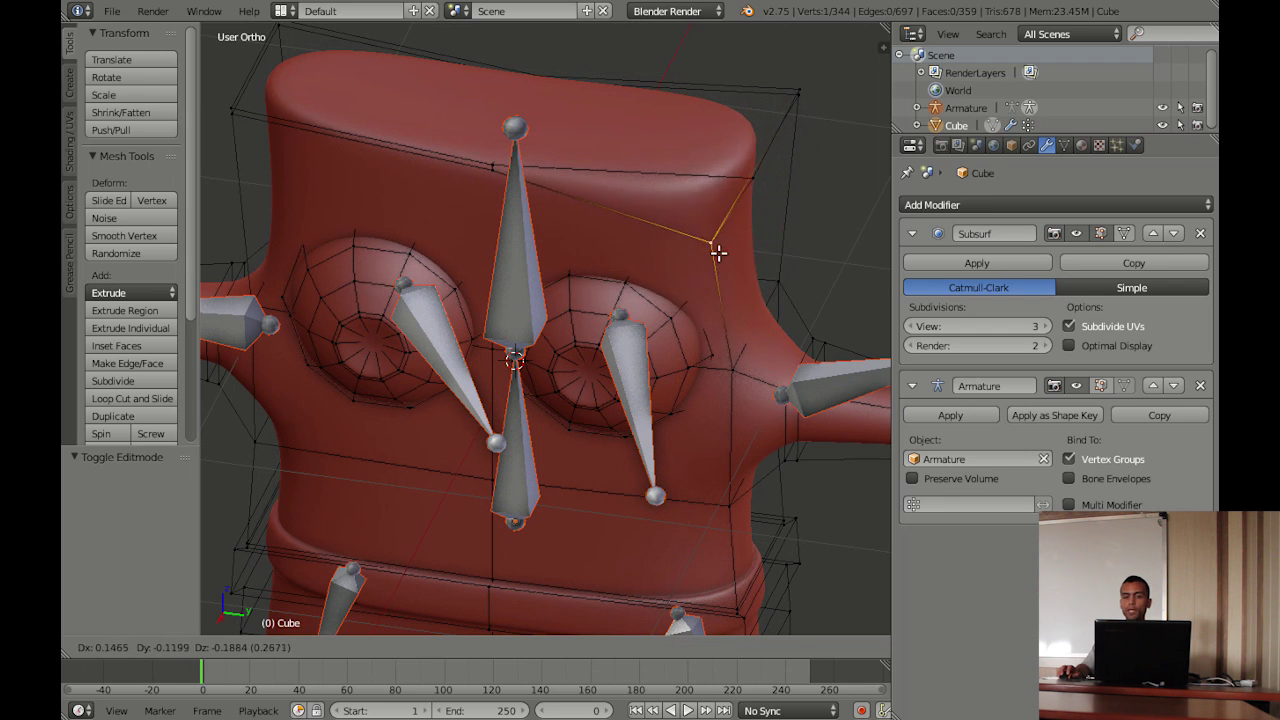
right_click(743, 337)
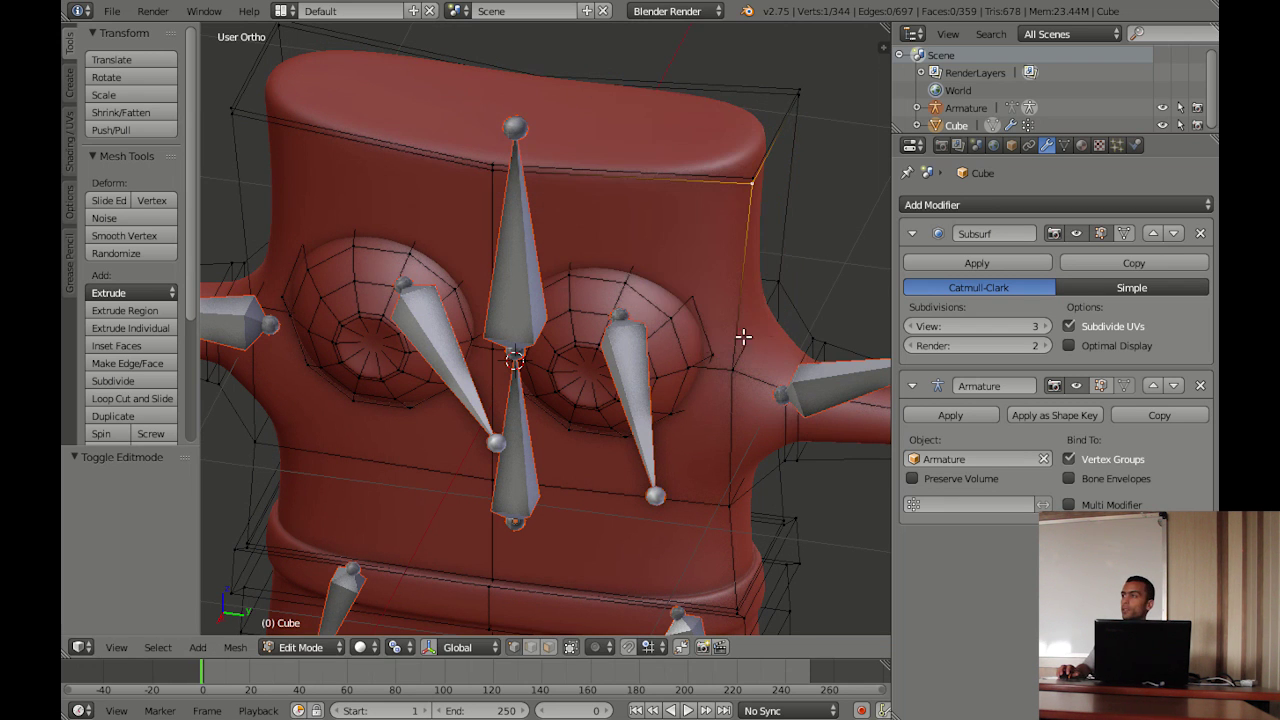
Select the whole right eye and try moving it, cancelling the move
key("a")
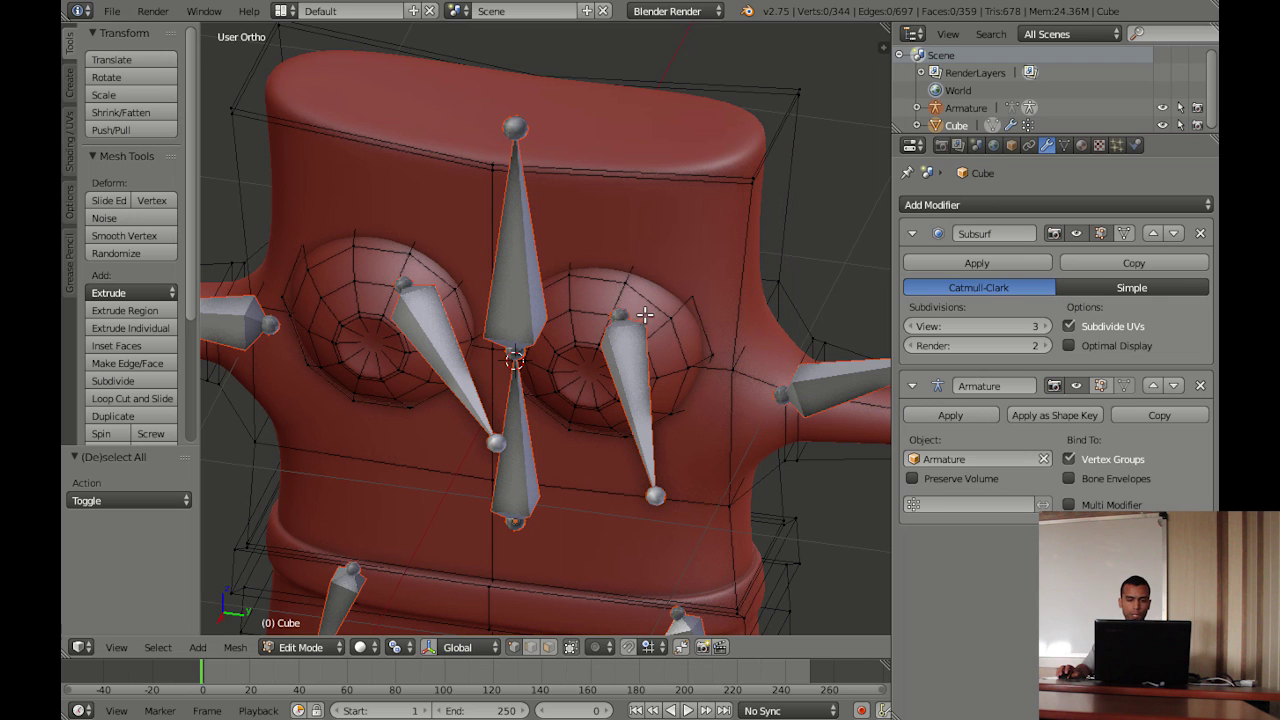
key("l")
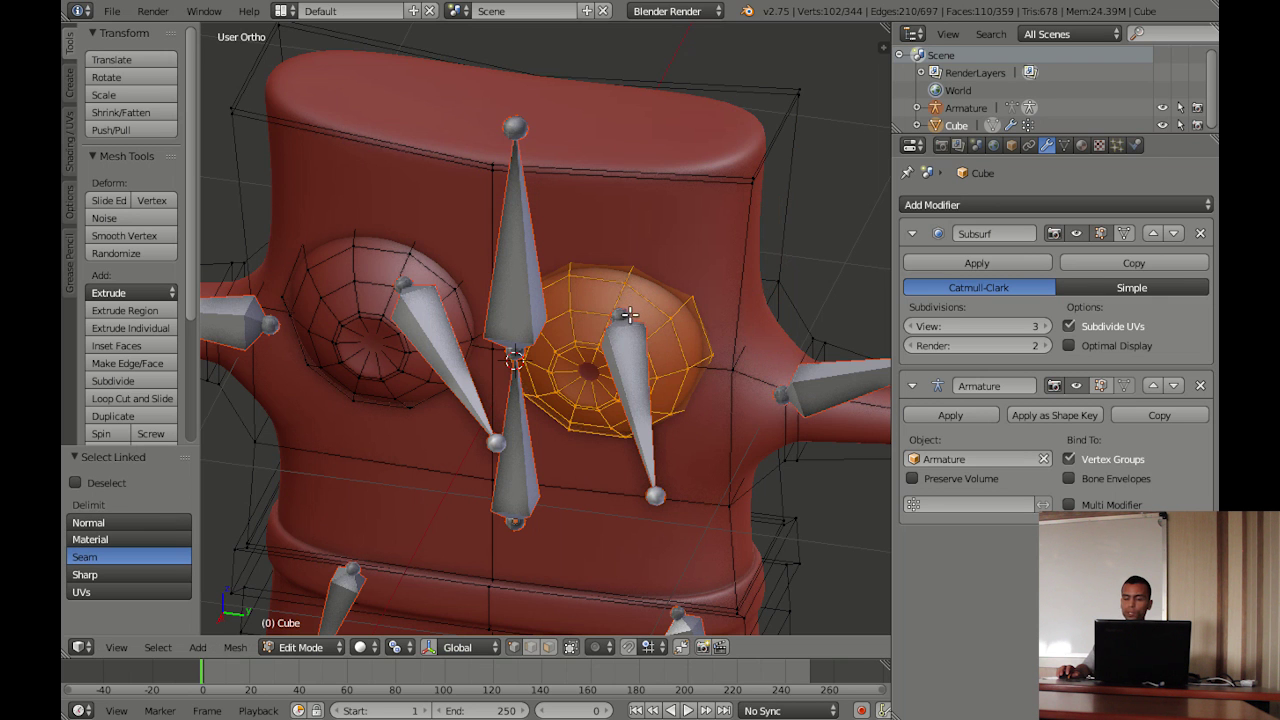
middle_click_drag(628, 315, 622, 318)
key("g")
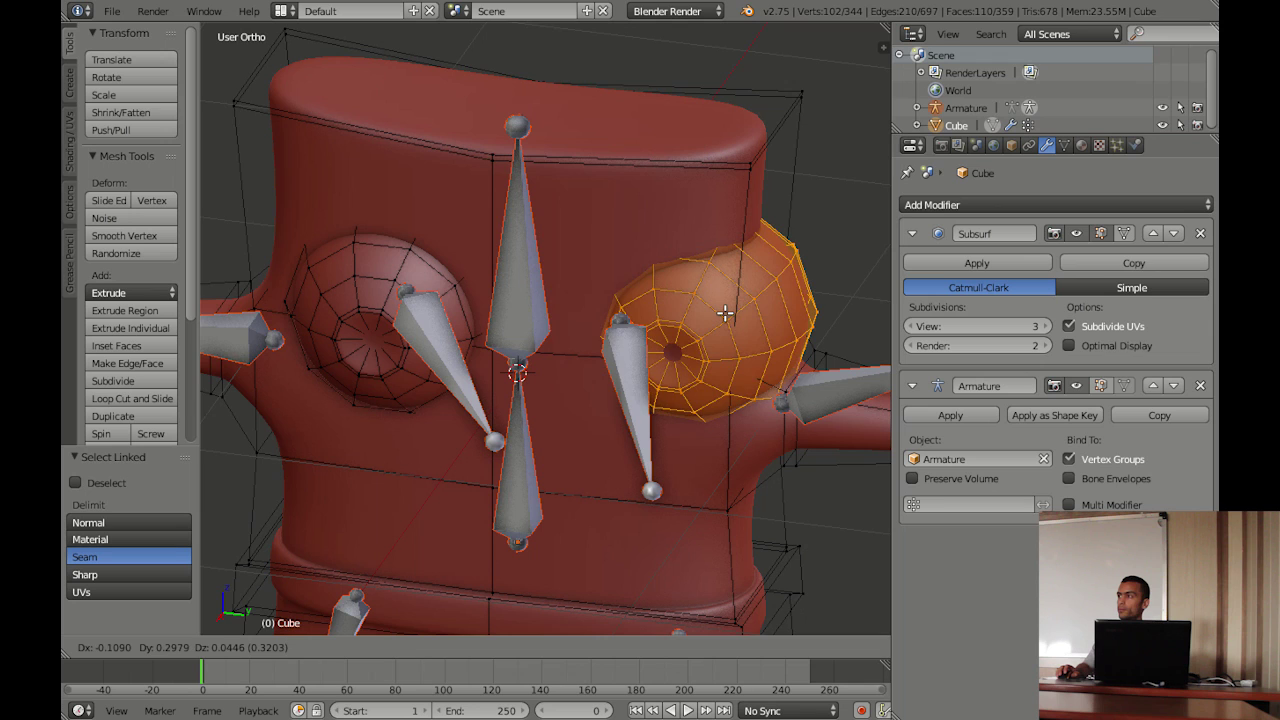
right_click(725, 314)
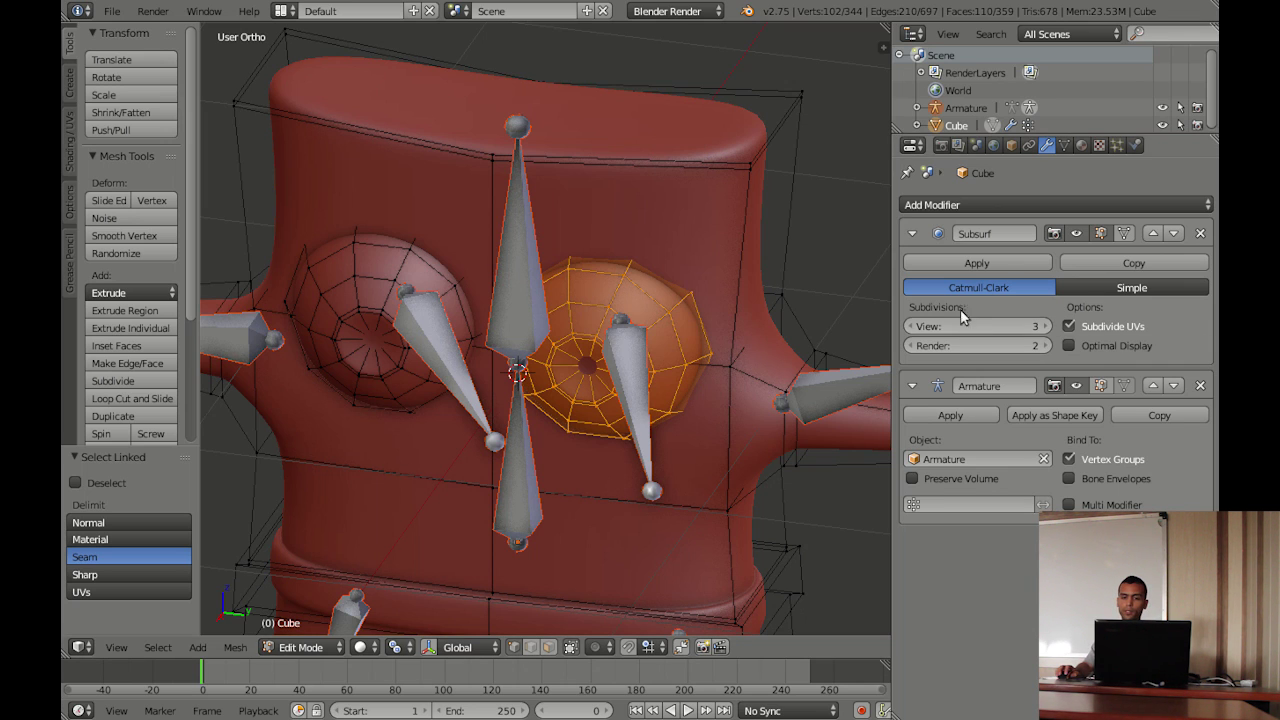
left_click(300, 647)
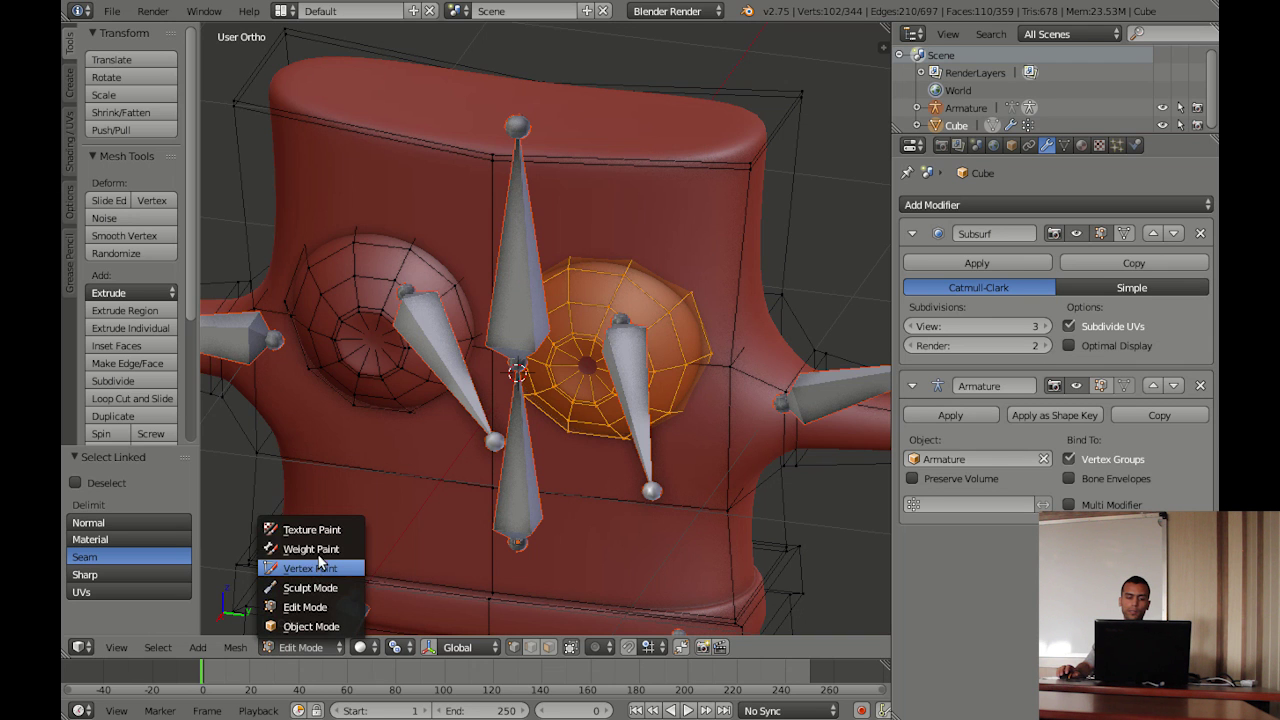
Enter Weight Paint mode and point the Armature modifier's Object field at Armature
left_click(310, 549)
scroll(533, 380, "up", 2)
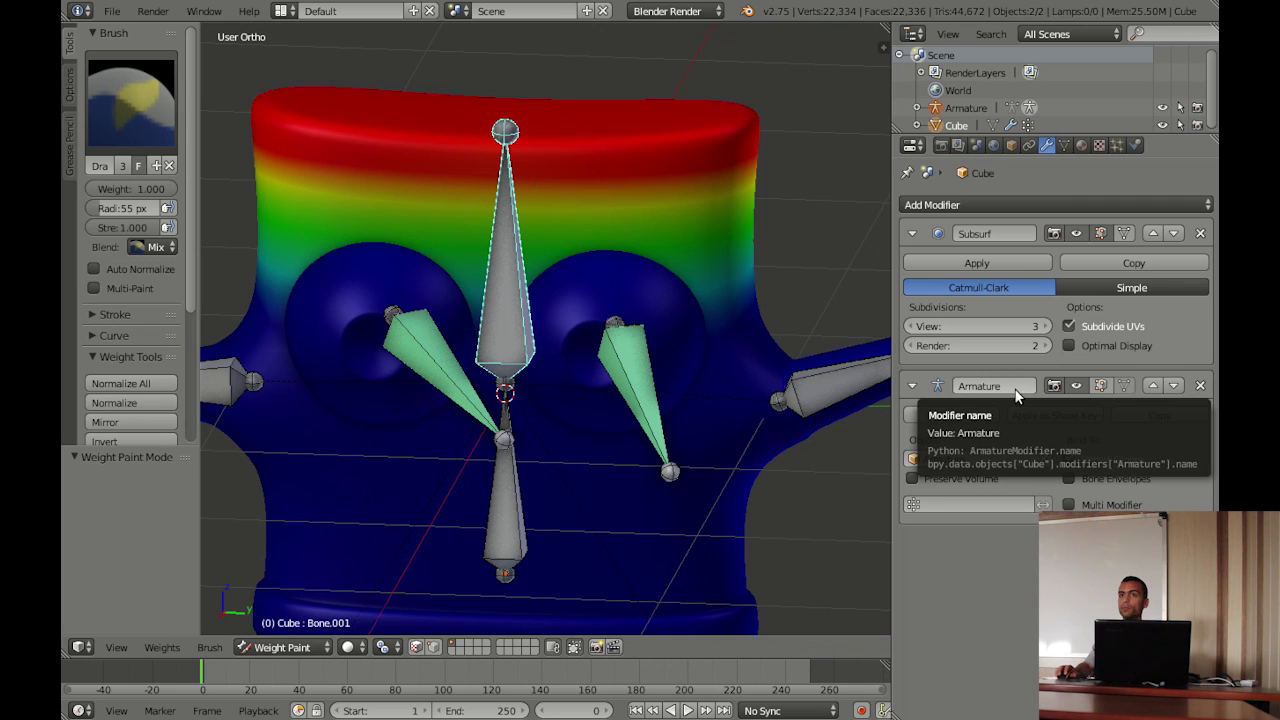
left_click(1042, 210)
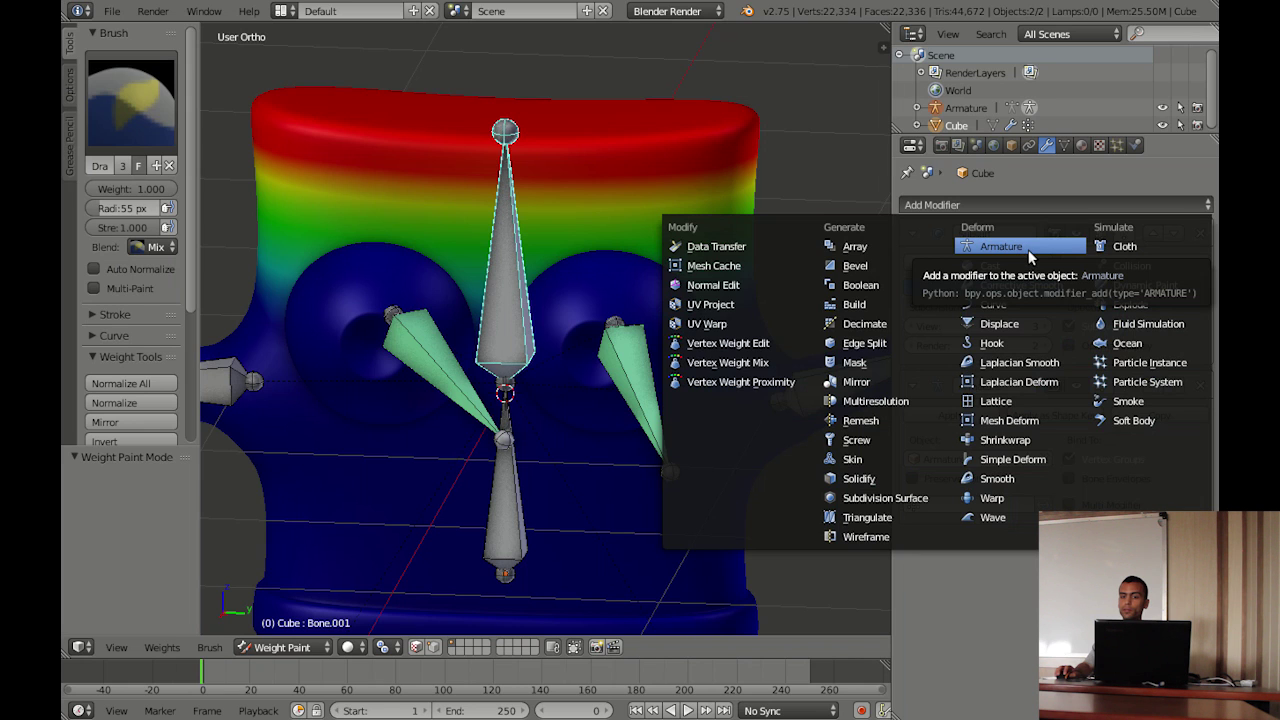
left_click(1037, 249)
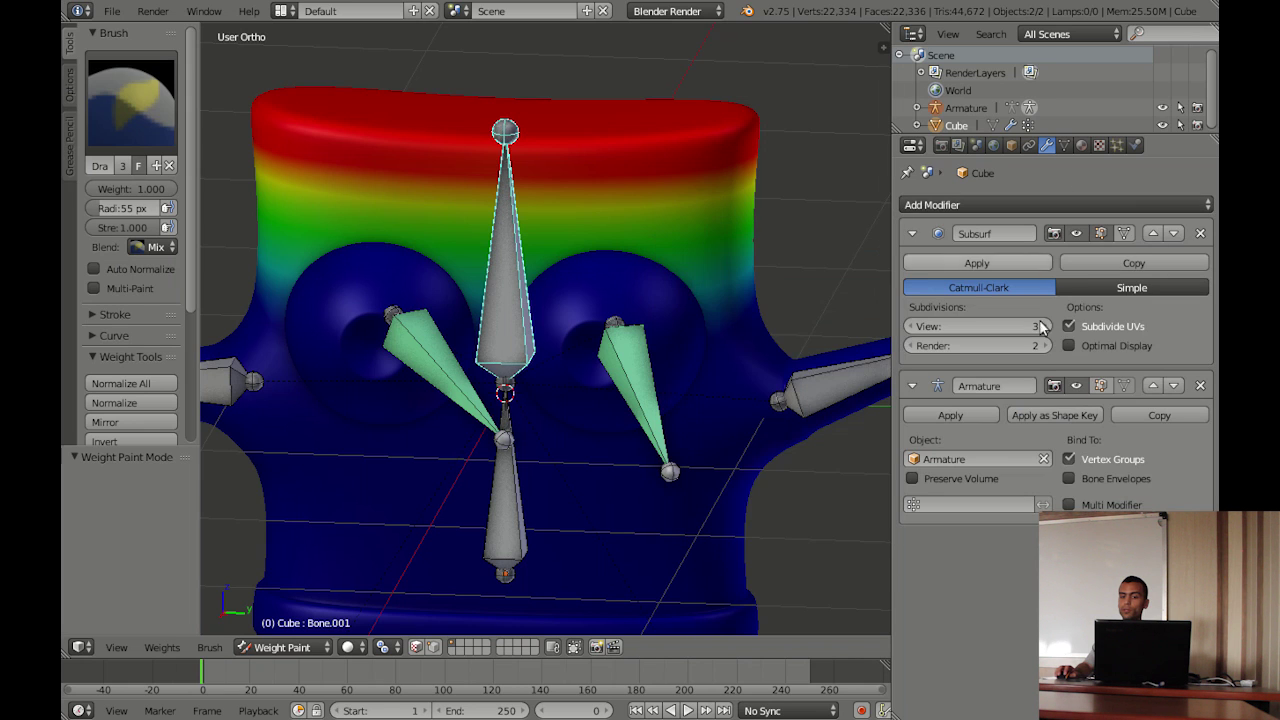
left_click(965, 458)
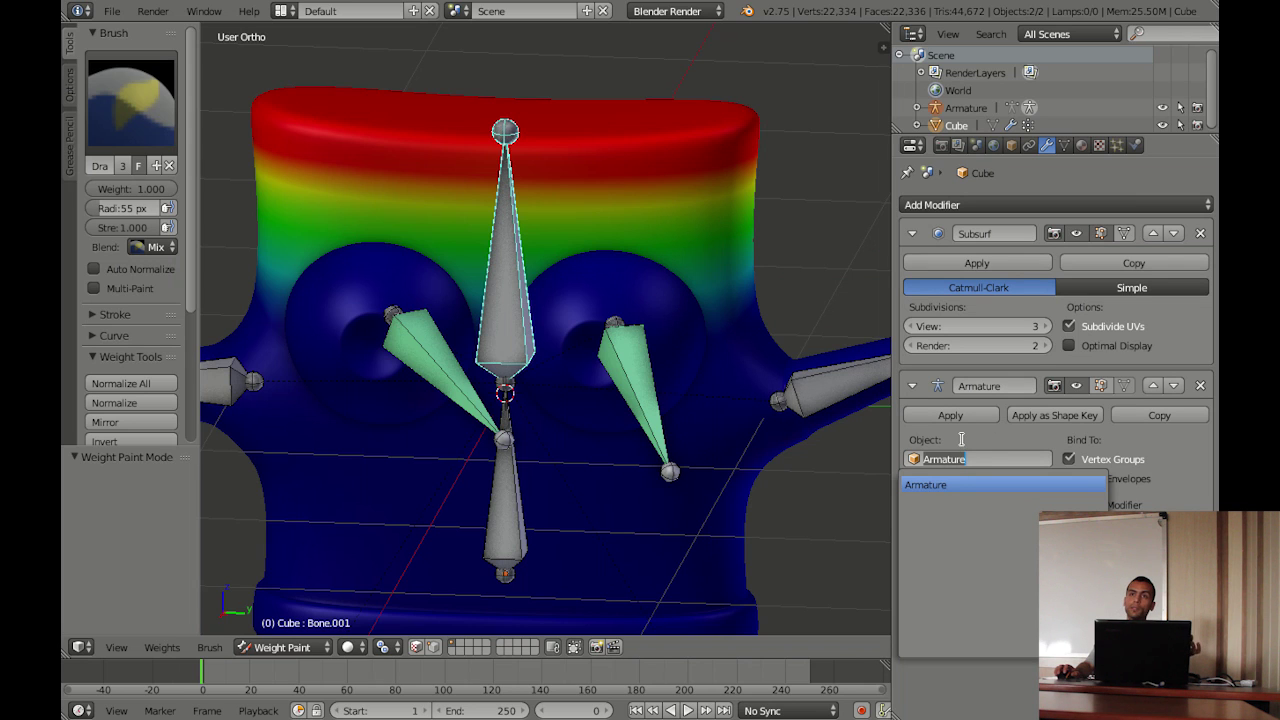
key("Return")
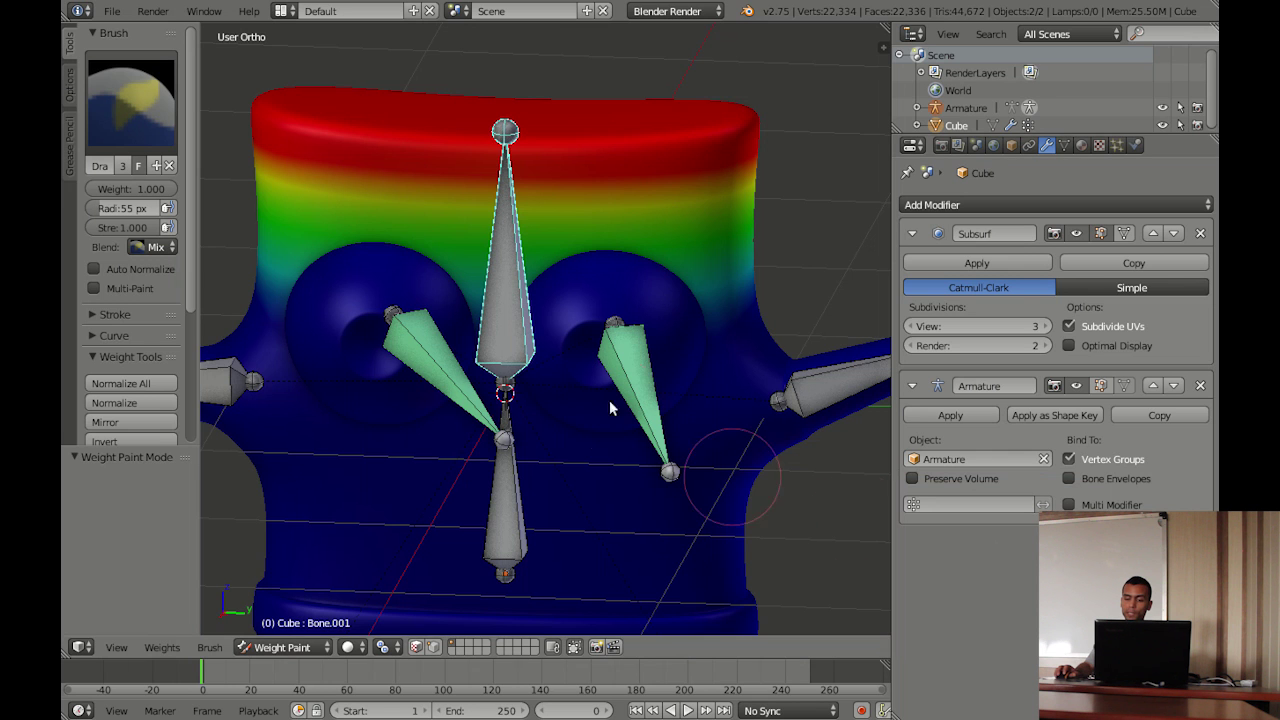
mouse_move(567, 379)
middle_mouse_down()
mouse_move(559, 398)
mouse_move(579, 361)
mouse_move(554, 375)
middle_mouse_up()
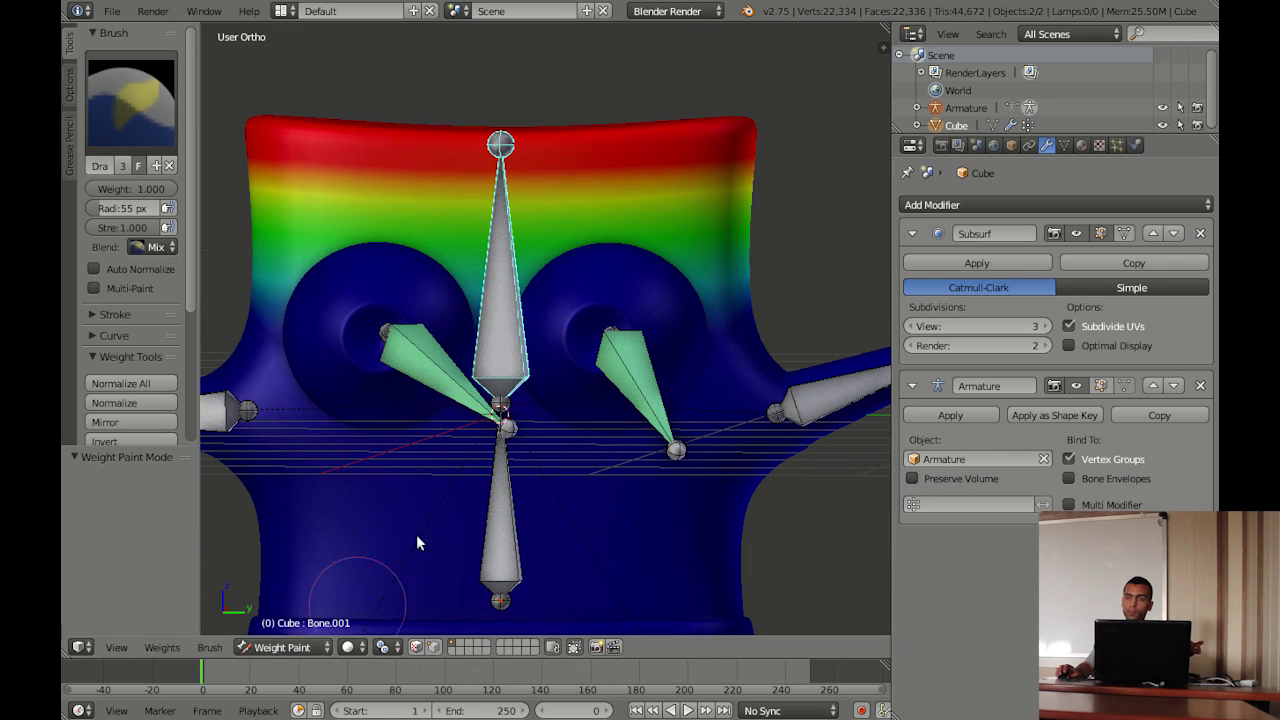
Select the right arm bone, paint weight on the upper-right body, and test-rotate it
right_click(794, 403)
scroll(641, 483, "down", 3)
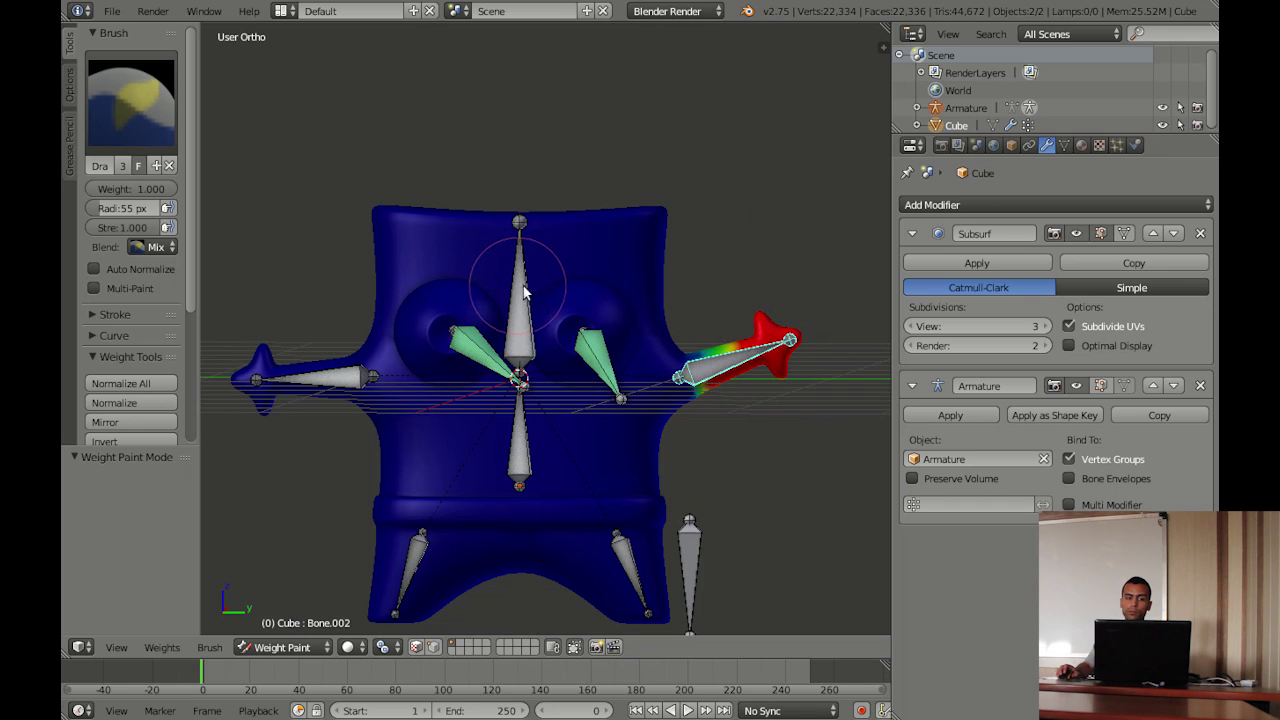
left_click_drag(607, 210, 650, 243)
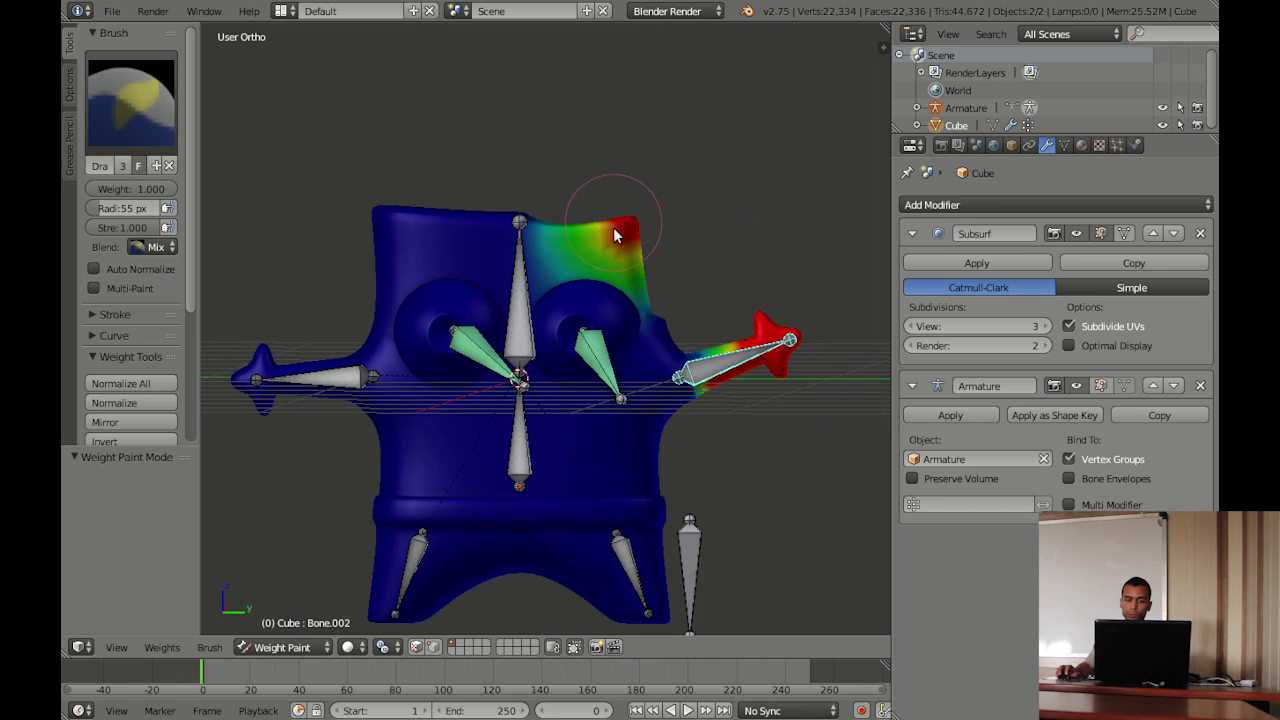
key("r")
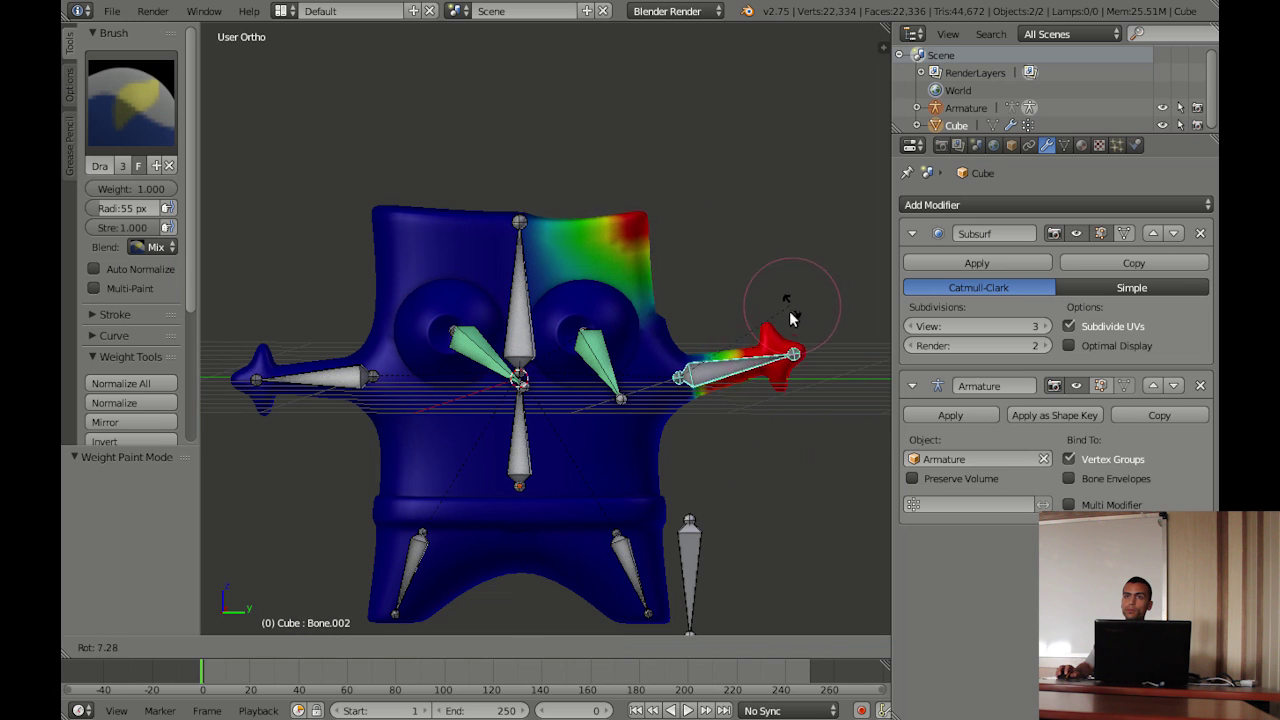
right_click(765, 382)
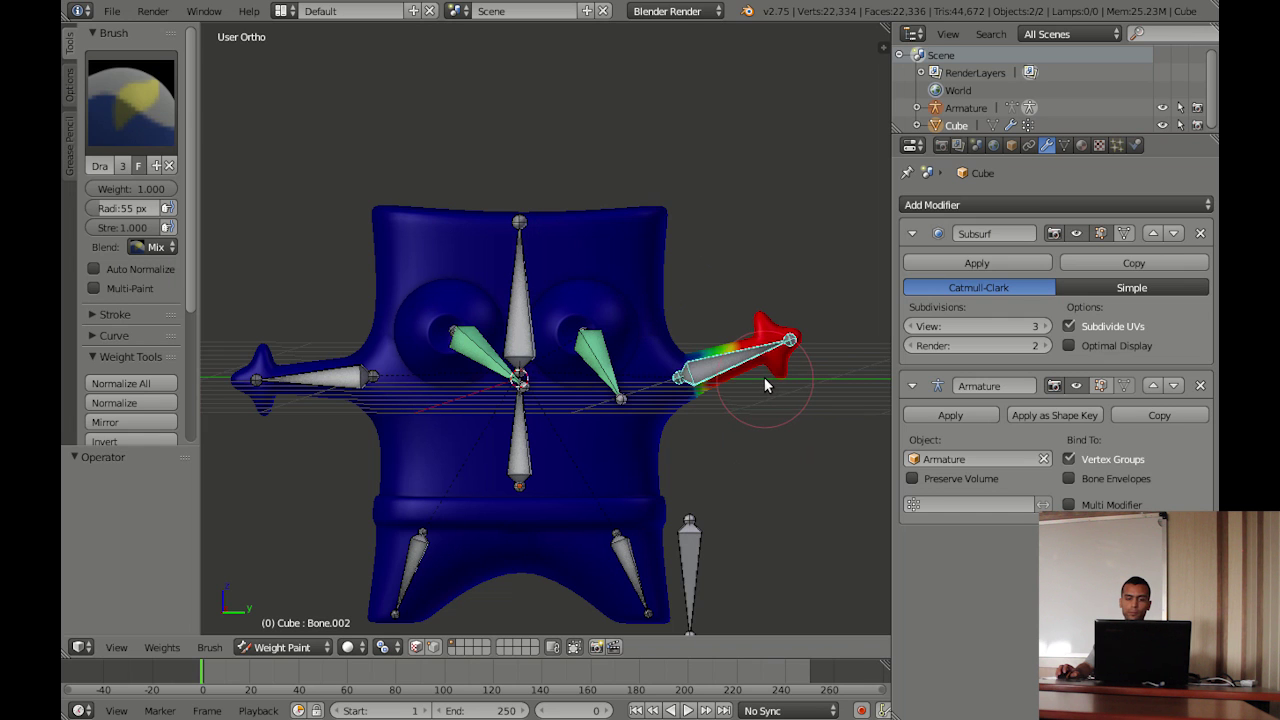
Paint the right arm bone's weight onto the torso below the right arm
scroll(679, 384, "down", 1)
middle_click_drag(679, 384, 608, 408)
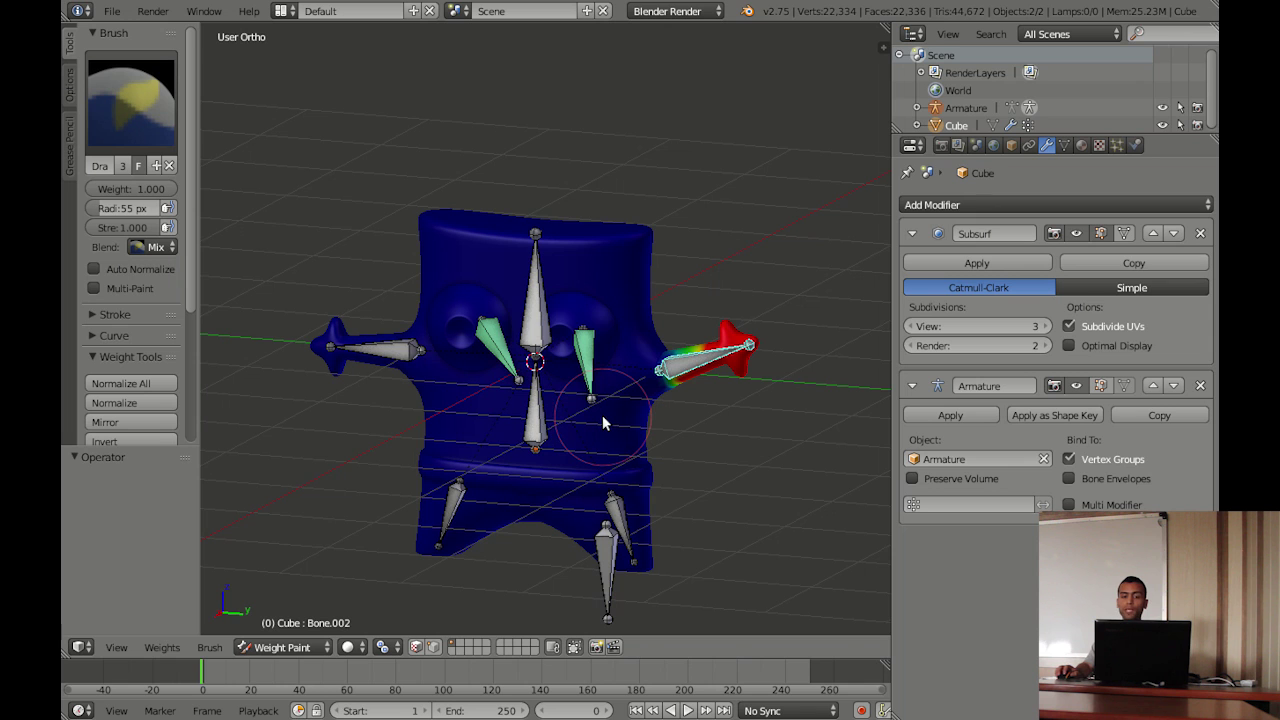
middle_click_drag(603, 417, 617, 403)
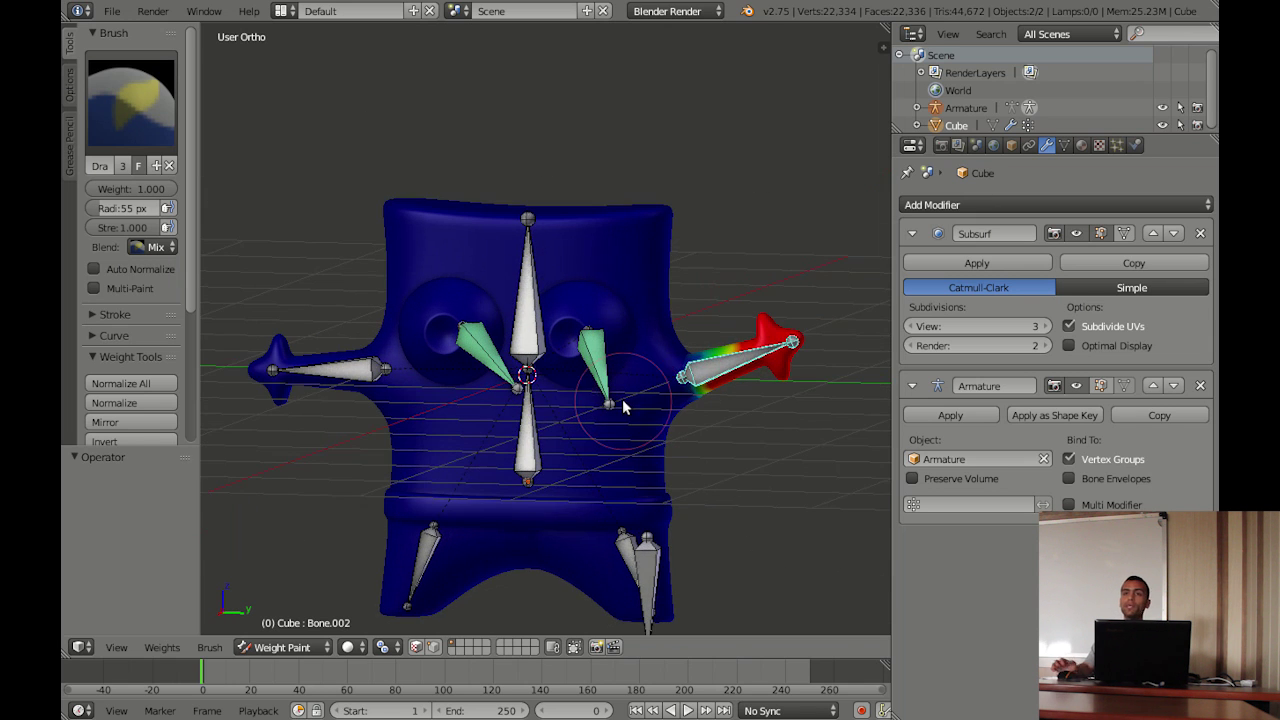
scroll(659, 425, "up", 1)
mouse_move(700, 385)
left_mouse_down()
mouse_move(699, 497)
mouse_move(708, 435)
left_mouse_up()
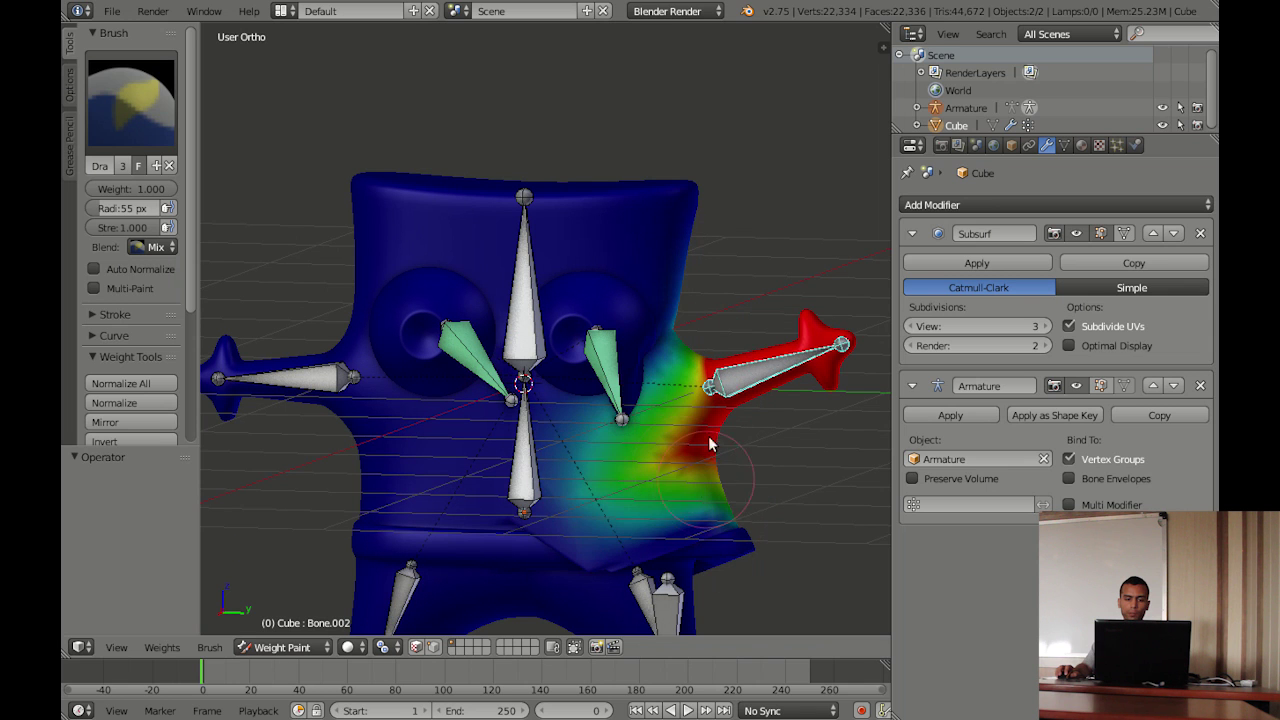
Paint Bone.003's weight up the lower right body, test-rotate it, then reselect Bone.002
right_click(640, 595)
scroll(663, 510, "down", 2)
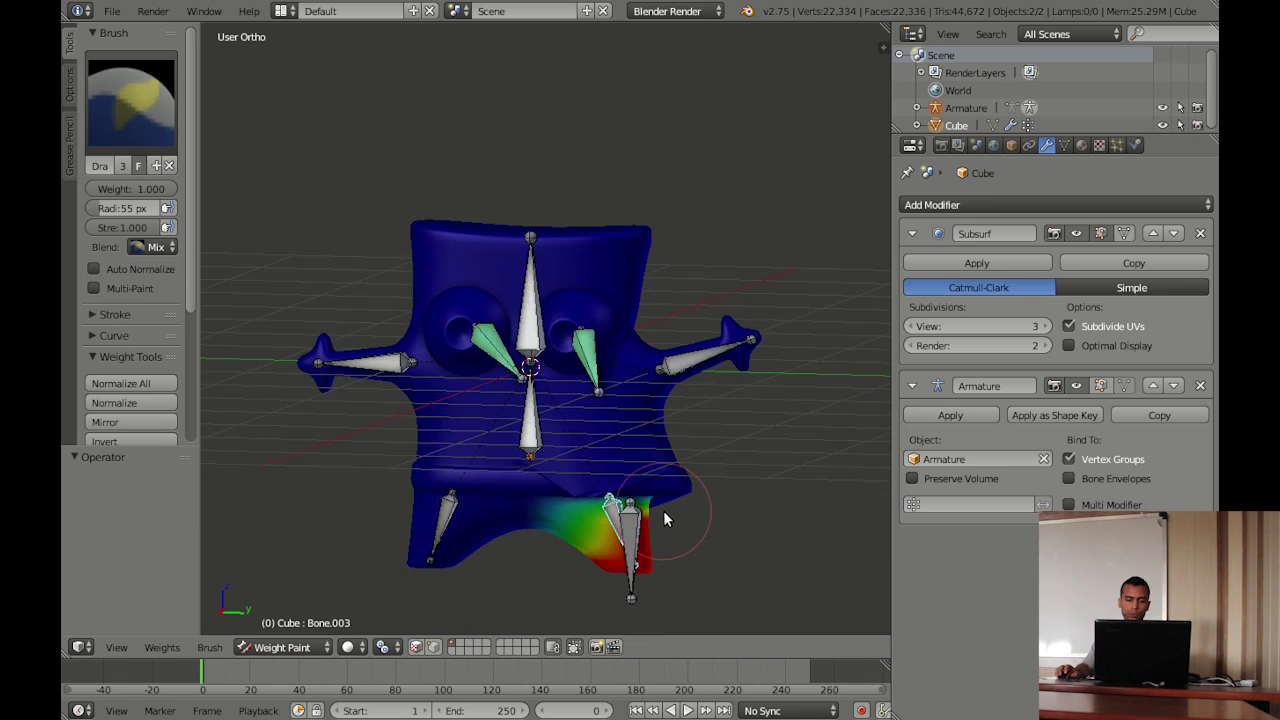
left_click_drag(636, 524, 648, 431)
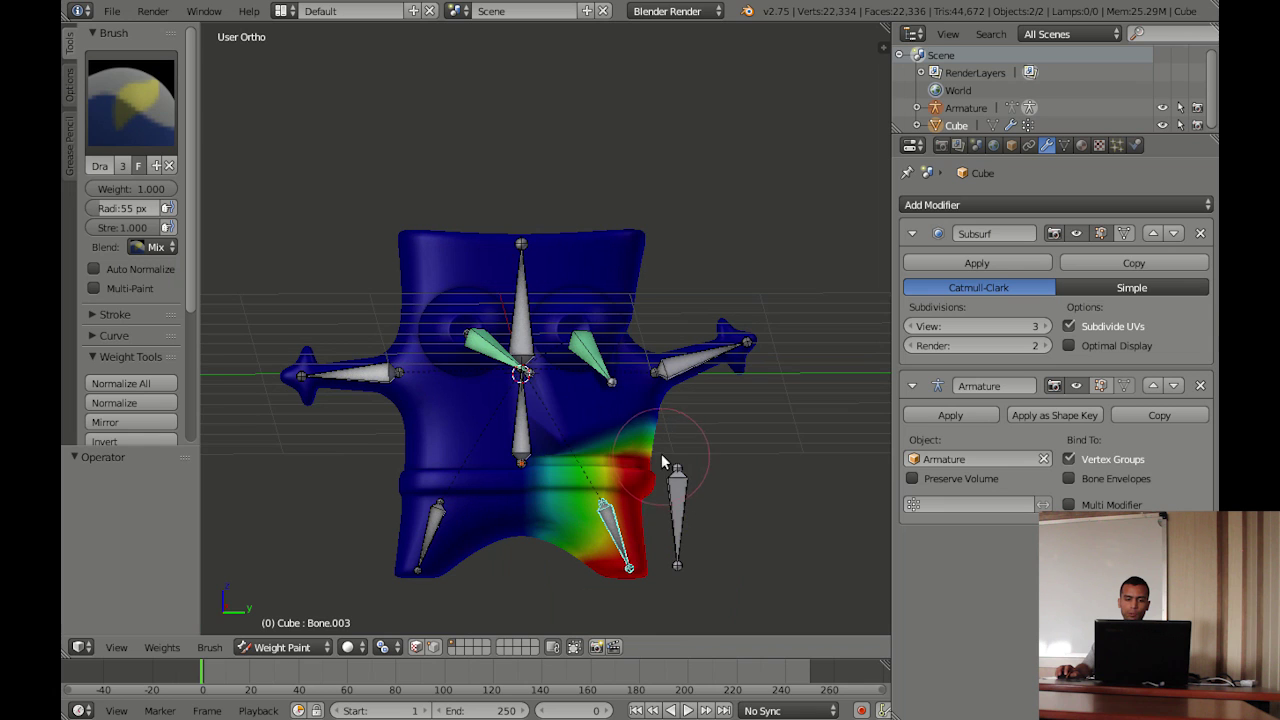
middle_click_drag(611, 451, 604, 459)
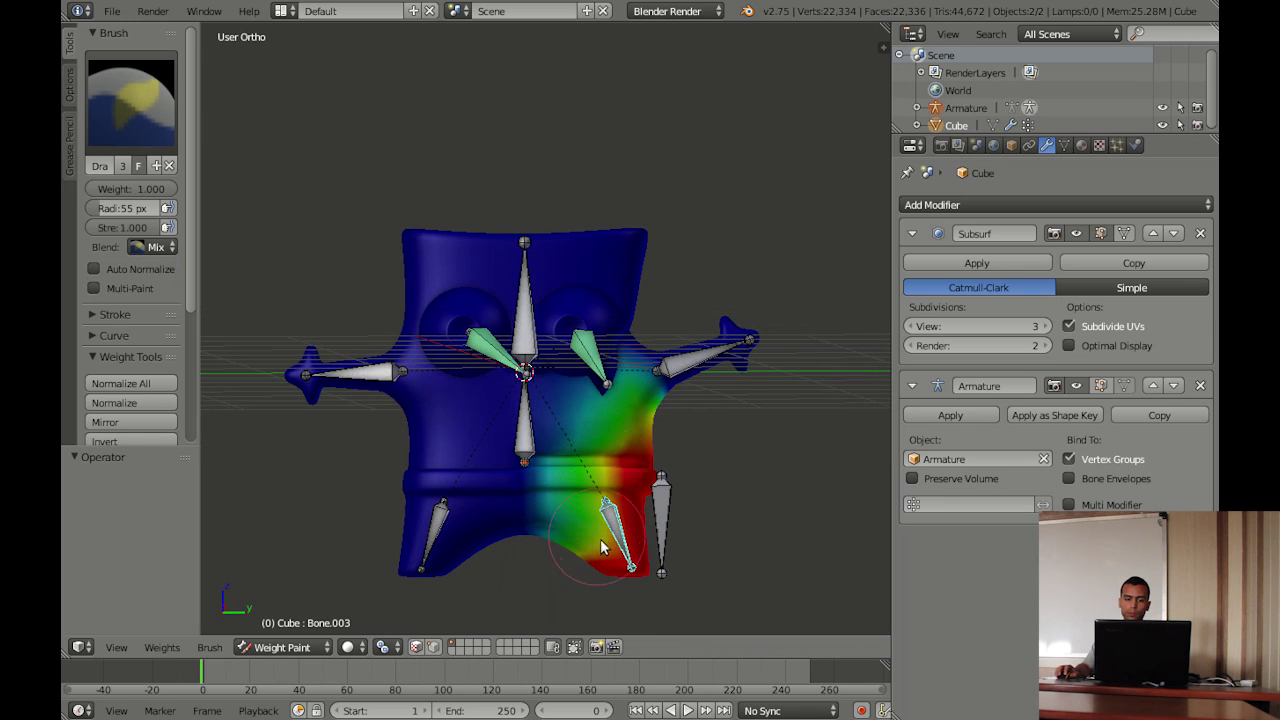
key("r")
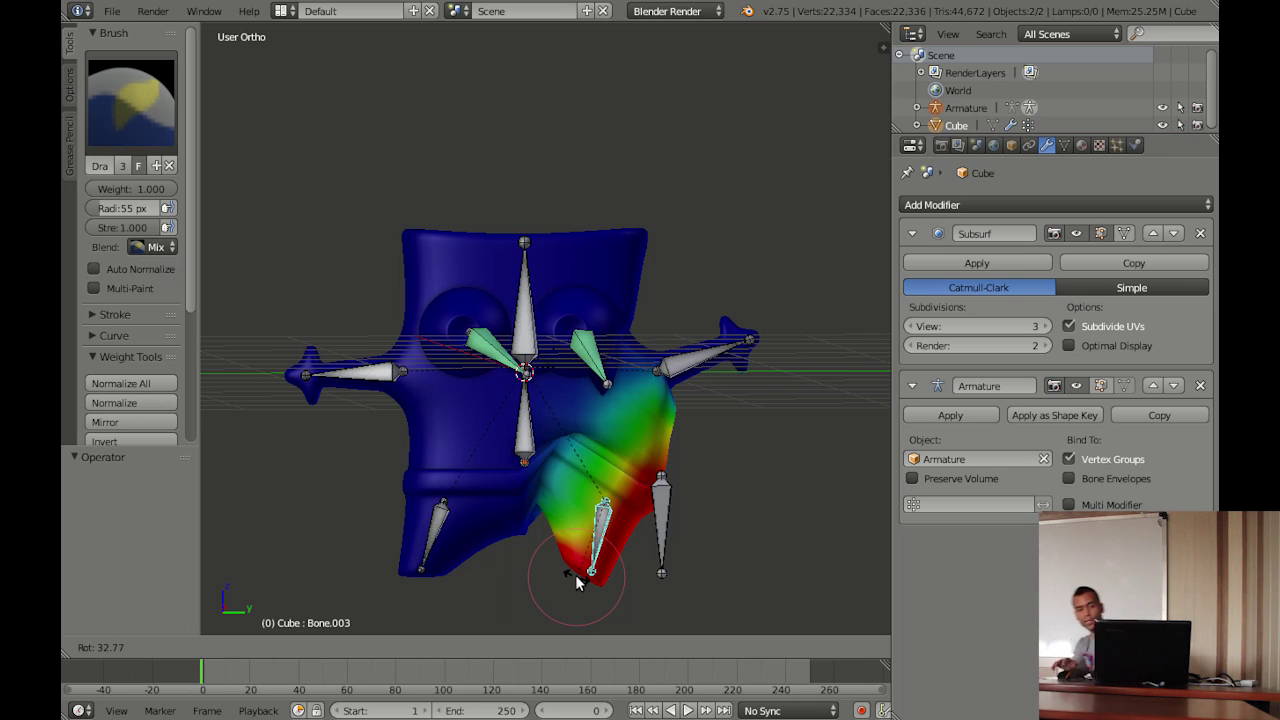
right_click(575, 574)
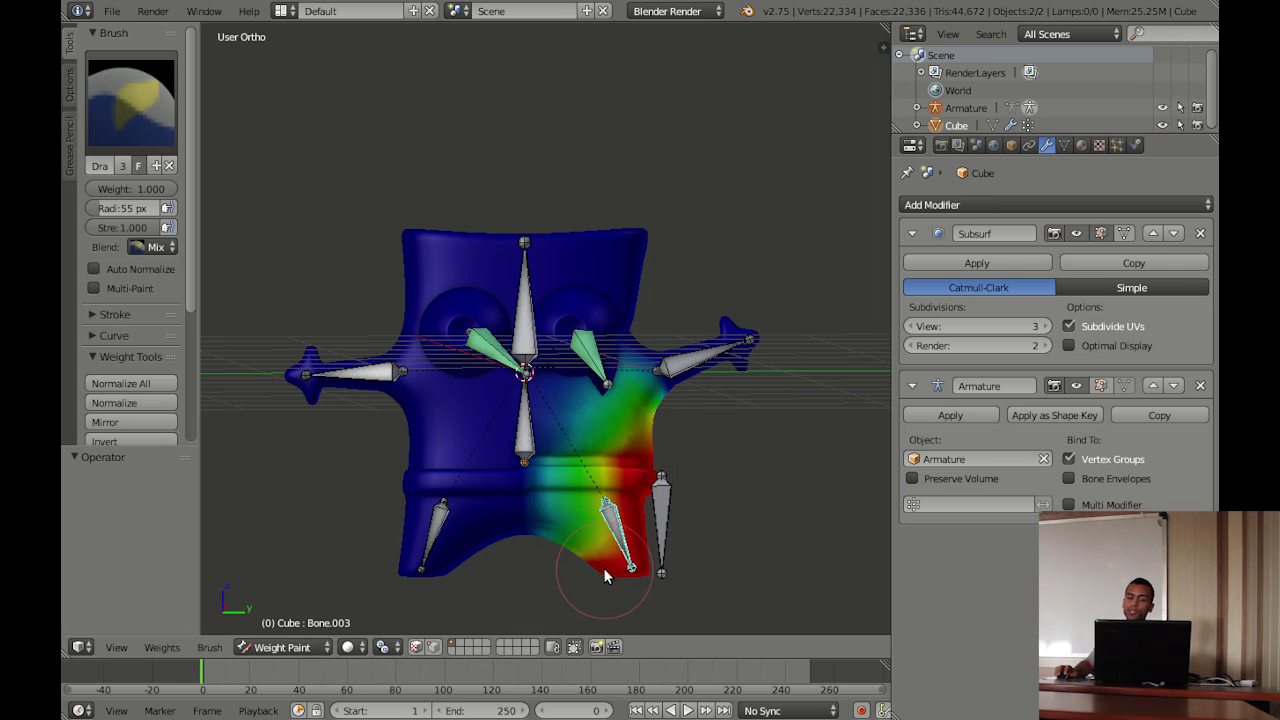
right_click(695, 357, "ctrl")
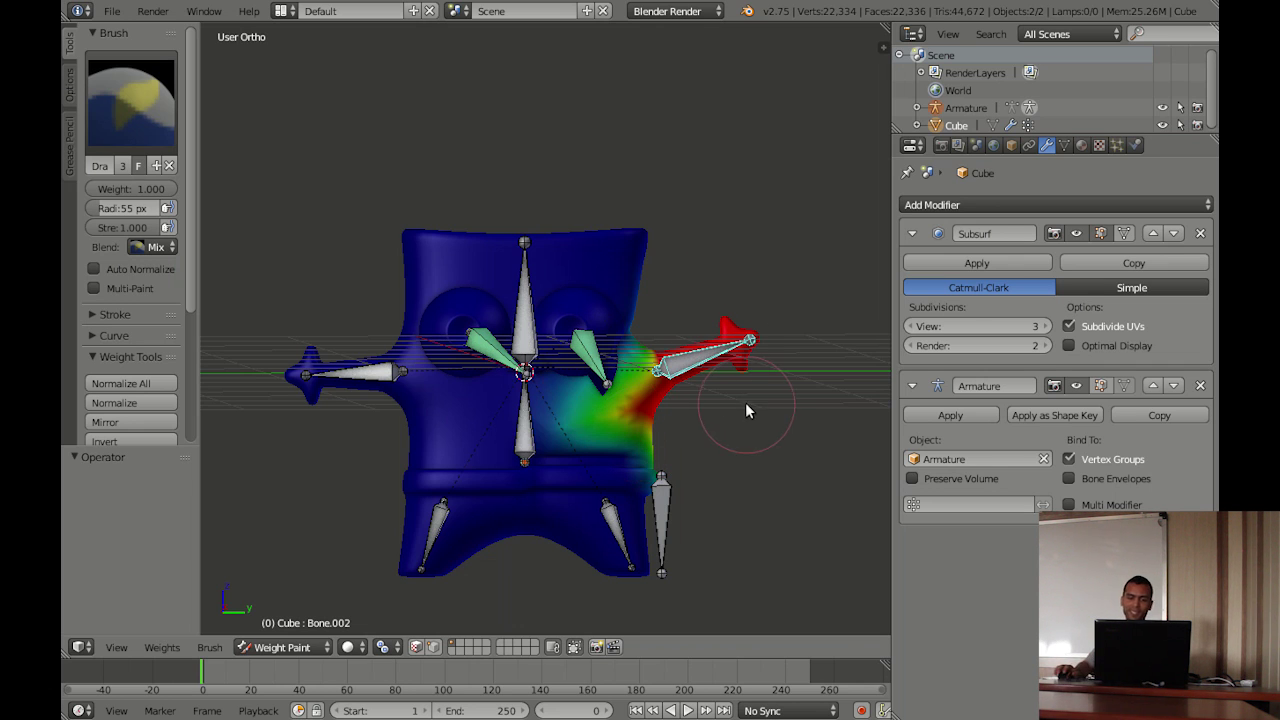
Test-rotate the right arm bone, cancel, and undo to show its weights again
key("r")
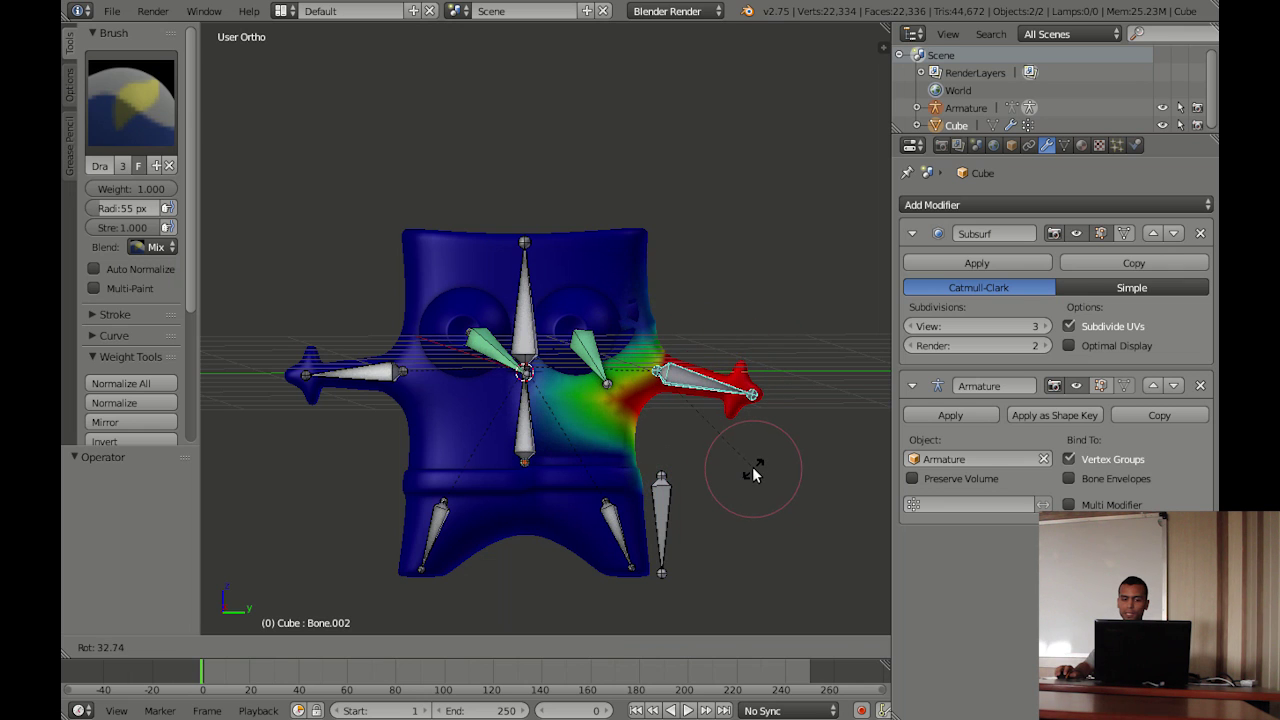
right_click(753, 475)
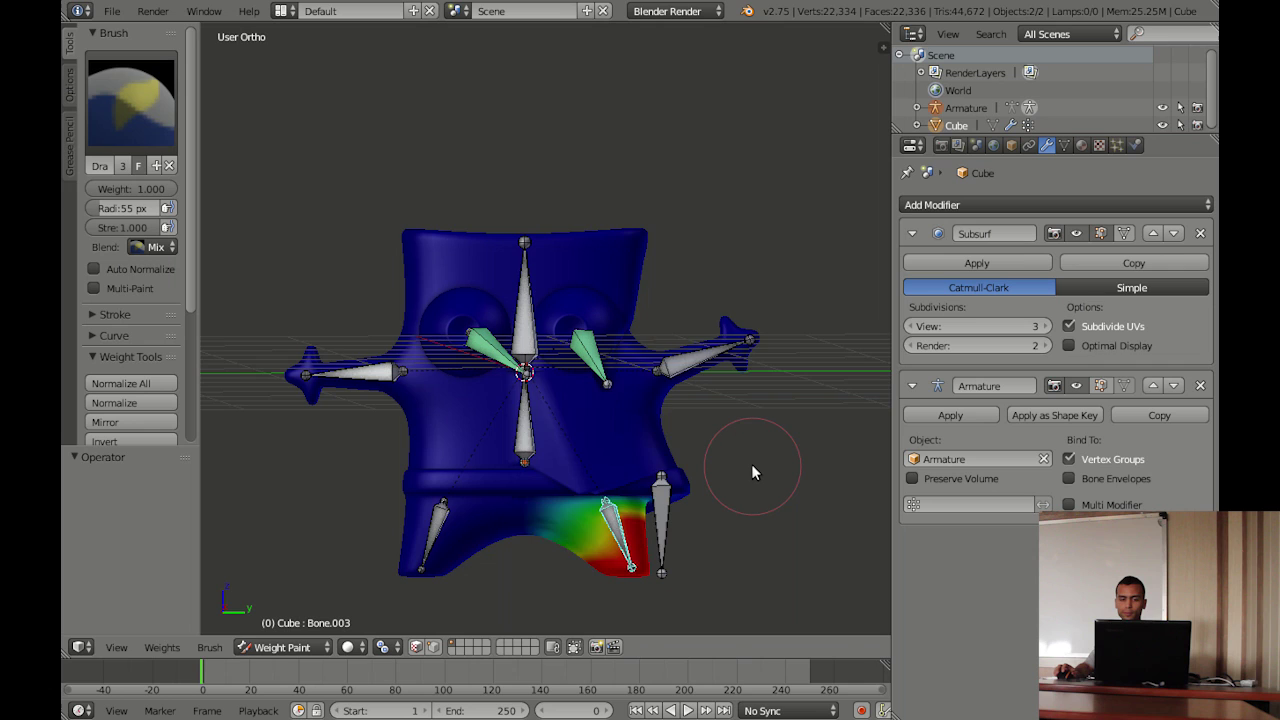
key("ctrl+z")
key("ctrl+z")
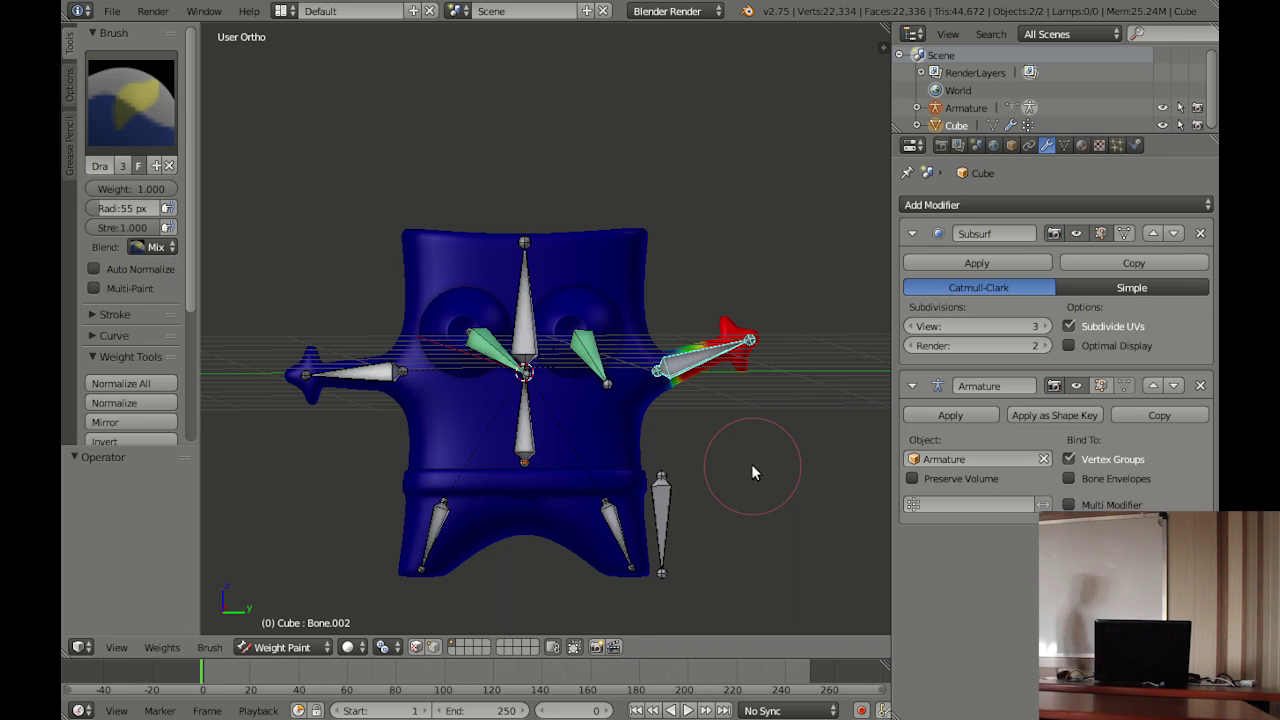
Zoom to the face, select right eye bone Bone.006, and switch the mesh to Edit Mode
scroll(520, 360, "up", 2)
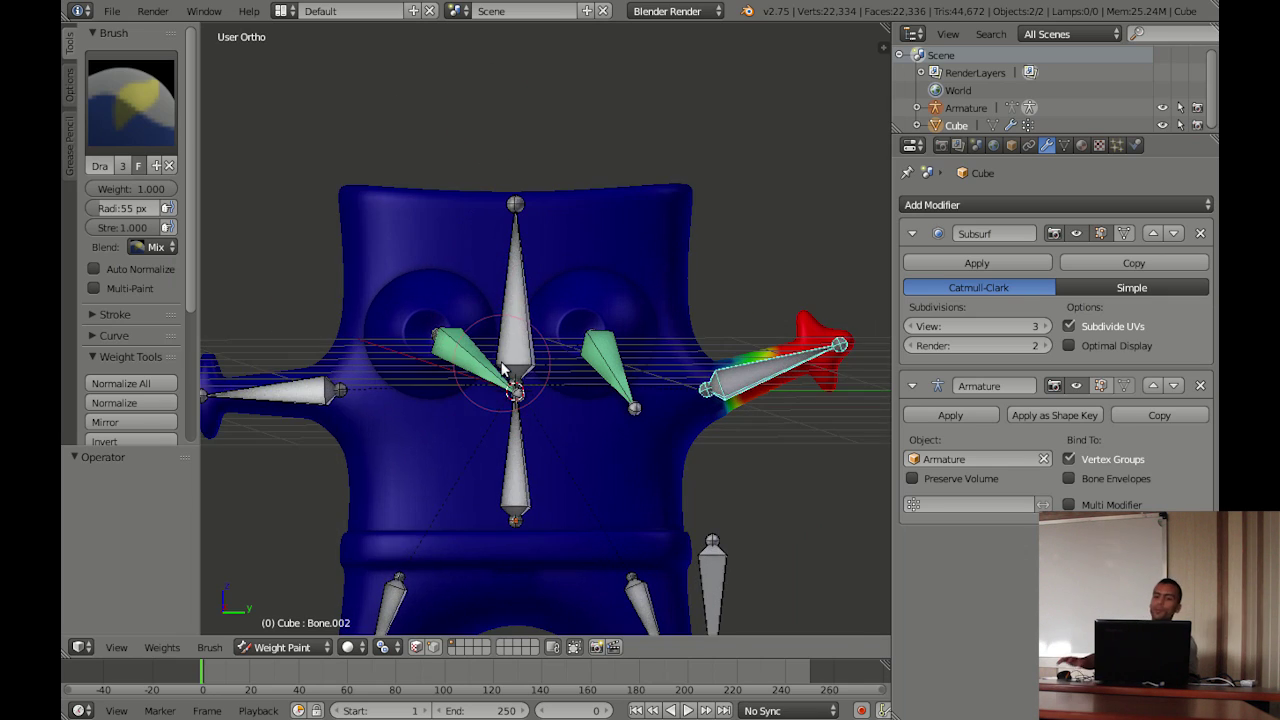
mouse_move(530, 370)
middle_mouse_down()
mouse_move(553, 378)
mouse_move(535, 391)
mouse_move(548, 370)
mouse_move(548, 392)
middle_mouse_up()
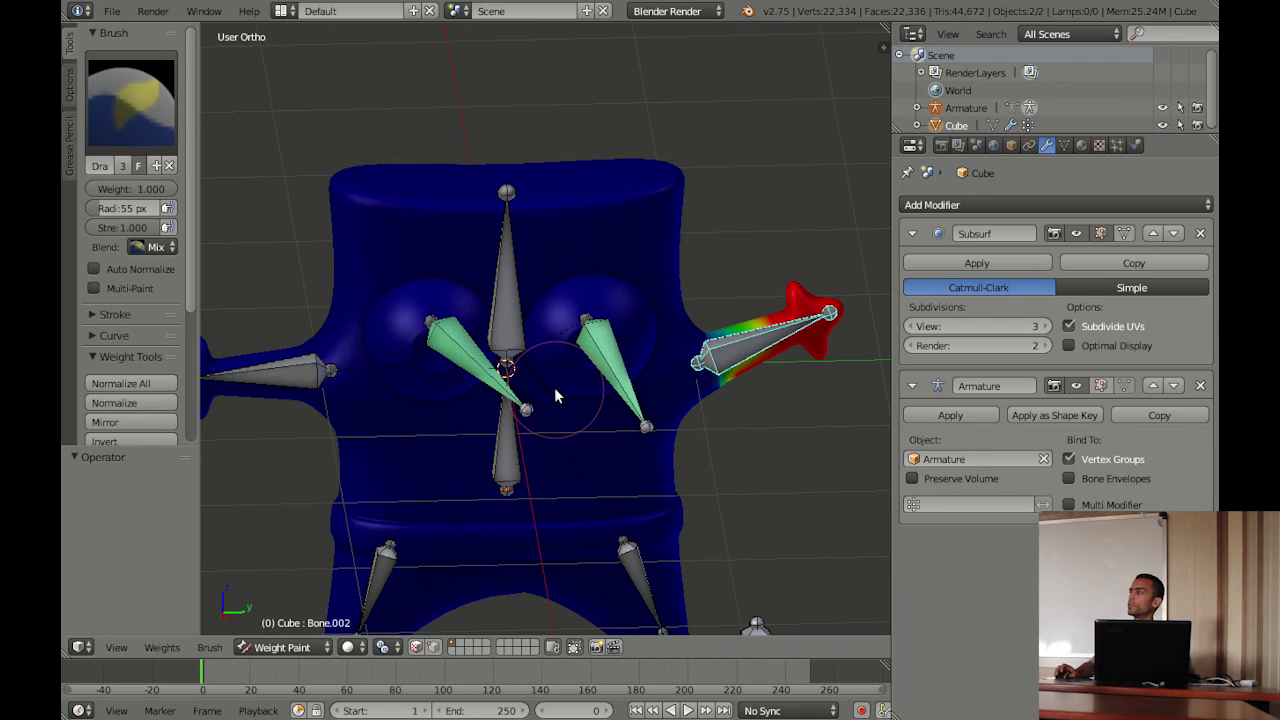
middle_click_drag(627, 407, 608, 391)
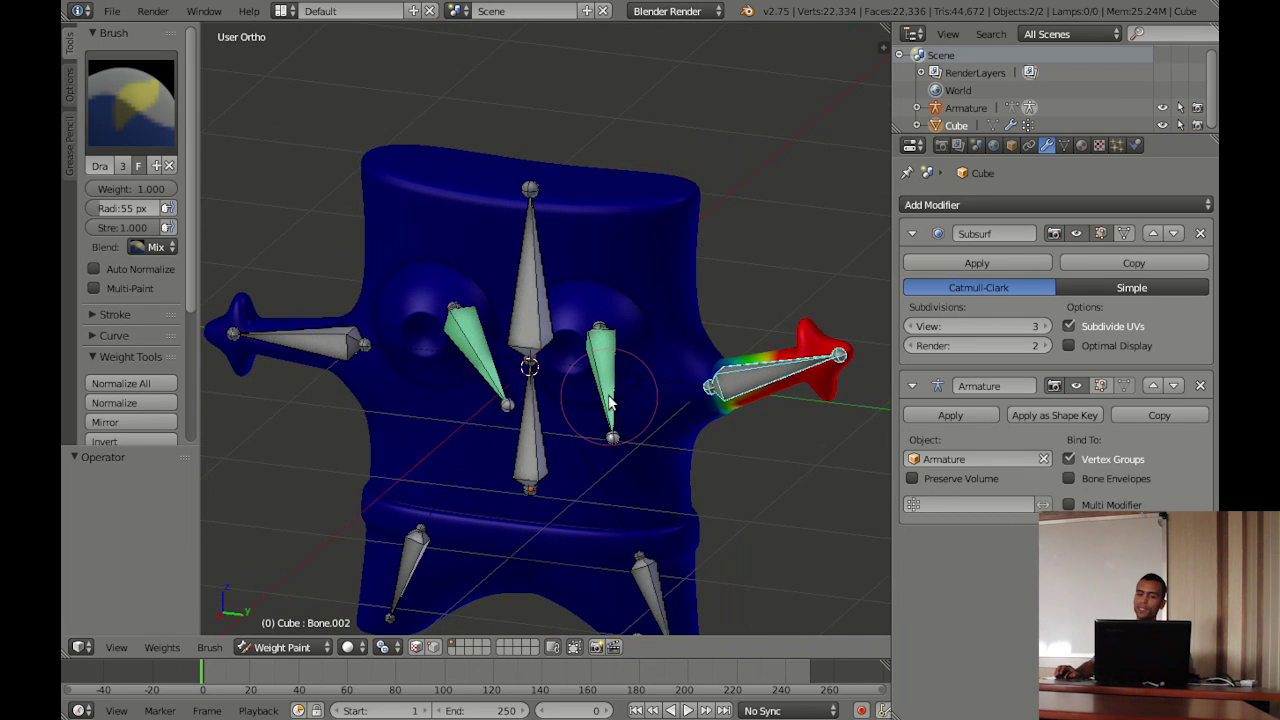
right_click(605, 385)
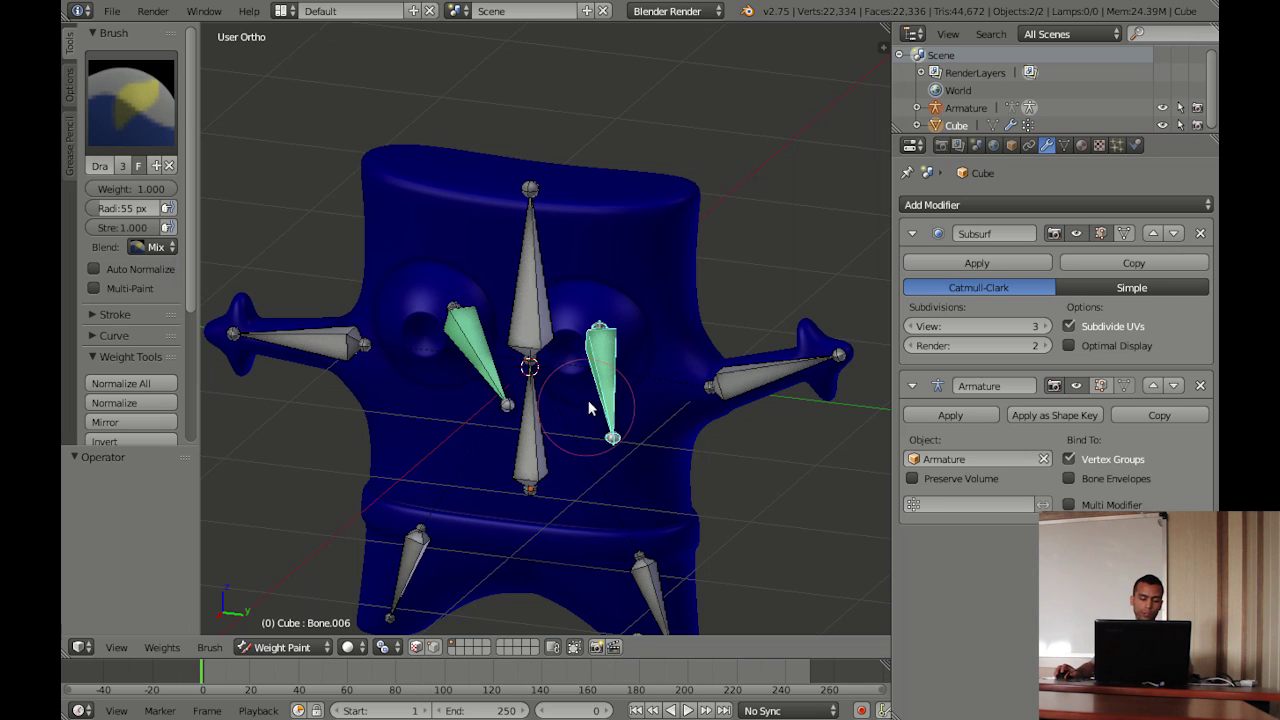
left_click(313, 648)
left_click(298, 606)
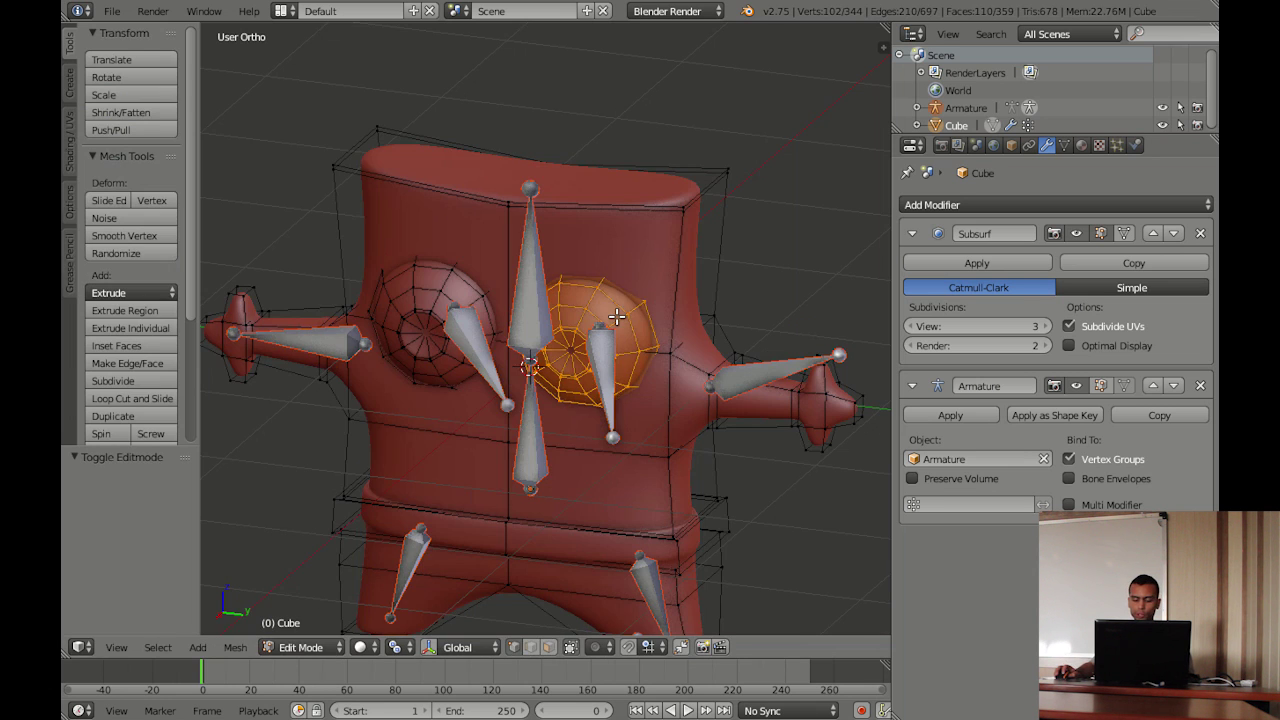
middle_click_drag(662, 302, 643, 300)
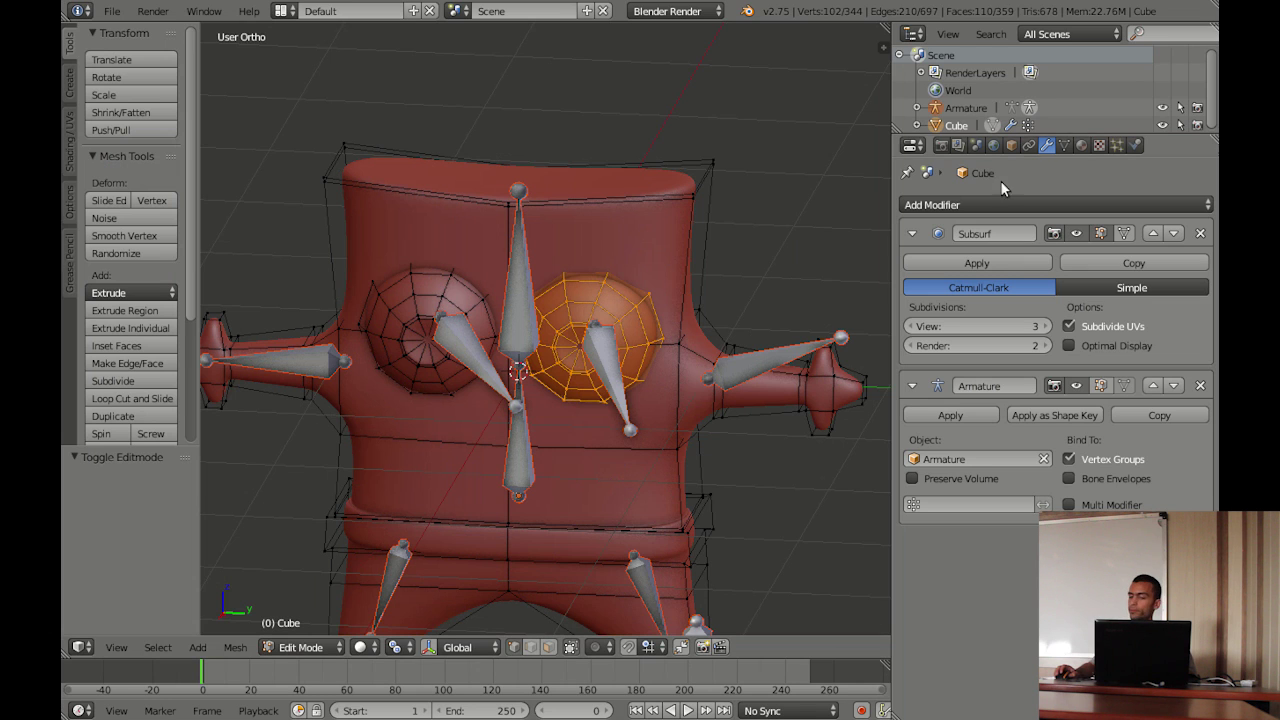
Add a new vertex group in Object Data properties and rename it Bone.006
left_click(1064, 145)
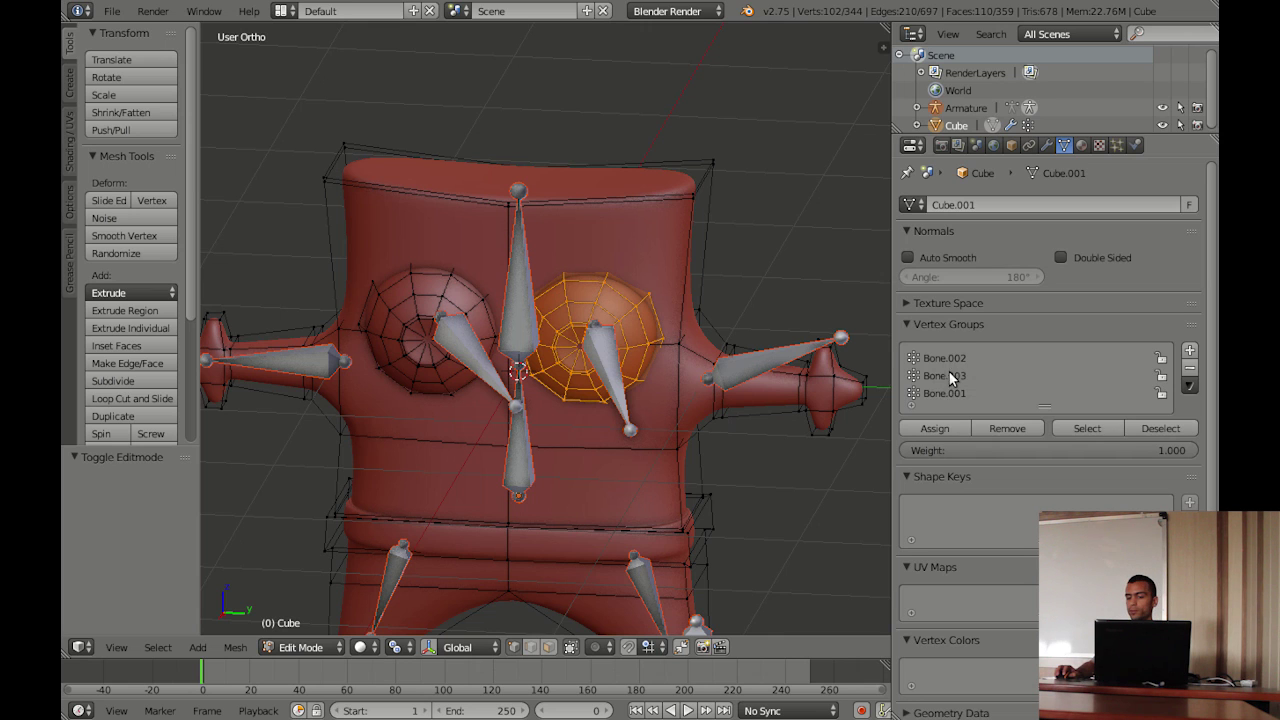
left_click(1189, 351)
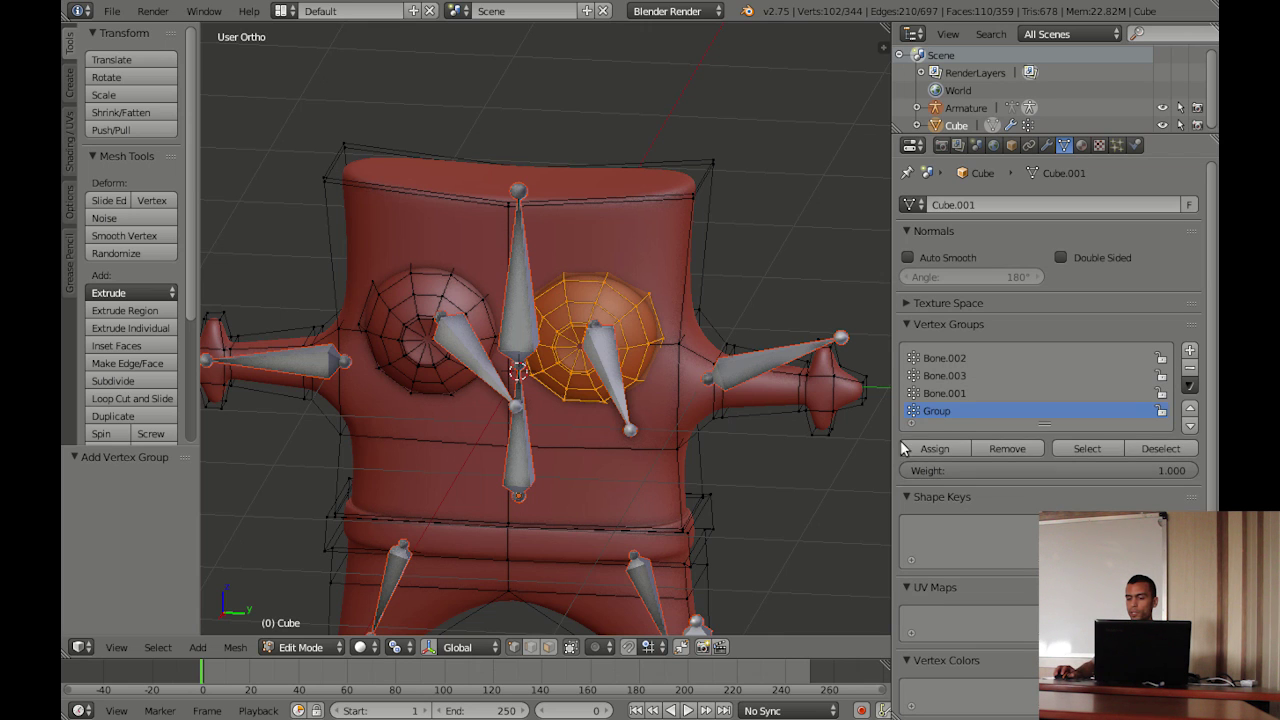
double_click(944, 416)
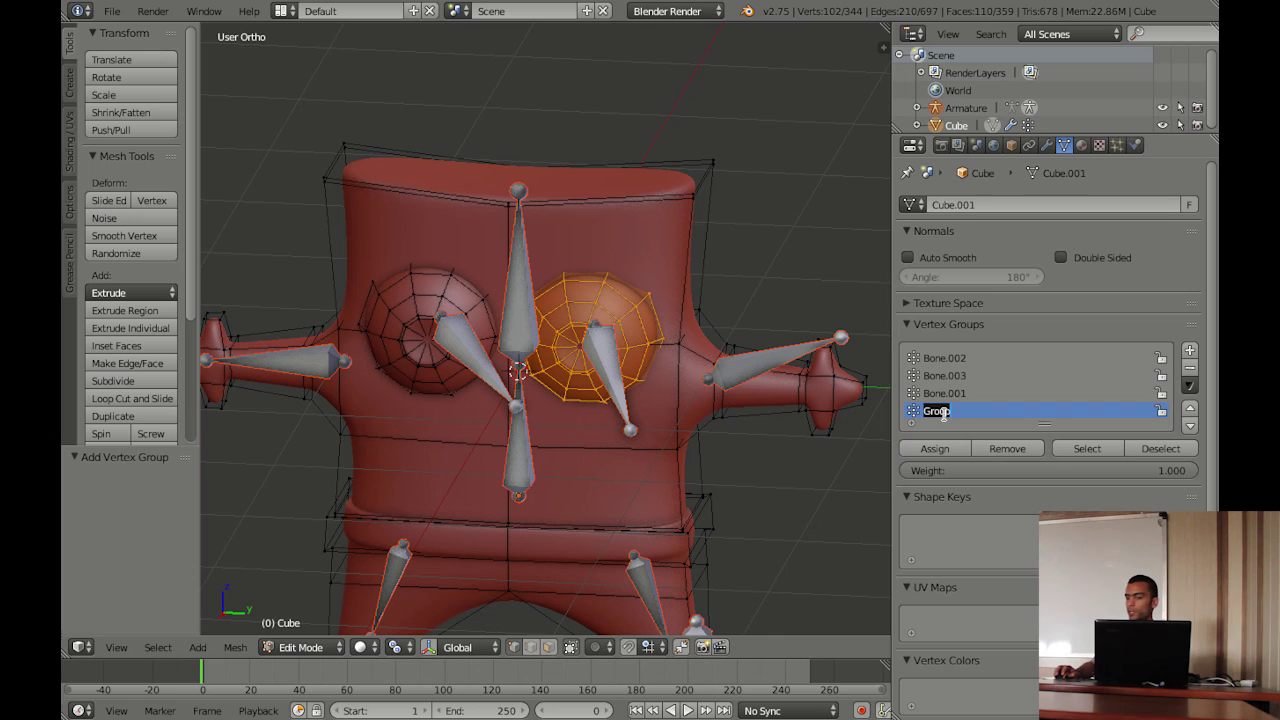
type("Bone.006")
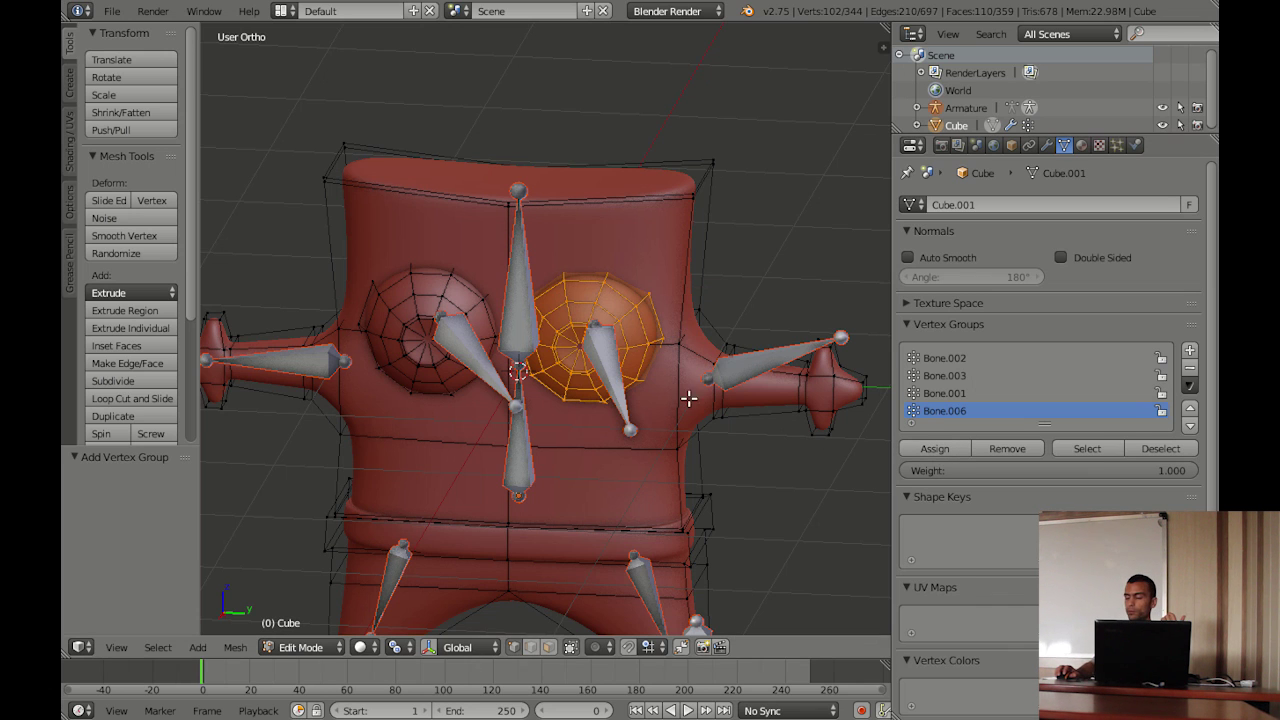
Switch to Weight Paint mode and test-move the lower extra bone, cancelling the move
left_click(300, 647)
left_click(322, 568)
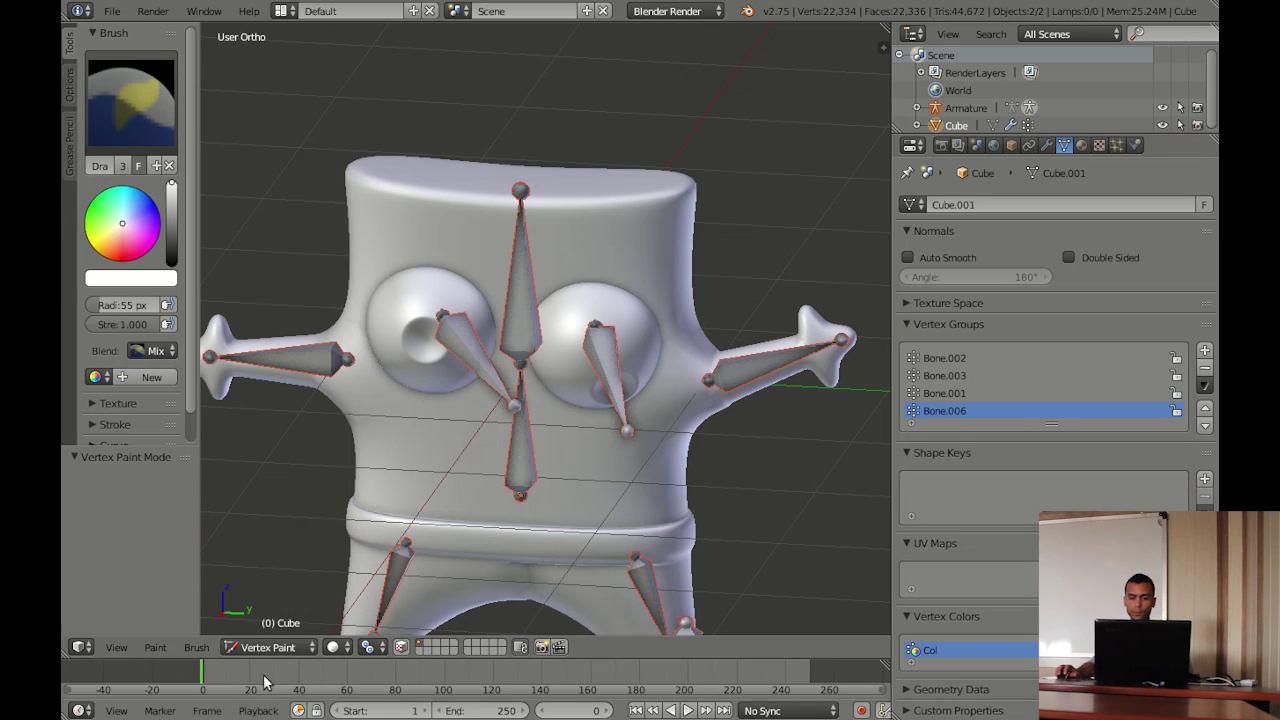
left_click(281, 648)
left_click(292, 558)
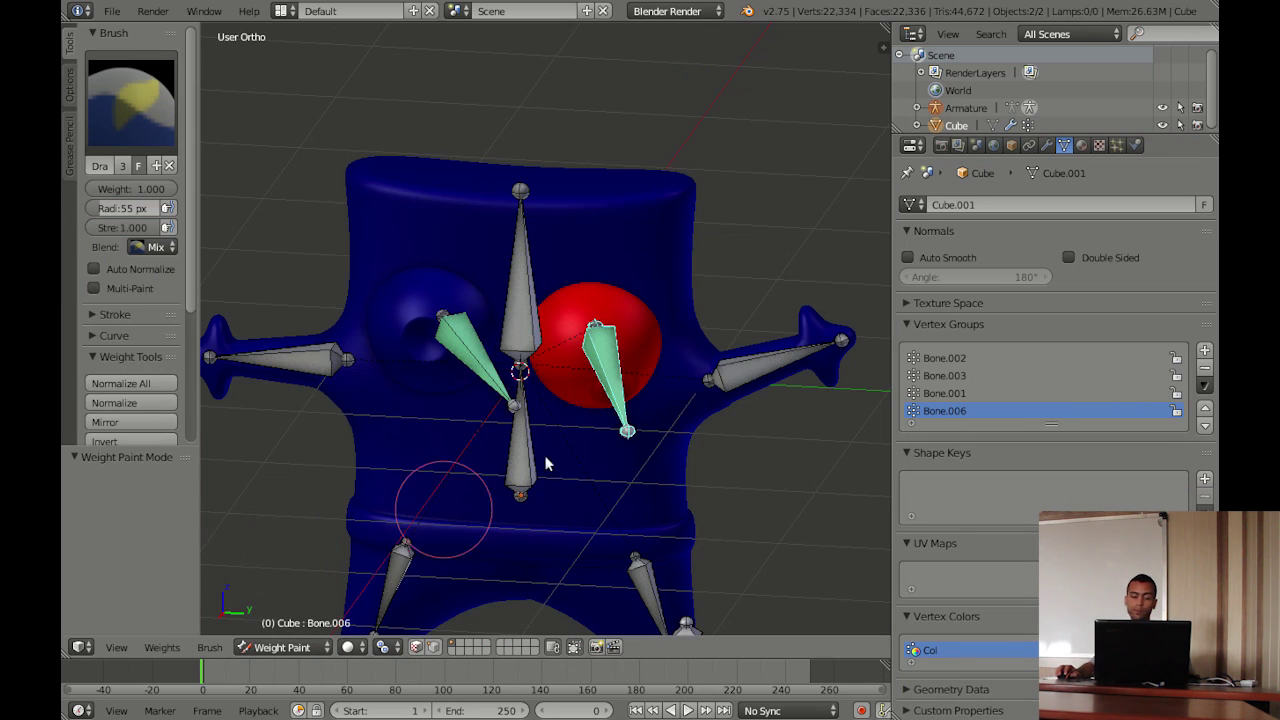
mouse_move(614, 386)
middle_mouse_down()
mouse_move(605, 365)
mouse_move(600, 540)
middle_mouse_up()
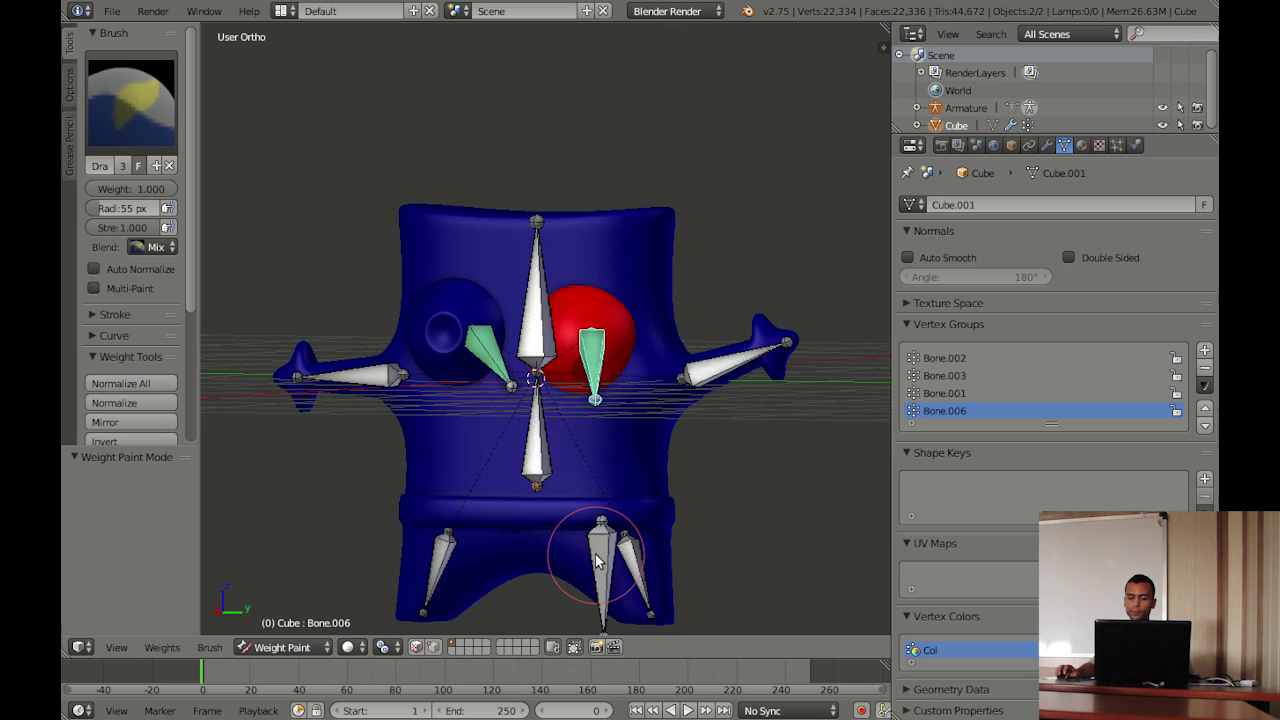
right_click(595, 560)
key("g")
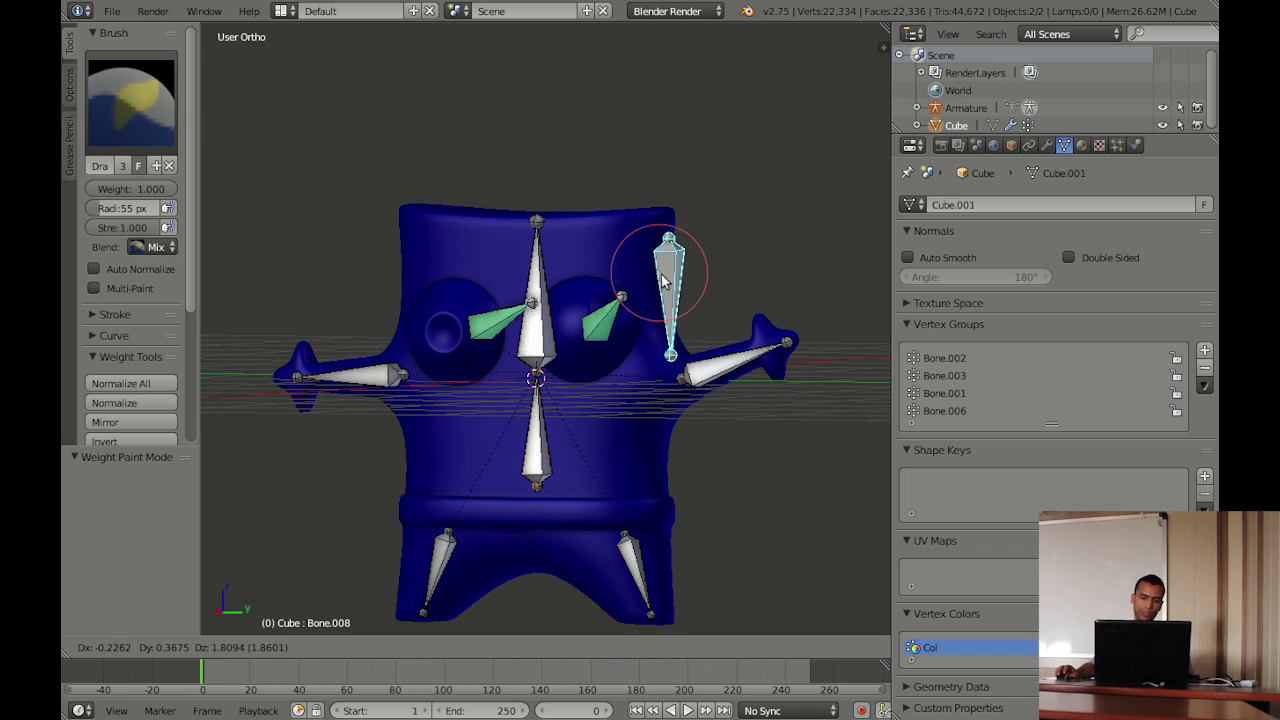
right_click(676, 362)
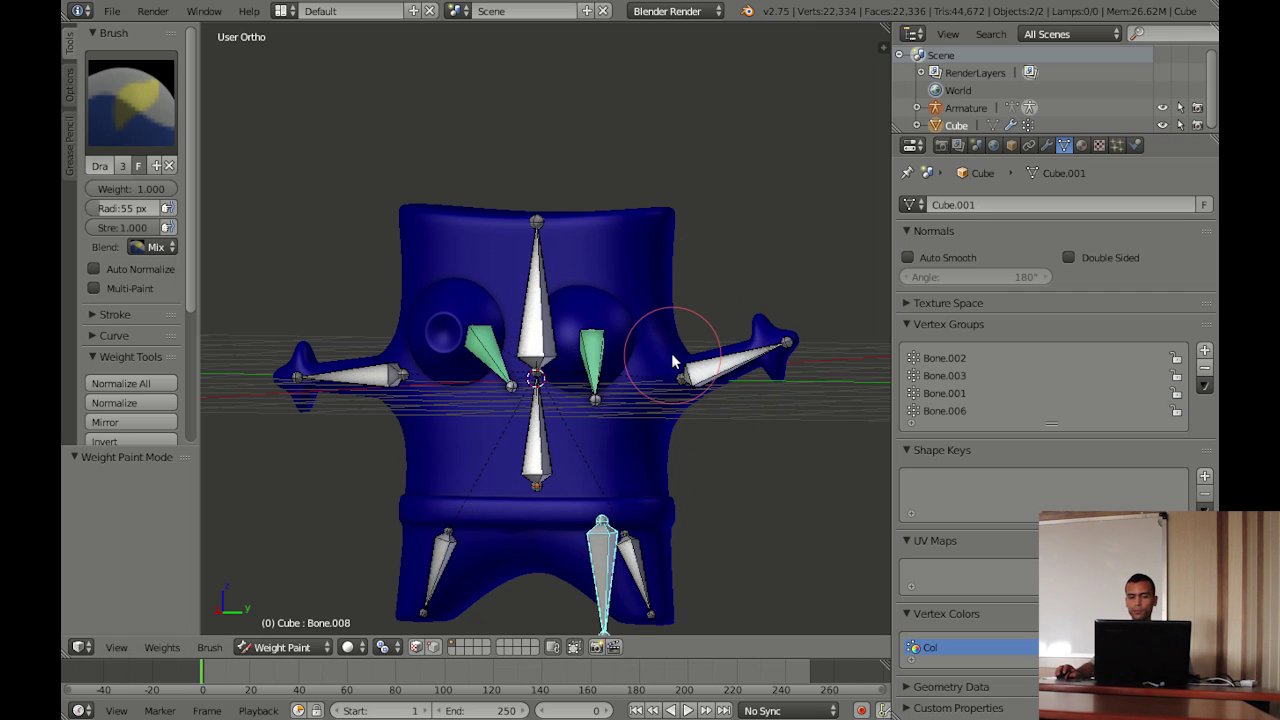
Select the left eye bone, add a vertex group named Bone.007, and return to Edit Mode
right_click(488, 348)
left_click(1204, 351)
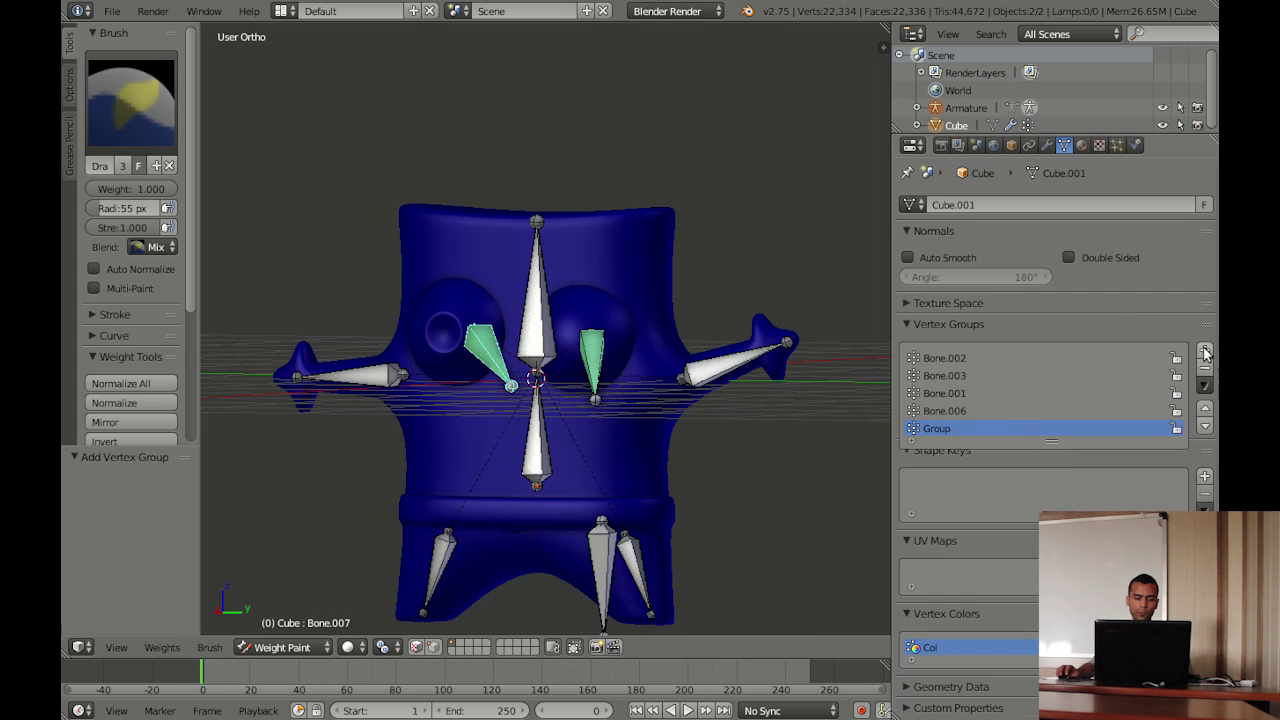
type("Bon")
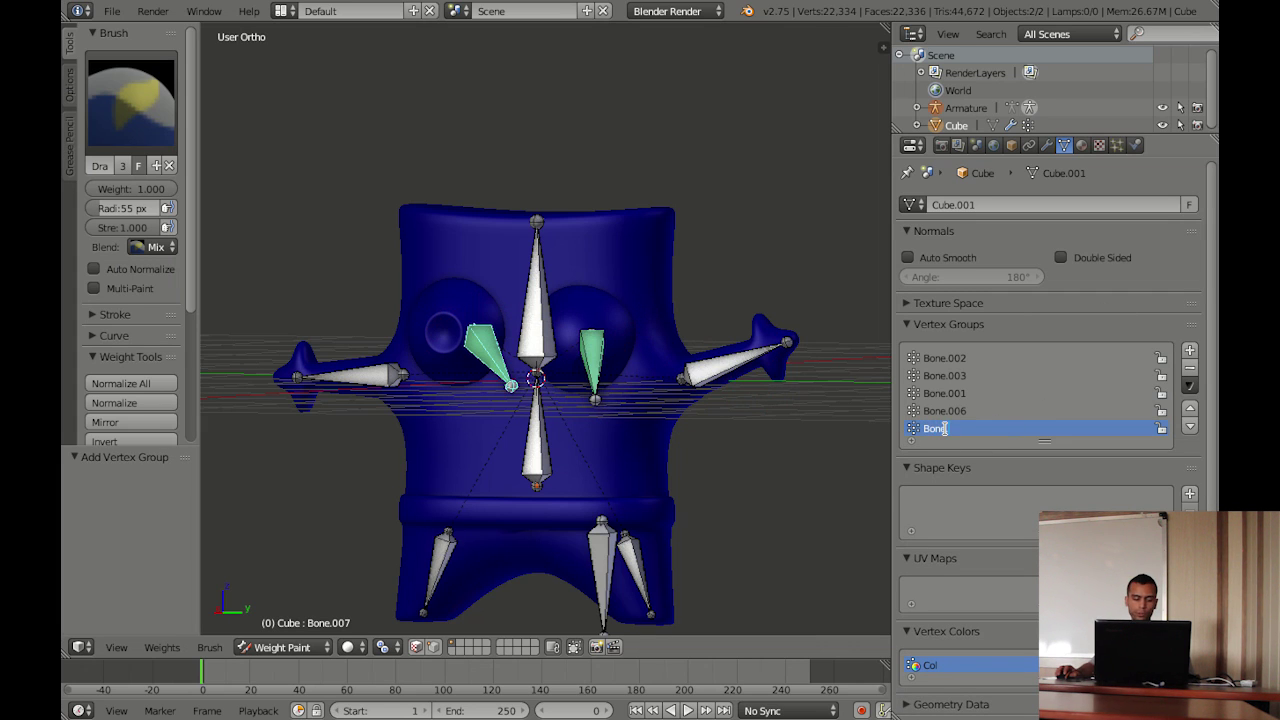
key("Return")
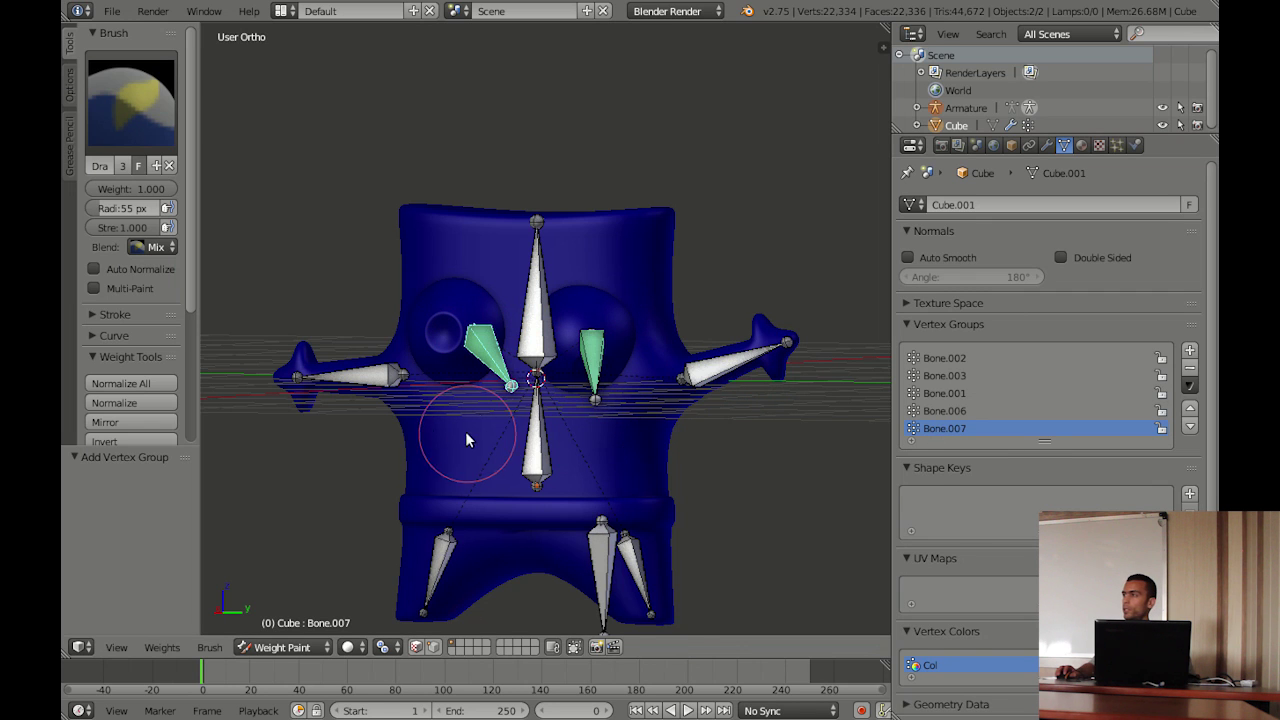
key("Tab")
Deselect all, then select the linked vertices of the left eyeball only
key("a")
key("a")
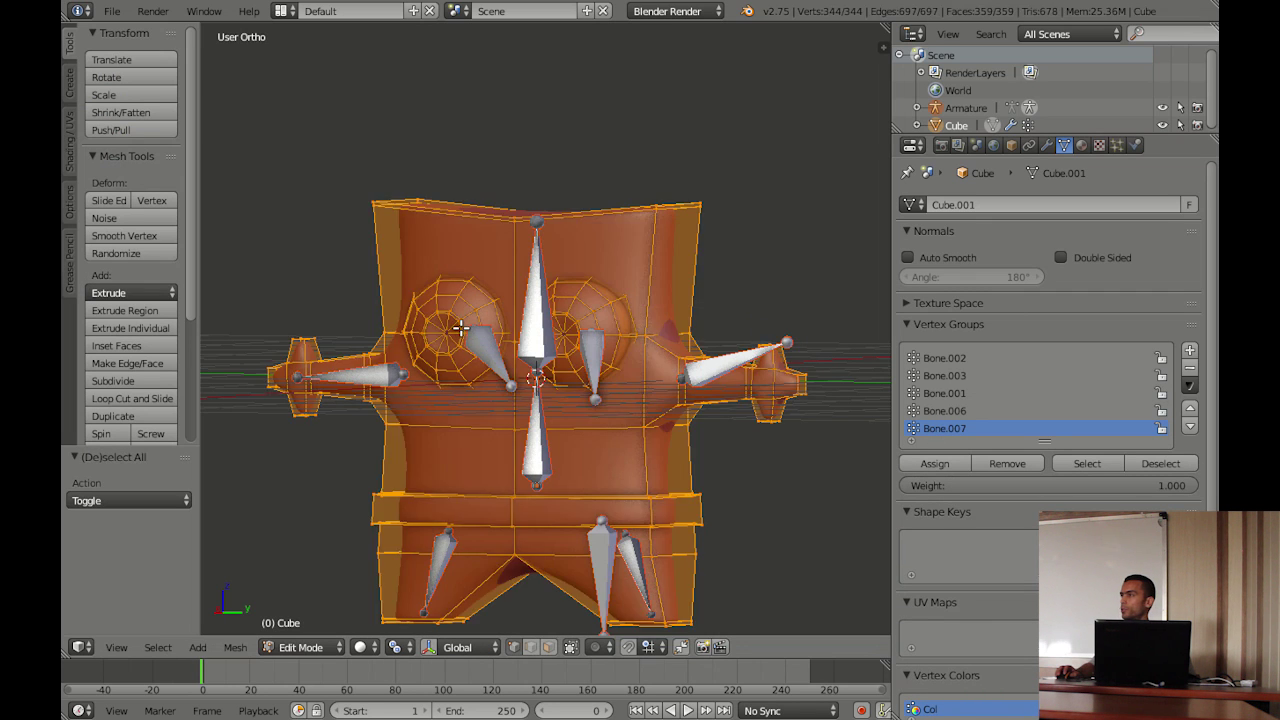
key("a")
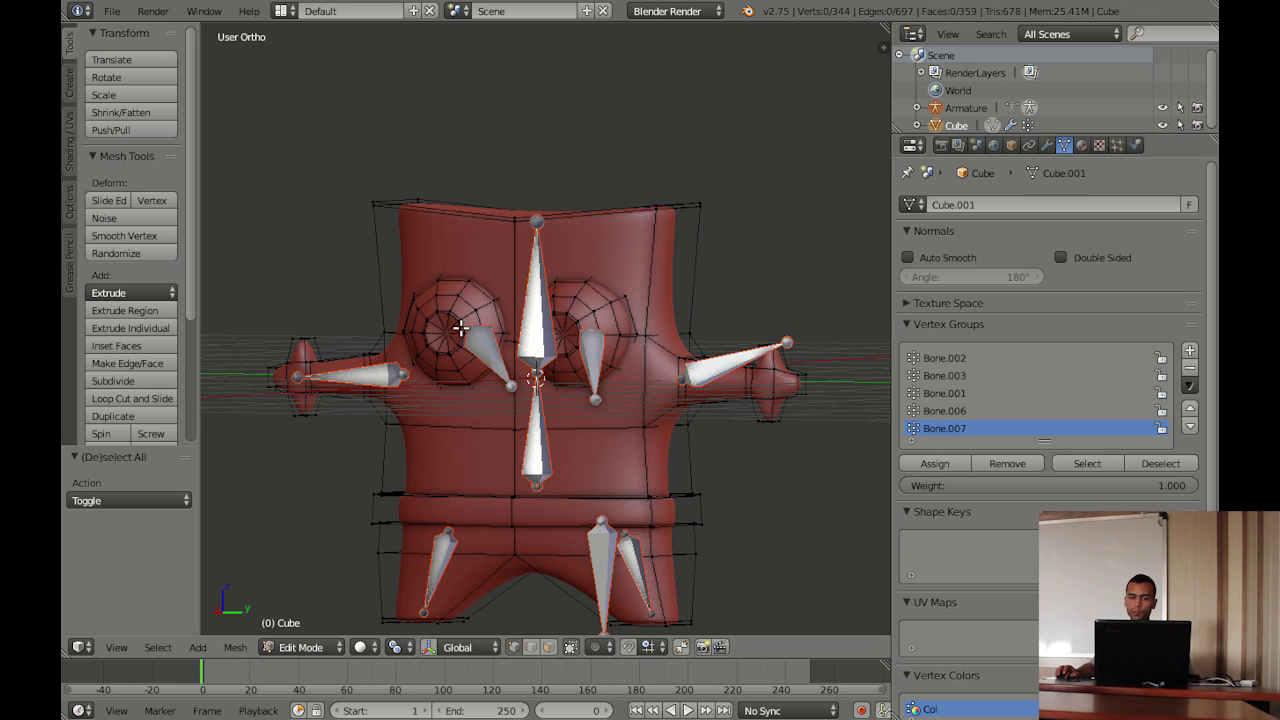
middle_click_drag(458, 326, 467, 321)
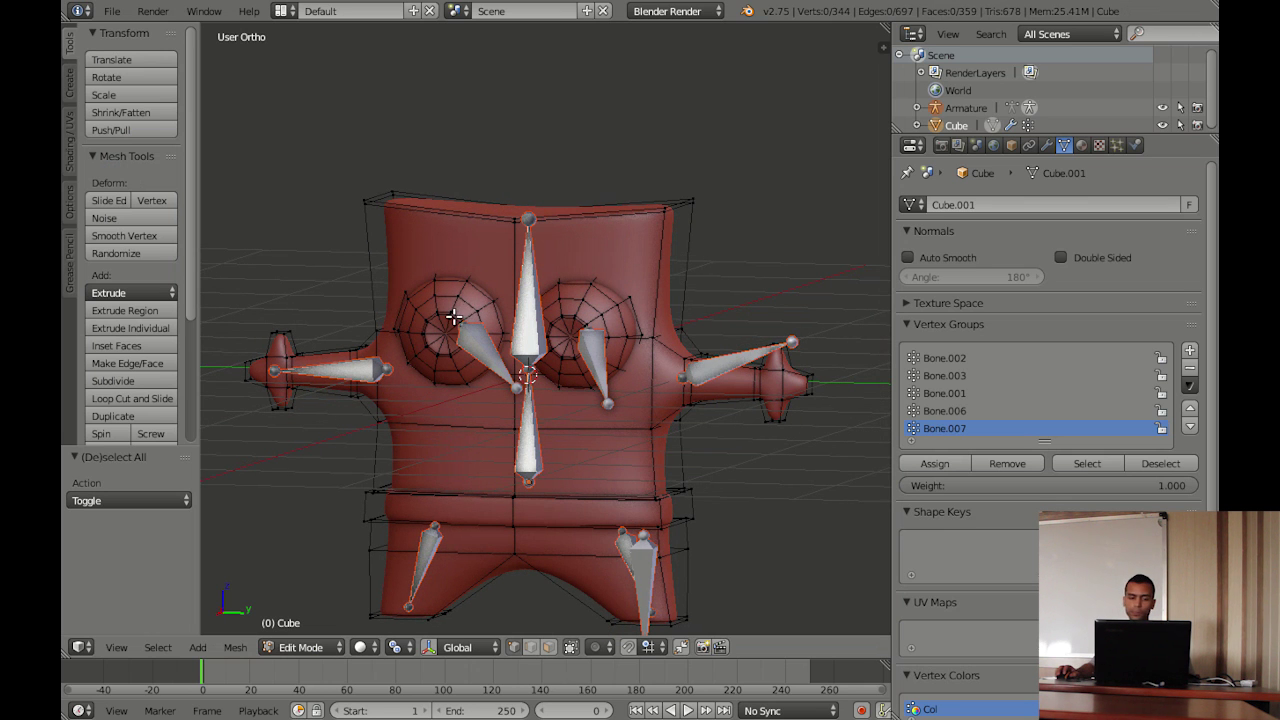
key("l")
middle_click_drag(463, 371, 543, 380)
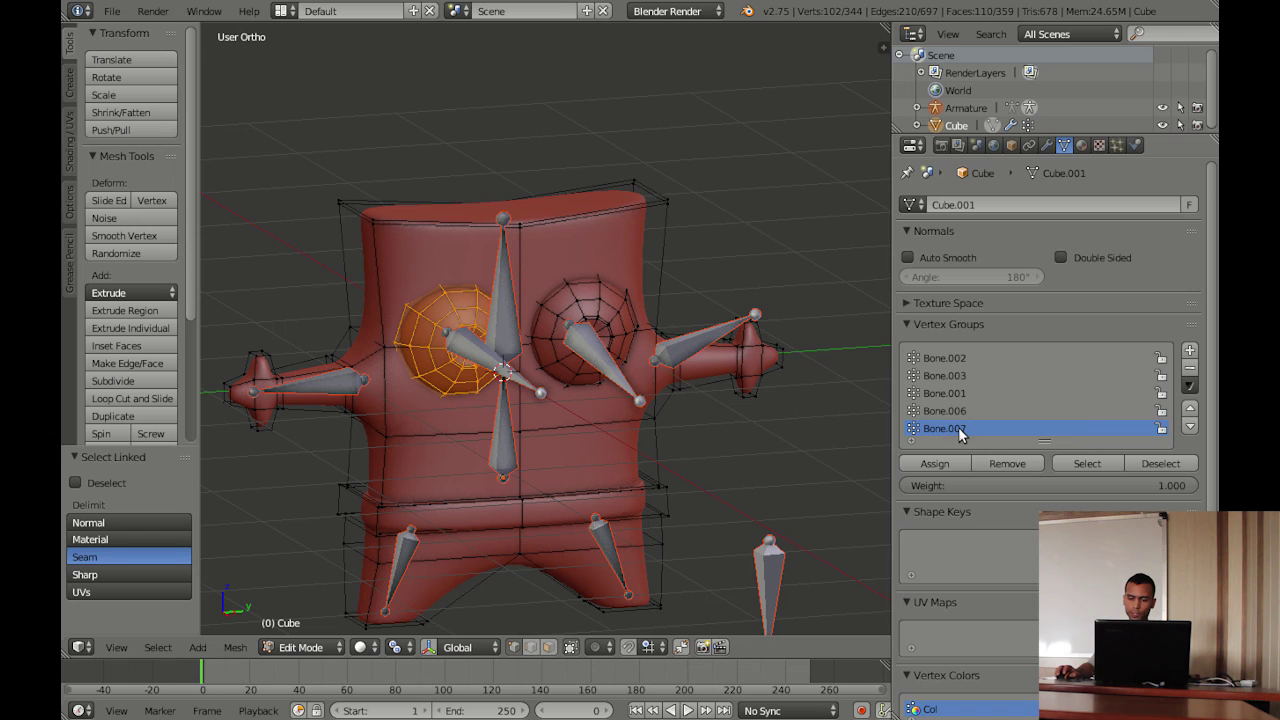
type("B")
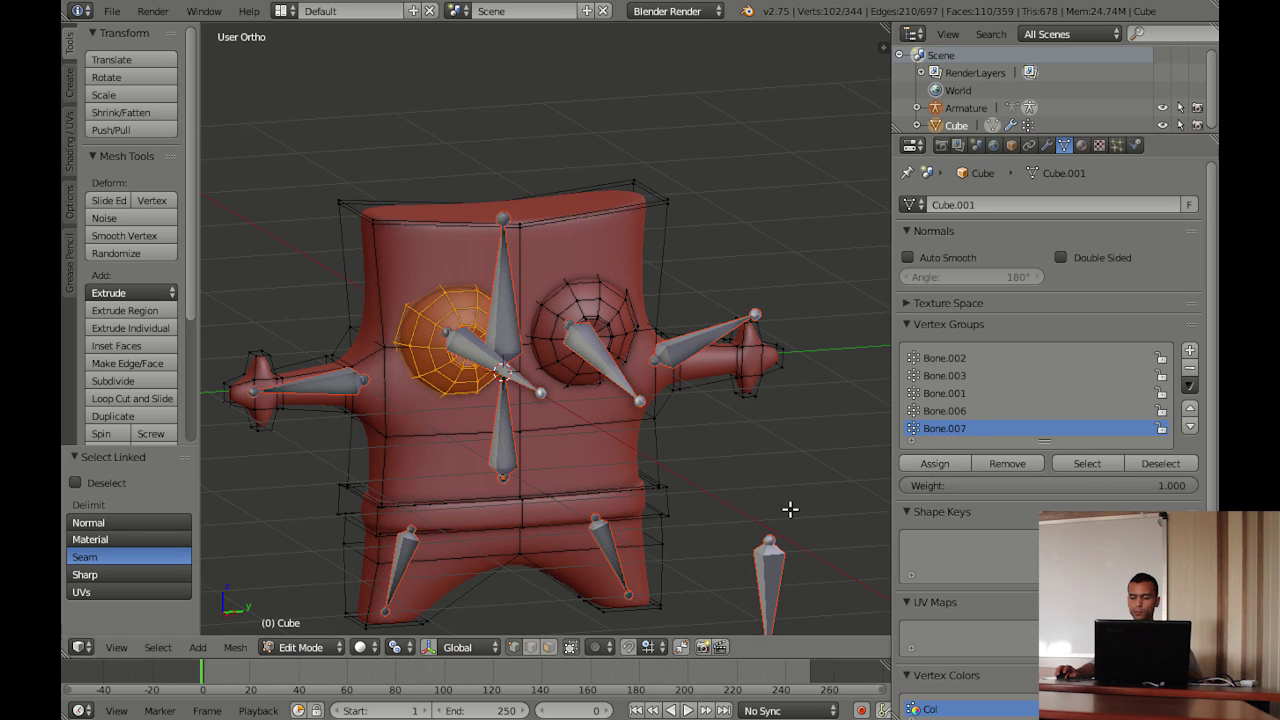
left_click(322, 648)
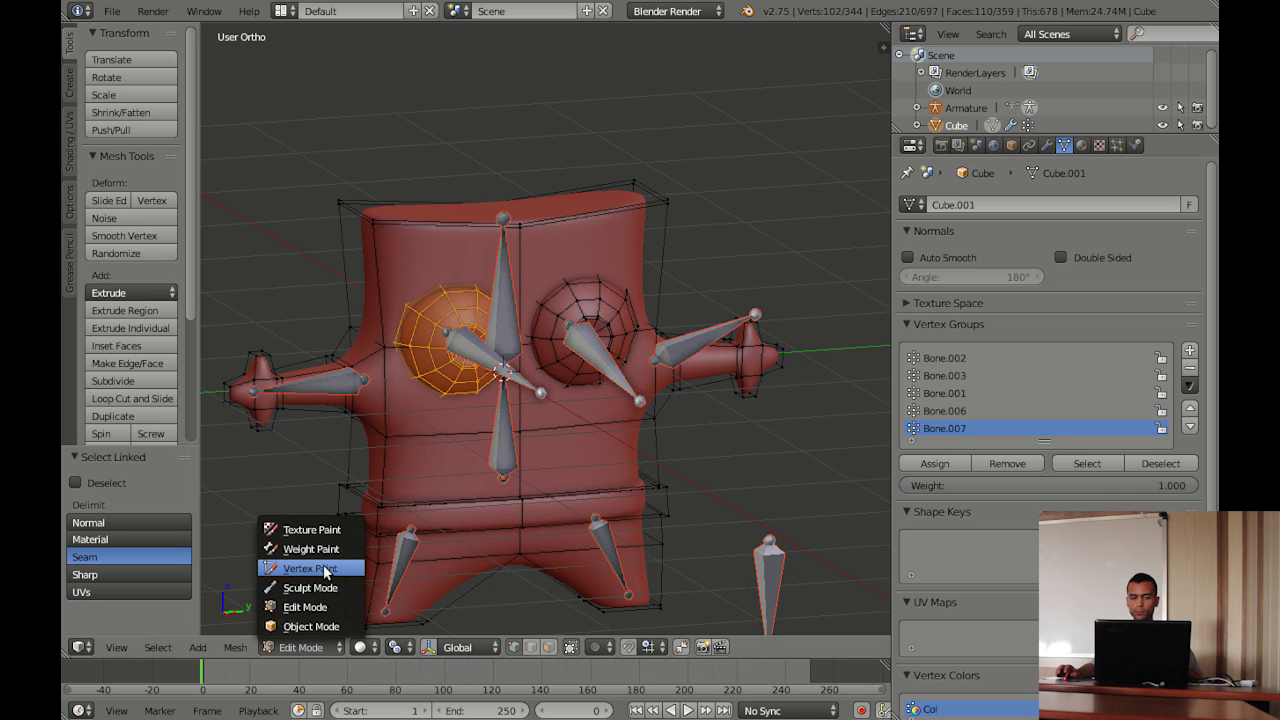
In Weight Paint mode, select the extra bone by the leg and move it into the torso
left_click(310, 549)
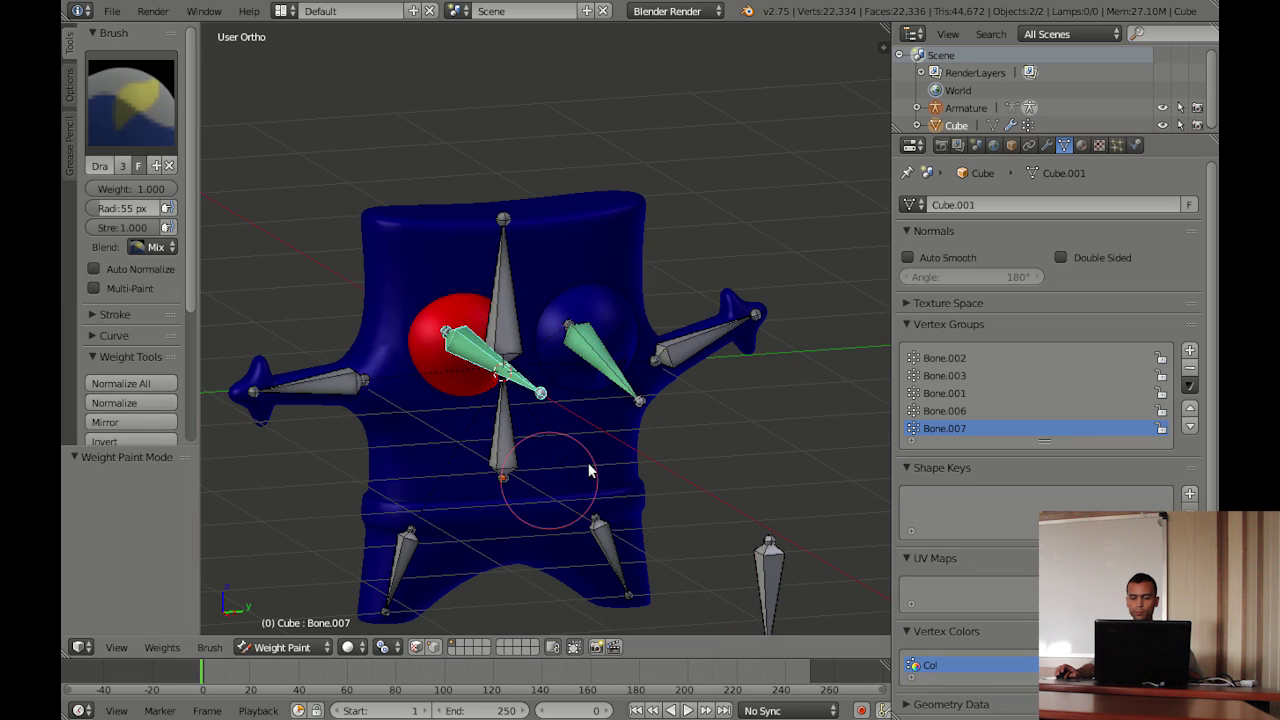
middle_click_drag(661, 464, 600, 414)
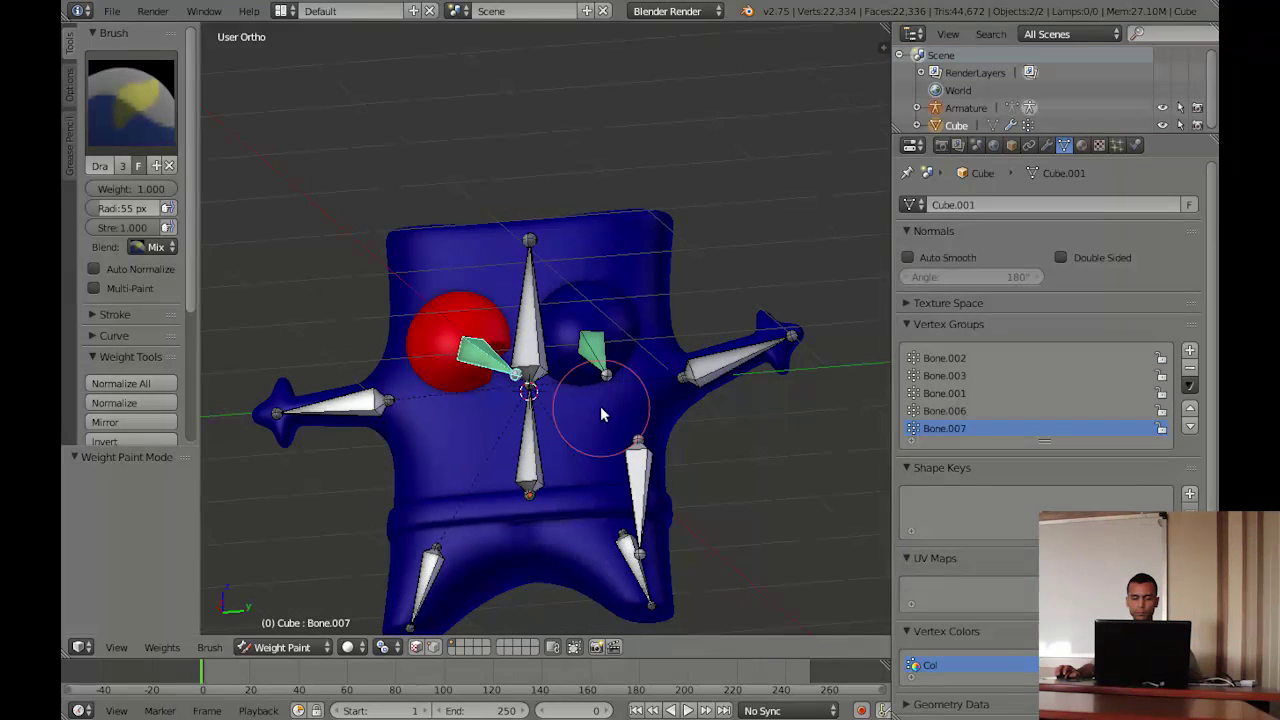
right_click(631, 490)
mouse_move(631, 490)
middle_mouse_down()
mouse_move(634, 430)
mouse_move(656, 476)
middle_mouse_up()
key("g")
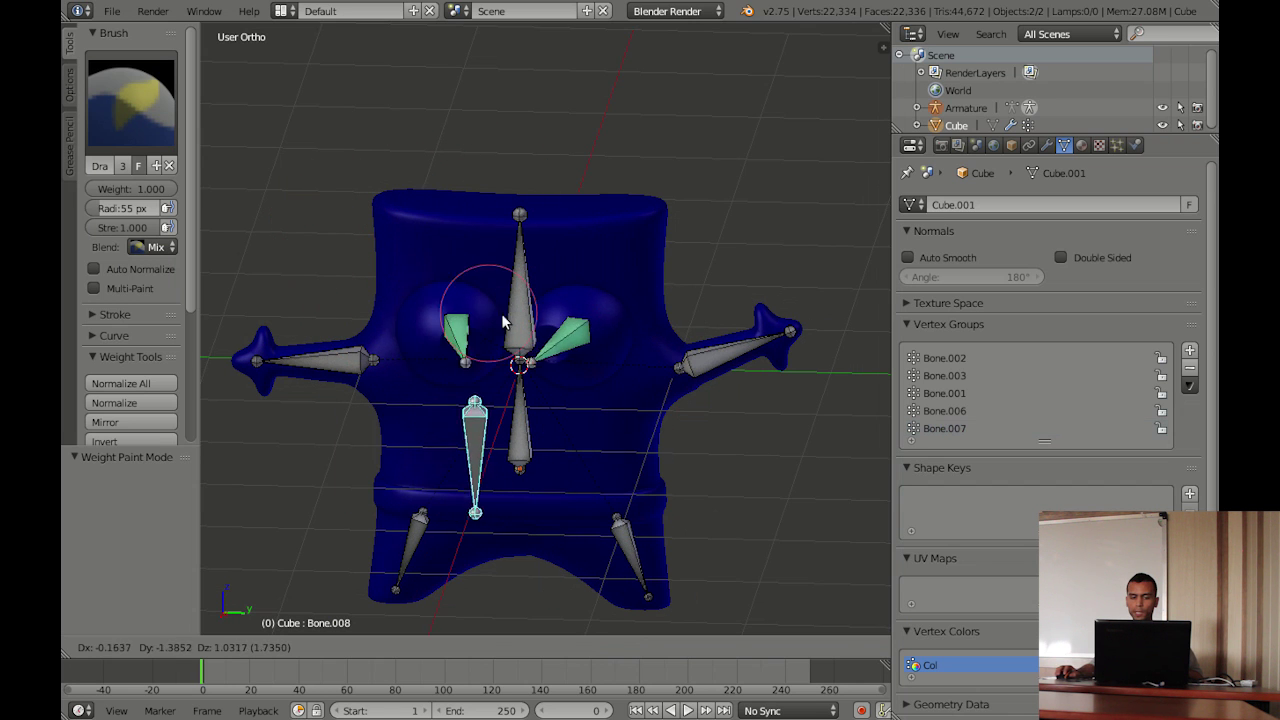
left_click(551, 333)
Move the loose bone out beside the character and view it from the front
middle_click_drag(551, 333, 569, 420)
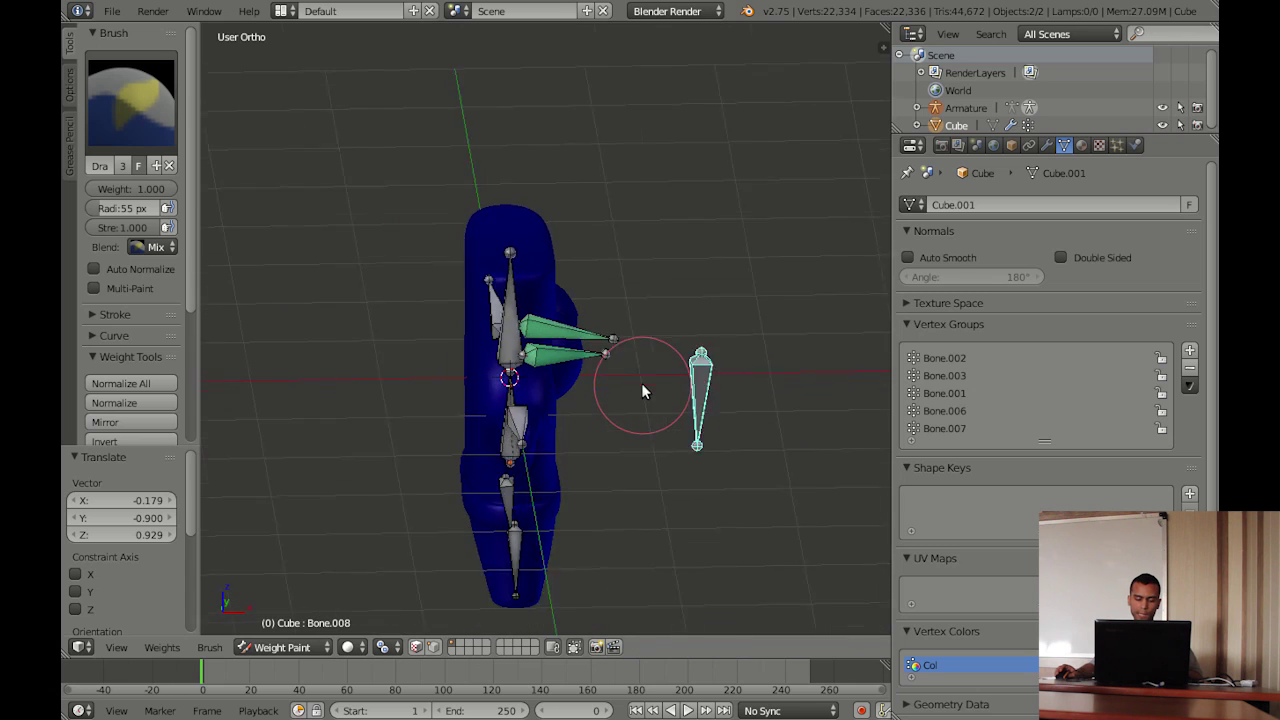
key("g")
left_click(817, 367)
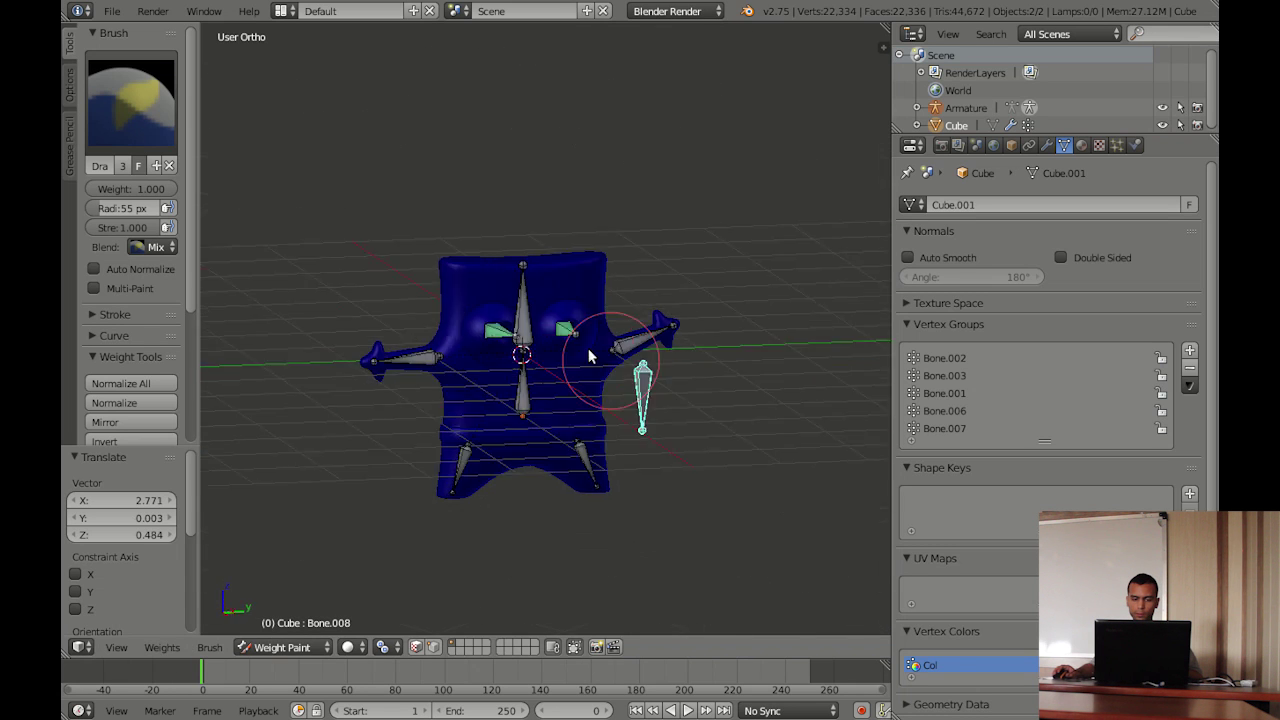
key("KP_1")
left_click(286, 647)
In Pose Mode, select the loose bone and park it far right of the body
left_click(311, 624)
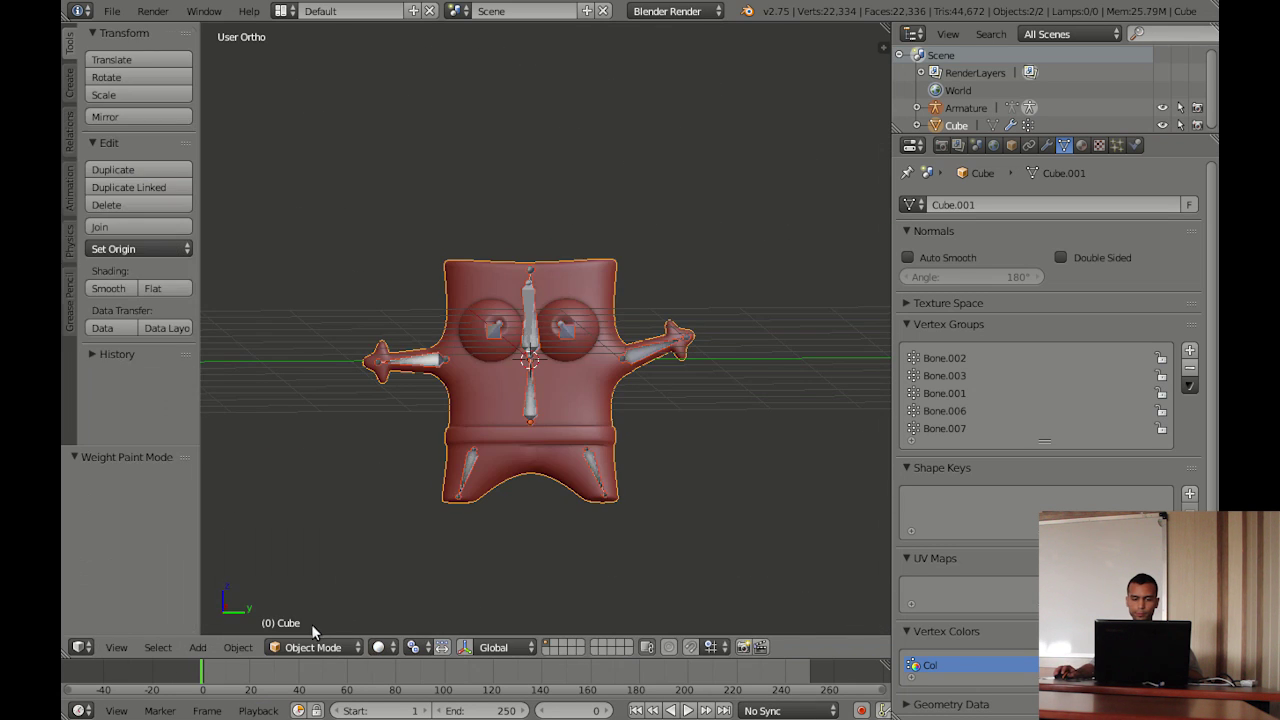
middle_click_drag(530, 415, 366, 605)
left_click(313, 647)
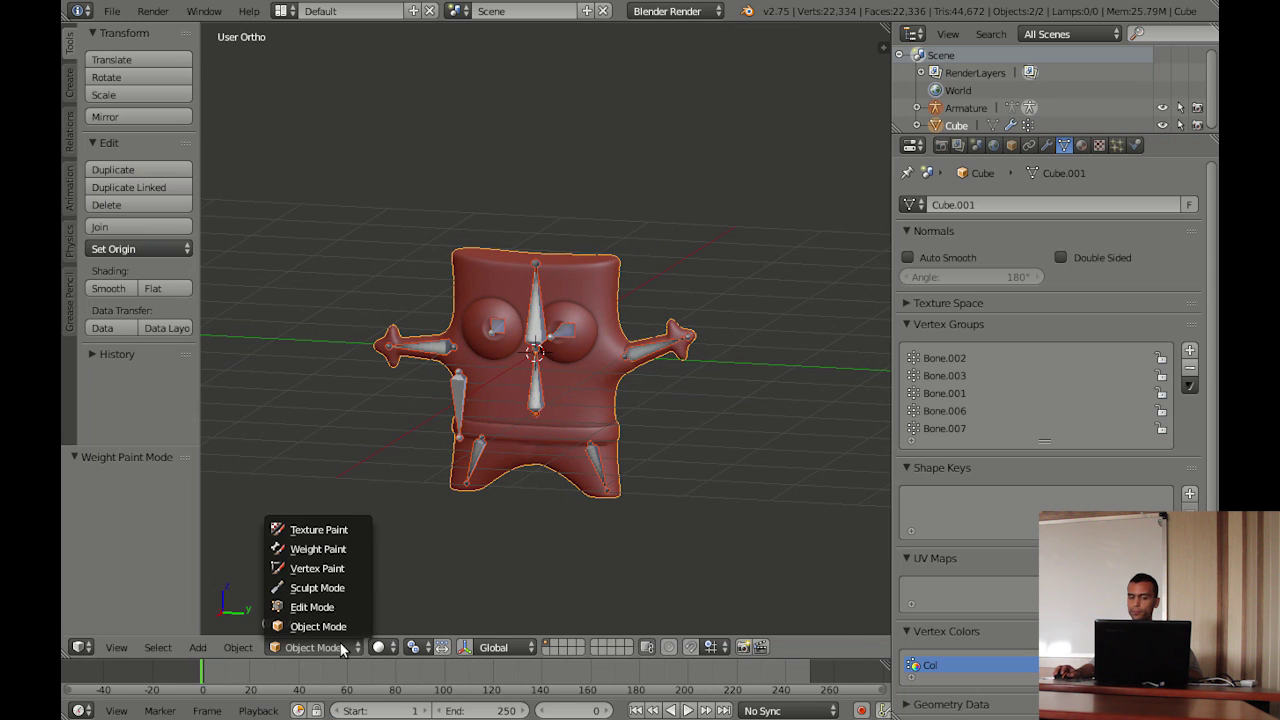
right_click(461, 396)
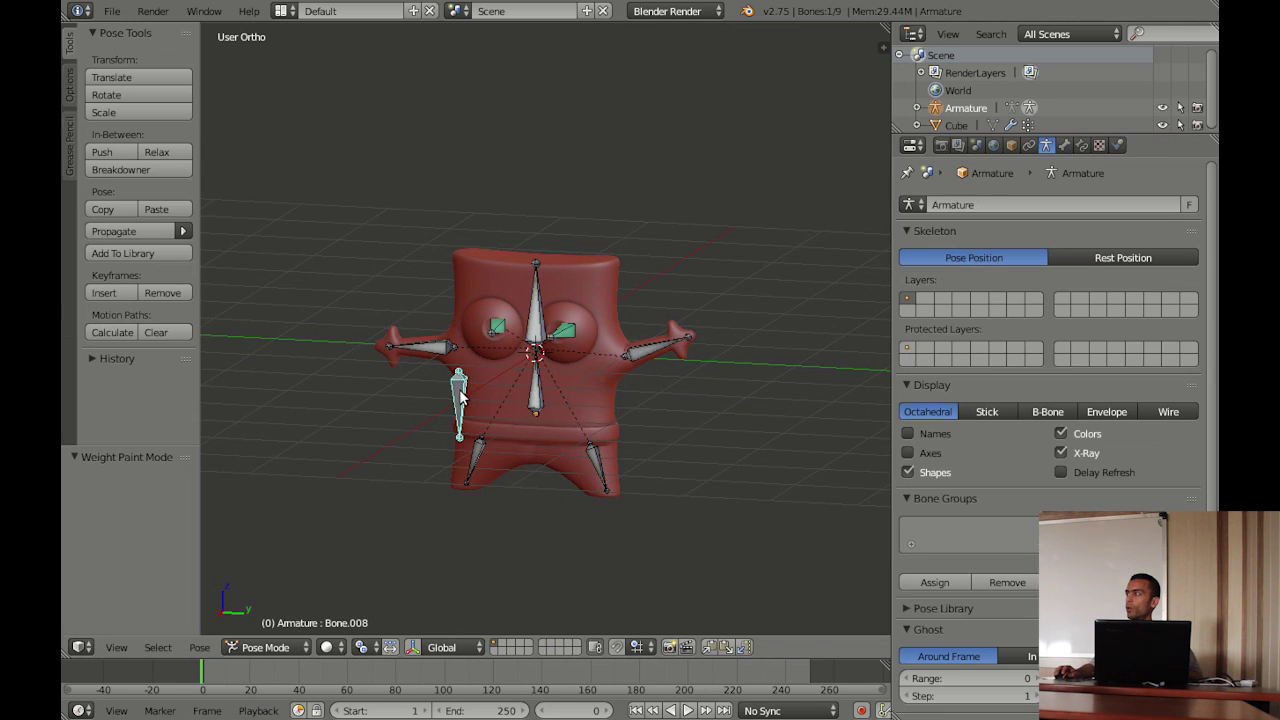
key("g")
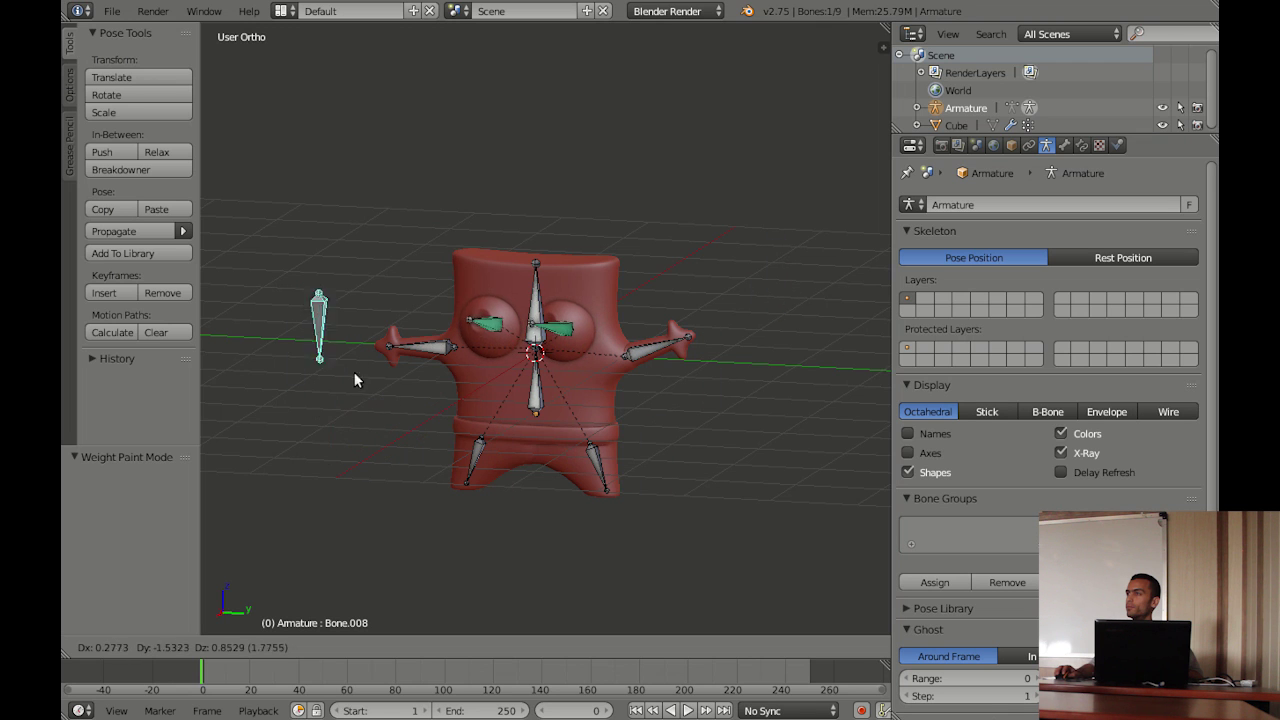
left_click(700, 495)
middle_click_drag(700, 495, 561, 388)
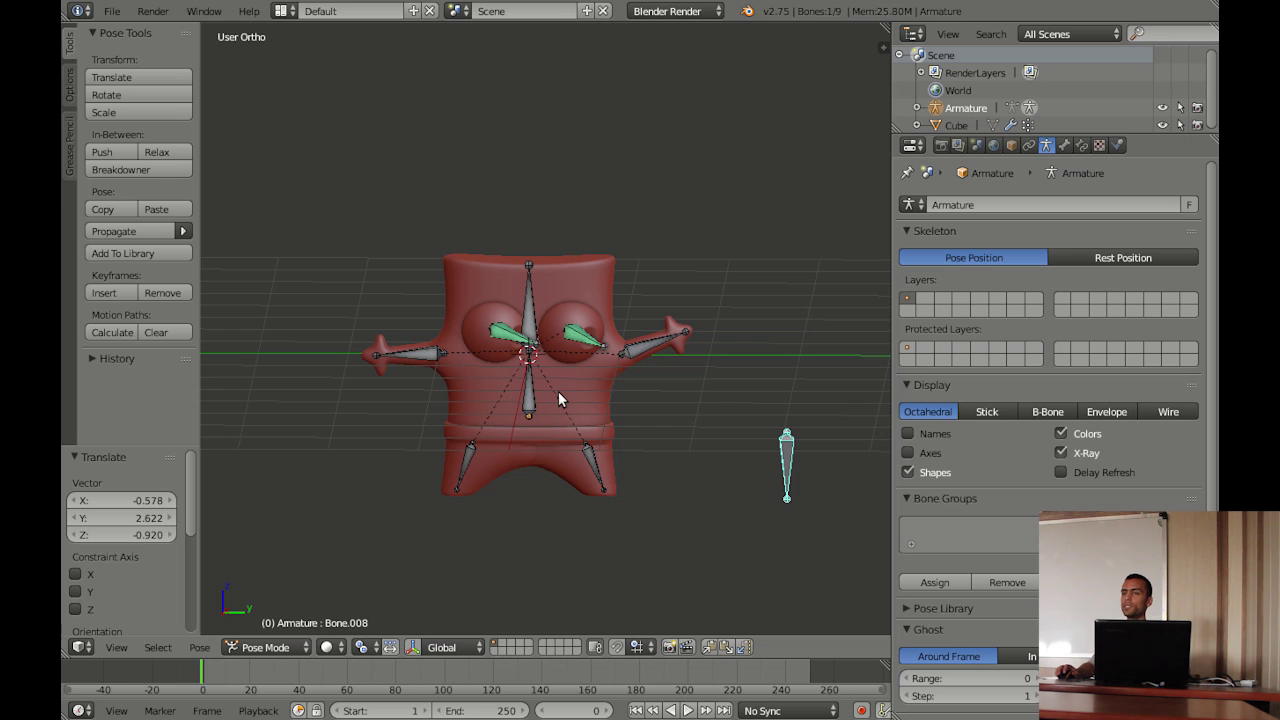
mouse_move(558, 391)
middle_mouse_down()
mouse_move(481, 392)
mouse_move(474, 353)
mouse_move(510, 330)
mouse_move(579, 397)
mouse_move(574, 358)
mouse_move(587, 375)
middle_mouse_up()
Show the armature in Rest Position and turn off X-Ray so bones stay hidden
left_click(1134, 256)
scroll(574, 373, "up", 5)
scroll(574, 373, "down", 1)
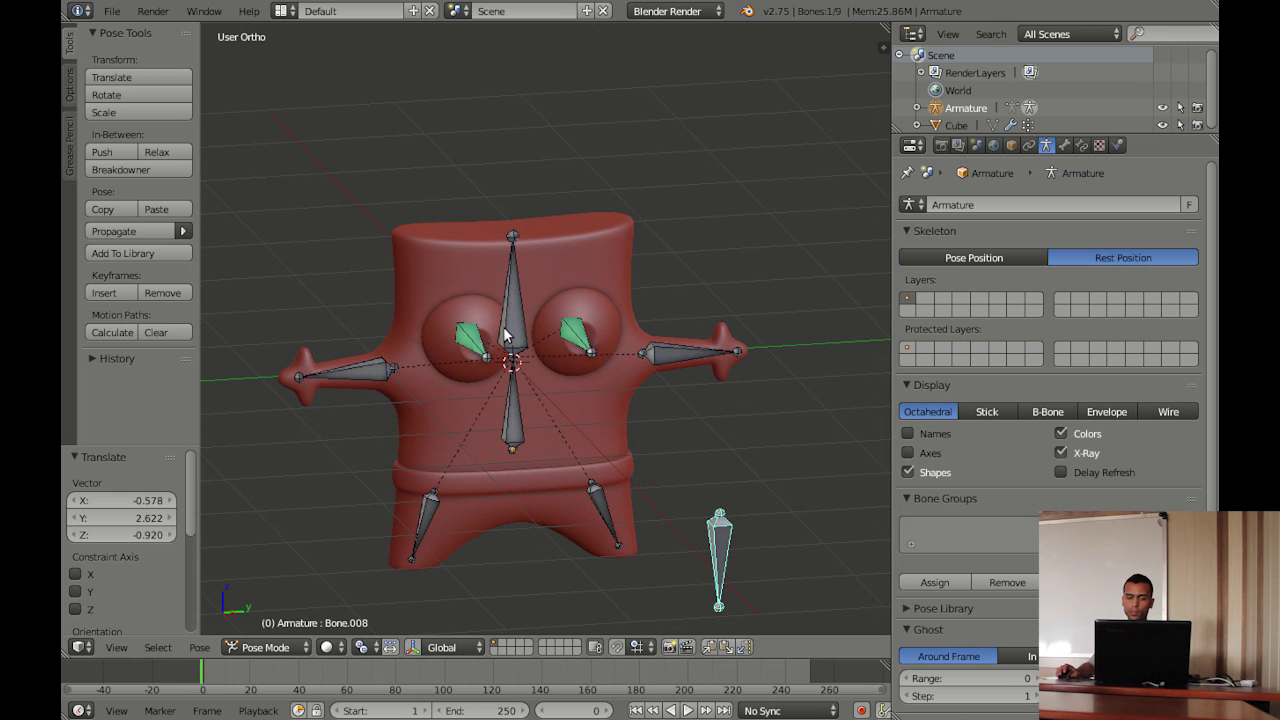
left_click(1064, 145)
left_click(1047, 146)
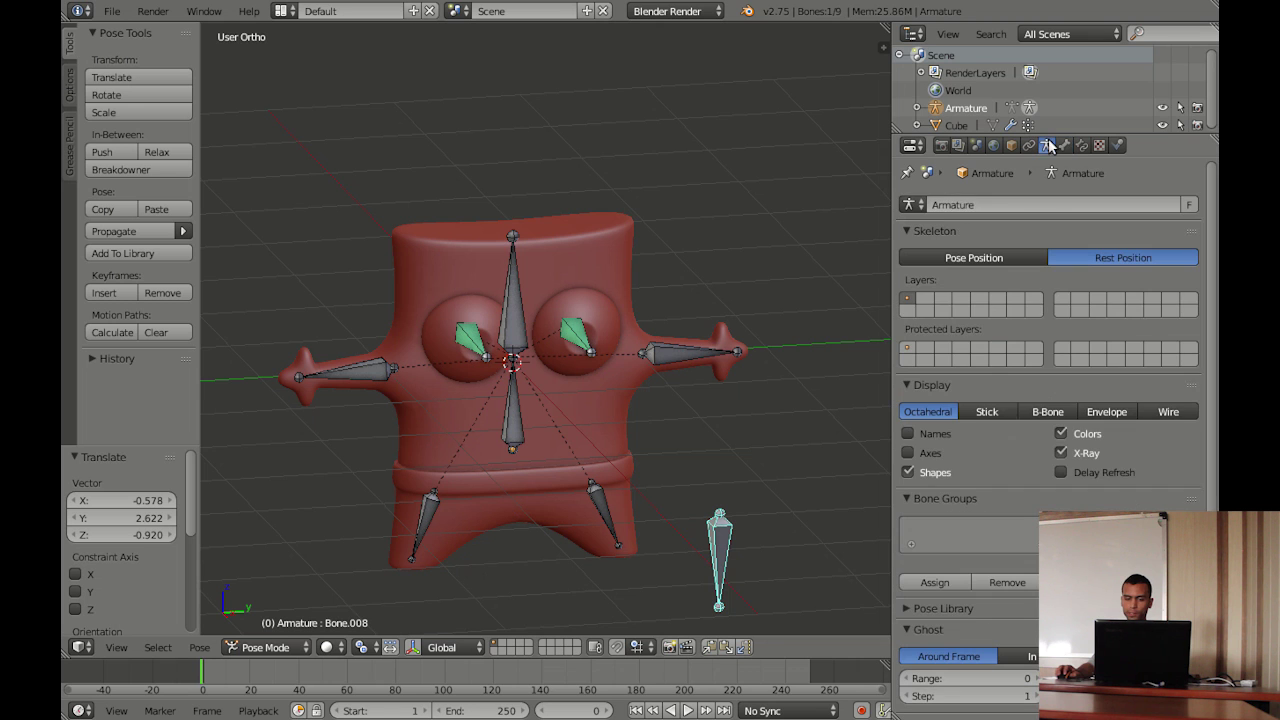
left_click(1110, 454)
mouse_move(596, 396)
middle_mouse_down()
mouse_move(523, 371)
mouse_move(609, 384)
mouse_move(558, 359)
mouse_move(531, 376)
middle_mouse_up()
Try the dark teal, light teal and crimson matcaps, then switch matcap off
key("n")
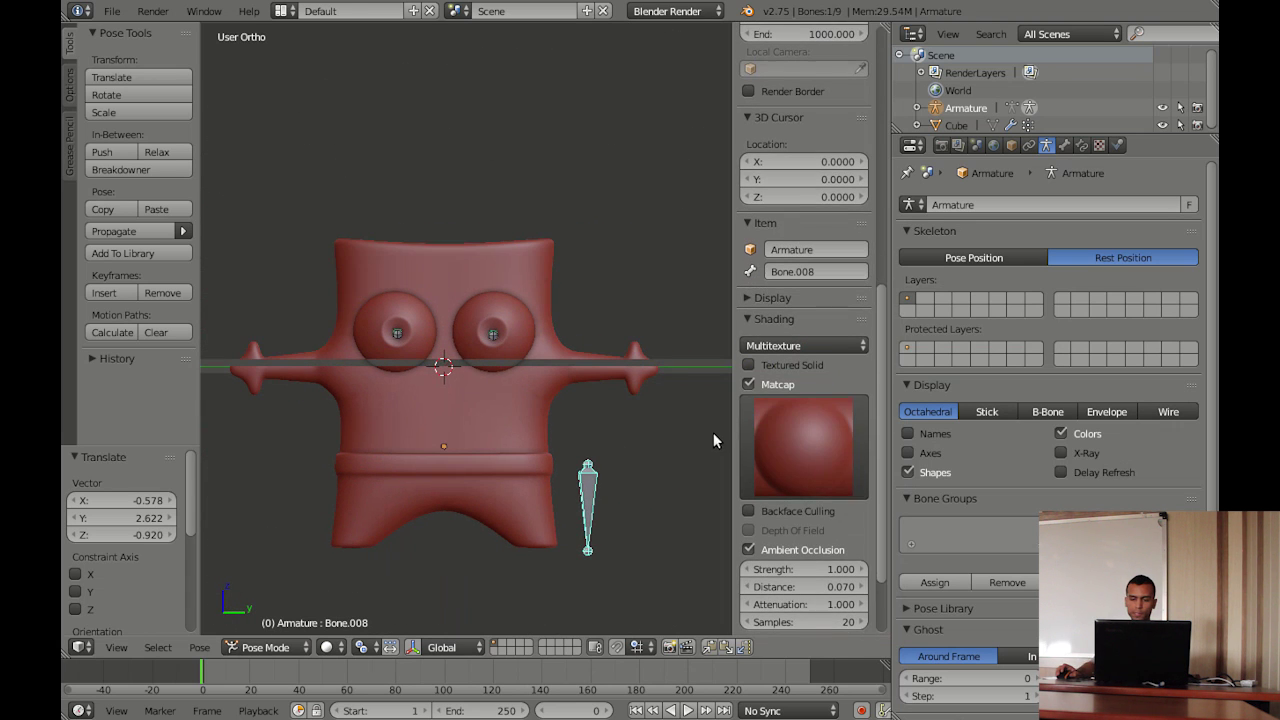
left_click(803, 443)
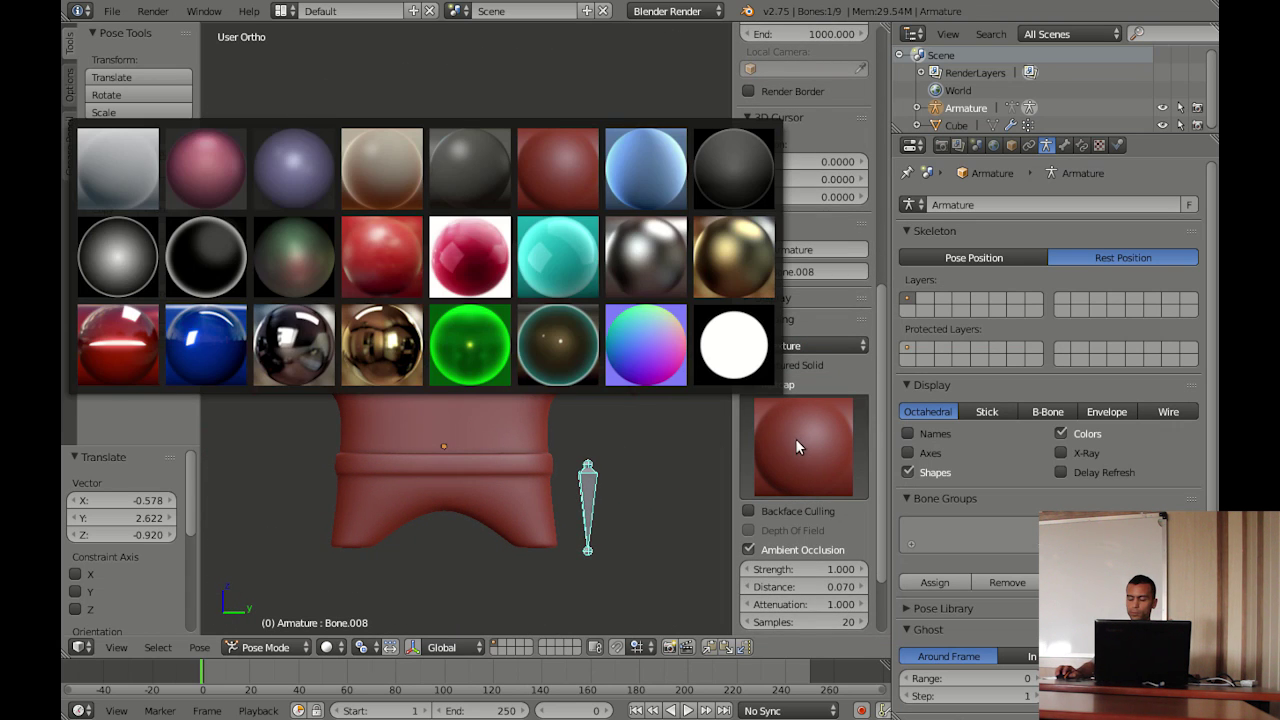
left_click(567, 346)
left_click(776, 426)
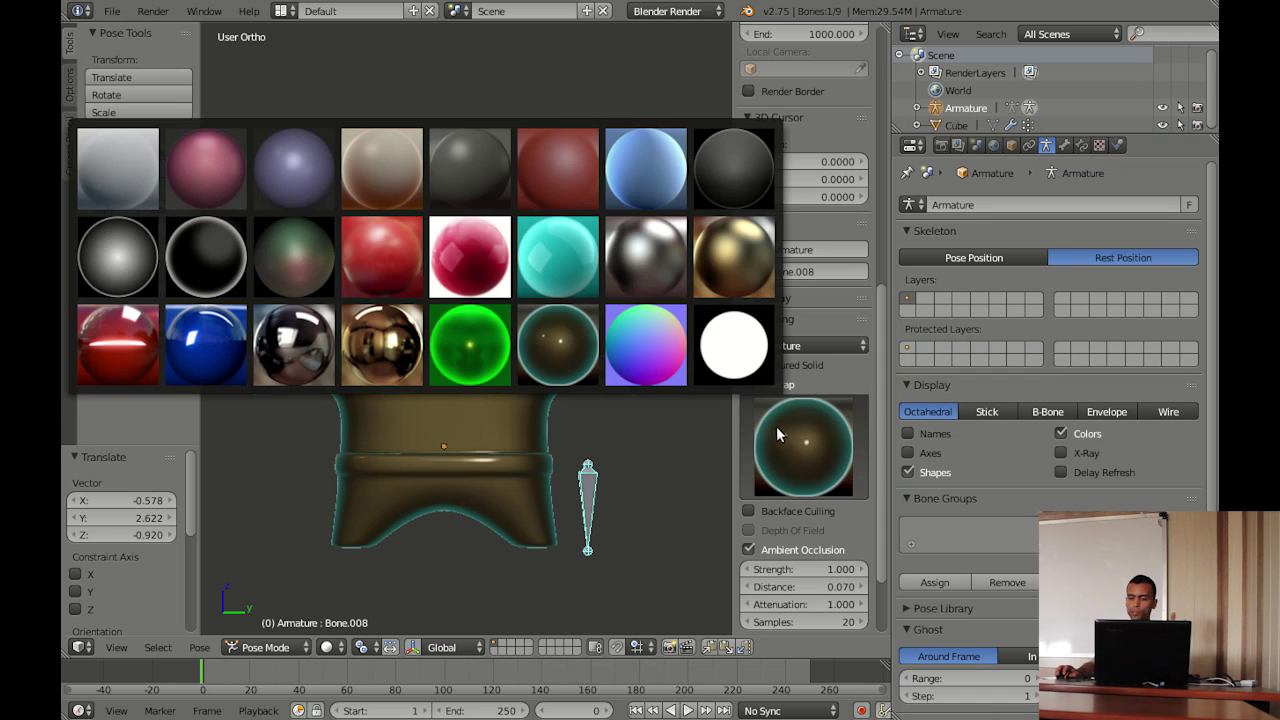
left_click(558, 258)
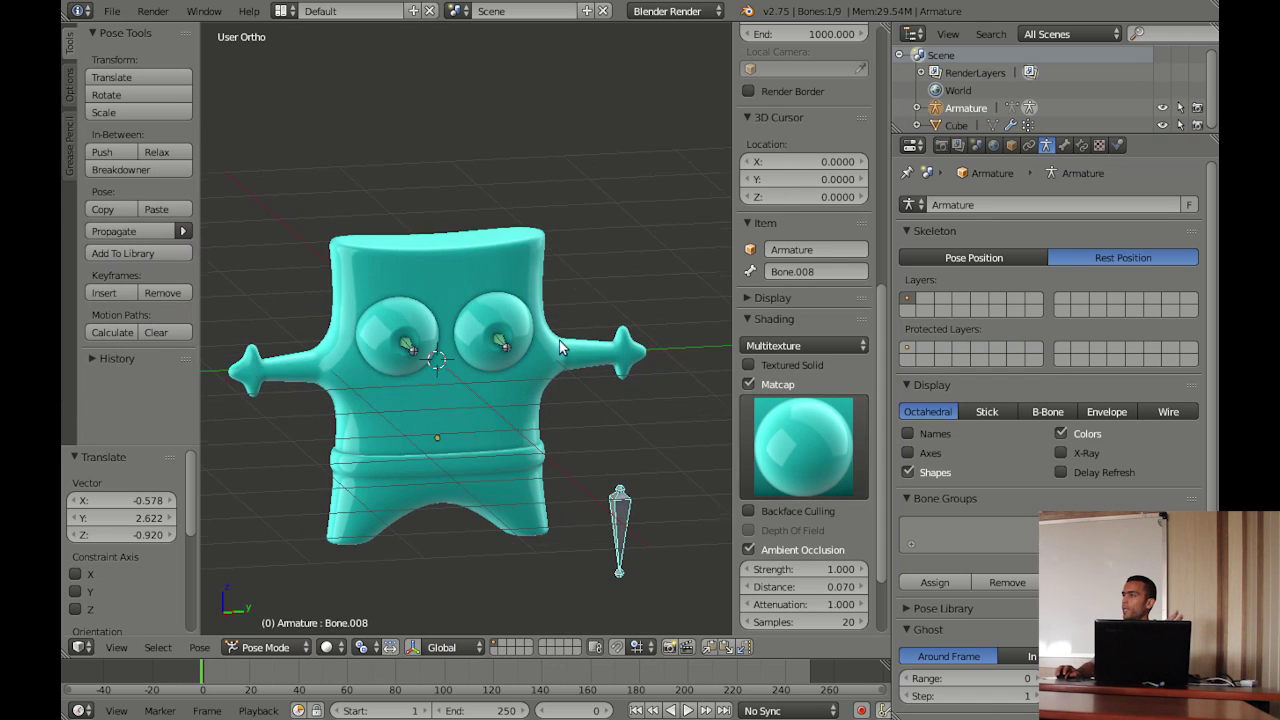
left_click(803, 443)
left_click(470, 247)
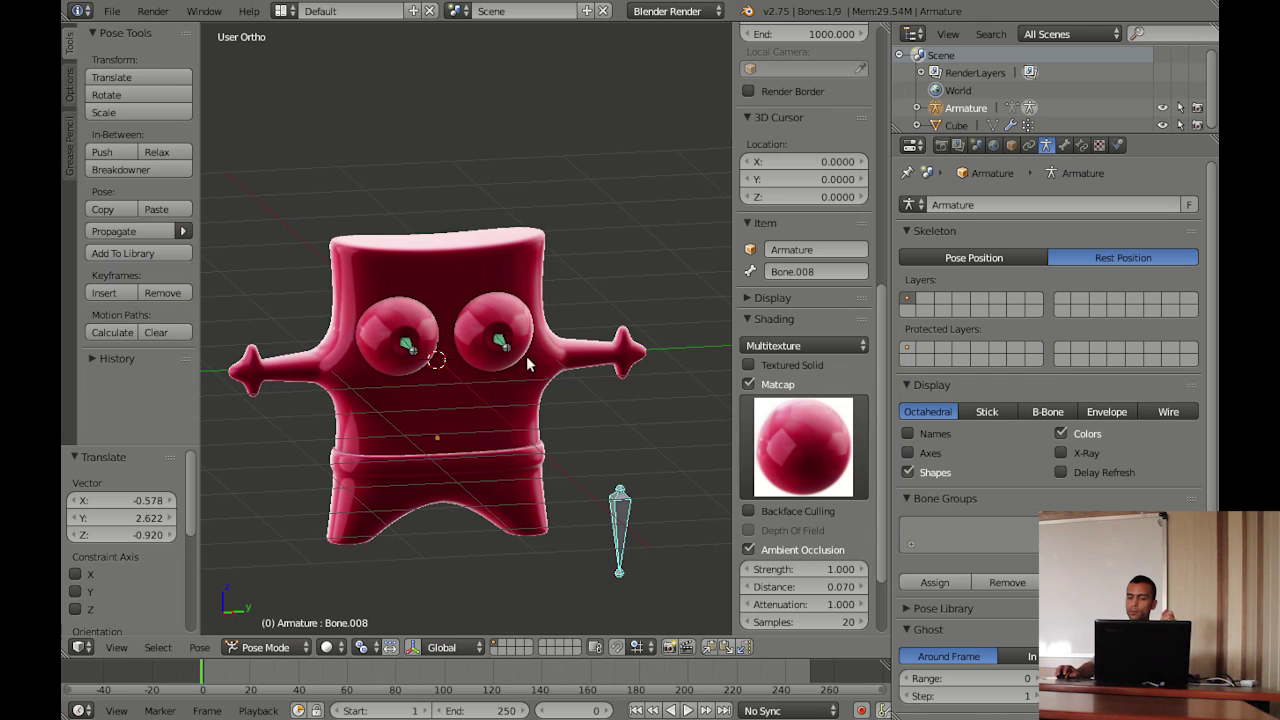
left_click(824, 443)
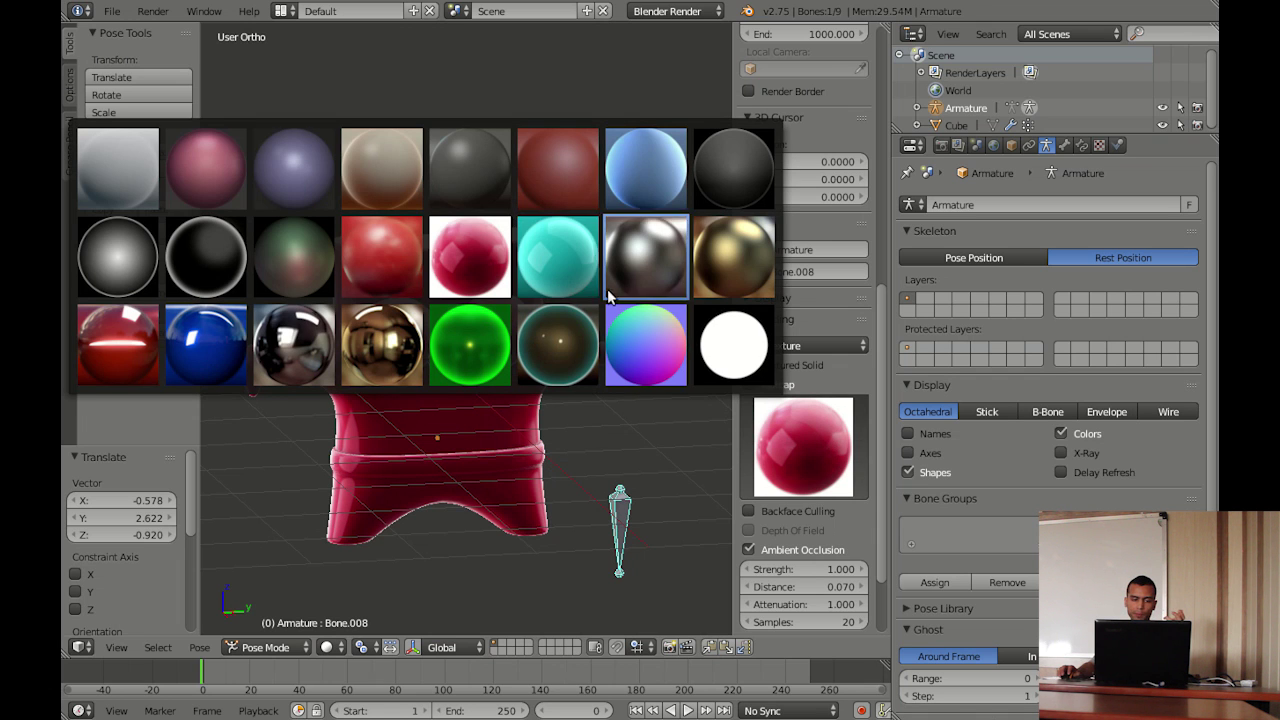
left_click(763, 384)
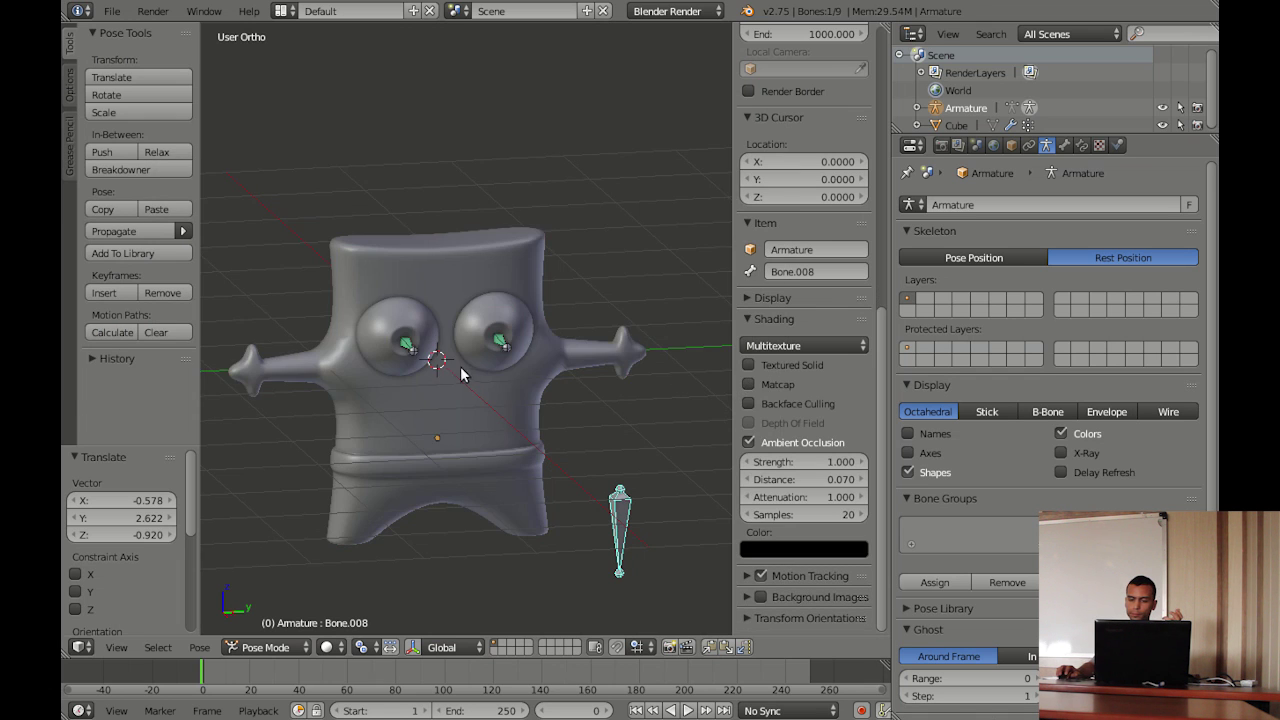
Turn matcap back on and try the gold reflective and dark chrome matcaps
middle_click_drag(461, 374, 446, 343)
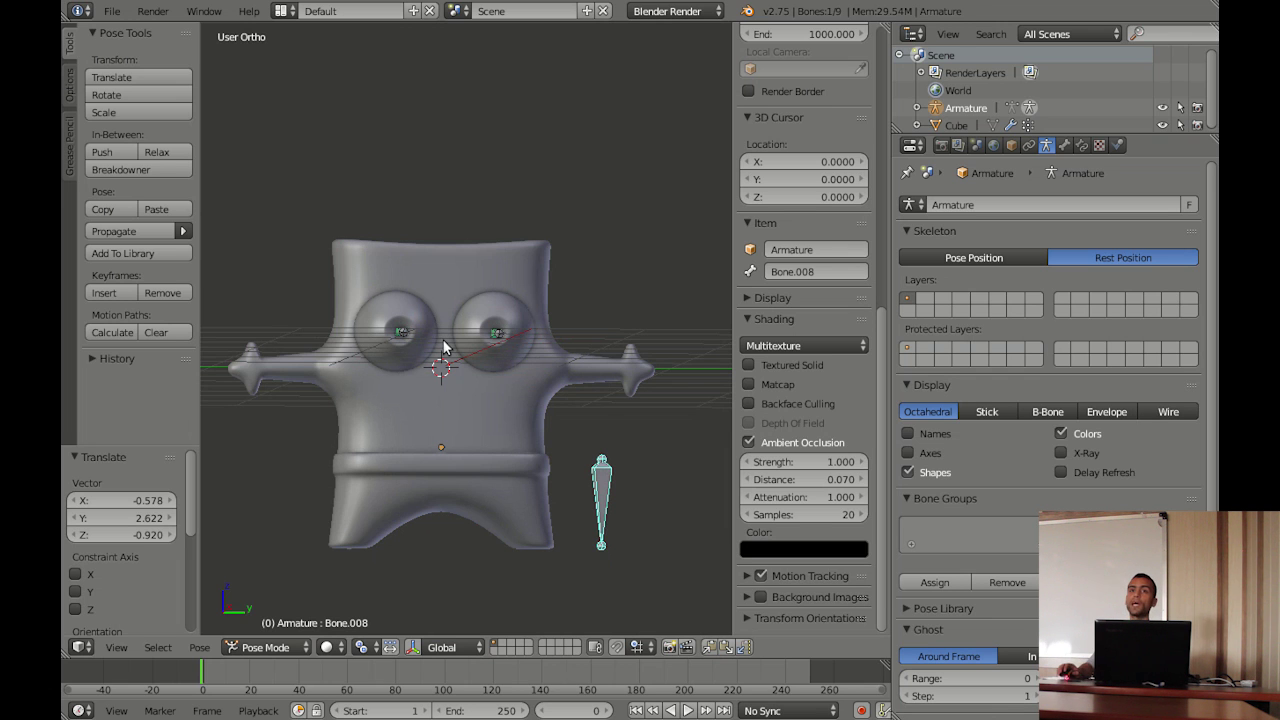
mouse_move(471, 362)
middle_mouse_down()
mouse_move(443, 357)
mouse_move(352, 389)
middle_mouse_up()
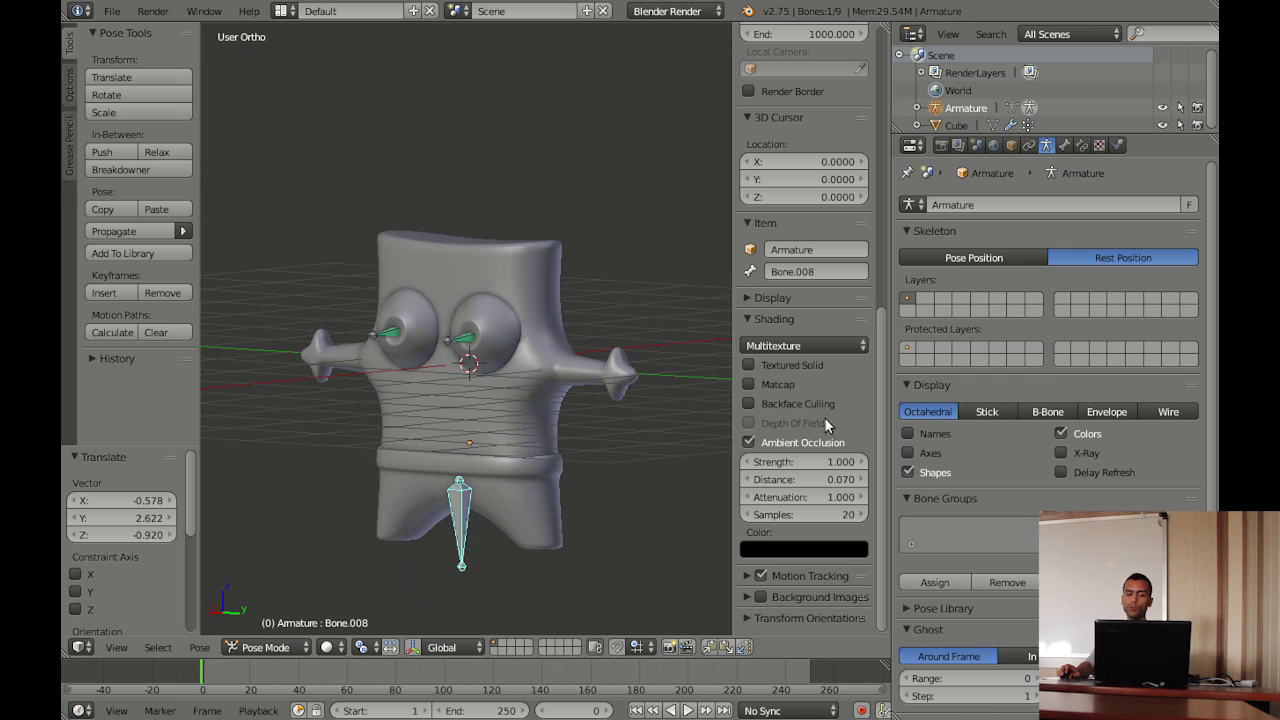
left_click(749, 385)
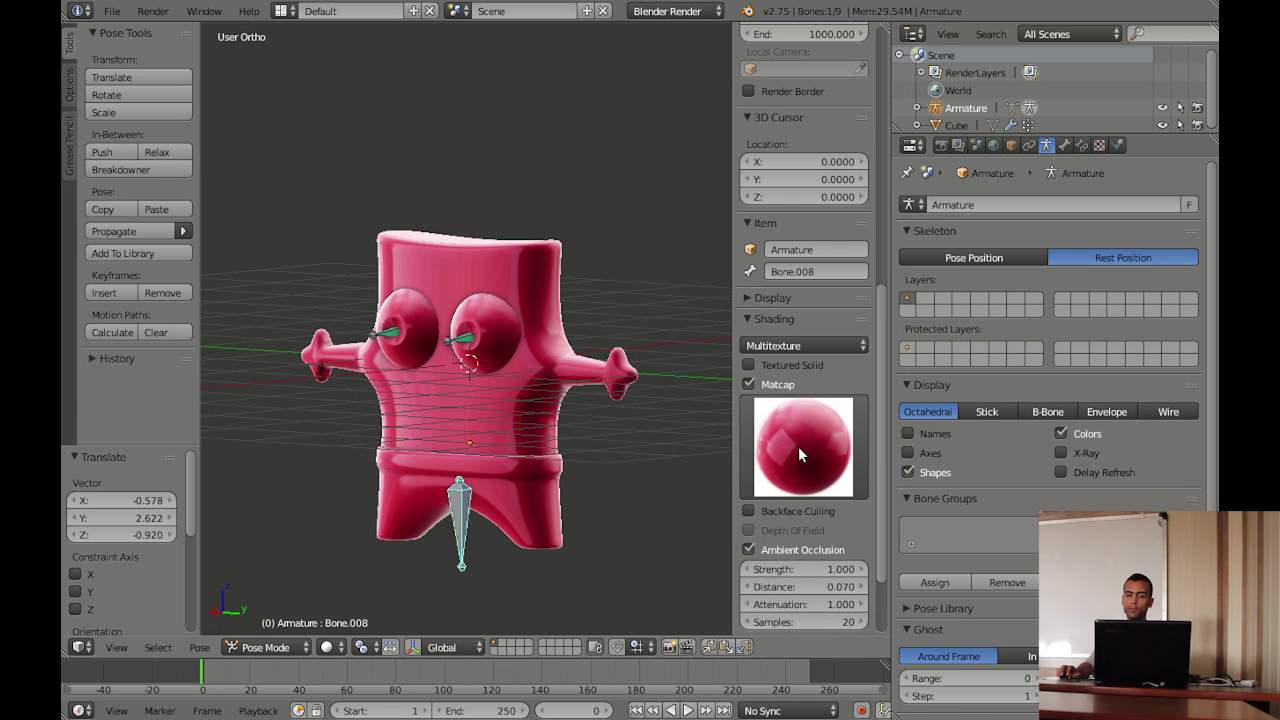
left_click(799, 449)
left_click(392, 345)
mouse_move(485, 258)
middle_mouse_down()
mouse_move(647, 263)
mouse_move(614, 232)
mouse_move(569, 251)
mouse_move(591, 280)
middle_mouse_up()
left_click(801, 447)
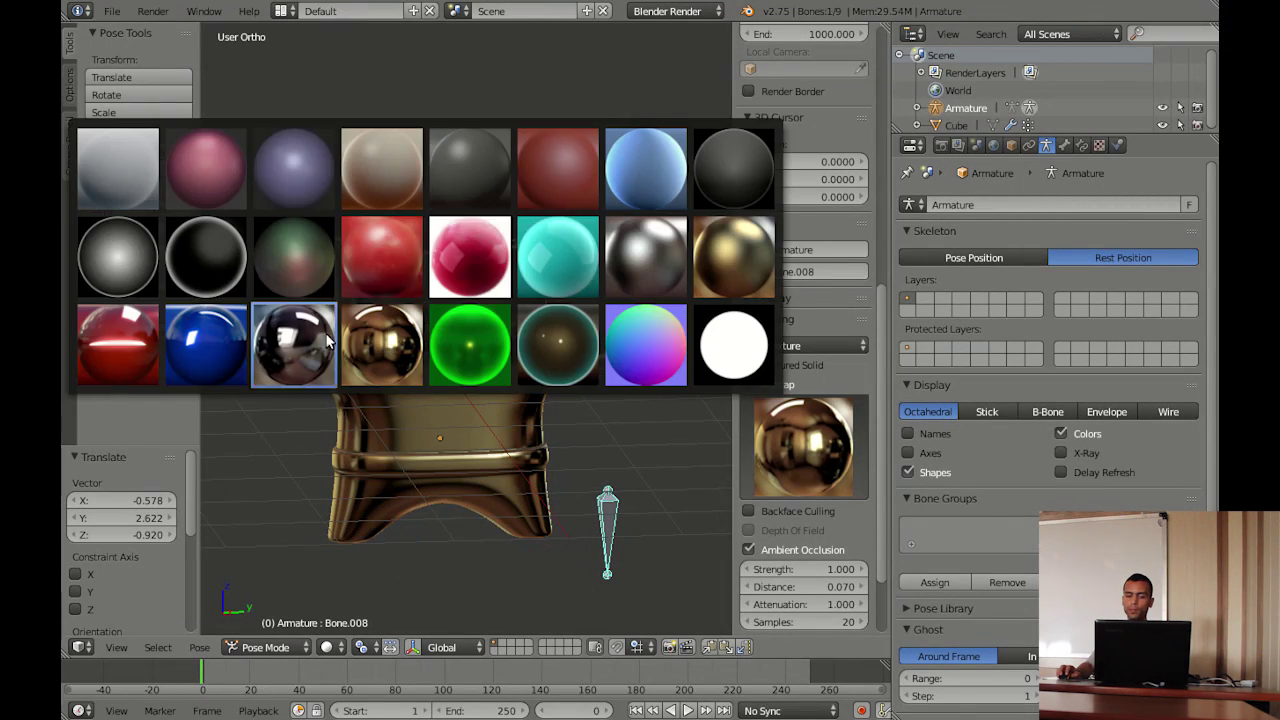
left_click(293, 345)
Apply the red matcap, then switch matcap shading off for plain grey shading
mouse_move(417, 277)
middle_mouse_down()
mouse_move(480, 313)
mouse_move(385, 272)
mouse_move(380, 222)
mouse_move(462, 318)
mouse_move(490, 304)
mouse_move(434, 300)
mouse_move(443, 274)
mouse_move(560, 310)
mouse_move(470, 330)
middle_mouse_up()
scroll(462, 318, "up", 4)
scroll(476, 315, "up", 2)
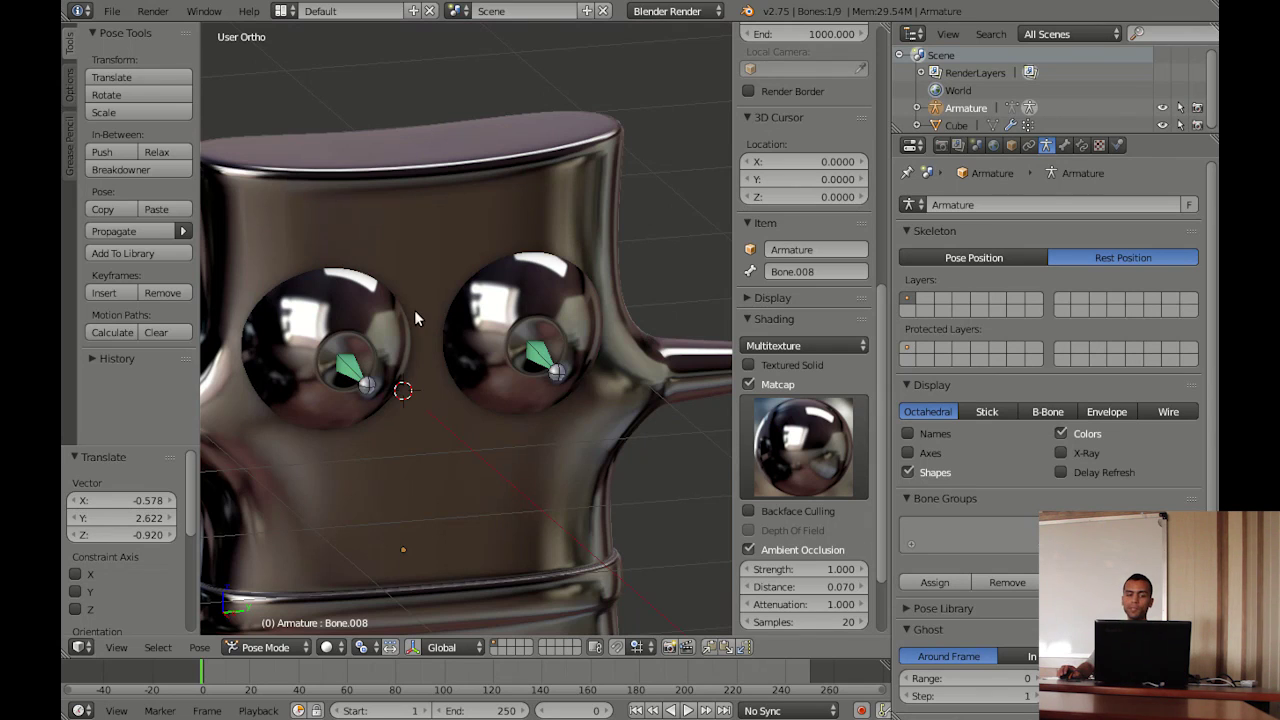
scroll(406, 304, "down", 3)
mouse_move(406, 304)
middle_mouse_down()
mouse_move(448, 327)
mouse_move(448, 350)
middle_mouse_up()
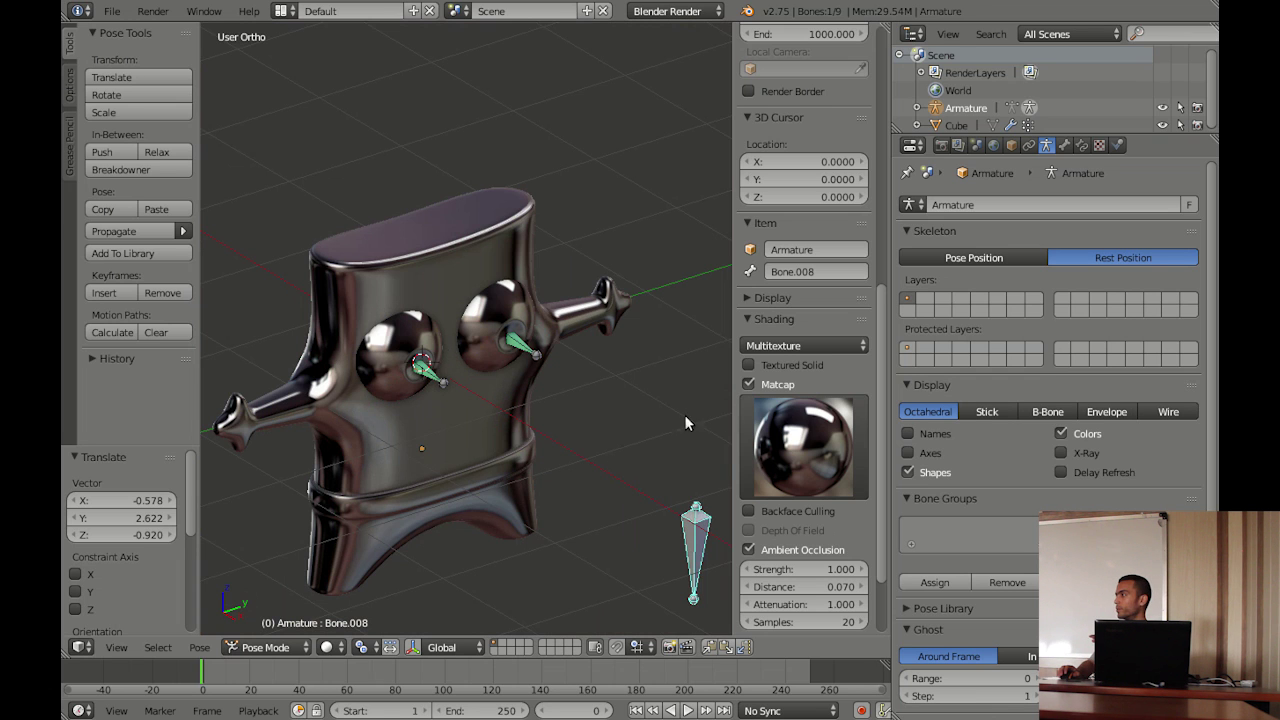
left_click(803, 447)
left_click(558, 174)
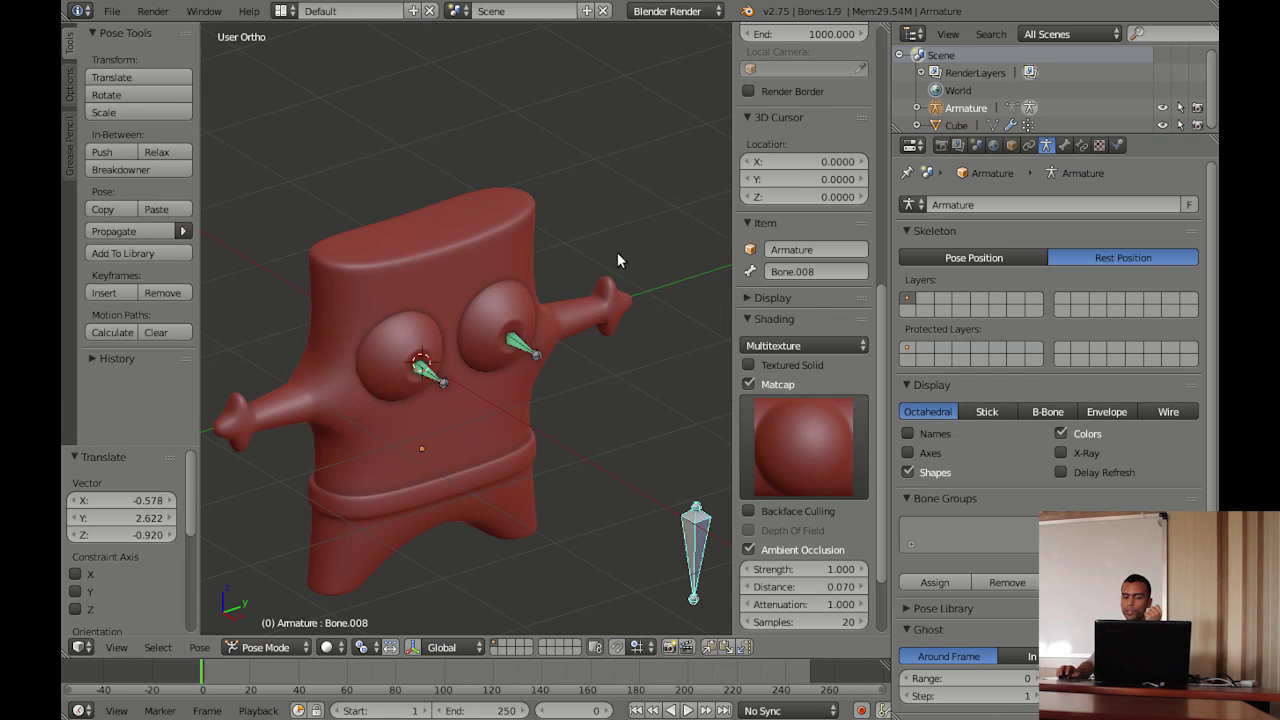
middle_click_drag(617, 260, 700, 300)
left_click(783, 385)
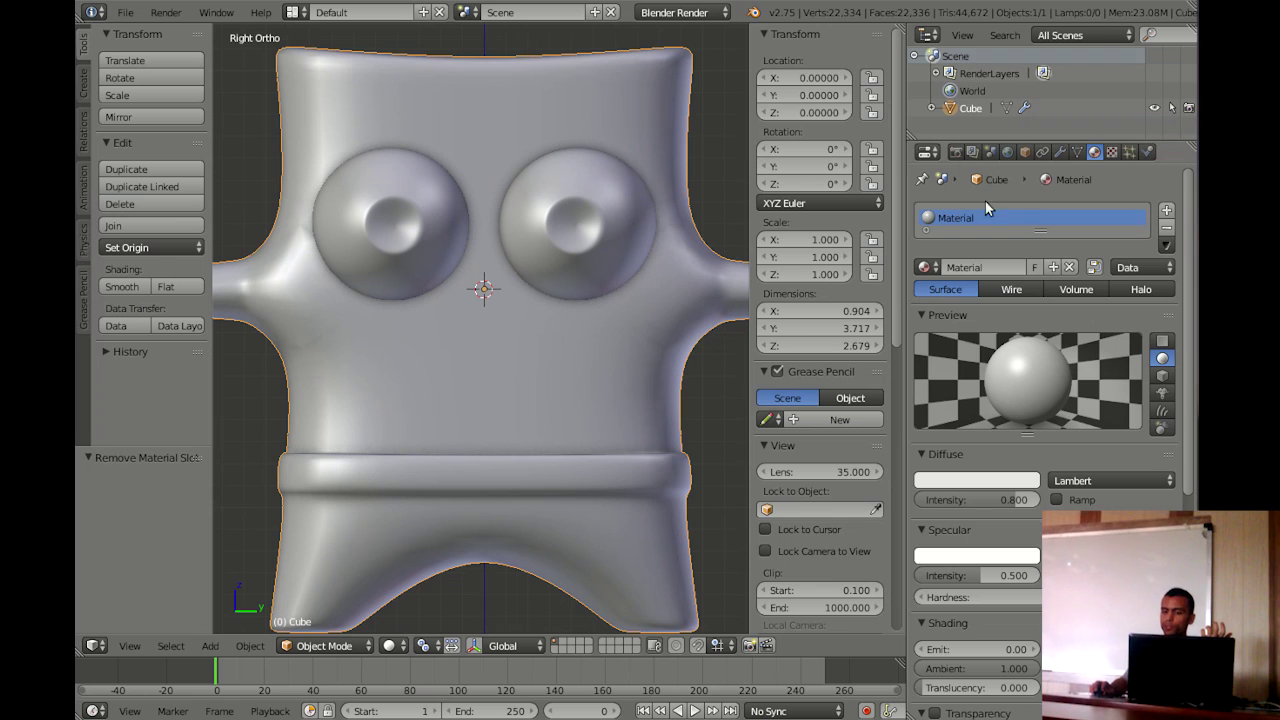
Add three more material slots to the body, each with a new material
left_click(1167, 212)
left_click(1181, 212)
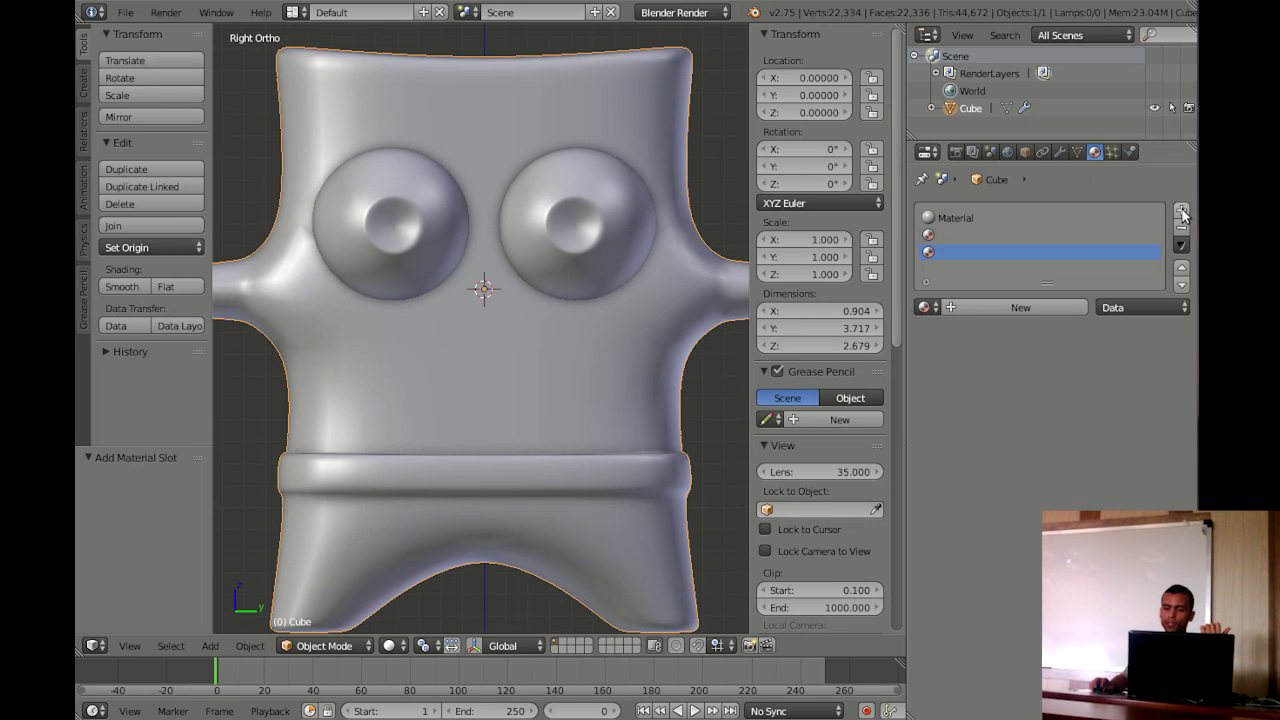
left_click(980, 307)
left_click(962, 252)
left_click(986, 307)
left_click(966, 269)
left_click(980, 307)
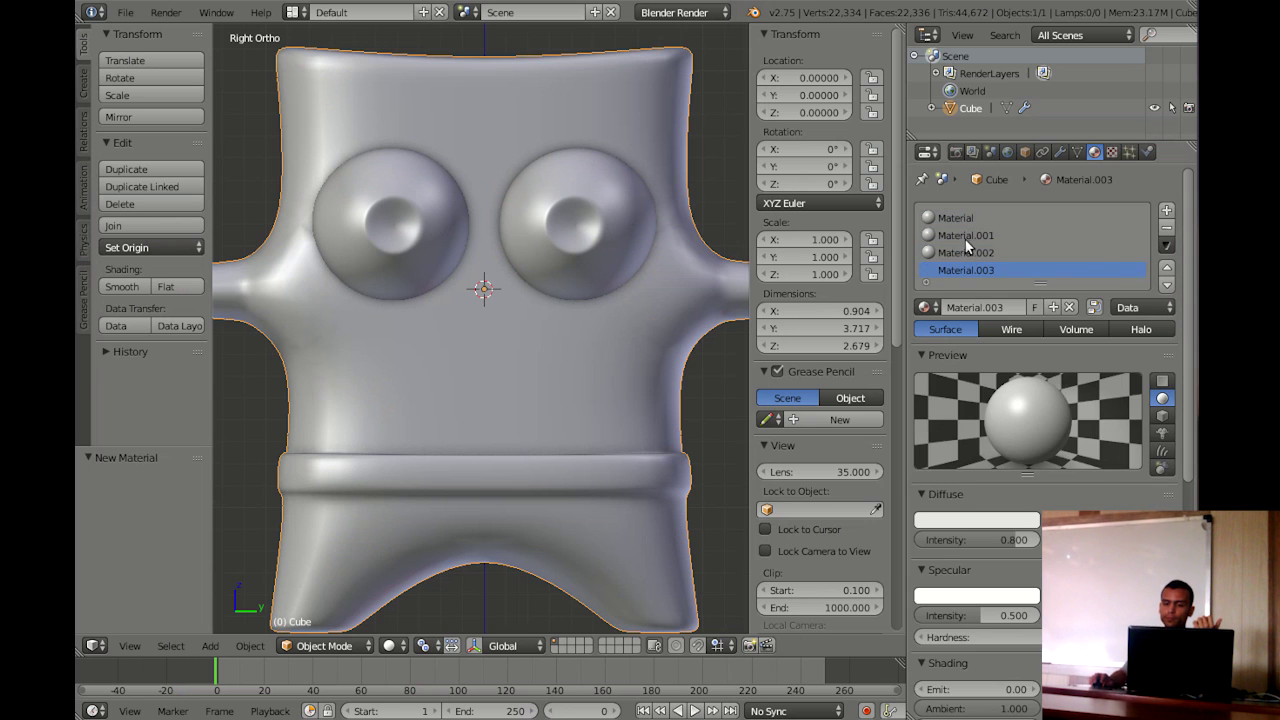
Rename the first two material slots to body and chesh
double_click(962, 235)
type("chest")
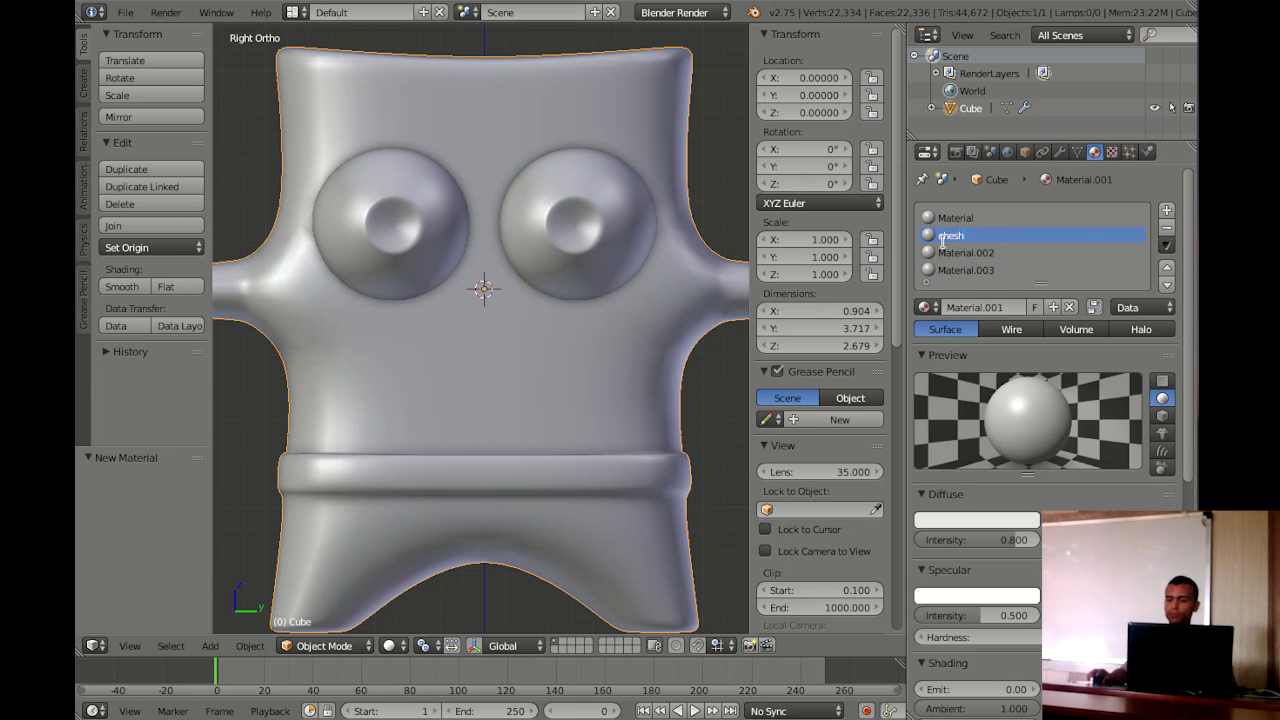
key("Return")
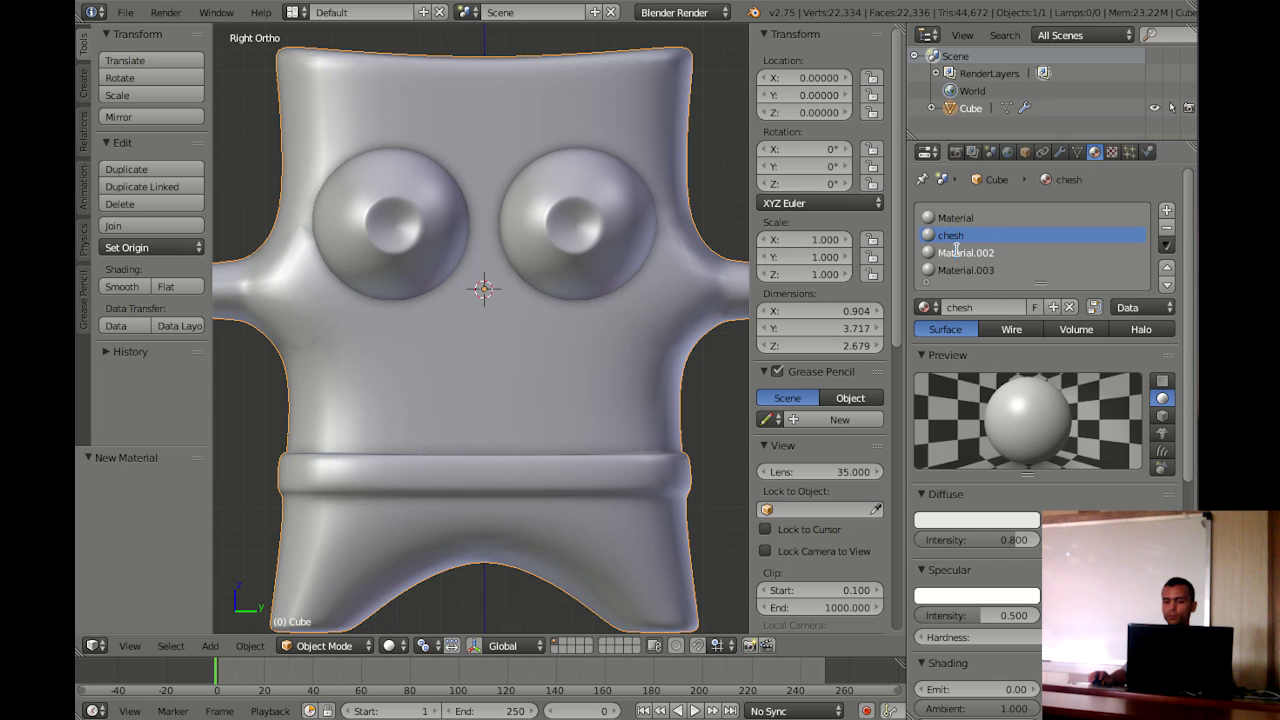
double_click(963, 217)
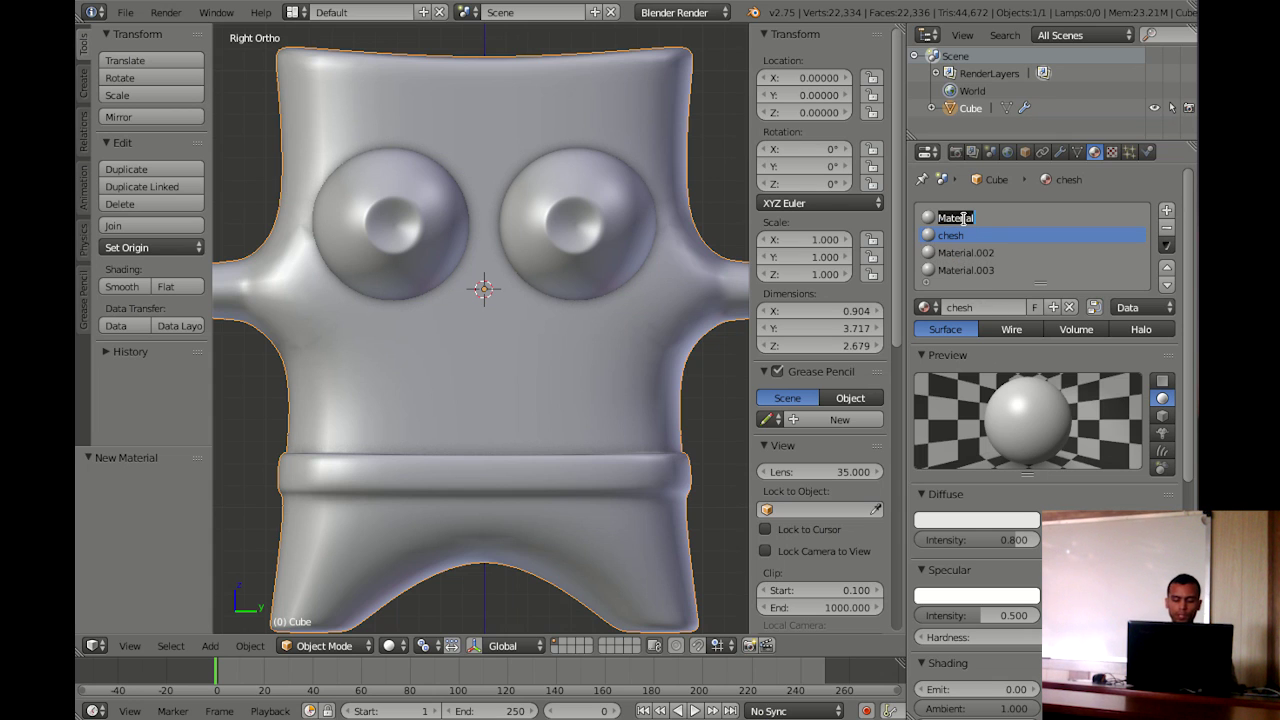
type("body")
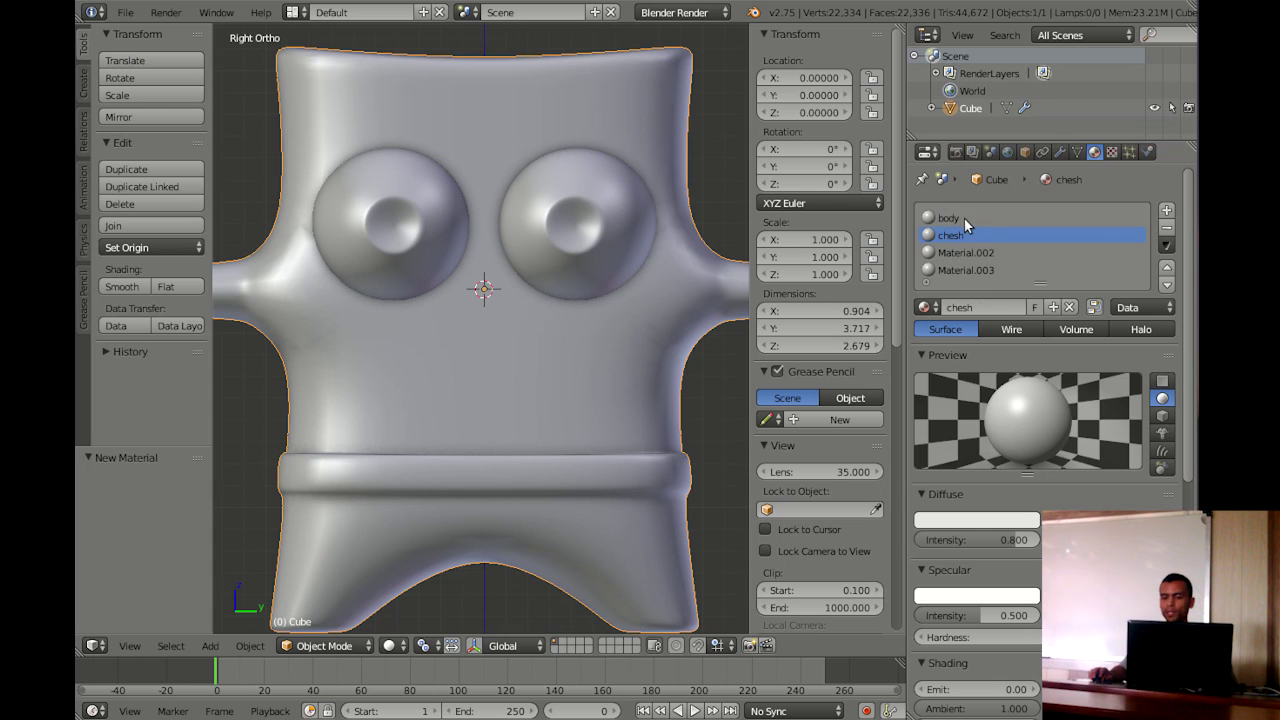
Rename the third and fourth slots to leg and black, then enter Edit Mode
double_click(959, 250)
key("BackSpace")
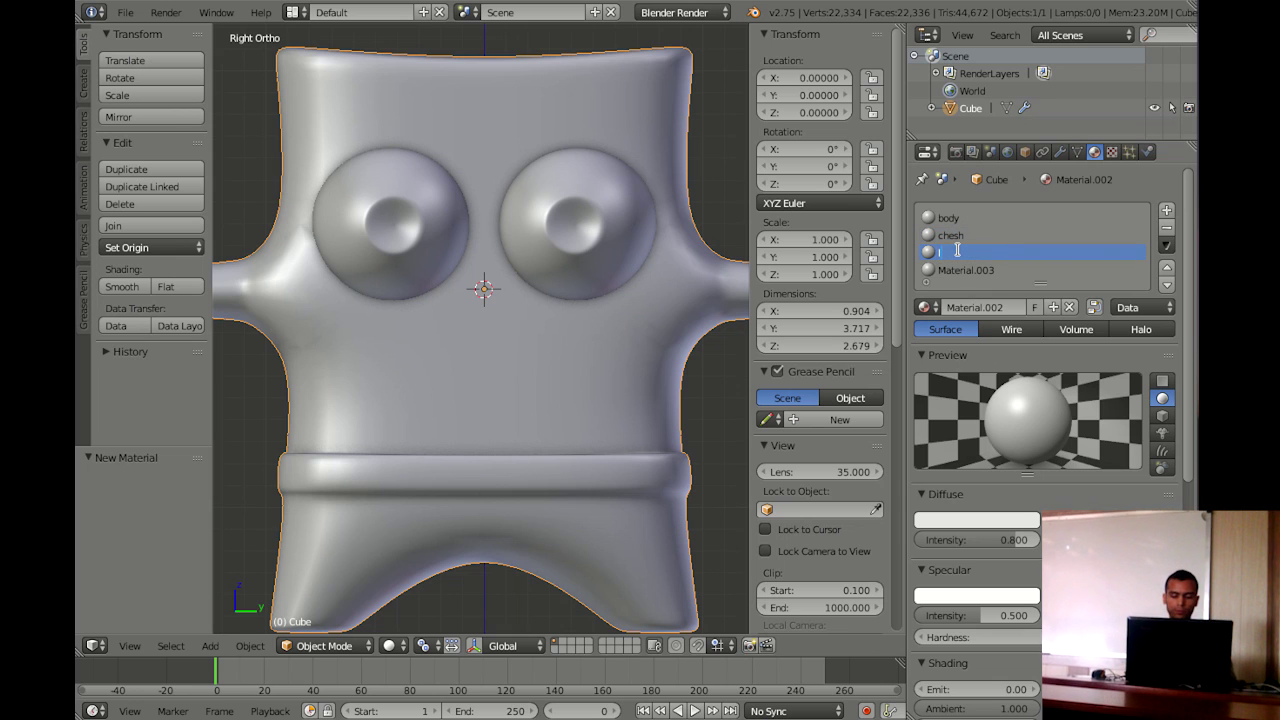
type("leg")
key("Return")
double_click(955, 267)
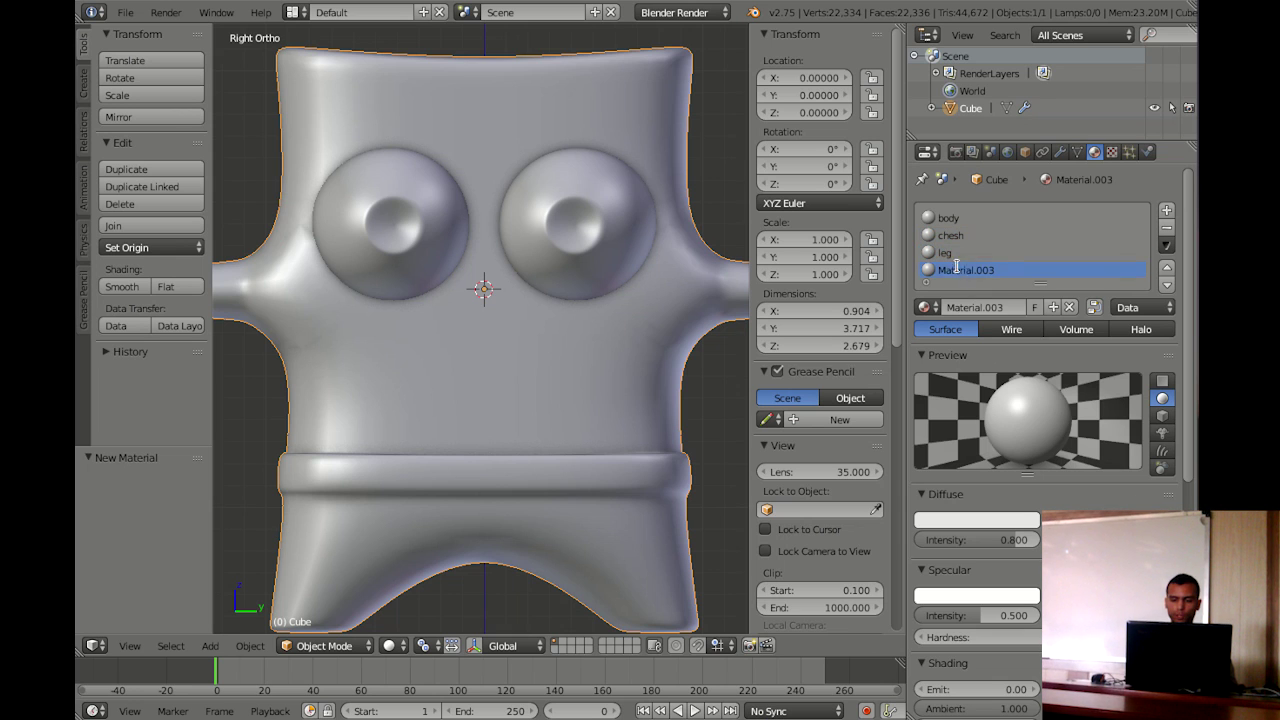
key("BackSpace")
type("bla")
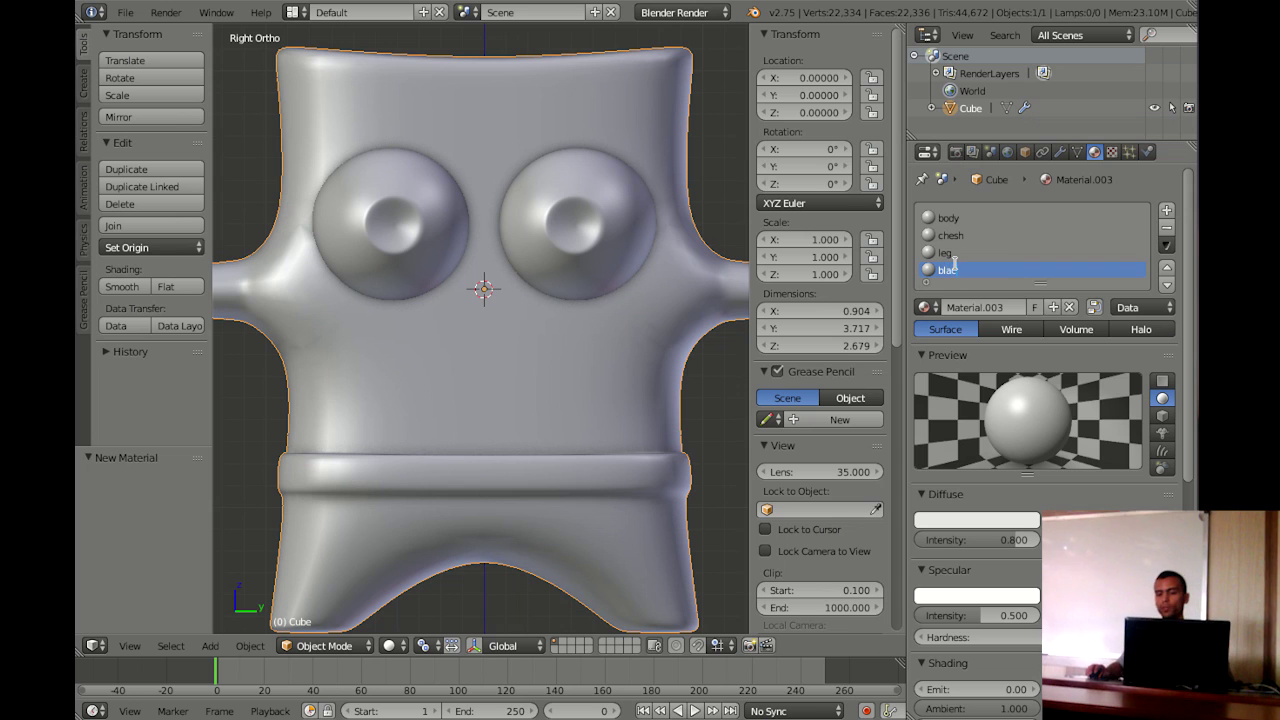
type("ck")
key("Return")
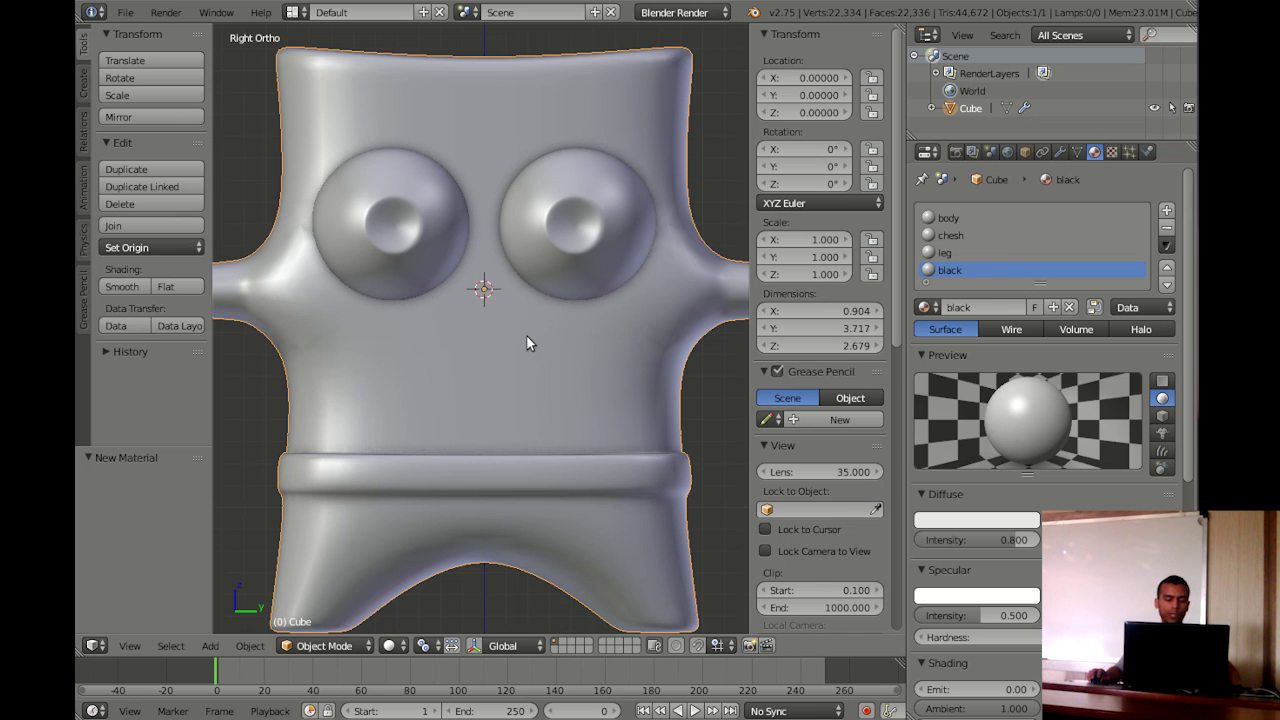
key("Tab")
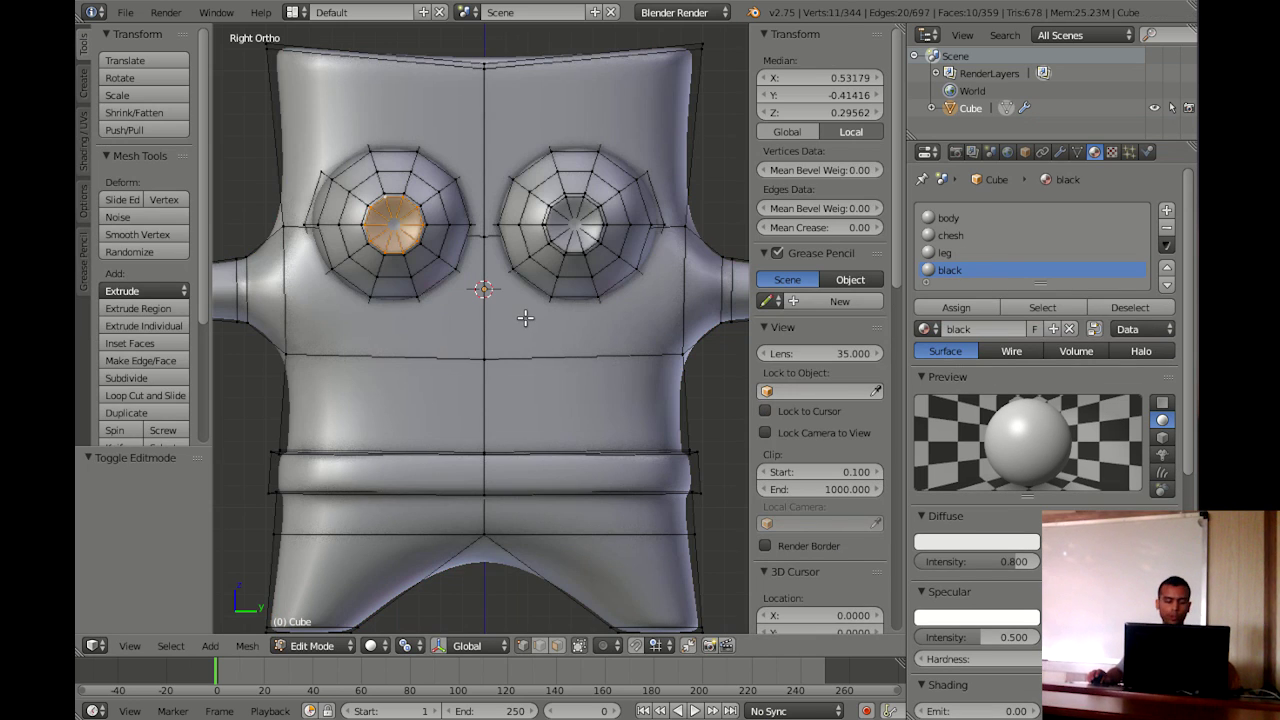
Deselect everything and zoom in on one eye in wireframe view
scroll(503, 320, "up", 1)
key("a")
scroll(486, 334, "up", 1)
scroll(514, 280, "up", 4)
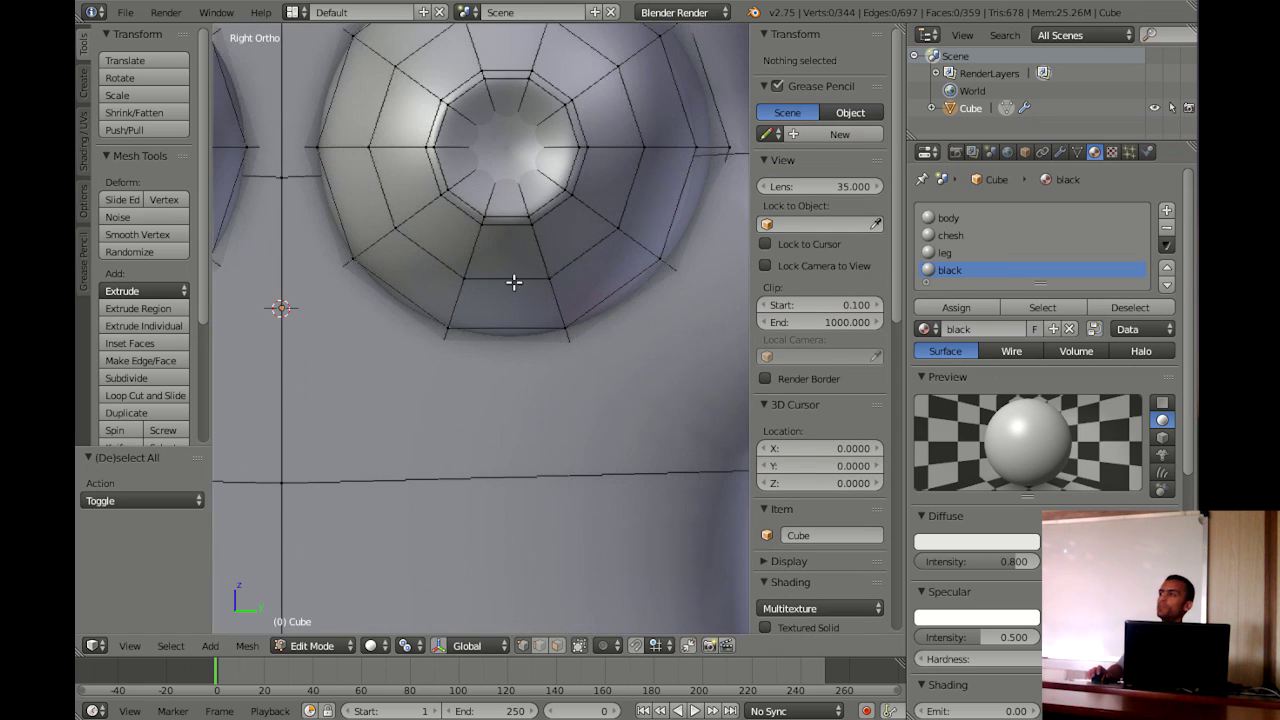
middle_click_drag(514, 280, 461, 466, "shift")
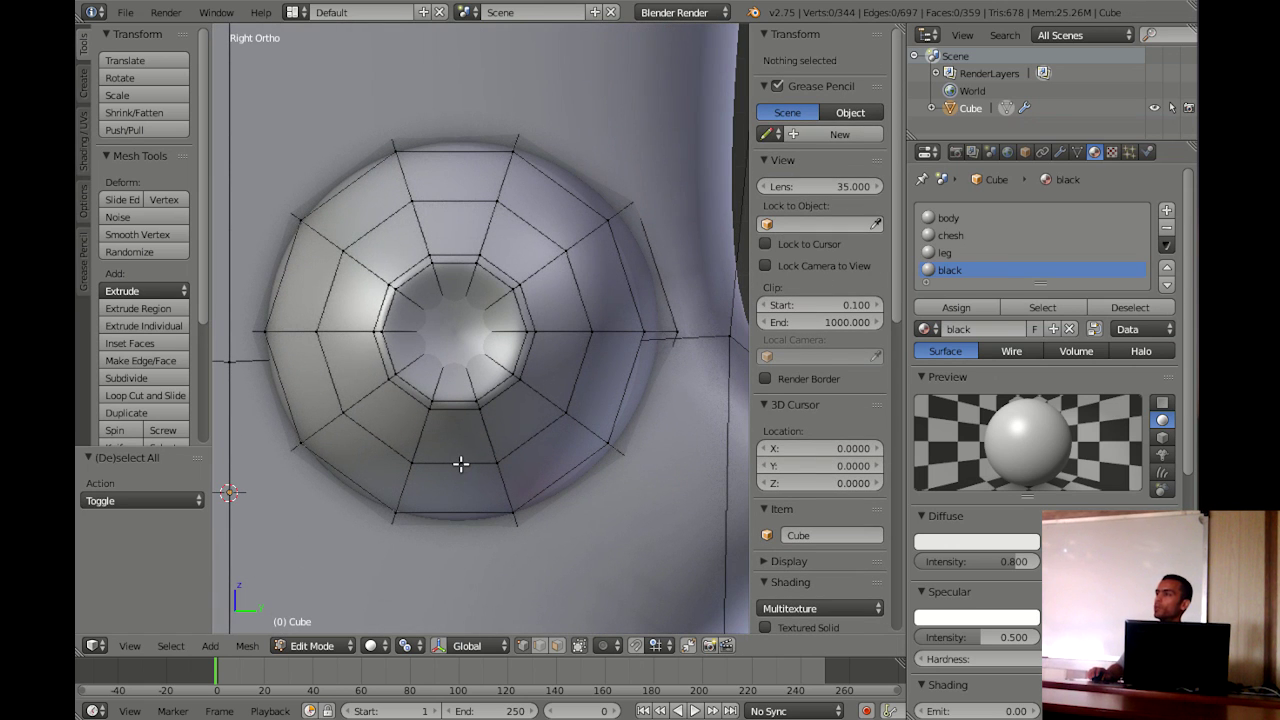
scroll(474, 452, "down", 1)
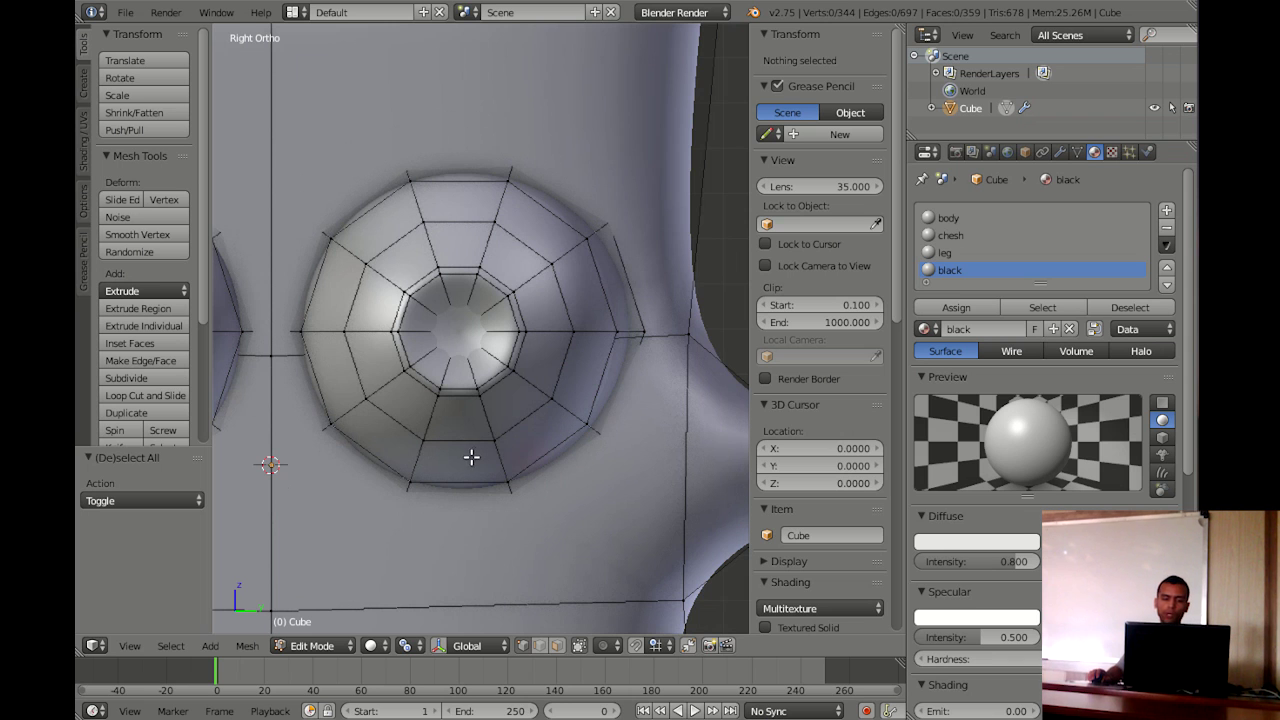
mouse_move(486, 449)
middle_mouse_down()
mouse_move(486, 402)
mouse_move(505, 410)
middle_mouse_up()
scroll(505, 410, "up", 2)
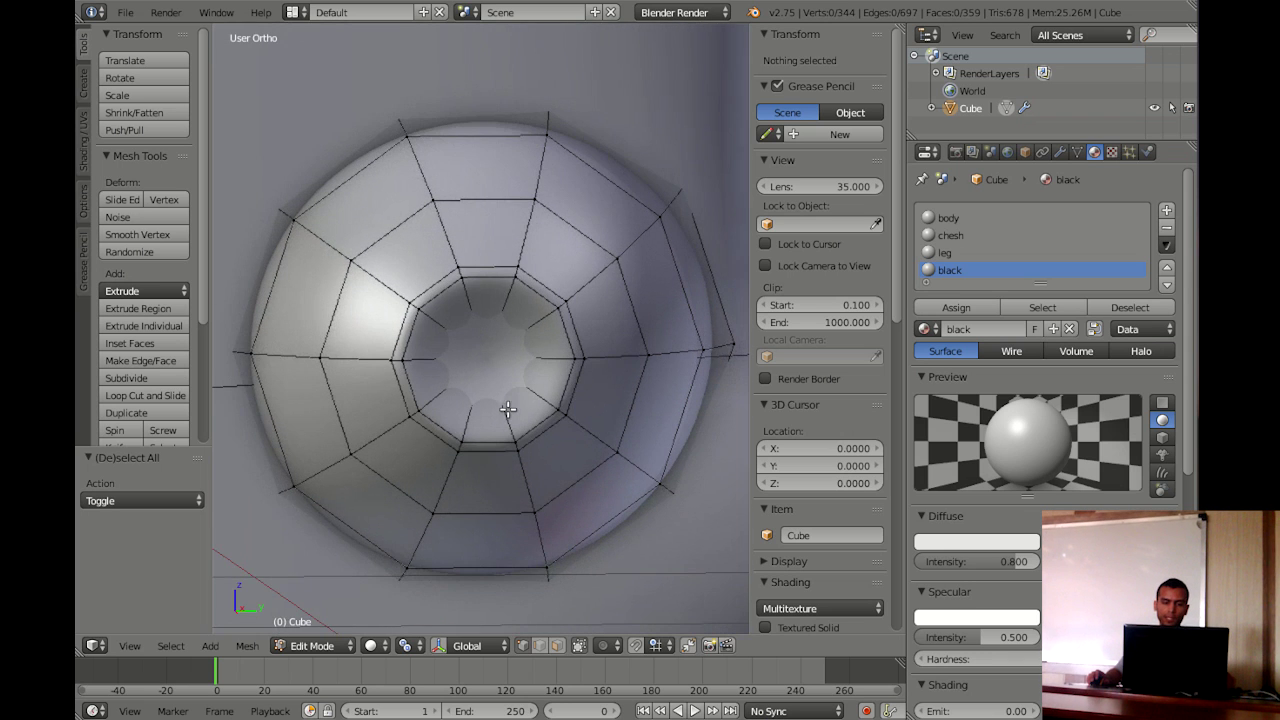
scroll(423, 363, "up", 1)
scroll(443, 374, "up", 1)
key("z")
Select the centre and all rim vertices of the first eye's pupil
right_click(450, 340)
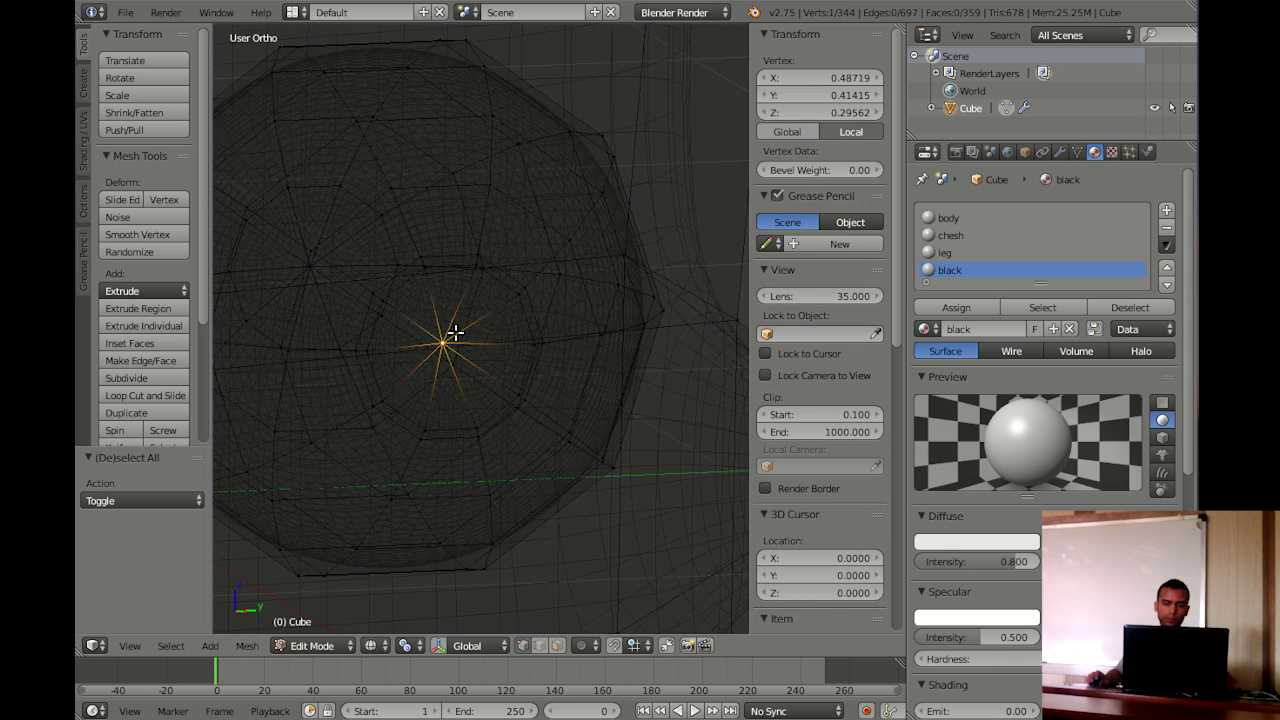
scroll(480, 286, "up", 2)
right_click(482, 256, "shift")
right_click(486, 257, "shift")
right_click(474, 255, "shift")
right_click(517, 289, "shift")
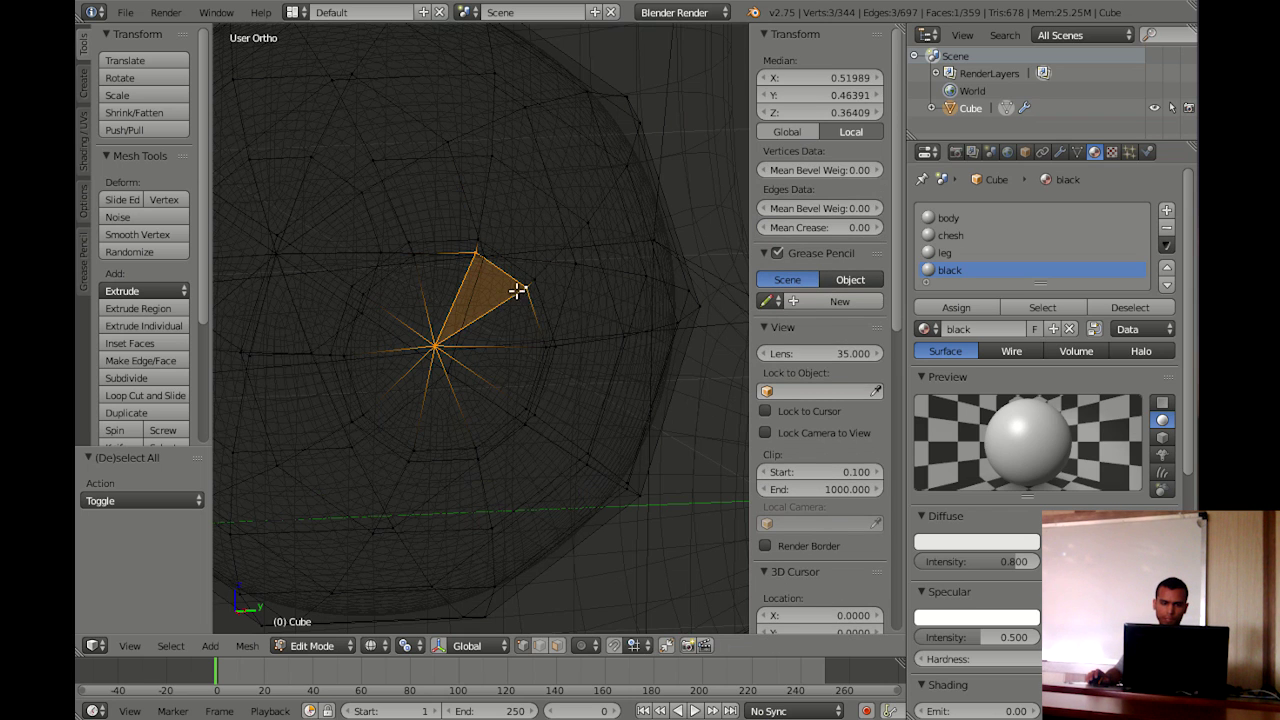
right_click(542, 348, "shift")
right_click(522, 409, "shift")
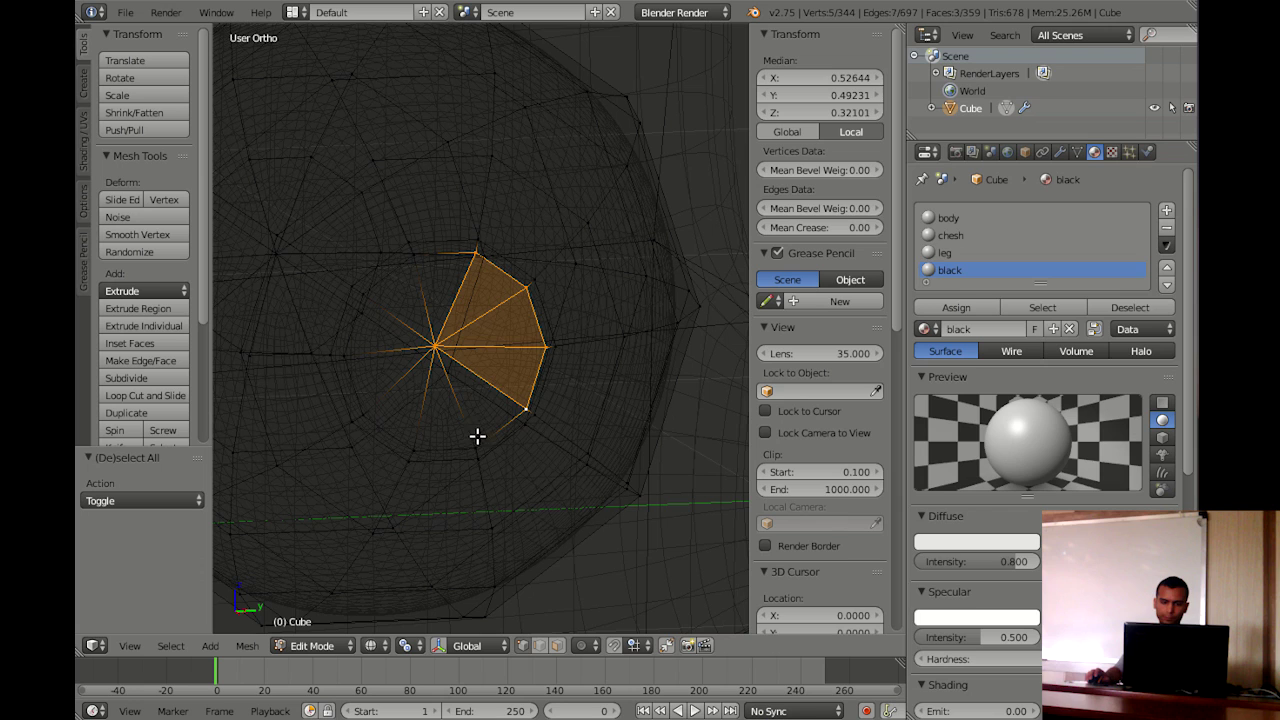
right_click(476, 445, "shift")
right_click(428, 438, "shift")
right_click(370, 405, "shift")
right_click(356, 352, "shift")
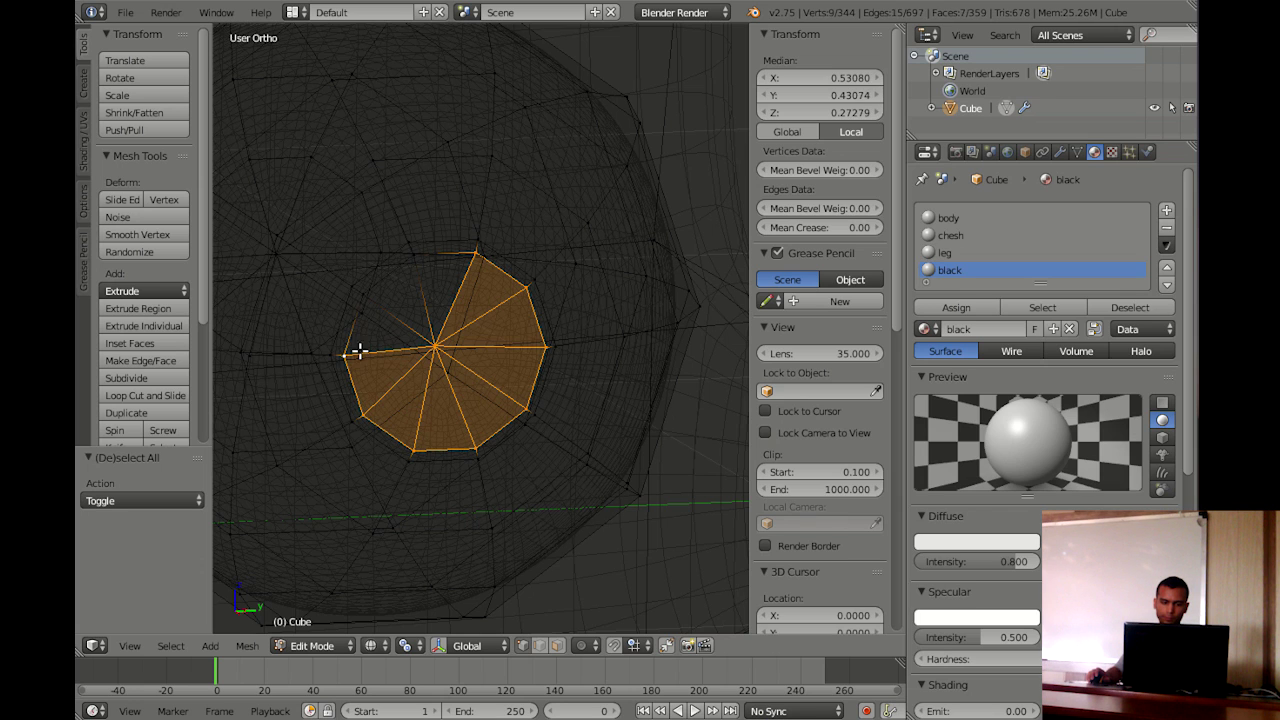
right_click(368, 298, "shift")
right_click(415, 261, "shift")
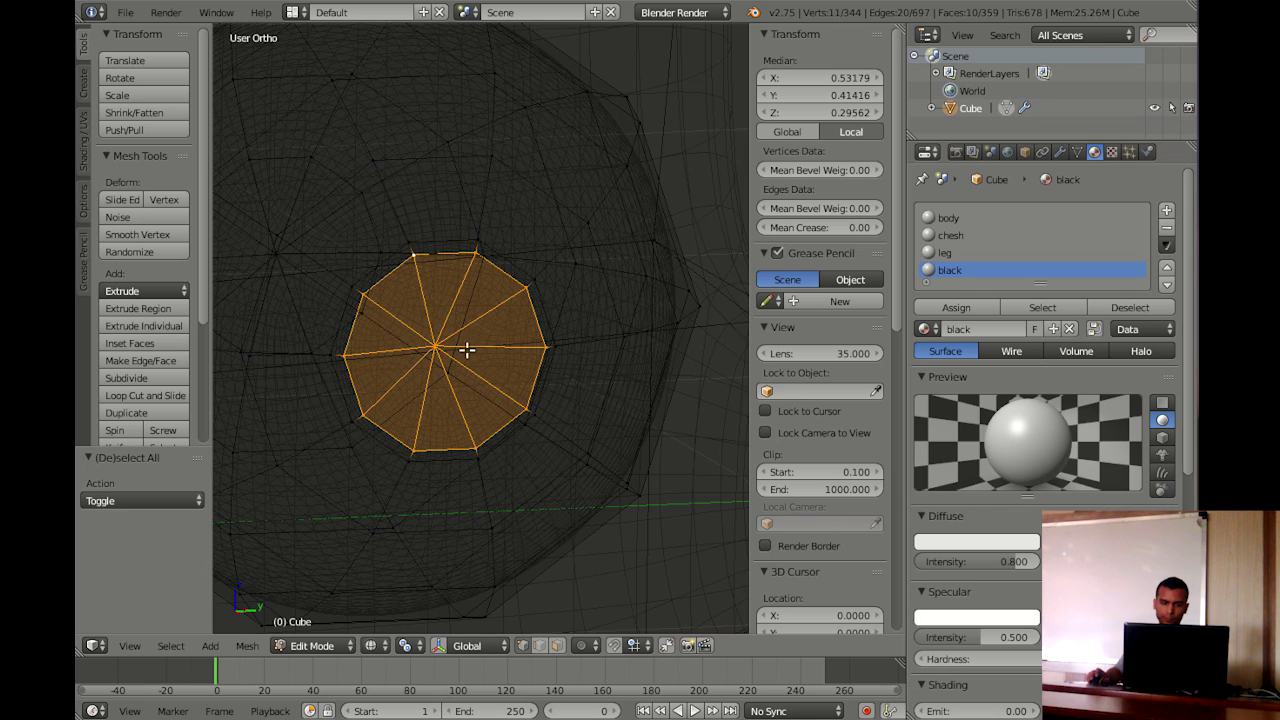
Assign the pupil faces to the black slot and set its diffuse colour to near-black (0.031)
scroll(467, 349, "down", 1)
key("z")
middle_click_drag(489, 340, 469, 343)
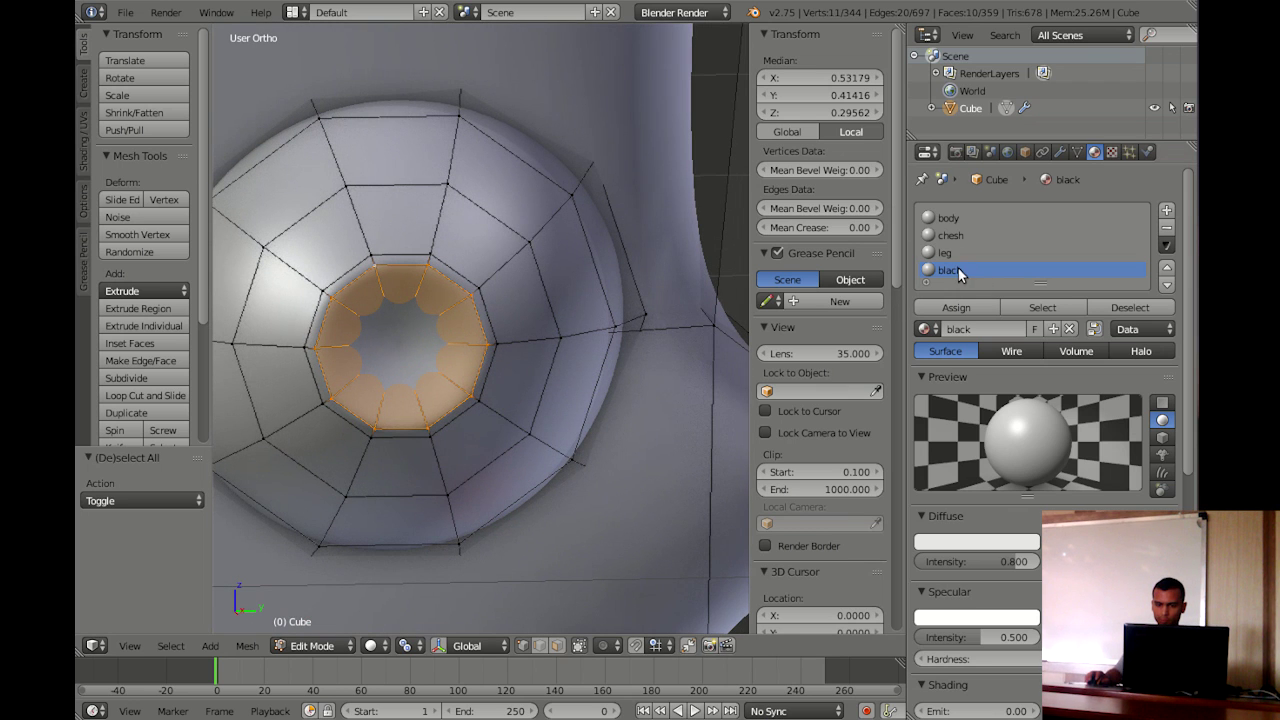
left_click(957, 308)
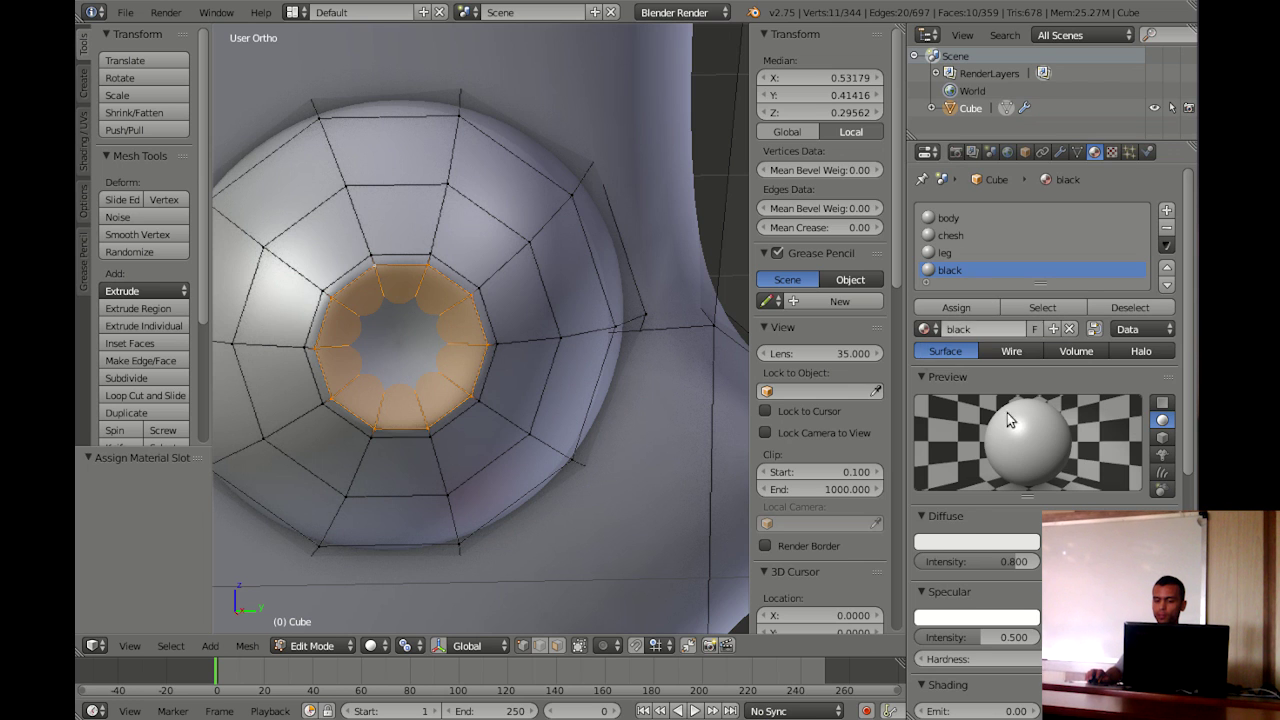
left_click(975, 542)
left_click_drag(1027, 367, 1026, 436)
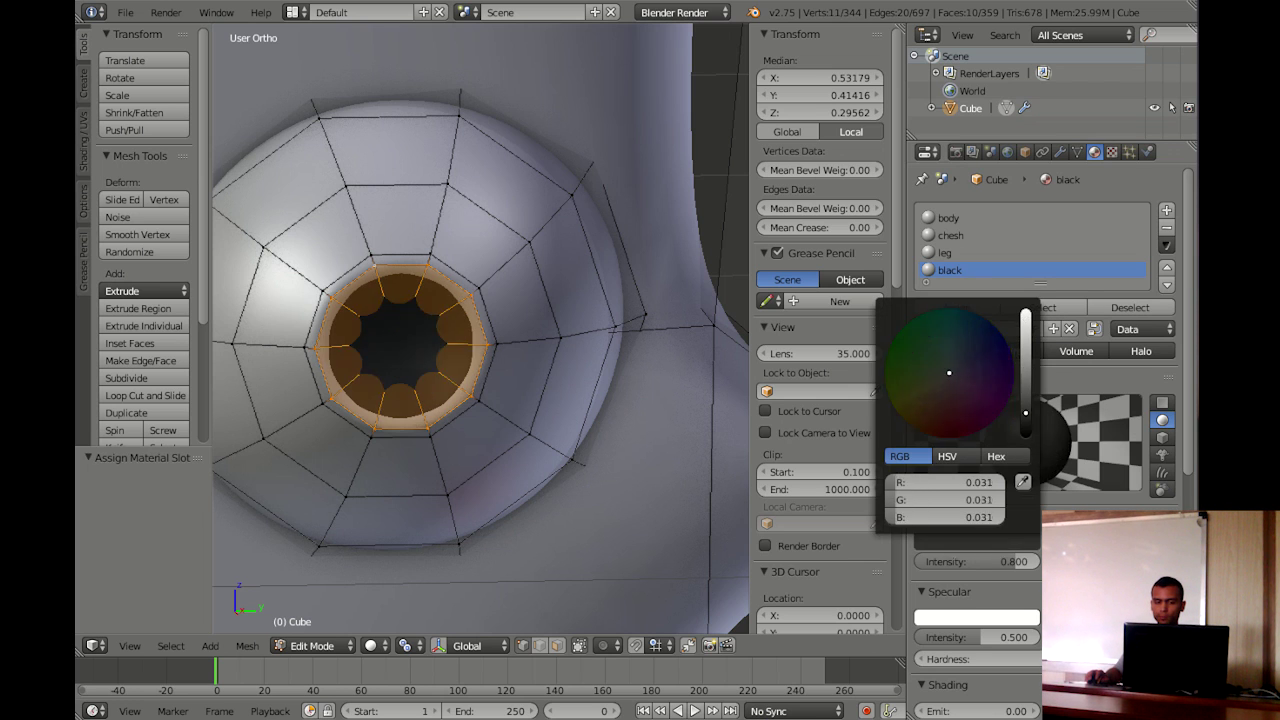
key("z")
scroll(400, 367, "down", 3)
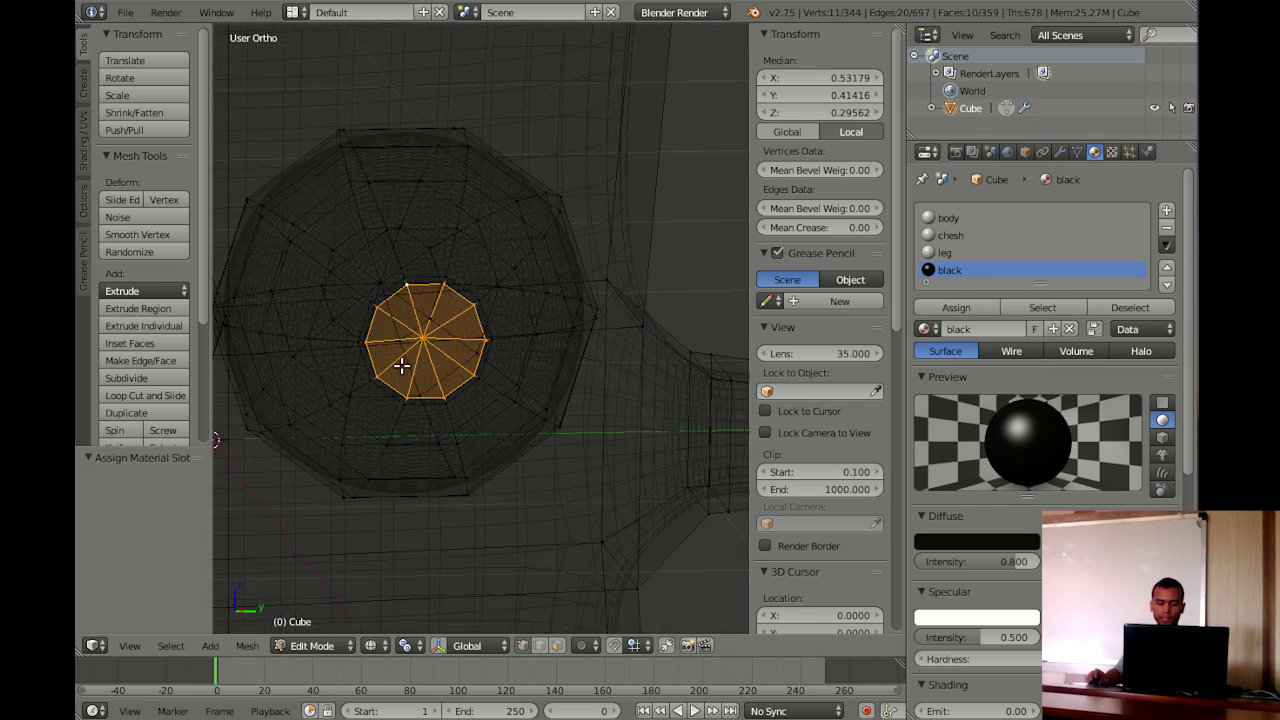
key("z")
scroll(425, 367, "down", 1)
Deselect the first pupil and frame the other eye in wireframe view
key("a")
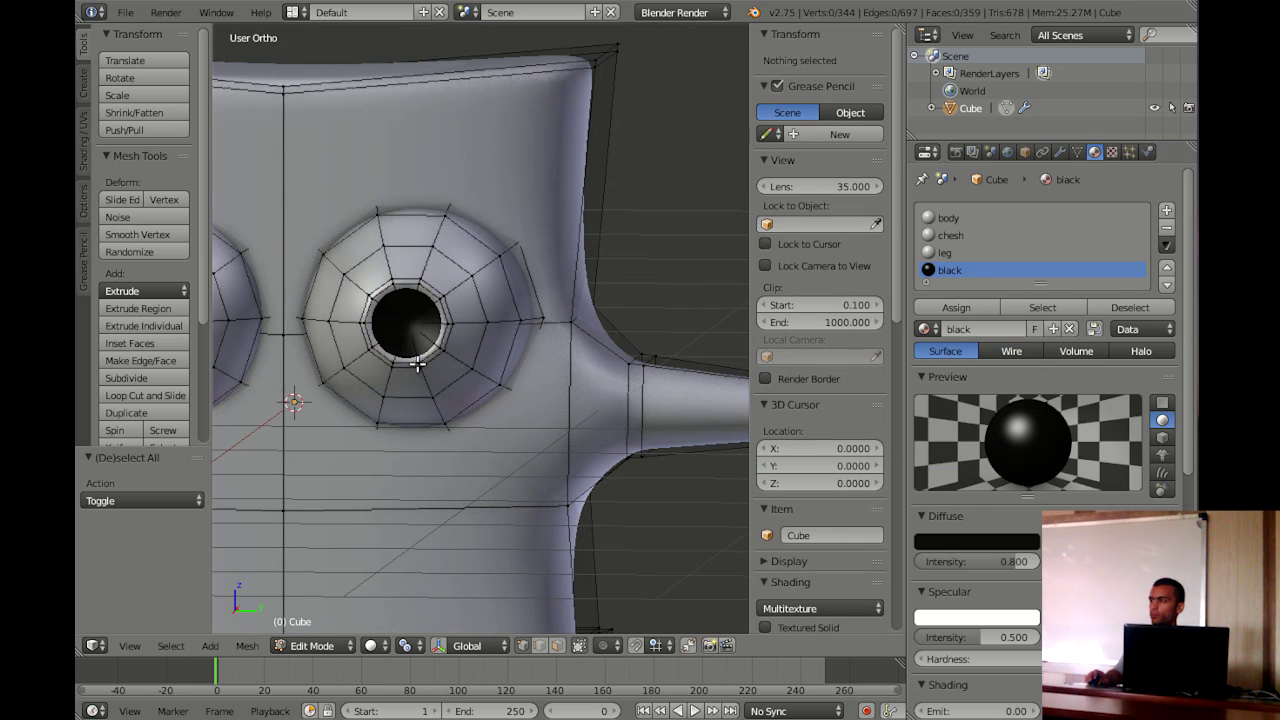
middle_click_drag(423, 357, 578, 352, "shift")
scroll(520, 362, "down", 2)
mouse_move(429, 343)
middle_mouse_down()
mouse_move(466, 380)
mouse_move(494, 377)
mouse_move(517, 346)
middle_mouse_up()
scroll(494, 377, "up", 3)
scroll(491, 374, "up", 2)
key("z")
Select the centre and all rim vertices of the second eye's pupil
right_click(434, 334)
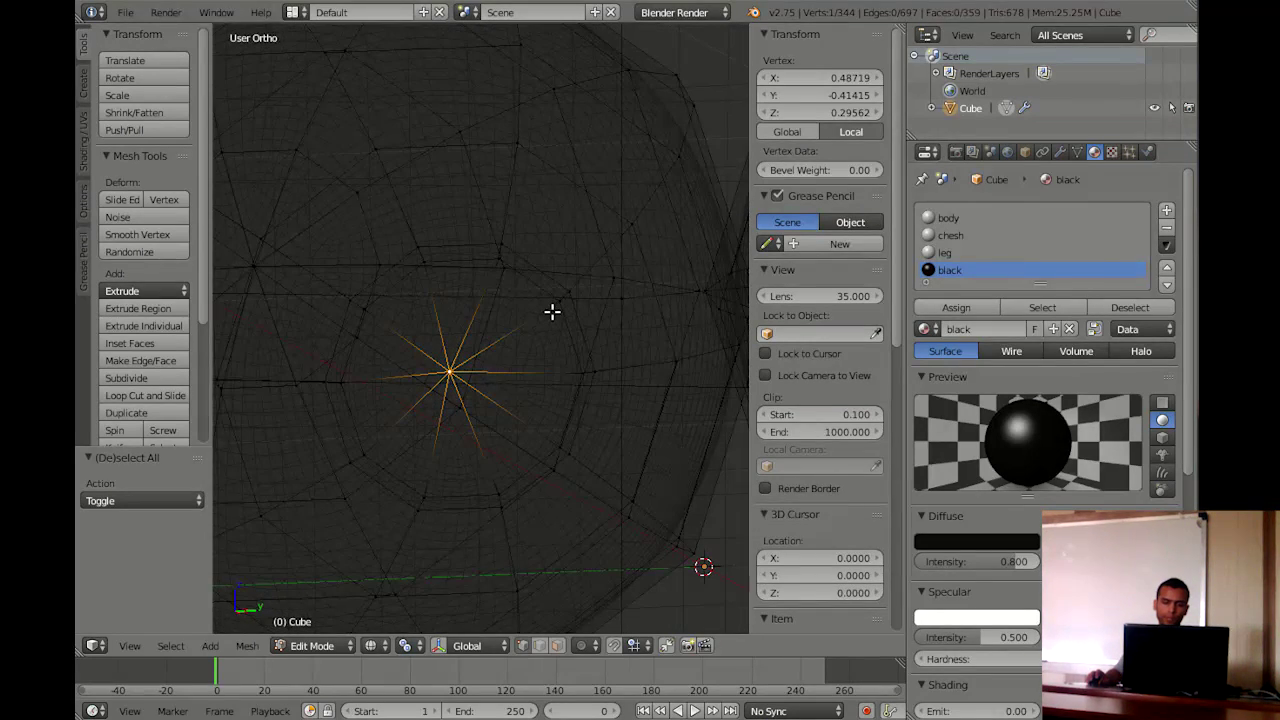
right_click(554, 305, "shift")
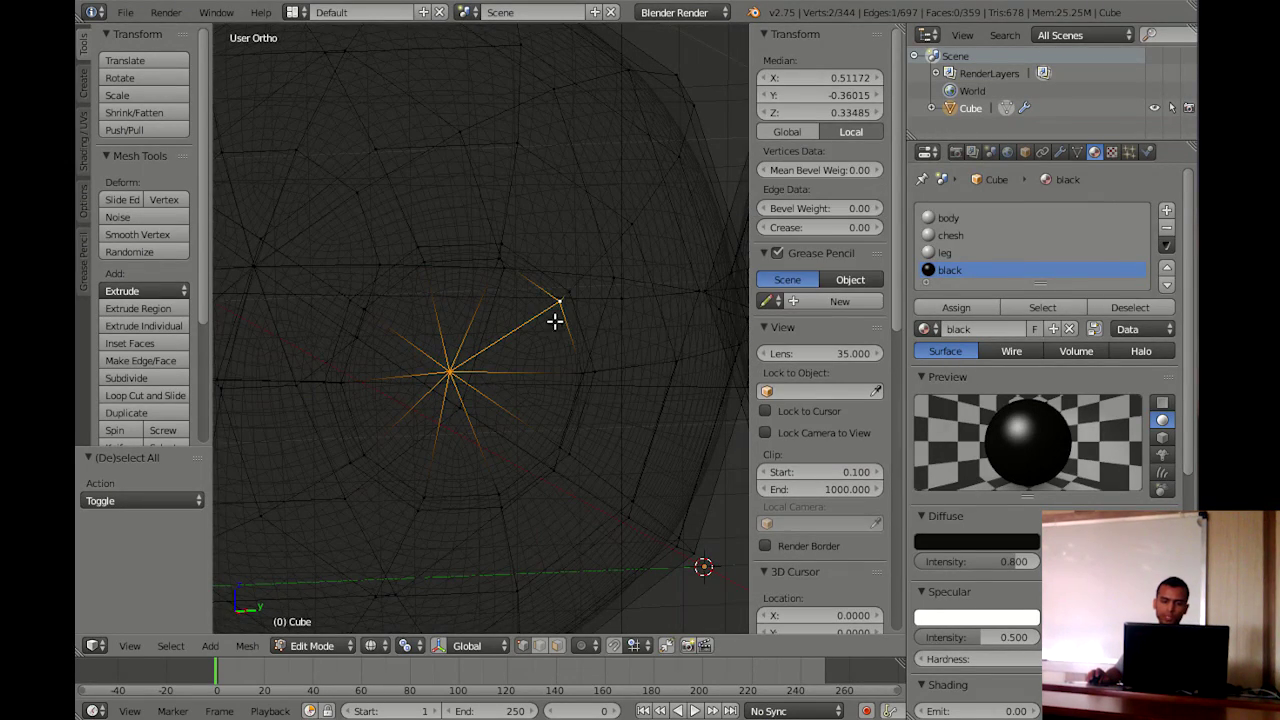
right_click(574, 371, "shift")
right_click(559, 447, "shift")
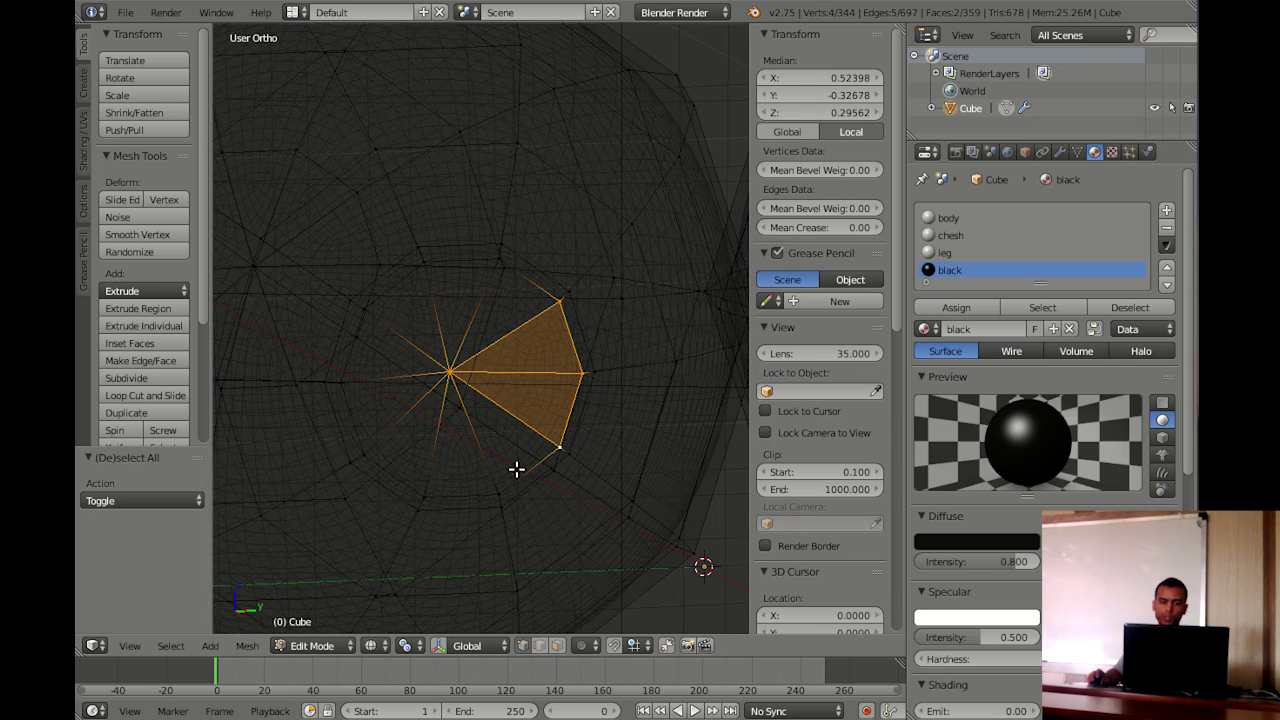
right_click(497, 485, "shift")
right_click(424, 495, "shift")
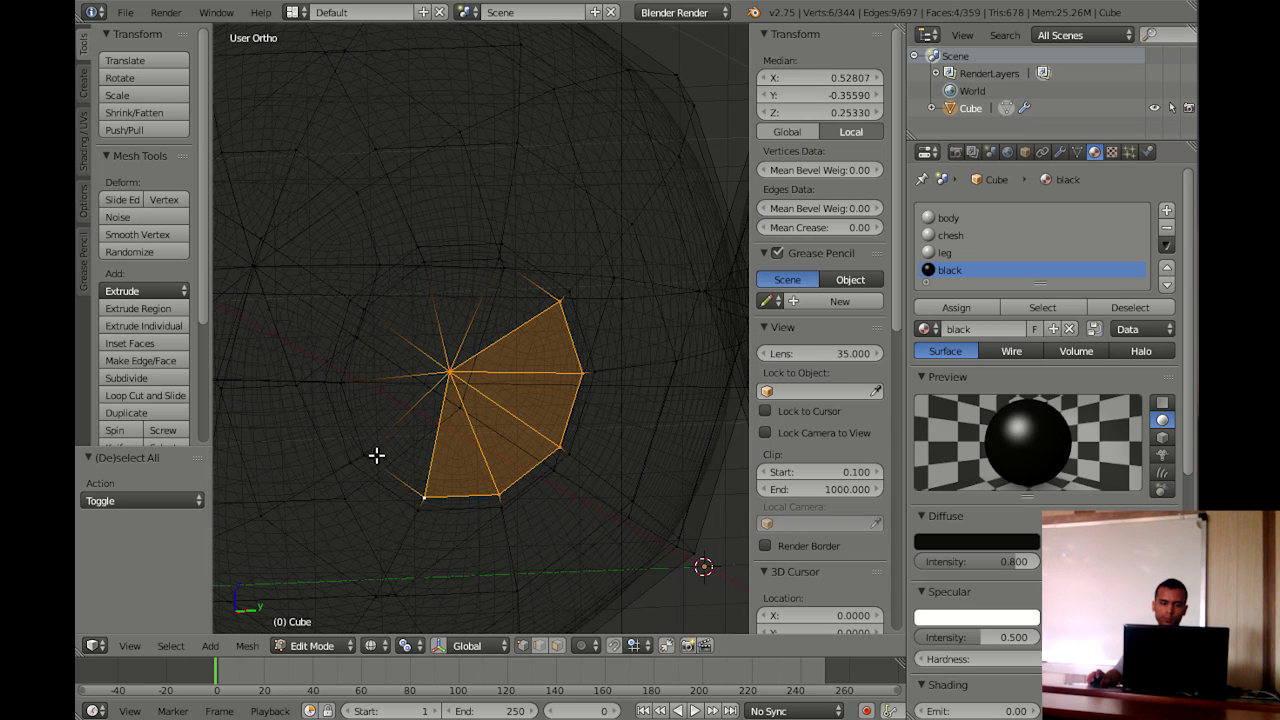
right_click(366, 455, "shift")
right_click(344, 381, "shift")
right_click(364, 310, "shift")
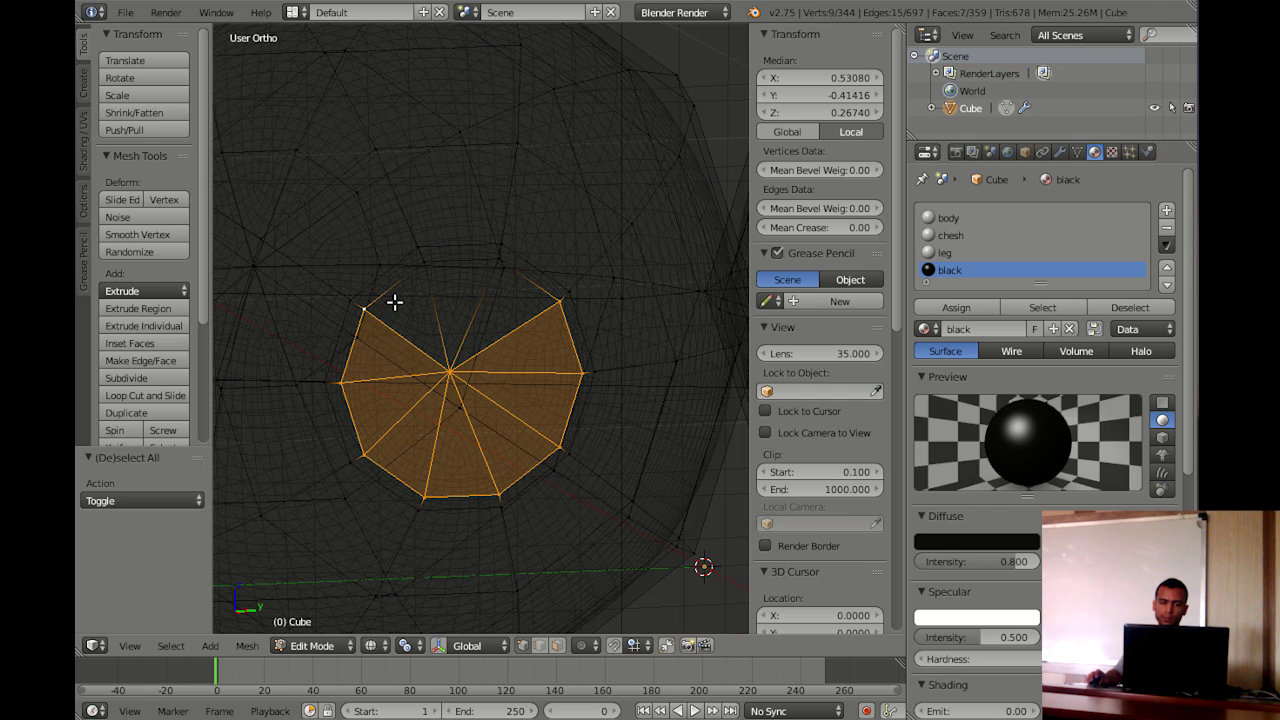
right_click(424, 263, "shift")
right_click(494, 265, "shift")
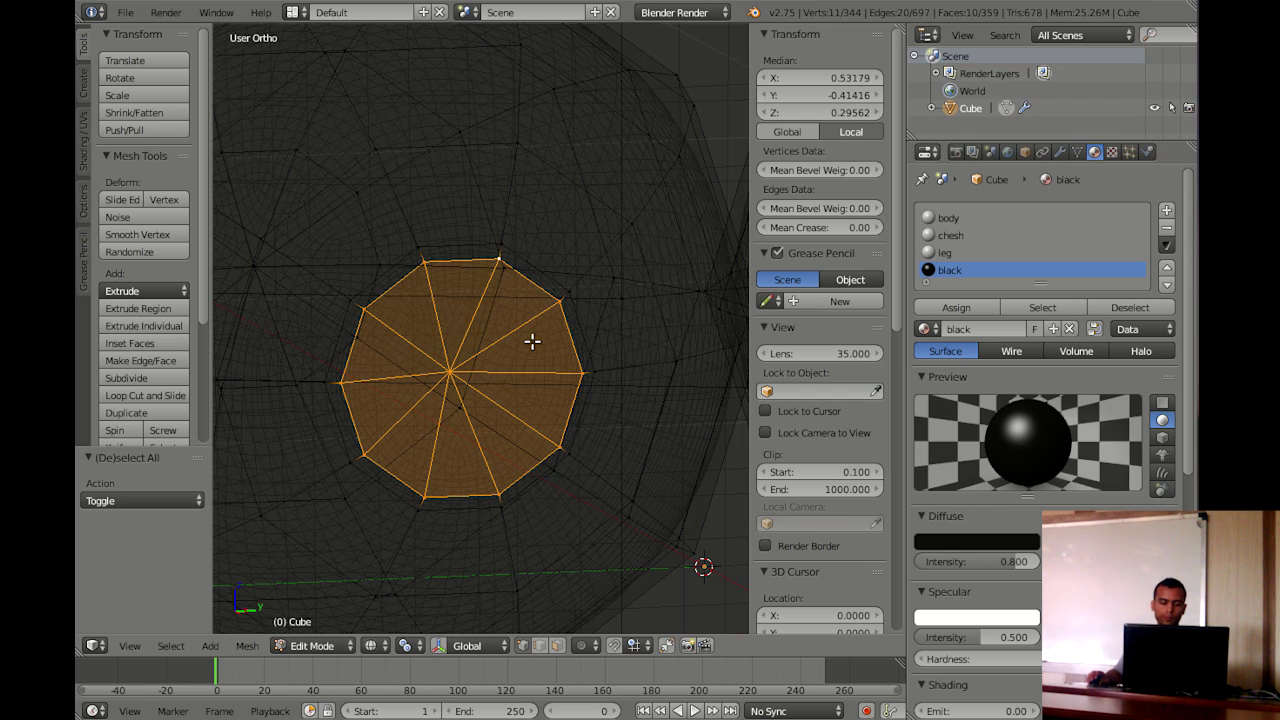
Assign the second pupil's faces to the black material slot
left_click(956, 307)
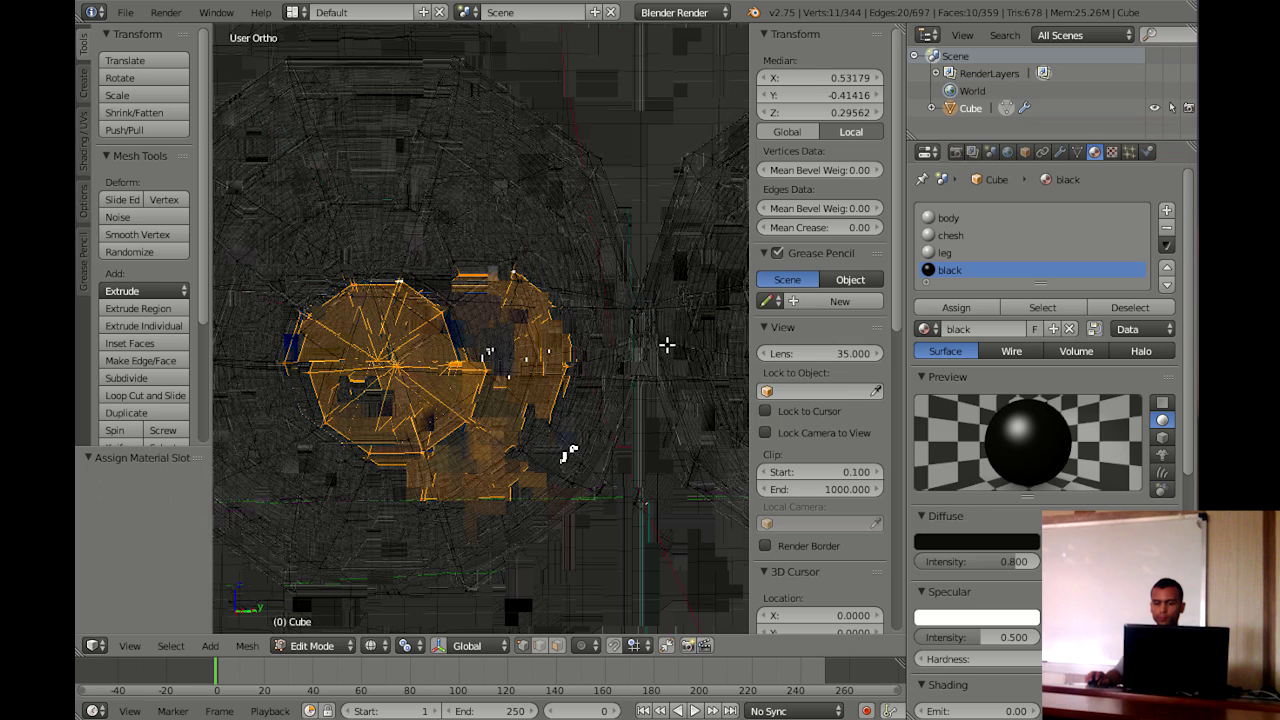
scroll(551, 350, "down", 3)
scroll(540, 346, "down", 1)
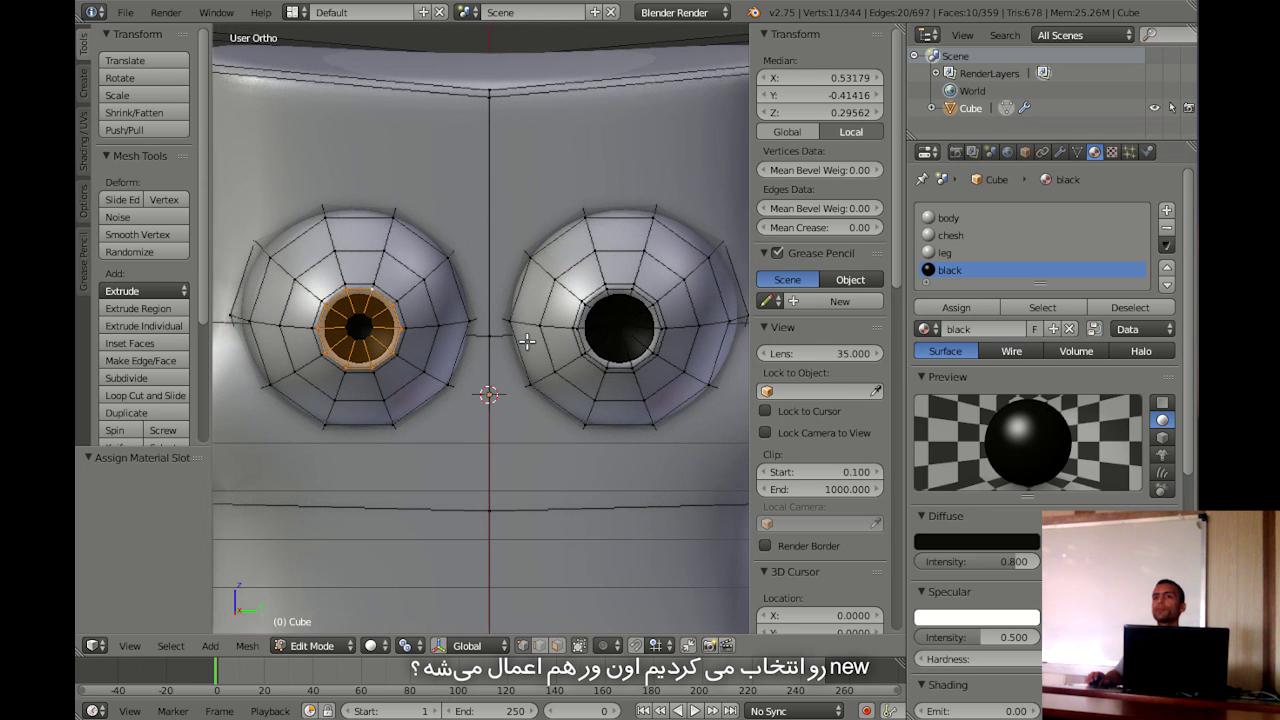
scroll(527, 342, "down", 1)
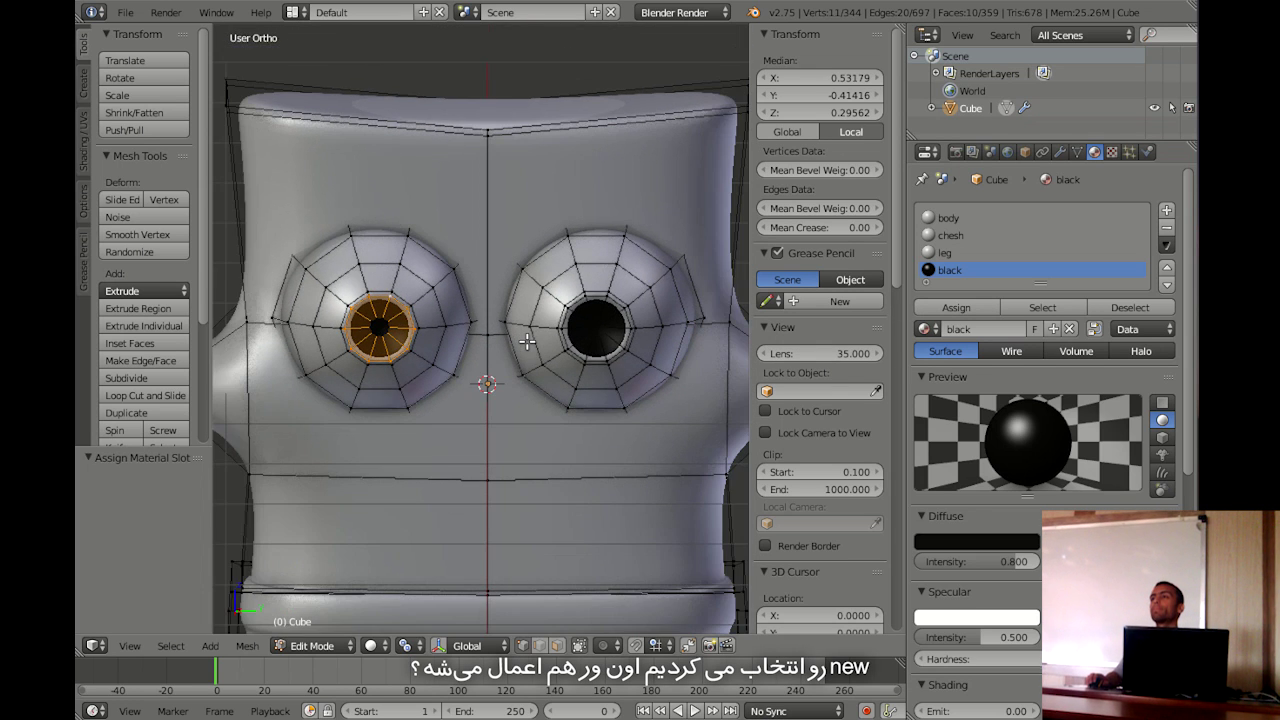
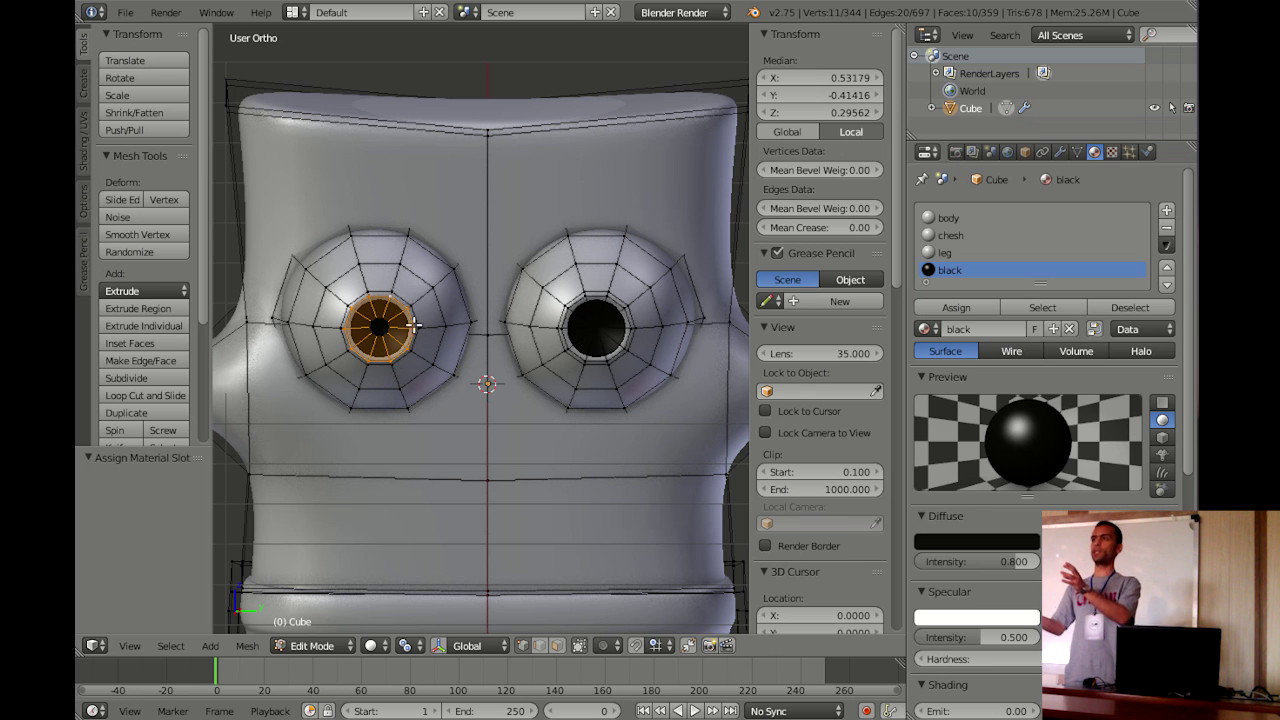
Set the body material's diffuse colour to a pale yellow
scroll(563, 391, "down", 2)
mouse_move(563, 391)
middle_mouse_down()
mouse_move(574, 400)
mouse_move(538, 380)
middle_mouse_up()
scroll(575, 405, "up", 4)
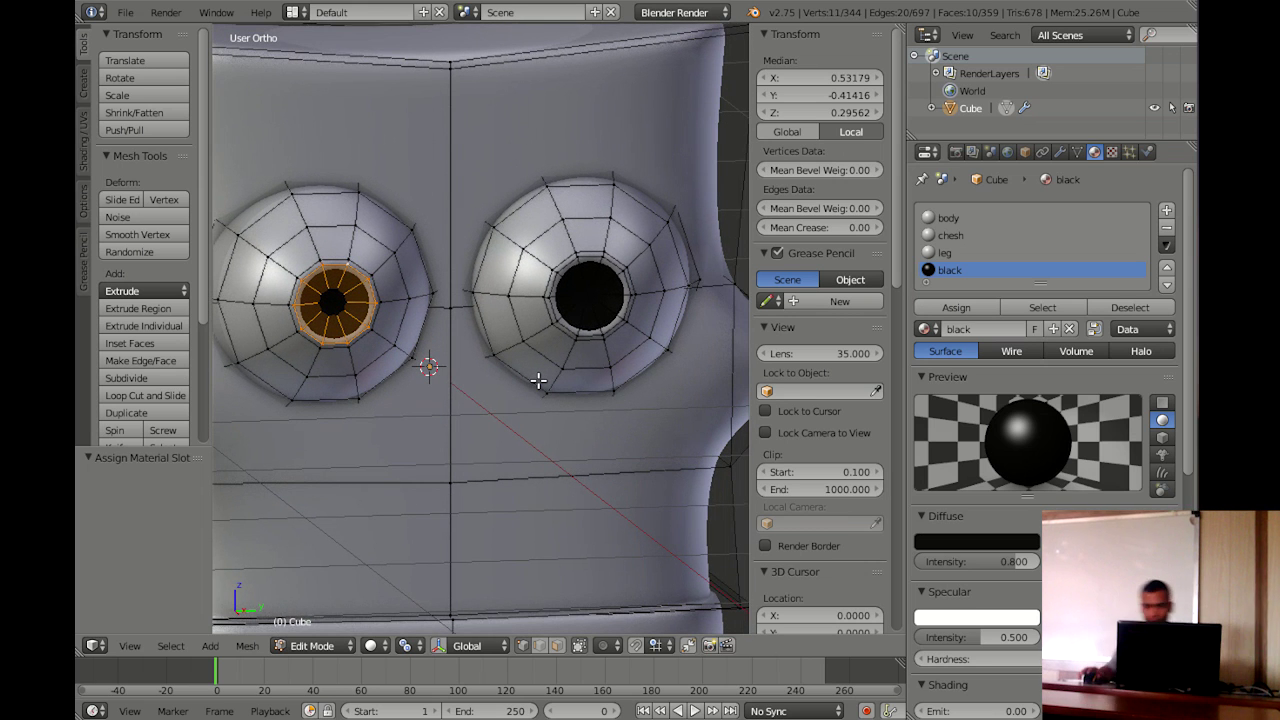
left_click(959, 219)
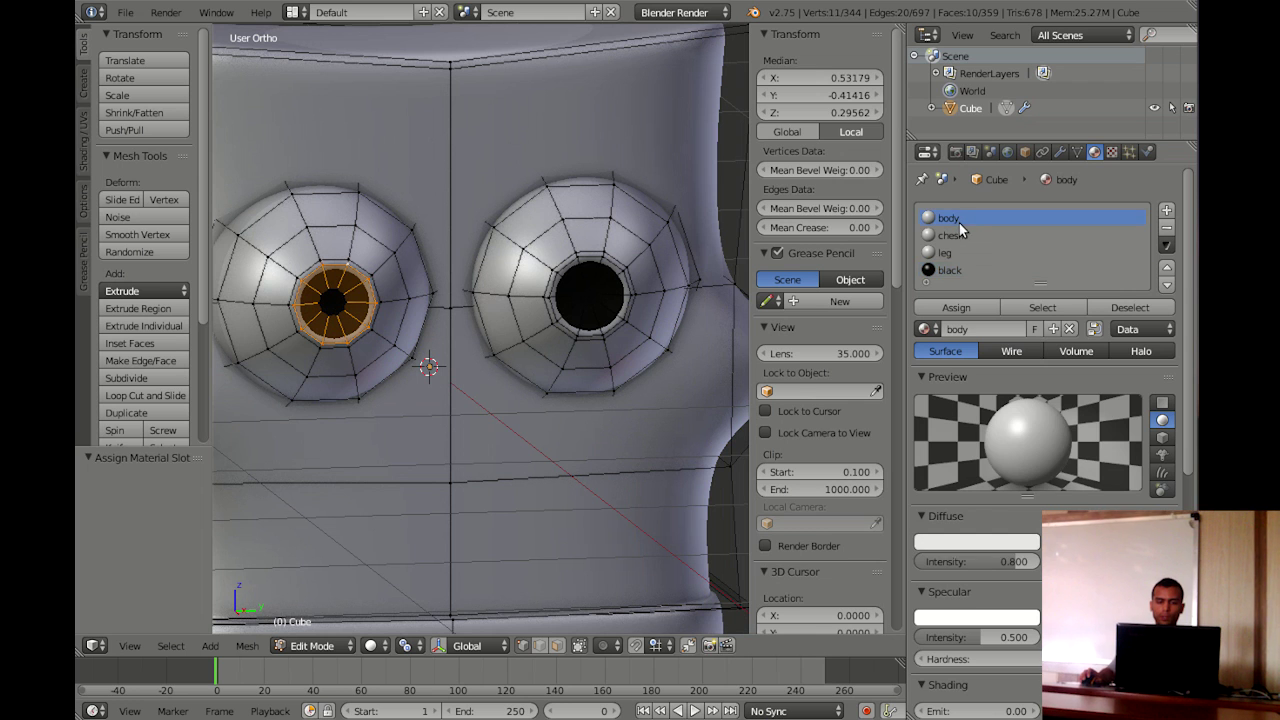
left_click(974, 542)
mouse_move(960, 386)
left_mouse_down()
mouse_move(935, 382)
mouse_move(924, 403)
left_mouse_up()
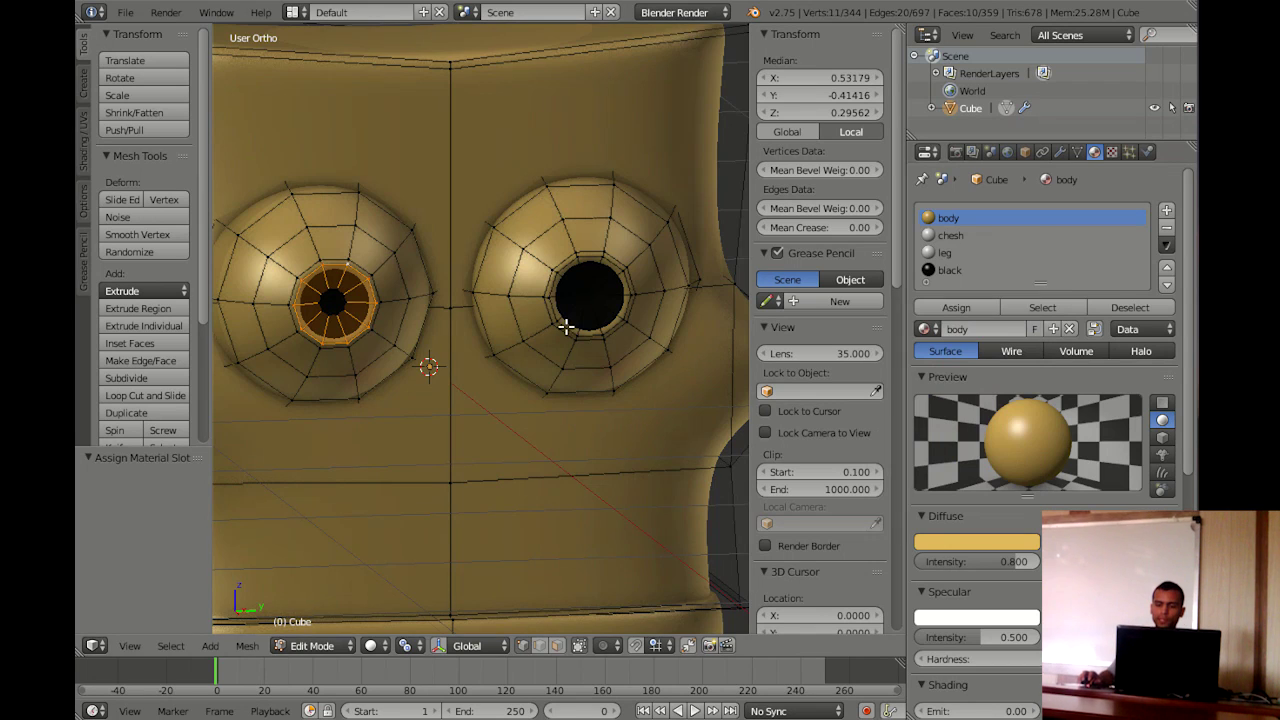
scroll(550, 322, "down", 1)
scroll(525, 316, "down", 1)
Deselect all, keep the body material's name unchanged, and zoom in on the right eye
key("a")
middle_click_drag(502, 325, 541, 325)
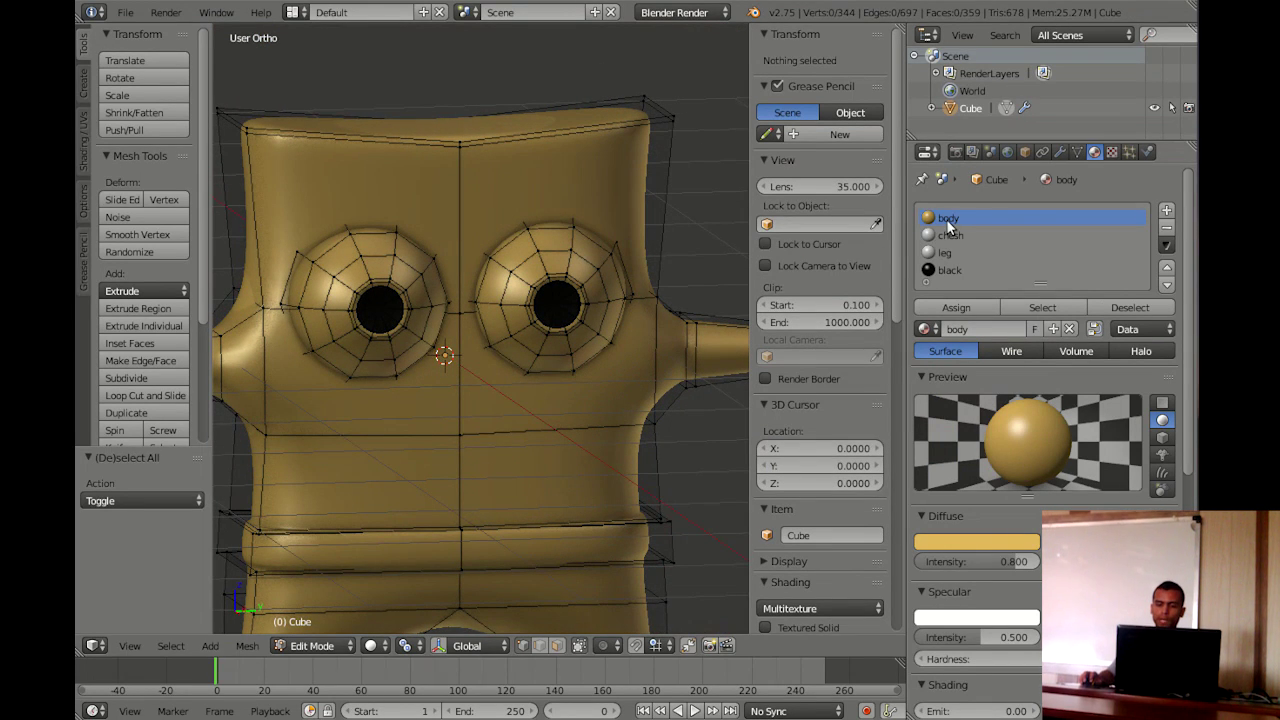
double_click(950, 218)
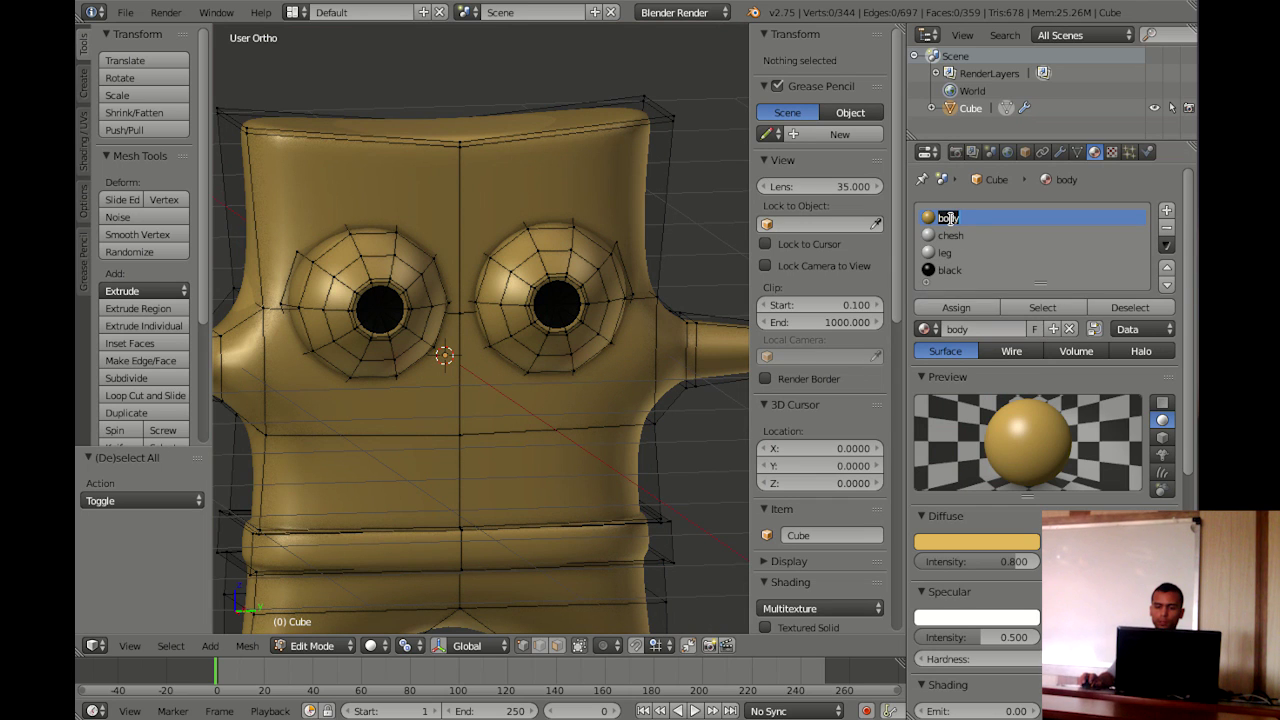
key("Return")
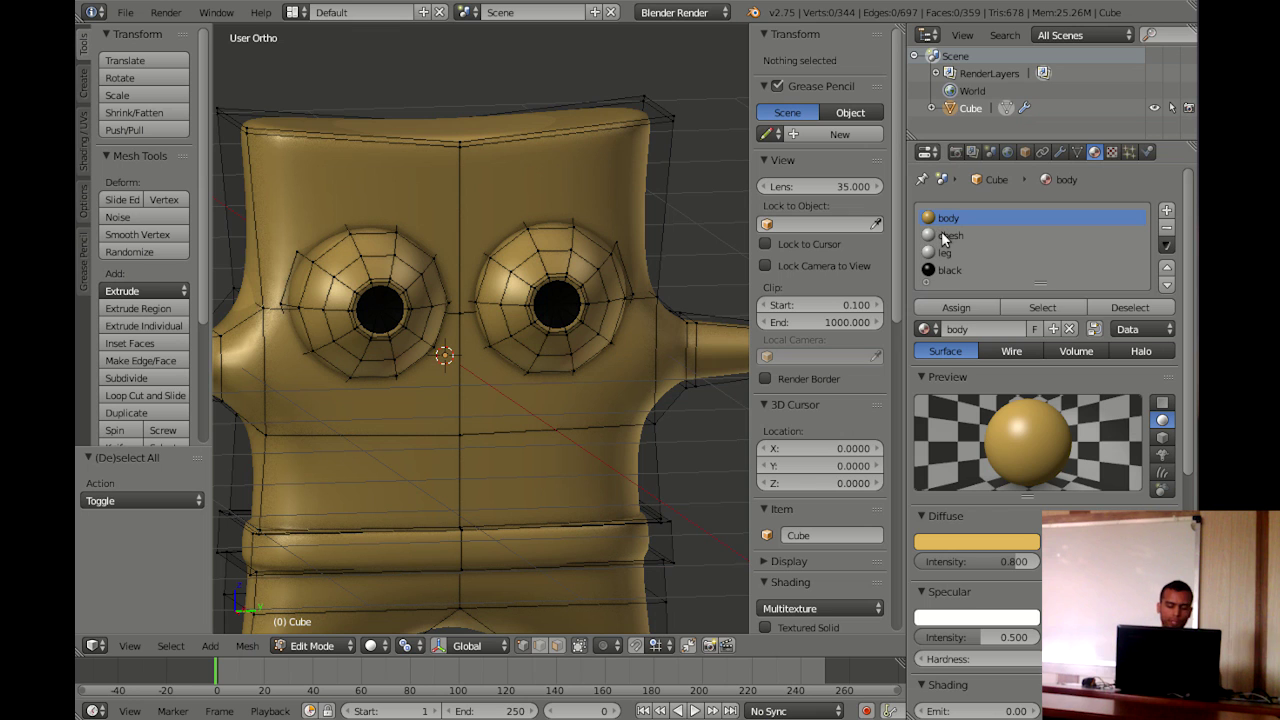
middle_click_drag(577, 306, 566, 306)
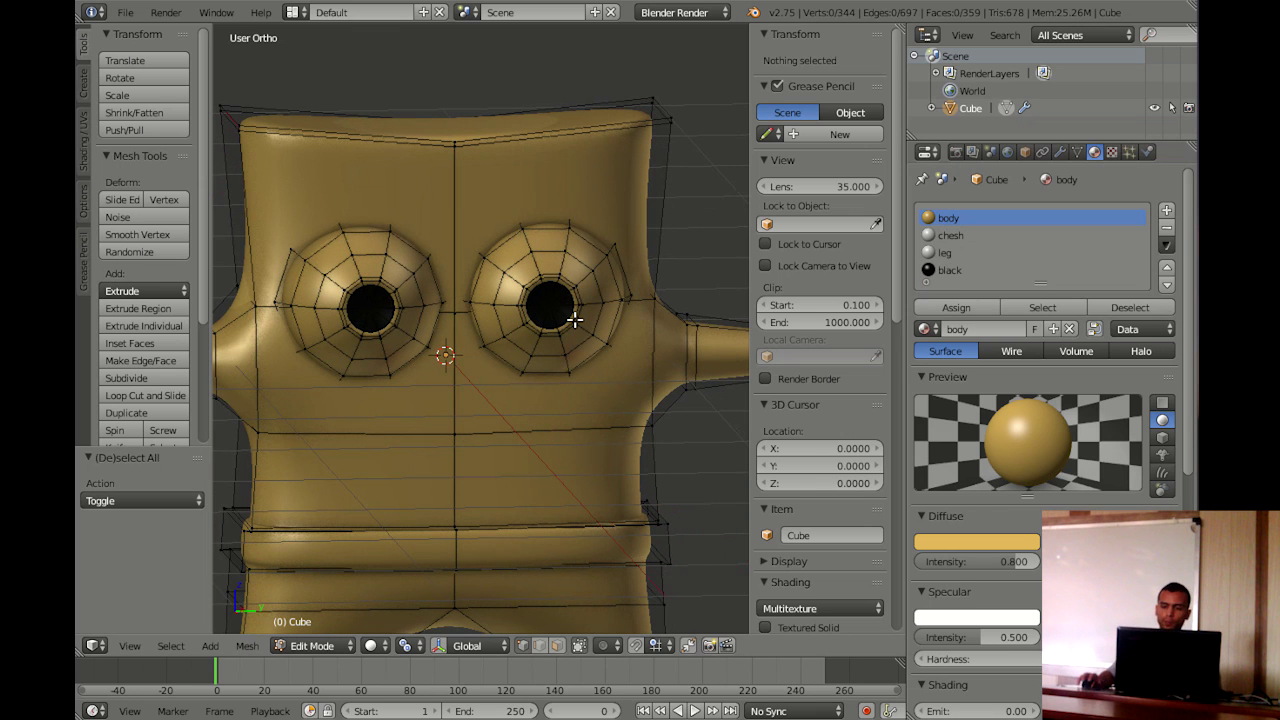
scroll(570, 315, "up", 1)
scroll(545, 322, "up", 1)
scroll(515, 334, "up", 1)
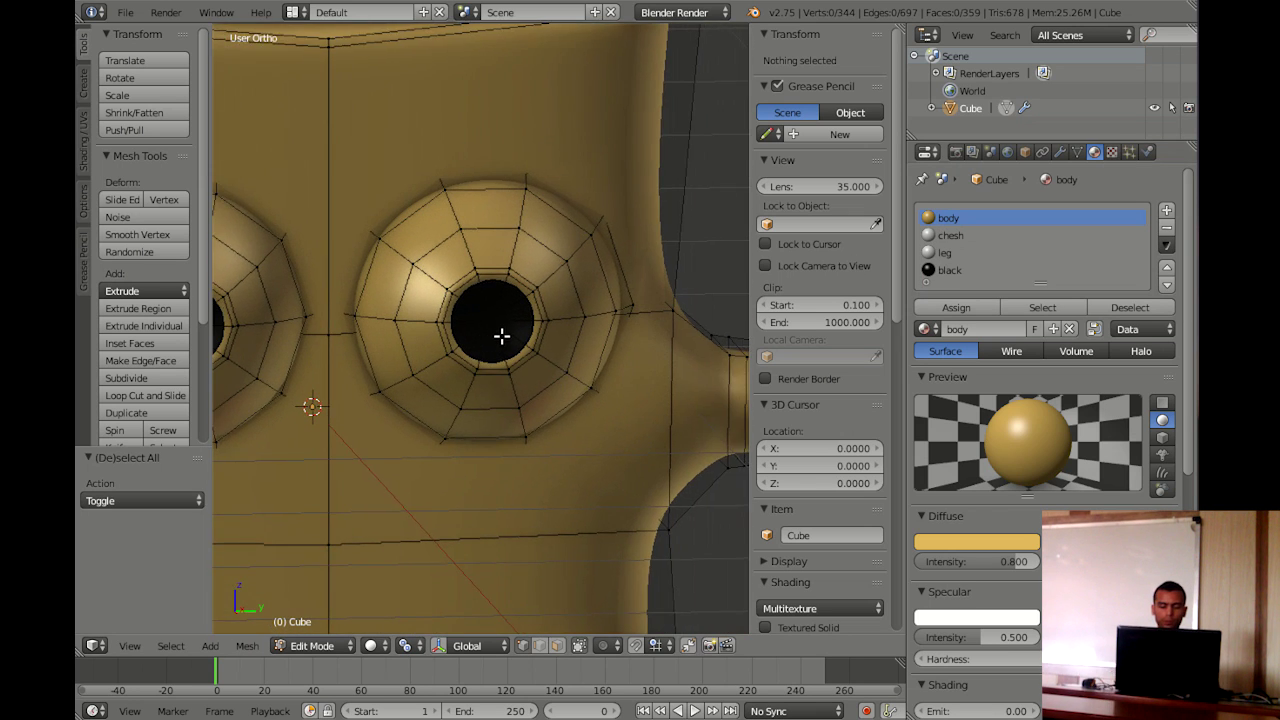
scroll(510, 333, "up", 1)
Select the whole linked right eyeball mesh with L
key("l")
scroll(560, 300, "up", 1)
scroll(537, 337, "up", 1)
scroll(545, 332, "up", 2)
middle_click_drag(545, 331, 543, 335)
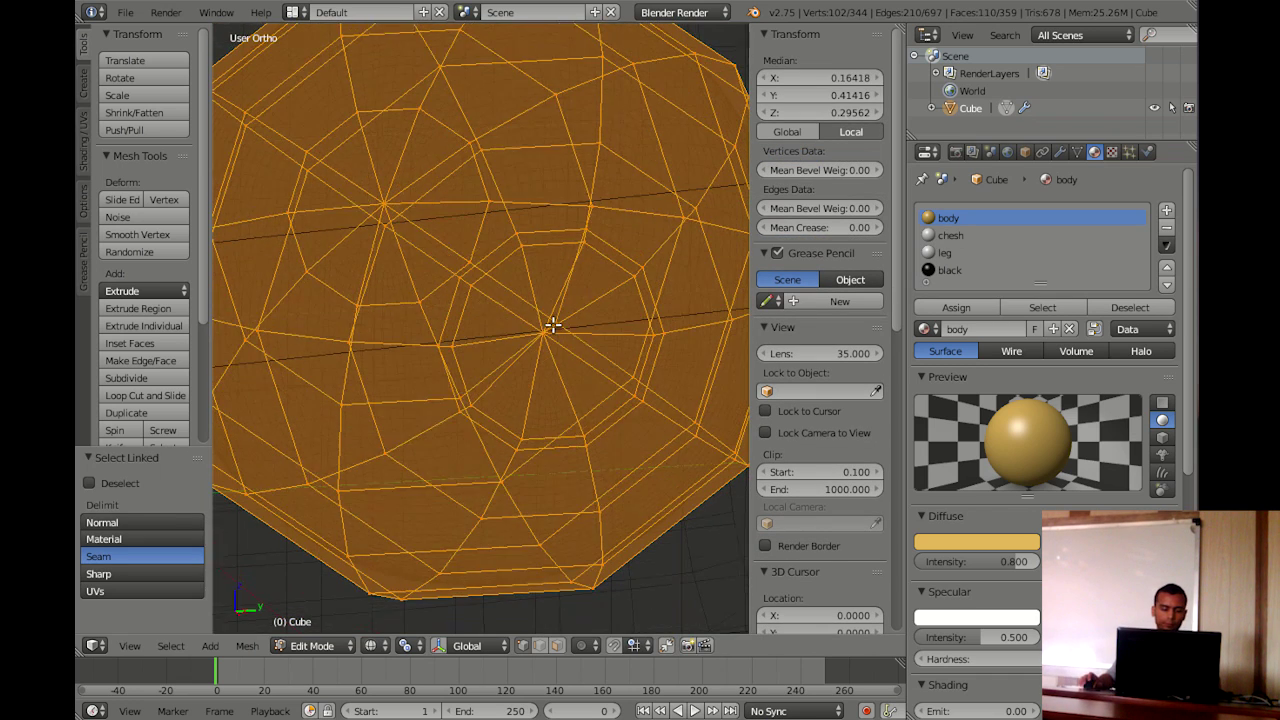
Remove the dark pupil faces and a top pupil vertex from the eyeball selection
key("shift+l")
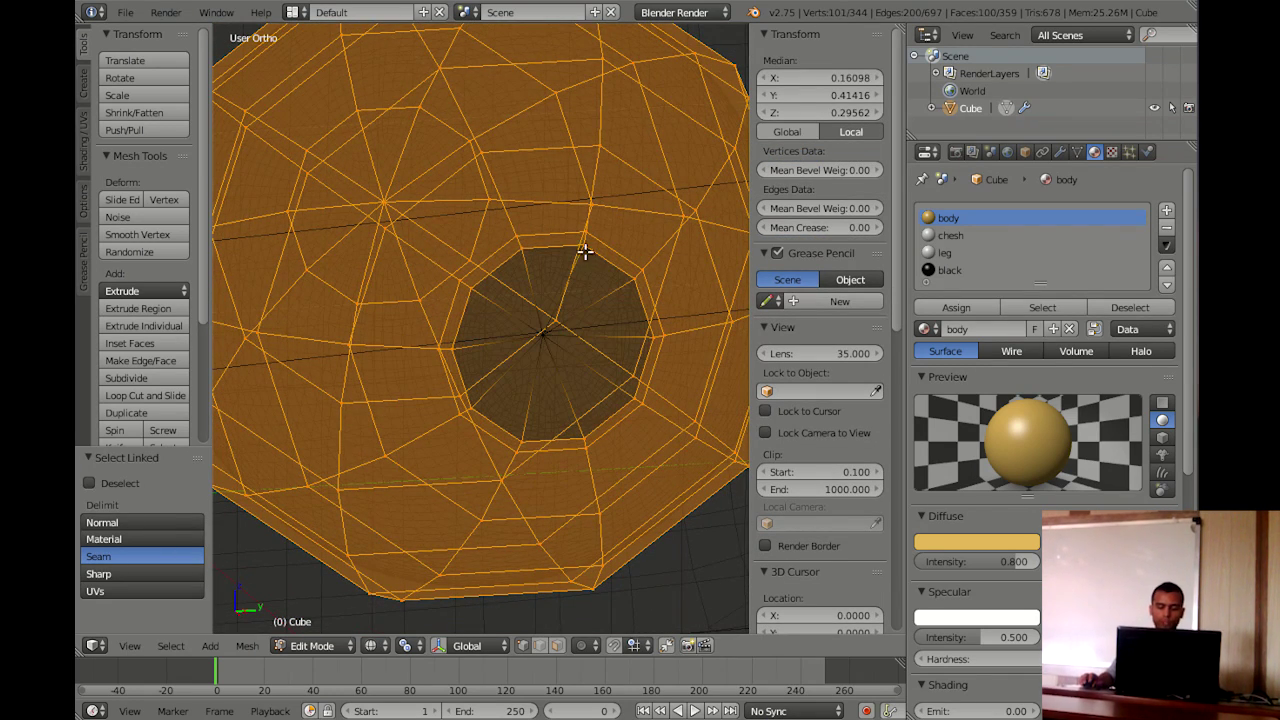
key("shift+l")
key("shift+l")
key("shift+l")
key("shift+l")
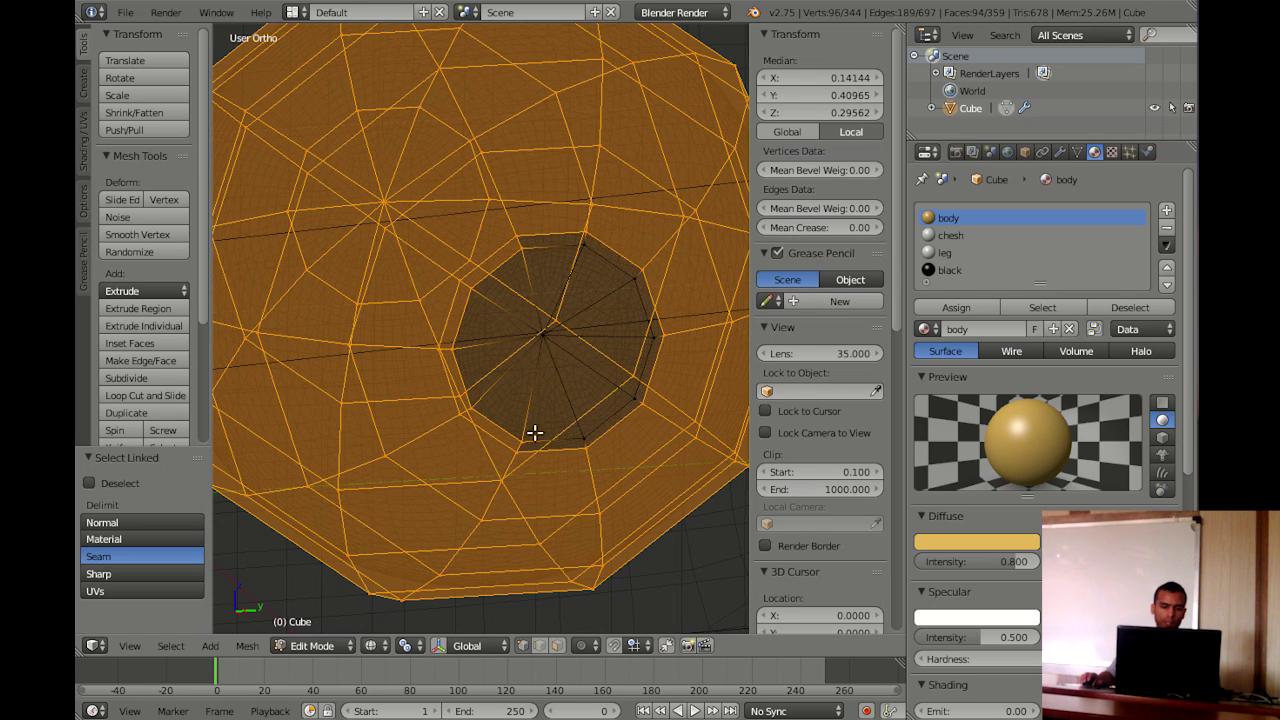
key("shift+l")
key("shift+l")
key("shift+l")
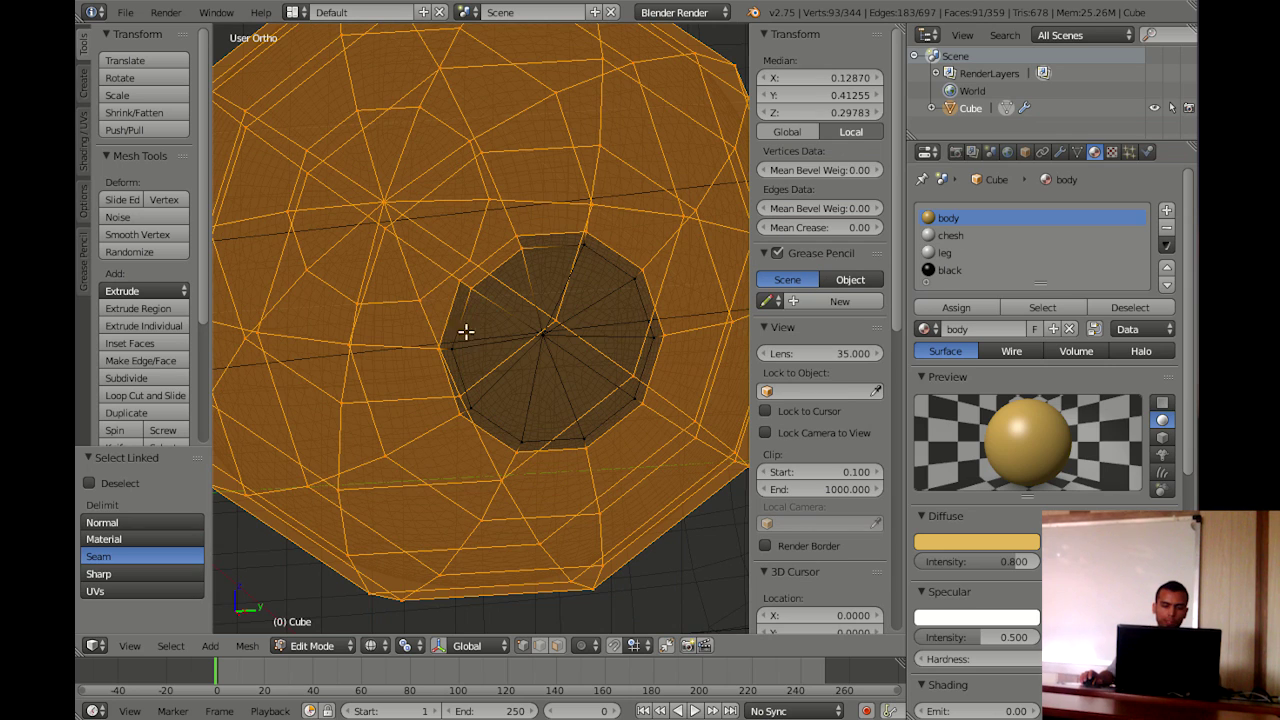
key("shift+l")
key("shift+l")
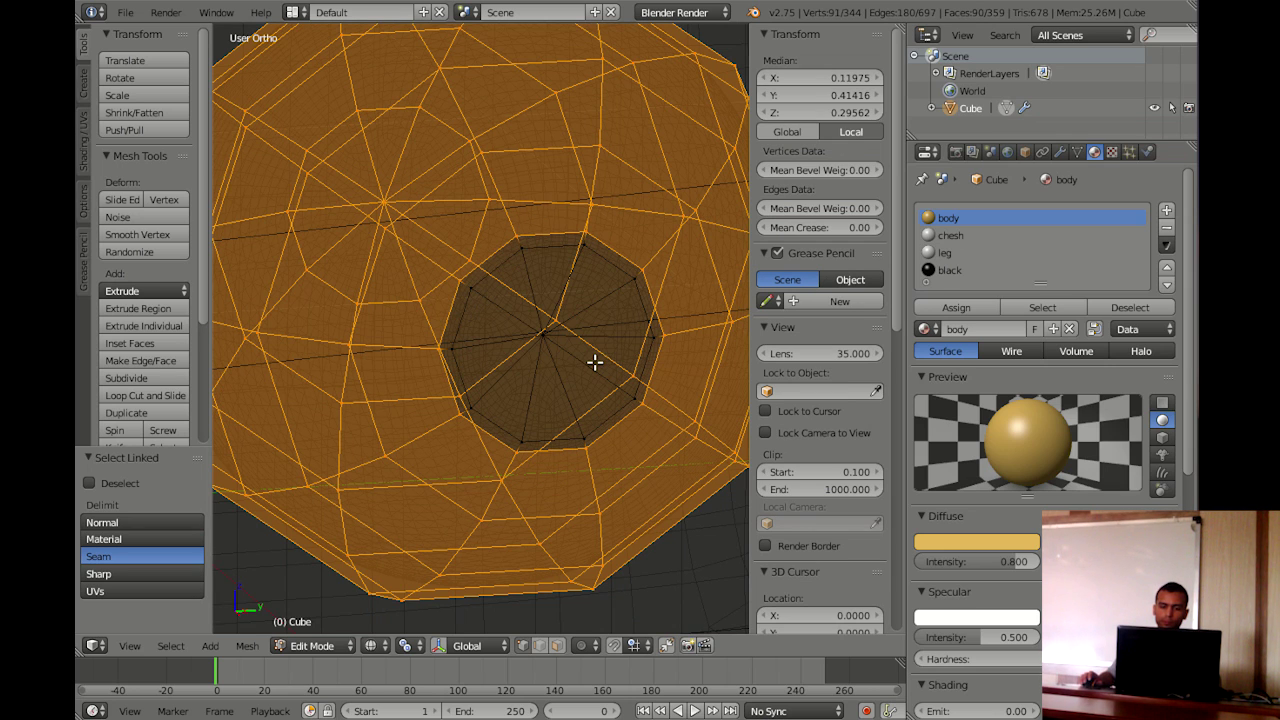
middle_click_drag(594, 362, 580, 363)
key("ctrl+z")
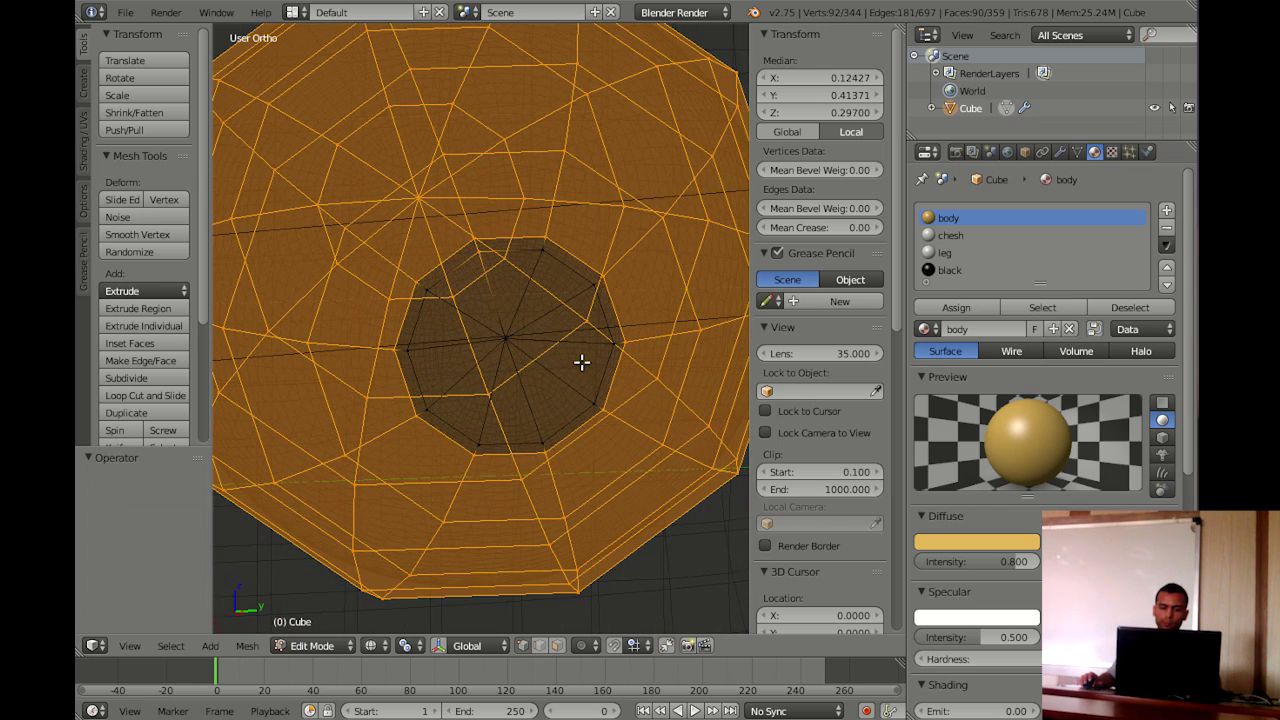
right_click(483, 254, "shift")
mouse_move(525, 336)
middle_mouse_down()
mouse_move(543, 340)
mouse_move(562, 398)
middle_mouse_up()
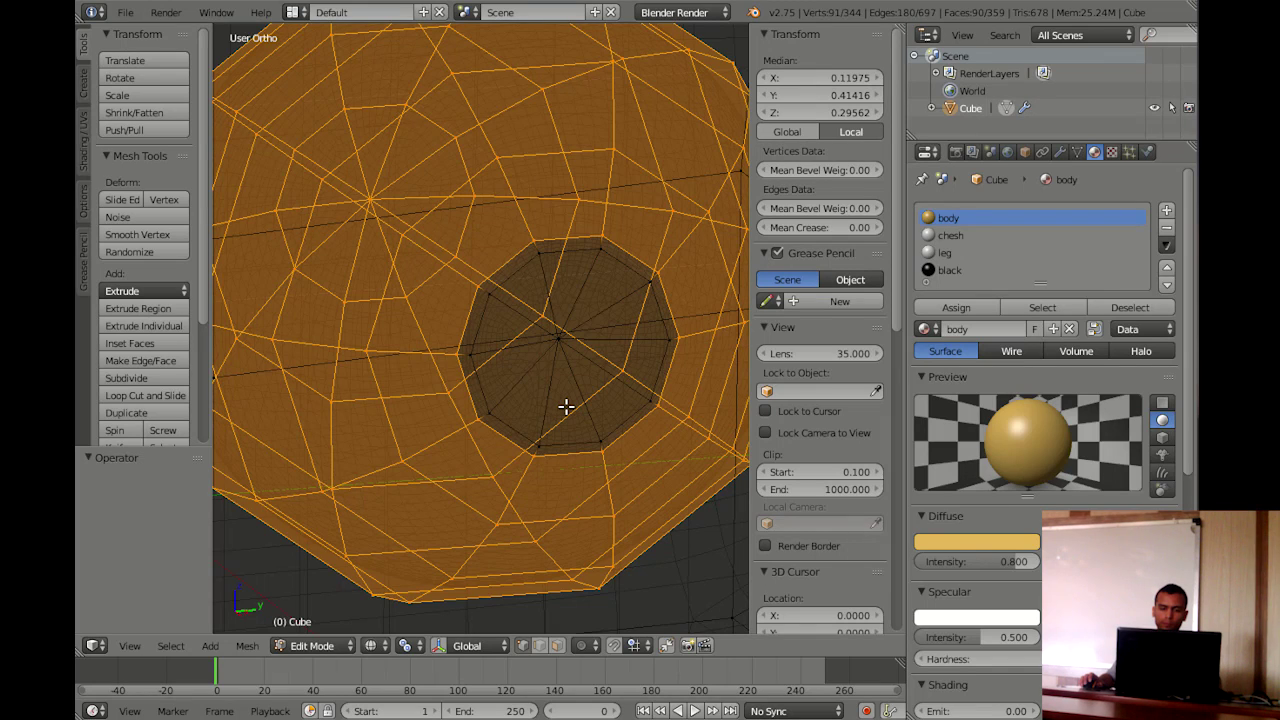
middle_click_drag(579, 397, 577, 399)
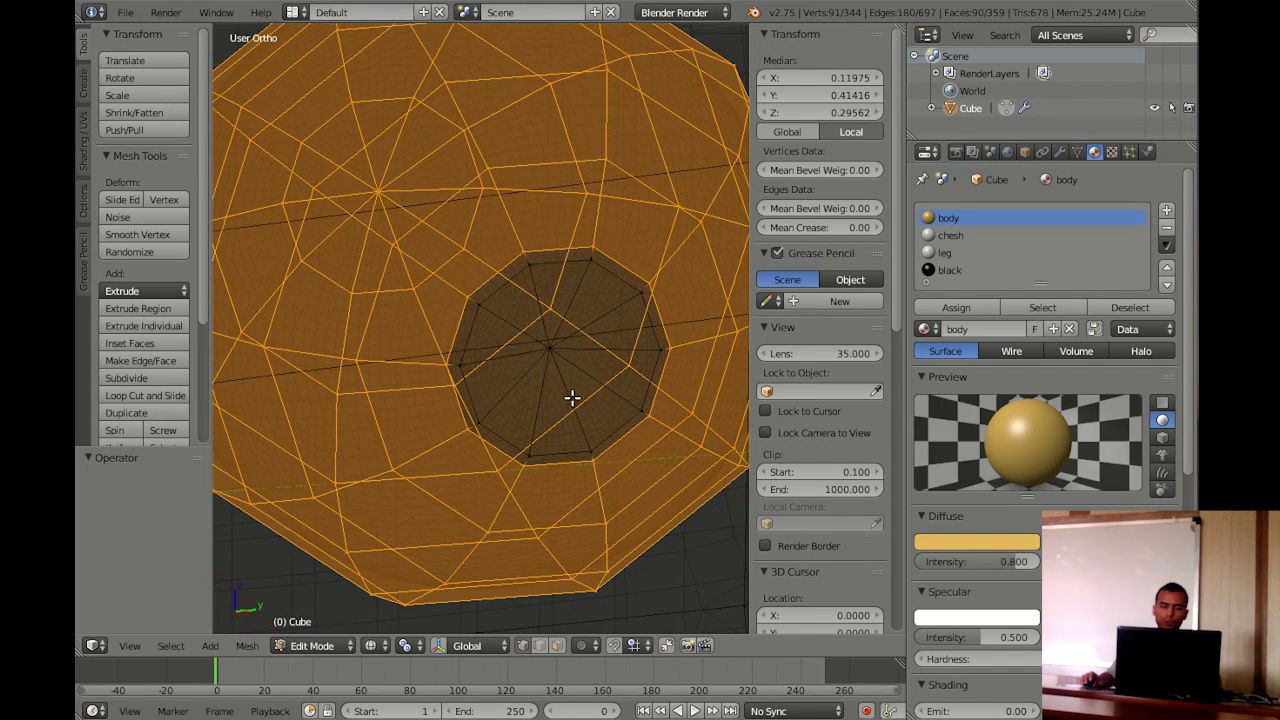
Assign the white chesh material to the selected eyeball and view it in solid shading
left_click(960, 237)
left_click(956, 307)
key("z")
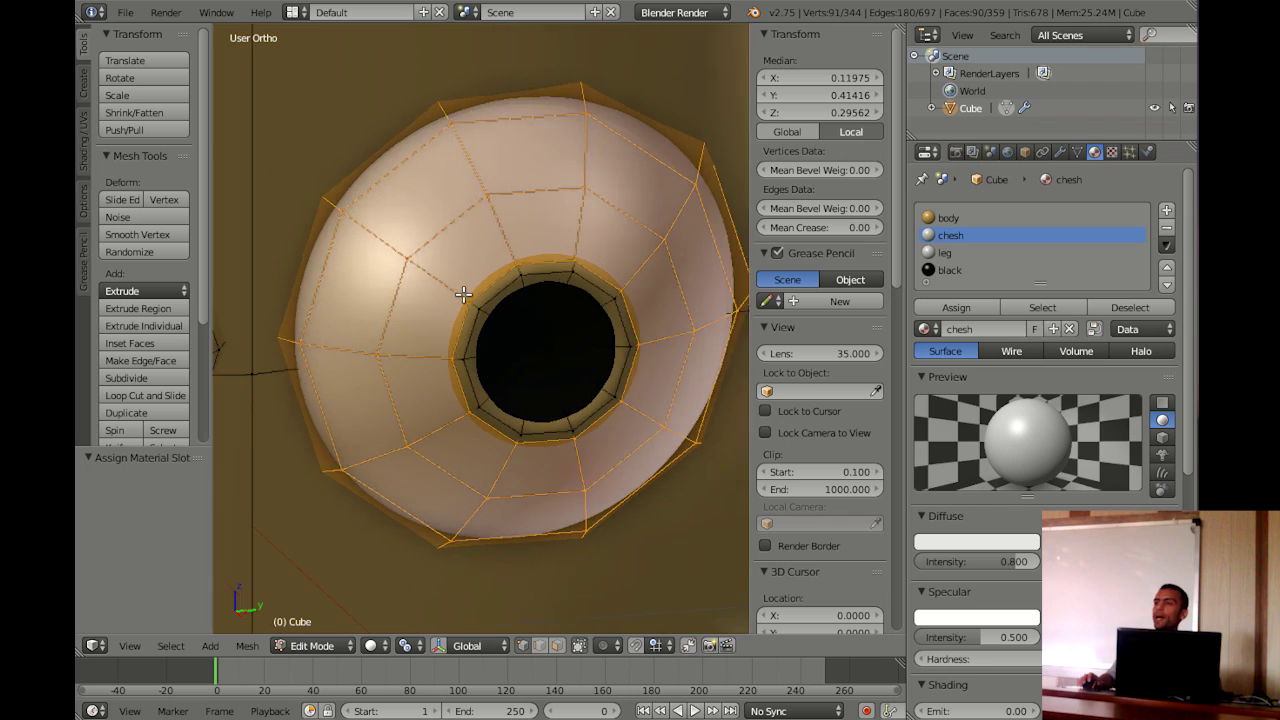
scroll(460, 297, "down", 3)
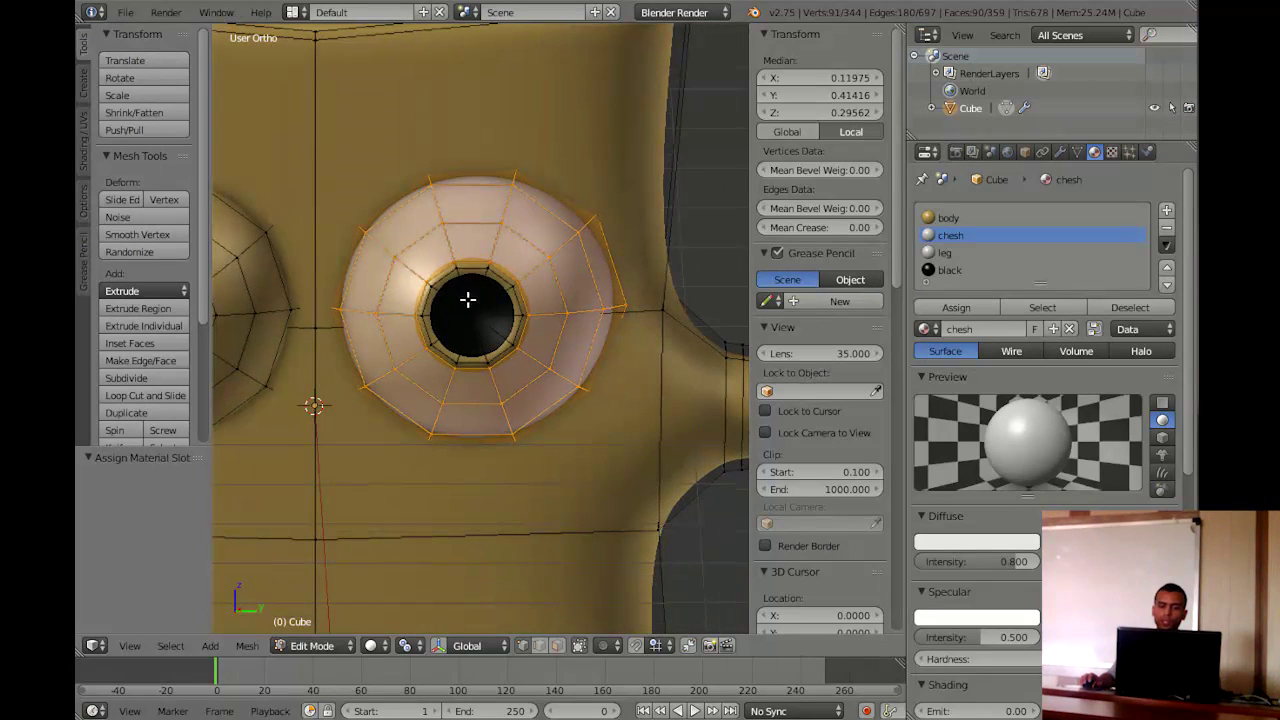
scroll(466, 298, "up", 2)
scroll(478, 301, "up", 1)
Pick several vertices on the gold ring, then clear the selection
right_click(545, 150)
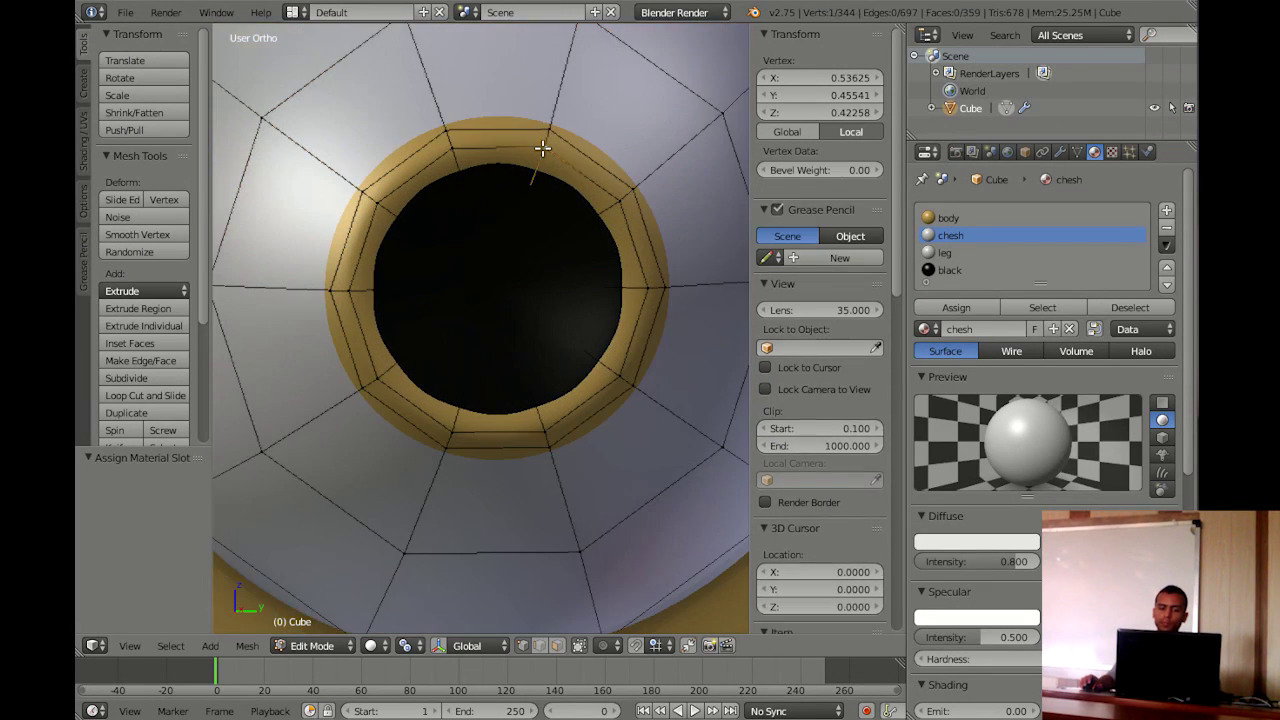
right_click(620, 201, "shift")
right_click(648, 288, "shift")
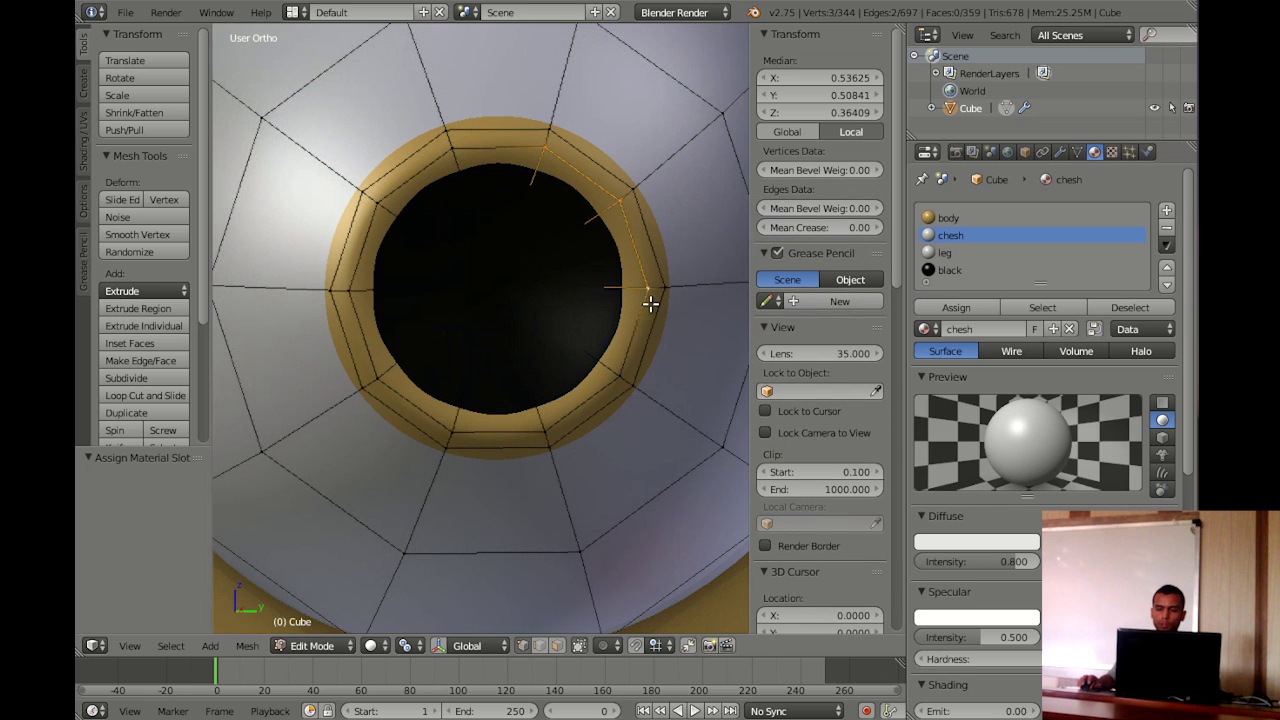
right_click(618, 375, "shift")
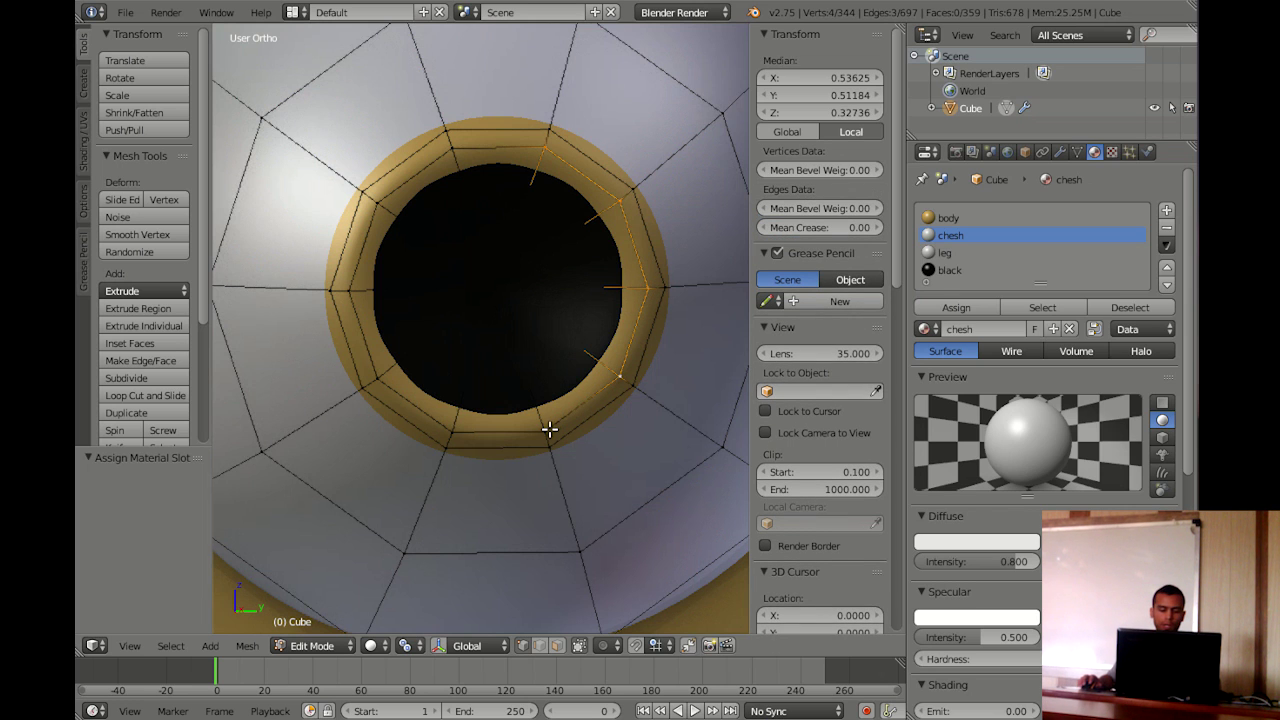
key("a")
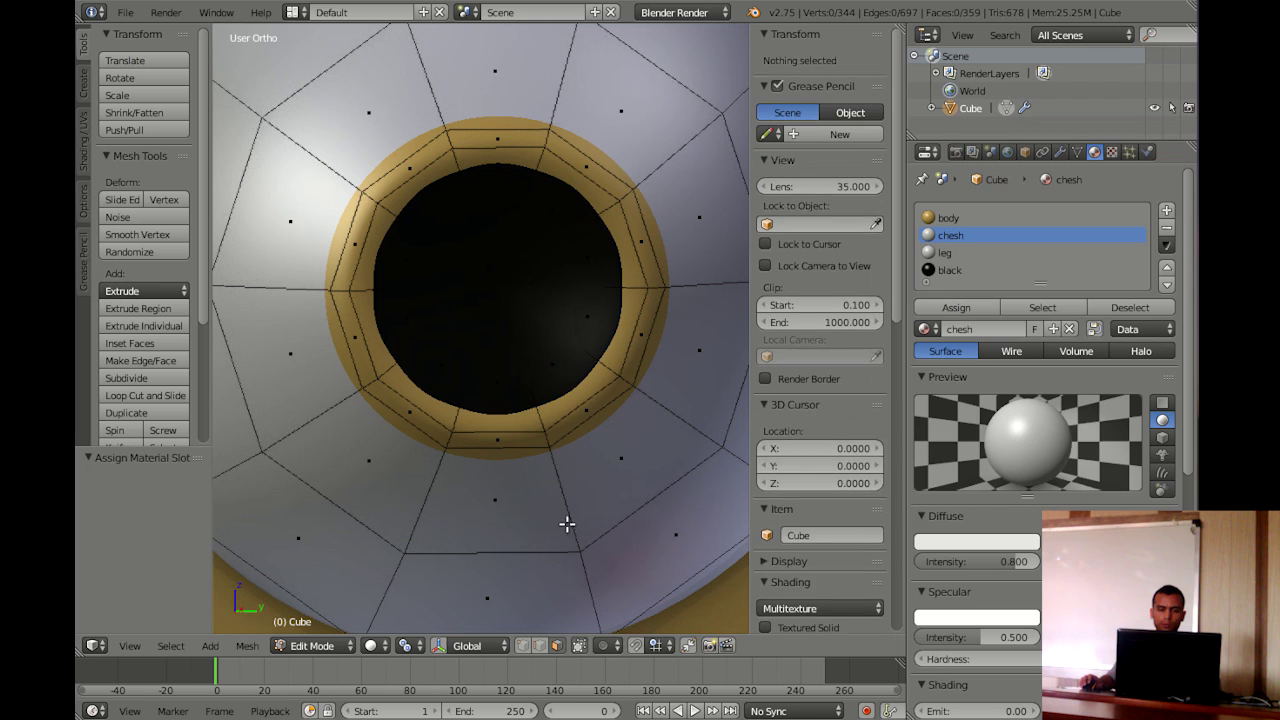
Select the ten gold ring faces around the pupil and assign them chesh
right_click(594, 401)
right_click(643, 330, "shift")
right_click(640, 246, "shift")
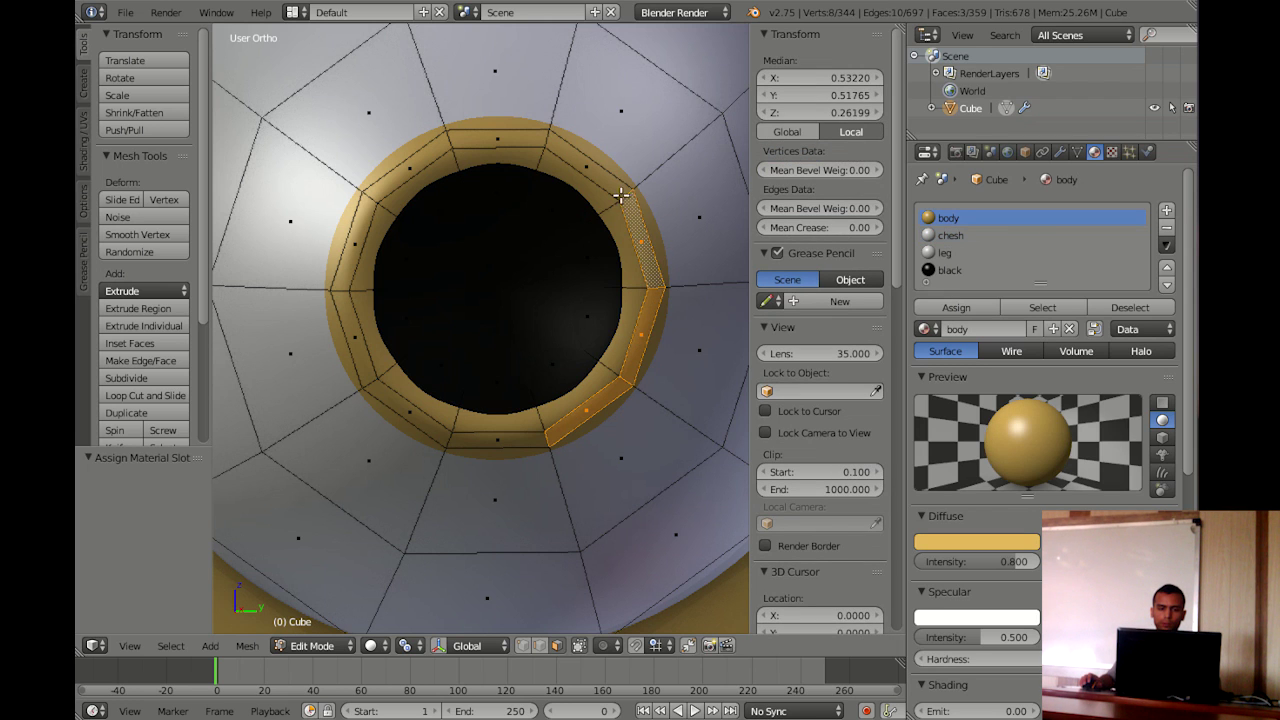
right_click(590, 168, "shift")
right_click(490, 144, "shift")
right_click(392, 188, "shift")
right_click(351, 273, "shift")
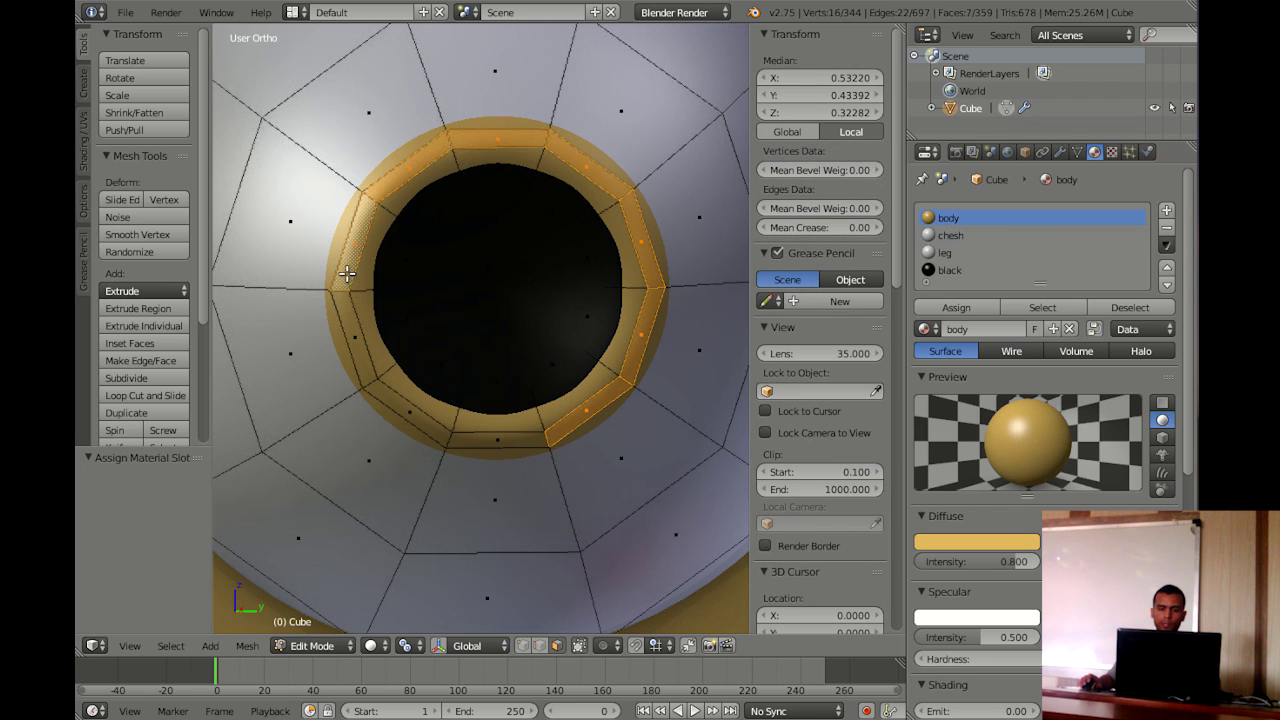
right_click(350, 310, "shift")
right_click(419, 424, "shift")
right_click(494, 439, "shift")
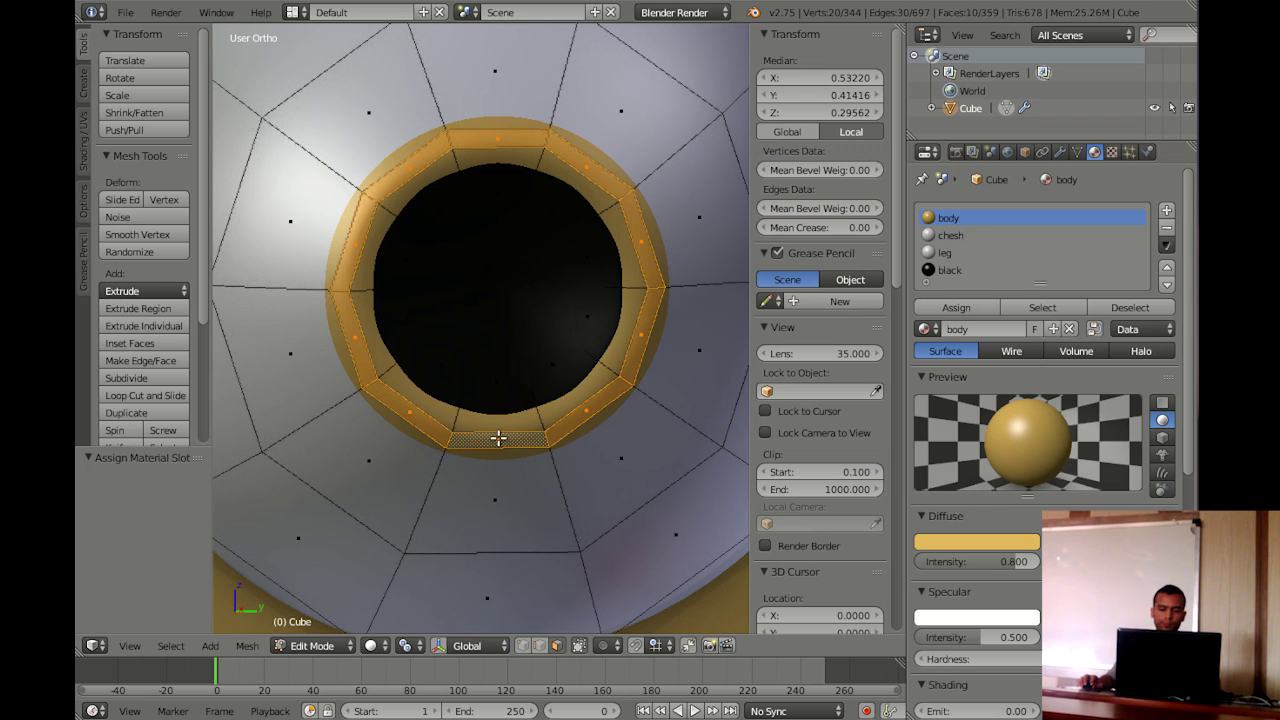
left_click(962, 237)
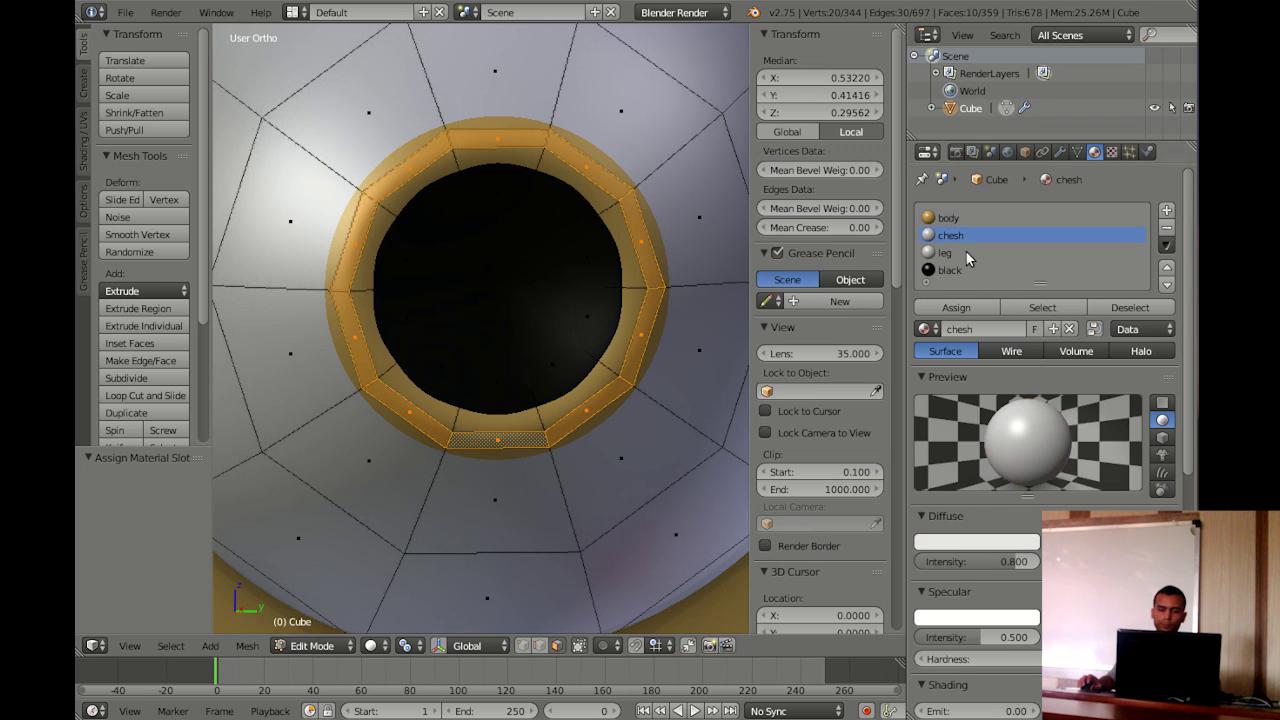
left_click(962, 310)
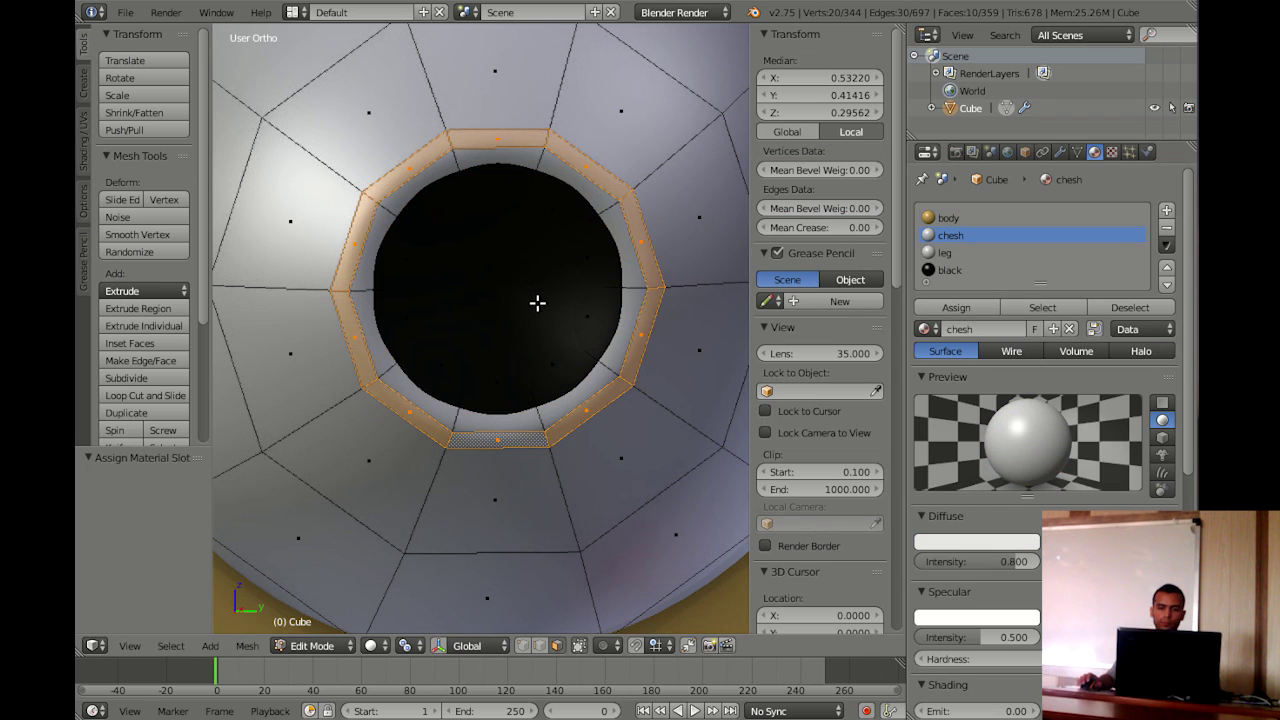
middle_click_drag(532, 307, 511, 299)
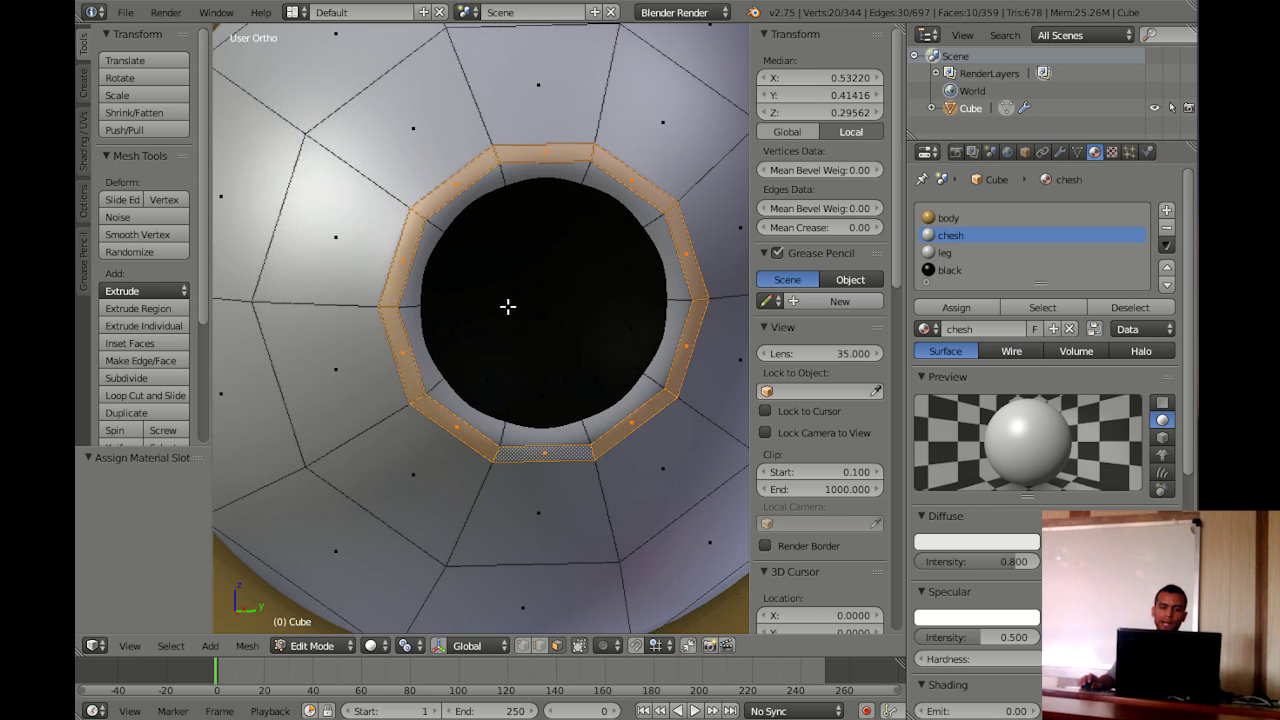
Deselect the ring, move to the left eye, and select its connected eyeball mesh in wireframe
key("z")
key("z")
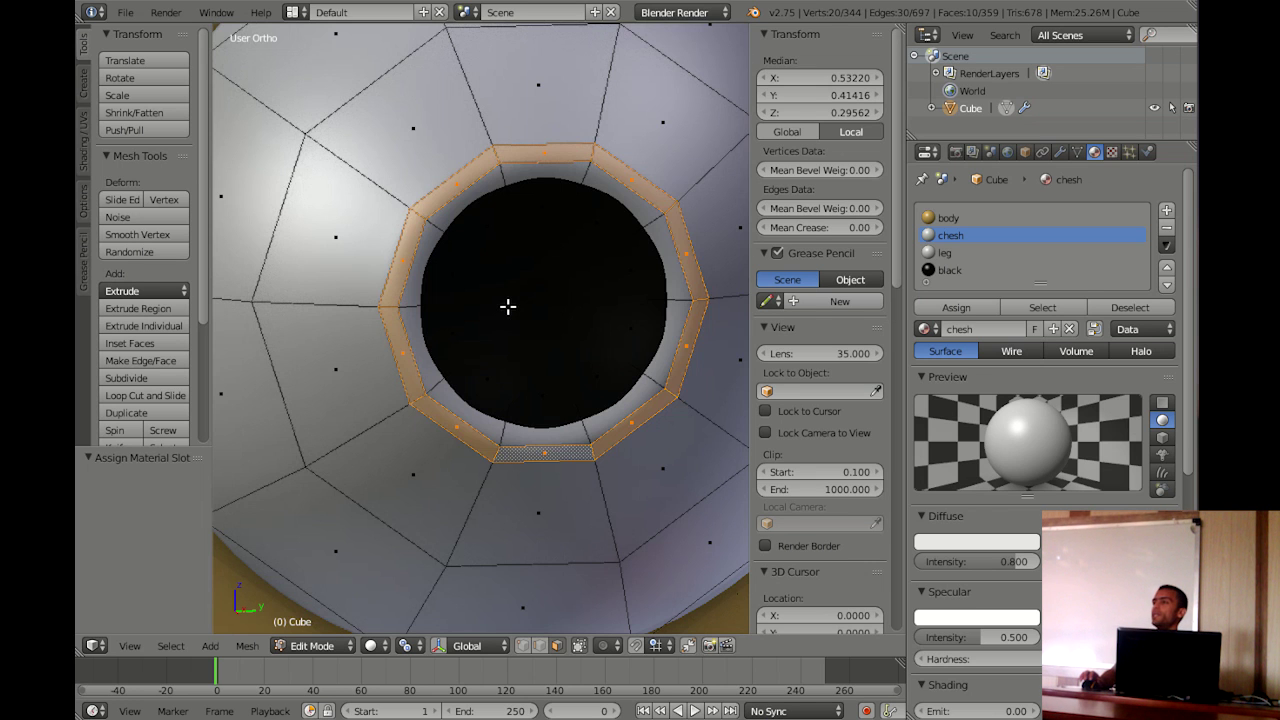
key("a")
scroll(486, 306, "down", 2)
scroll(486, 306, "down", 3)
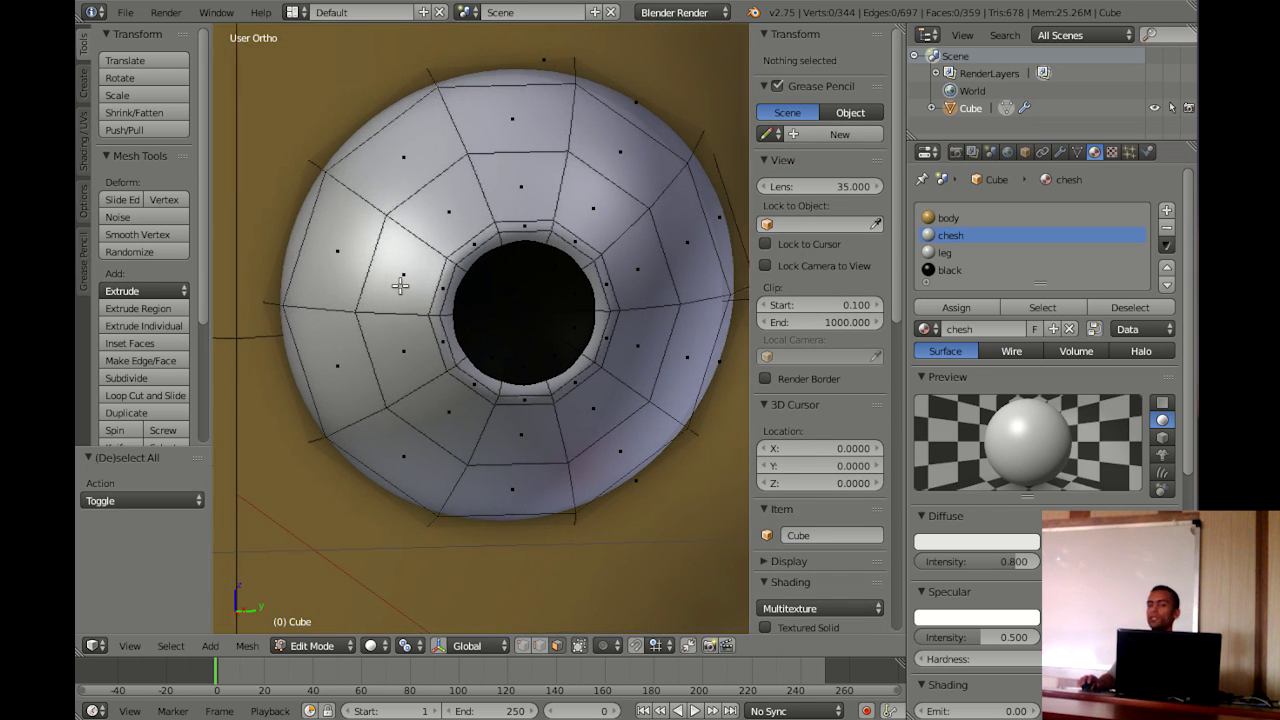
scroll(400, 287, "left", 5, "ctrl")
scroll(420, 291, "down", 3)
scroll(606, 280, "up", 4)
scroll(500, 308, "down", 2)
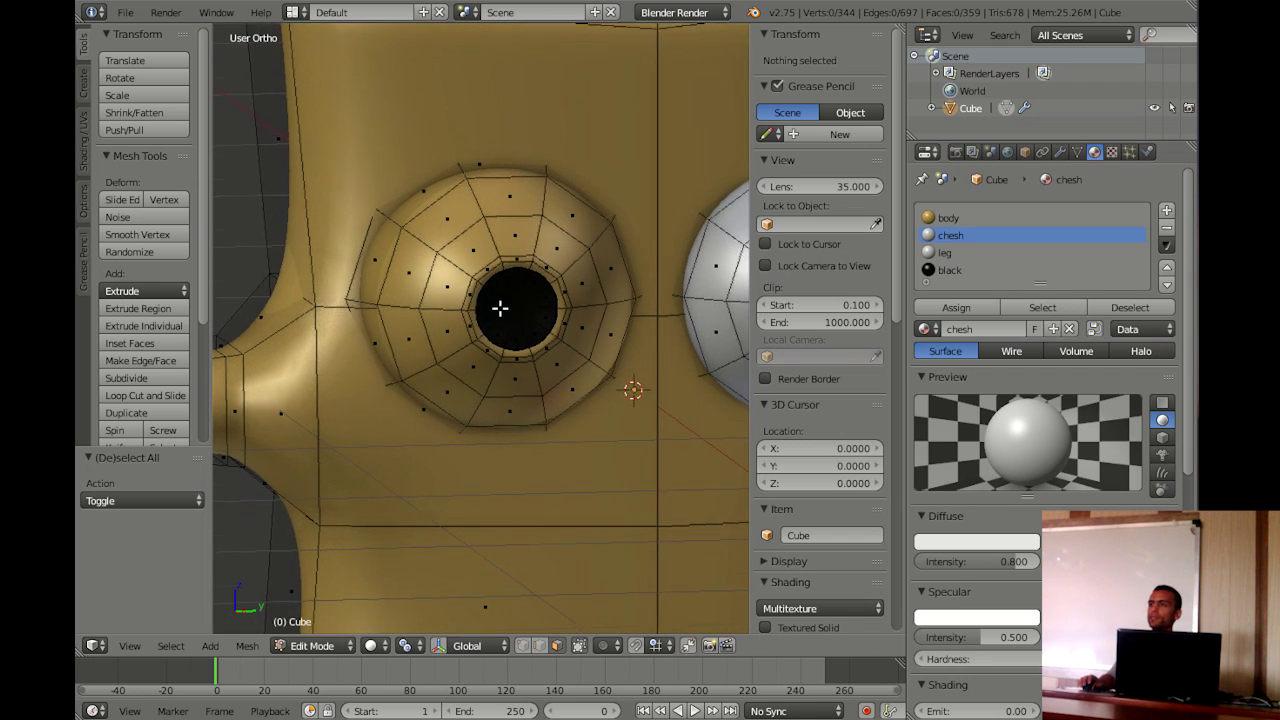
scroll(500, 308, "up", 1)
scroll(529, 286, "up", 2)
scroll(597, 249, "up", 1)
scroll(491, 297, "up", 1)
middle_click_drag(493, 298, 546, 300)
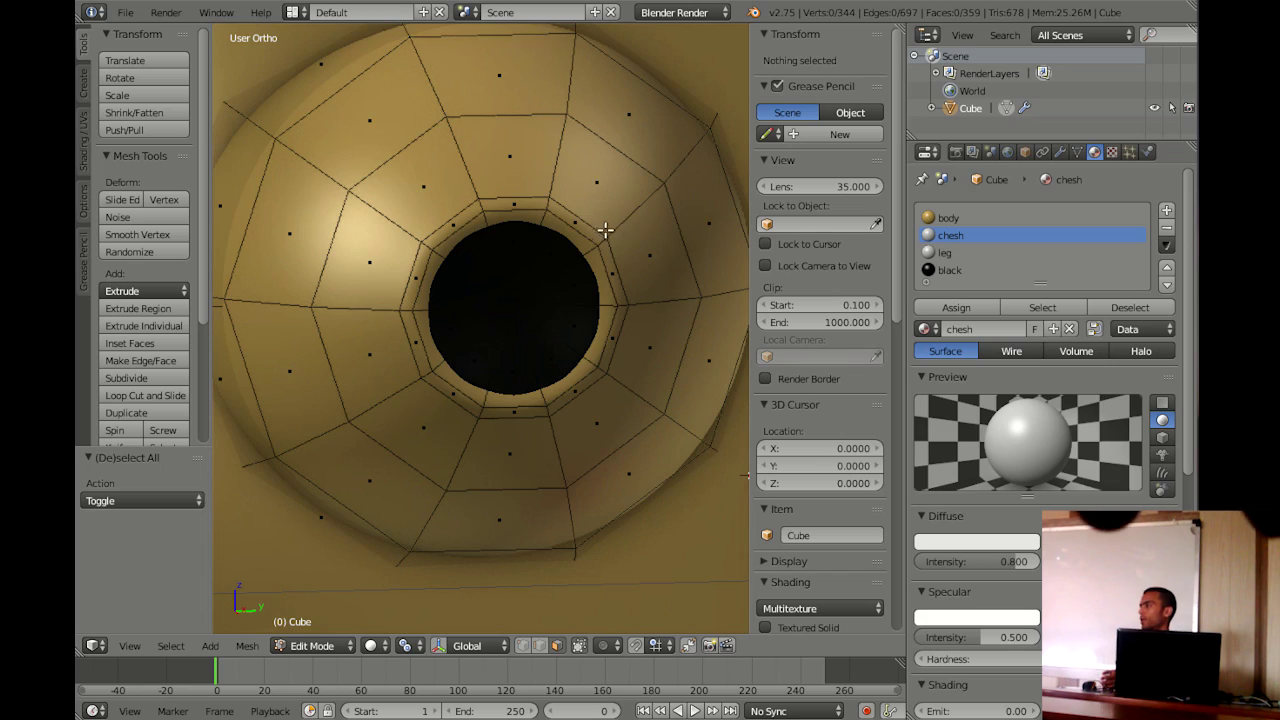
key("ctrl+l")
scroll(525, 318, "up", 2)
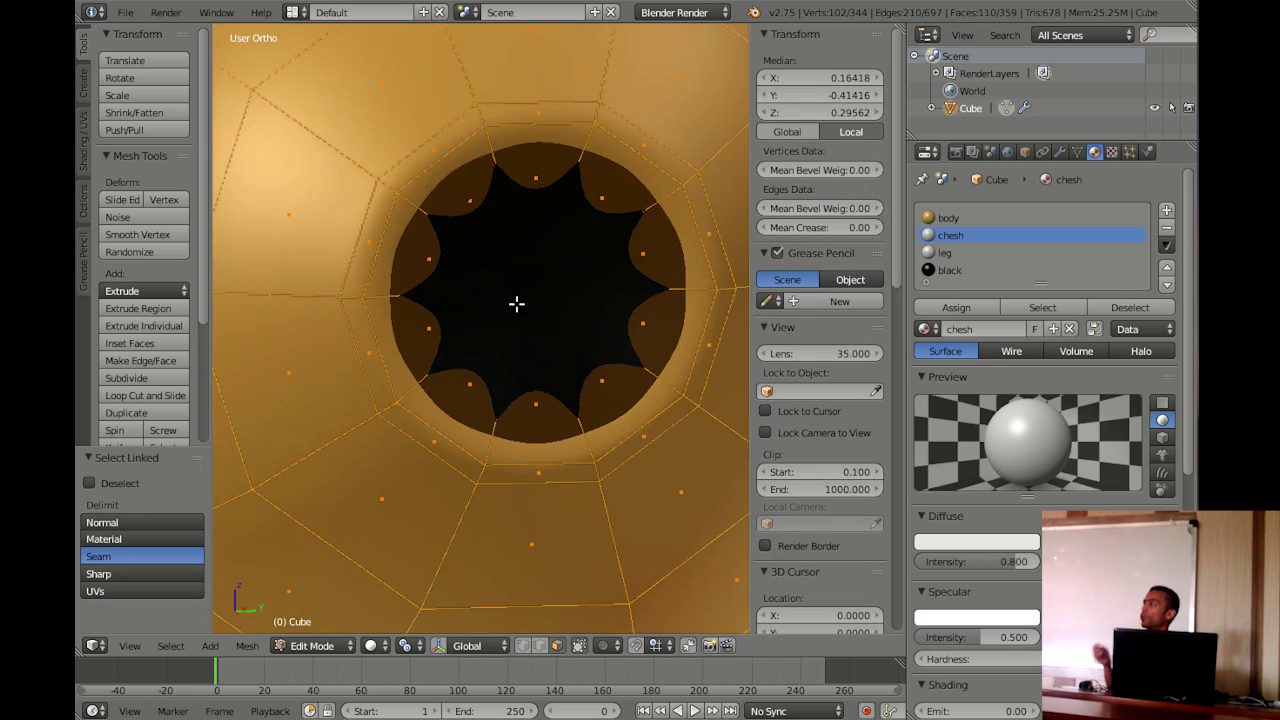
key("z")
Drop the ten pupil faces from the selection and assign chesh to the remaining eyeball
right_click(584, 246, "shift")
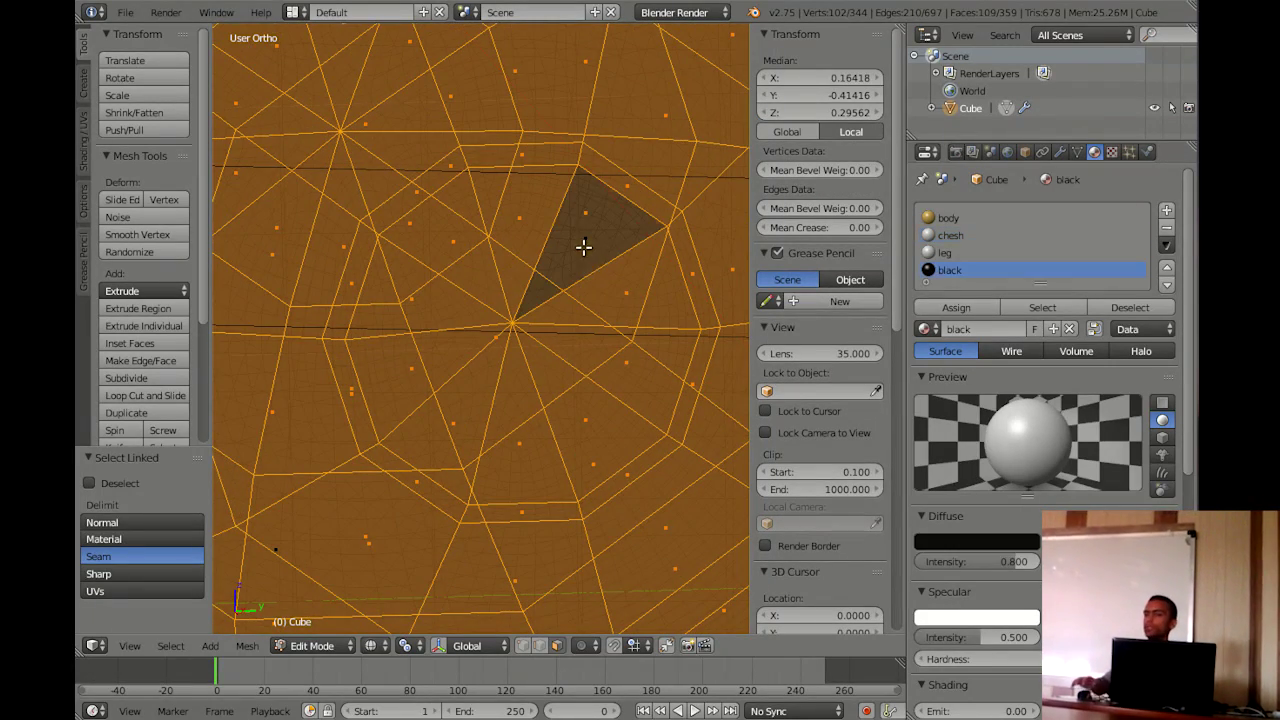
right_click(623, 289, "shift")
right_click(629, 379, "shift")
right_click(586, 416, "shift")
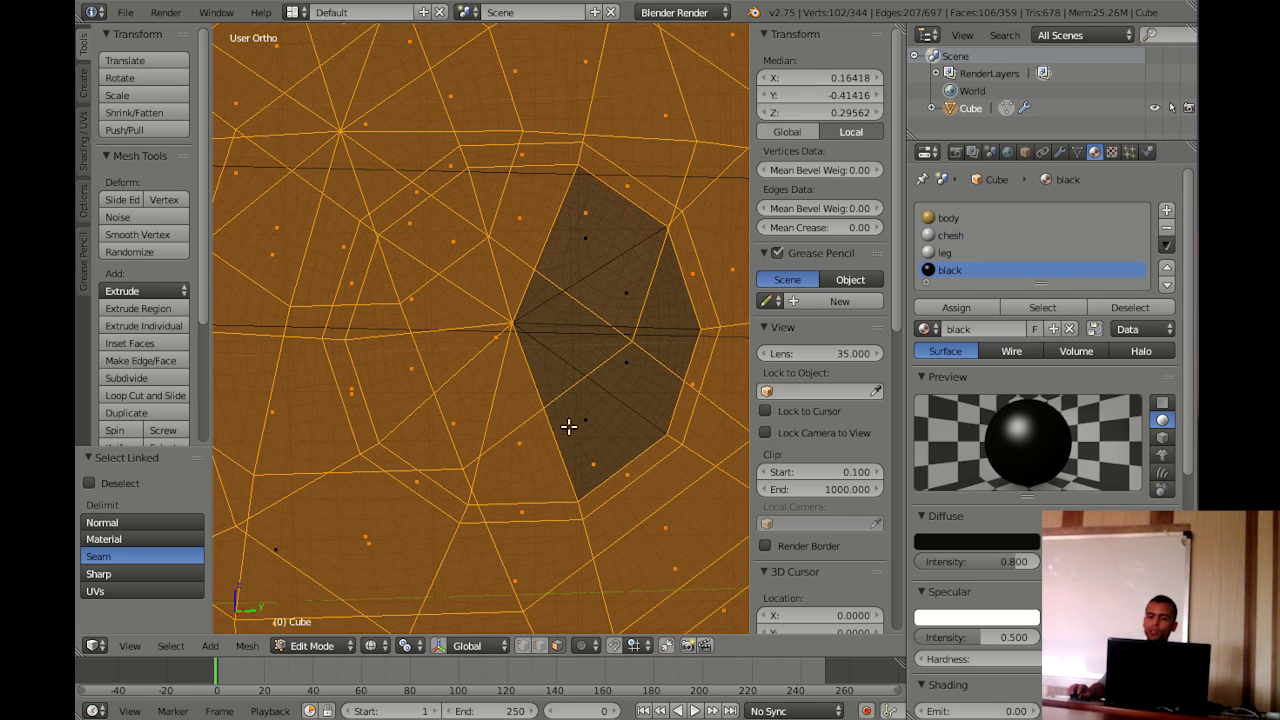
right_click(518, 437, "shift")
right_click(460, 423, "shift")
right_click(417, 377, "shift")
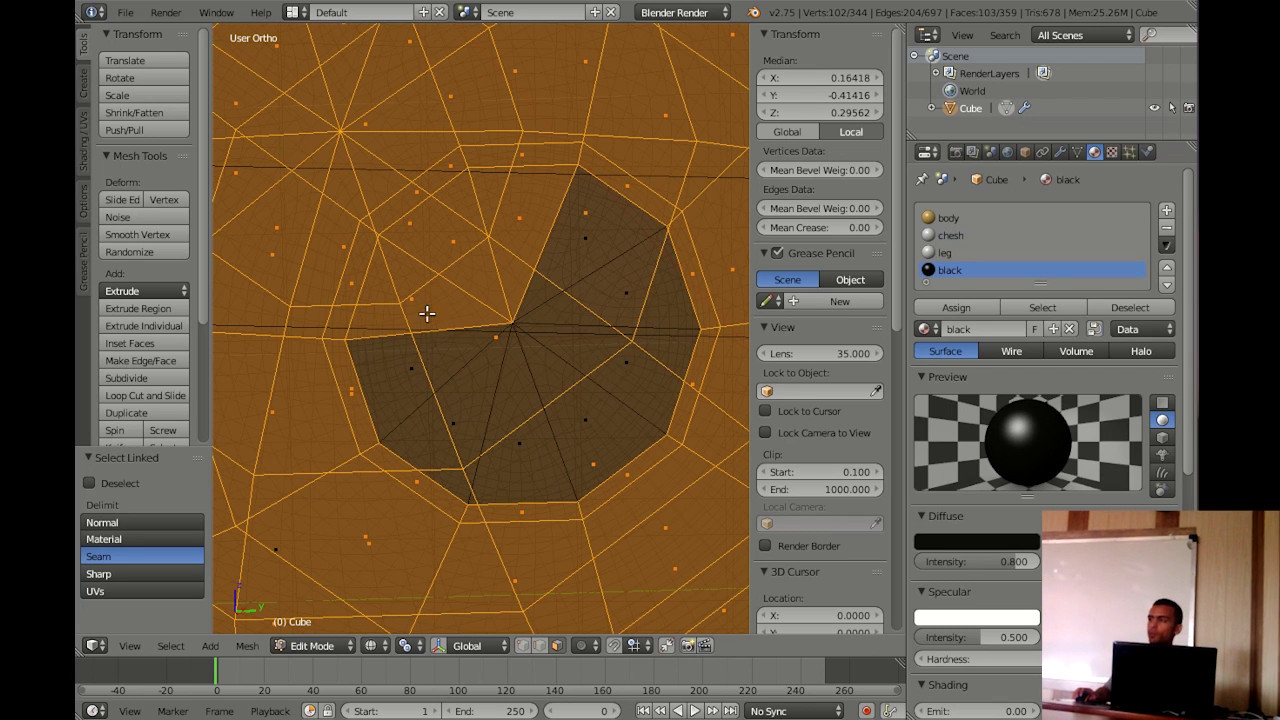
right_click(428, 295, "shift")
right_click(454, 237, "shift")
right_click(526, 217, "shift")
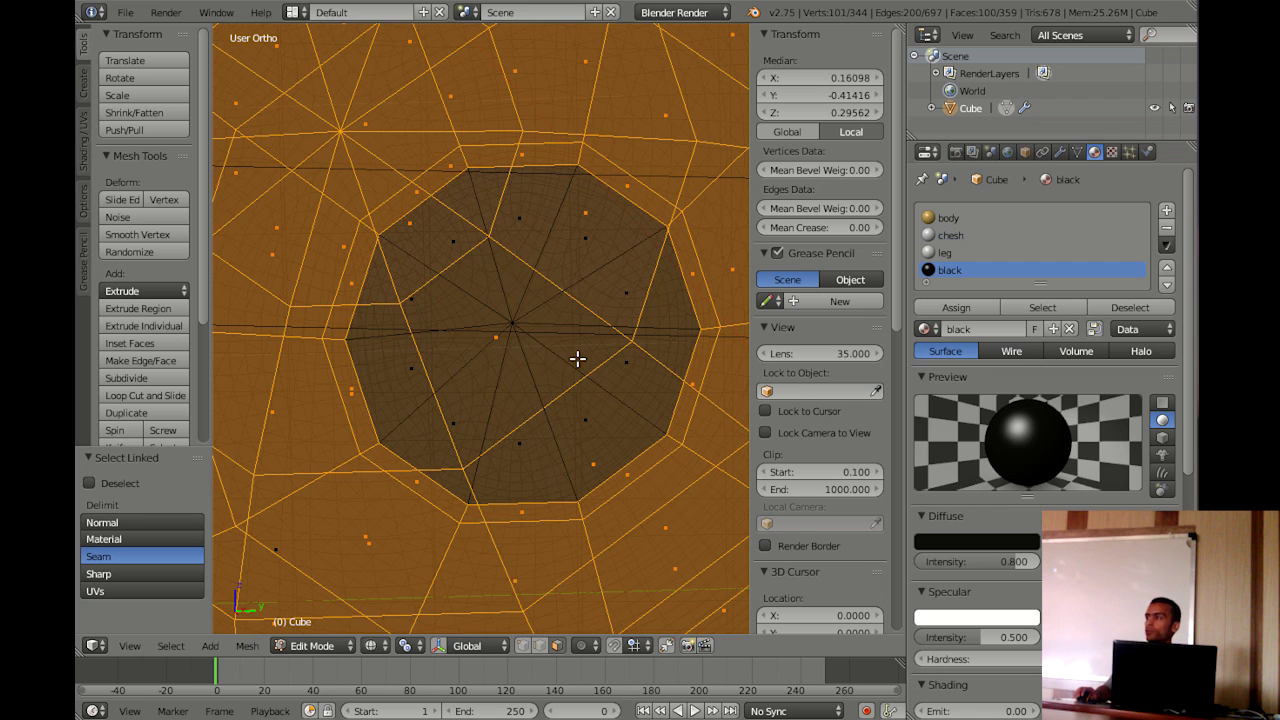
scroll(577, 358, "down", 2)
left_click(950, 235)
left_click(955, 308)
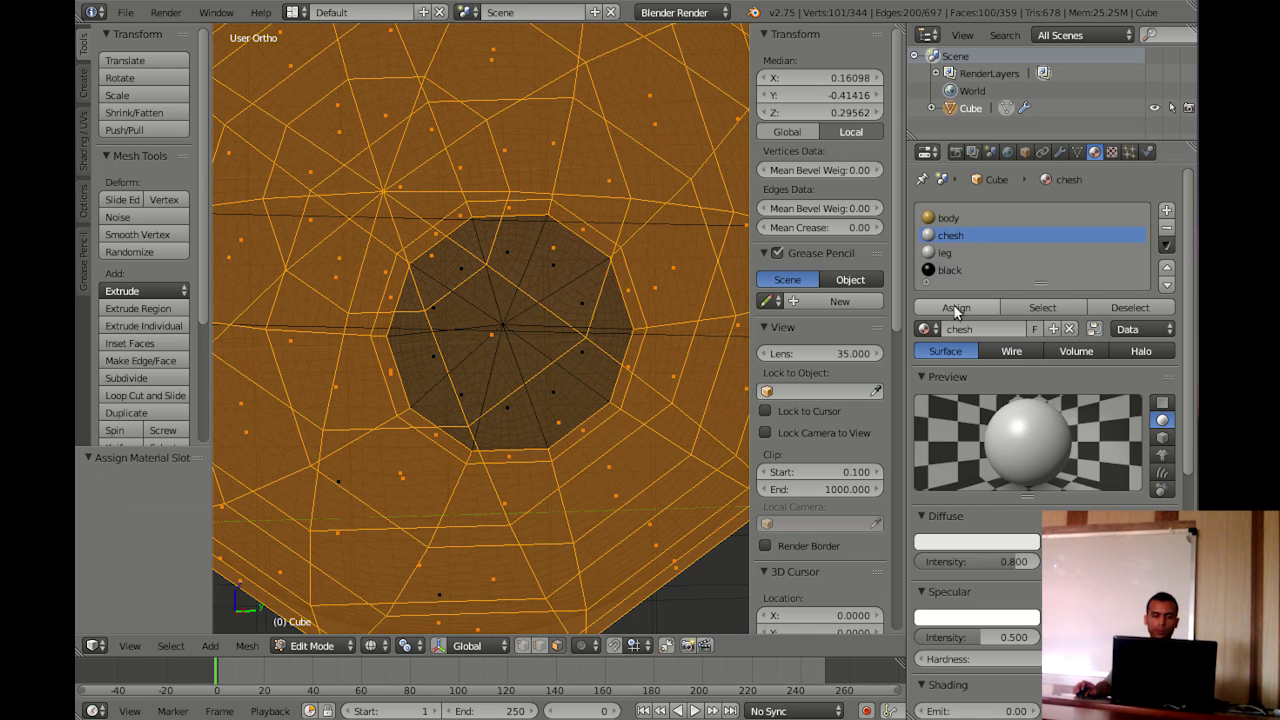
Clear the selection, zoom out, and view the whole character in wireframe Right Ortho (numpad 3)
key("a")
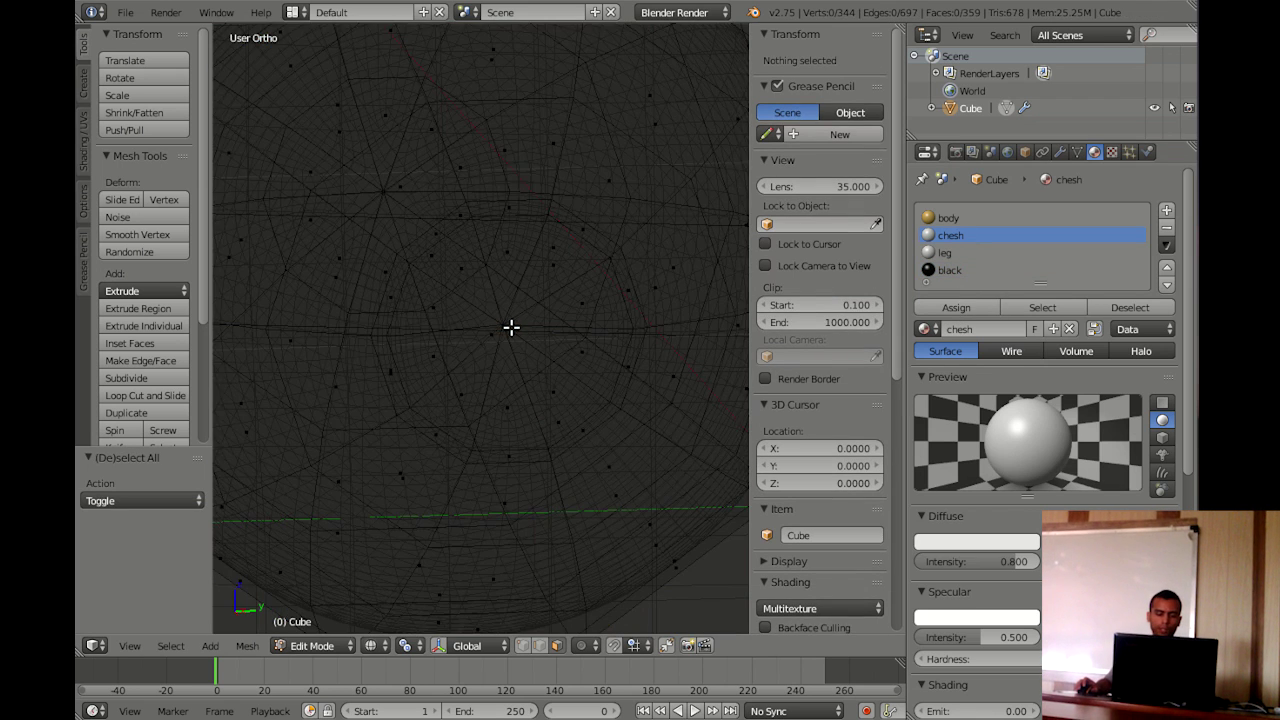
key("alt+z")
scroll(520, 346, "down", 2)
scroll(520, 346, "down", 2)
scroll(520, 346, "down", 2)
middle_click_drag(520, 346, 468, 268)
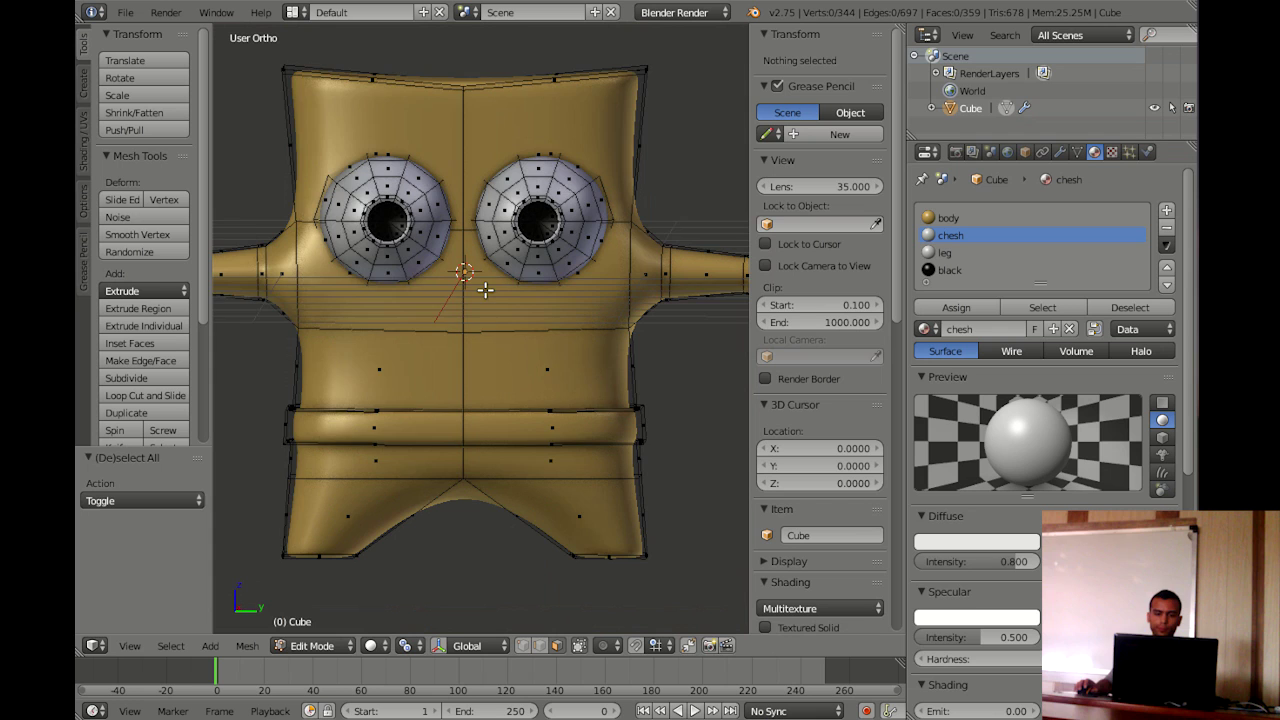
middle_click_drag(491, 303, 489, 265)
middle_click_drag(506, 317, 512, 314)
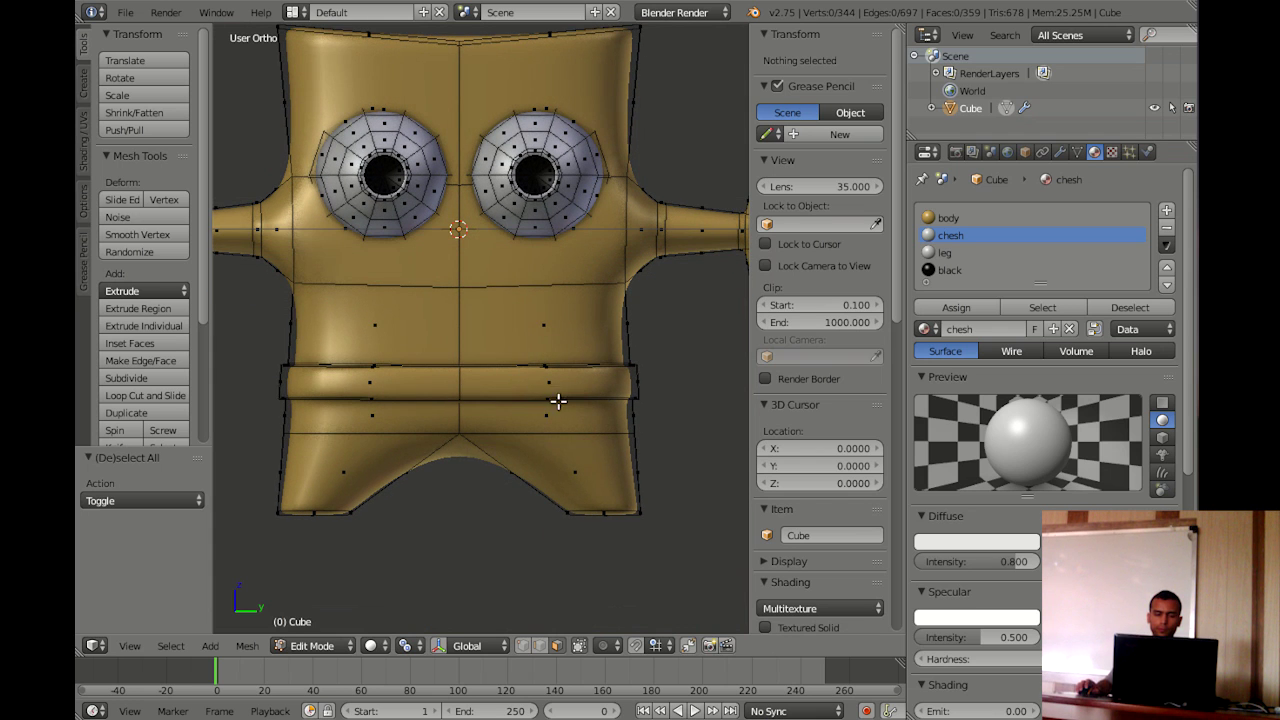
key("z")
key("KP_3")
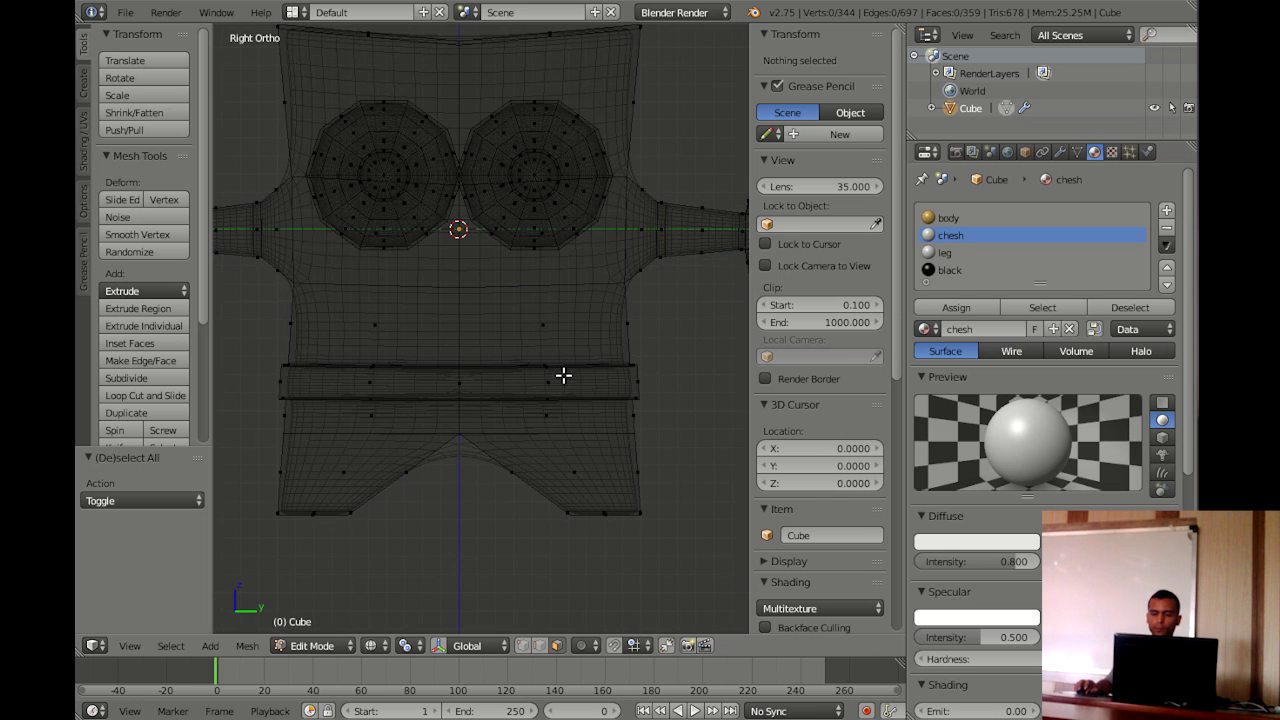
key("b")
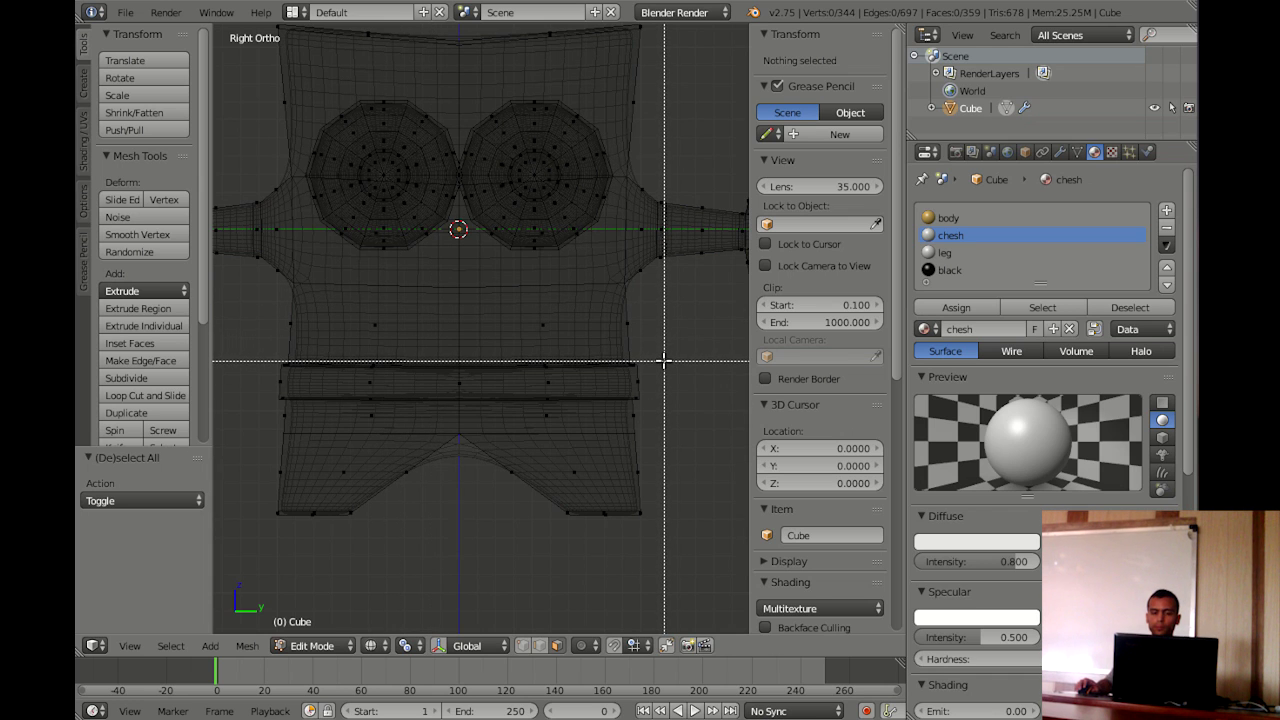
Box-select the lower body including the waistband and assign it the leg material
left_click_drag(664, 360, 475, 511)
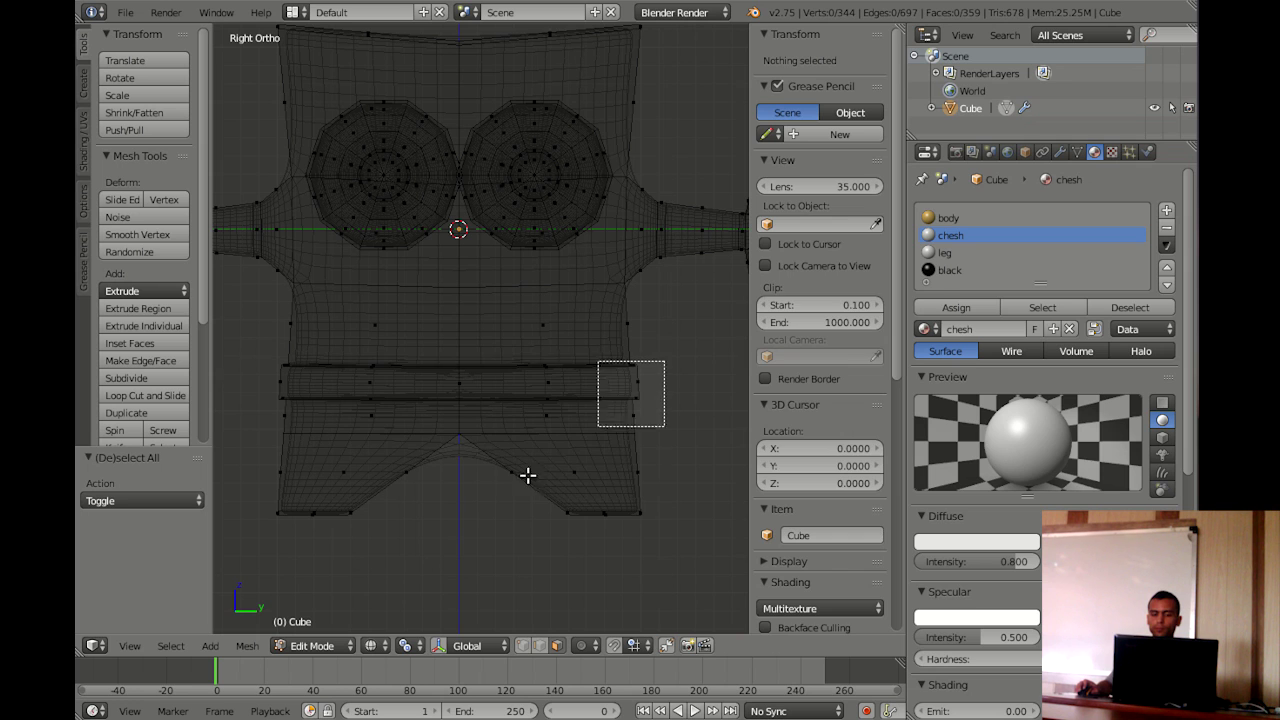
key("a")
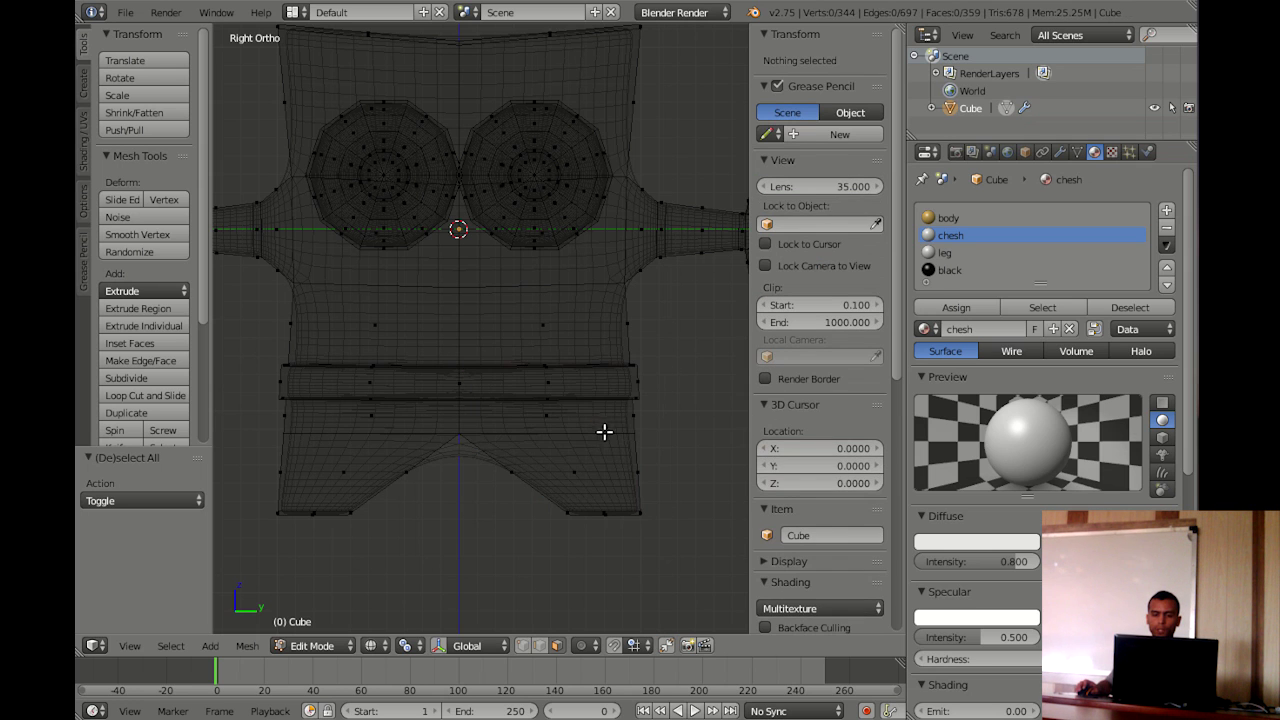
key("b")
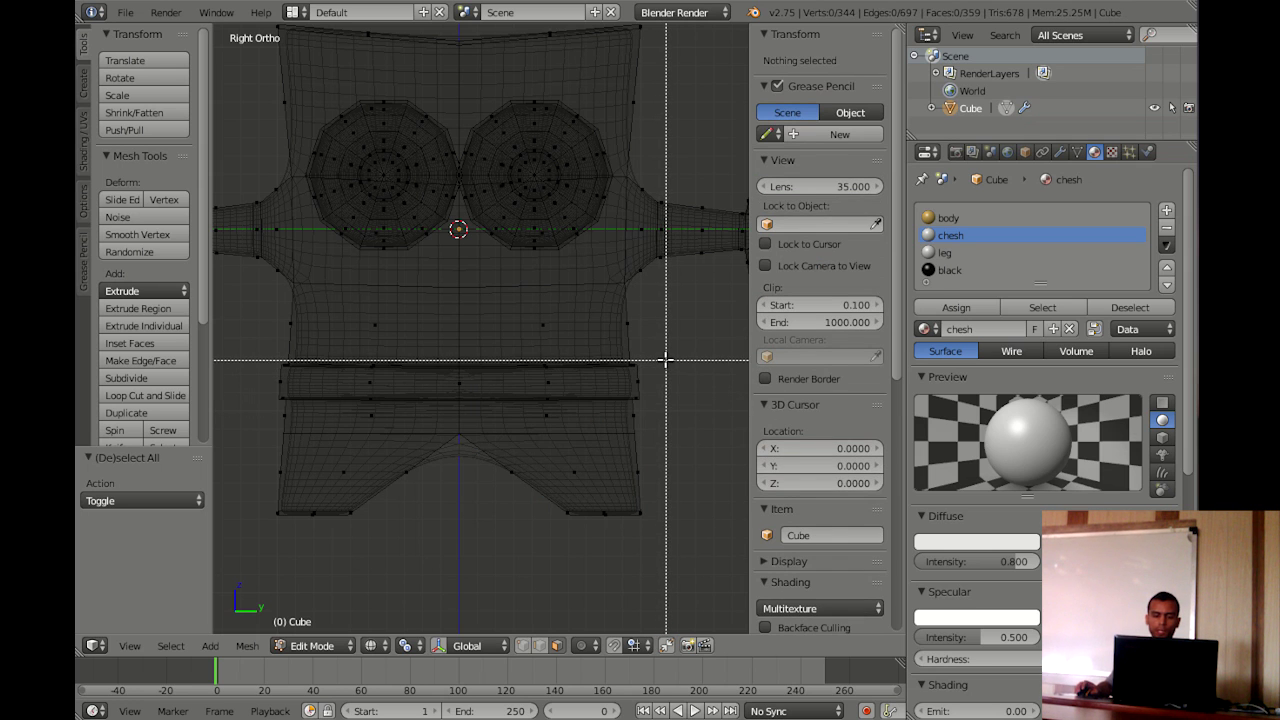
left_click_drag(666, 358, 258, 562)
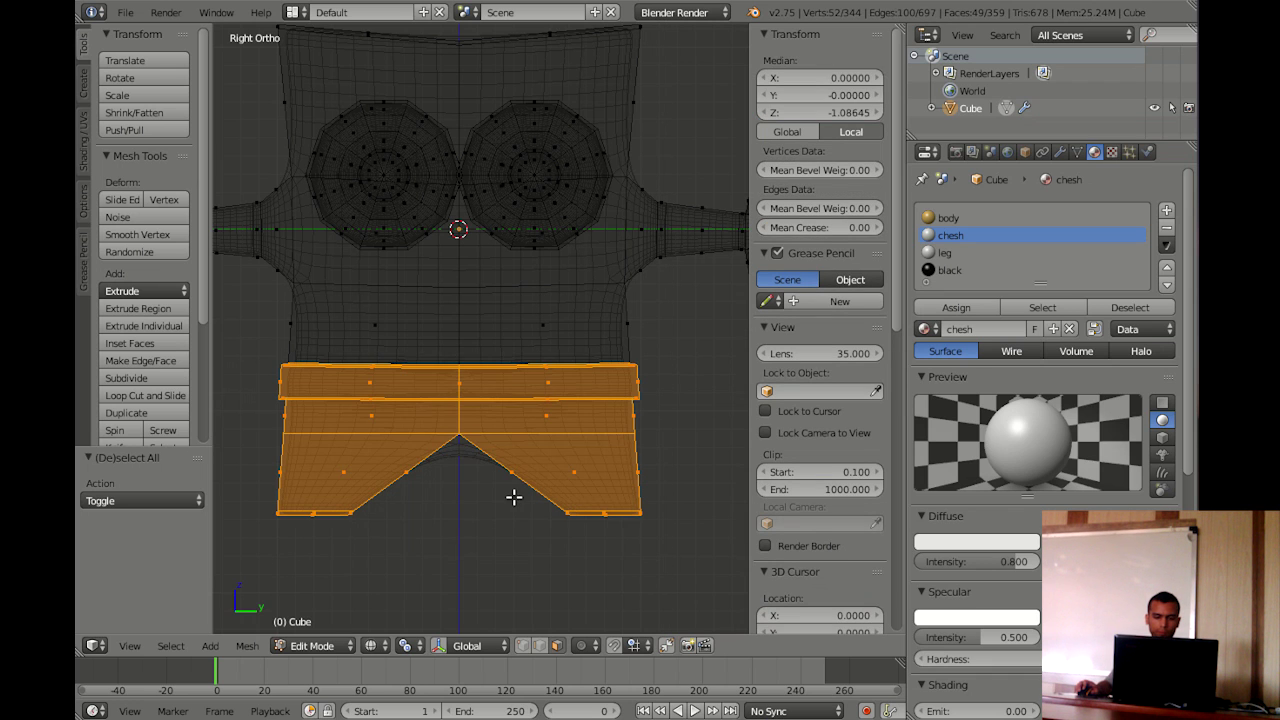
left_click(948, 256)
left_click(957, 308)
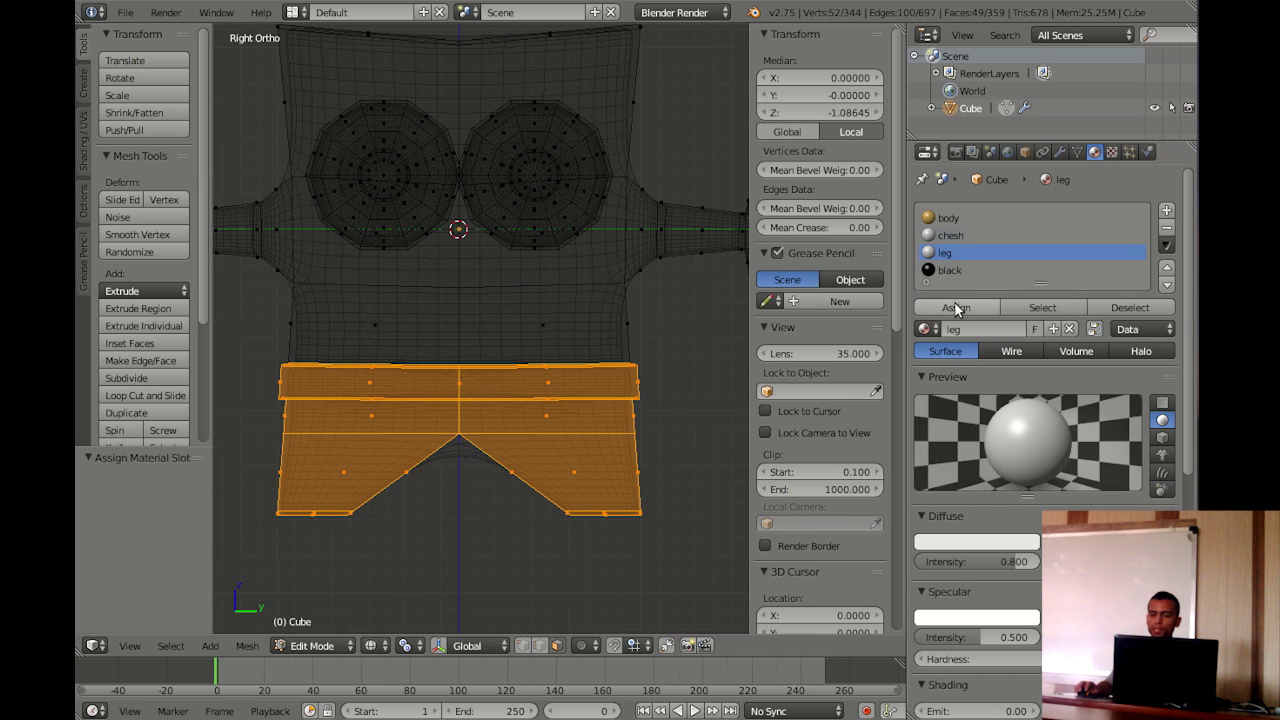
key("z")
Colour the leg material deep blue, deselect, and return to Object Mode
middle_click_drag(557, 365, 609, 374)
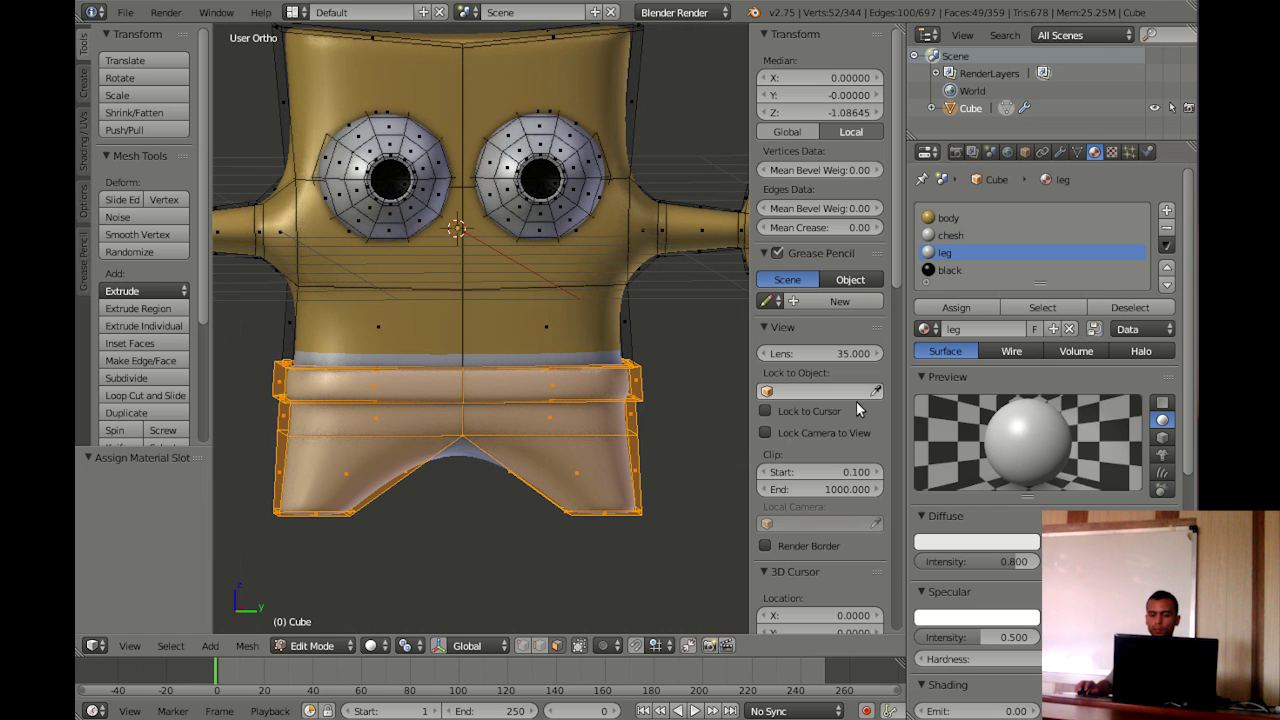
left_click(970, 541)
left_click_drag(966, 374, 993, 346)
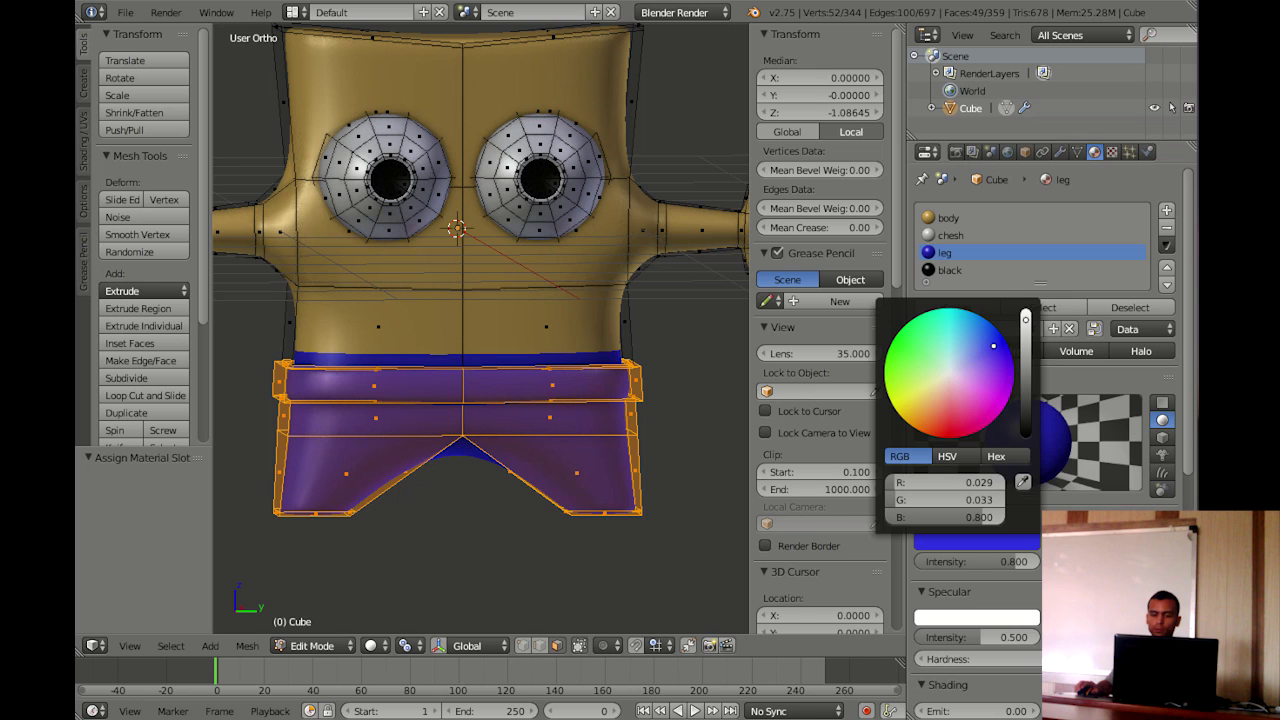
mouse_move(563, 354)
middle_mouse_down()
mouse_move(579, 396)
mouse_move(498, 331)
middle_mouse_up()
key("a")
key("Tab")
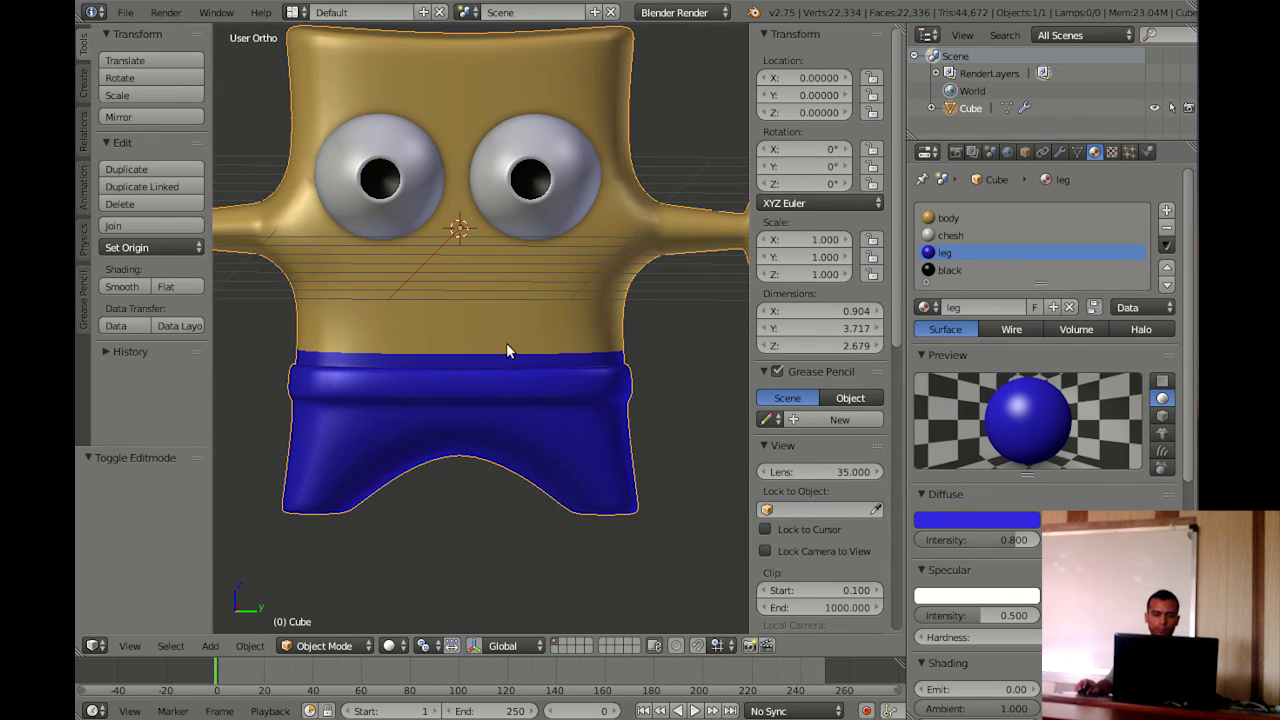
Set the leg material's diffuse intensity to 1.000
mouse_move(478, 298)
middle_mouse_down()
mouse_move(524, 331)
mouse_move(466, 276)
mouse_move(473, 256)
mouse_move(488, 294)
mouse_move(497, 269)
mouse_move(504, 279)
middle_mouse_up()
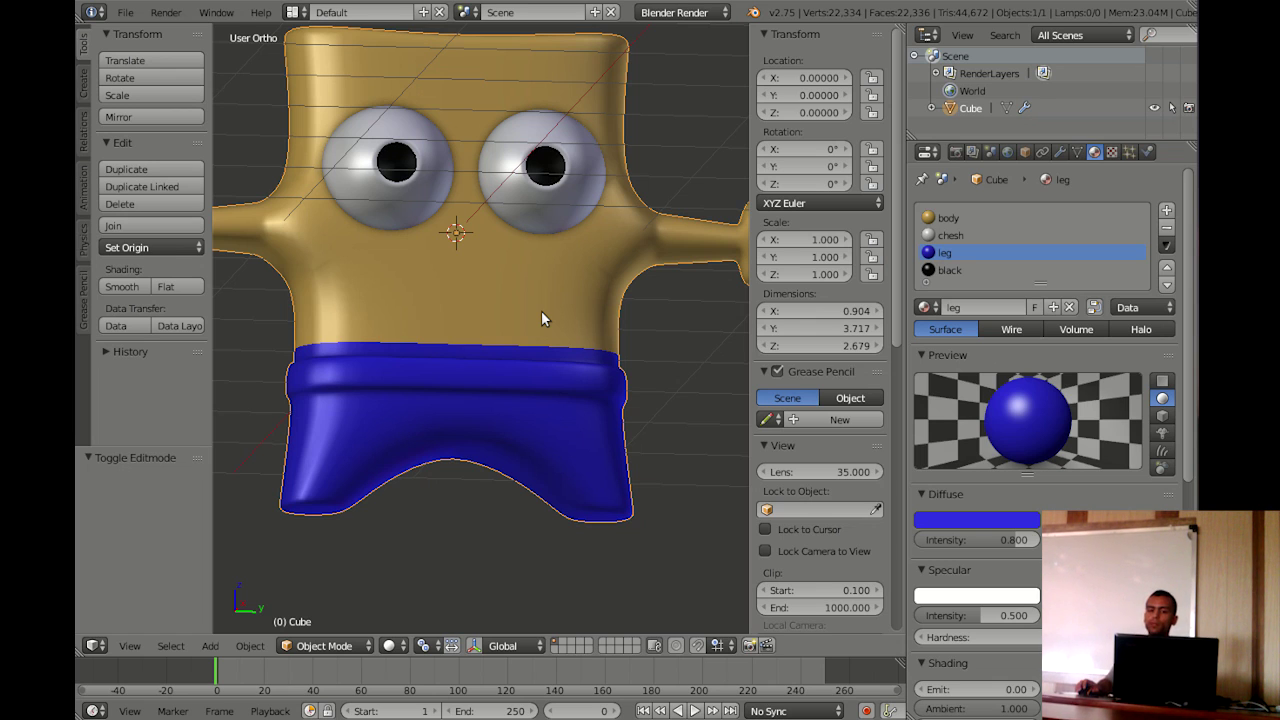
scroll(1024, 338, "down", 1)
scroll(1024, 345, "down", 3)
scroll(1022, 365, "down", 2)
scroll(1020, 362, "down", 2)
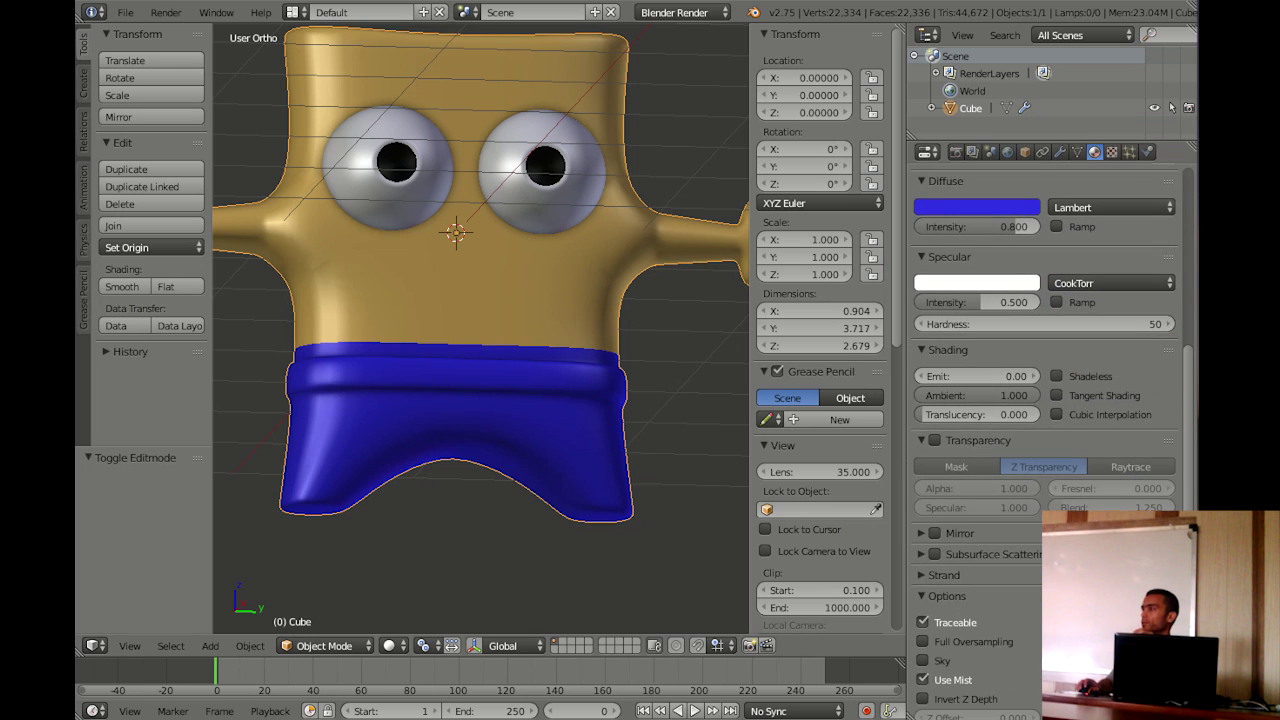
scroll(1015, 480, "up", 1)
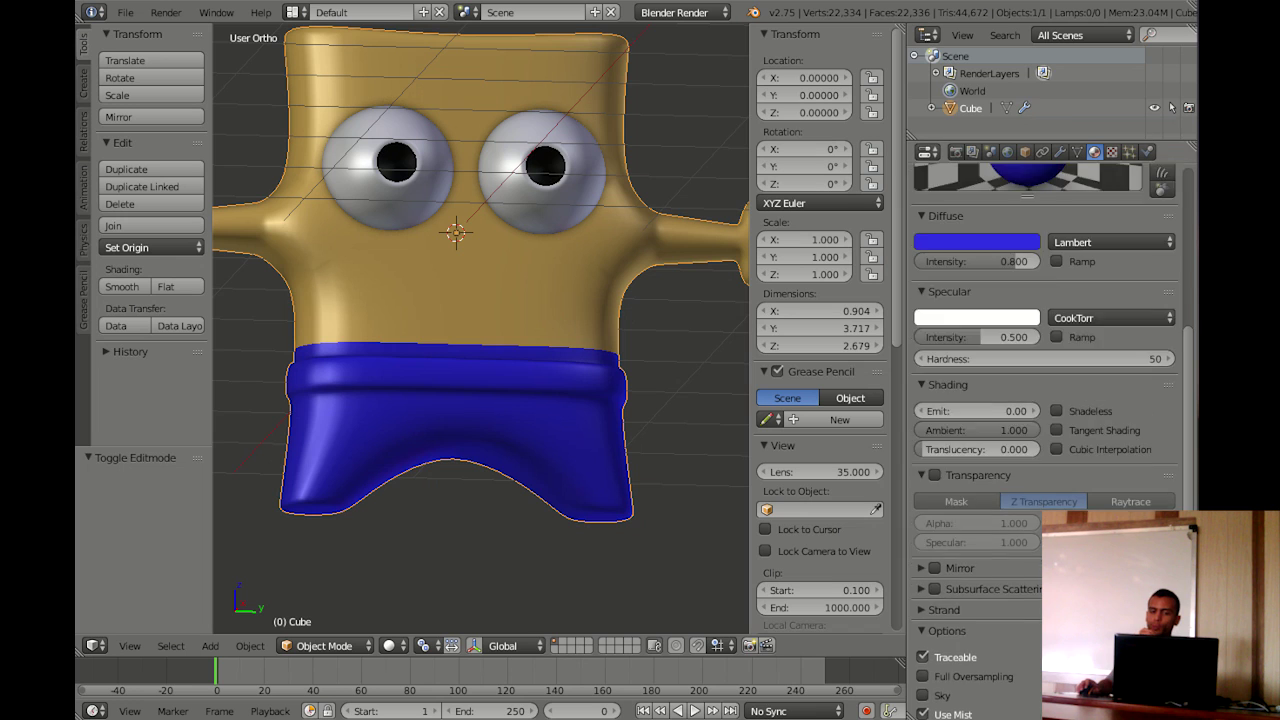
scroll(1020, 440, "up", 4)
mouse_move(1017, 400)
left_mouse_down()
mouse_move(942, 400)
mouse_move(1030, 400)
left_mouse_up()
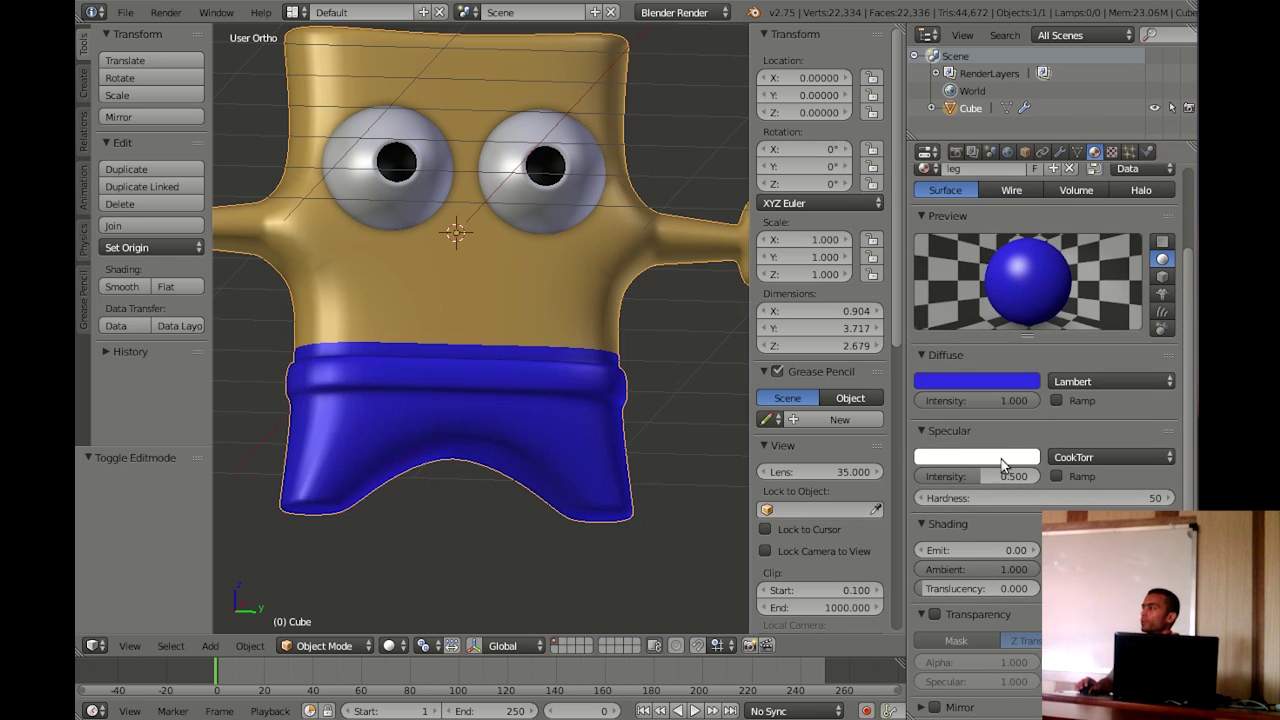
mouse_move(985, 476)
left_mouse_down()
mouse_move(940, 476)
mouse_move(1040, 476)
left_mouse_up()
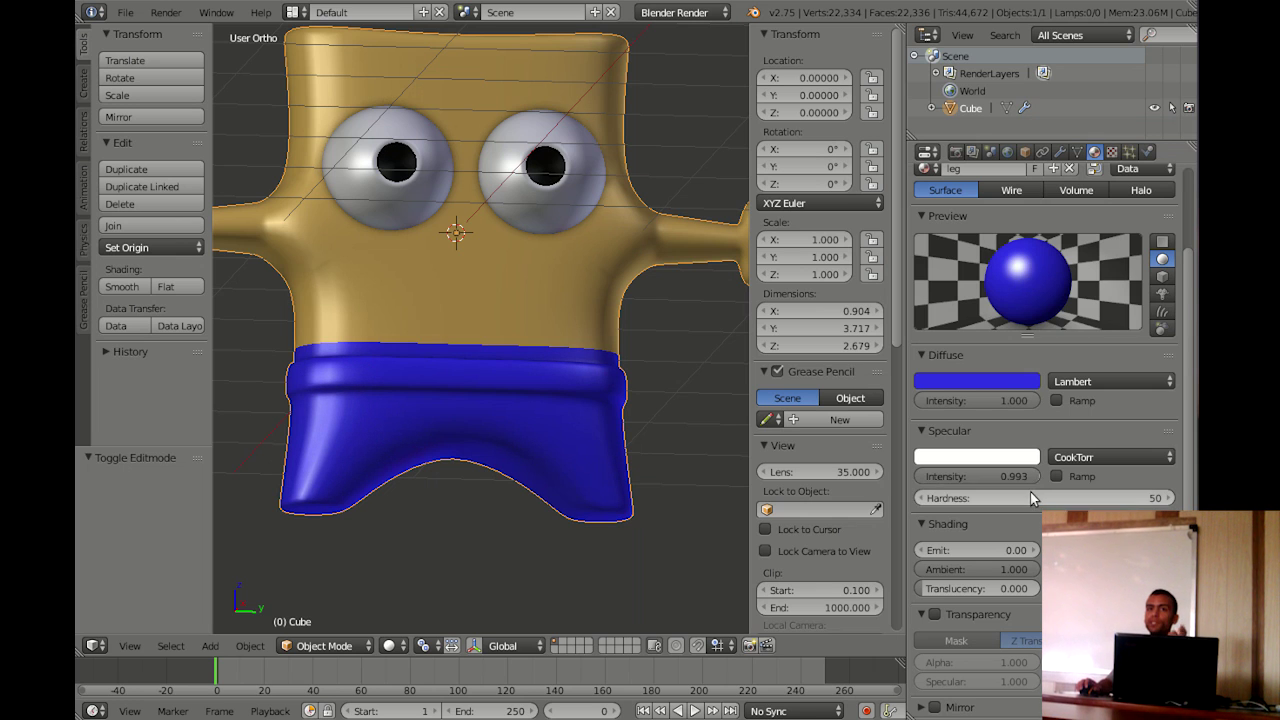
Change the leg material's specular shader from CookTorr to WardIso
scroll(1030, 490, "down", 3)
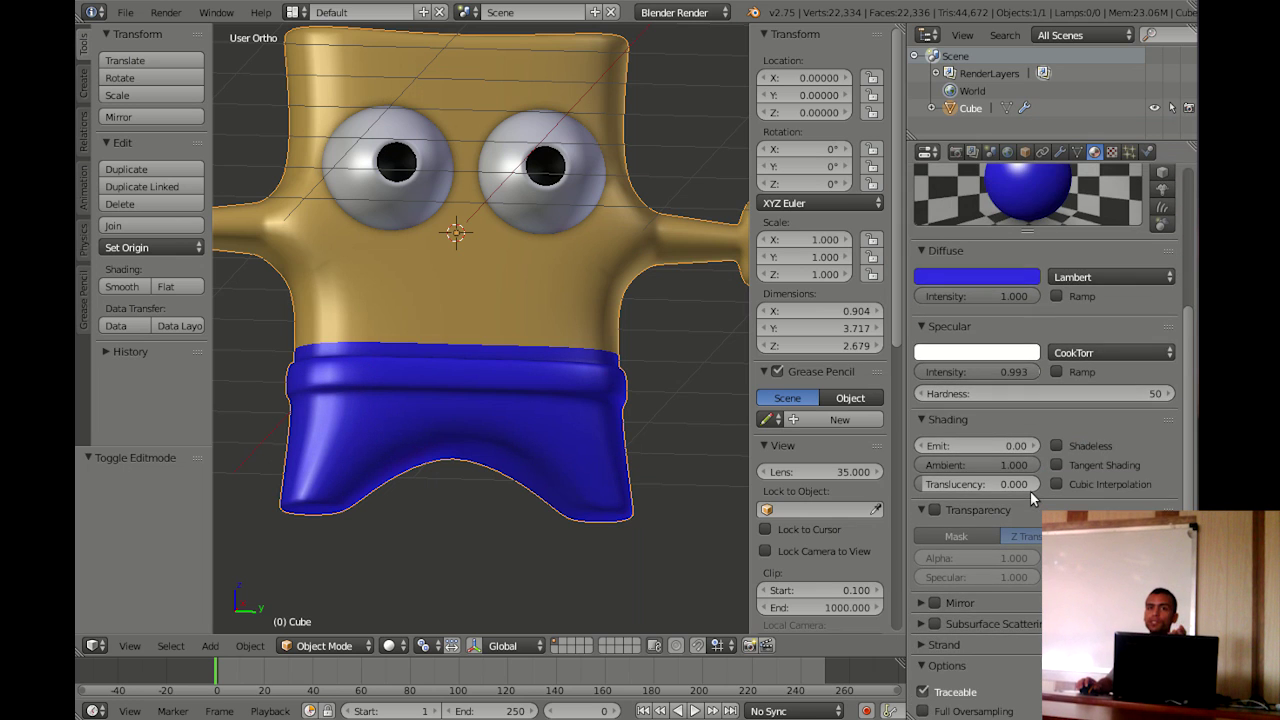
left_click(1100, 352)
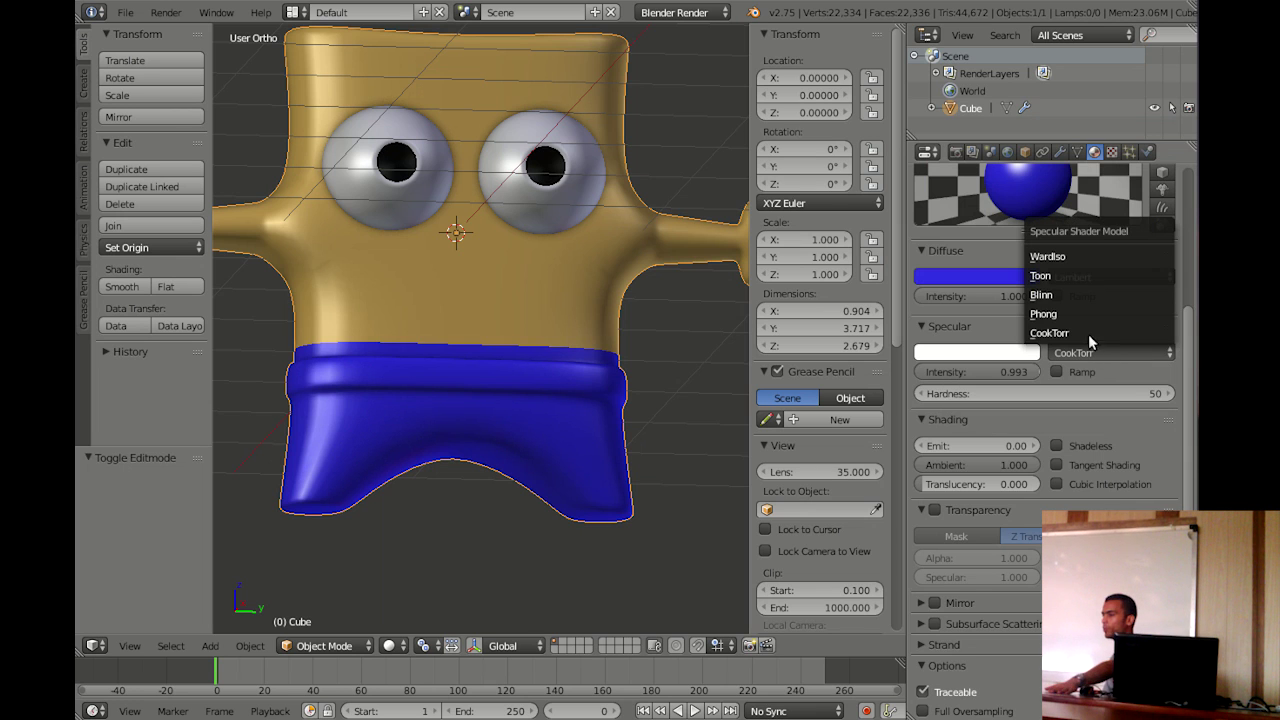
left_click(1083, 257)
scroll(1059, 391, "up", 2)
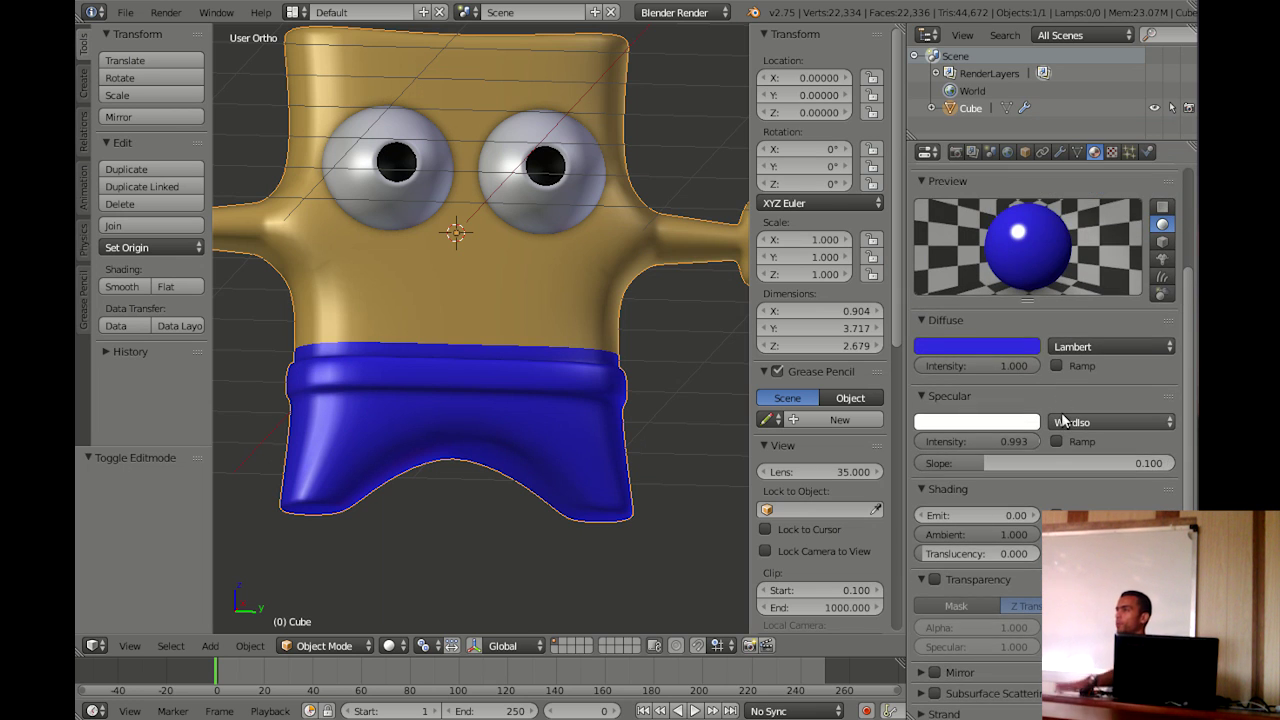
scroll(1058, 413, "down", 4)
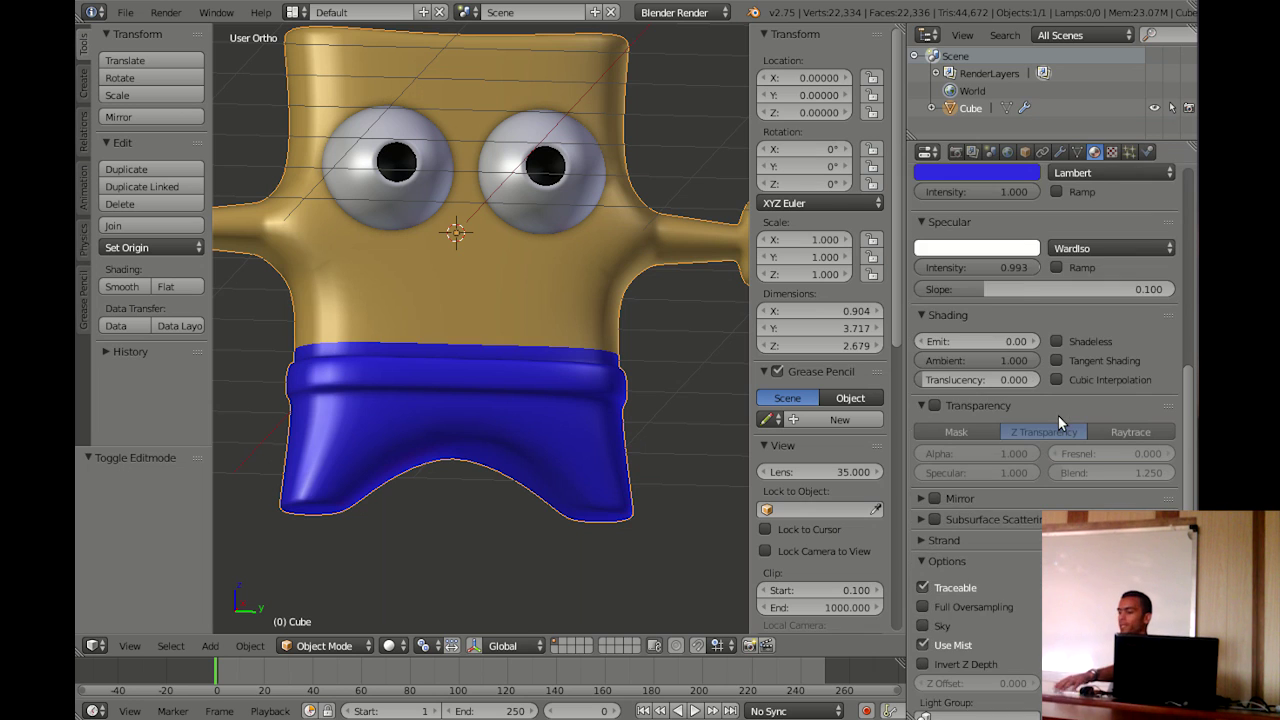
scroll(1058, 415, "down", 2)
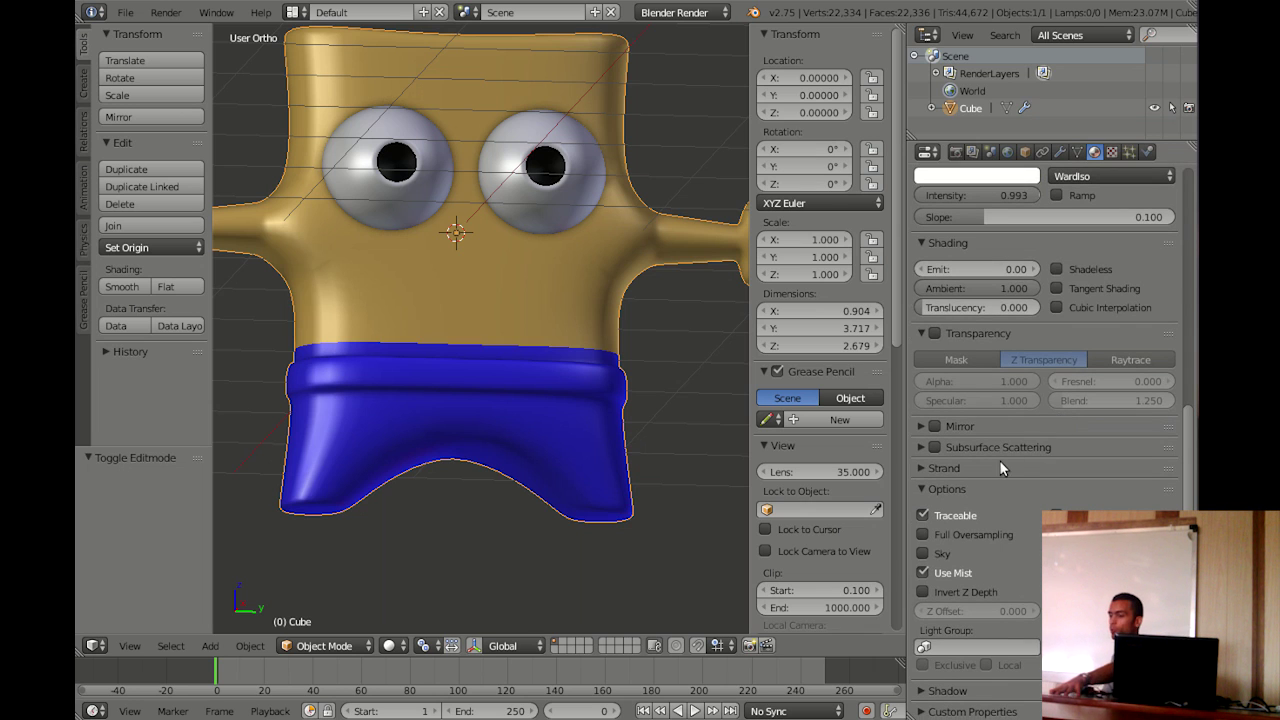
scroll(999, 460, "up", 1)
scroll(996, 459, "up", 1)
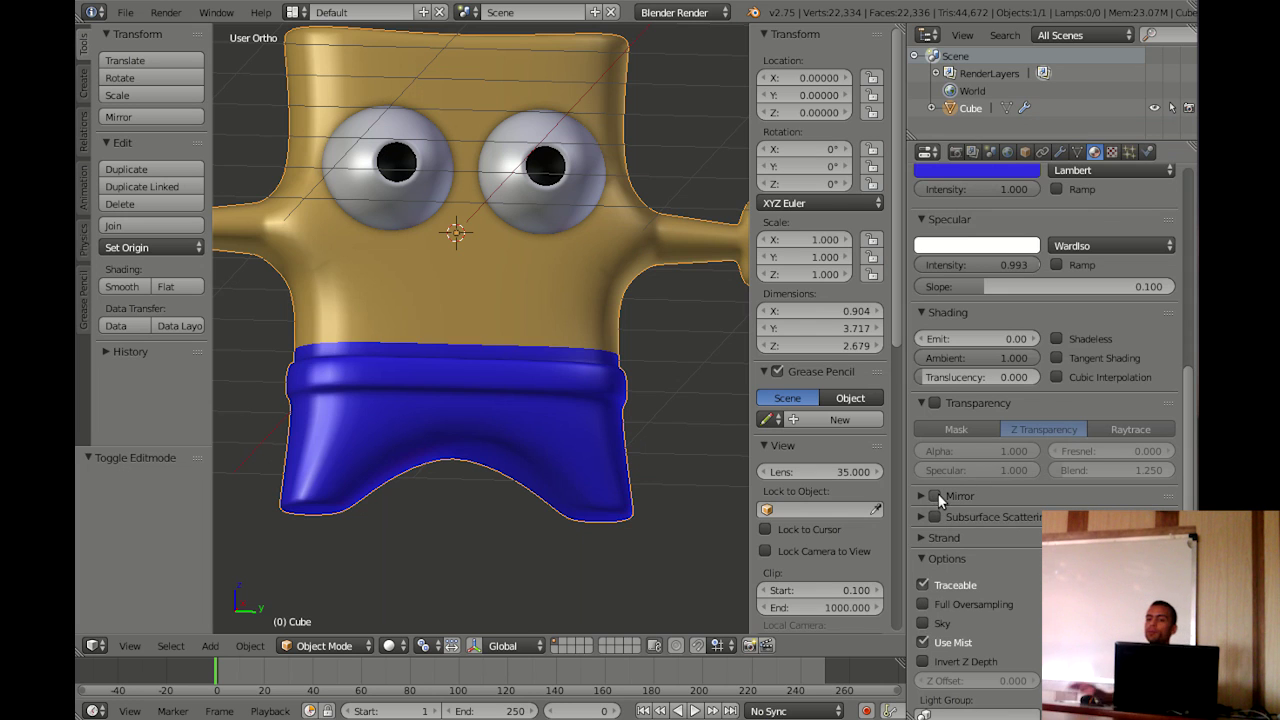
Try mirror reflectivity 0.368 on the leg material, then turn mirror off
left_click(948, 495)
left_click_drag(950, 528, 1037, 522)
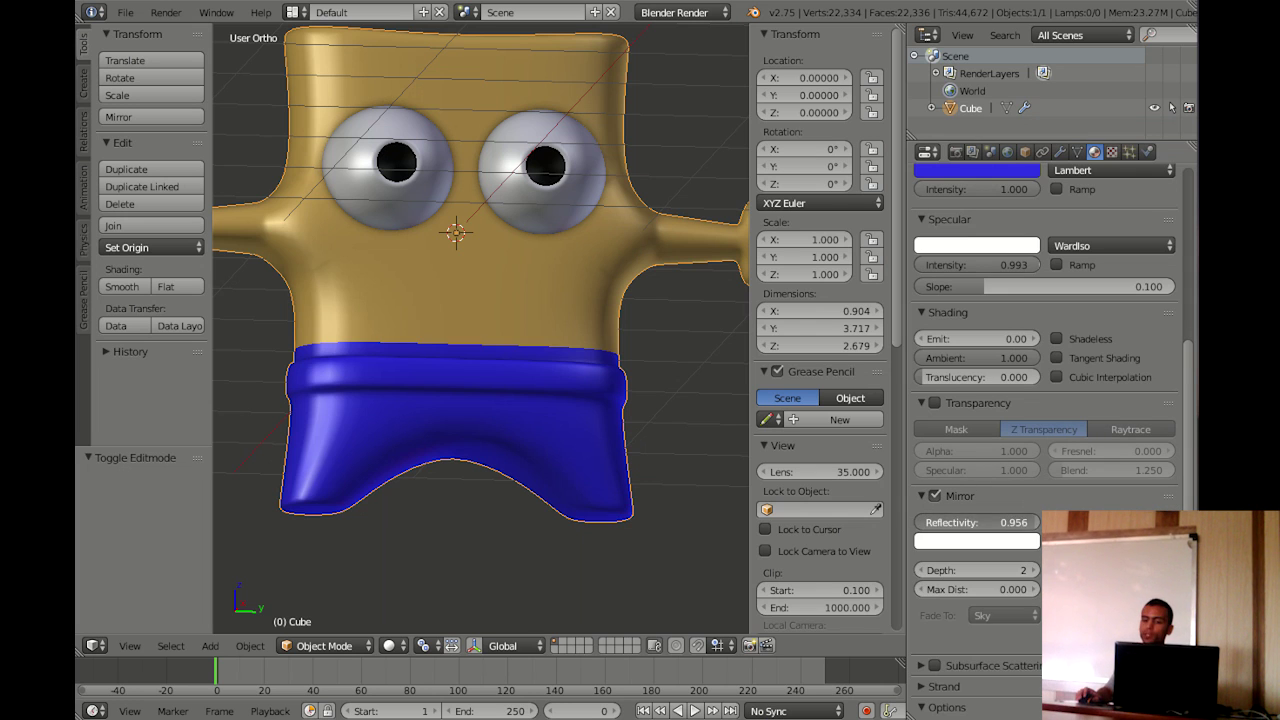
scroll(1037, 522, "up", 4)
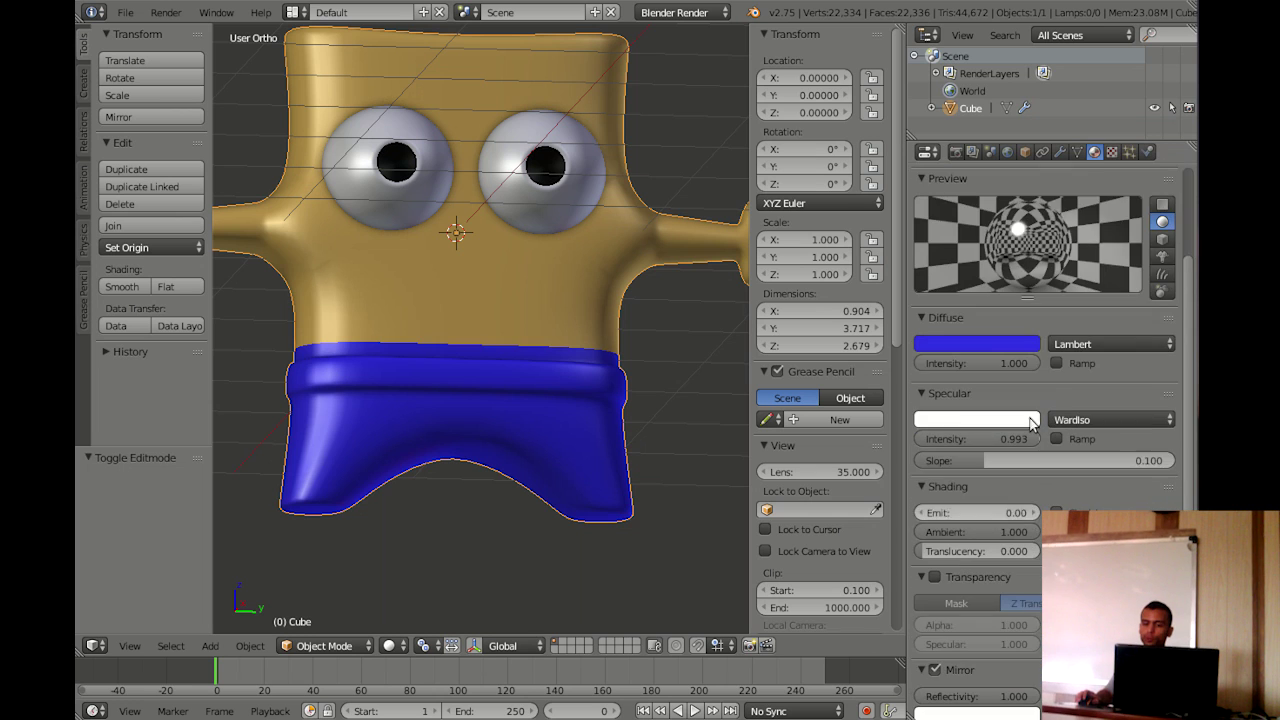
scroll(995, 455, "down", 4)
left_click_drag(1006, 522, 960, 522)
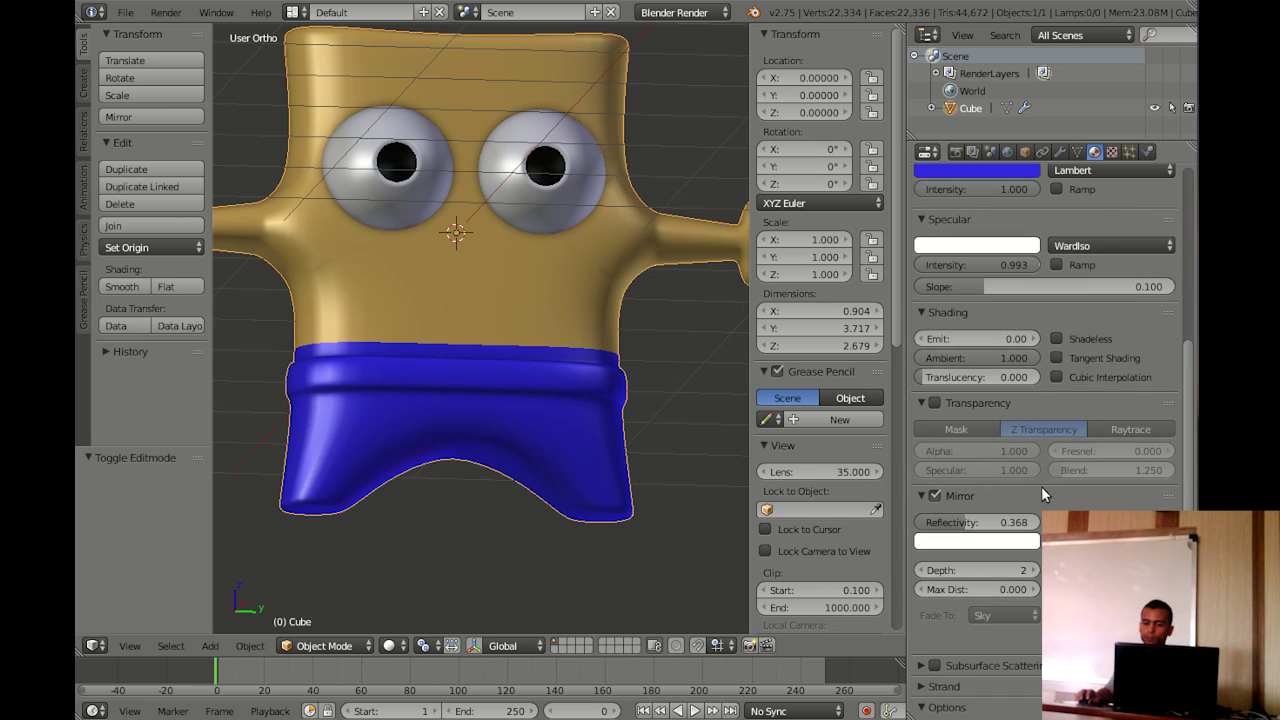
scroll(1041, 486, "up", 5)
scroll(1041, 486, "down", 1)
scroll(1041, 486, "down", 4)
scroll(1041, 486, "down", 2)
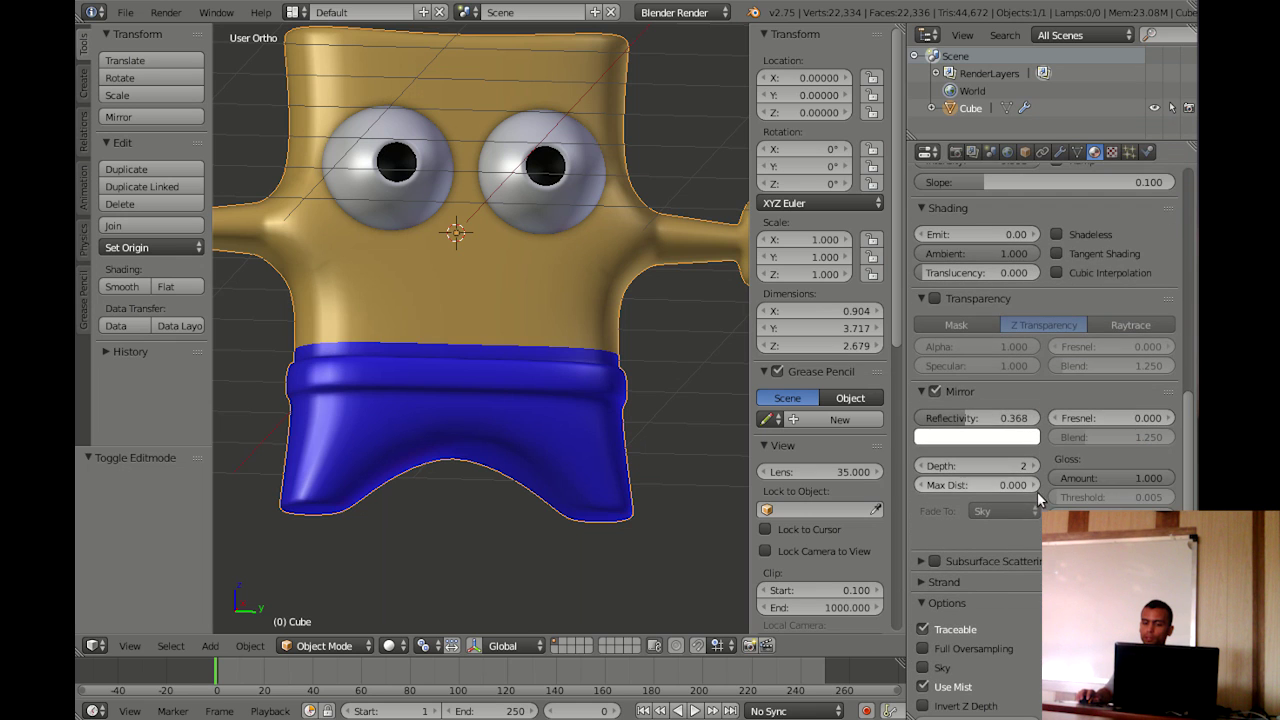
left_click(933, 391)
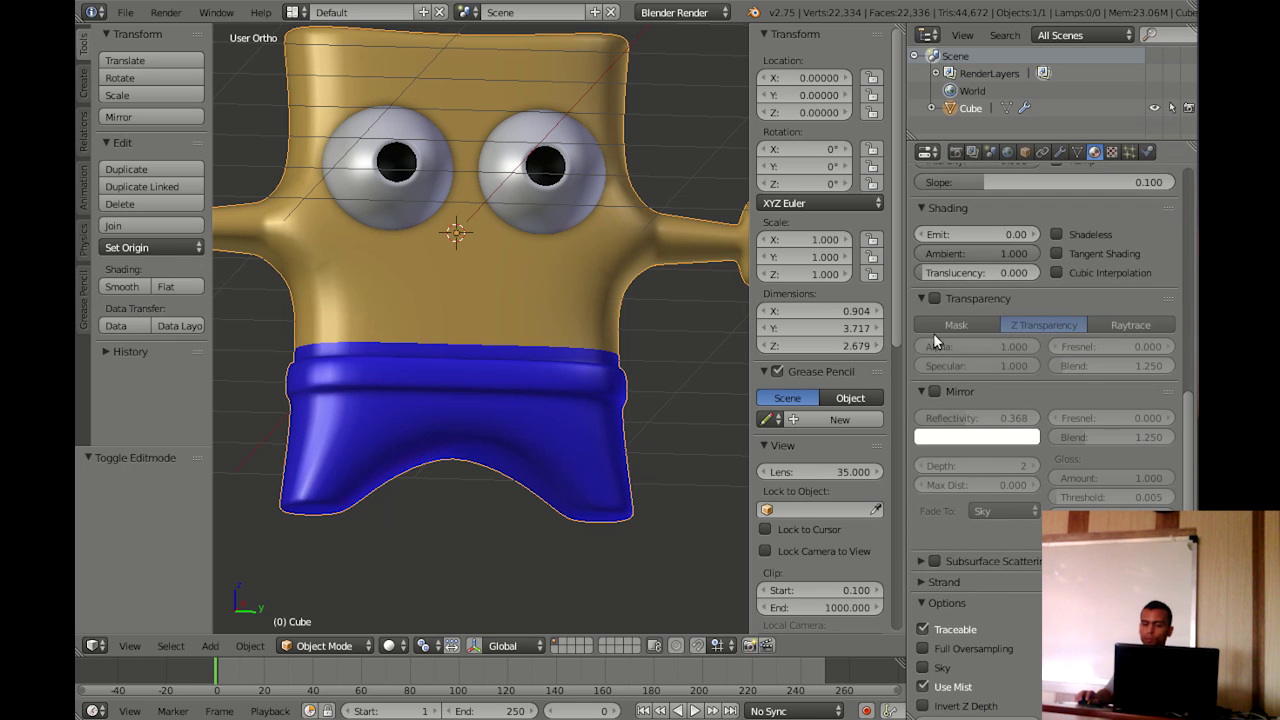
Enable transparency on the leg material with alpha 0.243 and Fresnel 1.5
left_click(936, 298)
left_click_drag(965, 346, 945, 346)
left_click(1096, 345)
type("1.5")
key("Return")
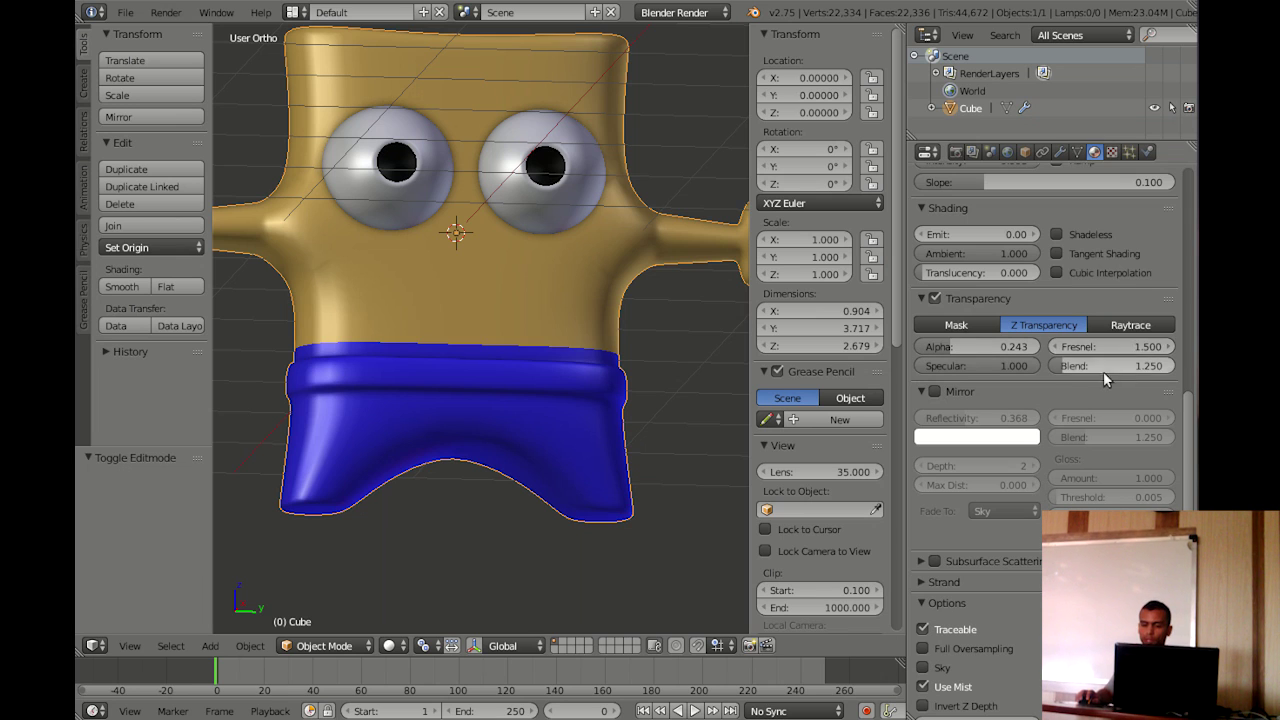
scroll(1084, 404, "up", 4)
scroll(1084, 403, "up", 3)
scroll(1084, 403, "down", 3)
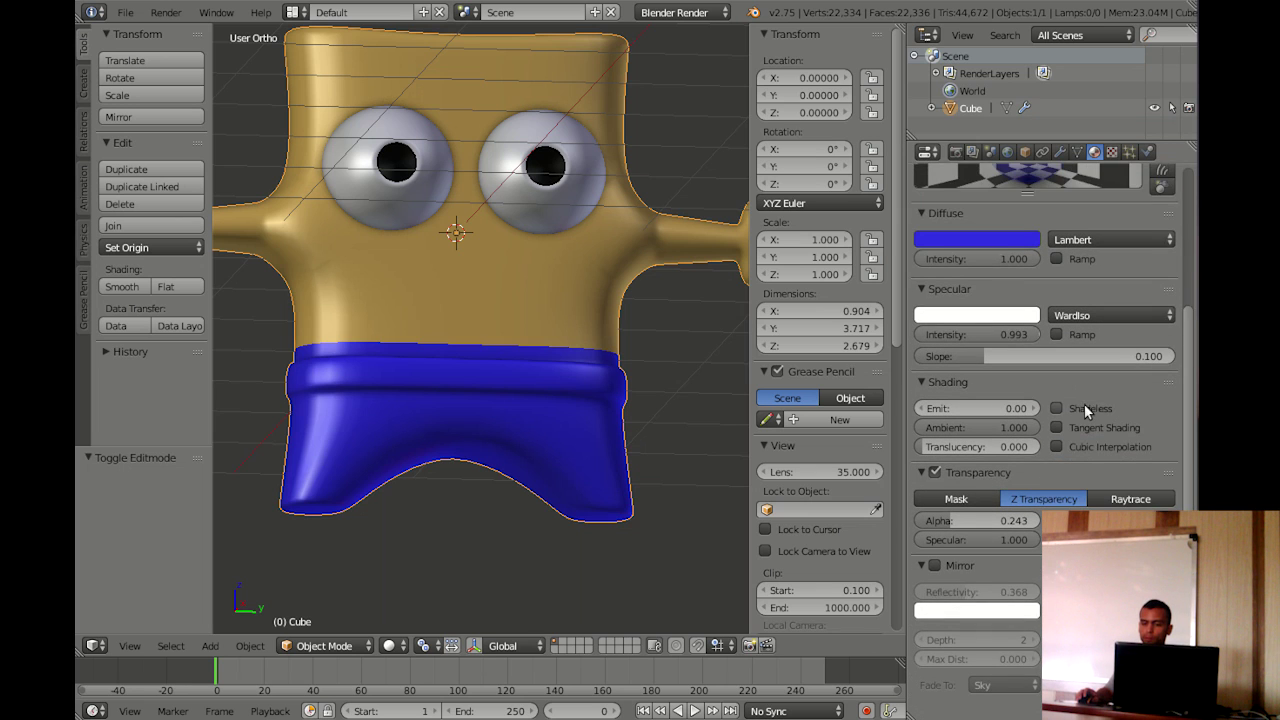
scroll(1096, 443, "down", 1)
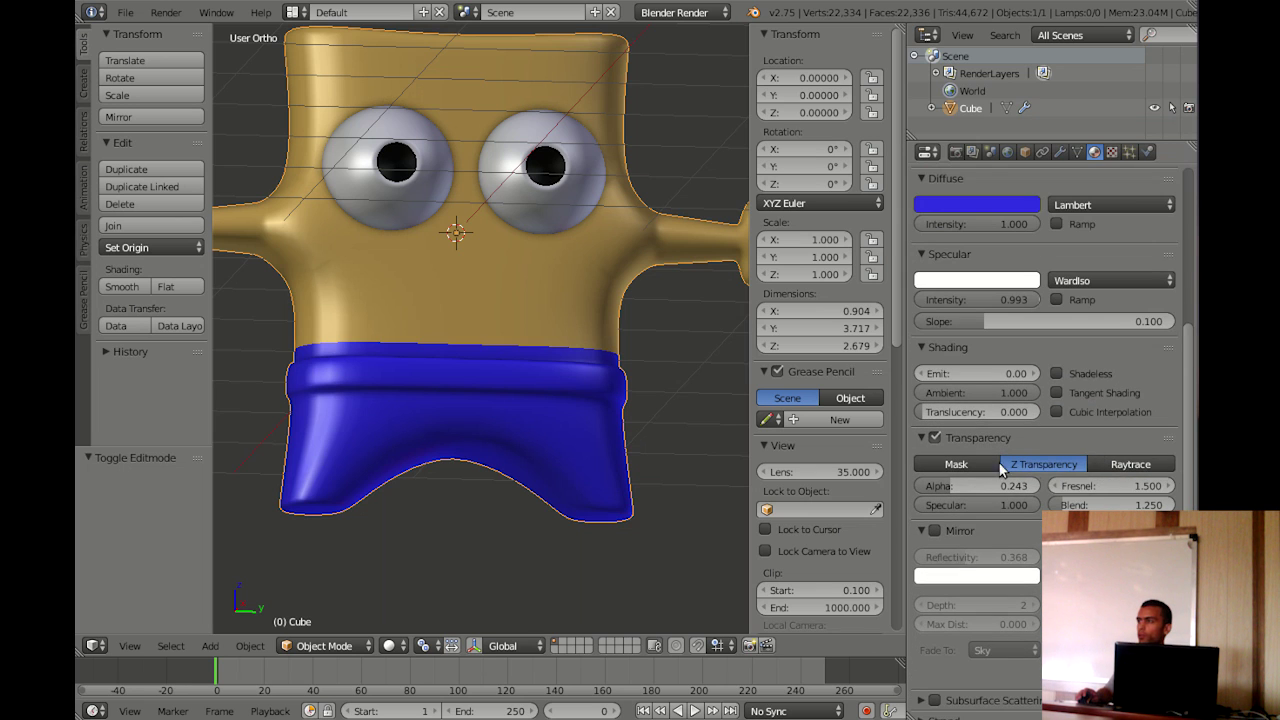
Switch the leg transparency to Raytrace with IOR 1.5
left_click(1122, 465)
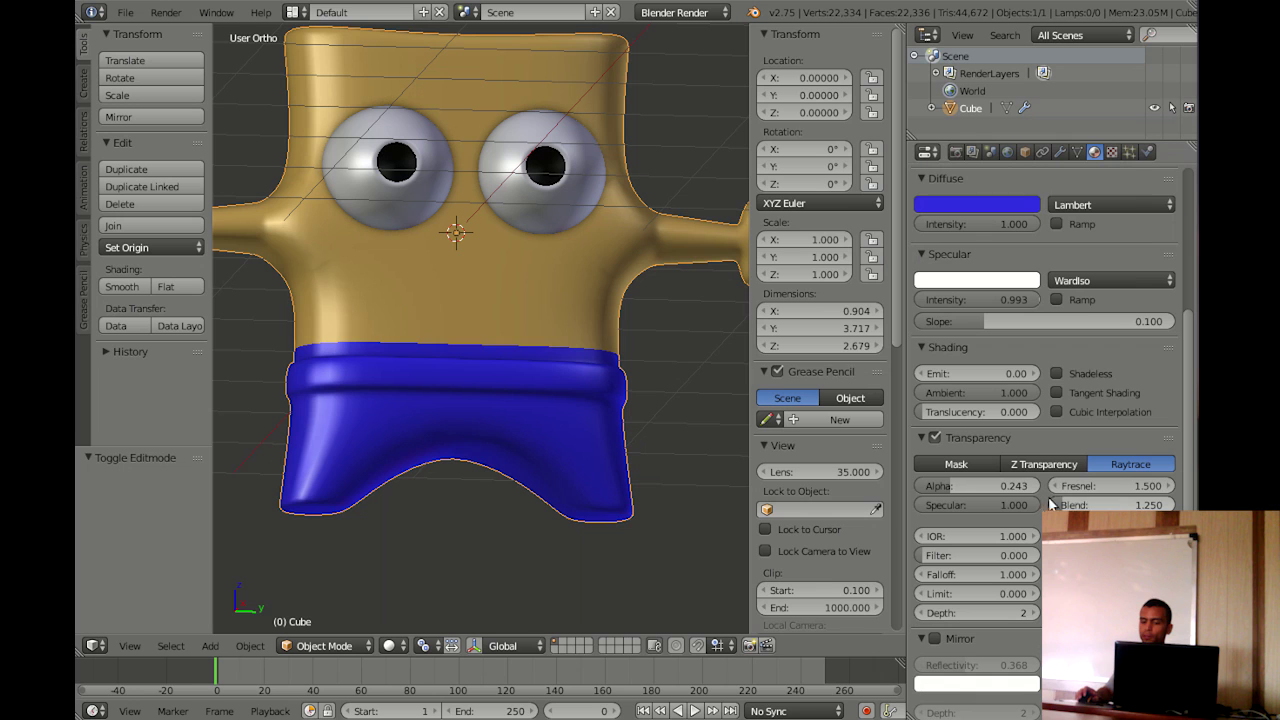
left_click(987, 537)
type("1.5")
key("Return")
scroll(988, 540, "up", 5)
scroll(988, 537, "up", 1)
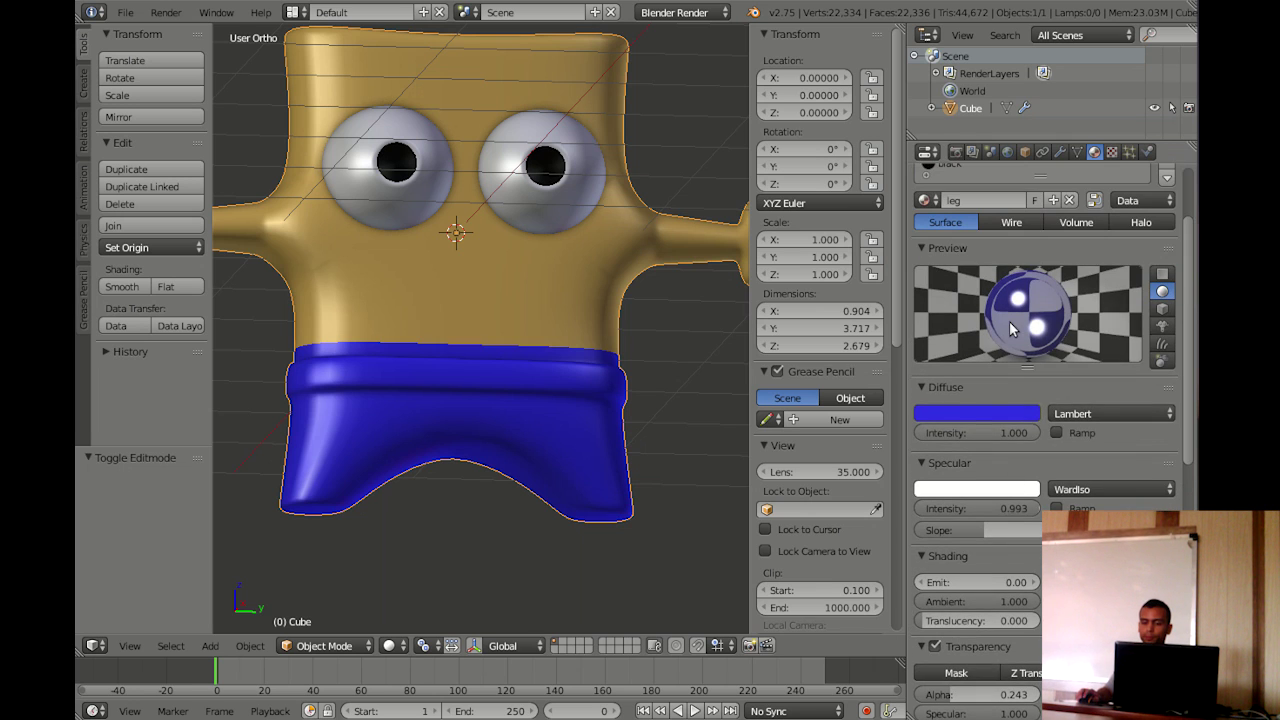
scroll(1012, 380, "down", 1)
scroll(1009, 404, "down", 5)
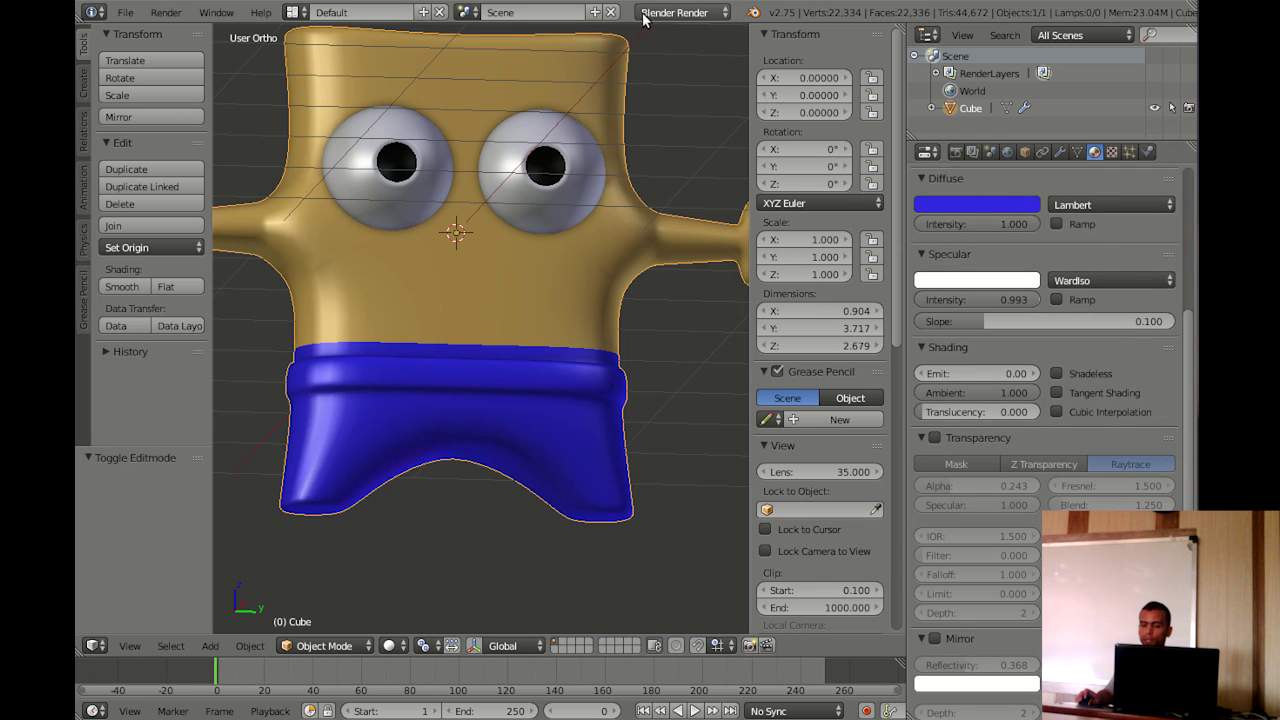
Turn mirror reflection back on and switch the render engine to Cycles Render
left_click(697, 13)
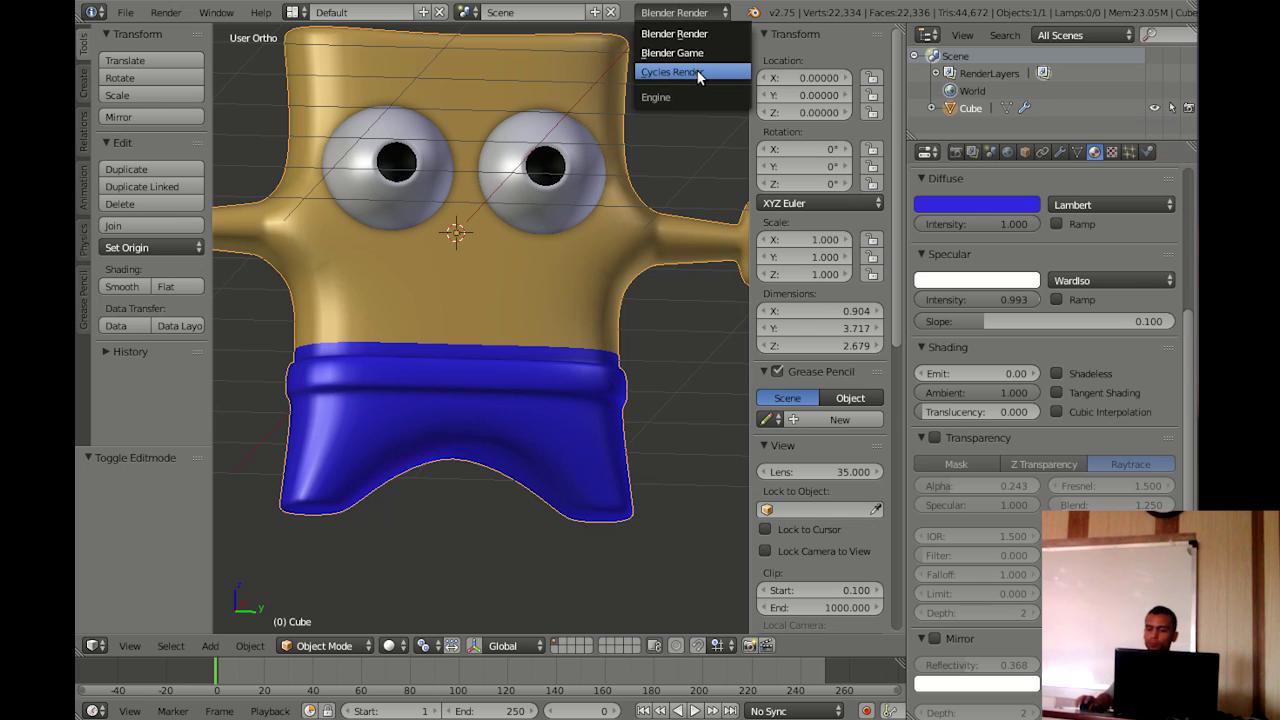
left_click(934, 638)
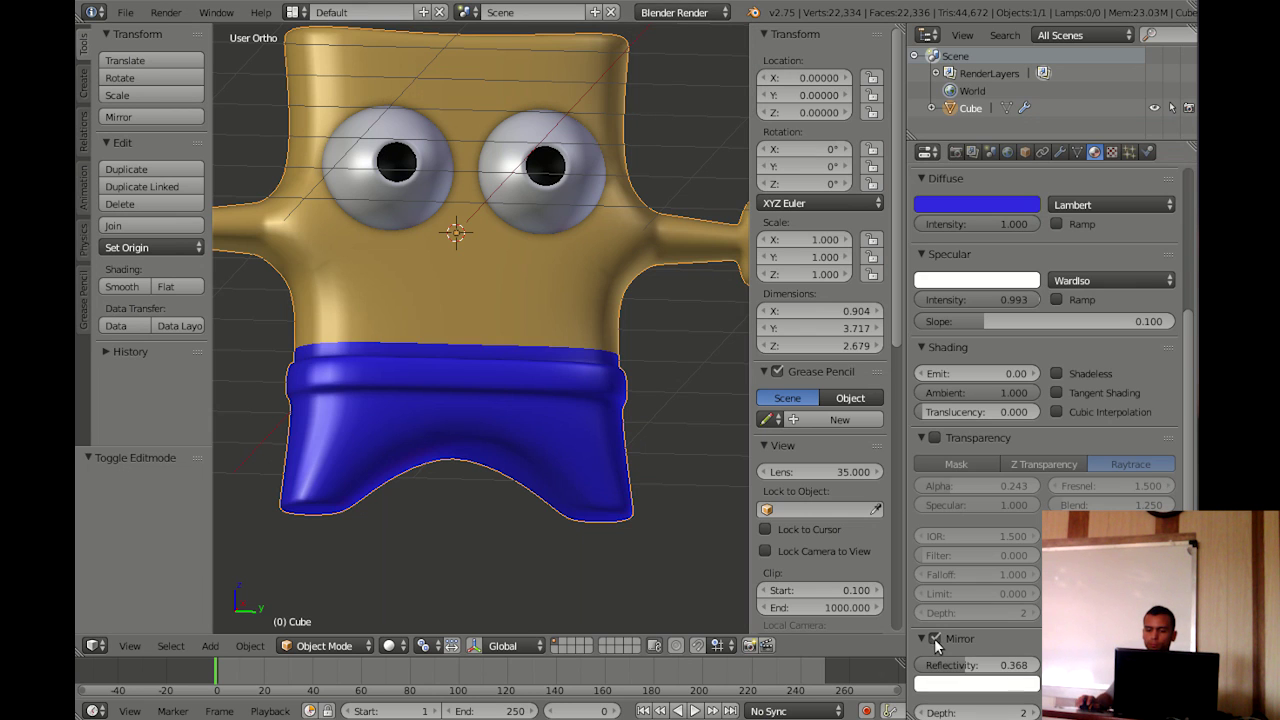
left_click(688, 12)
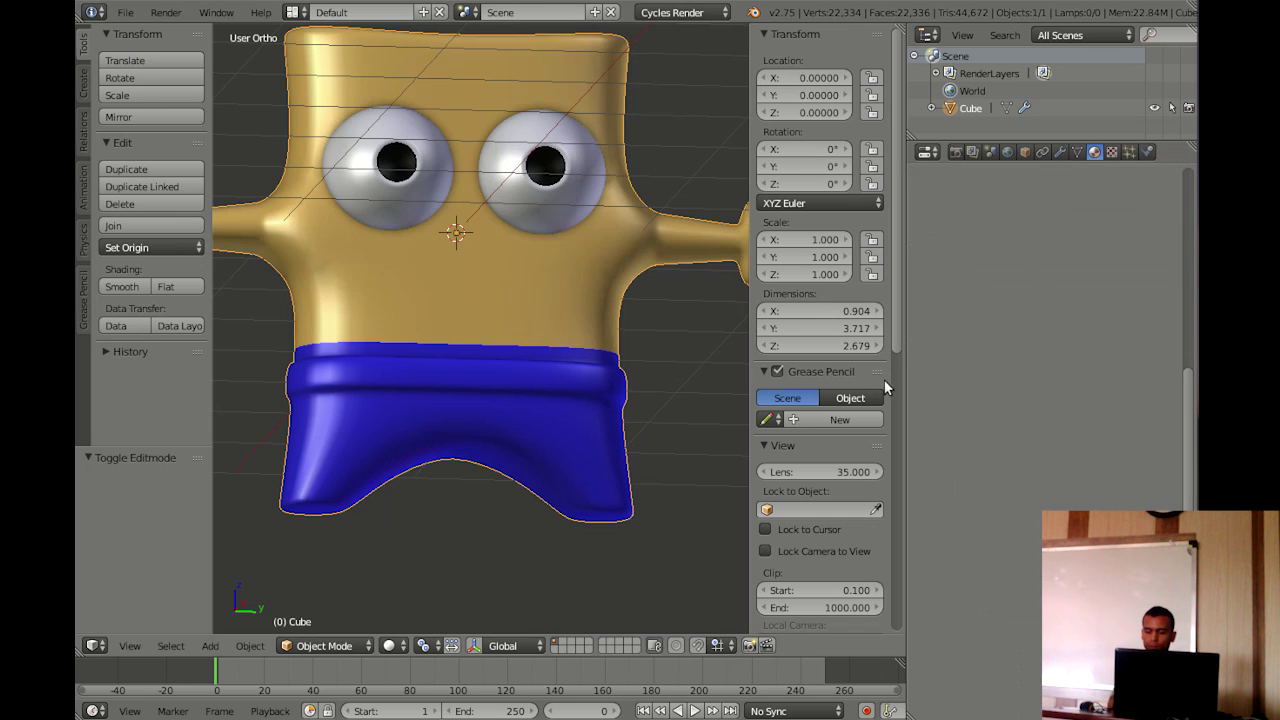
scroll(989, 377, "up", 3)
Enable Use Nodes on the leg, black, chesh and body materials
left_click(1035, 400)
left_click(950, 270)
left_click(1023, 400)
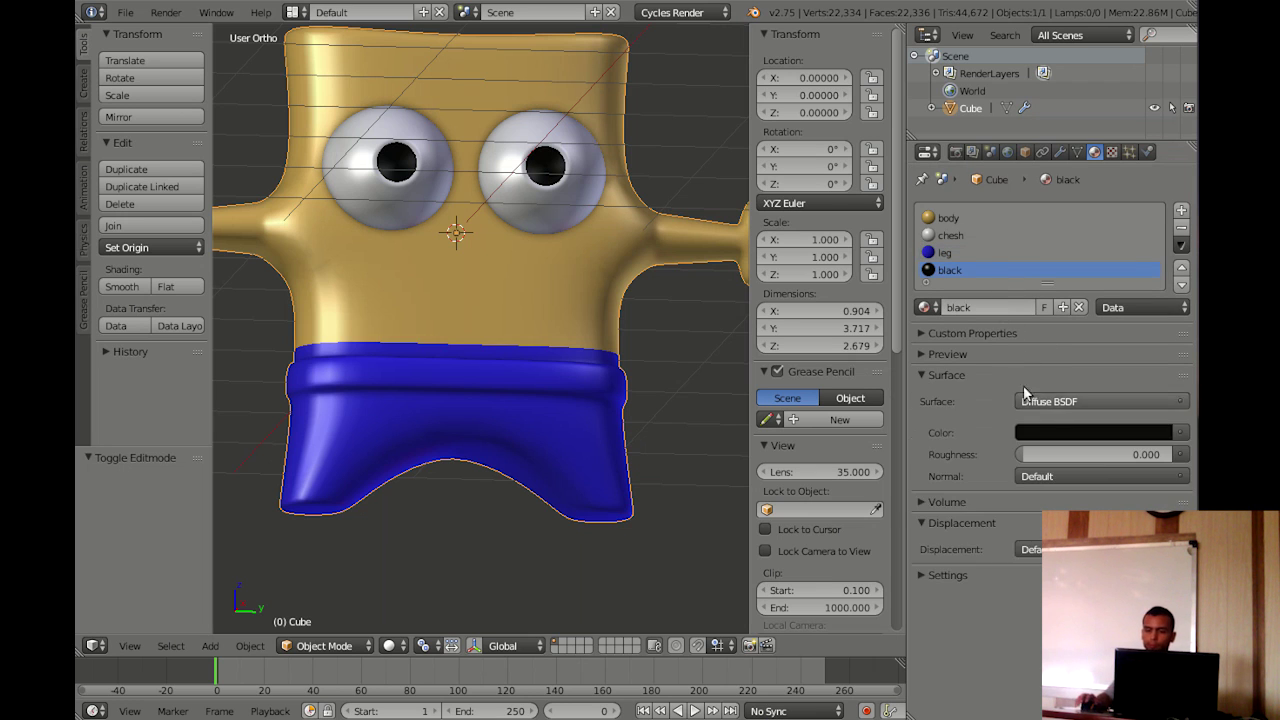
left_click(970, 236)
left_click(1020, 400)
left_click(967, 217)
left_click(1008, 396)
mouse_move(396, 368)
middle_mouse_down()
mouse_move(465, 511)
mouse_move(440, 570)
middle_mouse_up()
left_click(400, 648)
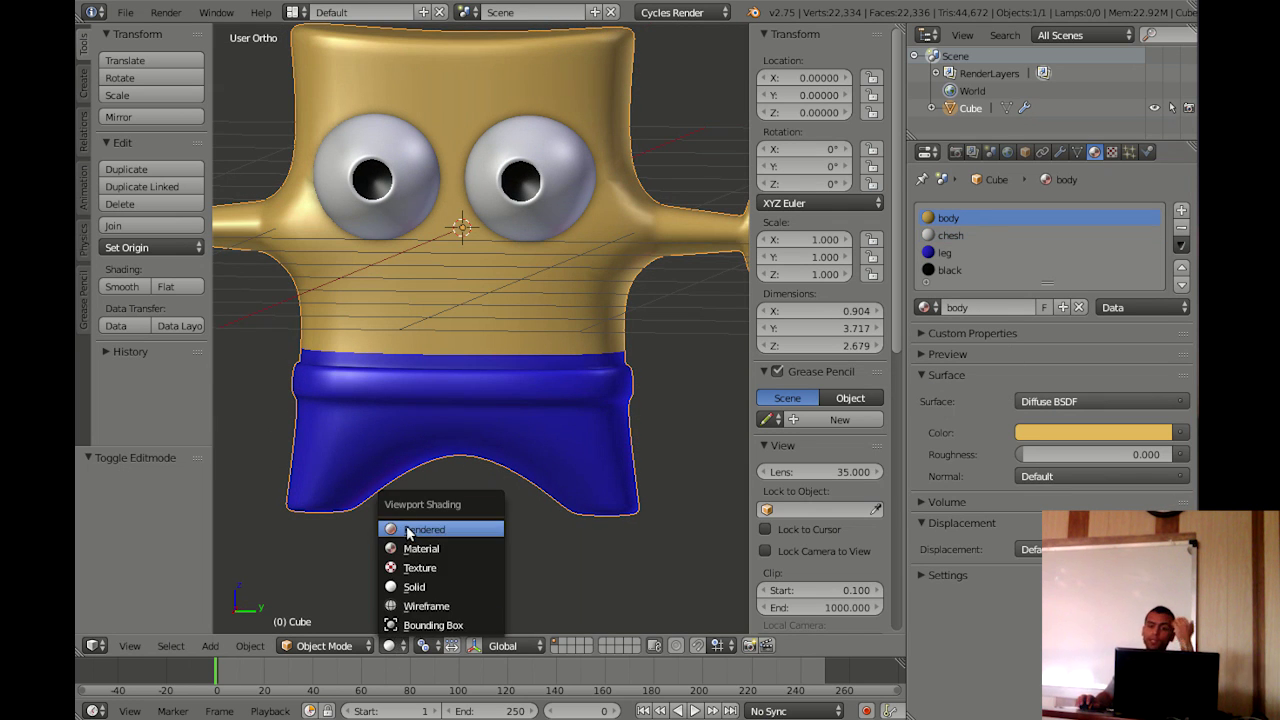
Preview in Rendered shading with a node-based, light grey (0.698) world background
left_click(410, 529)
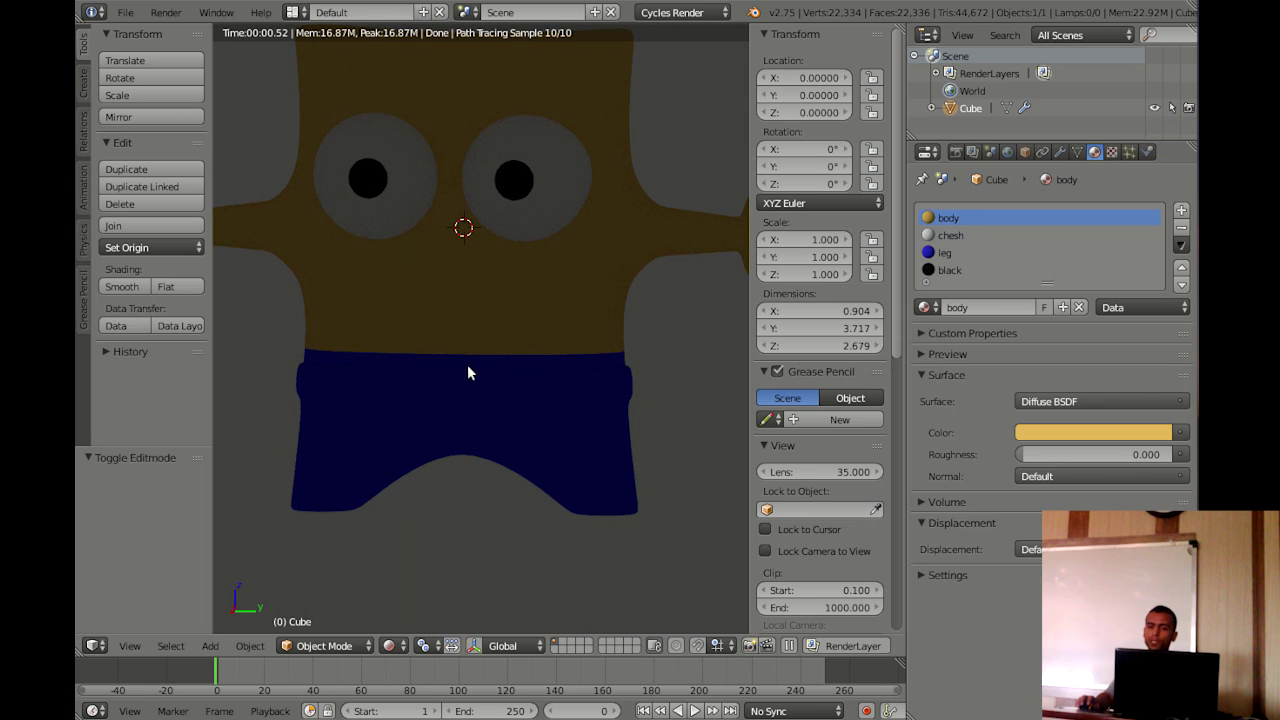
left_click(1007, 152)
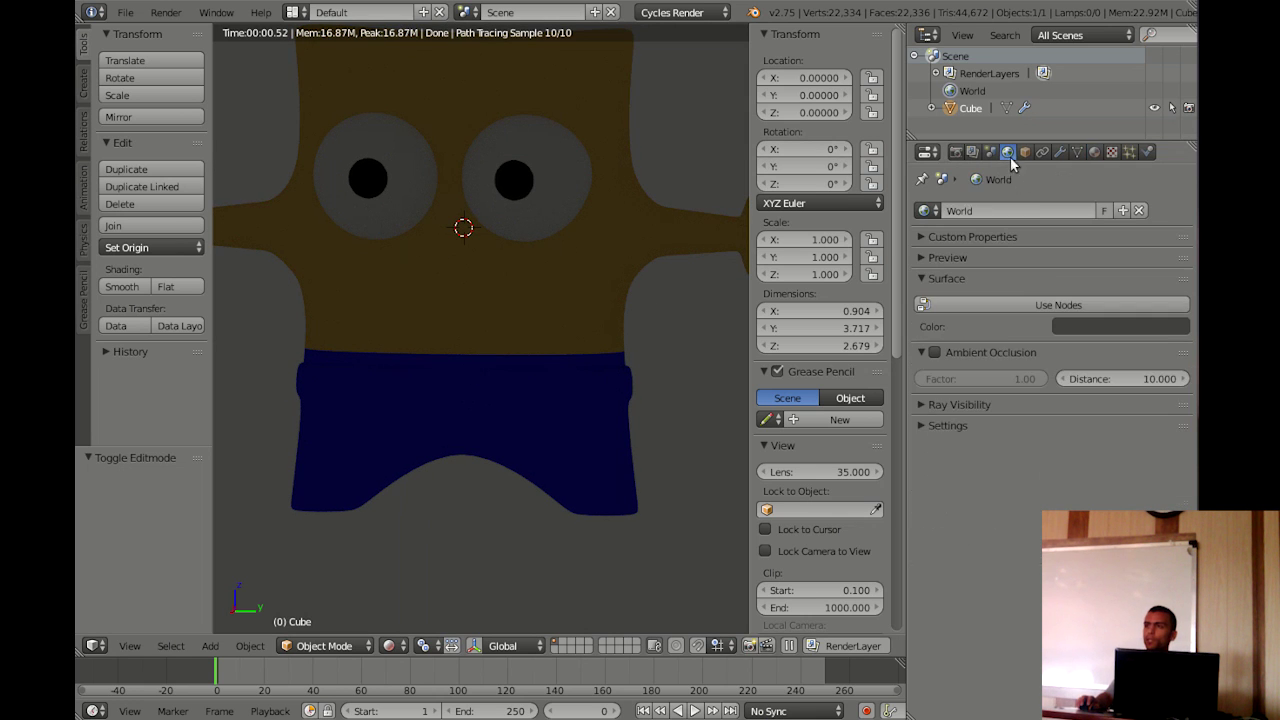
left_click(1048, 305)
left_click(1071, 334)
left_click_drag(1157, 165, 1157, 102)
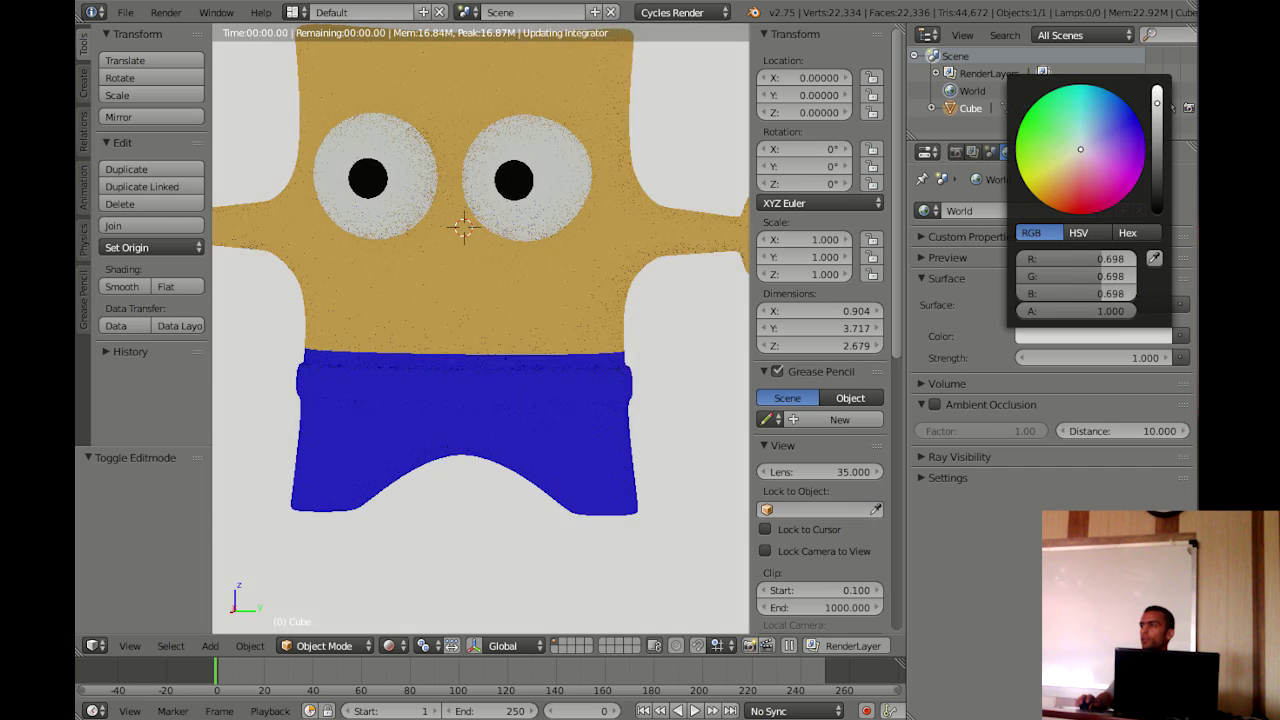
middle_click_drag(420, 278, 496, 298)
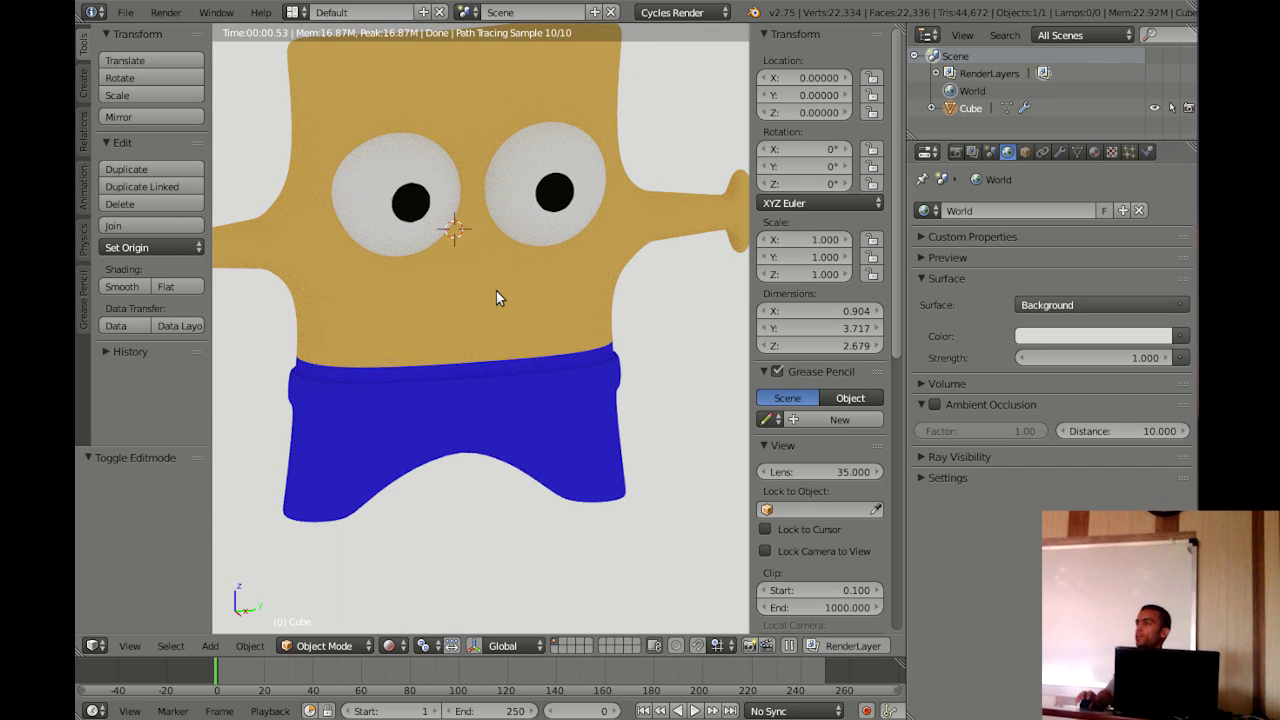
key("KP_1")
scroll(496, 291, "down", 2)
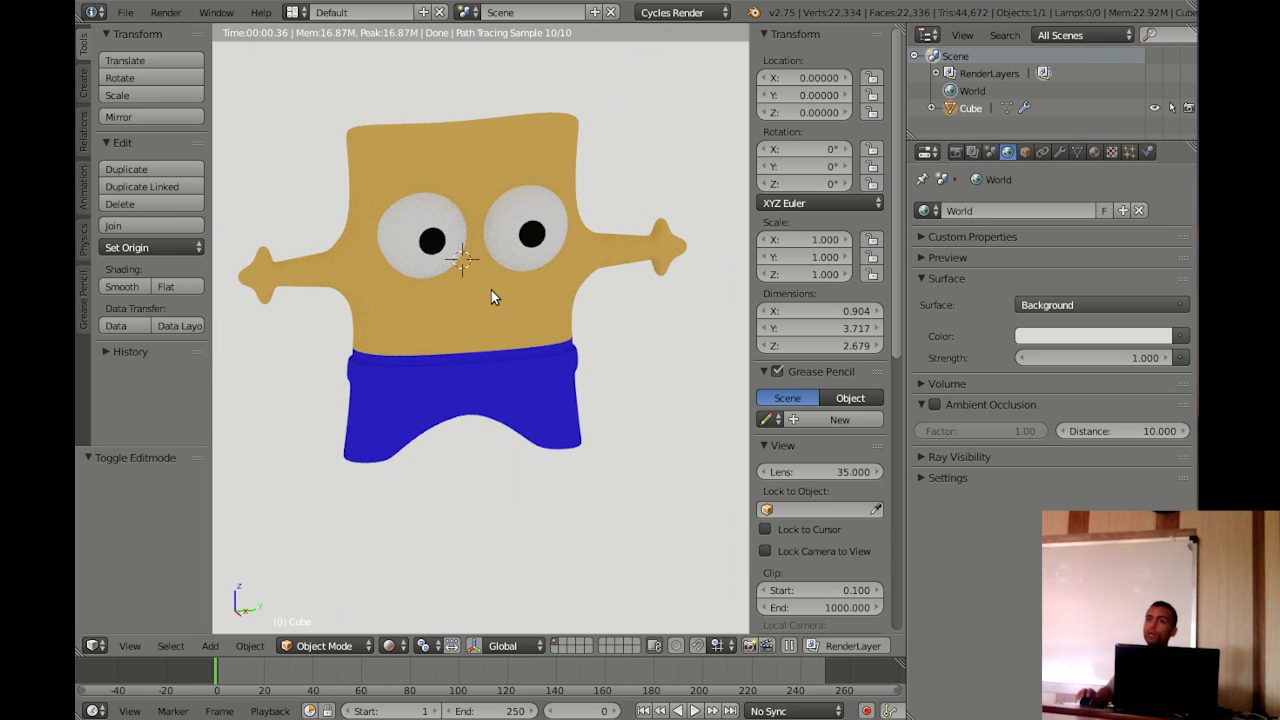
Try green and mint body colours, then set the body back to yellow
left_click(1094, 152)
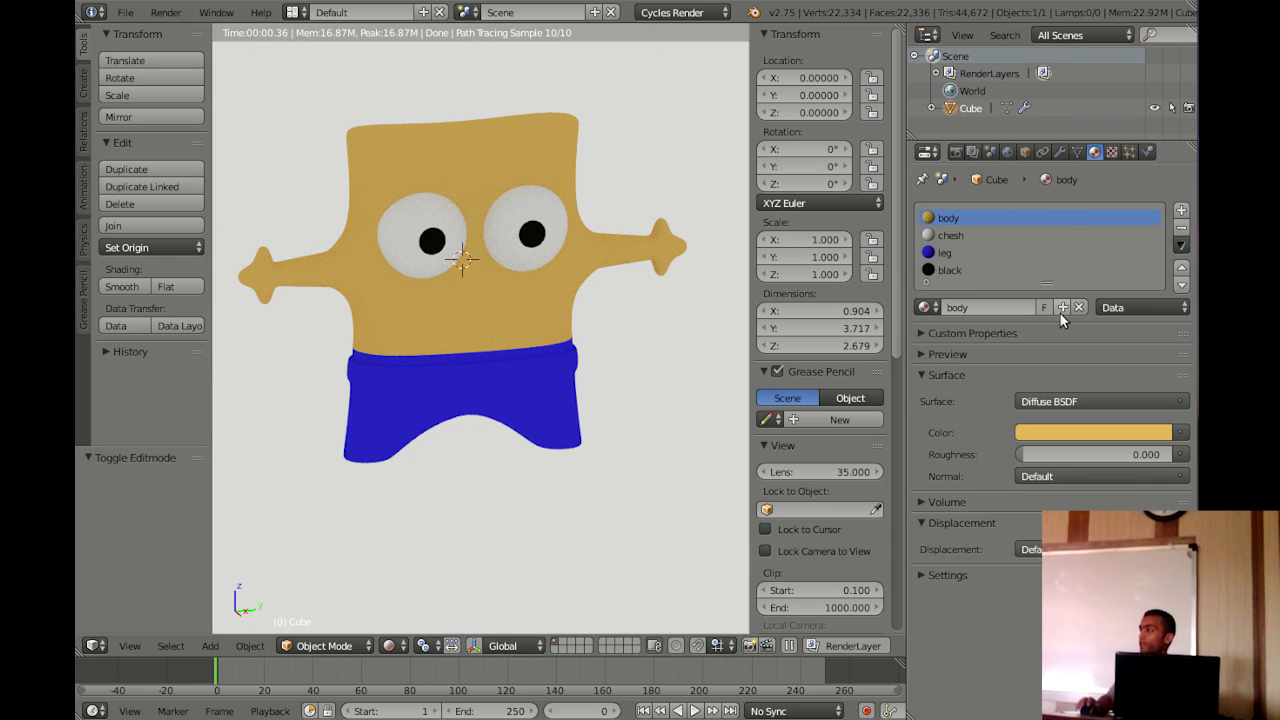
left_click(1088, 431)
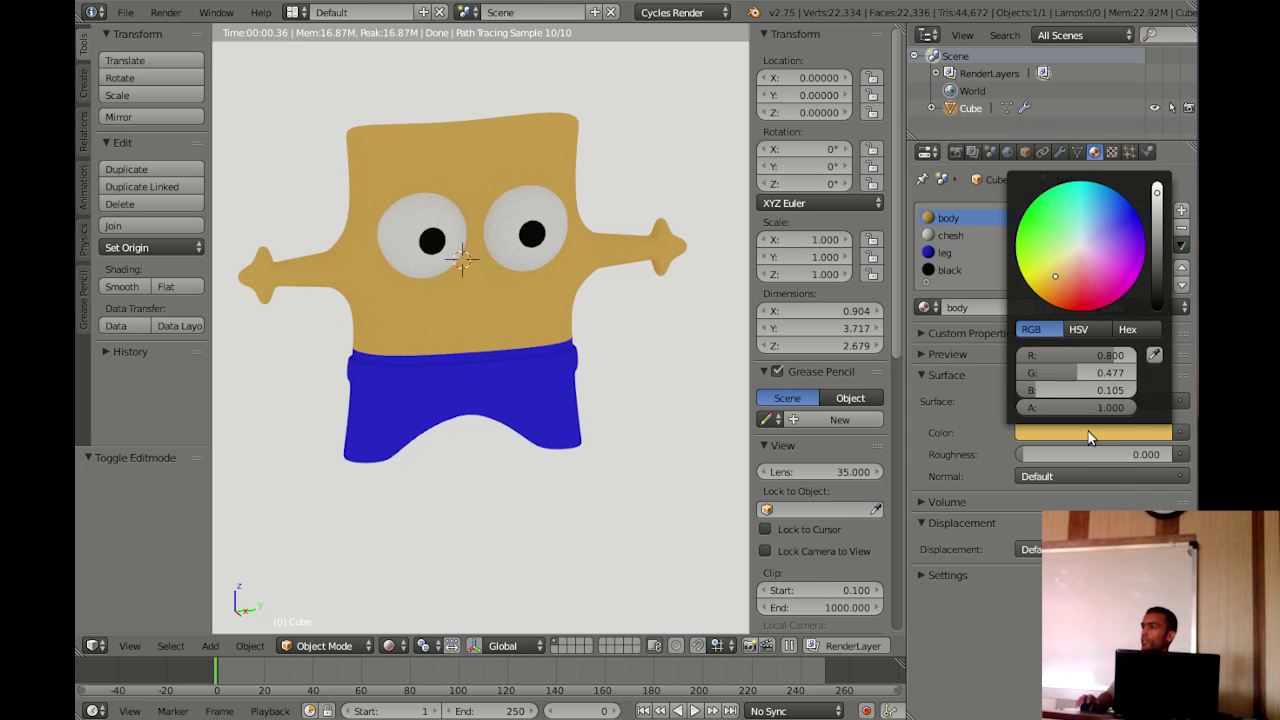
left_click(1042, 237)
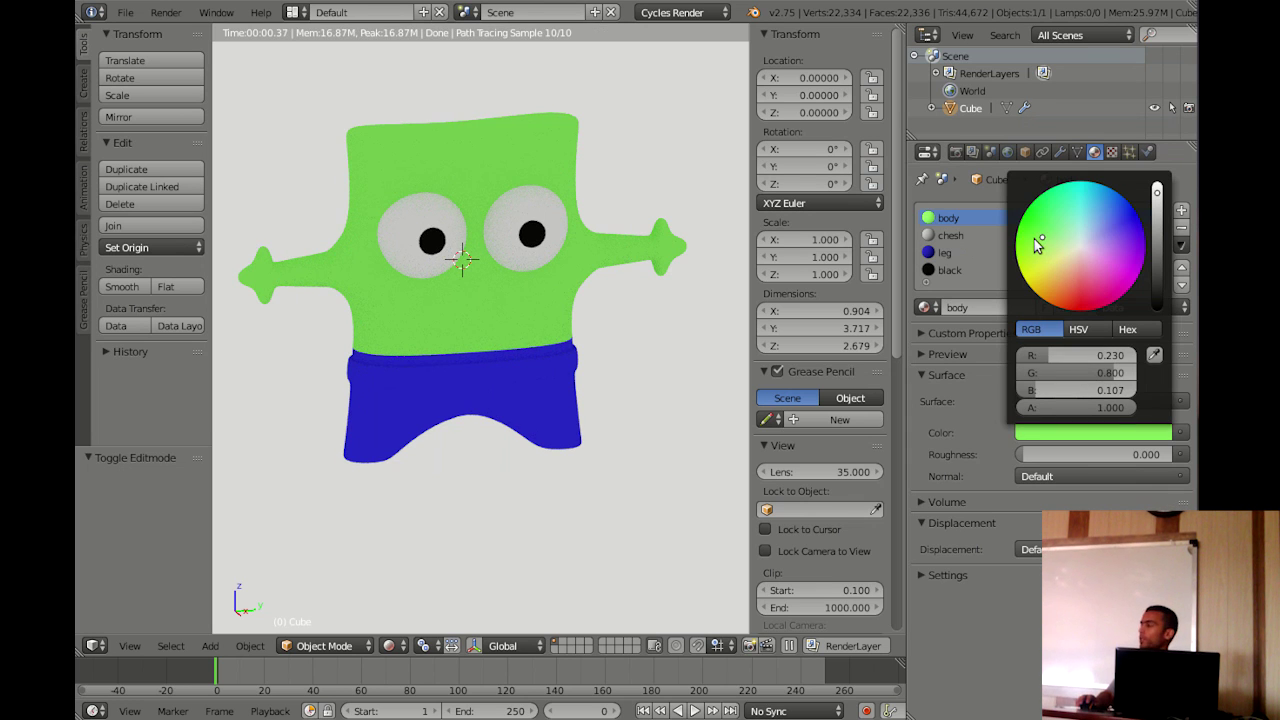
left_click(1071, 221)
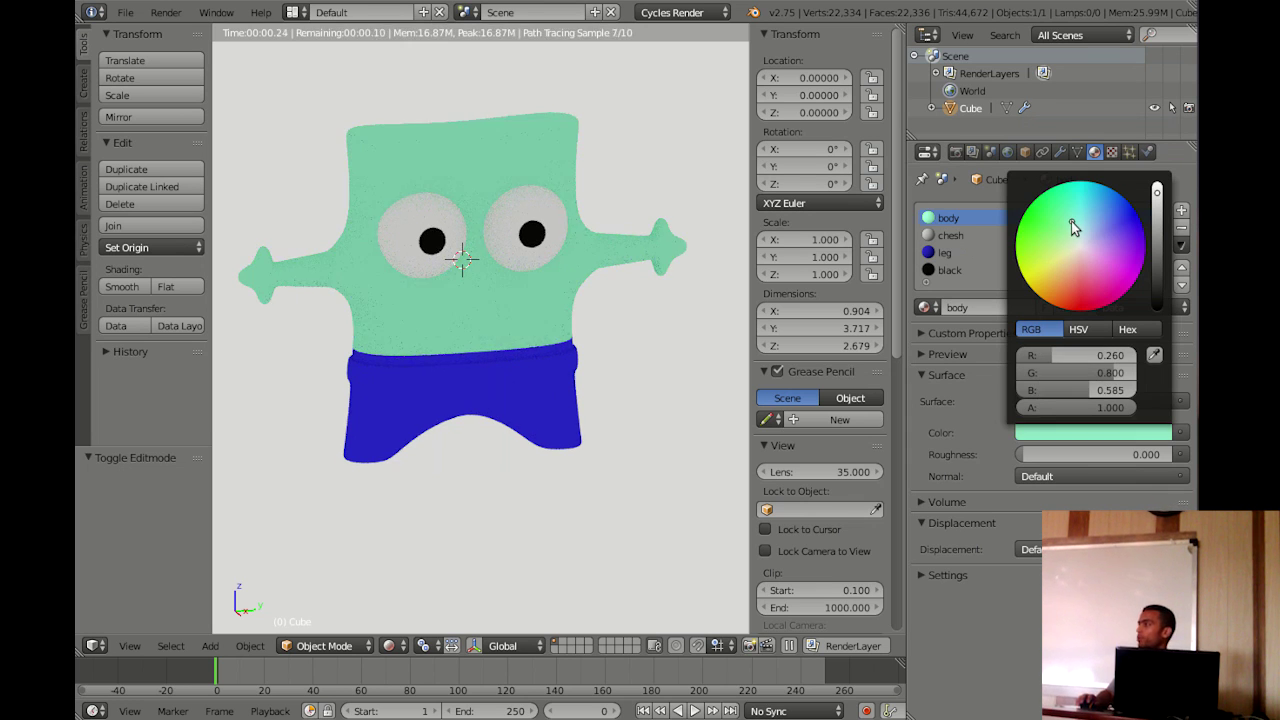
left_click(1051, 272)
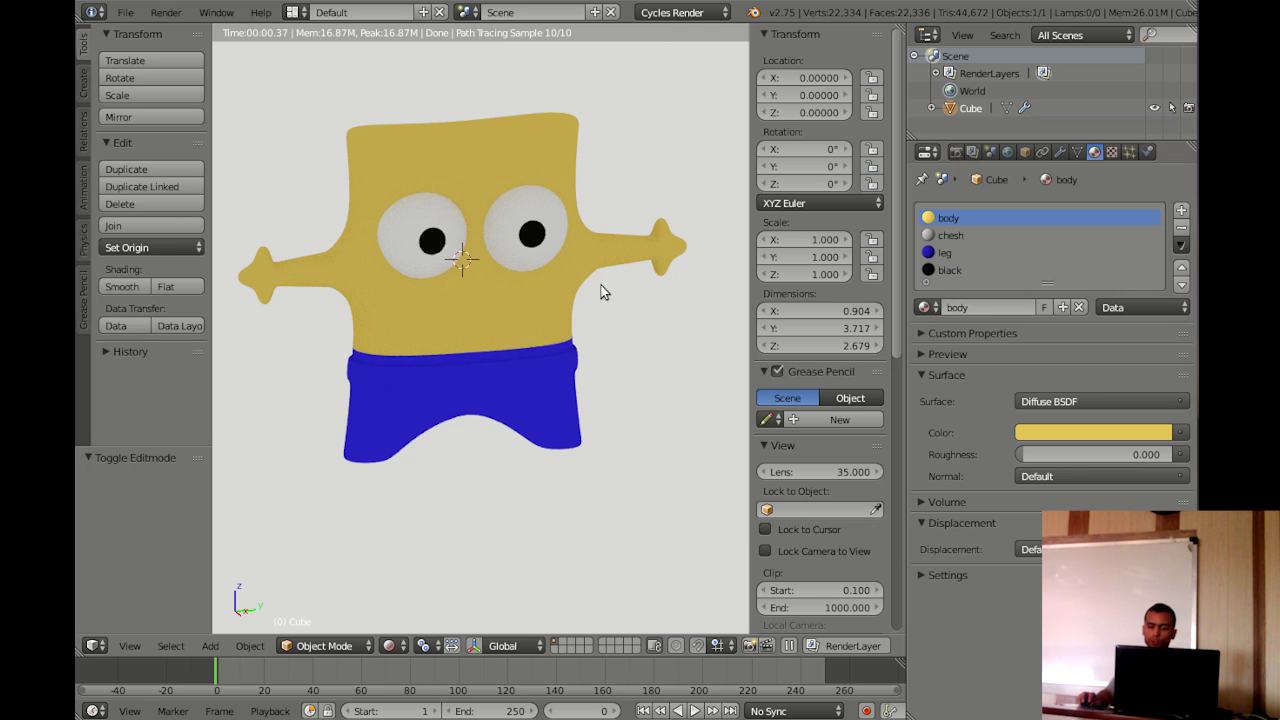
In solid shading and Blender Render, disable nodes on body, chesh, leg and black materials
key("shift+z")
left_click(680, 15)
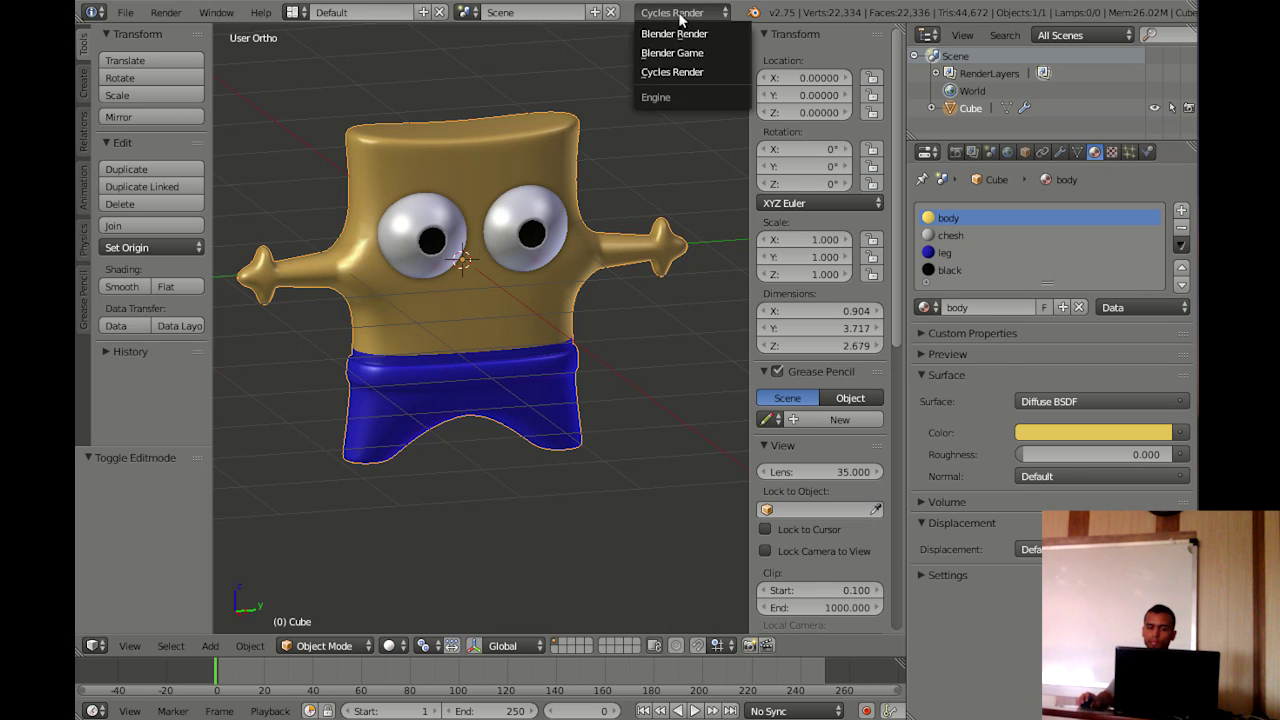
left_click(696, 33)
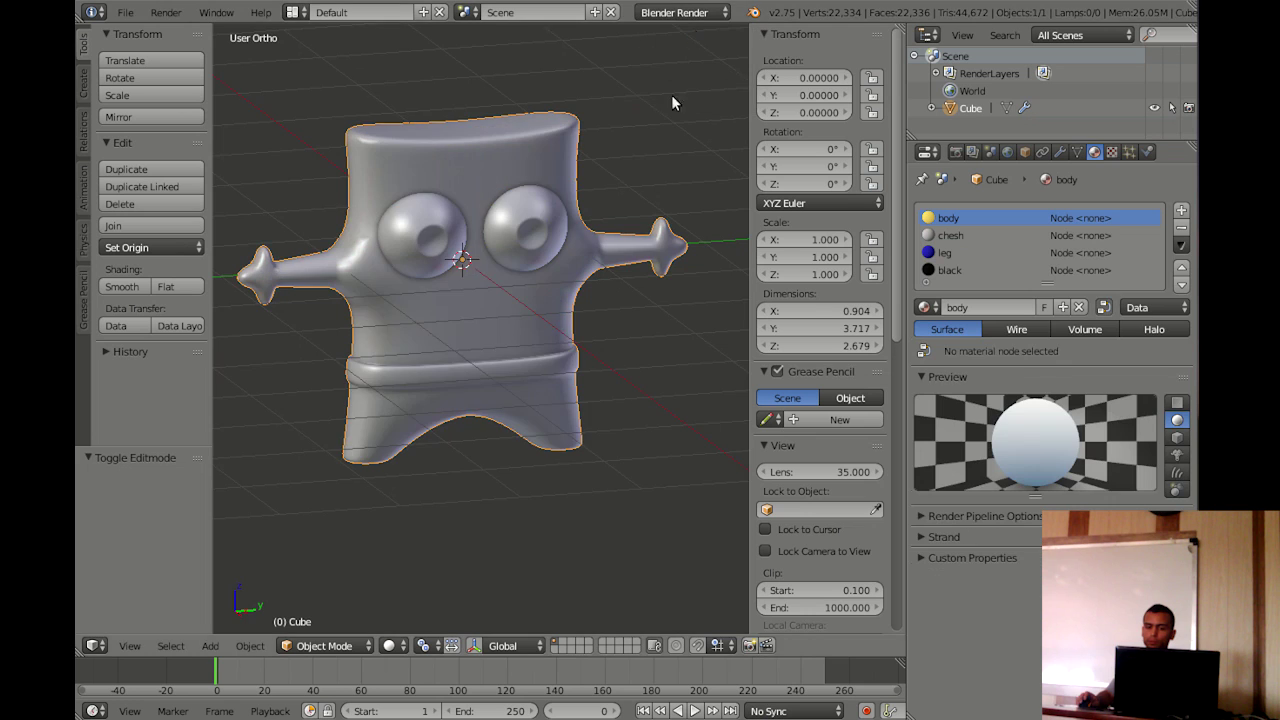
left_click(1095, 308)
left_click(1034, 236)
left_click(1095, 308)
left_click(1018, 253)
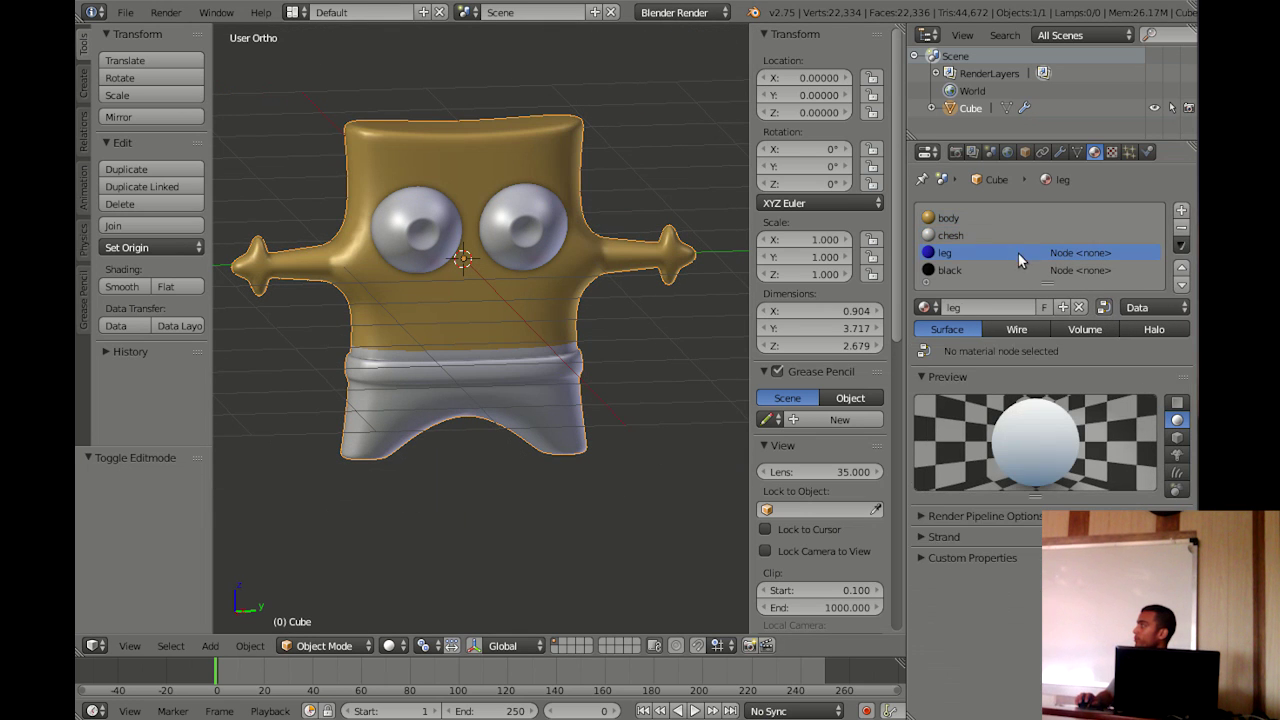
left_click(1104, 307)
left_click(1078, 271)
left_click(1104, 308)
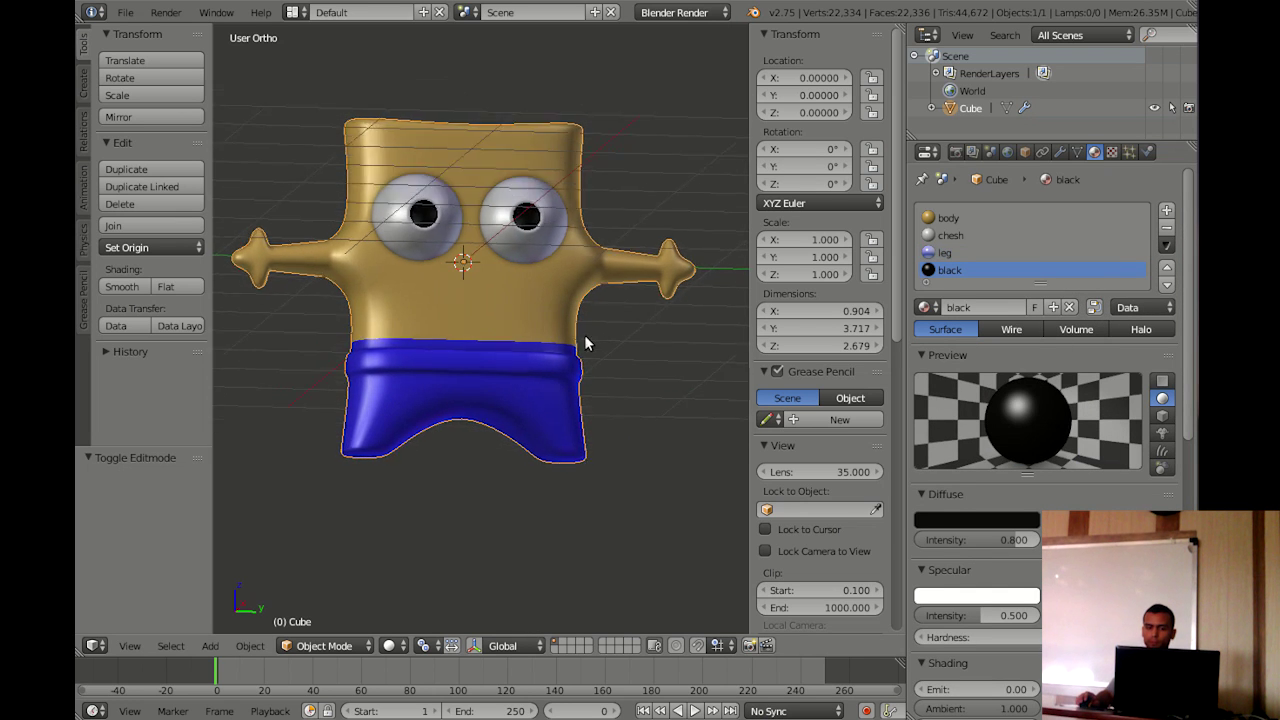
Orbit to a level view of the yellow-skinned, blue-trousered character
scroll(580, 355, "up", 2)
mouse_move(577, 352)
middle_mouse_down()
mouse_move(571, 321)
mouse_move(590, 350)
middle_mouse_up()
scroll(571, 321, "down", 1)
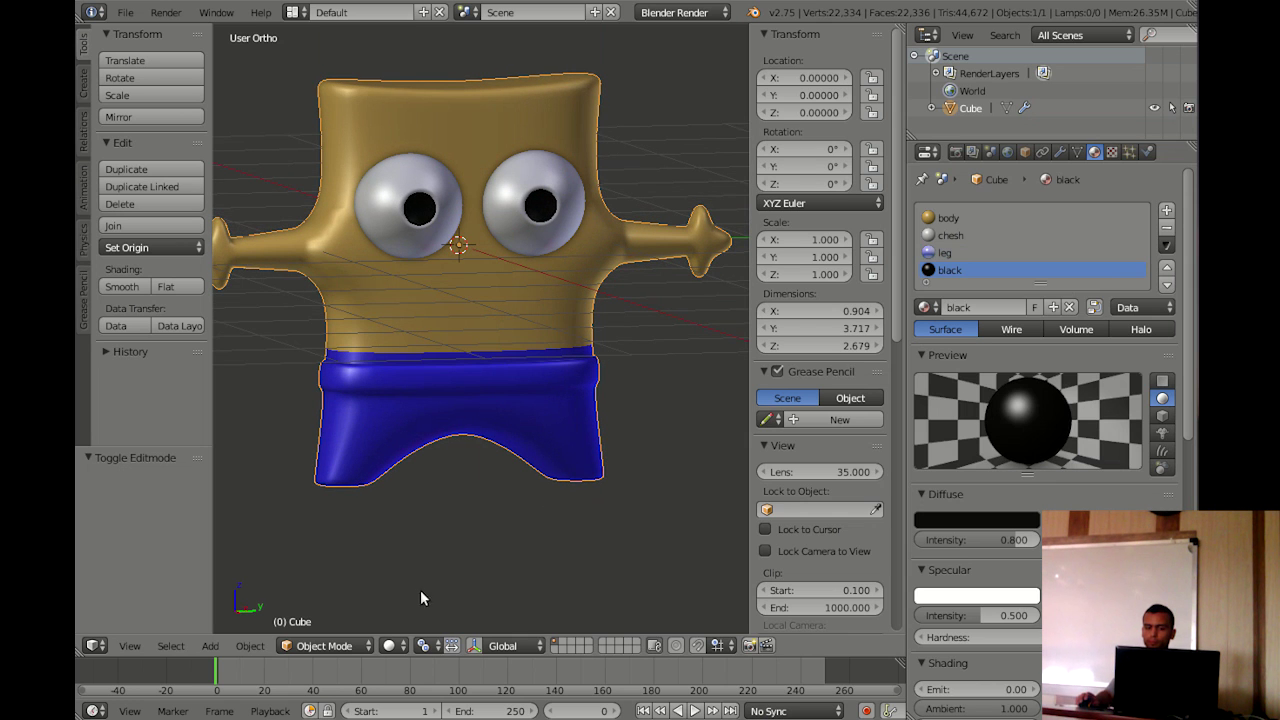
middle_click_drag(477, 397, 480, 403)
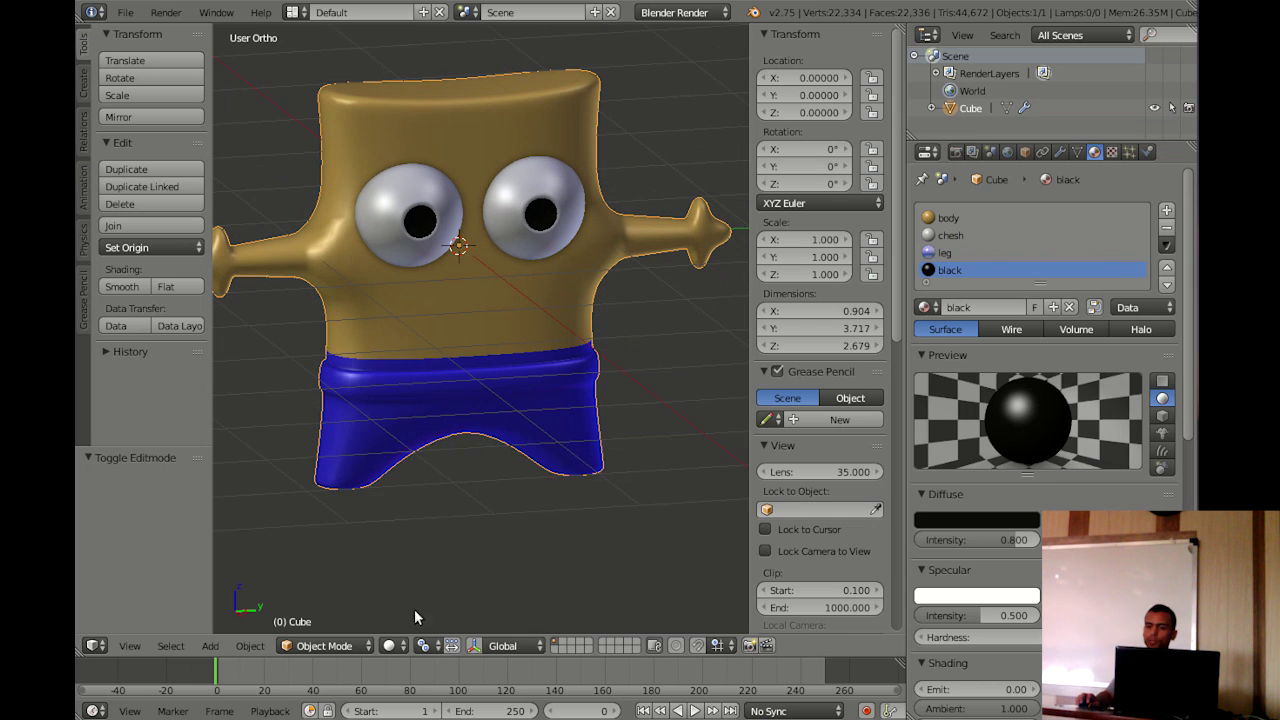
left_click(392, 645)
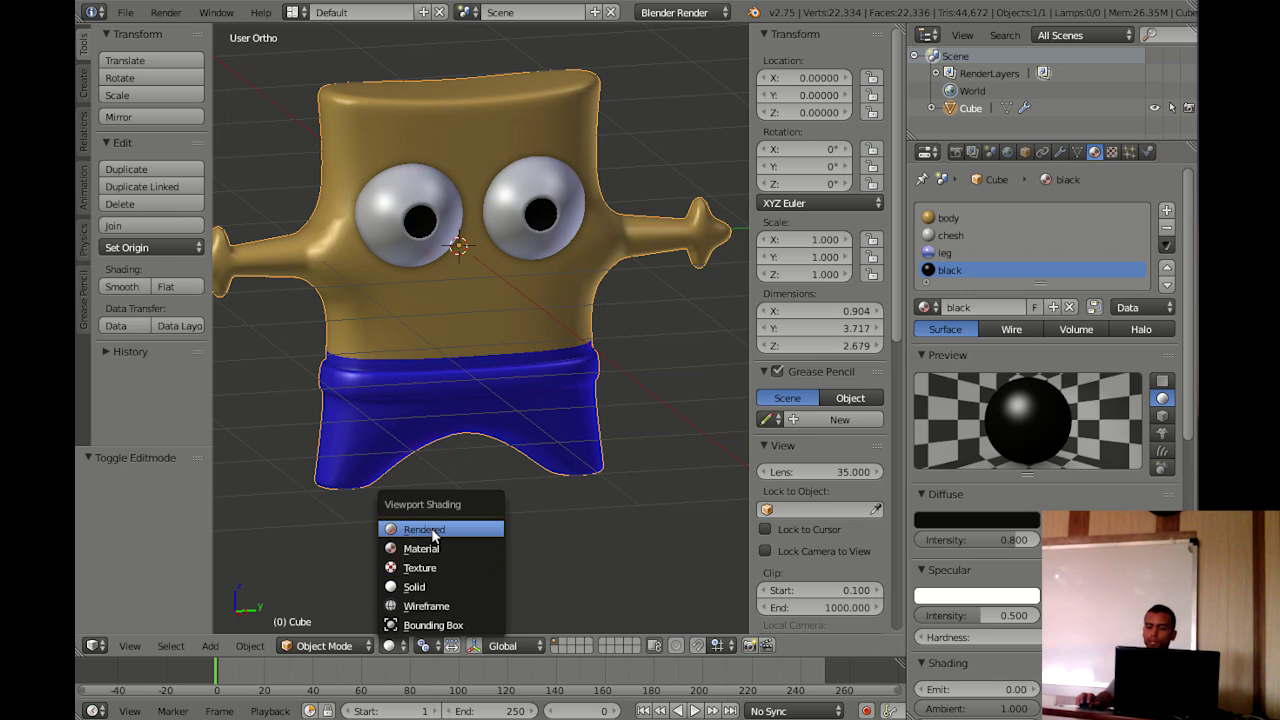
Show the rendered preview and enable Ambient Occlusion in the world settings
left_click(432, 534)
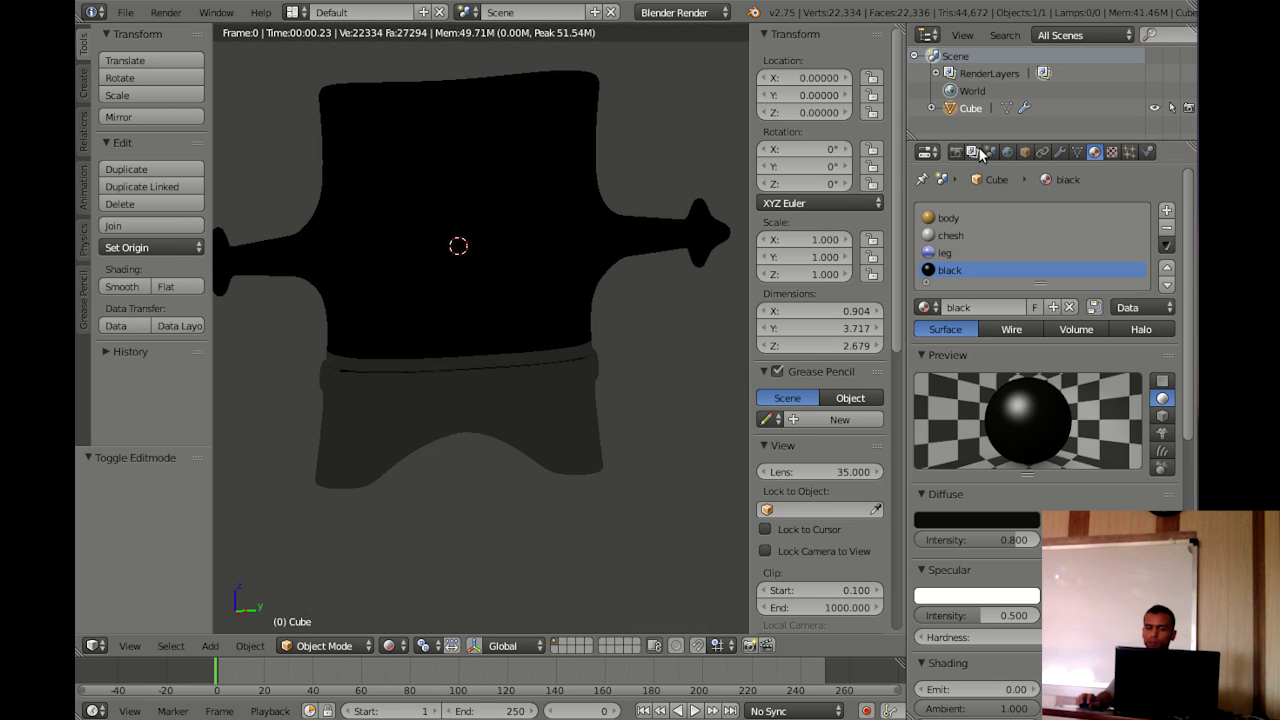
left_click(1007, 151)
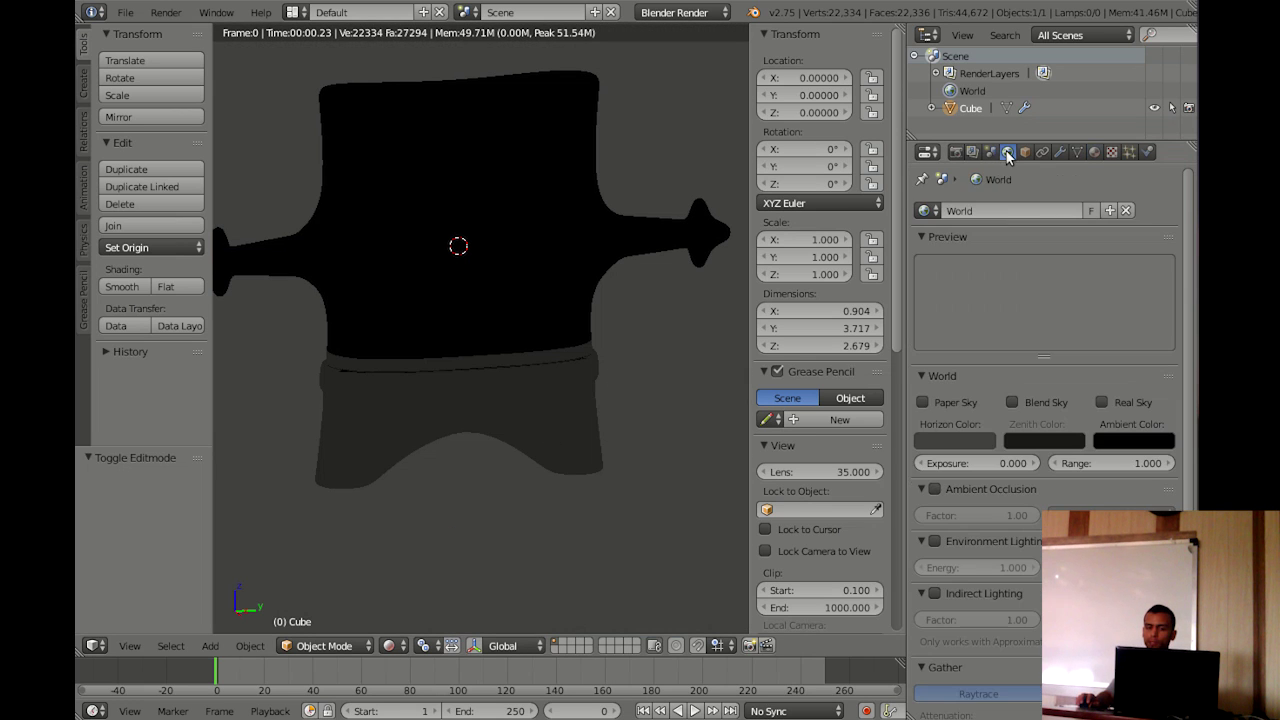
left_click(936, 487)
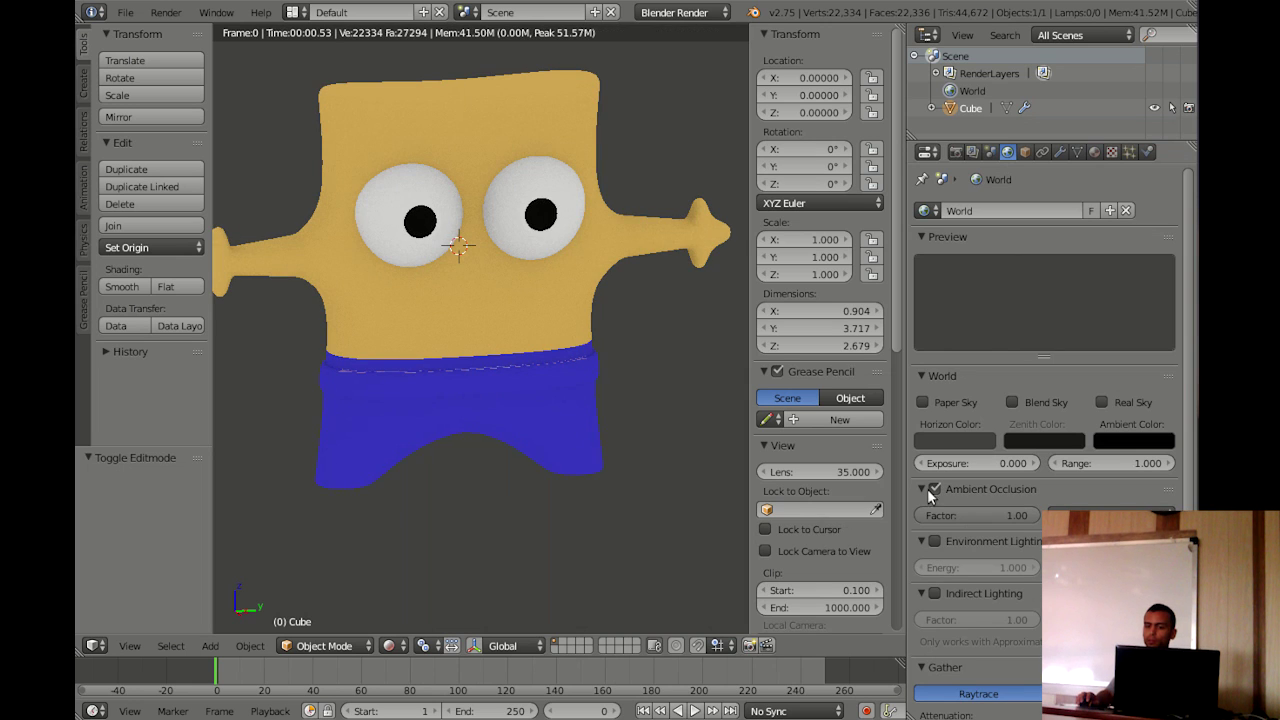
Orbit around the rendered character, then snap to the Numpad 1 front view
middle_click_drag(559, 318, 534, 318)
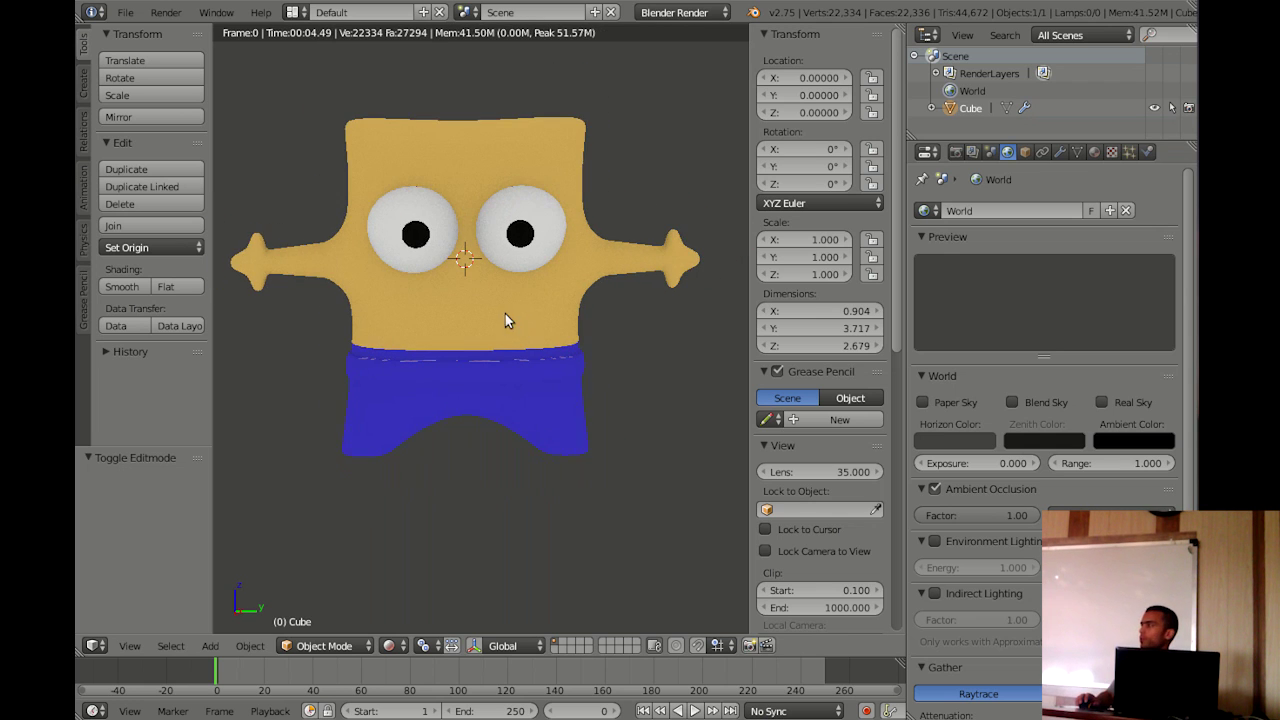
middle_click_drag(505, 313, 540, 318)
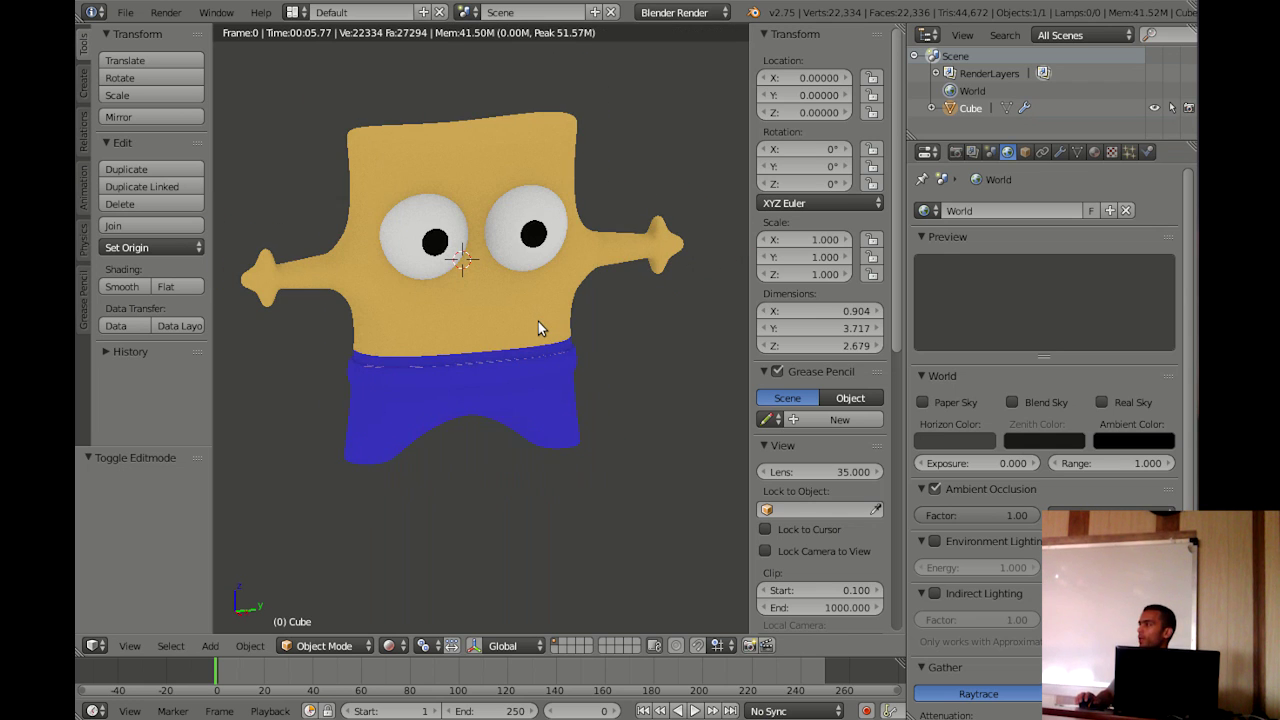
middle_click_drag(523, 334, 541, 305)
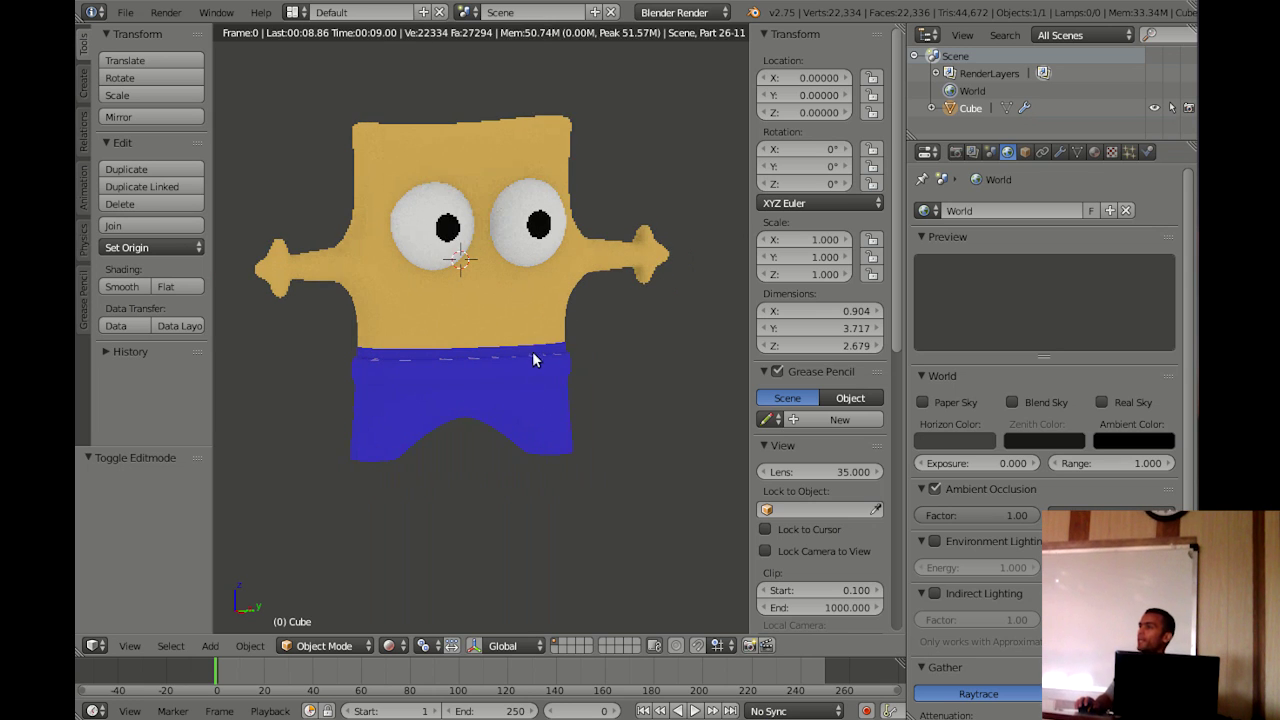
scroll(532, 351, "up", 1)
scroll(531, 354, "up", 1)
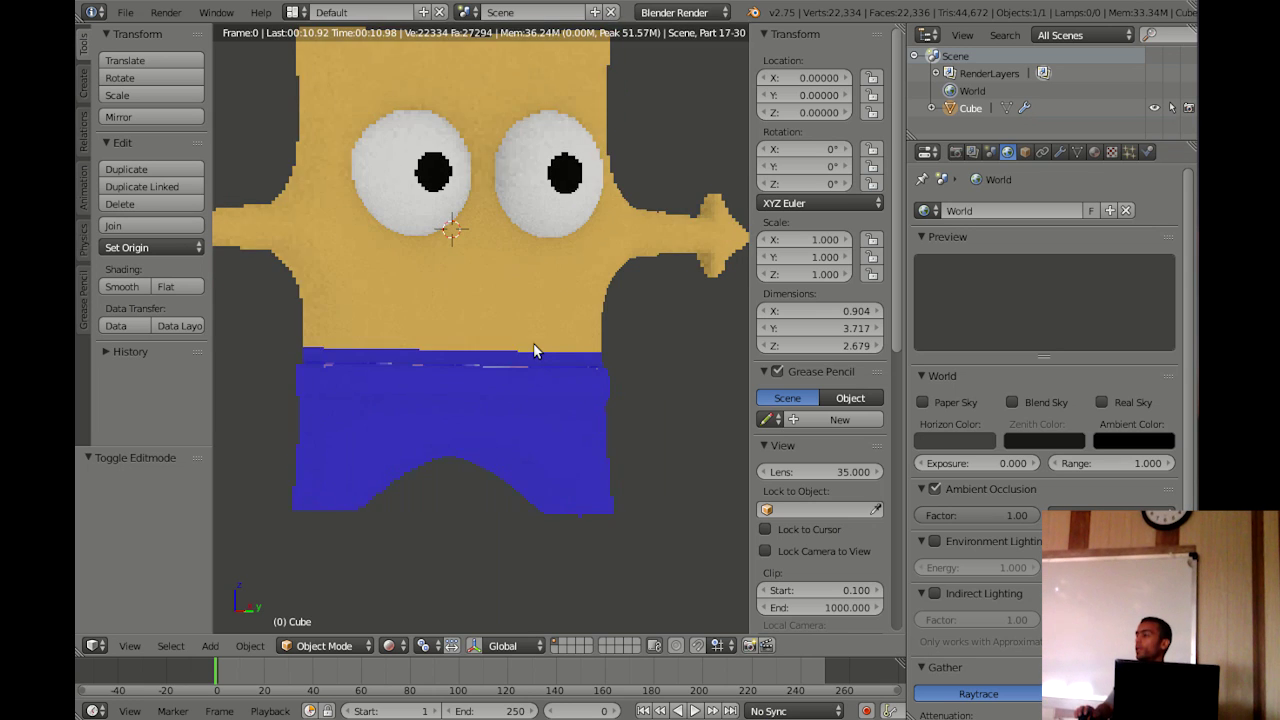
middle_click_drag(531, 349, 532, 355)
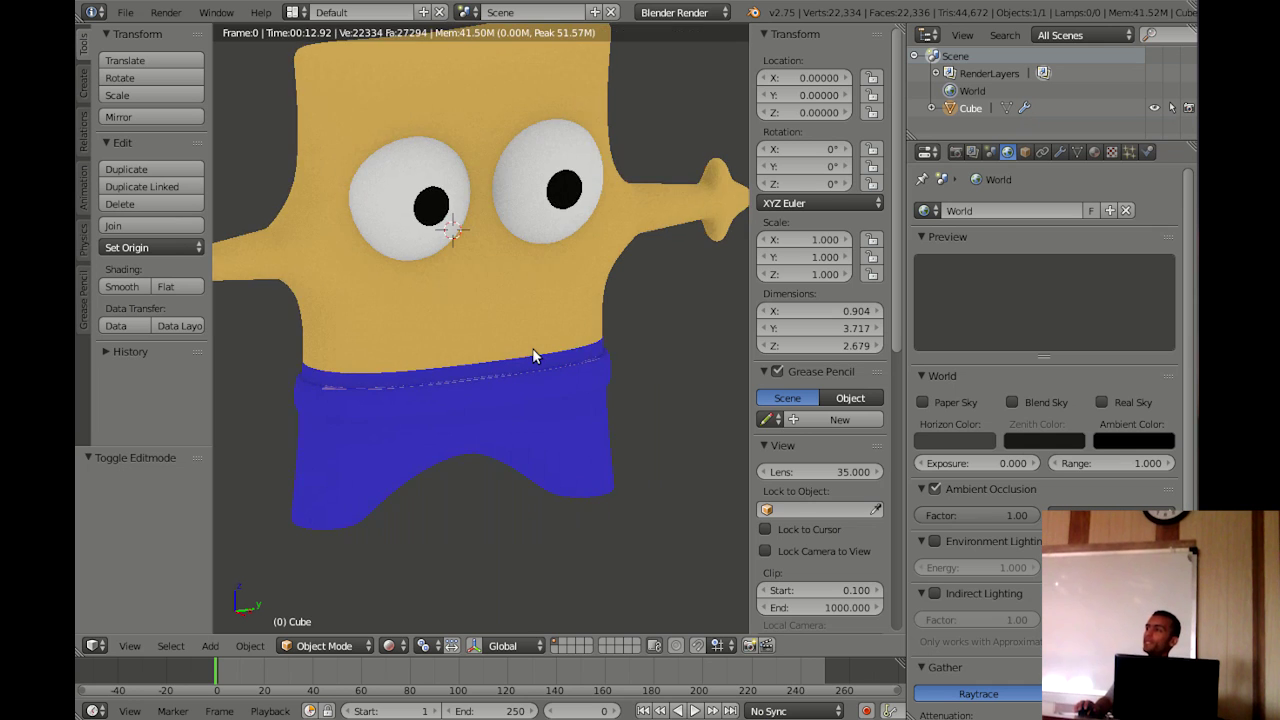
scroll(530, 352, "up", 2)
scroll(528, 355, "down", 3)
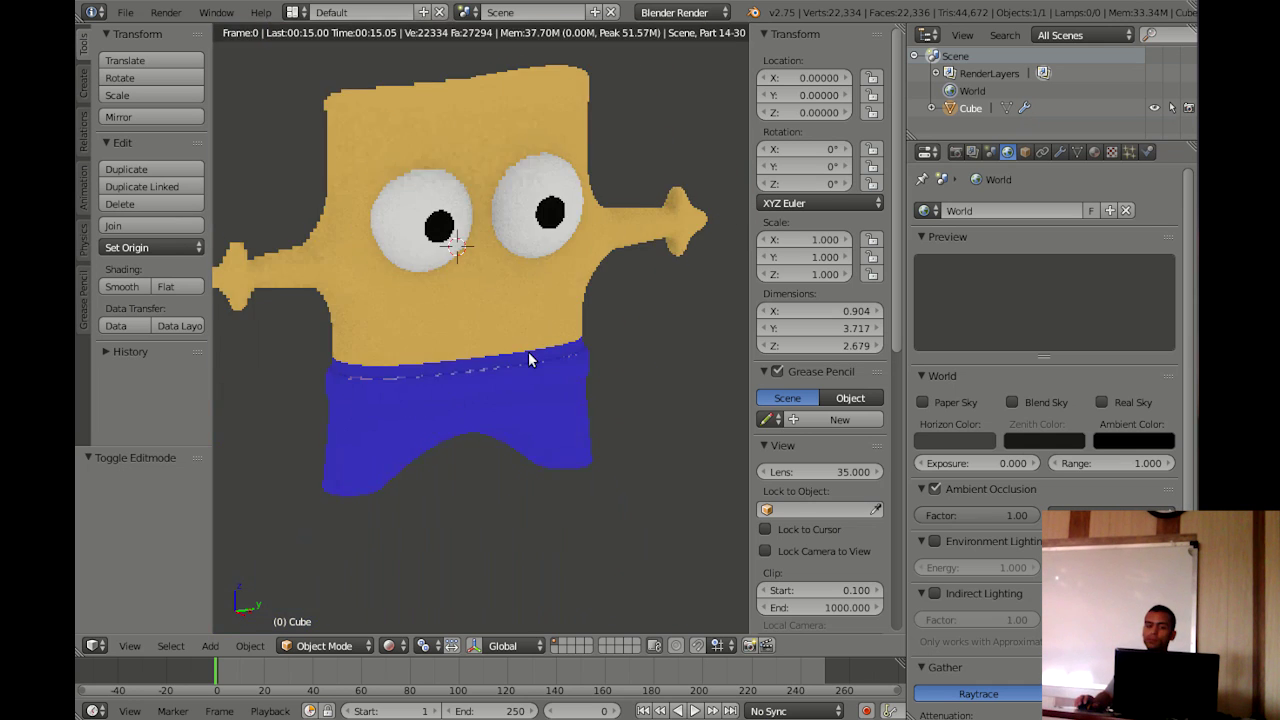
key("KP_1")
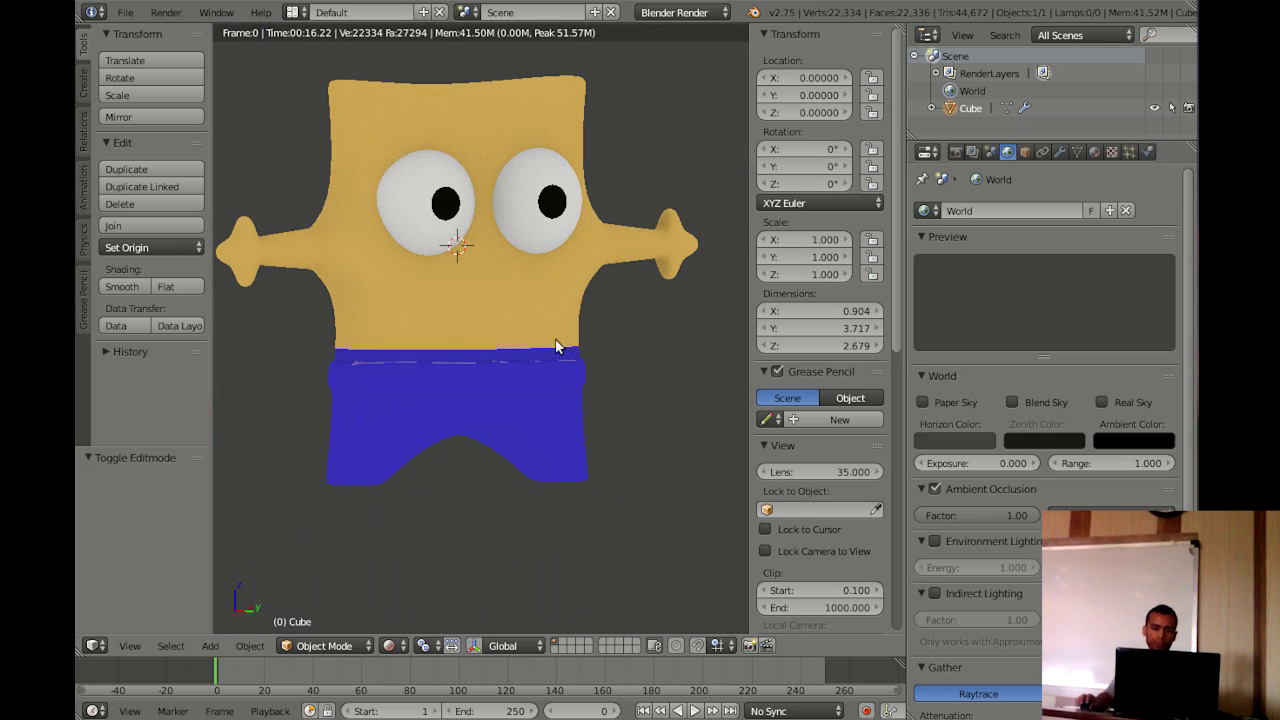
Change the leg material's diffuse colour from blue to red, then set the engine to Cycles
left_click(1094, 152)
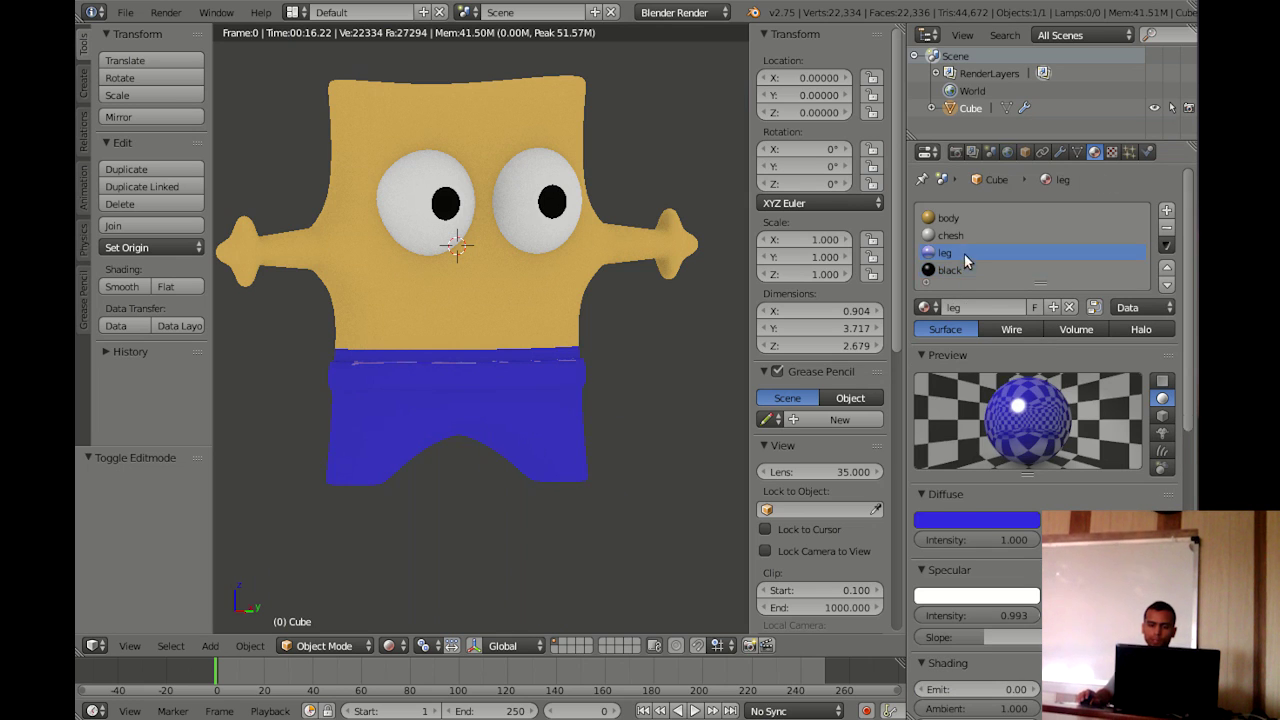
left_click(981, 518)
left_click(953, 409)
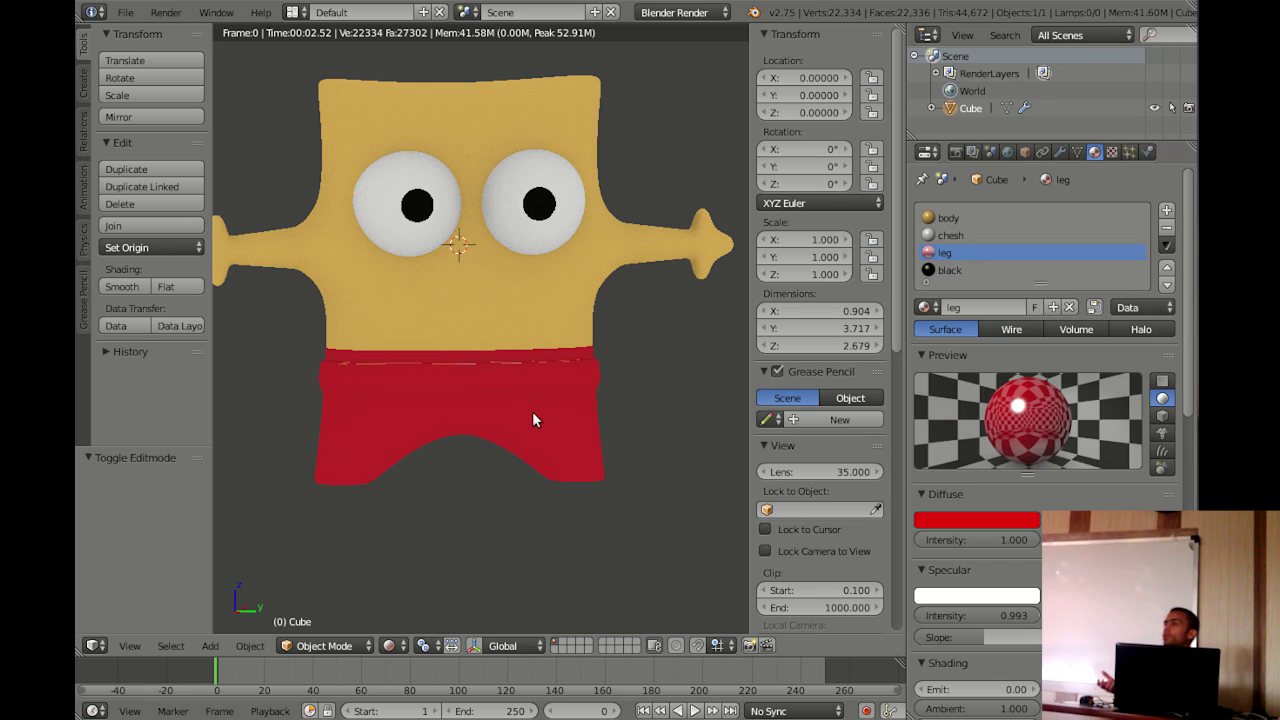
left_click(678, 12)
left_click(676, 72)
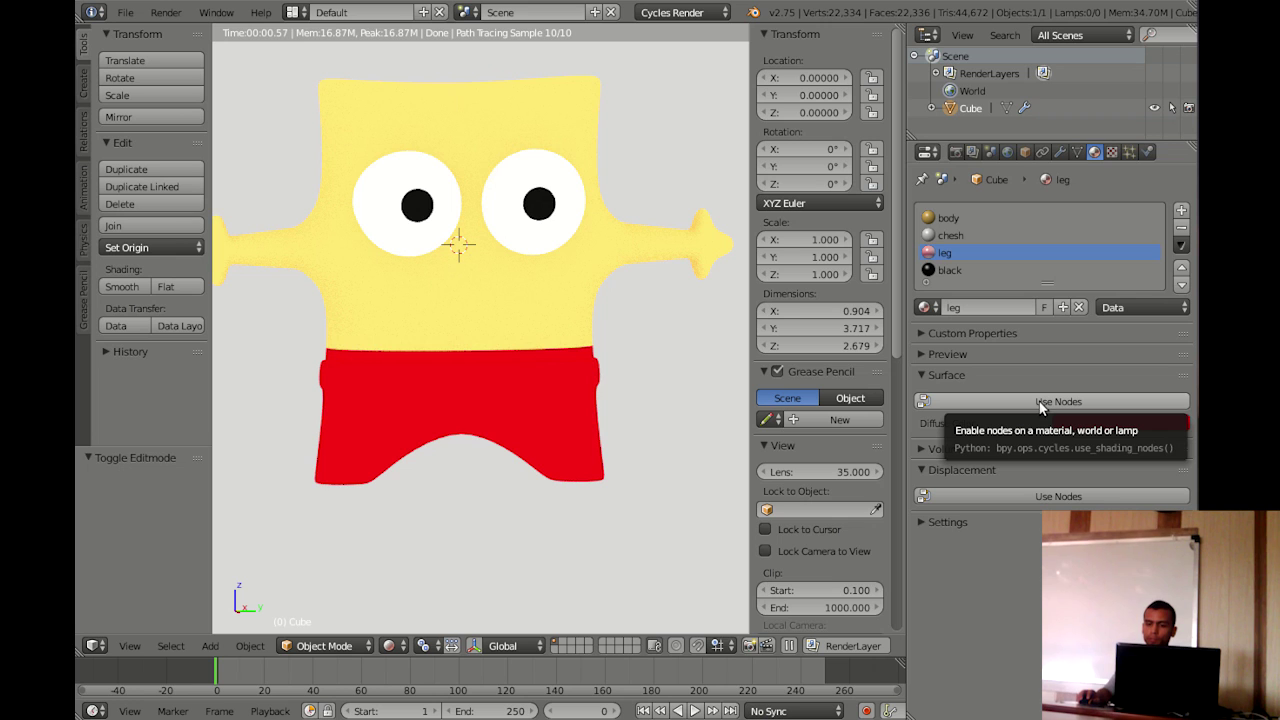
Toggle between solid, rendered and wireframe shading with Shift+Z and Z
middle_click_drag(523, 177, 540, 255)
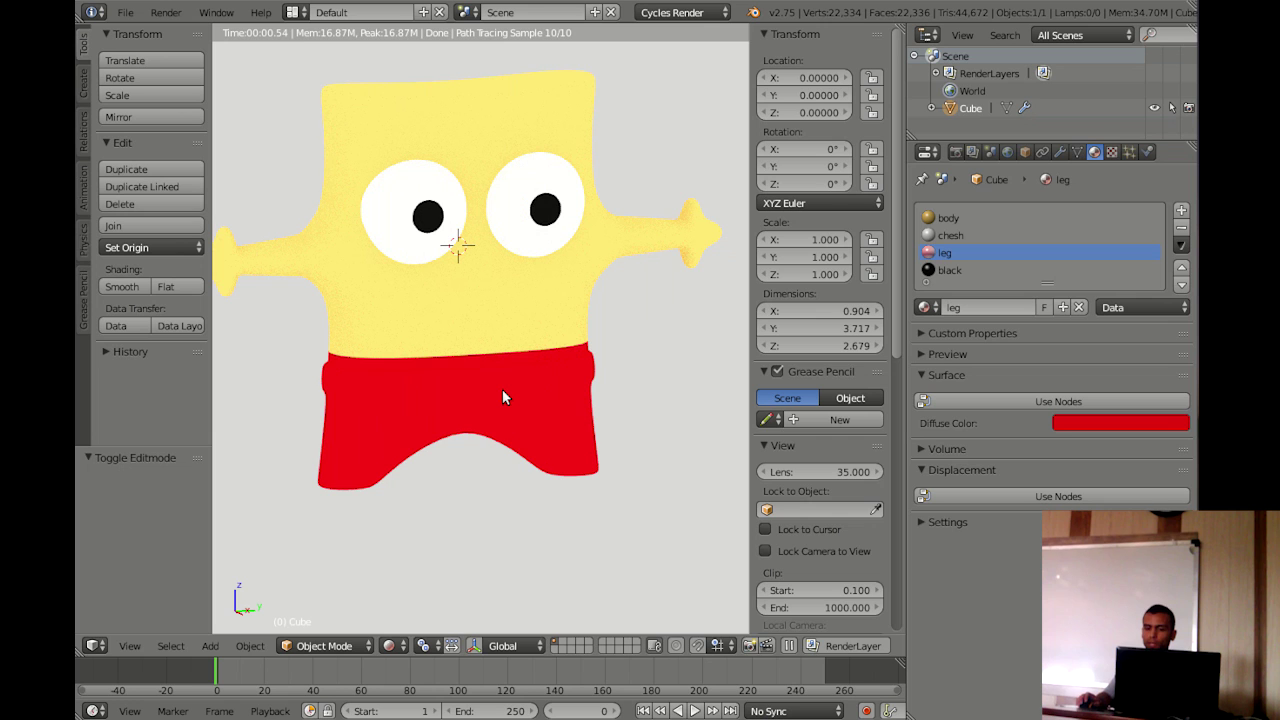
key("shift+z")
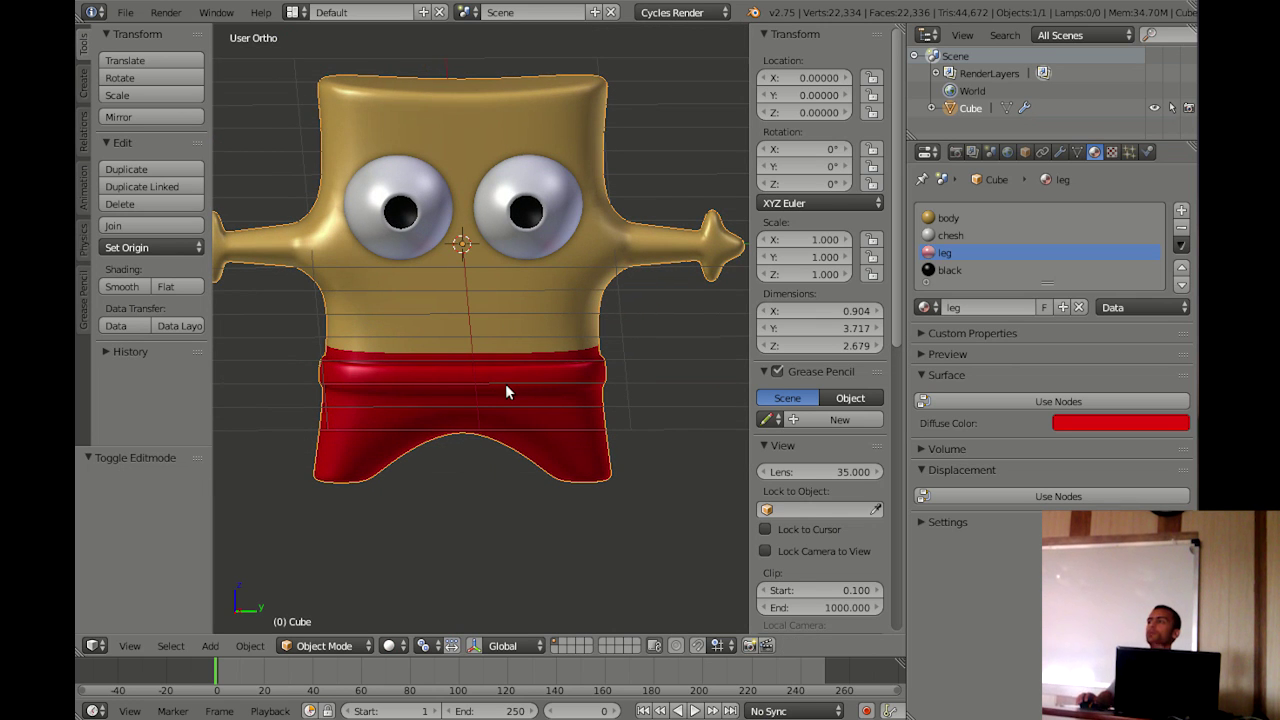
key("shift+z")
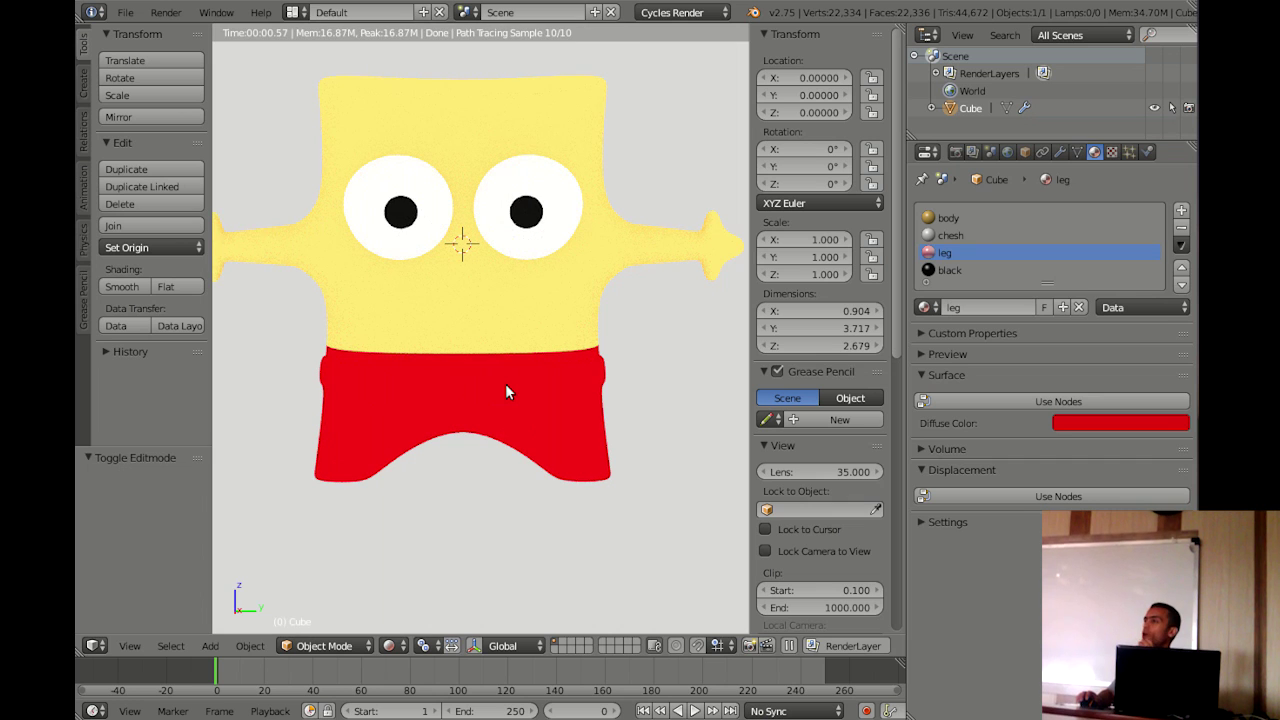
key("shift+z")
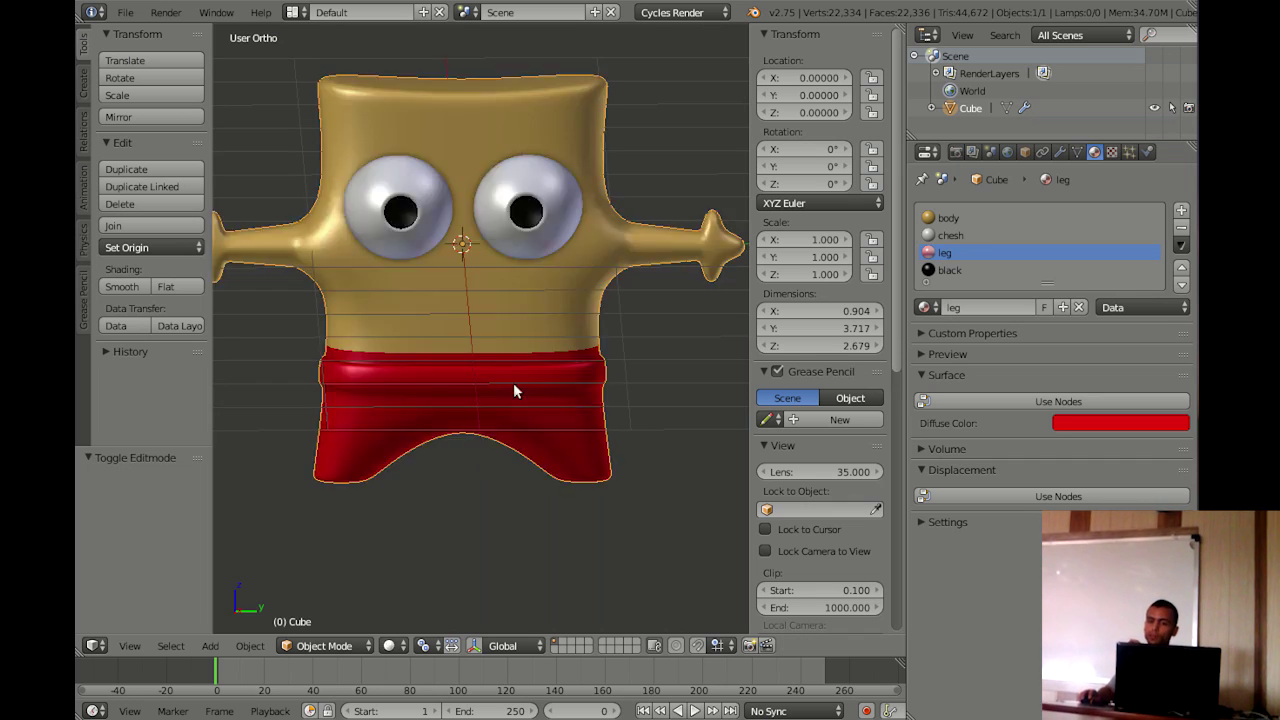
key("z")
key("z")
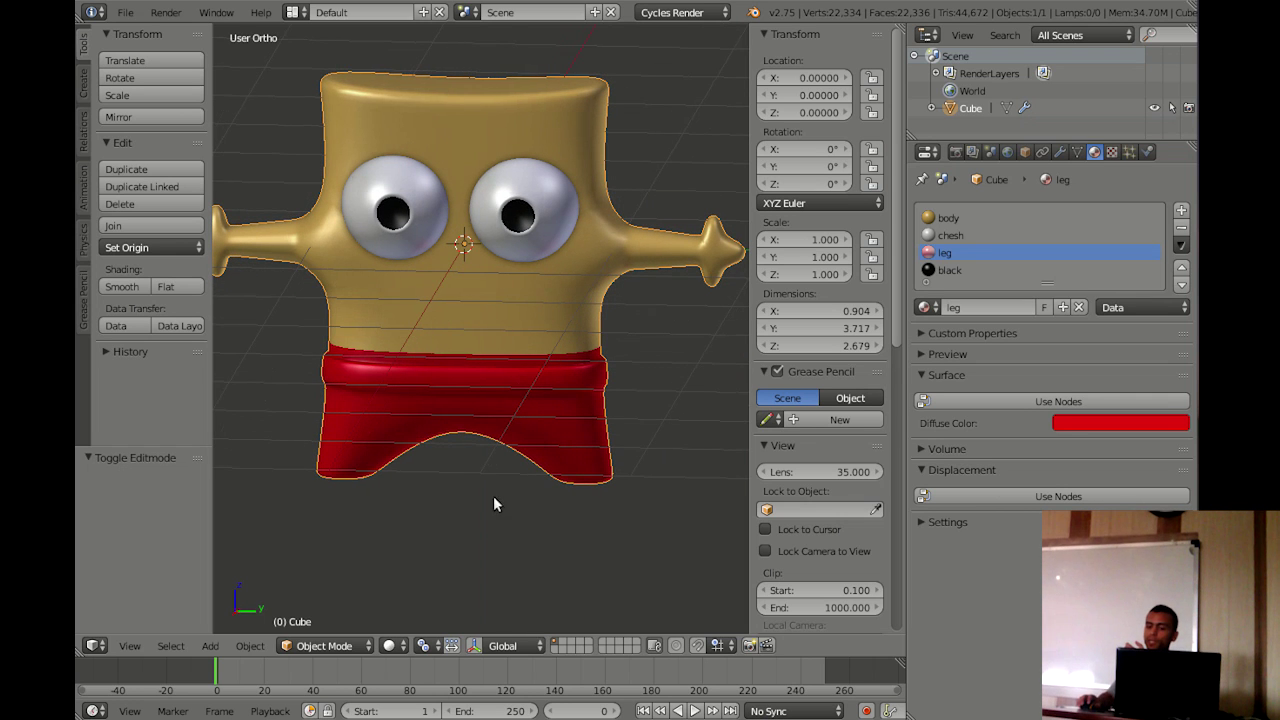
Cycle through Bounding Box, Wireframe, Solid, Material and Rendered shading, ending in Solid
left_click(390, 645)
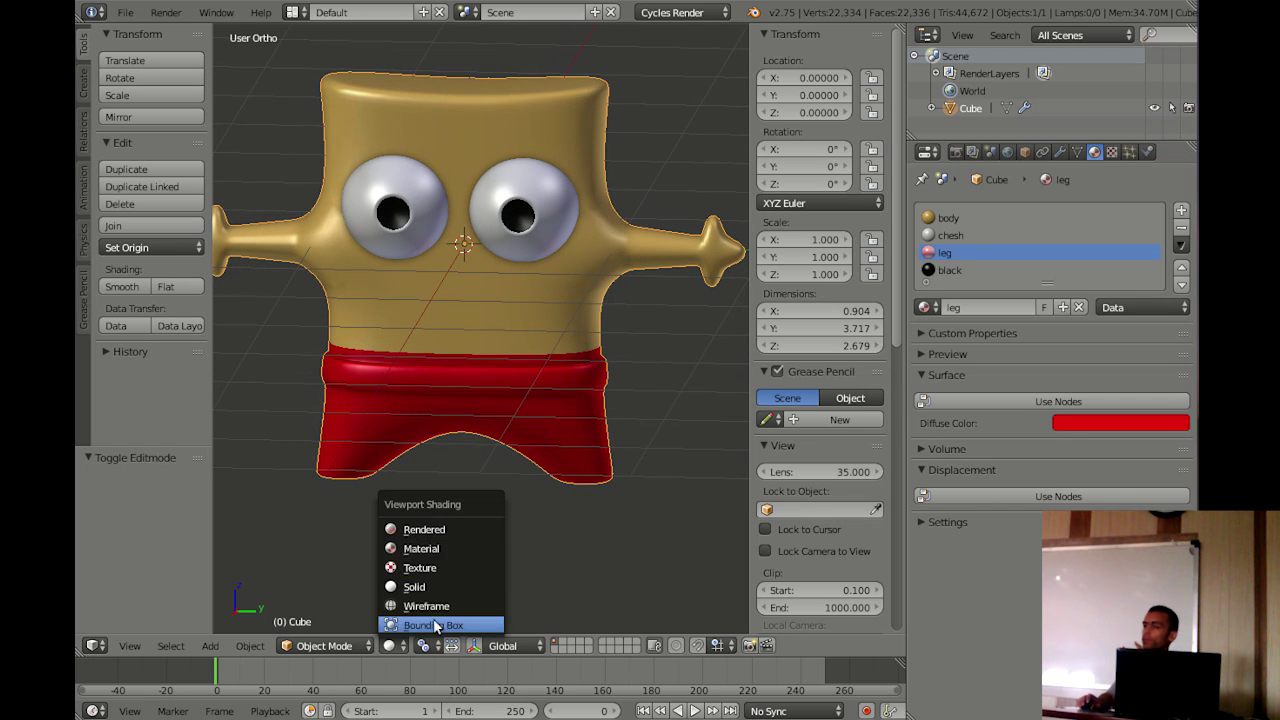
left_click(436, 622)
left_click(390, 645)
left_click(415, 606)
left_click(396, 646)
left_click(418, 587)
left_click(390, 646)
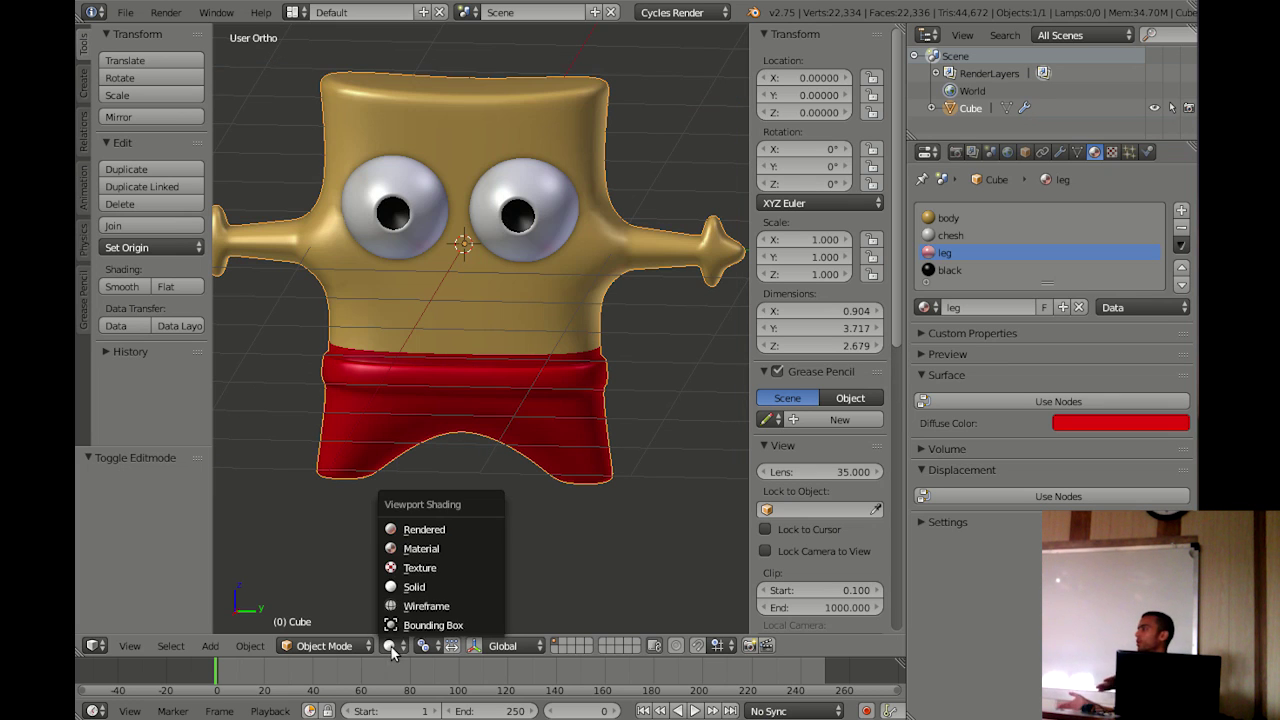
left_click(419, 587)
left_click(394, 647)
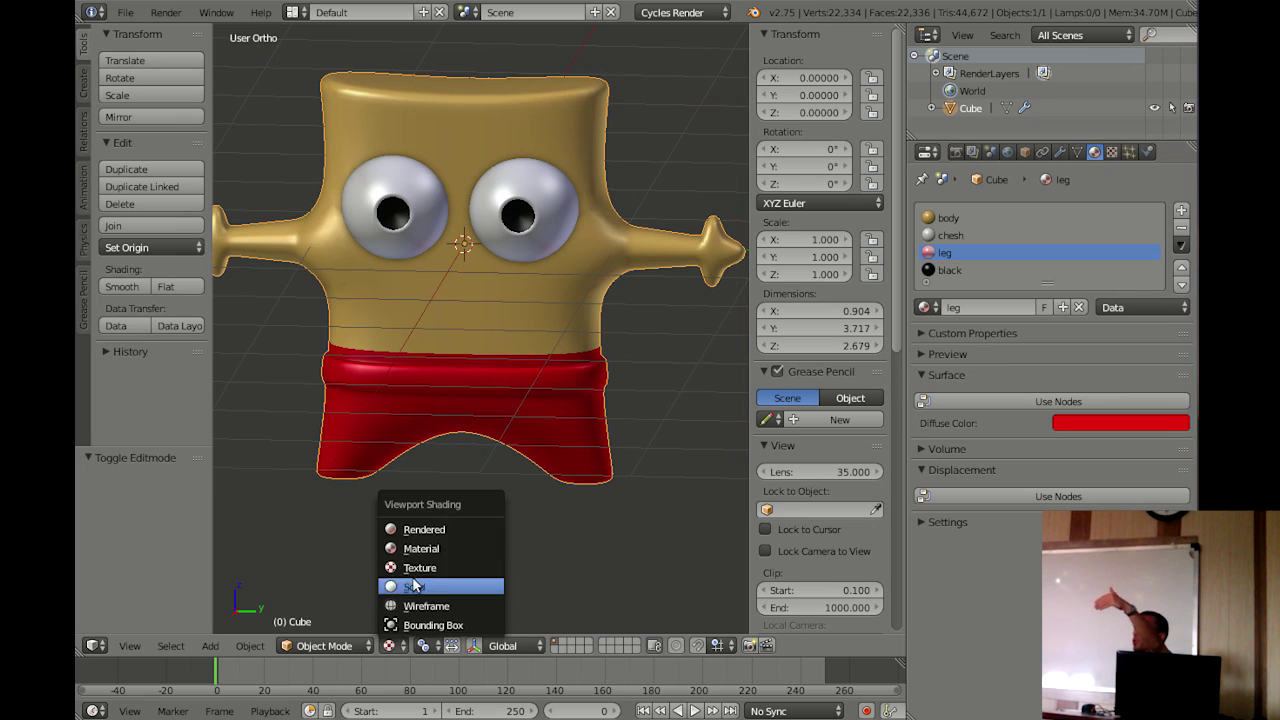
left_click(422, 549)
left_click(392, 645)
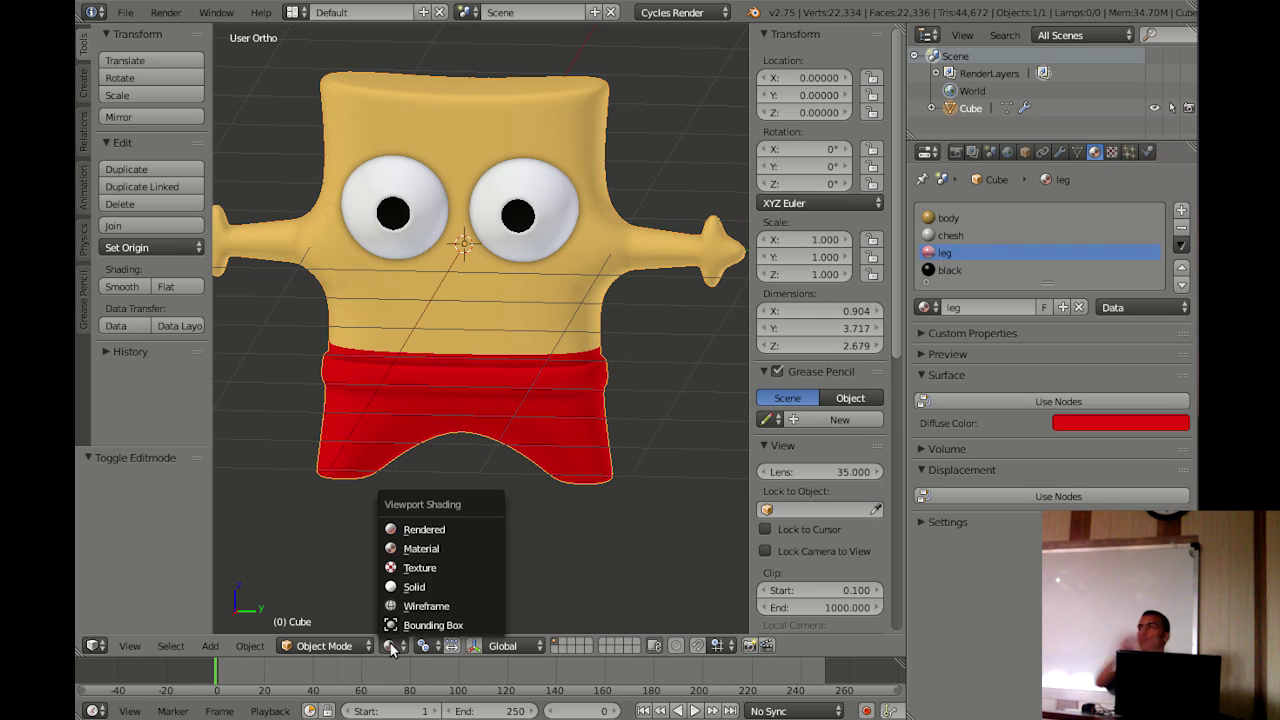
left_click(420, 532)
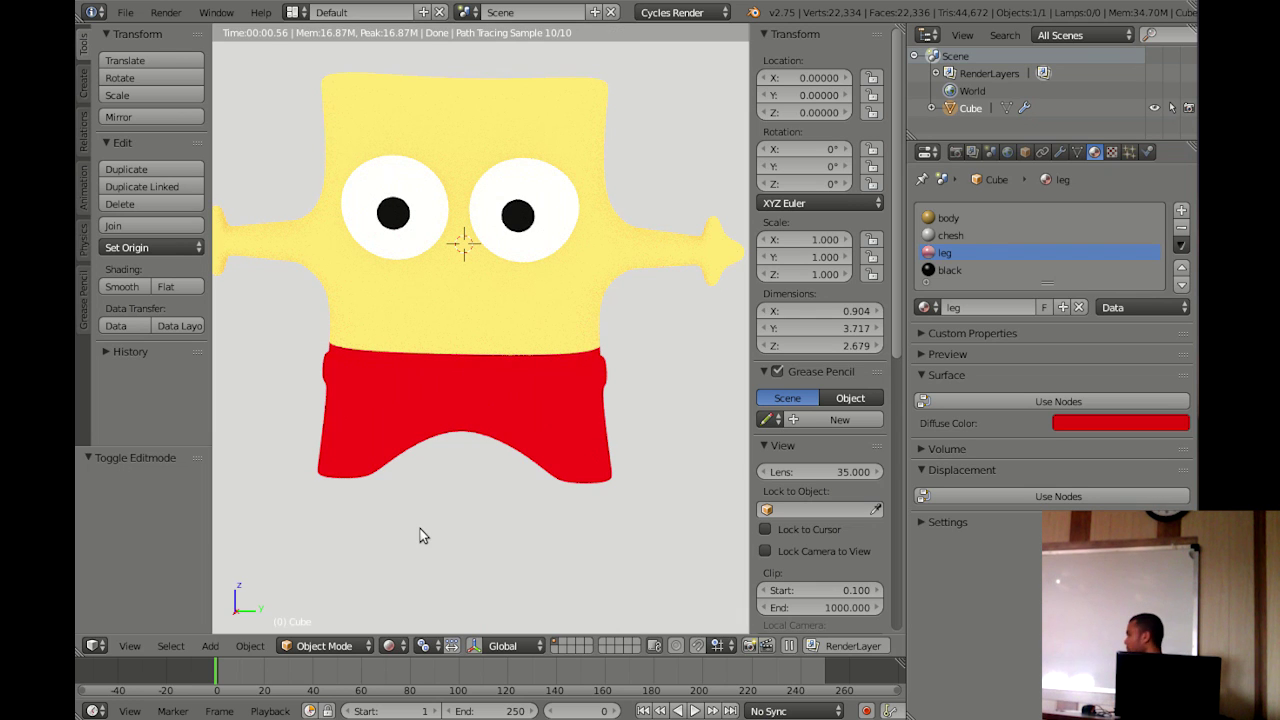
key("shift+z")
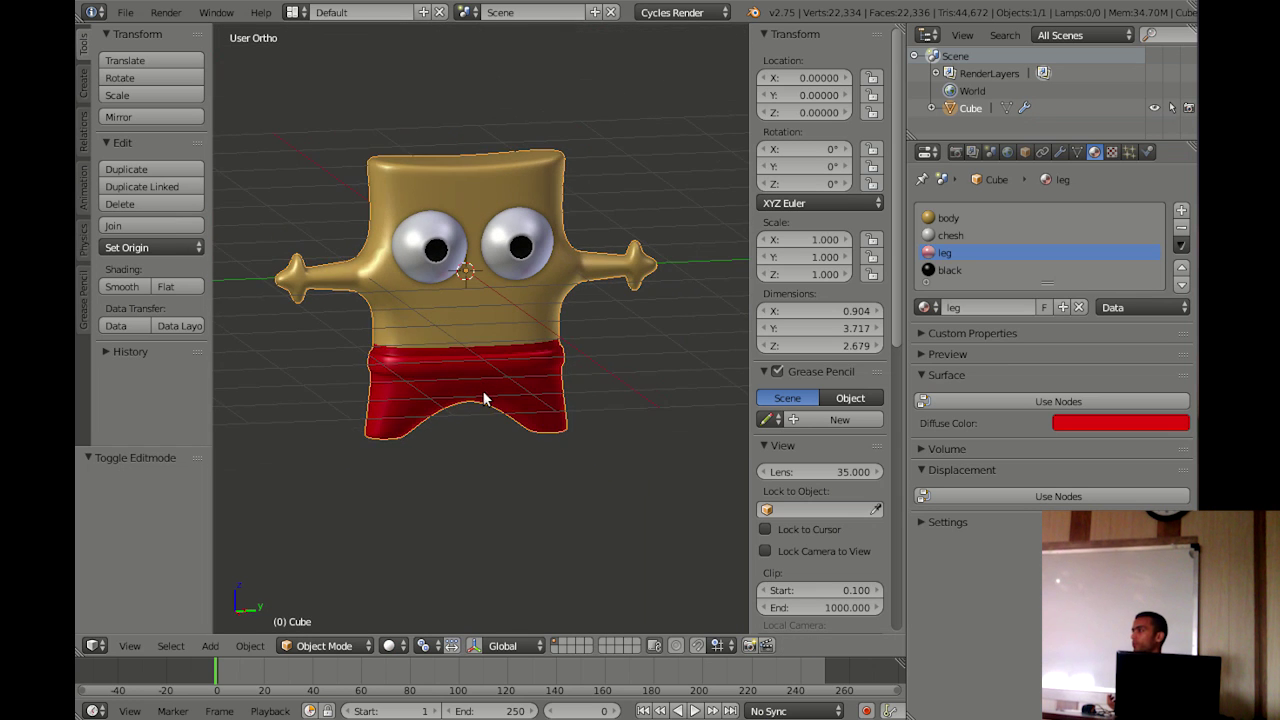
middle_click_drag(476, 378, 487, 372)
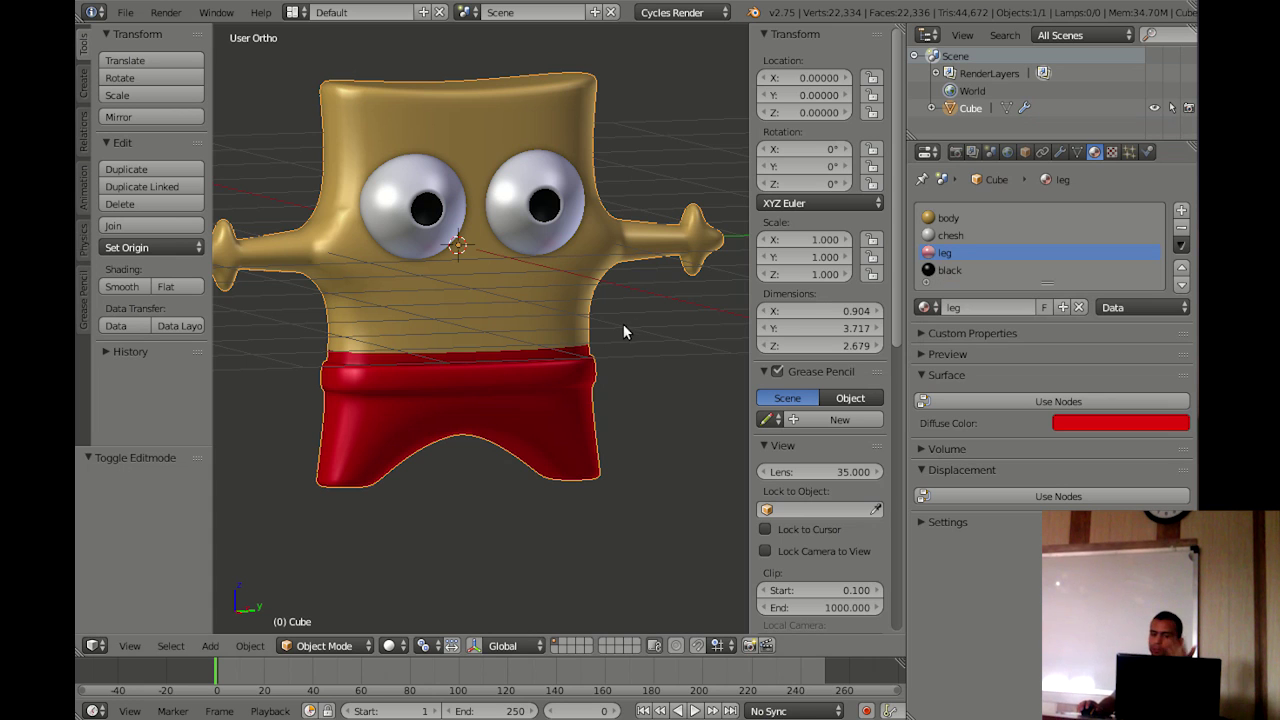
Enable Use Nodes for the chesh, leg, black and body materials, and enlarge the timeline
left_click(950, 236)
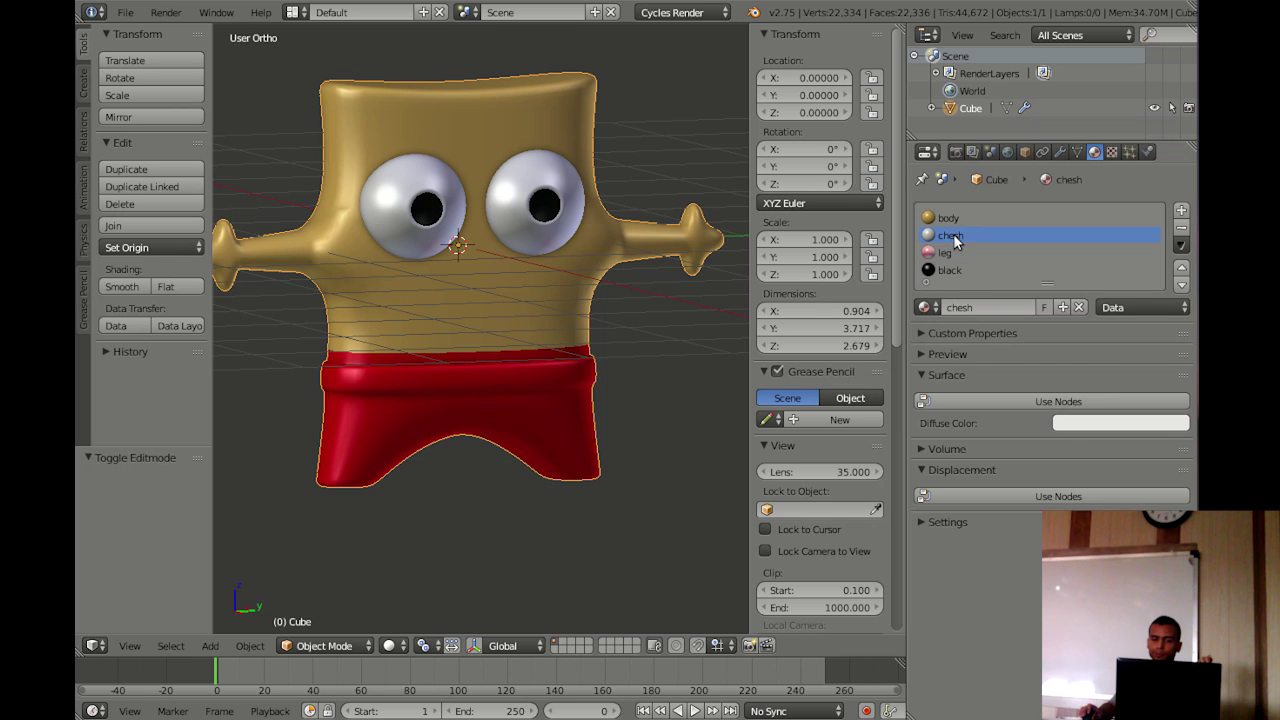
left_click(1016, 401)
left_click(964, 253)
left_click(1036, 397)
left_click(950, 270)
left_click(1037, 401)
left_click(948, 218)
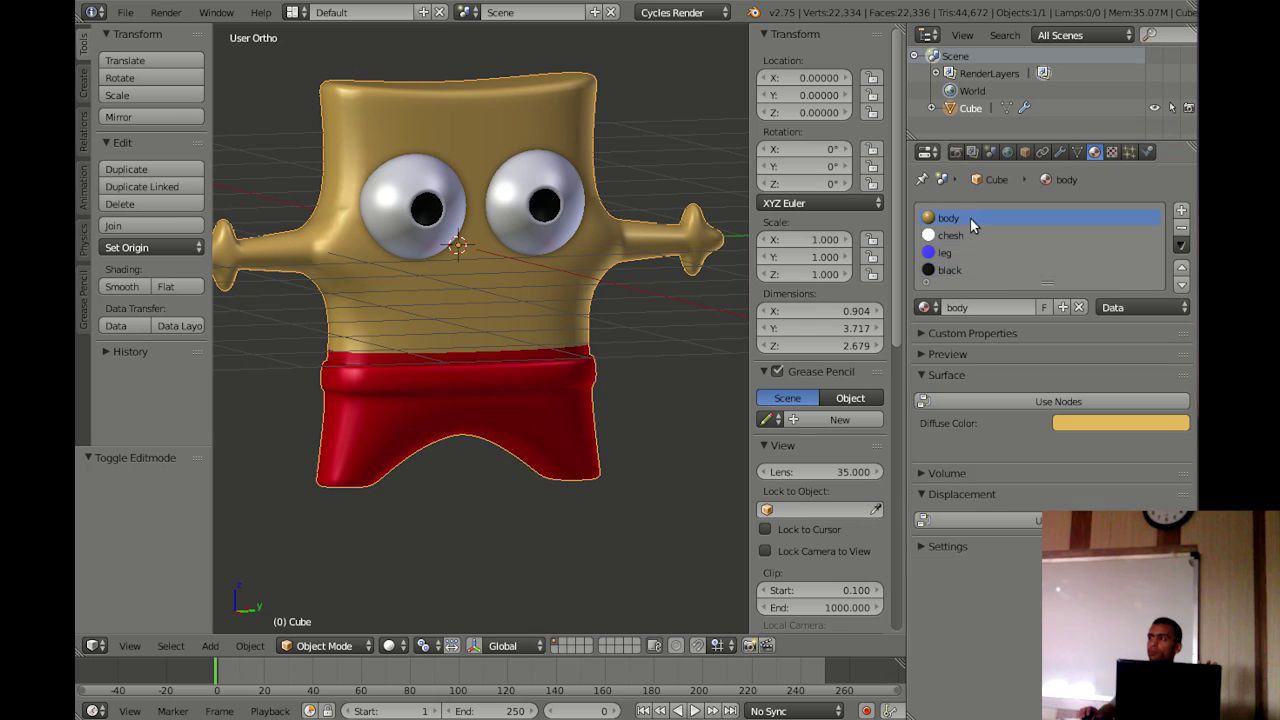
left_click(1032, 400)
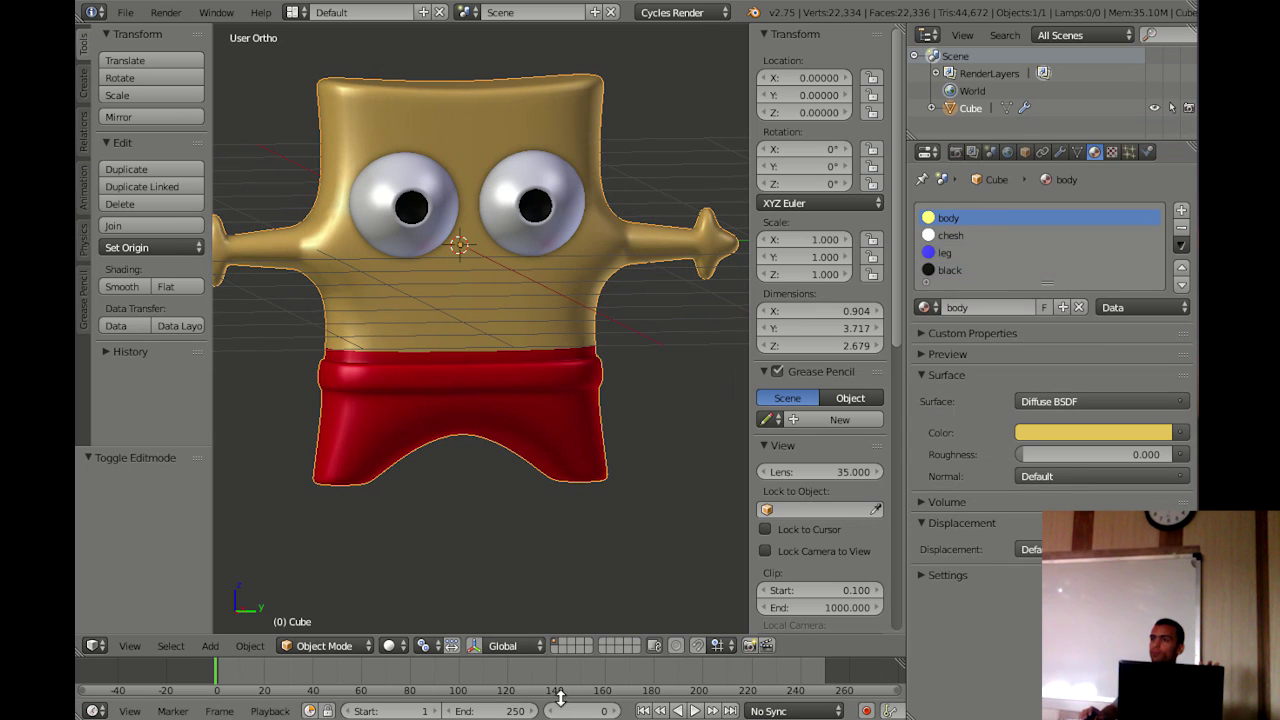
left_click_drag(143, 655, 160, 416)
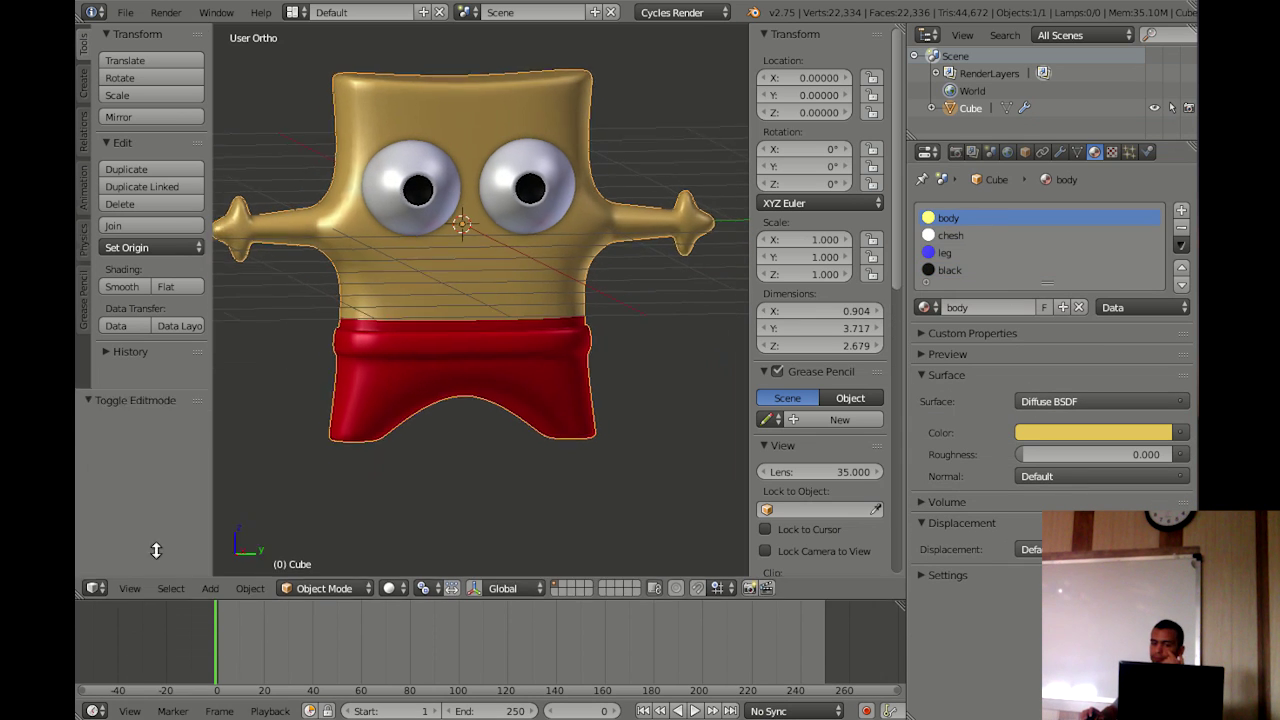
Turn the timeline into a maximized Node Editor showing the body material's shader nodes
left_click(93, 711)
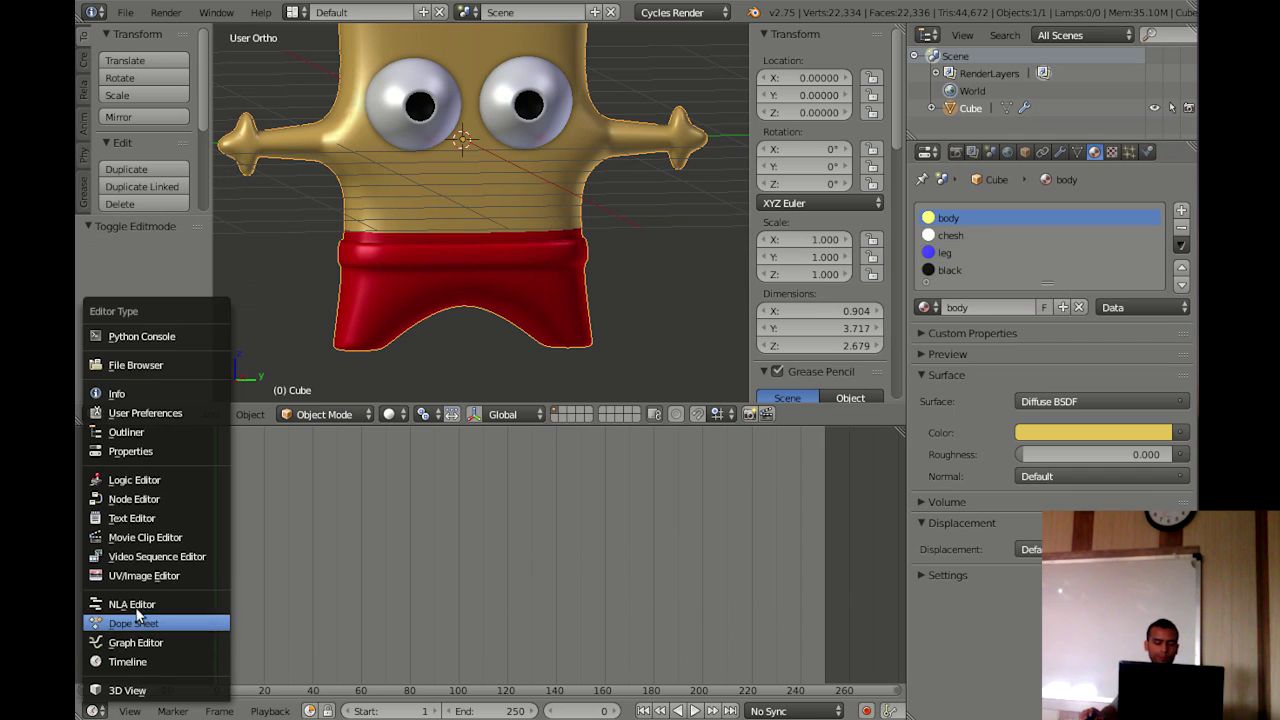
left_click(142, 496)
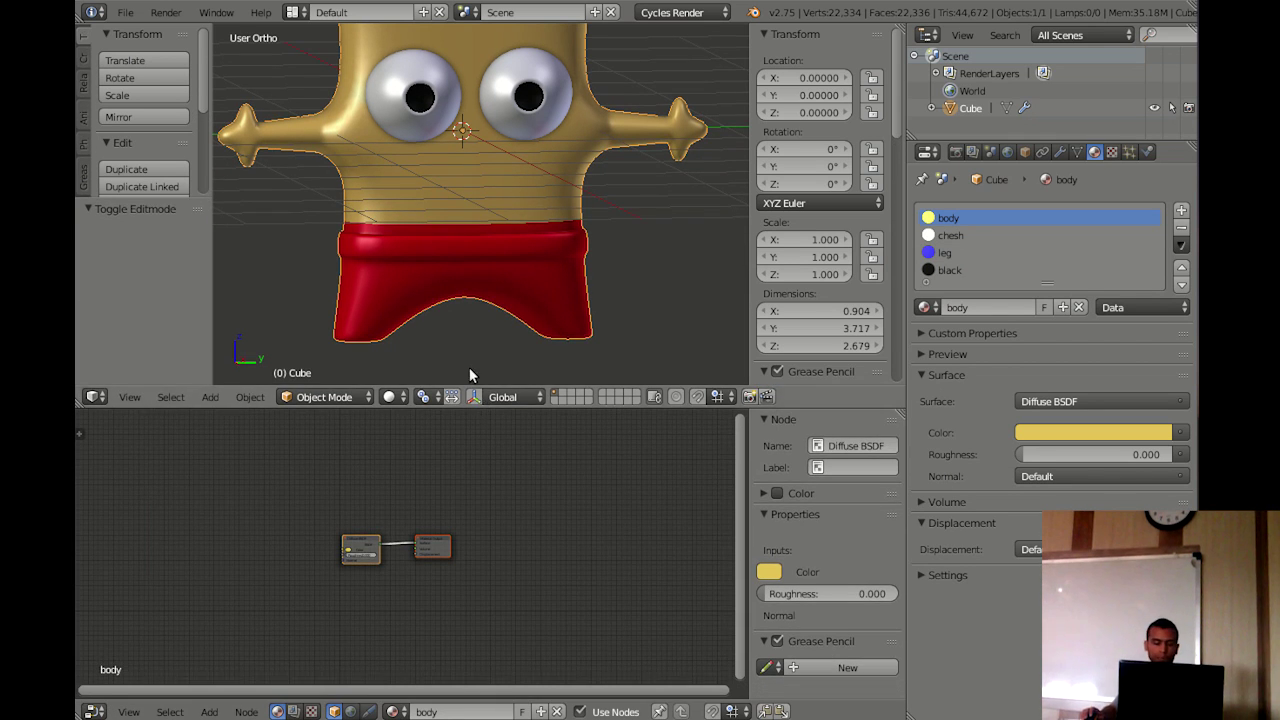
scroll(330, 606, "up", 1)
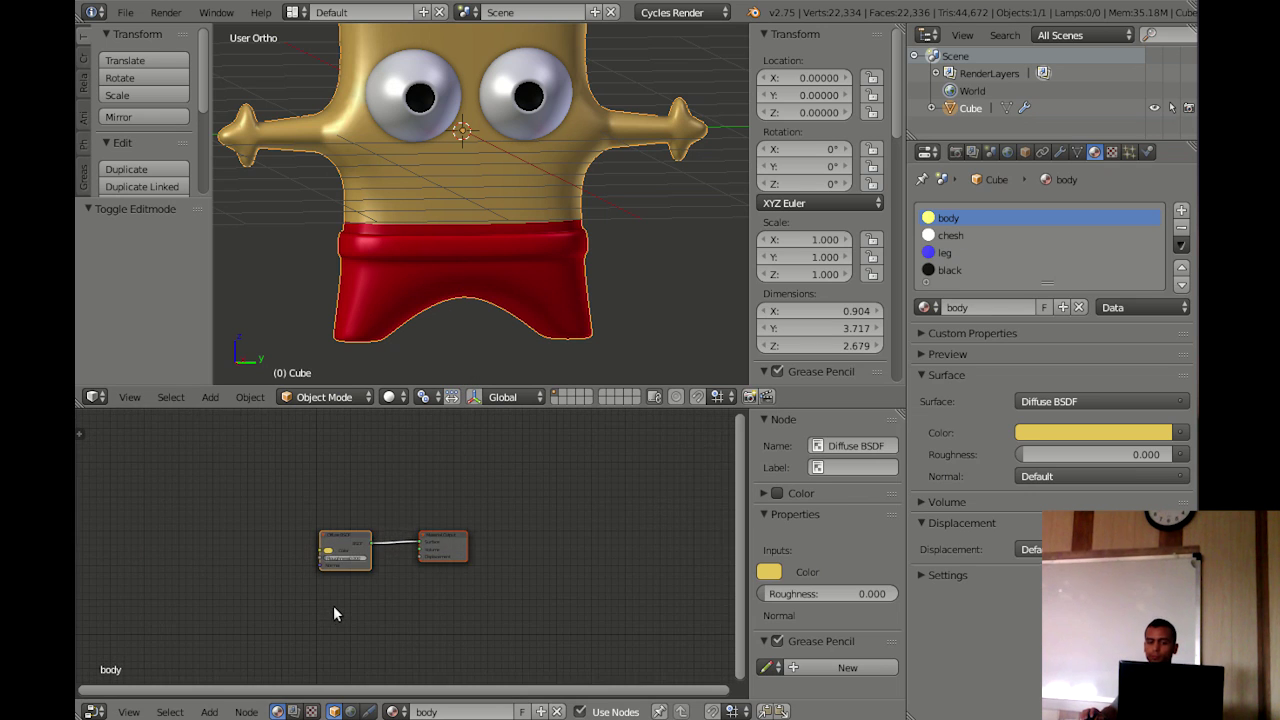
scroll(333, 605, "up", 2)
scroll(334, 605, "up", 2)
middle_click_drag(338, 594, 355, 570)
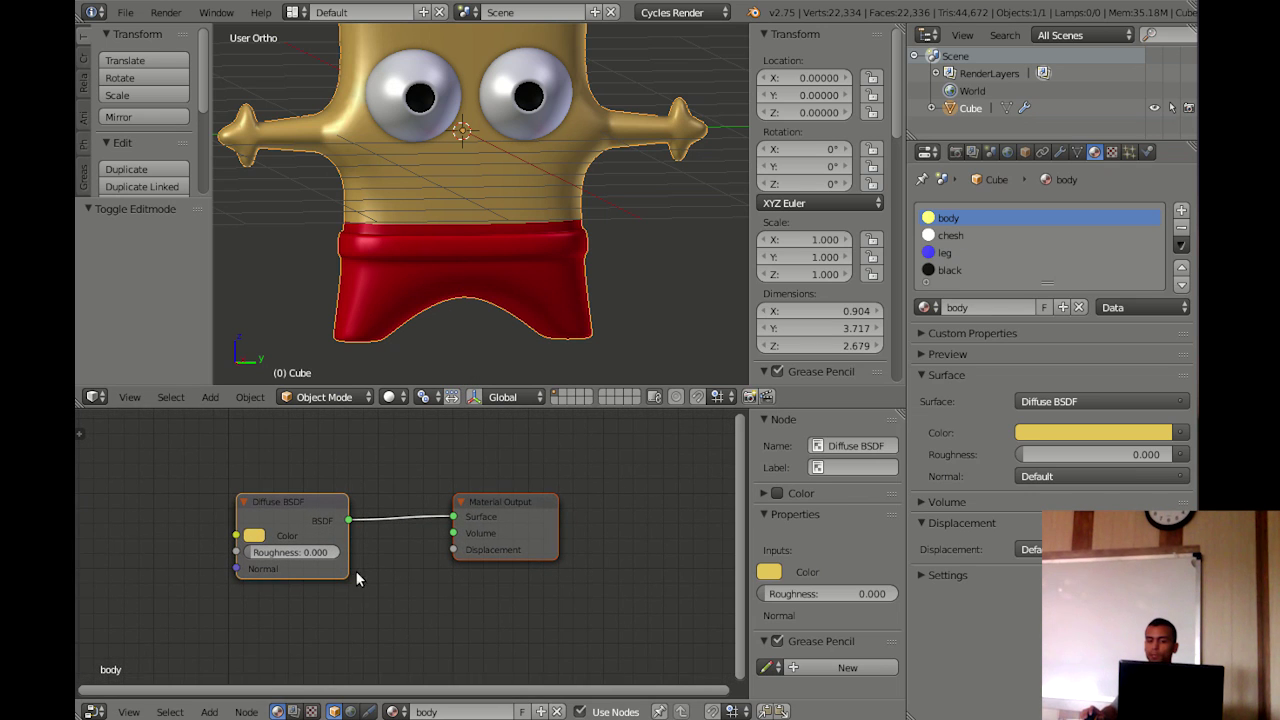
left_click(292, 710)
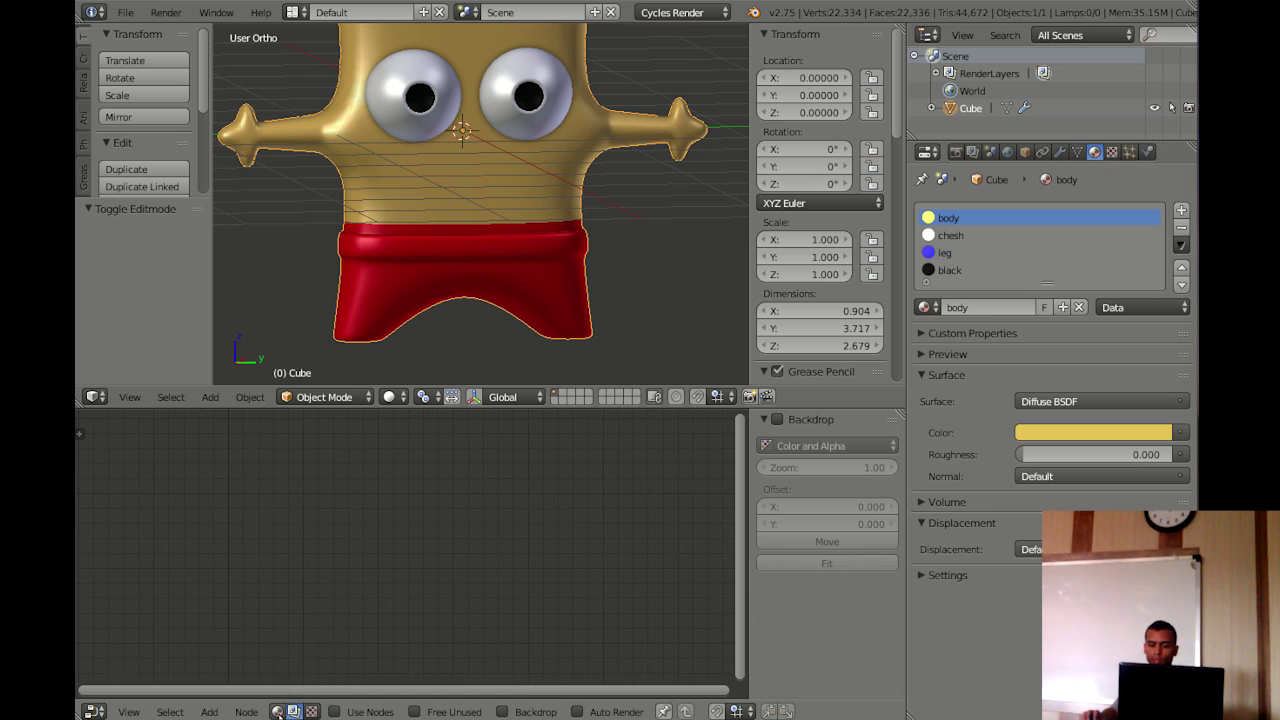
left_click(277, 711)
middle_click_drag(321, 588, 314, 560)
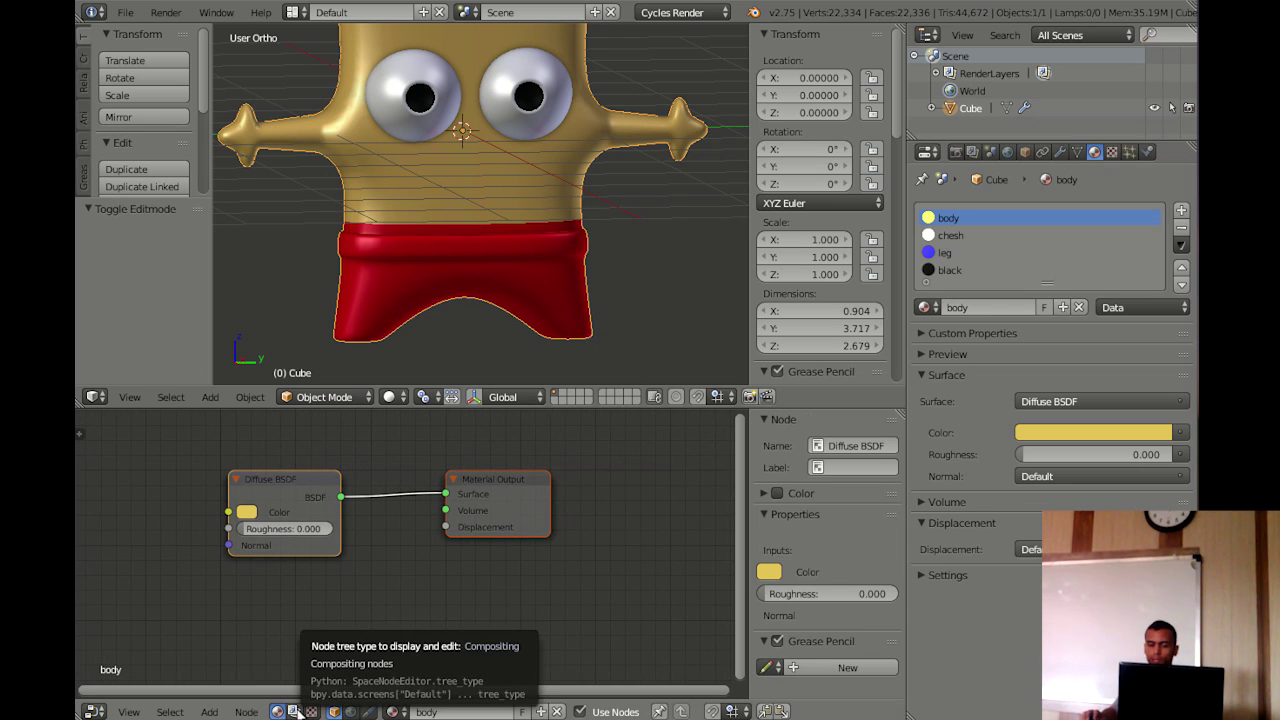
middle_click_drag(411, 549, 432, 516)
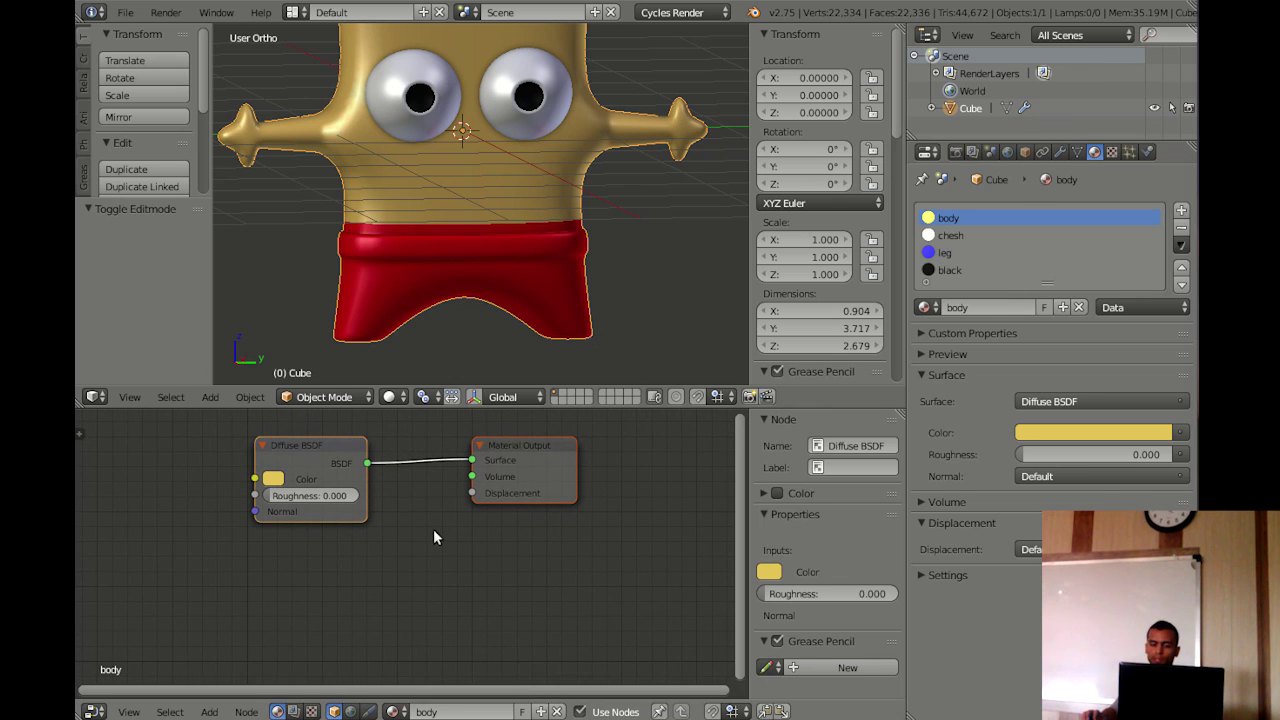
key("ctrl+Up")
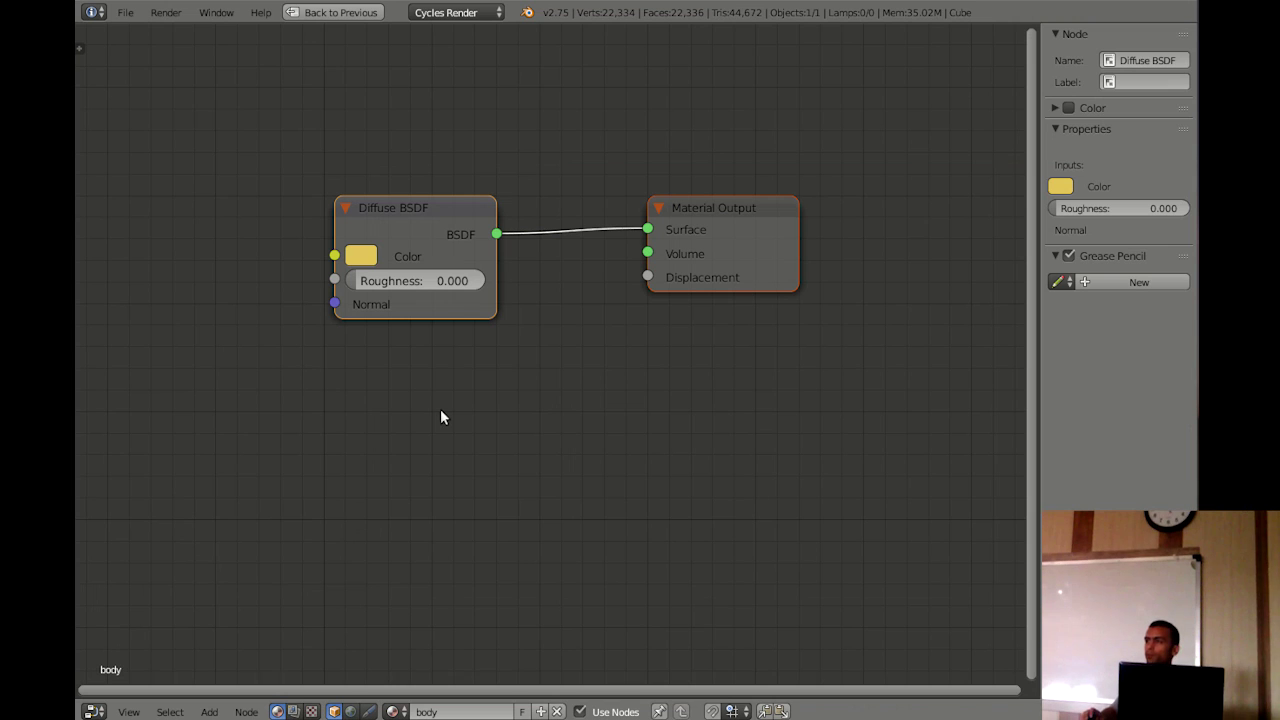
Add a Glossy BSDF node and connect it to the Material Output Surface
key("shift+a")
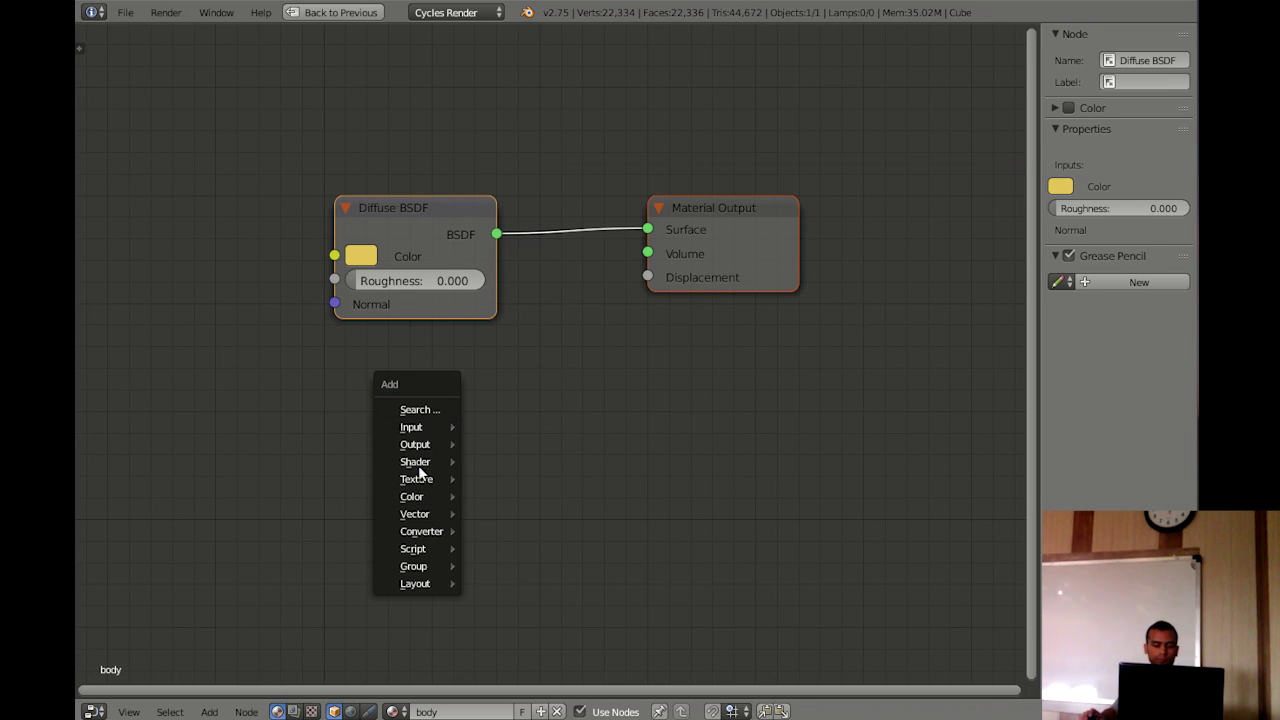
mouse_move(415, 461)
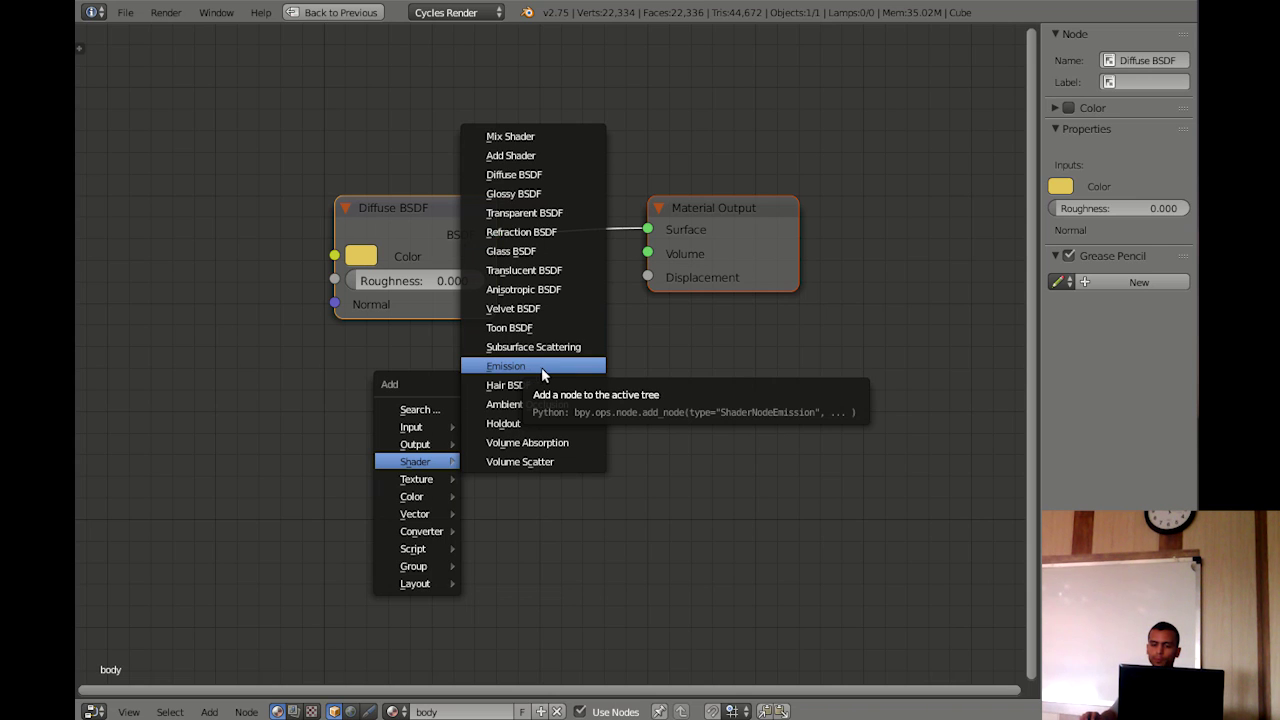
left_click(537, 203)
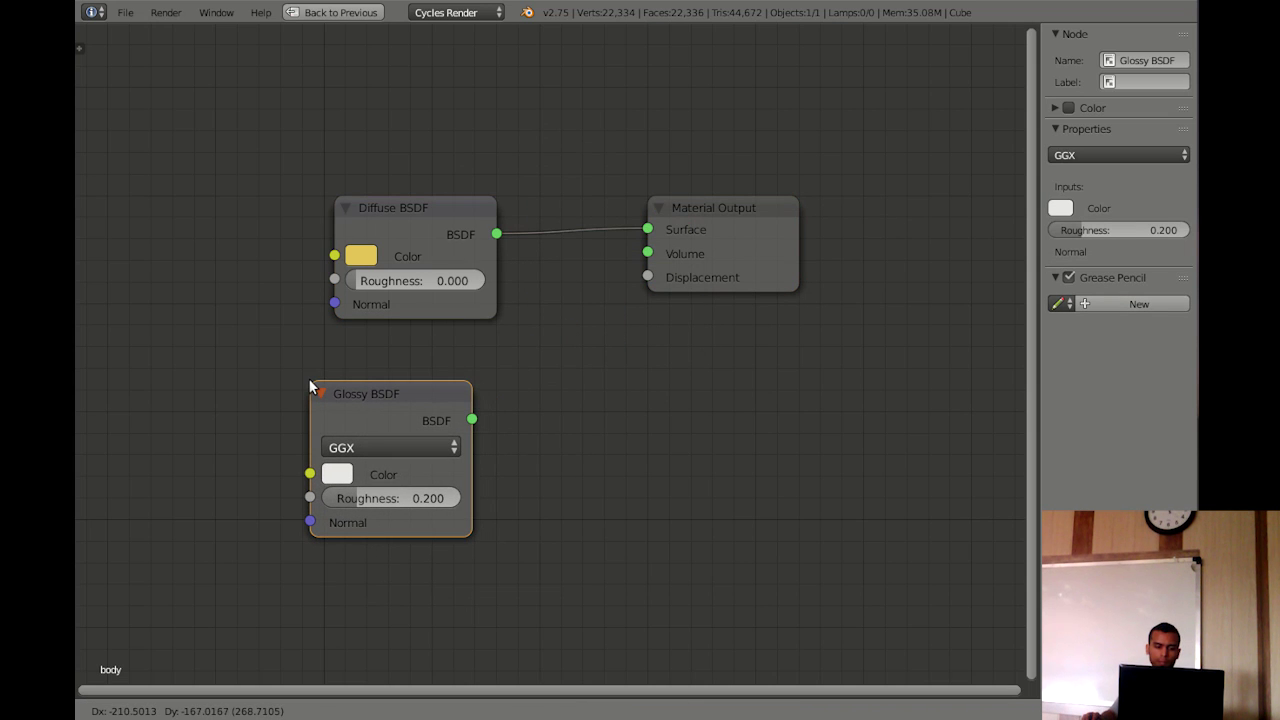
left_click(308, 378)
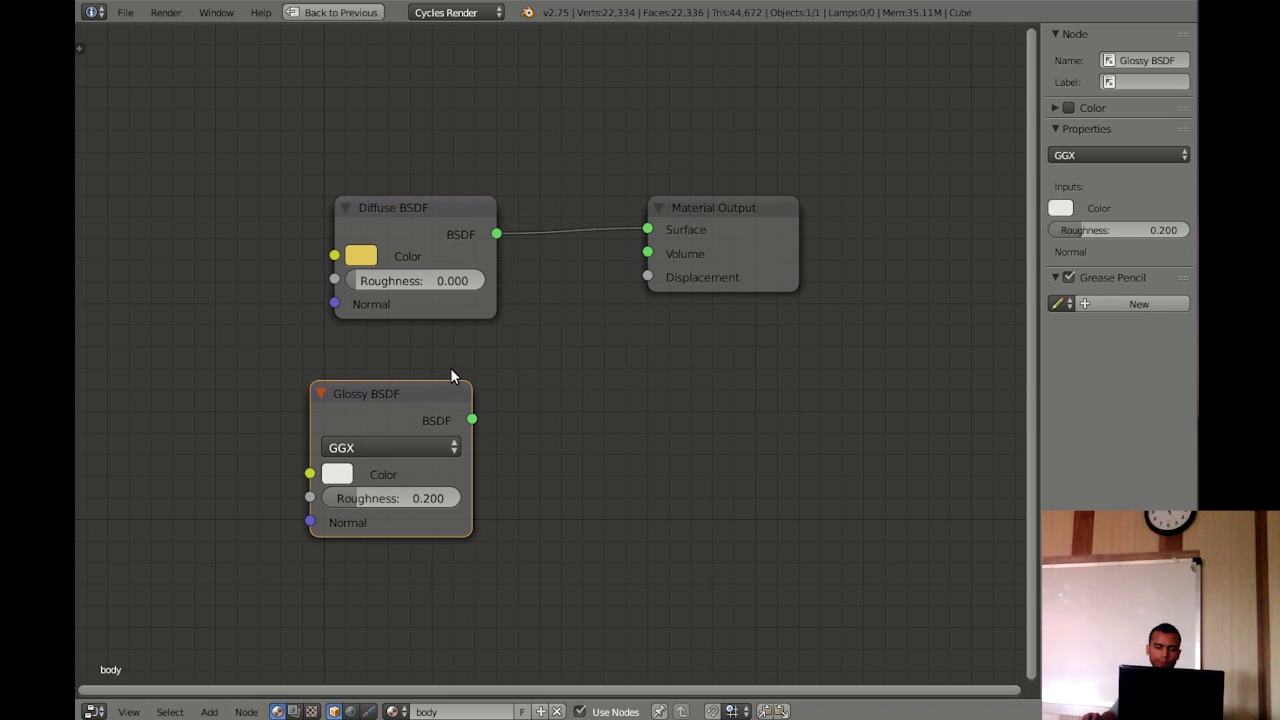
left_click_drag(472, 419, 645, 232)
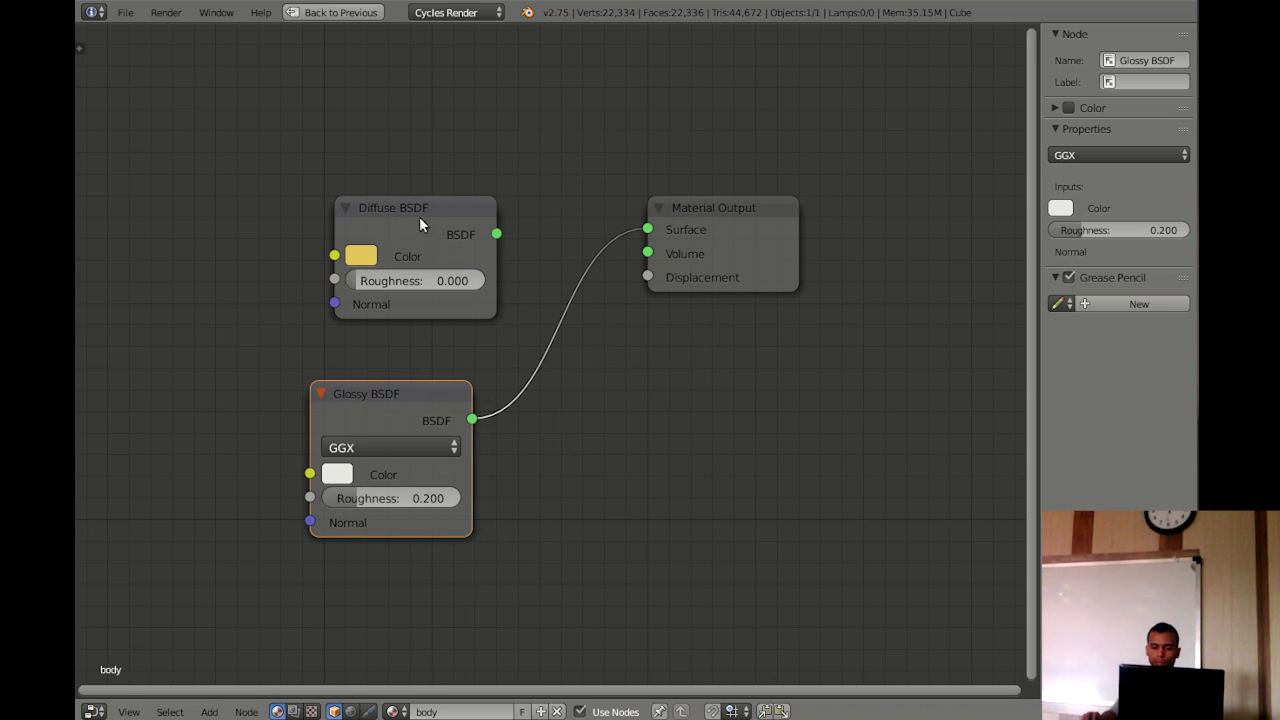
key("ctrl+Up")
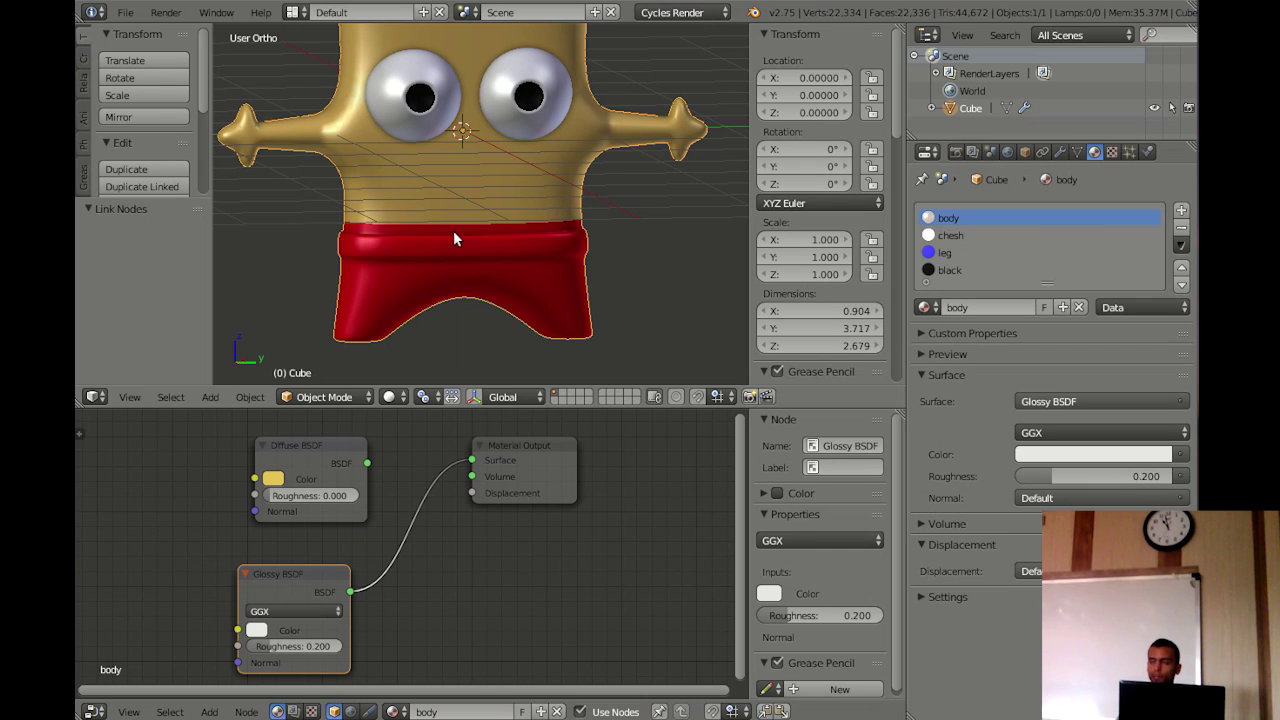
Reconnect Diffuse BSDF to the body's Surface output, then move the chesh Diffuse node left
scroll(467, 238, "down", 1)
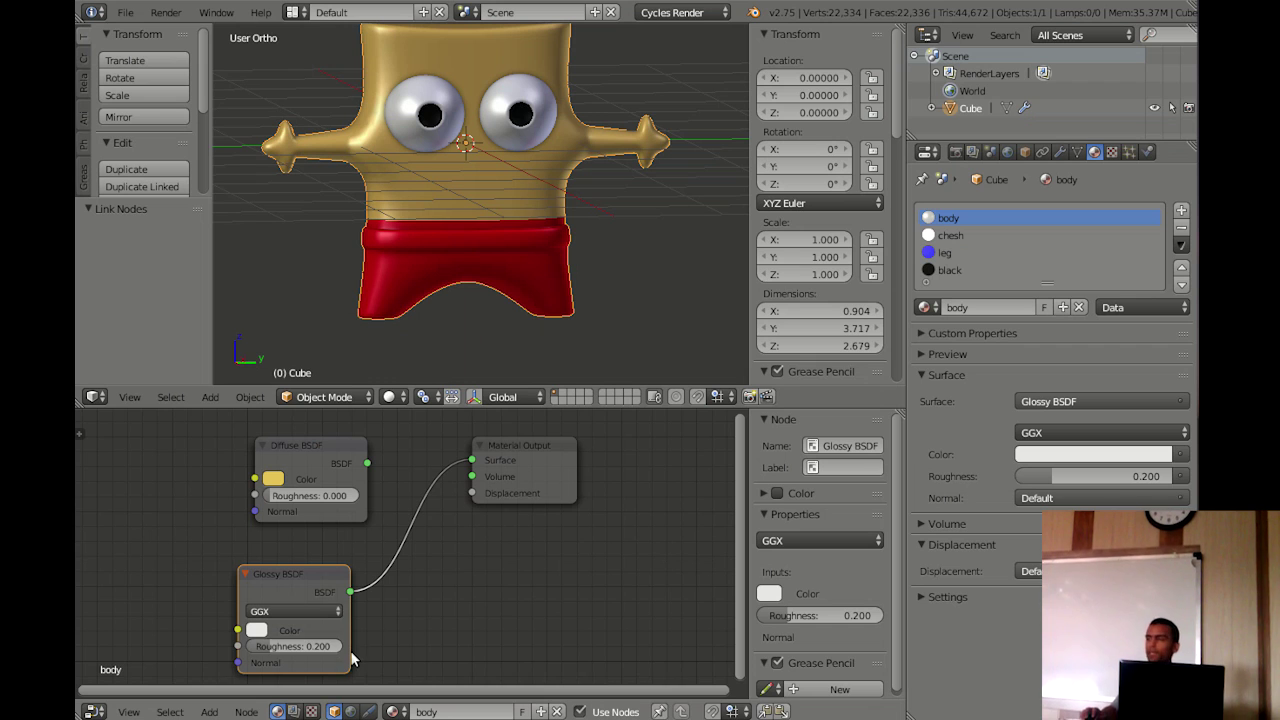
left_click_drag(367, 463, 471, 460)
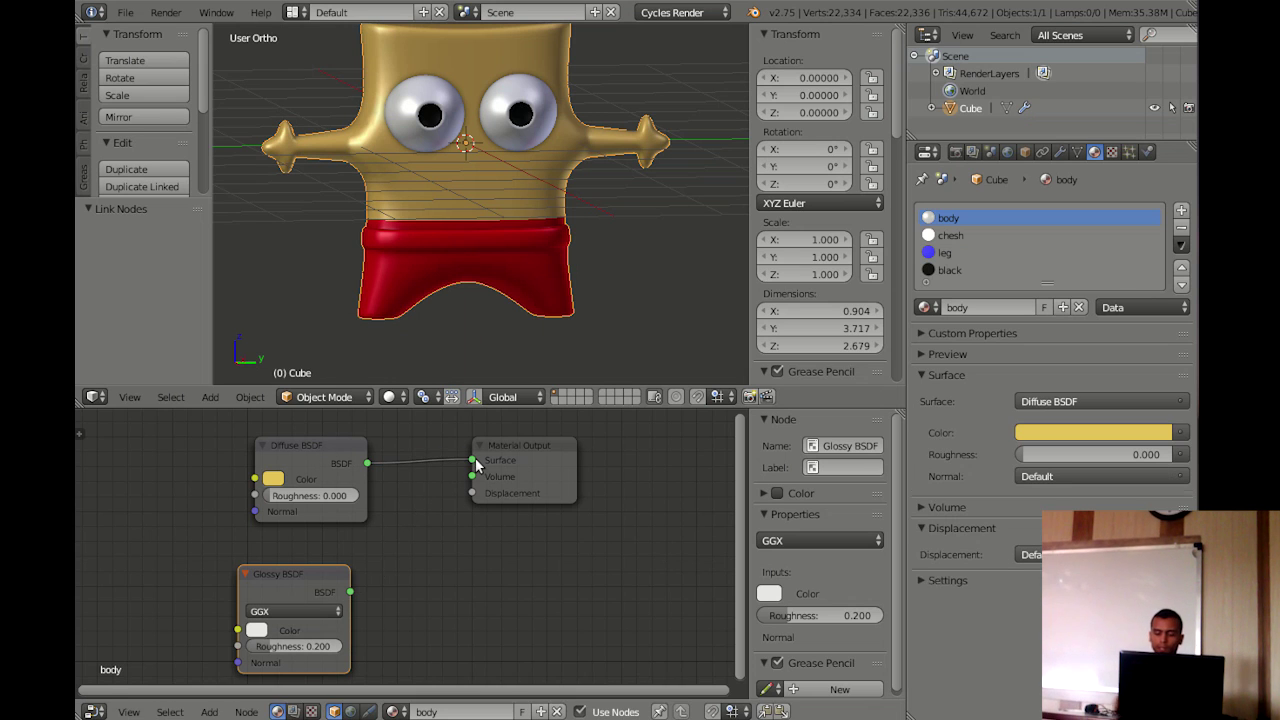
left_click(952, 238)
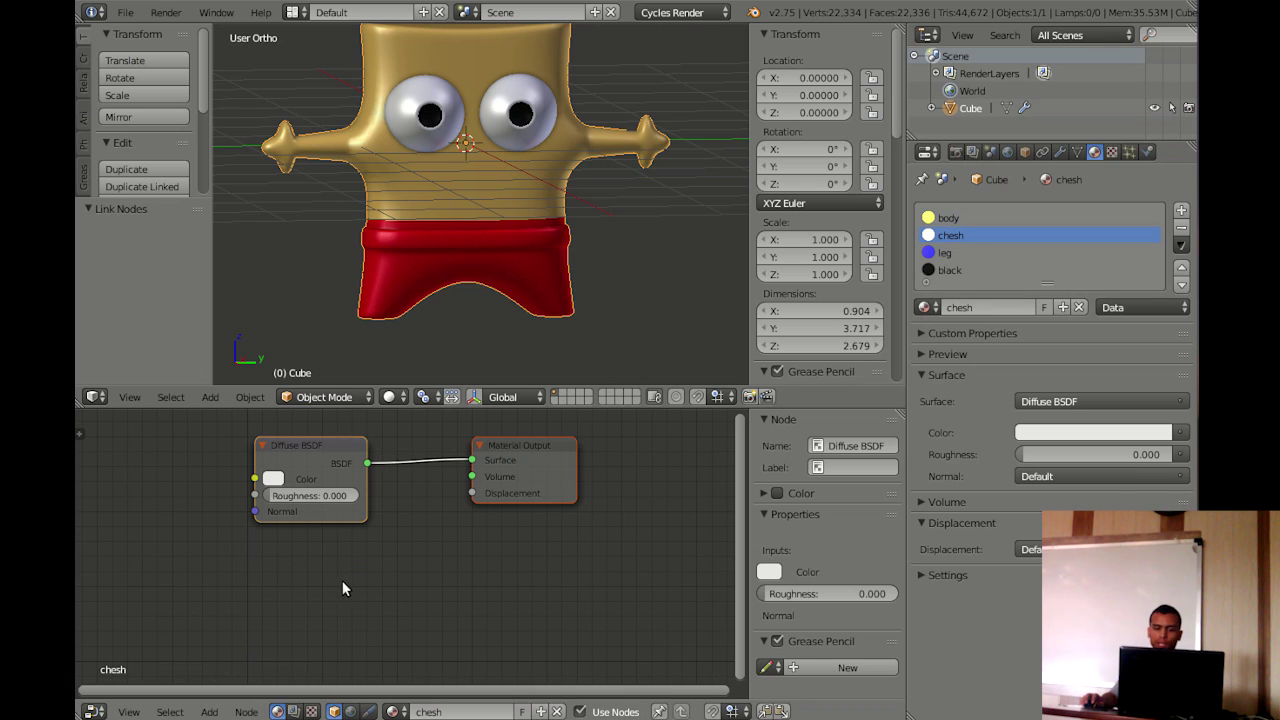
left_click_drag(323, 450, 268, 441)
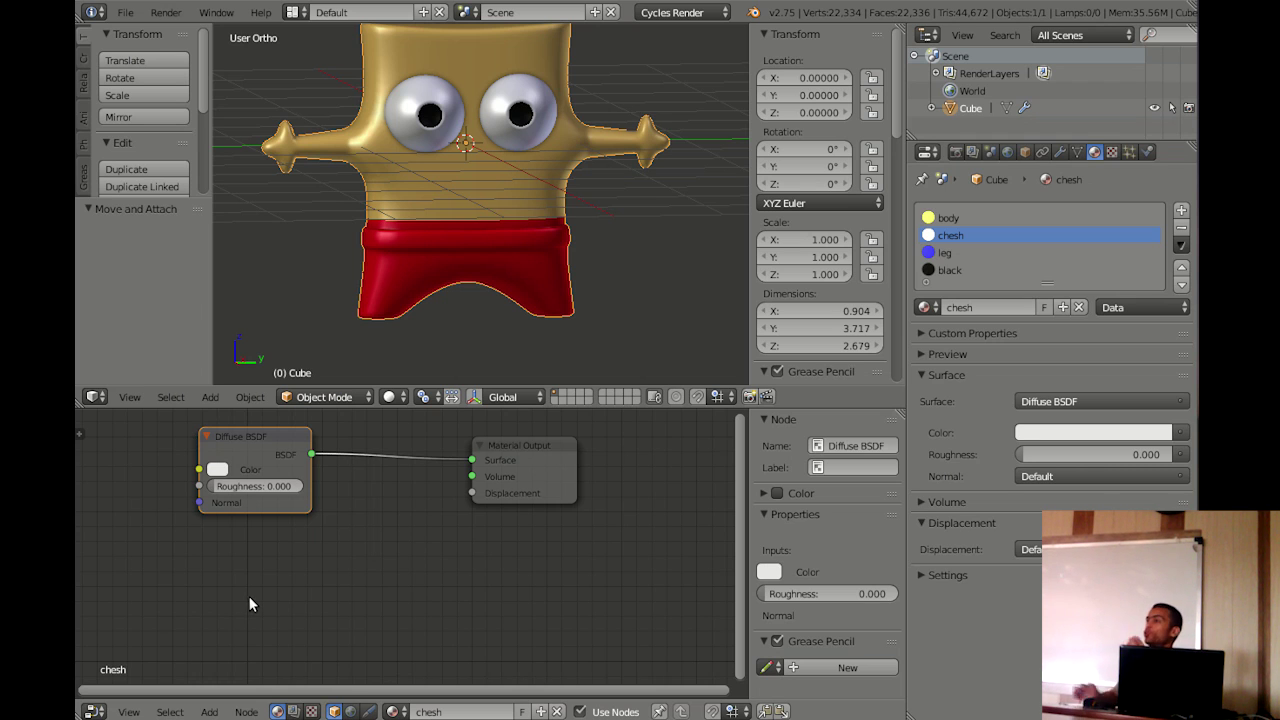
Add a Glossy BSDF node below the chesh material's Diffuse BSDF and arrange both nodes
key("shift+a")
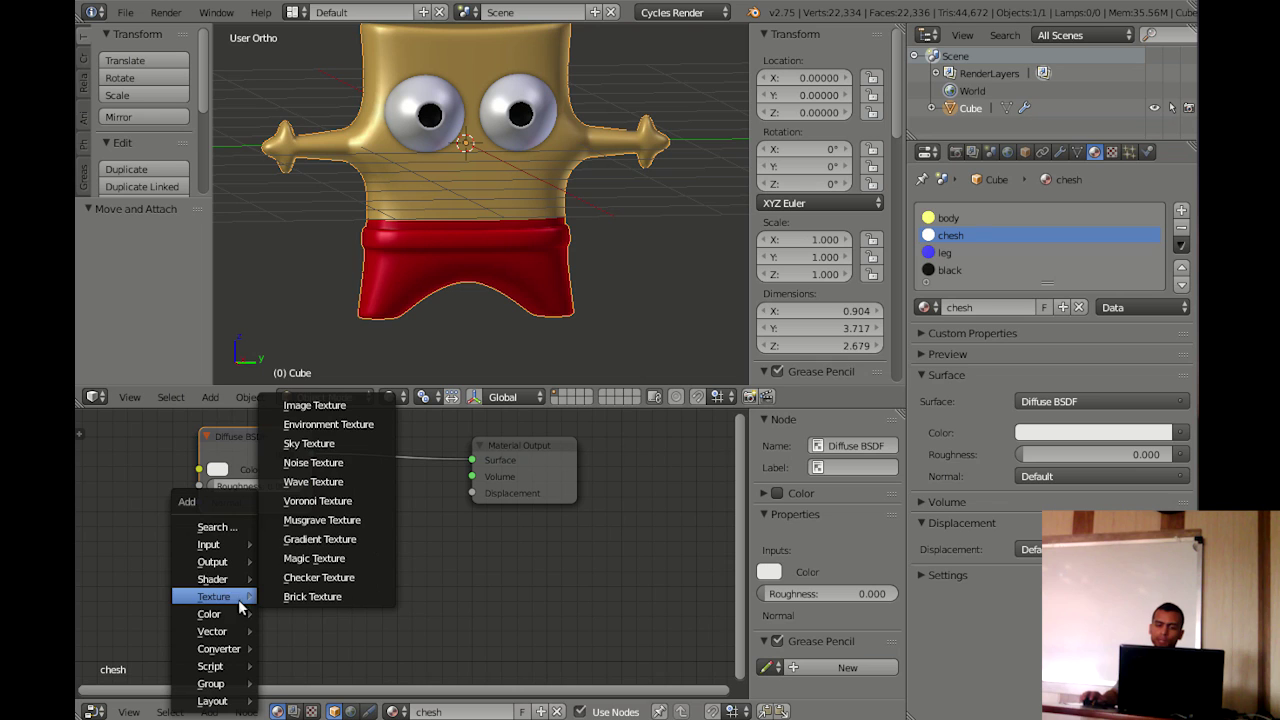
mouse_move(212, 579)
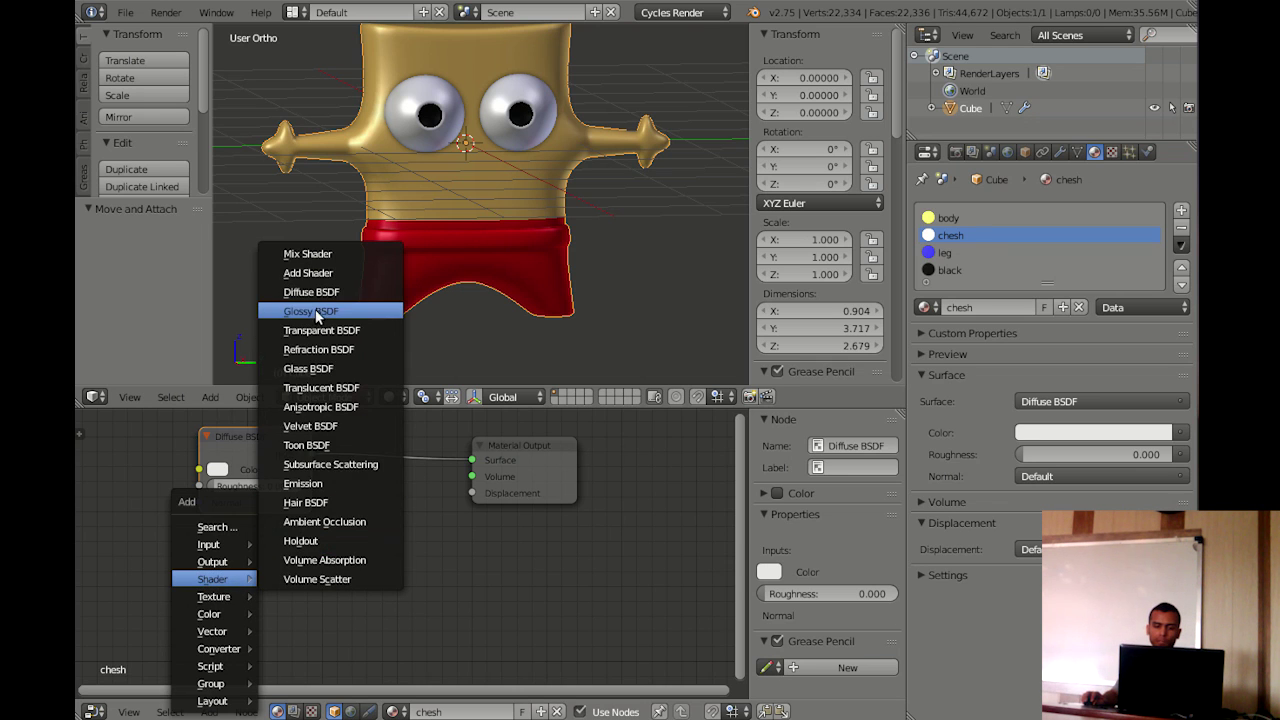
left_click(316, 315)
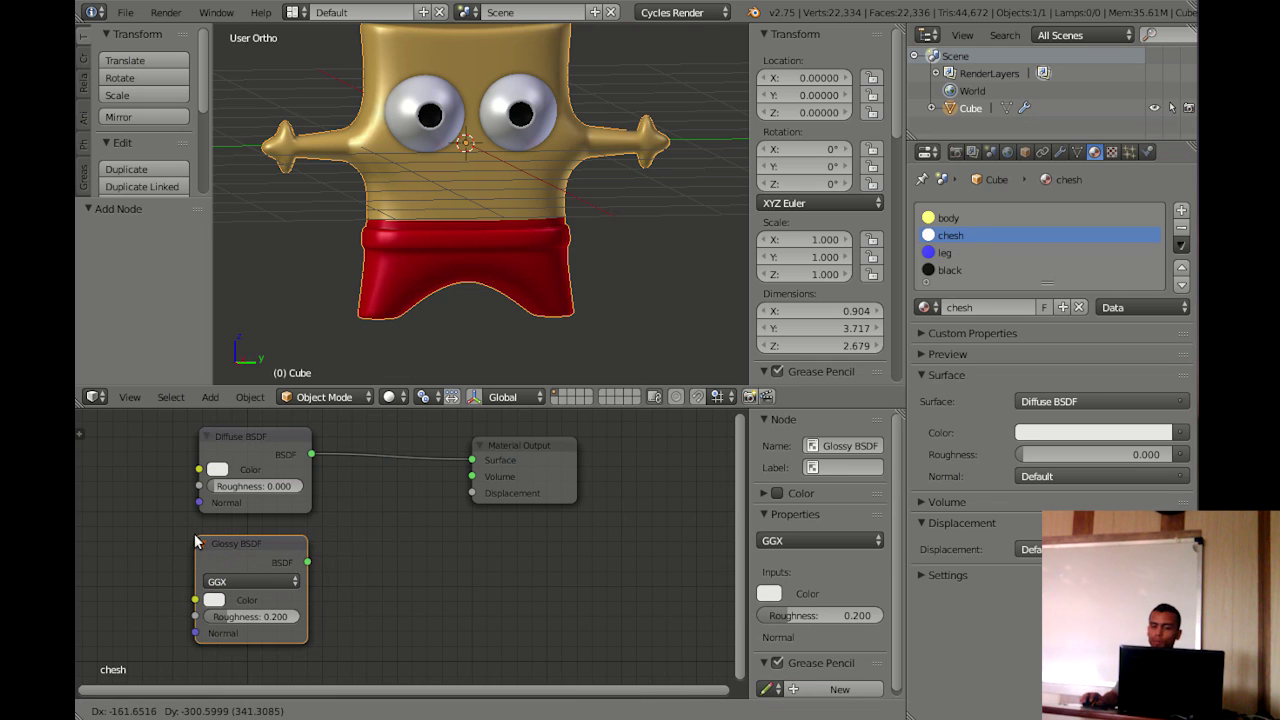
left_click(195, 541)
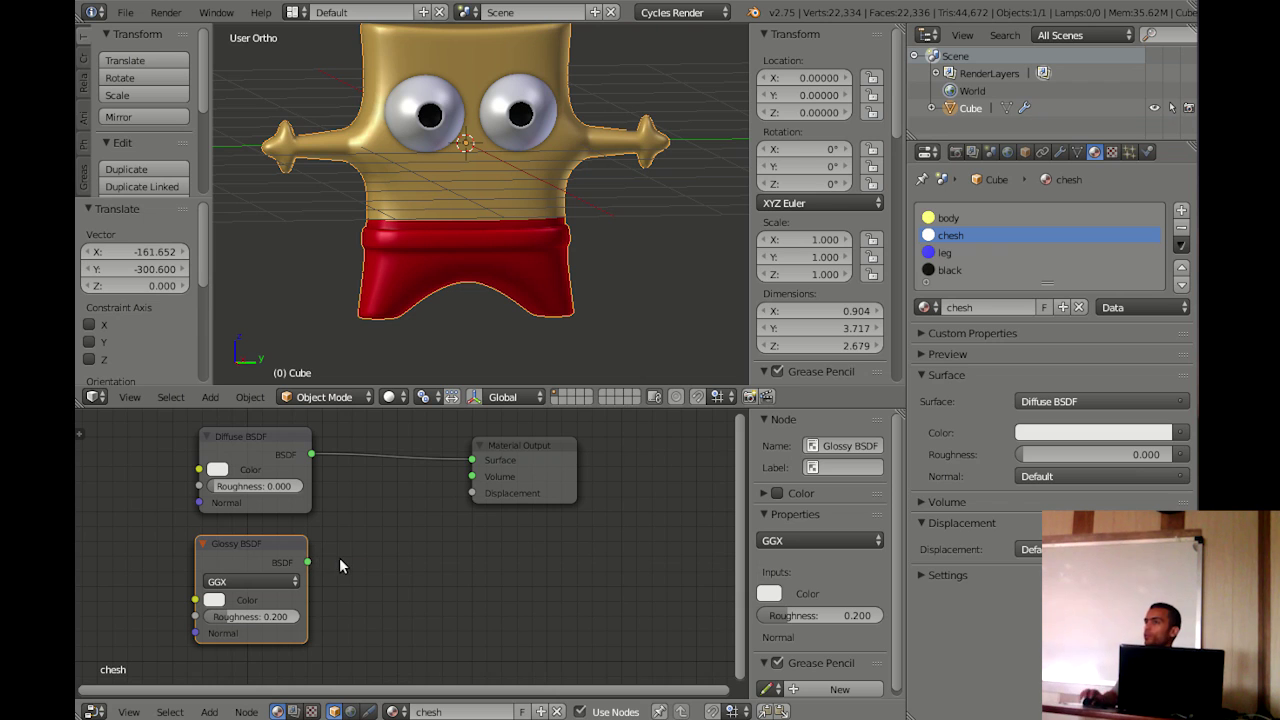
left_click_drag(278, 541, 221, 546)
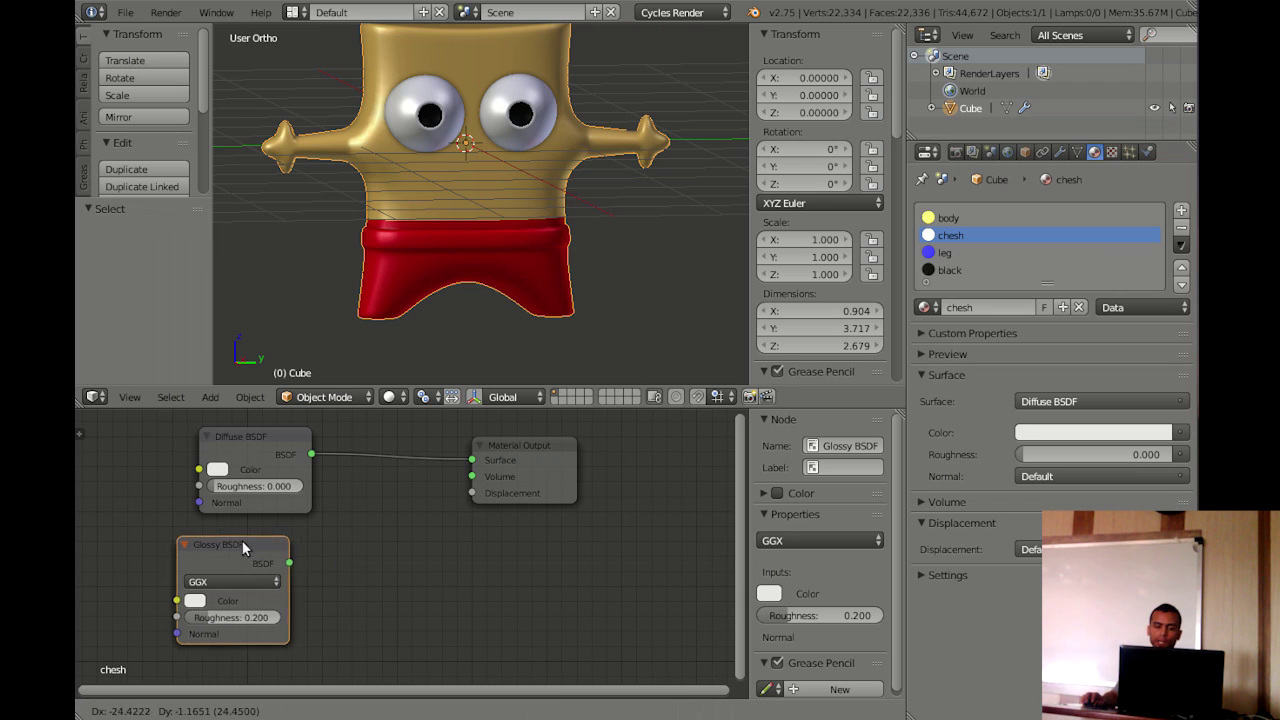
left_click_drag(263, 435, 190, 435)
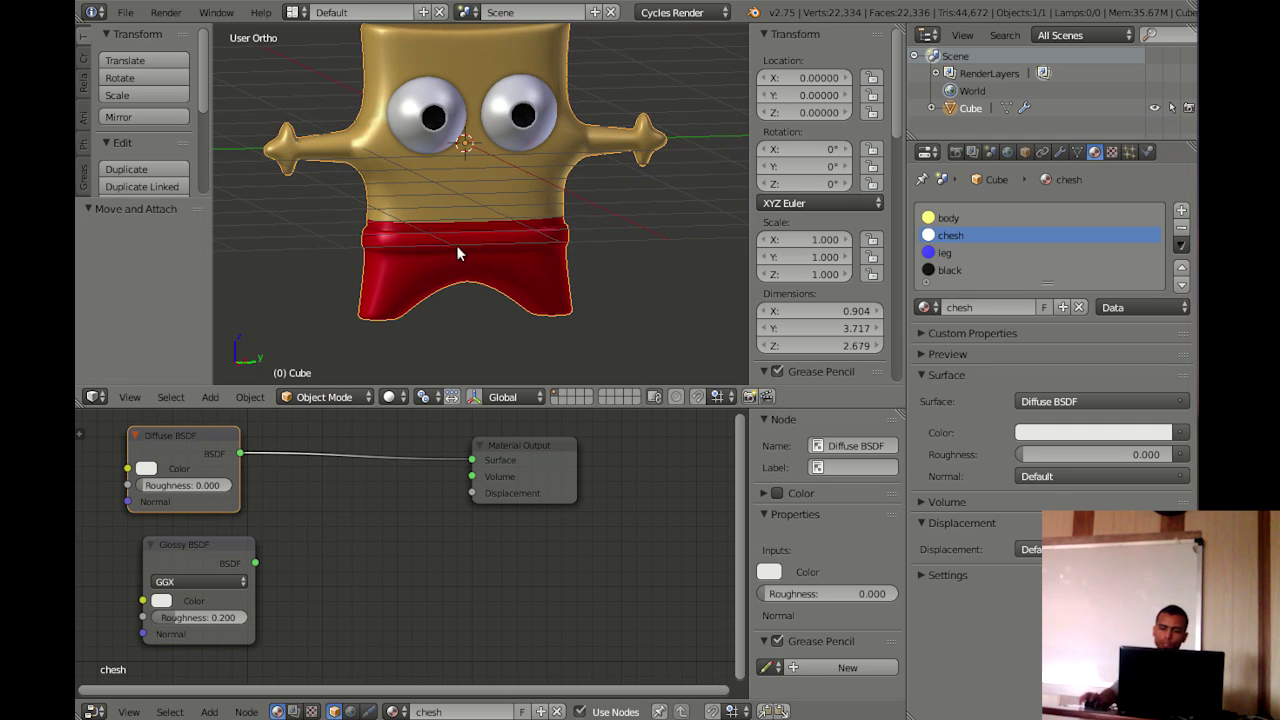
Zoom in on the character and preview it with rendered shading
scroll(456, 245, "up", 1)
scroll(456, 293, "up", 1)
scroll(471, 251, "up", 1)
scroll(479, 266, "up", 1)
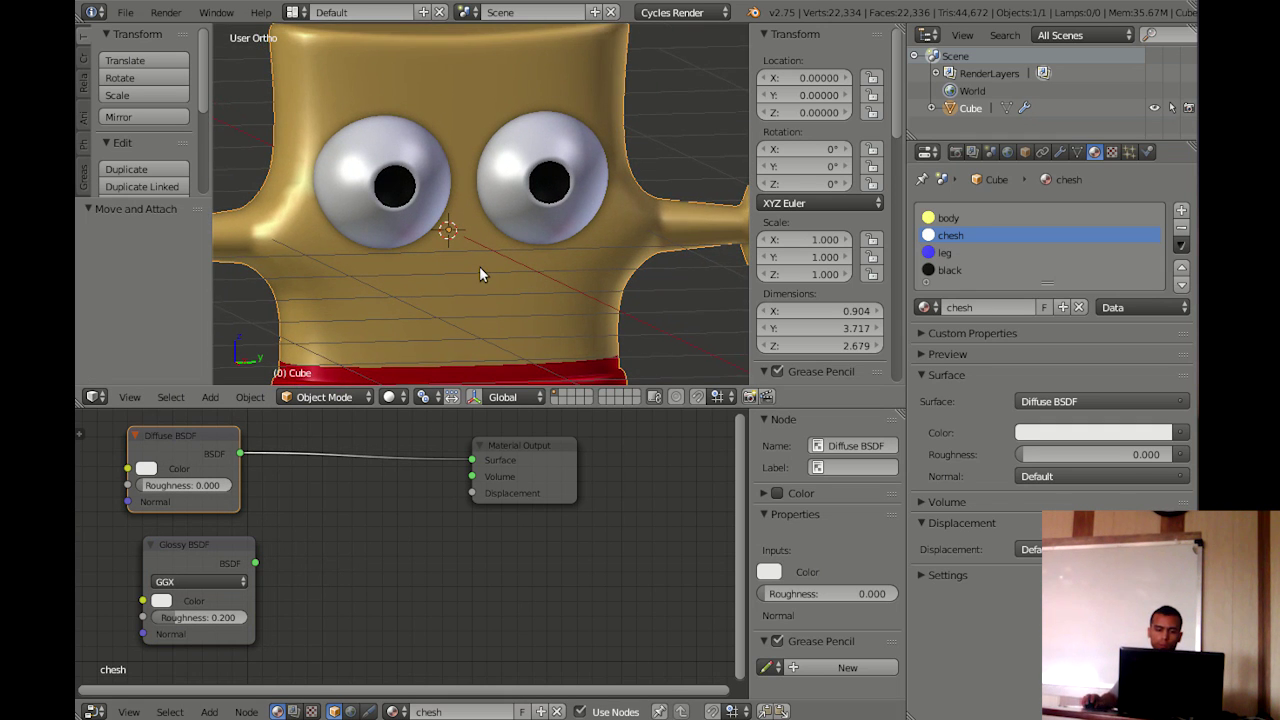
key("shift+z")
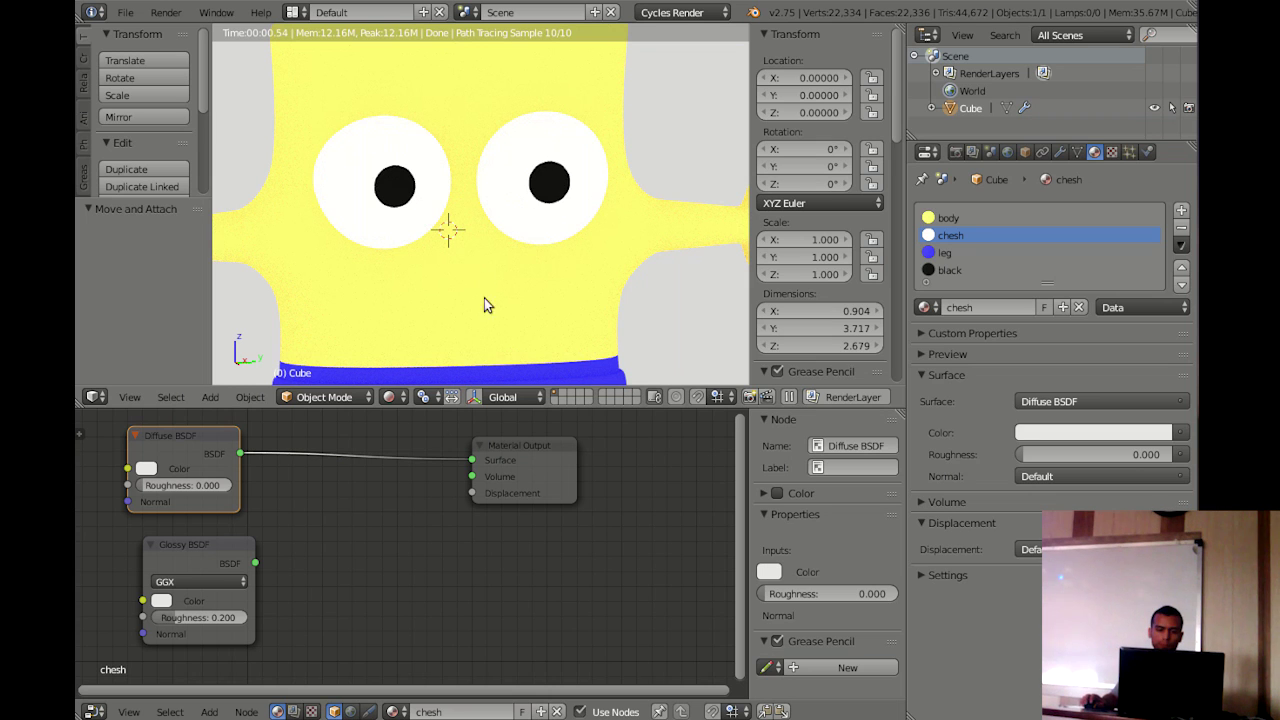
Link the Glossy BSDF to the Material Output Surface so the eyes turn glossy
left_click_drag(256, 564, 471, 460)
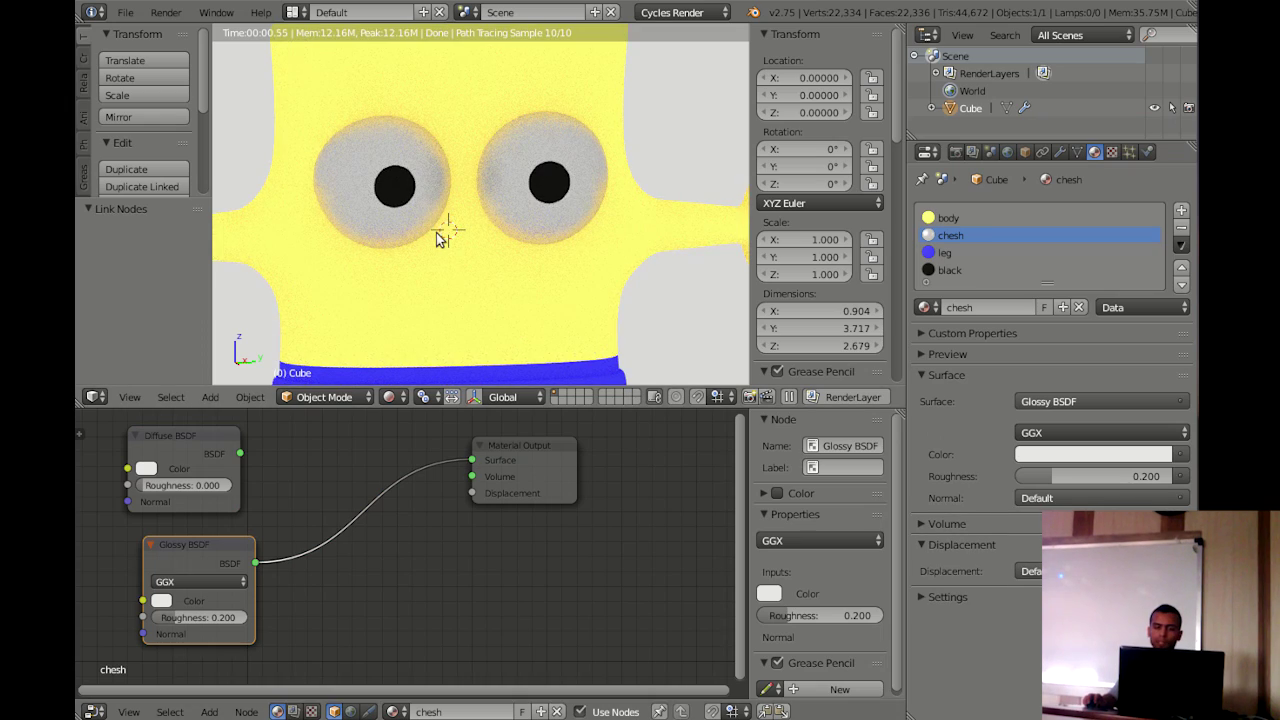
middle_click_drag(436, 232, 490, 237)
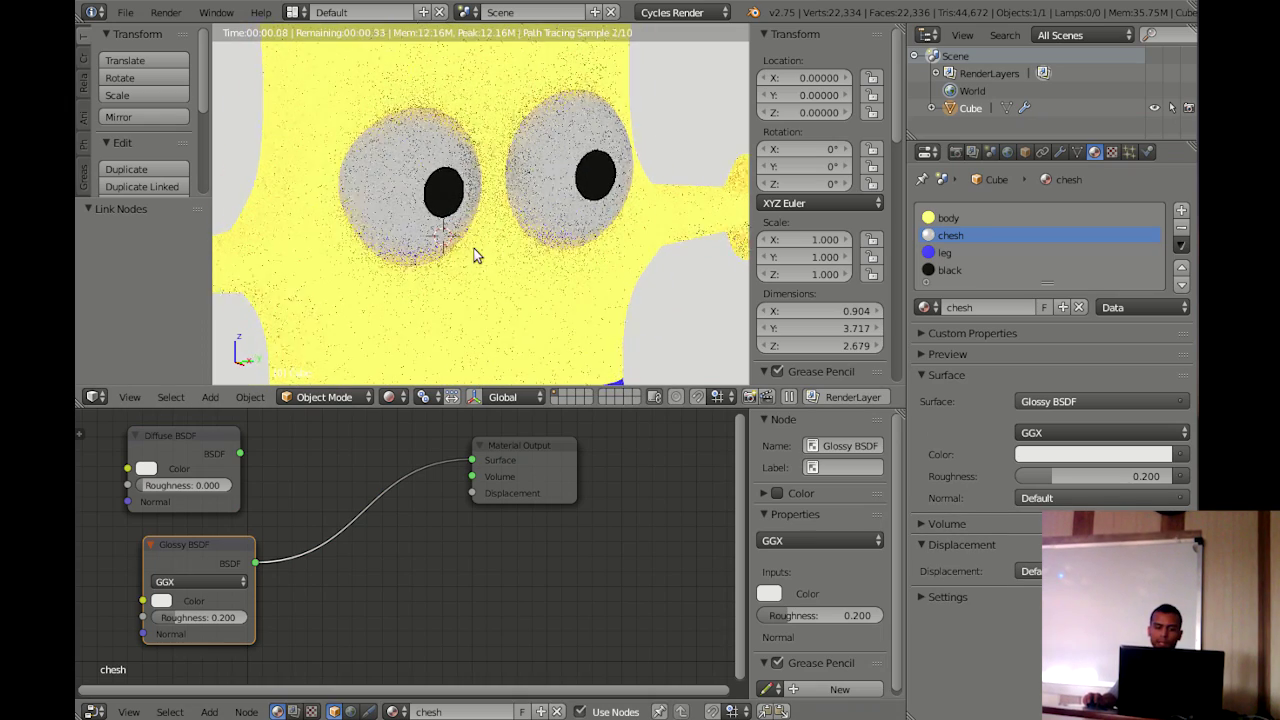
scroll(490, 237, "down", 3)
middle_click_drag(489, 222, 474, 226, "shift")
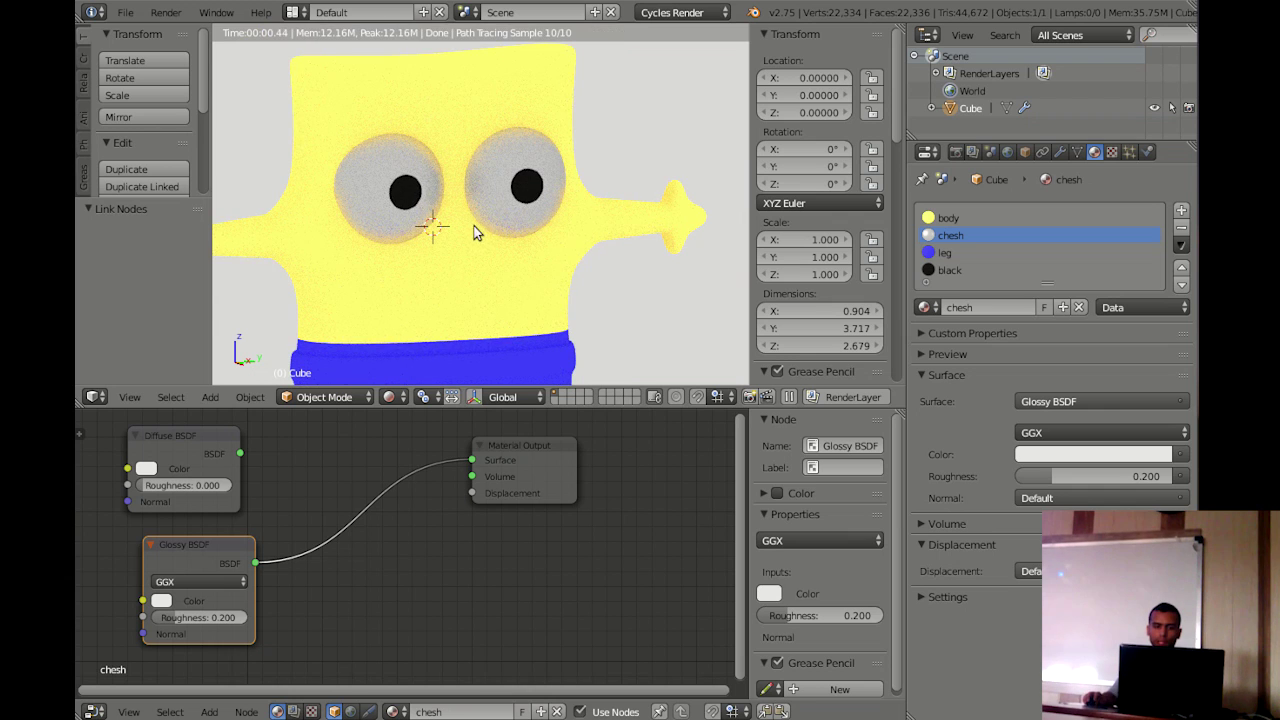
Add a cube mesh and move it to the right of the character
key("shift+a")
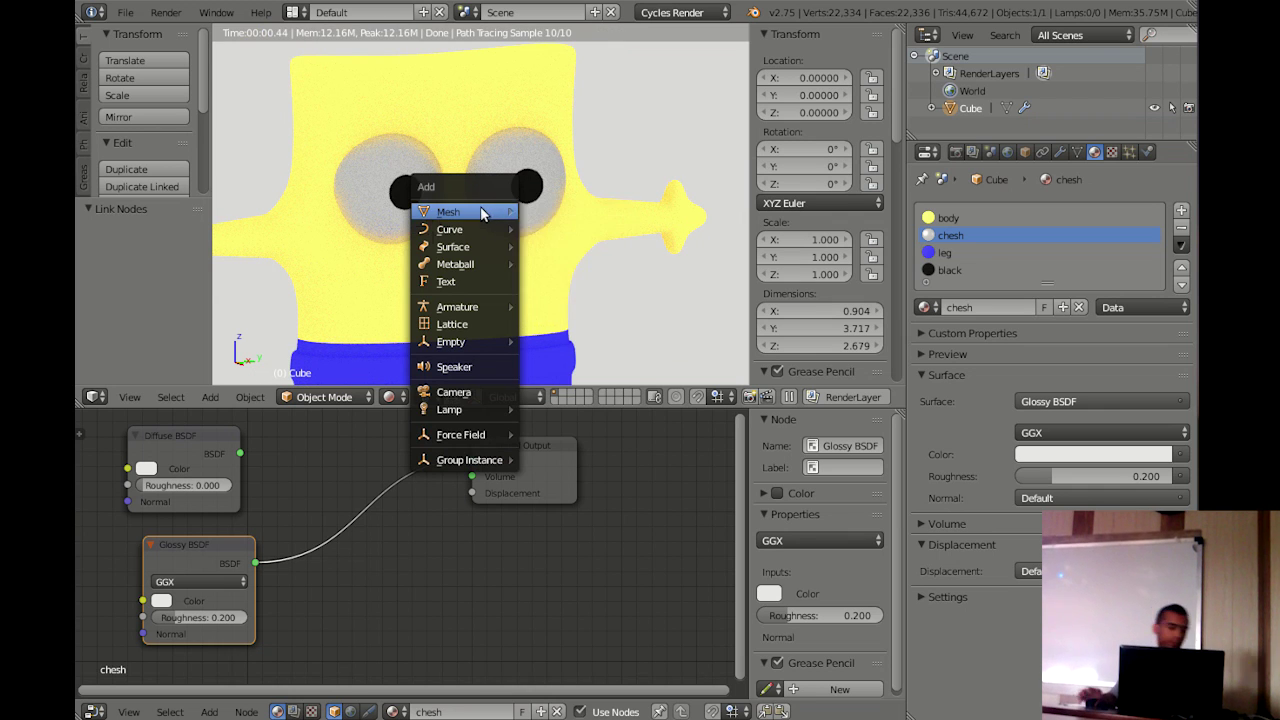
left_click(566, 230)
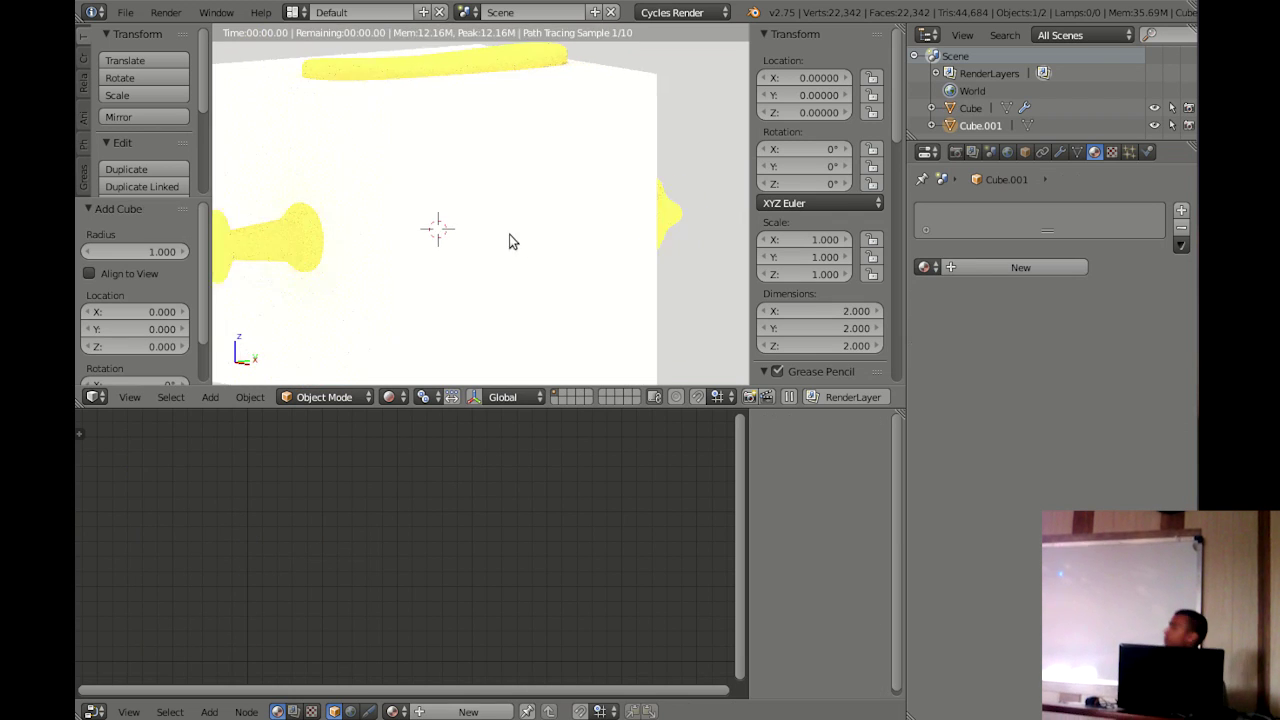
scroll(520, 225, "down", 3)
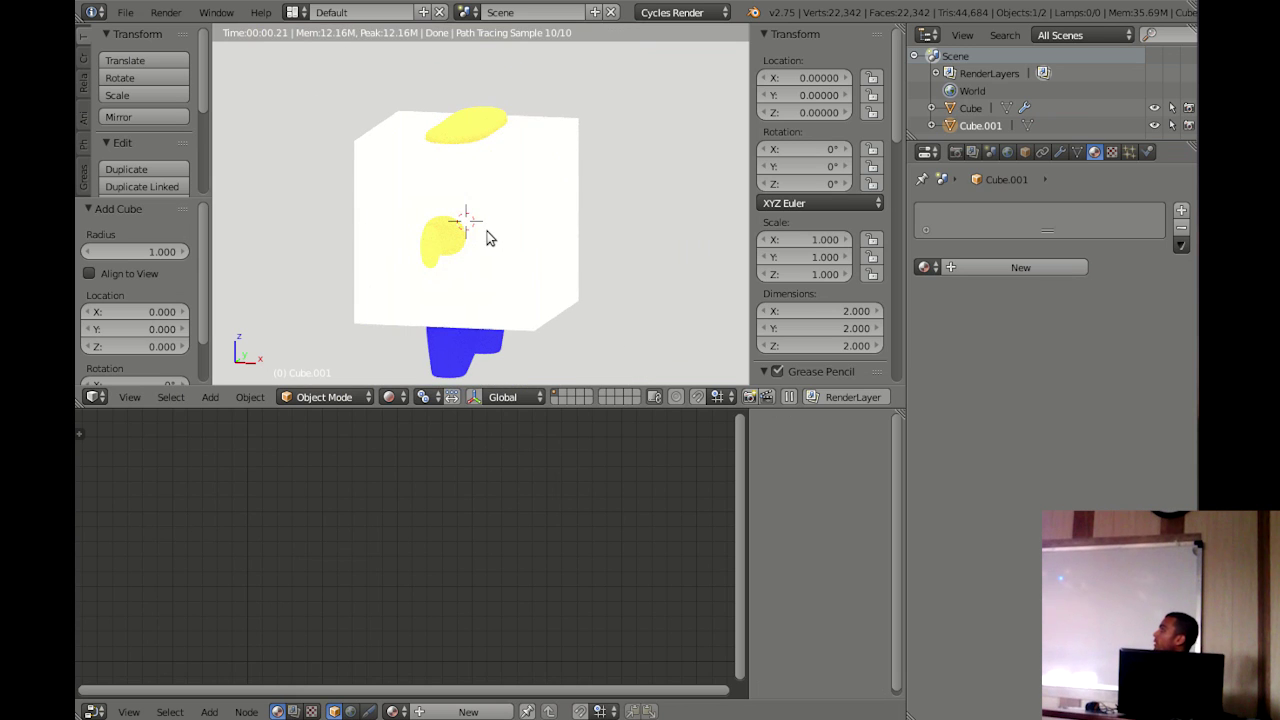
key("g")
left_click(689, 206)
middle_click_drag(466, 214, 463, 243)
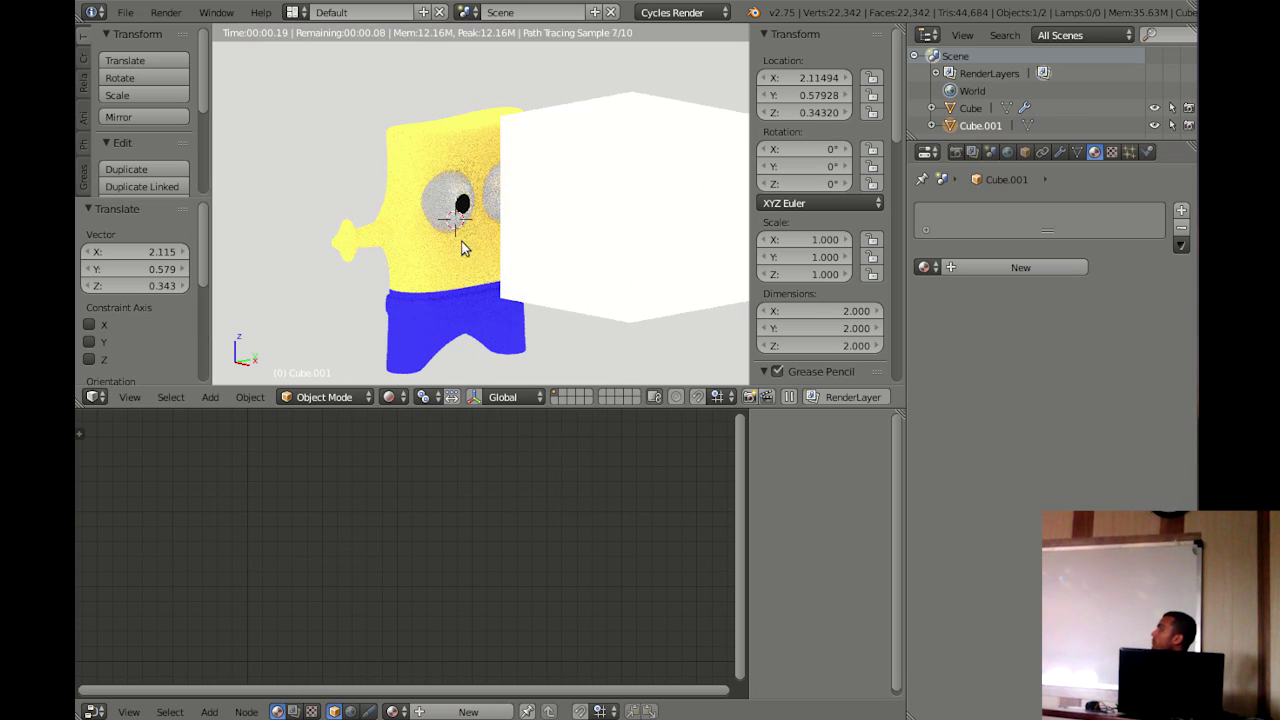
key("g")
left_click(563, 222)
Select the character's body object
scroll(492, 240, "up", 2)
scroll(496, 235, "up", 2)
scroll(493, 250, "up", 2)
scroll(490, 250, "down", 1)
right_click(443, 180)
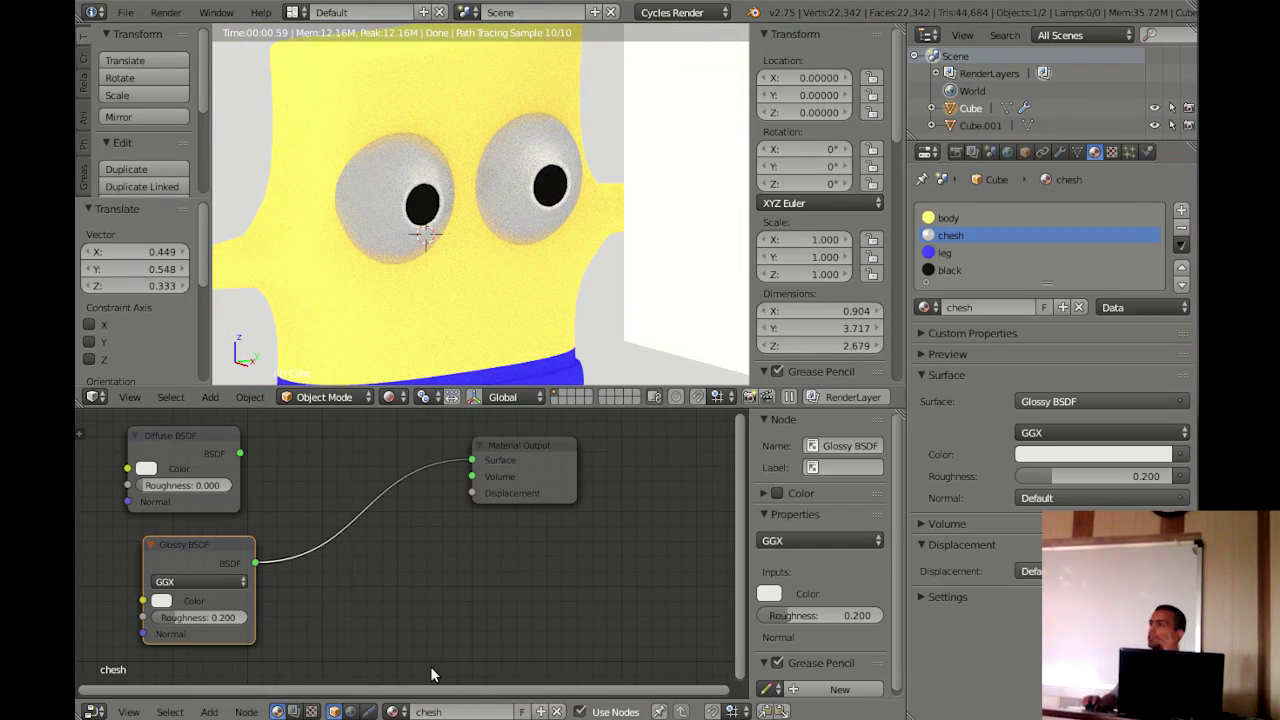
Set Glossy BSDF roughness to 0.000 and reconnect it to the Material Output Surface
left_click_drag(207, 620, 170, 610)
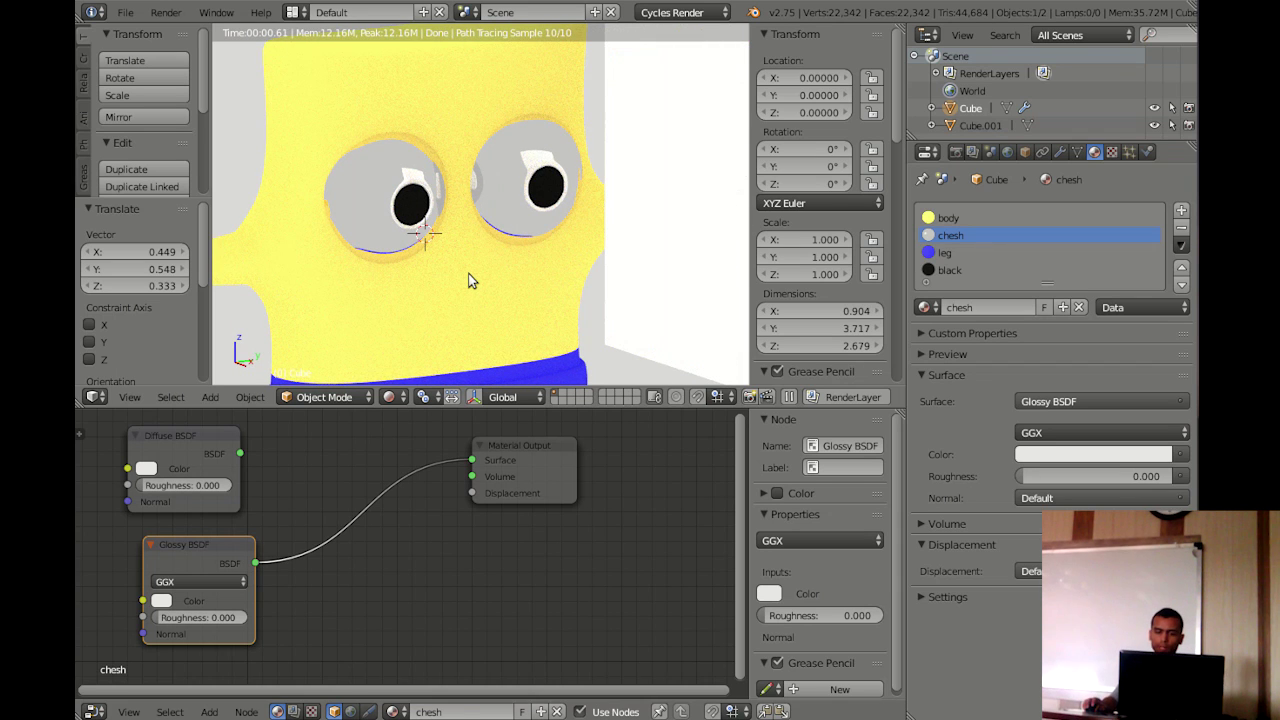
mouse_move(241, 453)
left_mouse_down()
mouse_move(487, 485)
mouse_move(473, 462)
left_mouse_up()
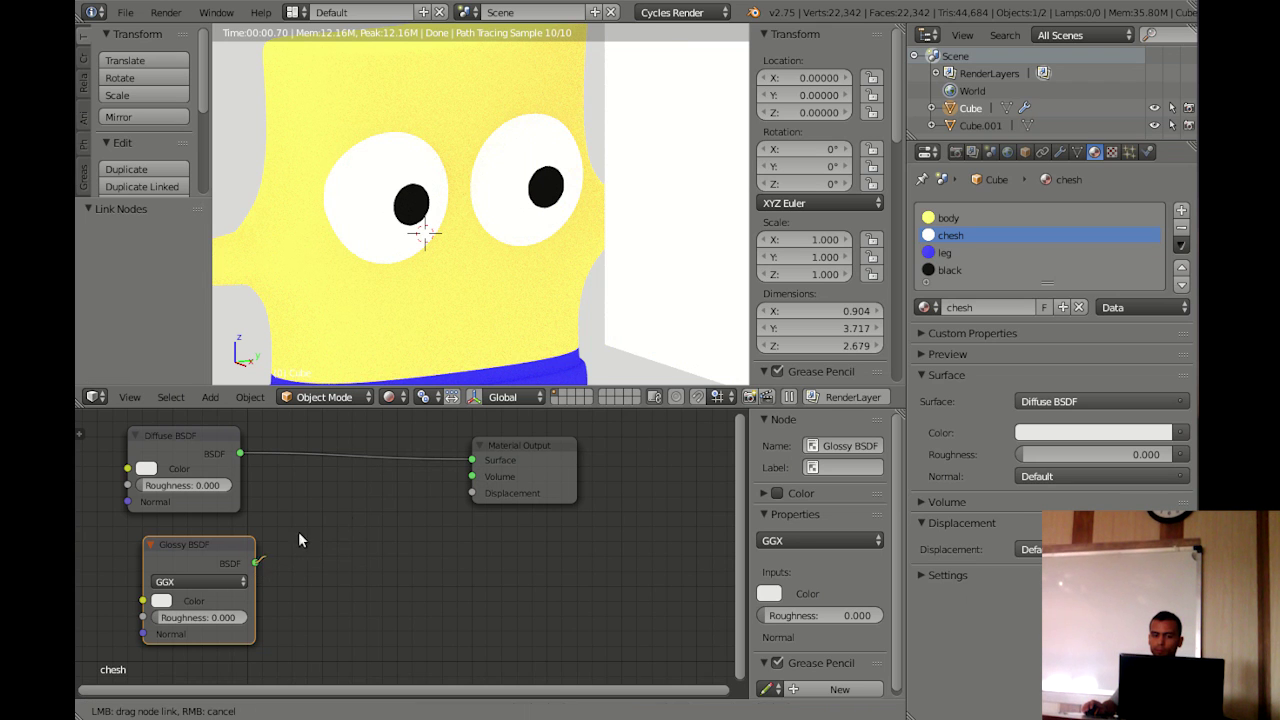
left_click_drag(256, 564, 471, 460)
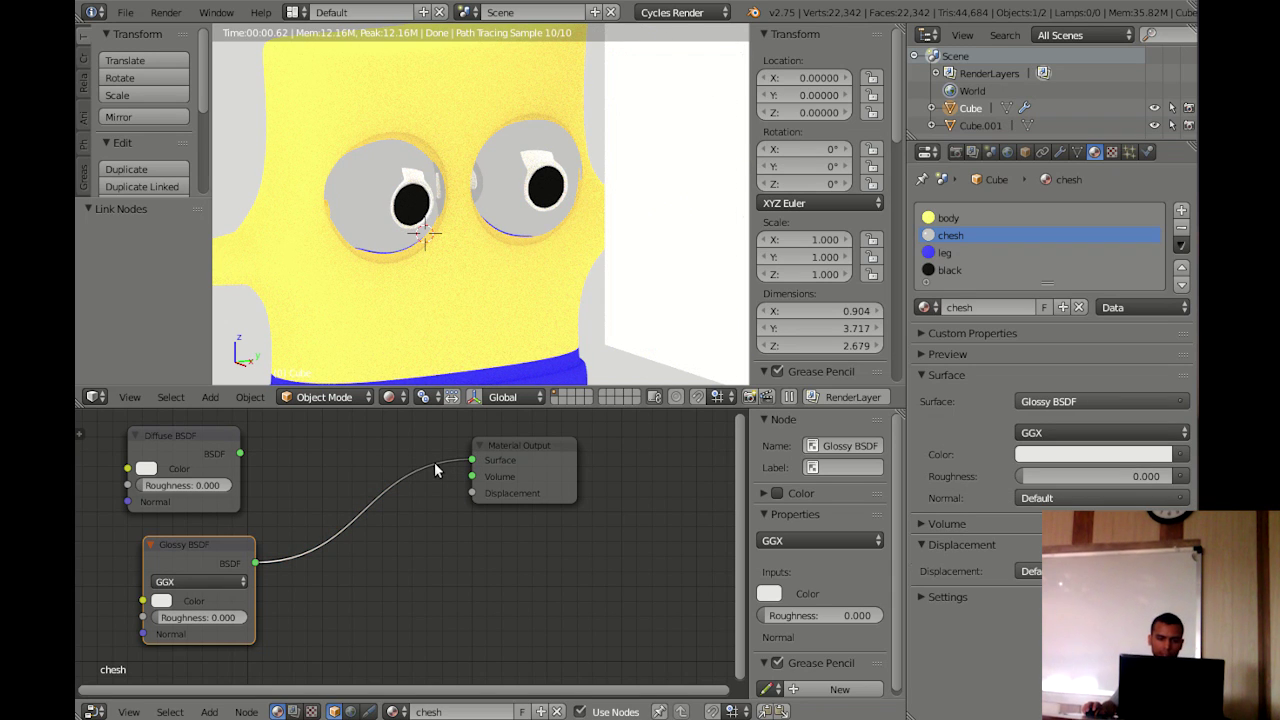
key("shift+a")
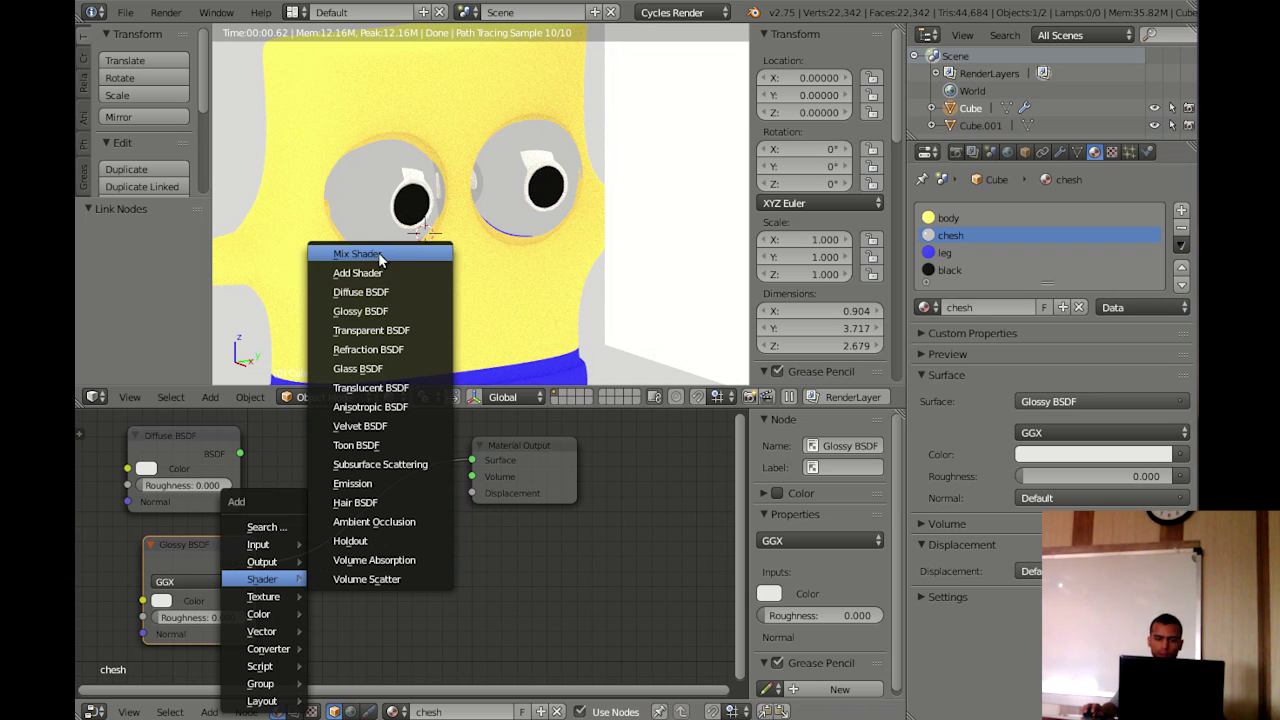
Insert a Mix Shader into the Glossy link and feed it a pink Diffuse BSDF
left_click(379, 254)
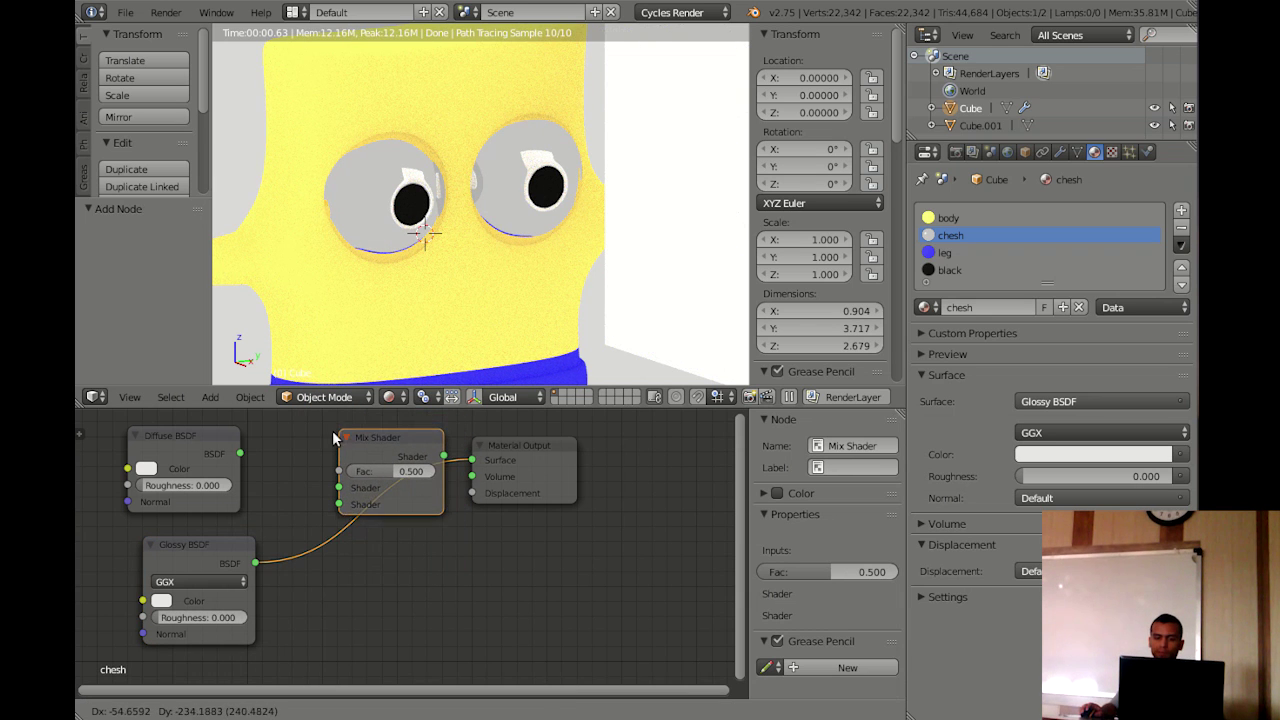
left_click(335, 435)
left_click_drag(240, 453, 327, 510)
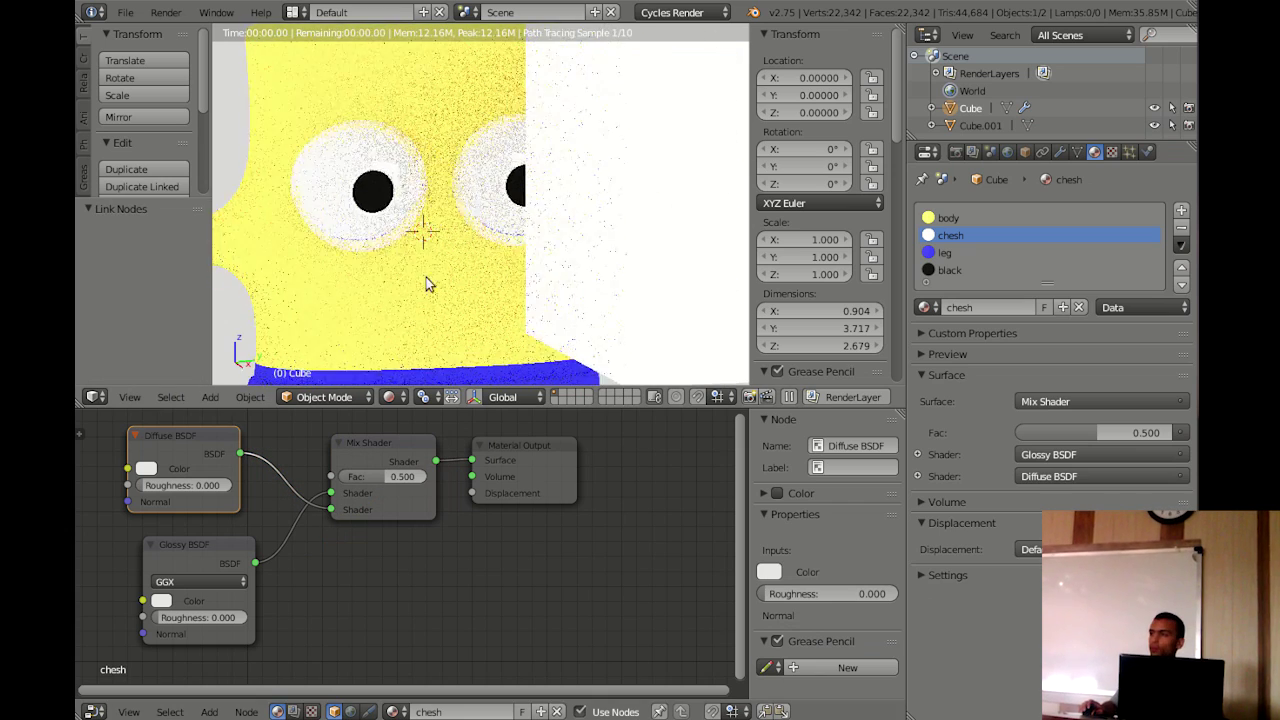
middle_click_drag(426, 277, 440, 284)
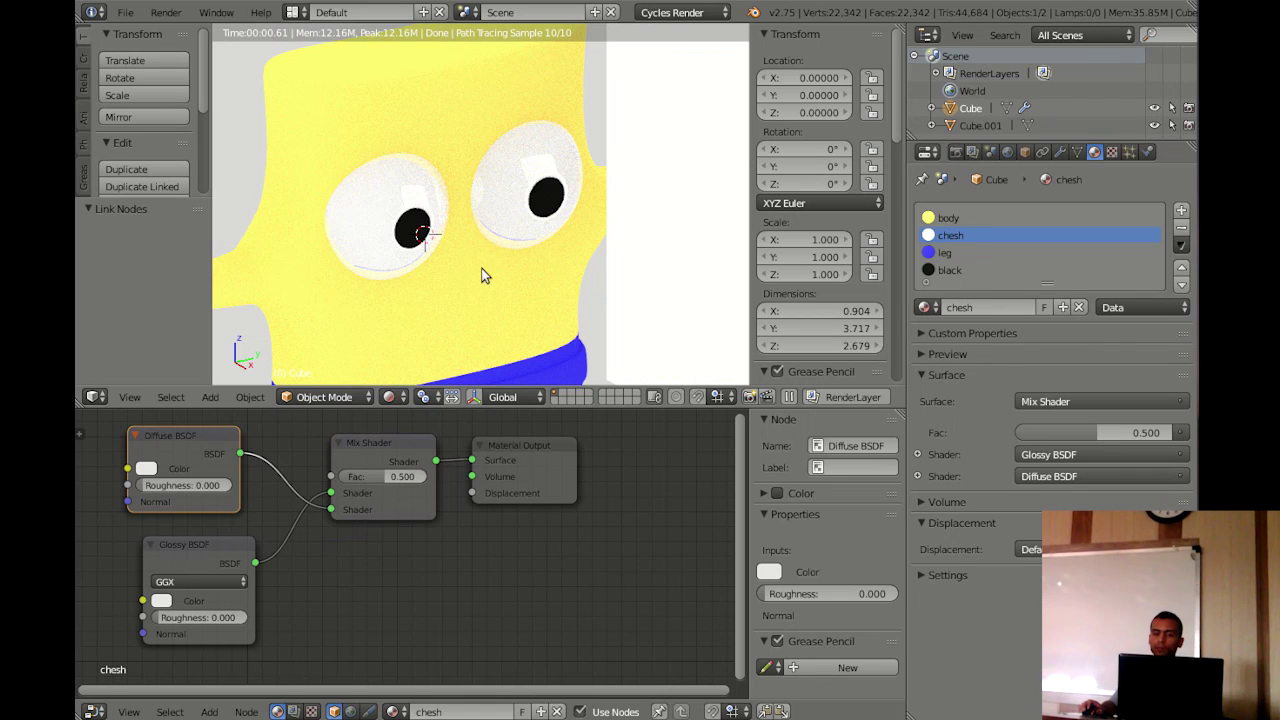
left_click(148, 468)
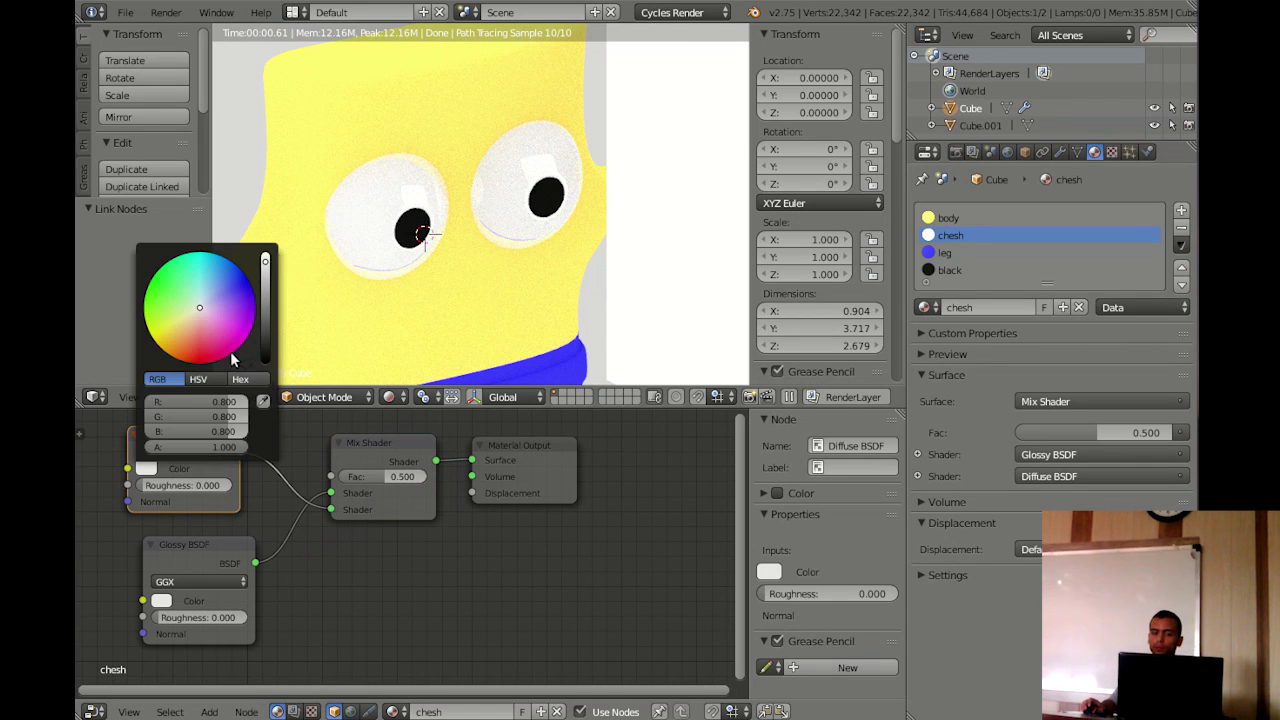
left_click(210, 335)
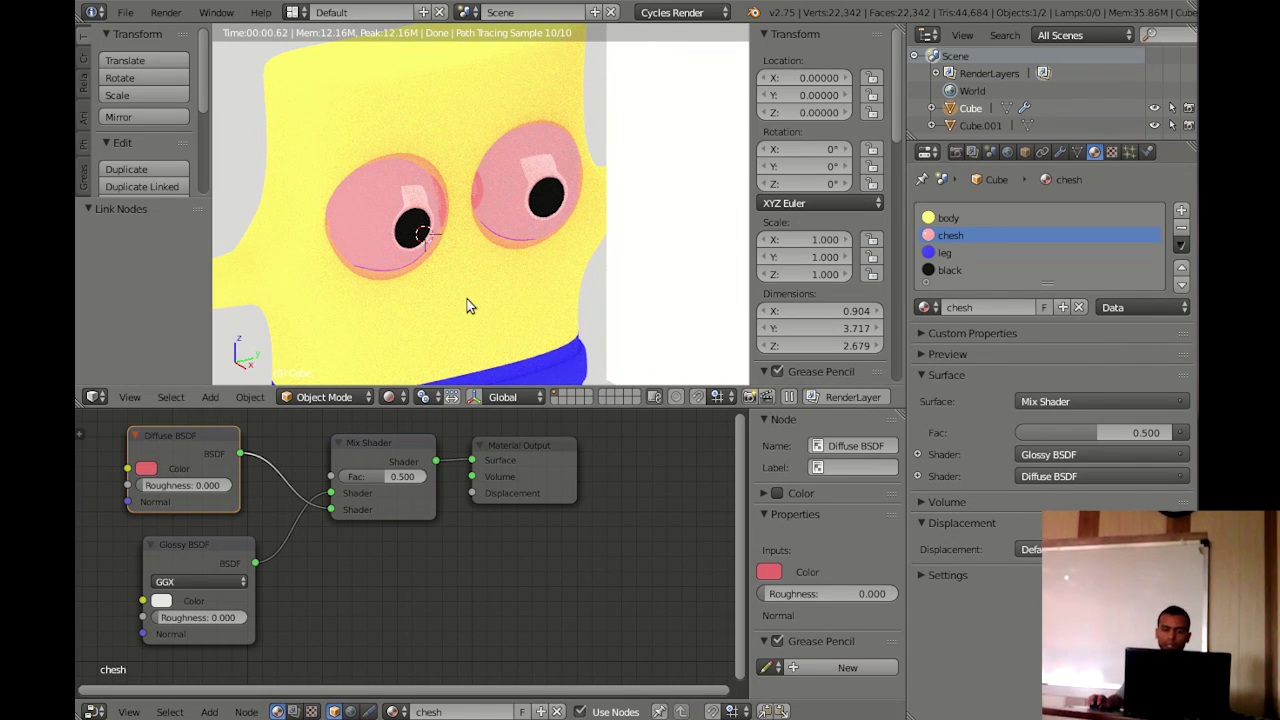
middle_click_drag(466, 295, 369, 171)
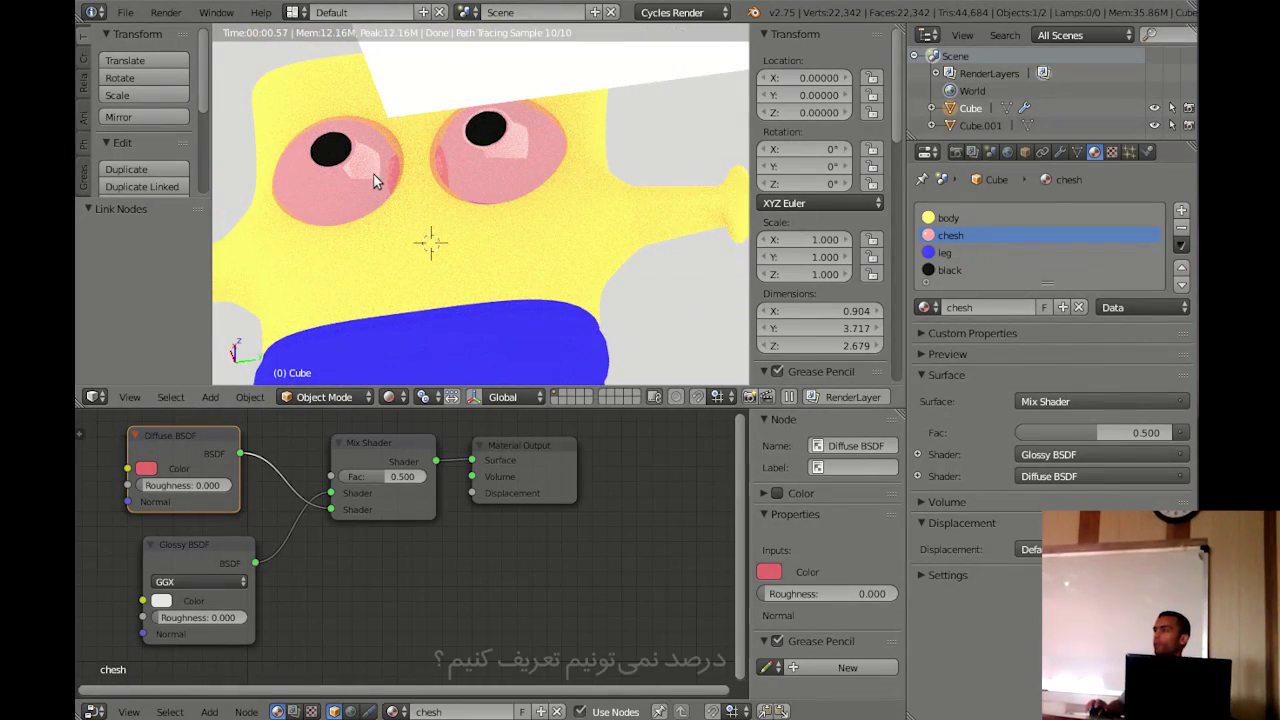
Set the Mix Shader factor to 0.445, trying 0.8 first
scroll(388, 486, "up", 1)
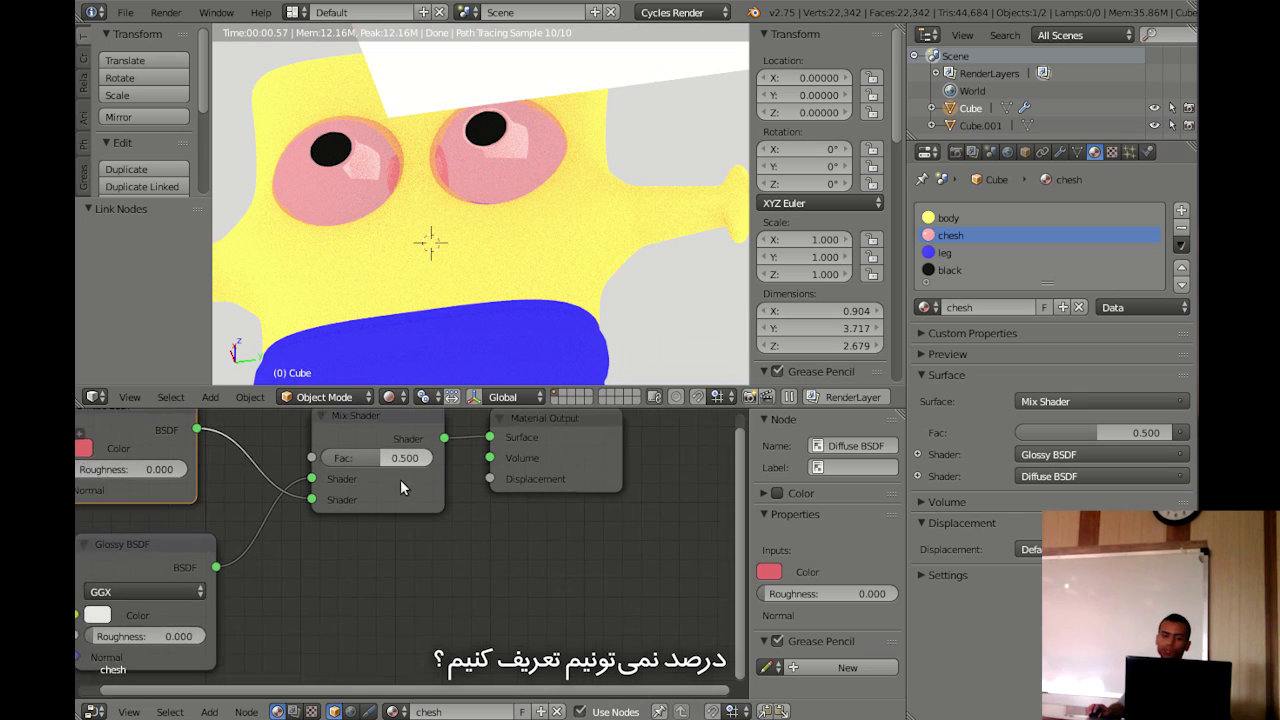
scroll(400, 479, "up", 1)
scroll(416, 533, "up", 1)
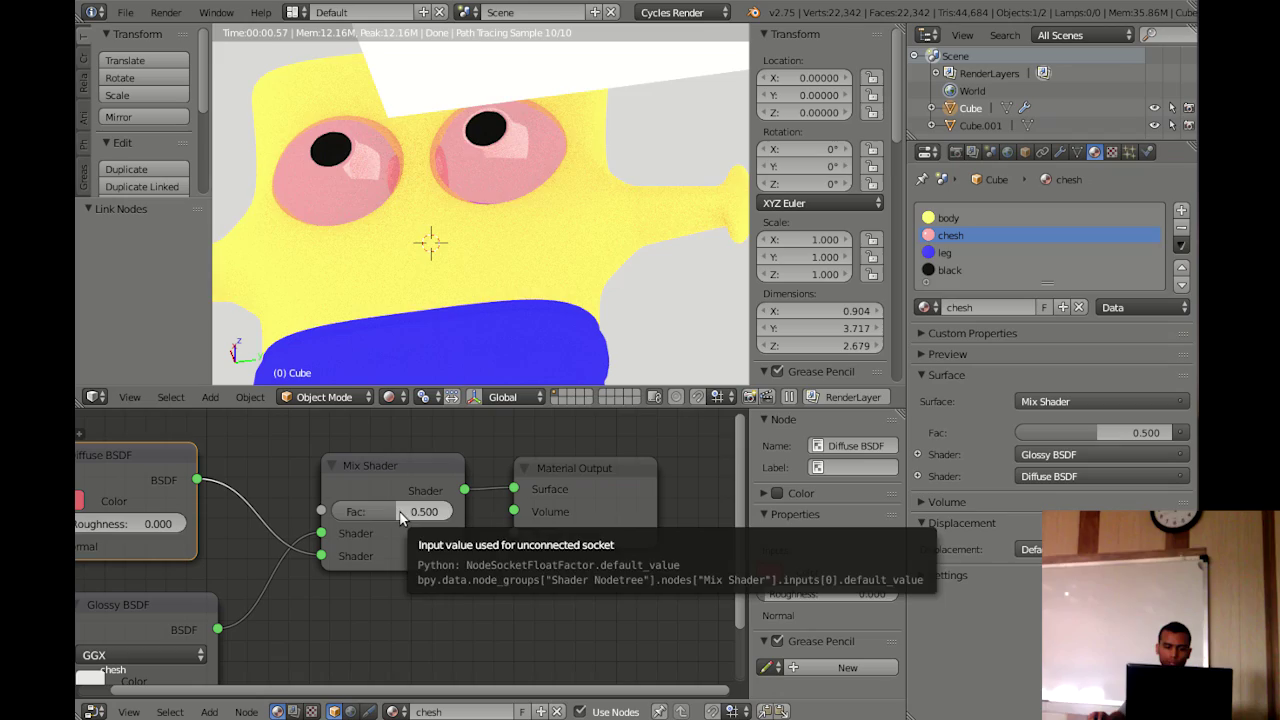
left_click_drag(400, 515, 410, 515)
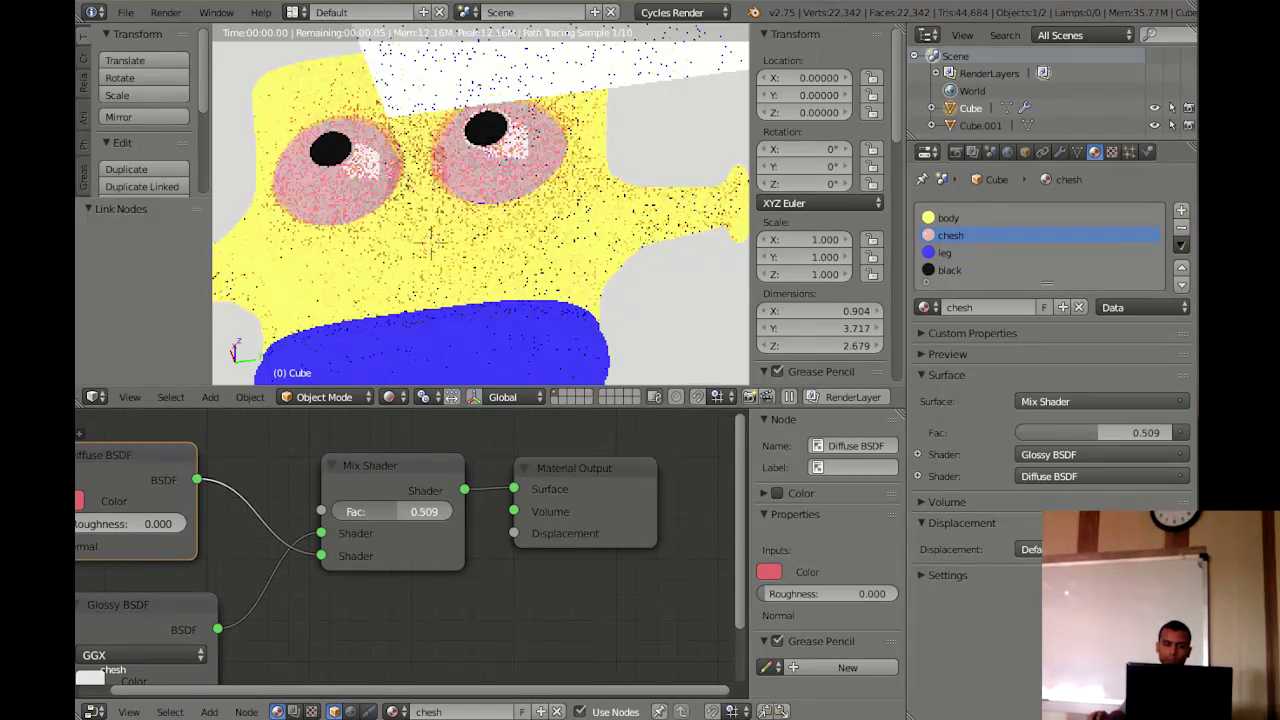
left_click(430, 510)
type("0.8")
key("Return")
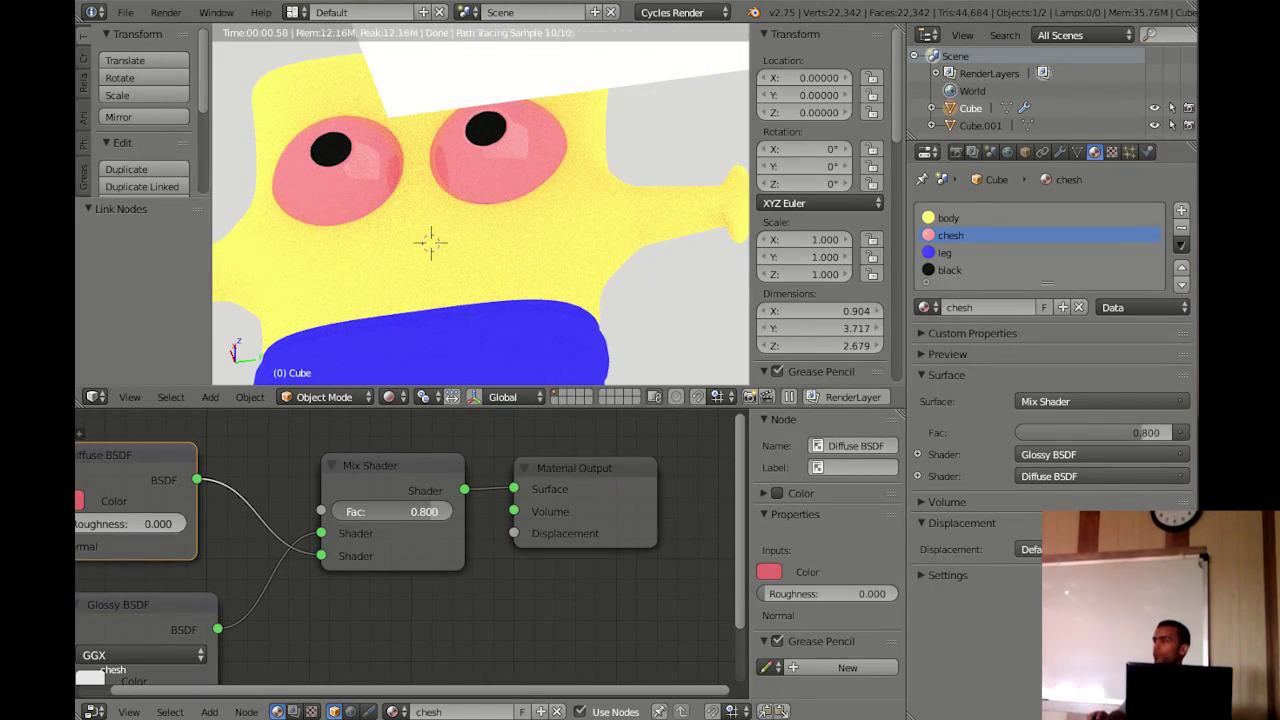
left_click_drag(442, 509, 389, 514)
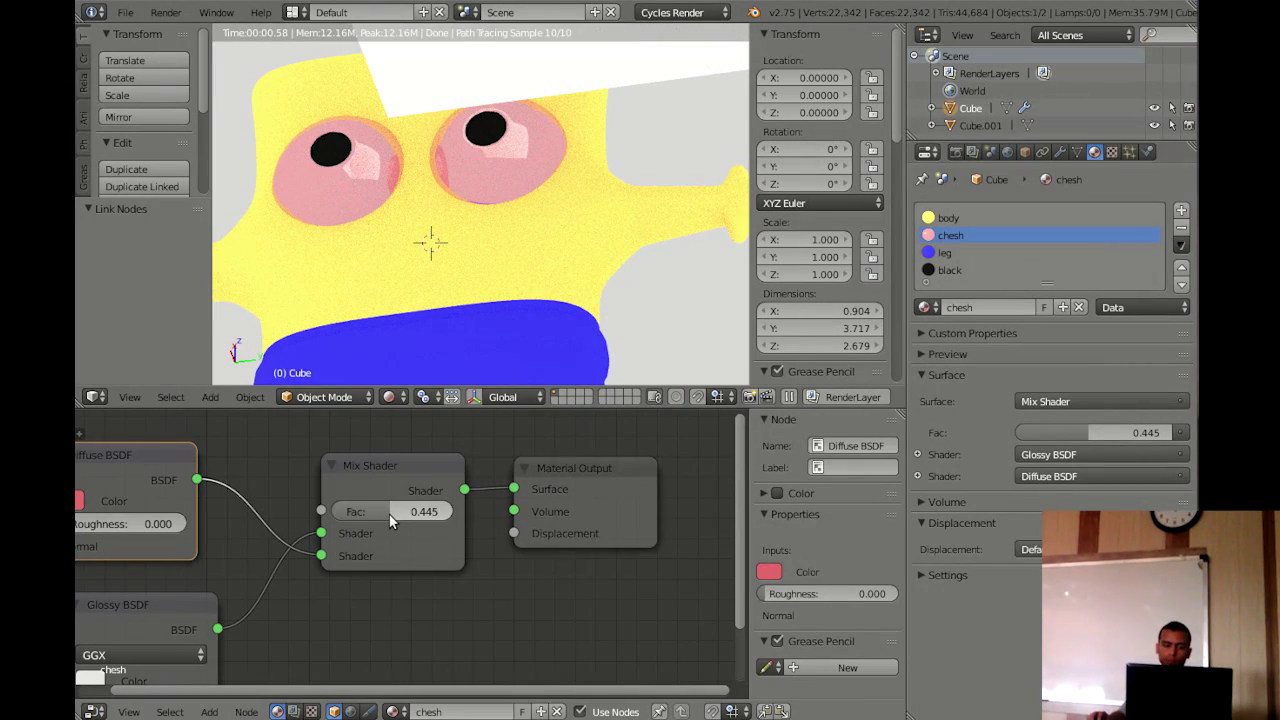
Change the Diffuse BSDF colour from pink to near-white
scroll(390, 516, "down", 2)
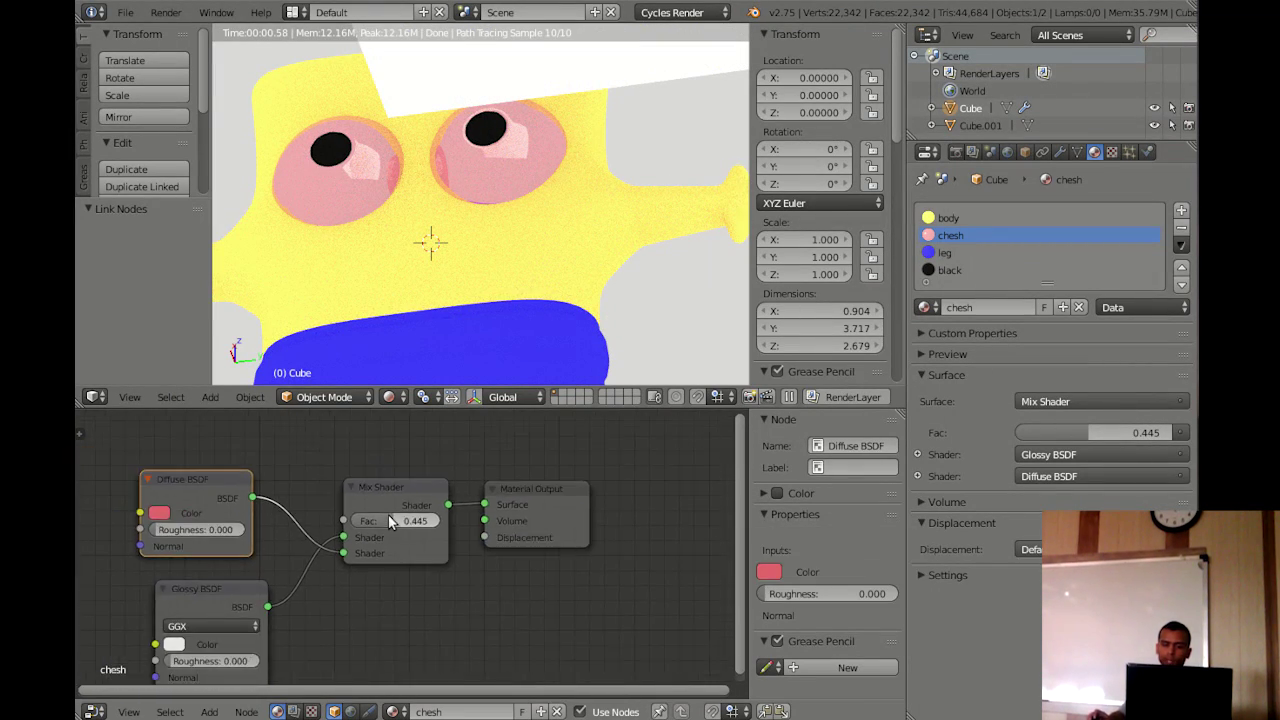
scroll(388, 514, "down", 1)
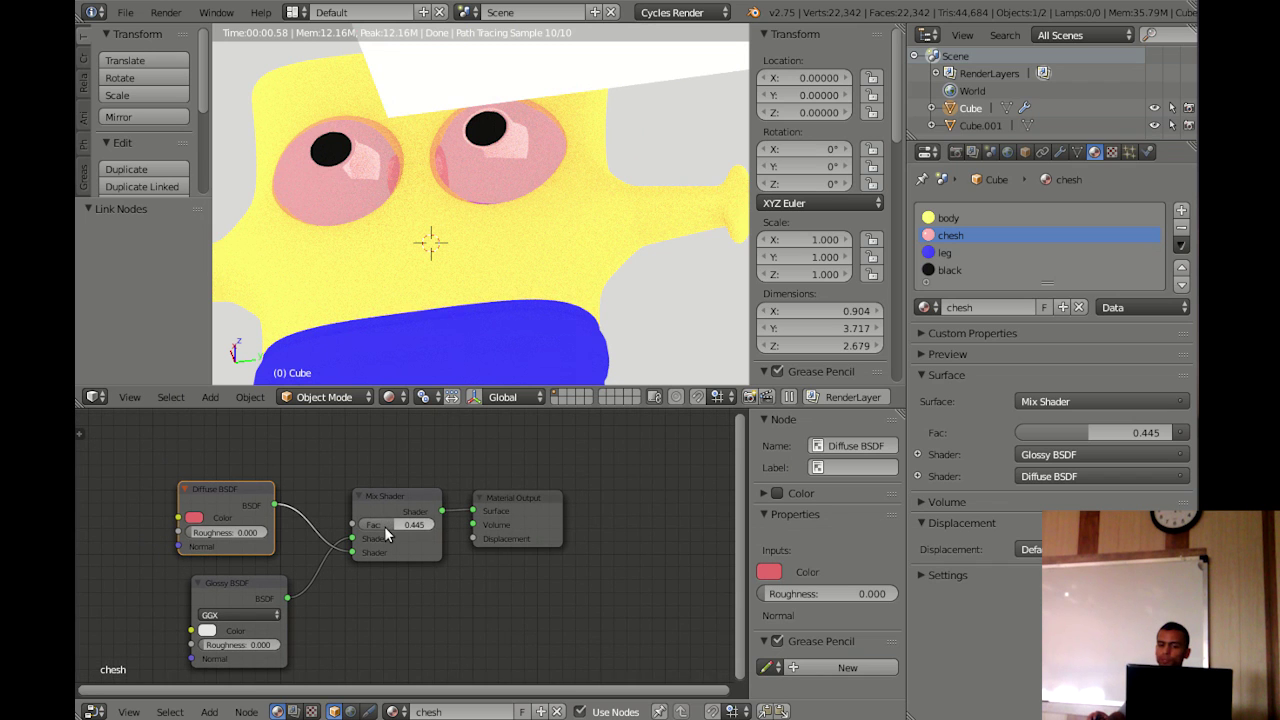
middle_click_drag(384, 527, 402, 511)
left_click(212, 502)
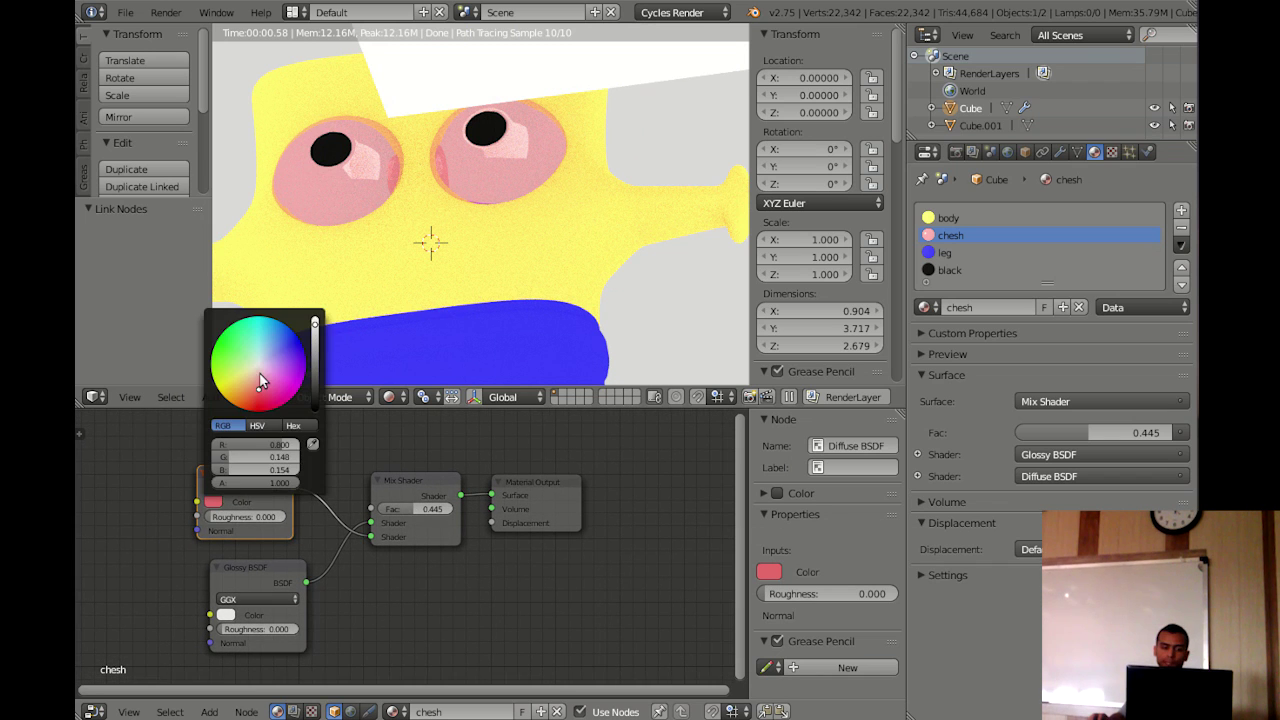
left_click(259, 368)
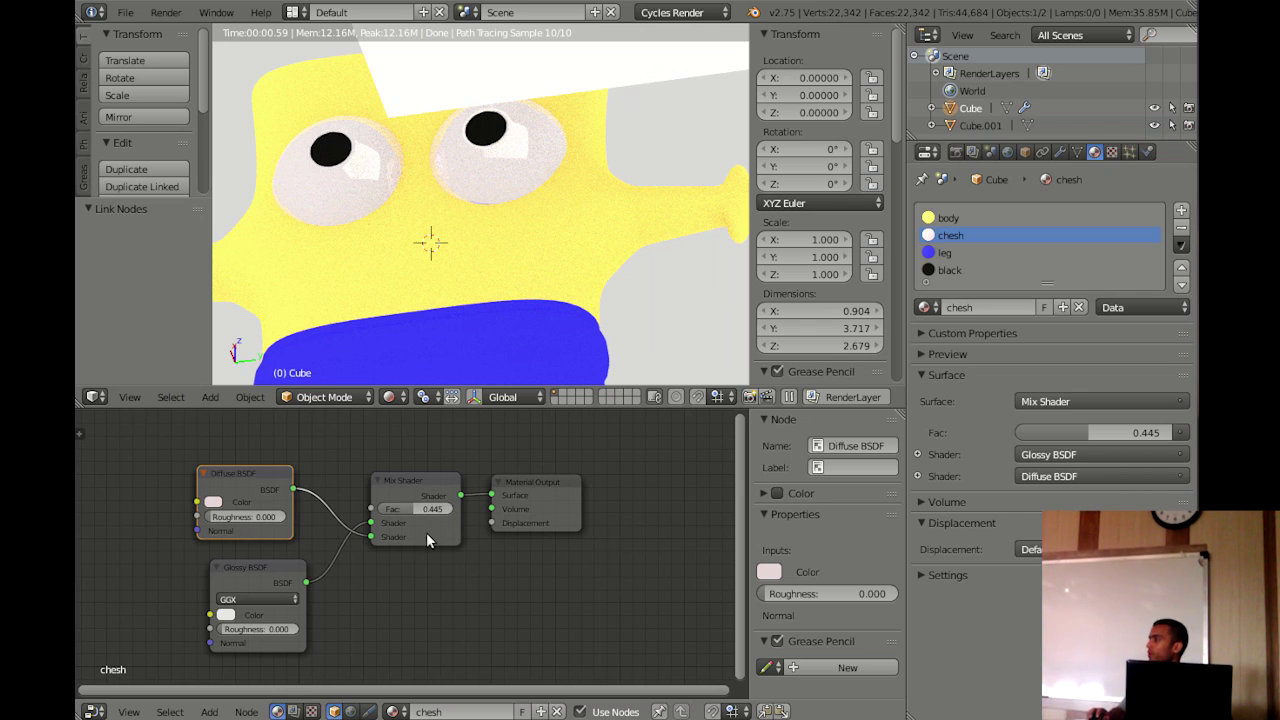
Switch the viewport to solid shading and view the whole character
key("shift+z")
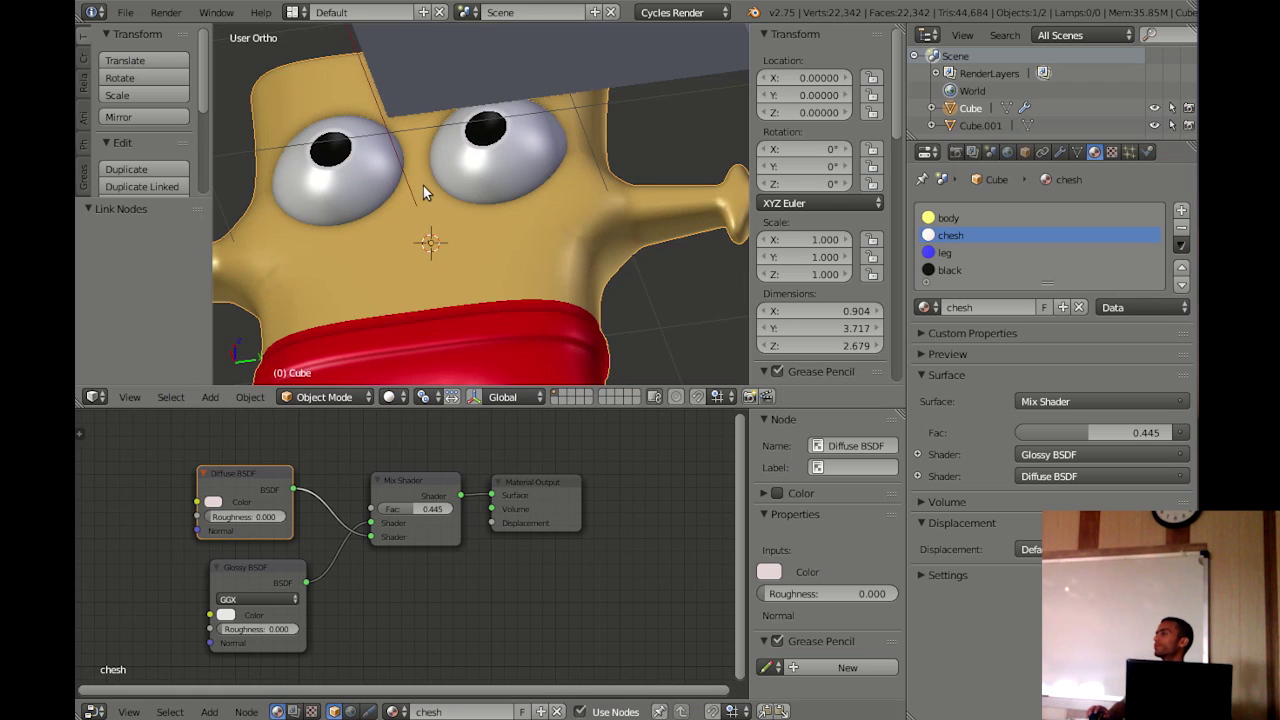
scroll(515, 259, "down", 3)
scroll(515, 256, "down", 3)
middle_click_drag(515, 256, 425, 248)
scroll(439, 243, "down", 2)
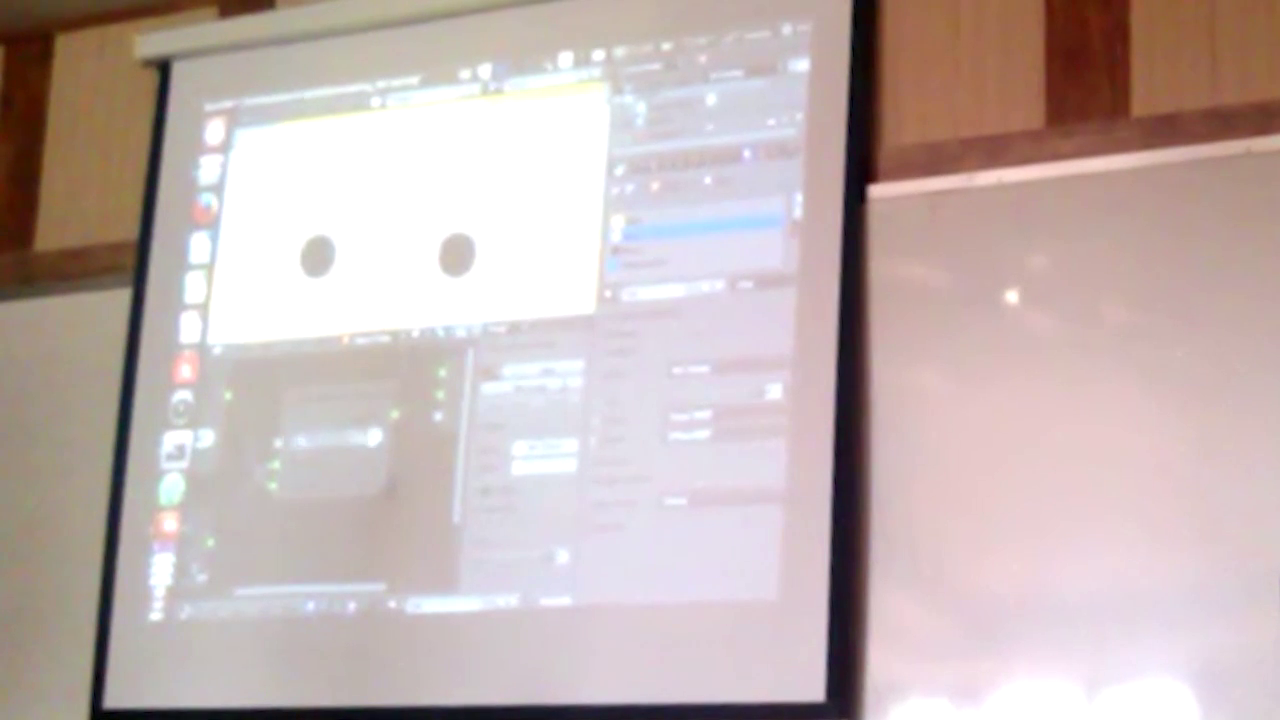
Set the iris colour to white and shrink the black pupils to tiny dots
left_click(372, 437)
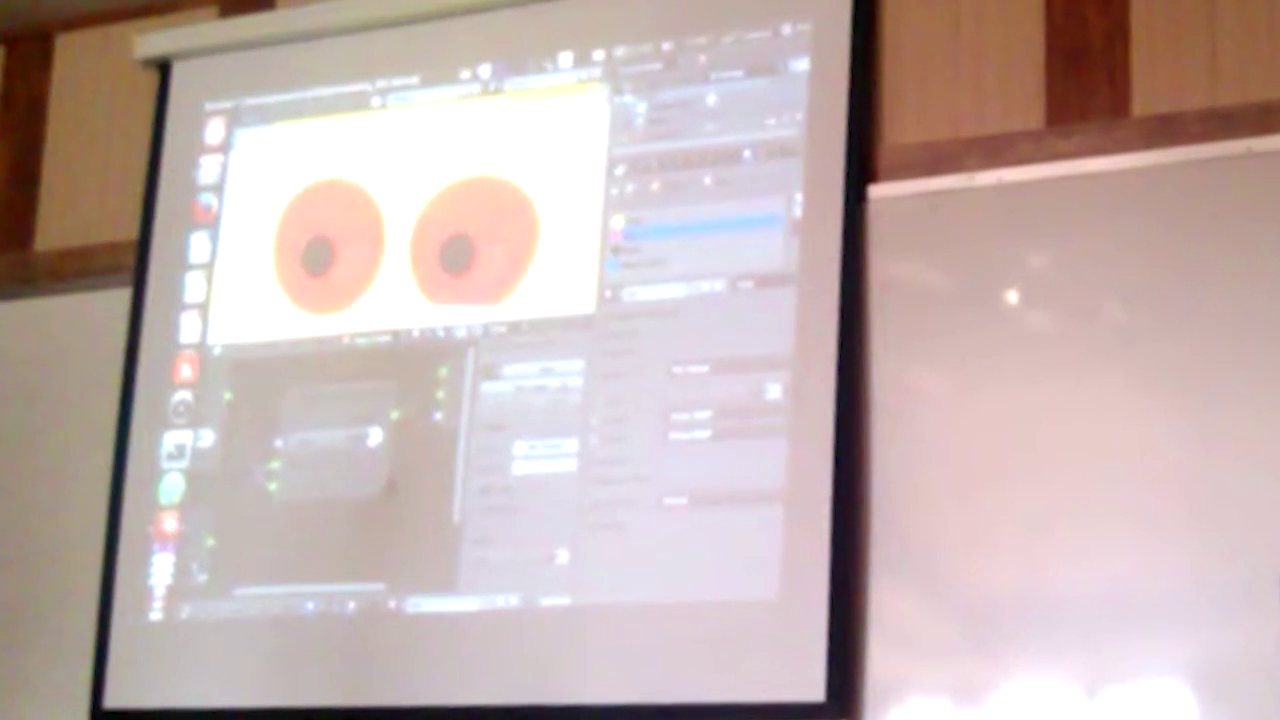
left_click(540, 557)
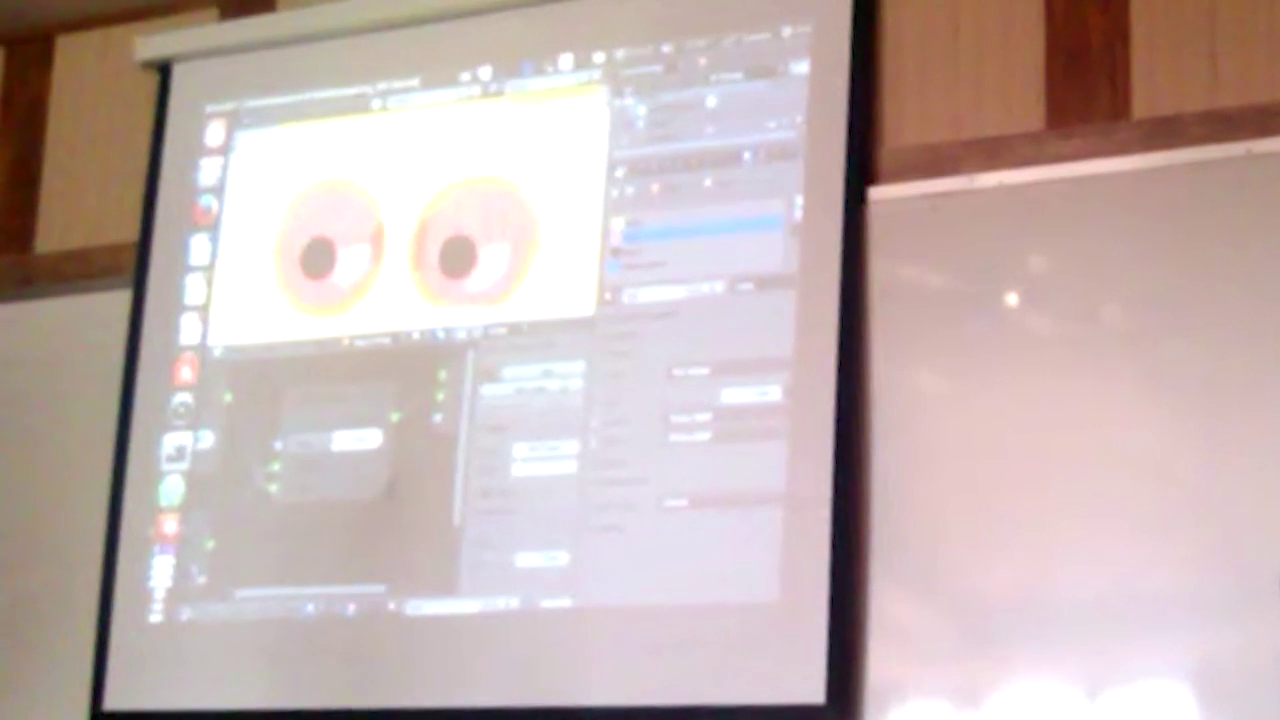
scroll(330, 450, "down", 2)
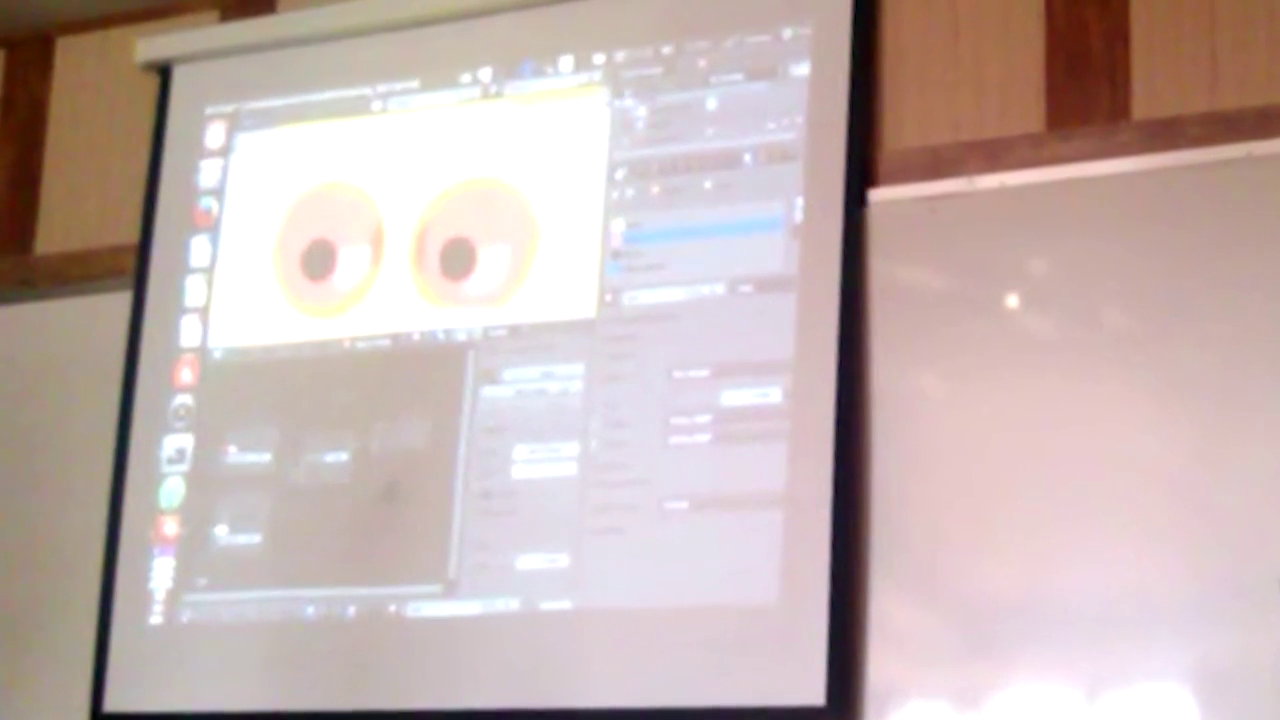
left_click(255, 420)
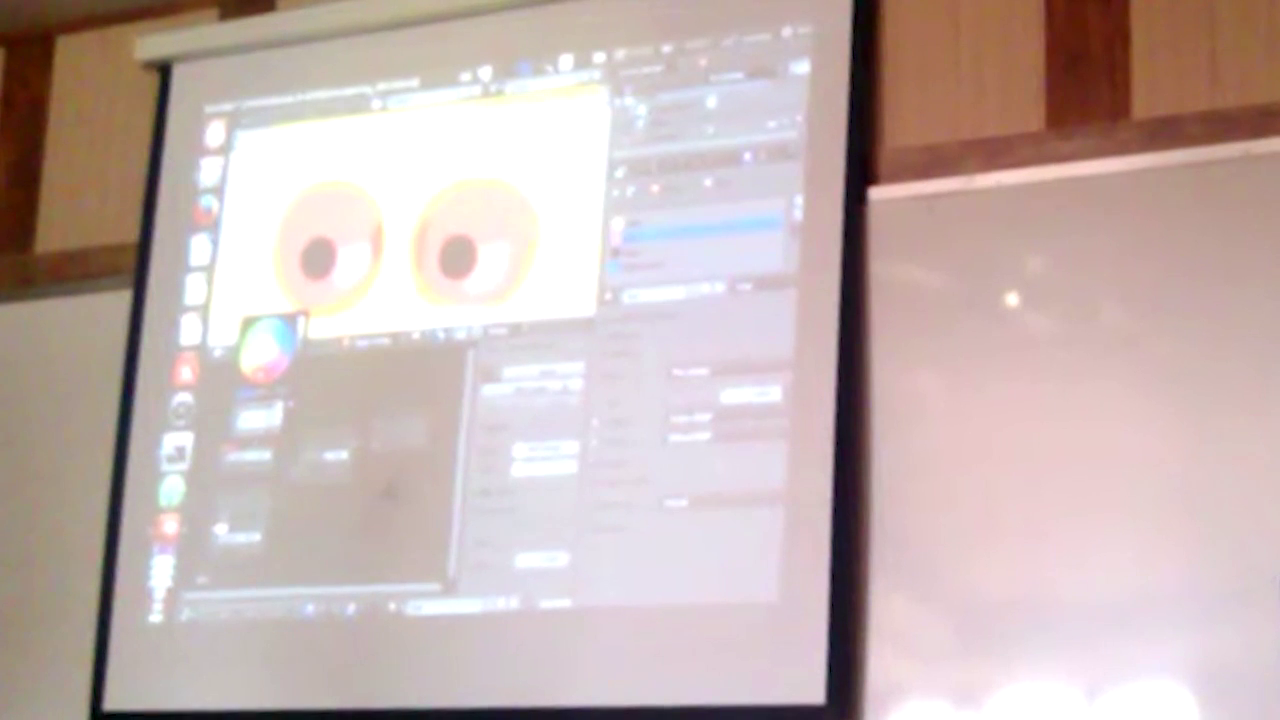
left_click(268, 345)
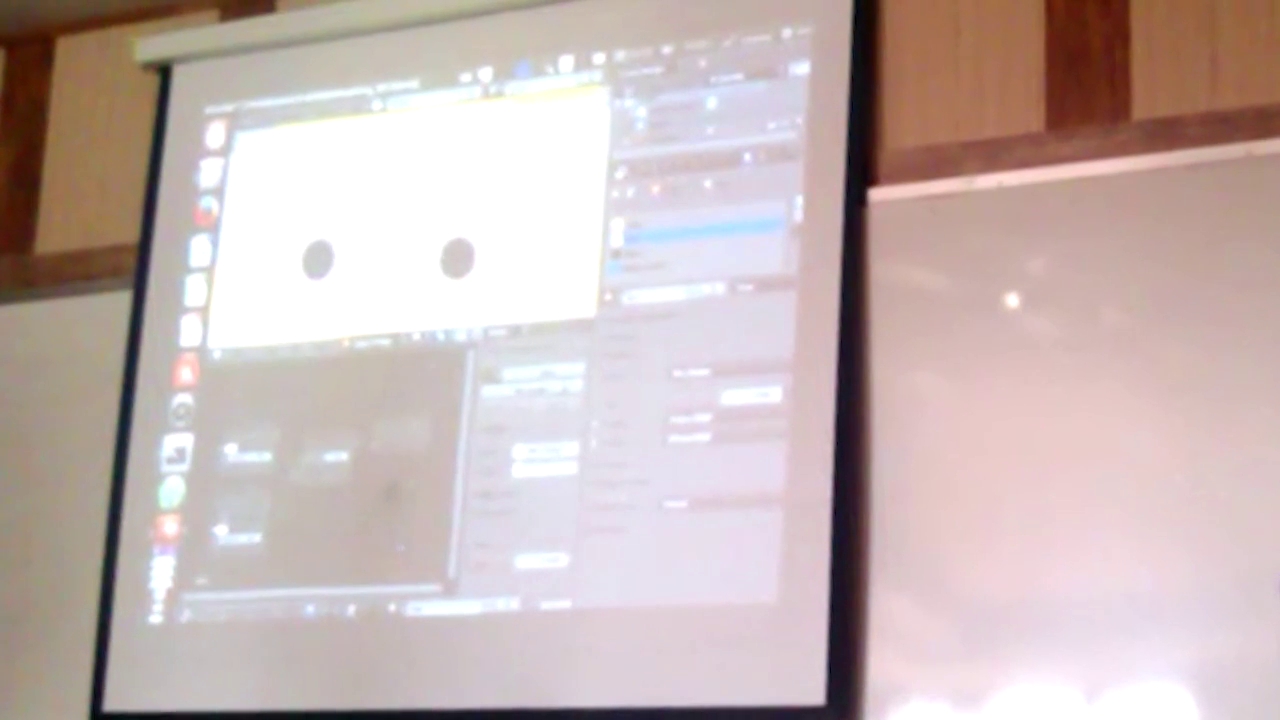
left_click_drag(400, 322, 450, 322)
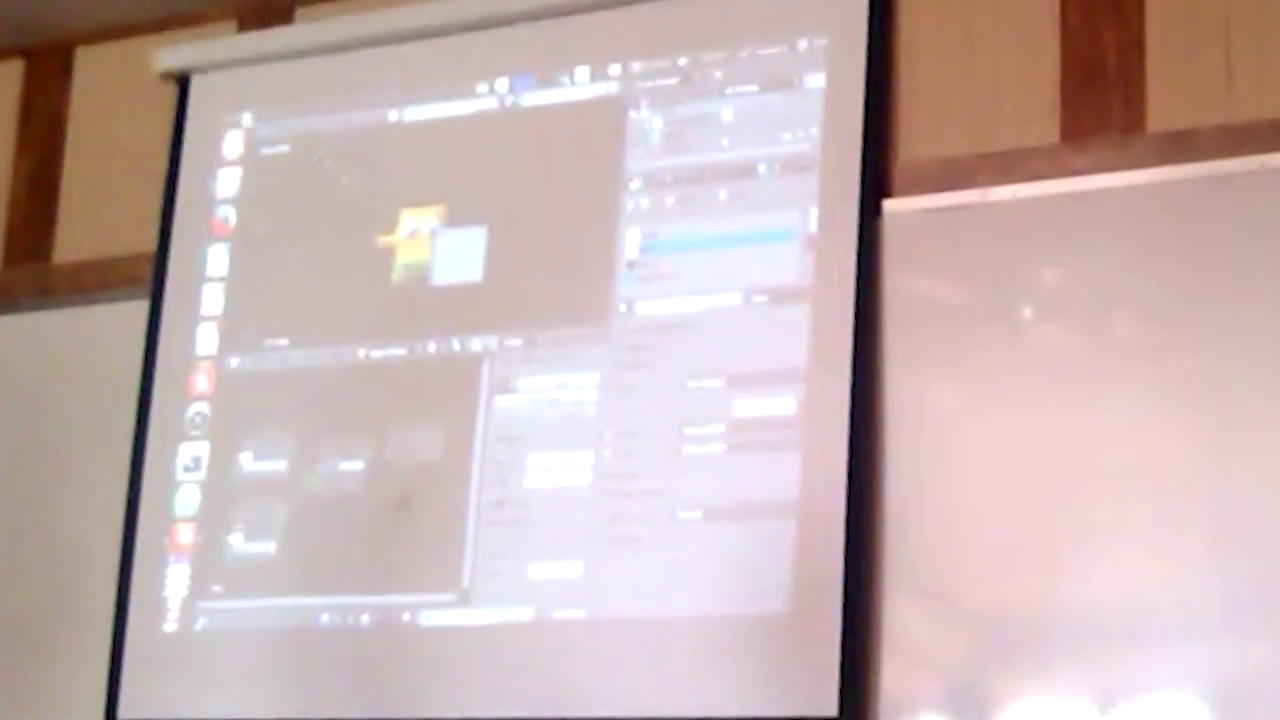
Switch to the 3D modelling screen, hide the N and T sidebars, and zoom around the model
key("alt+Tab")
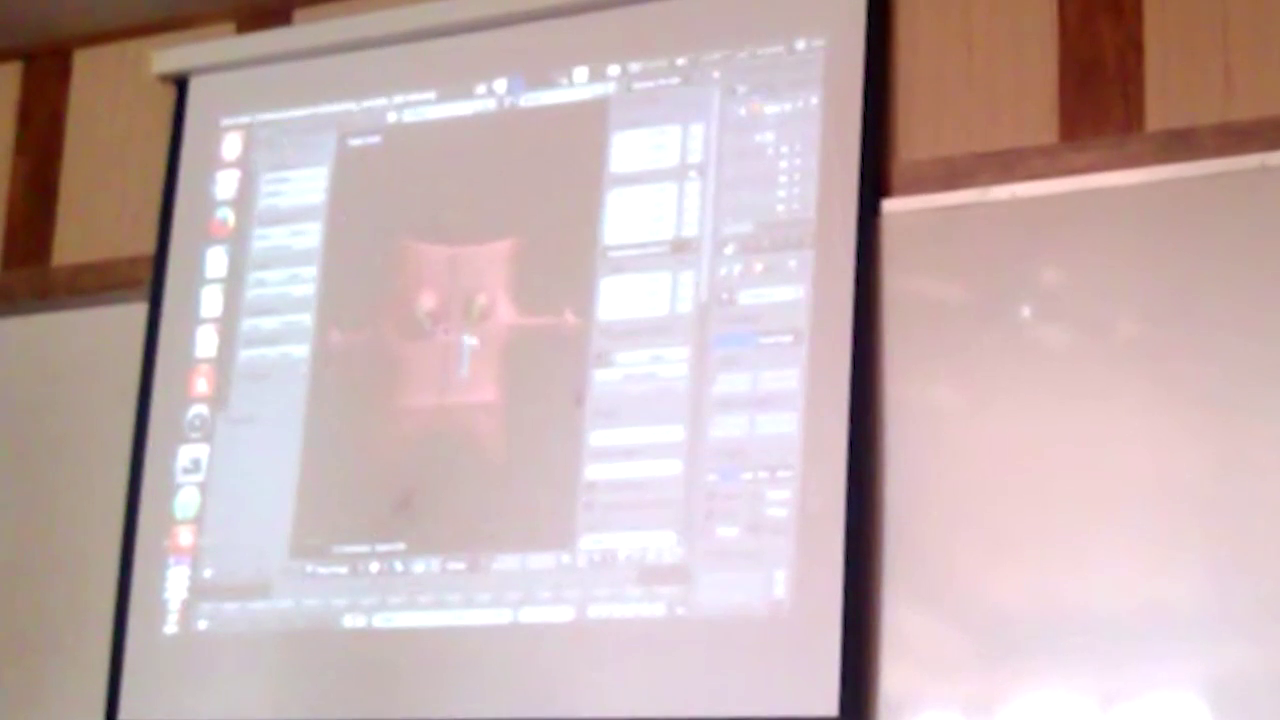
key("n")
key("t")
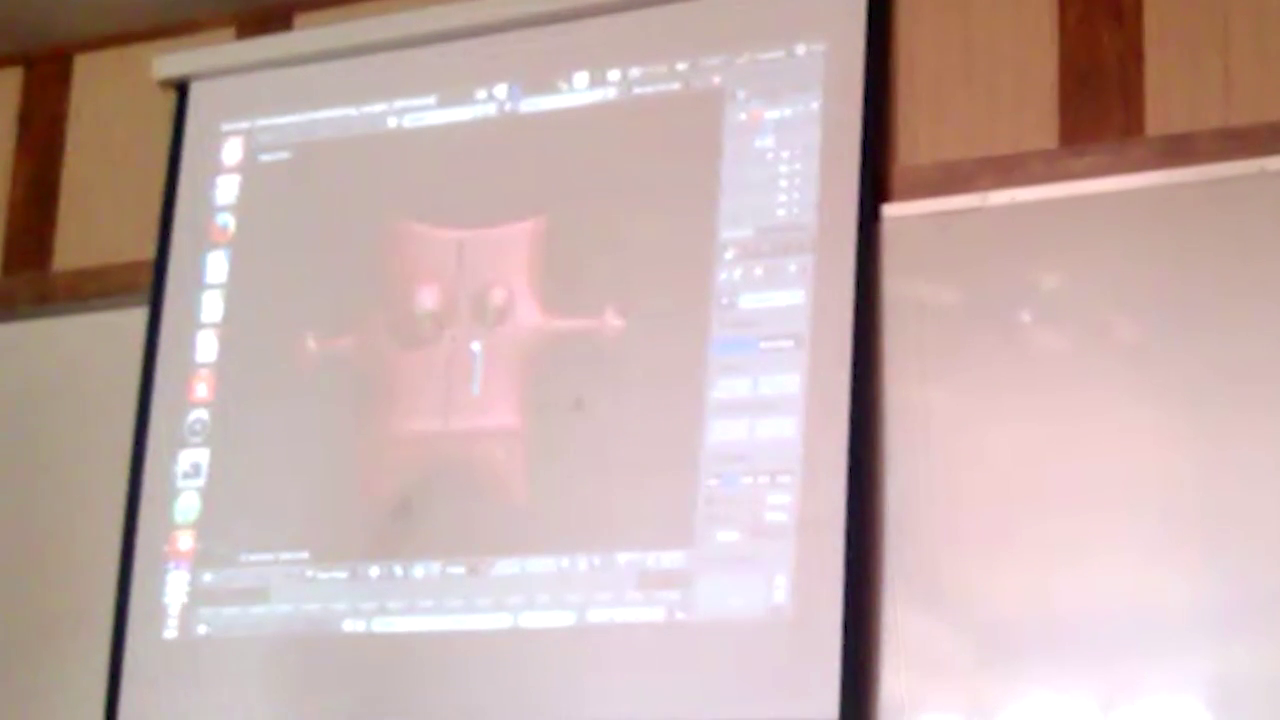
scroll(472, 360, "down", 4)
scroll(480, 350, "down", 3)
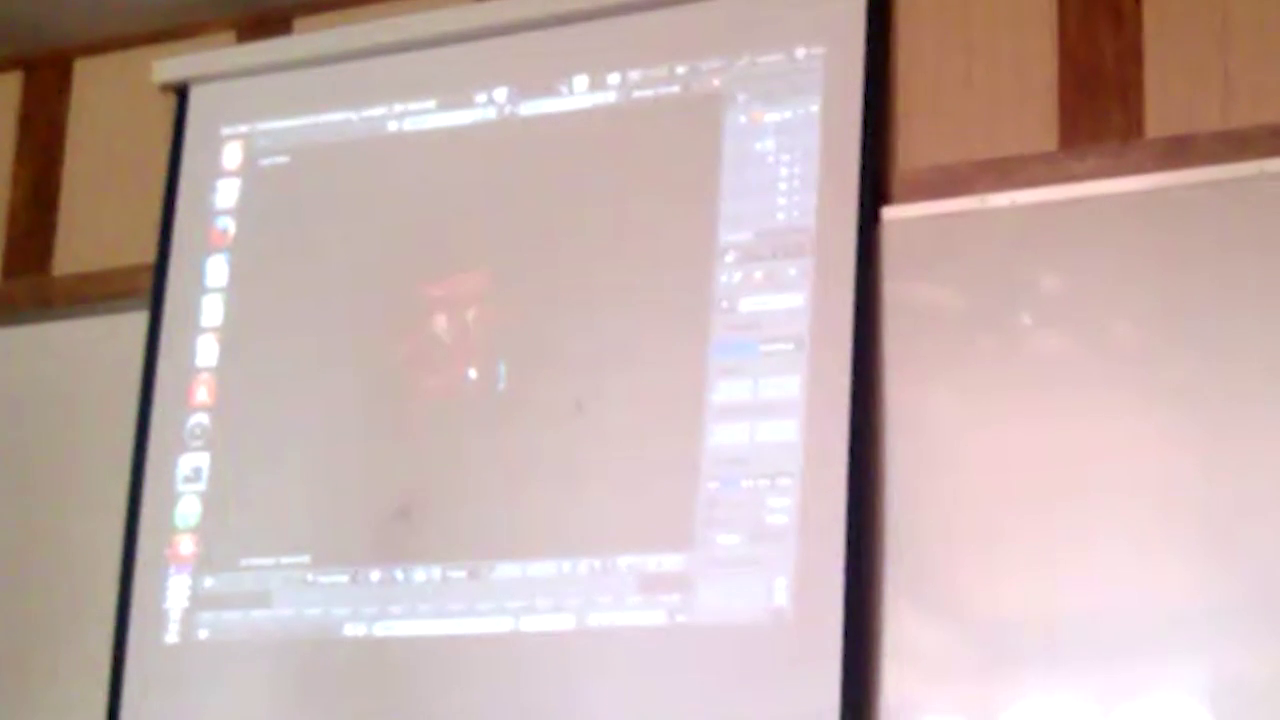
scroll(472, 372, "up", 2)
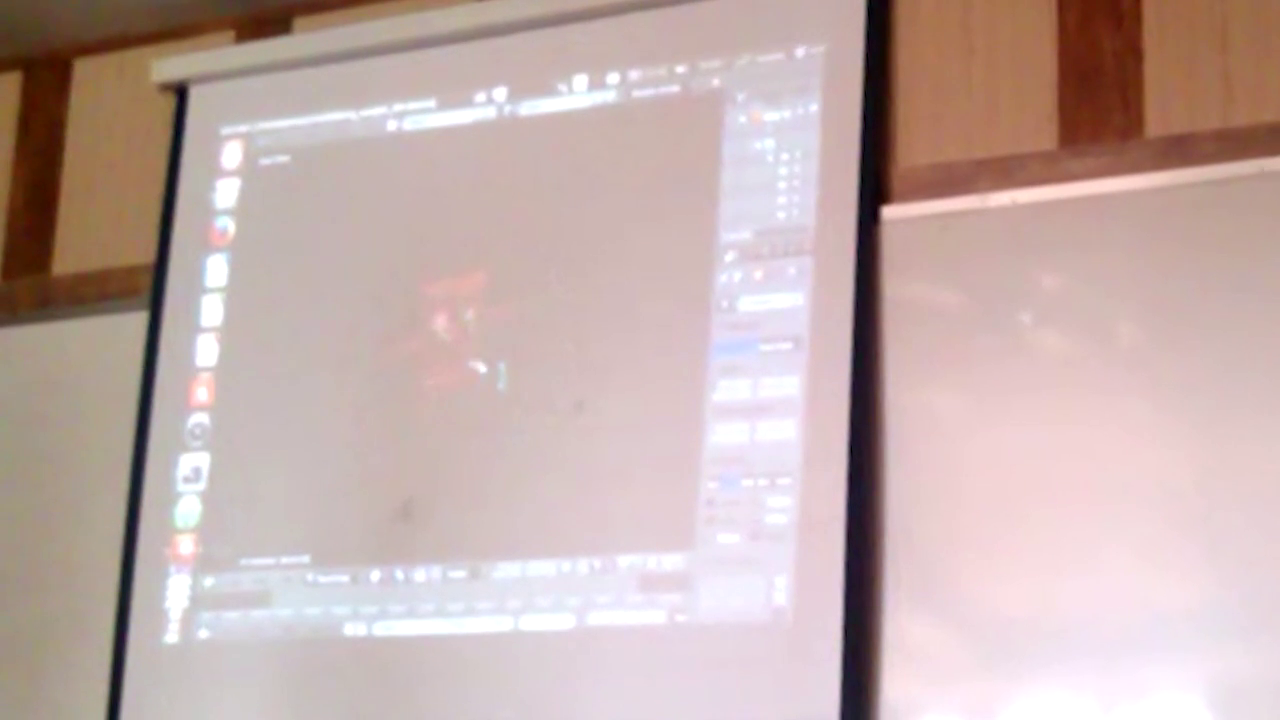
scroll(500, 378, "down", 2)
scroll(520, 350, "down", 2)
scroll(543, 326, "down", 2)
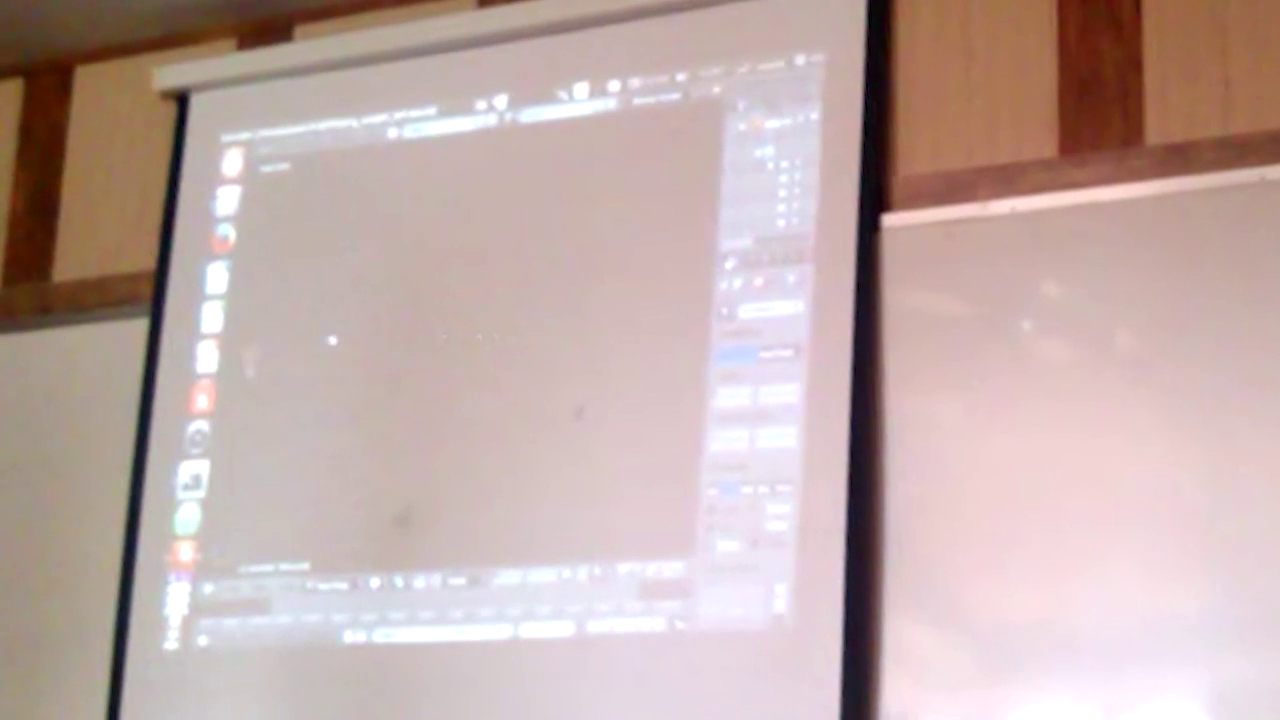
scroll(474, 338, "up", 4)
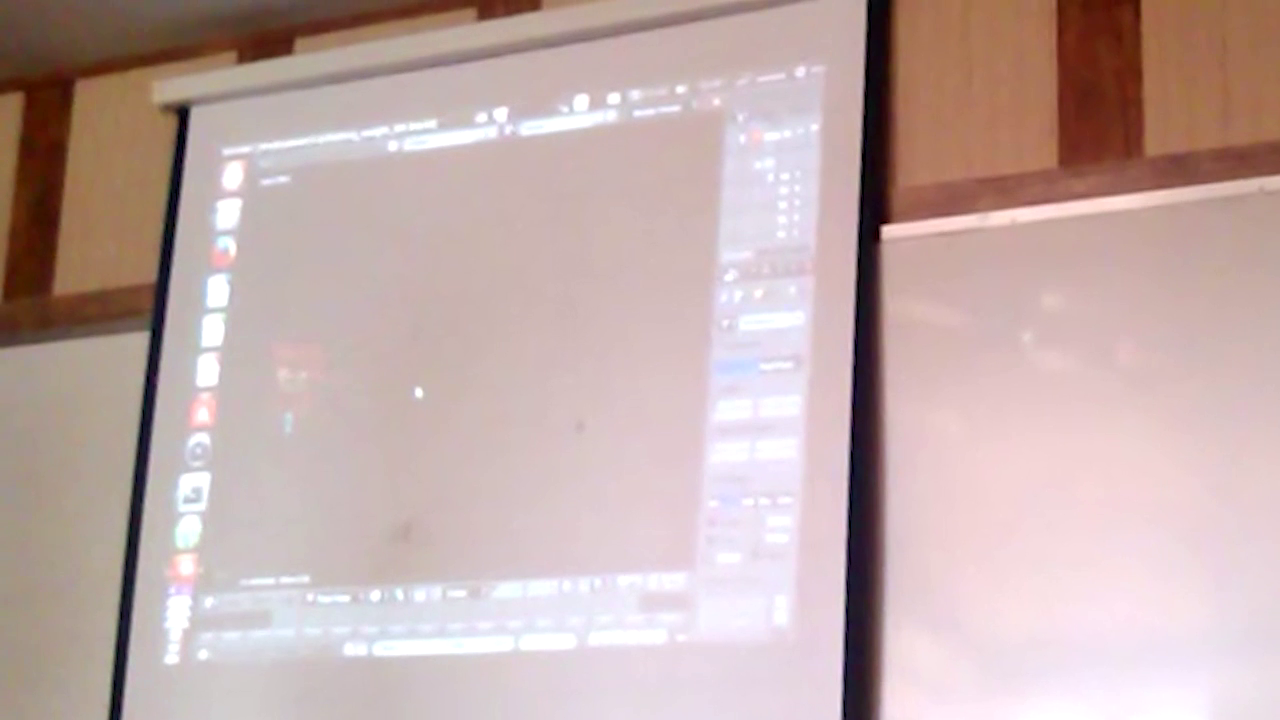
scroll(440, 372, "up", 3)
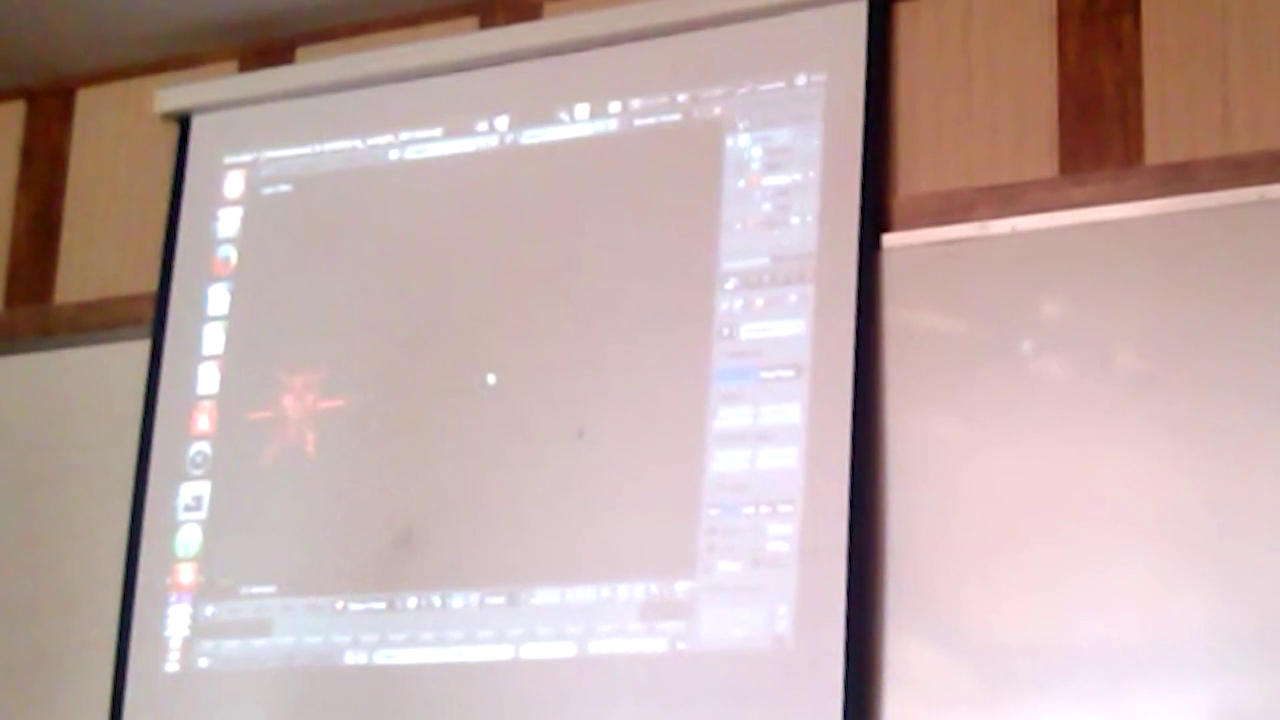
Add a circle mesh, scale it, delete it, and add a plane mesh instead
key("shift+a")
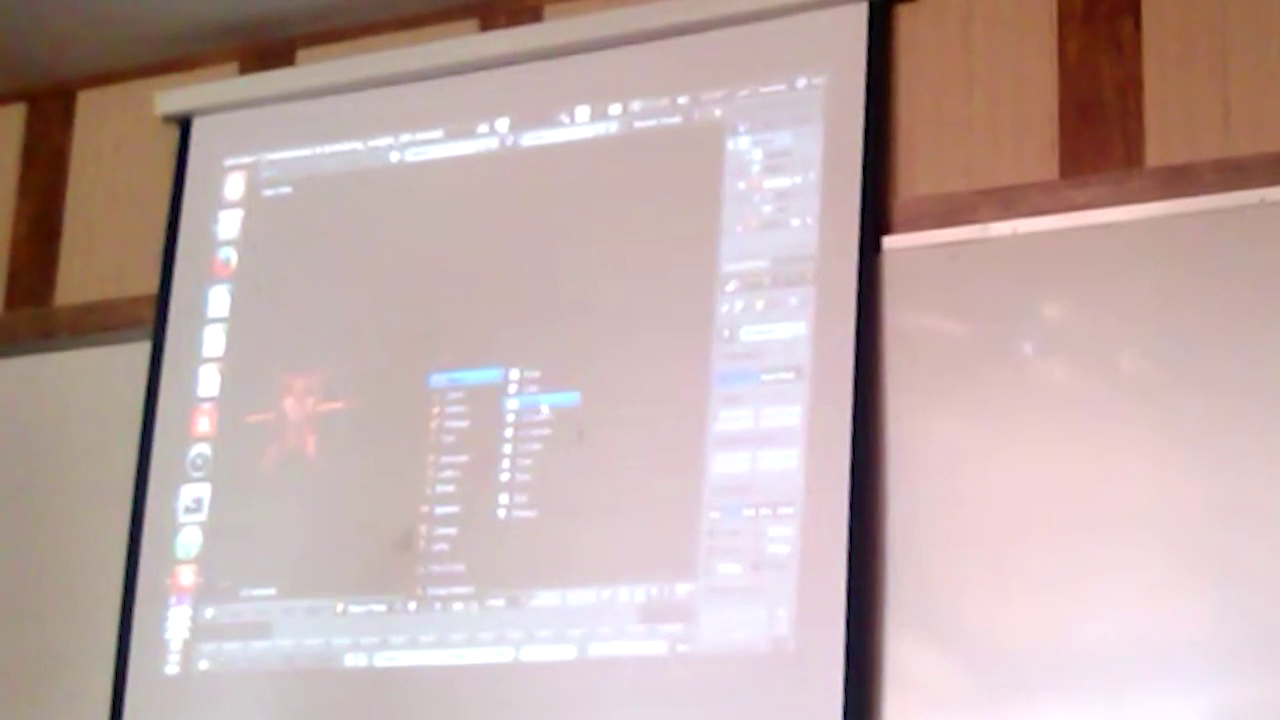
left_click(543, 403)
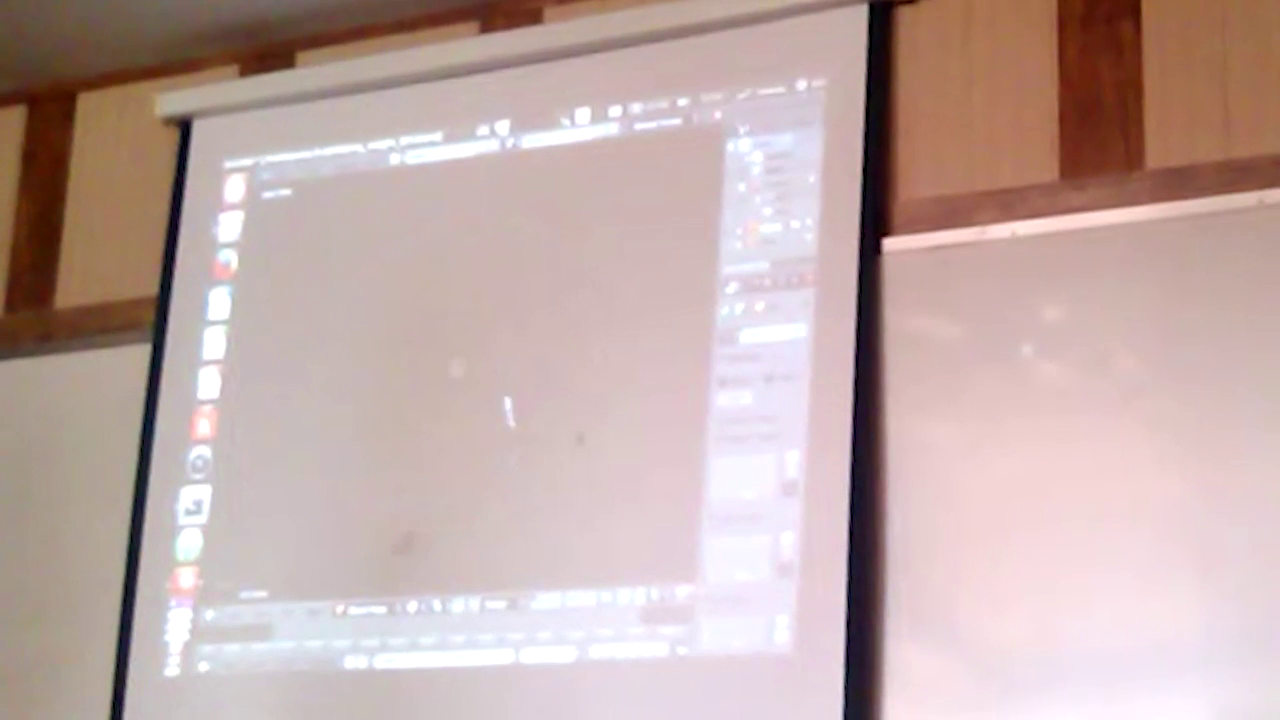
key("s")
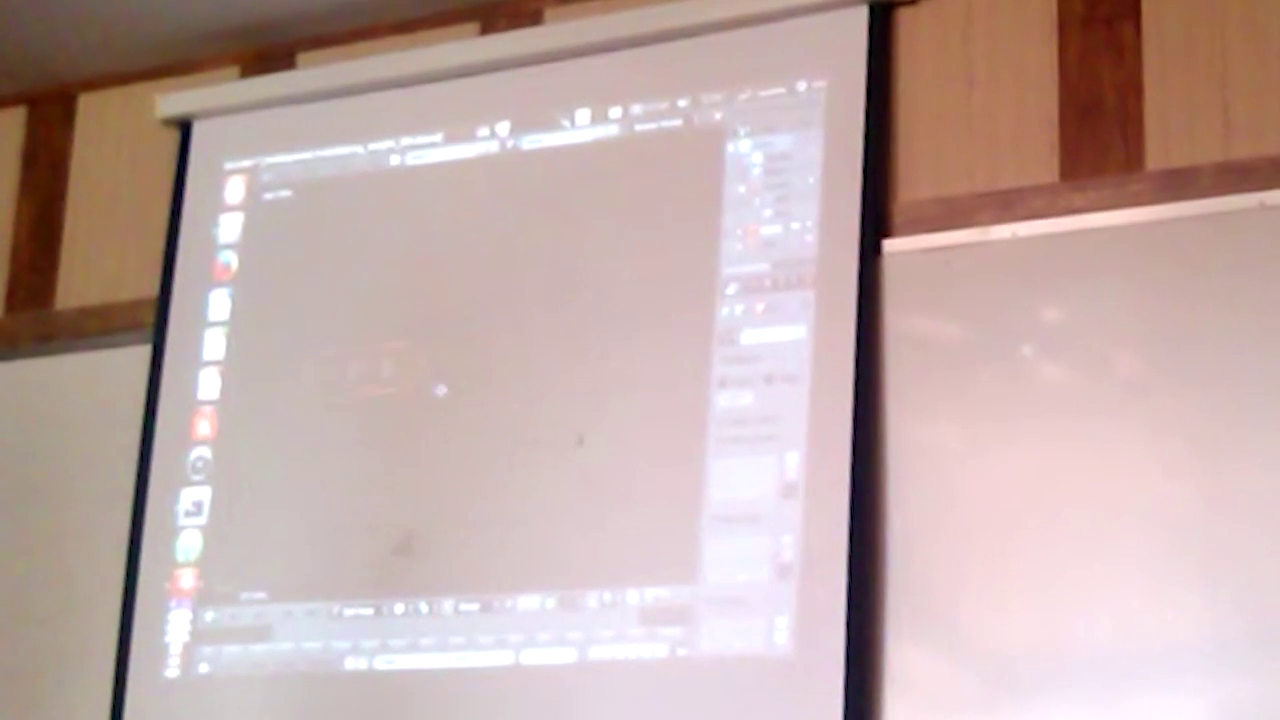
left_click(462, 452)
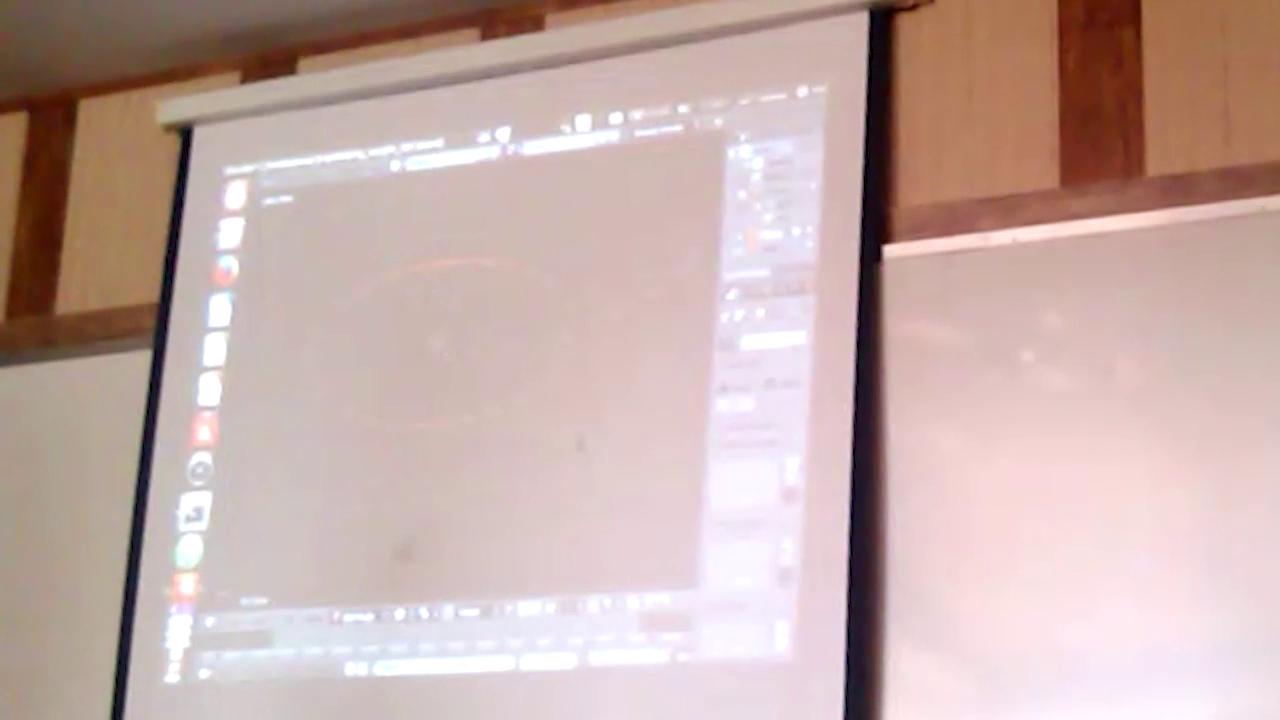
key("Delete")
key("shift+a")
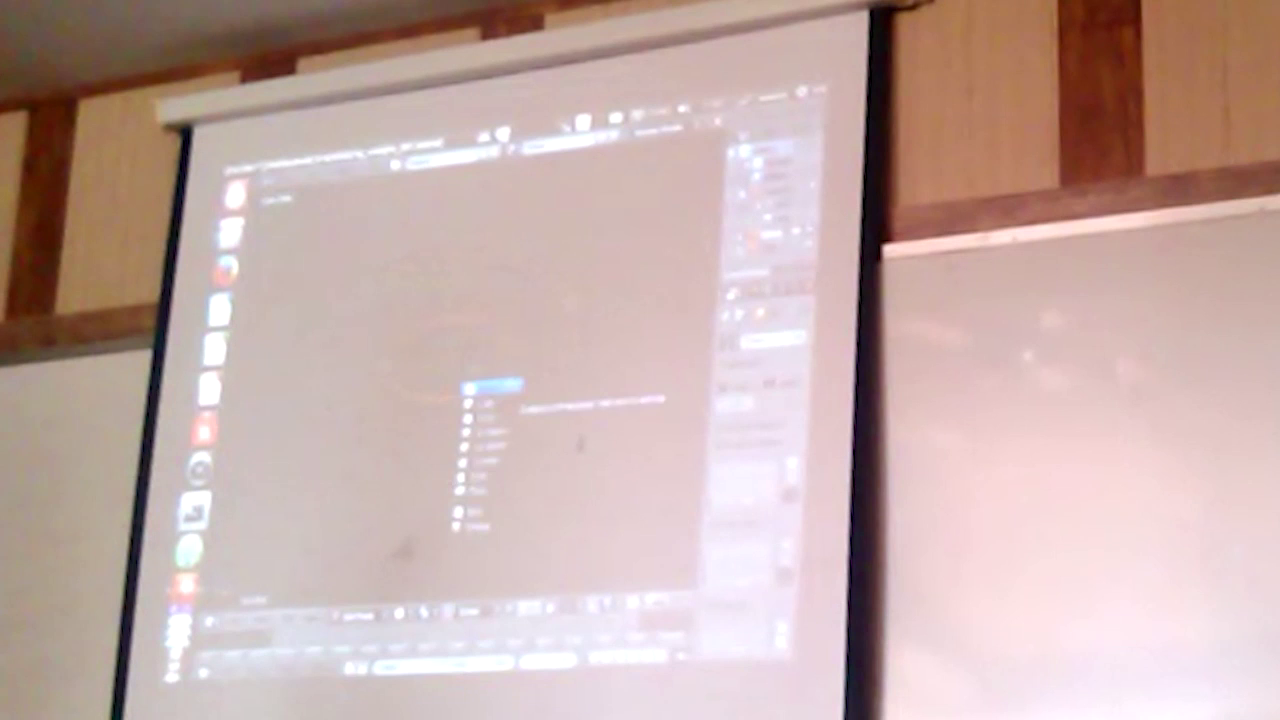
left_click(545, 403)
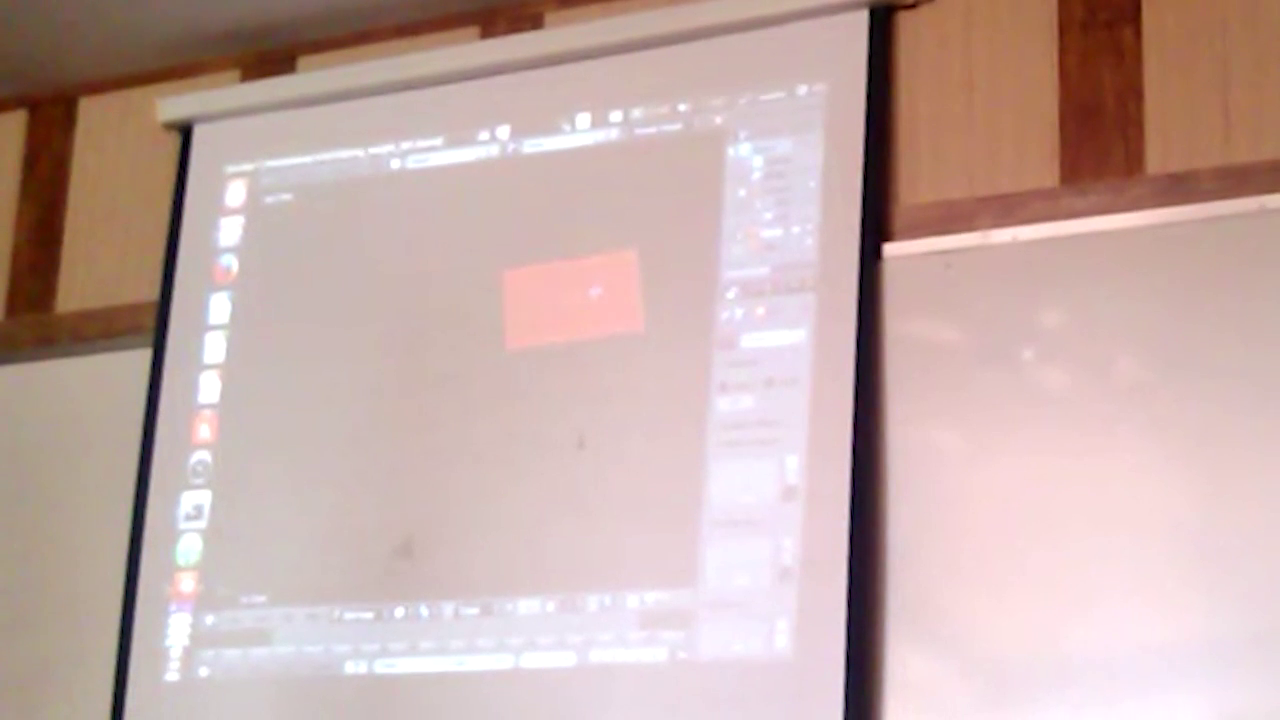
Rotate the plane to lie horizontal in the side view
key("KP_1")
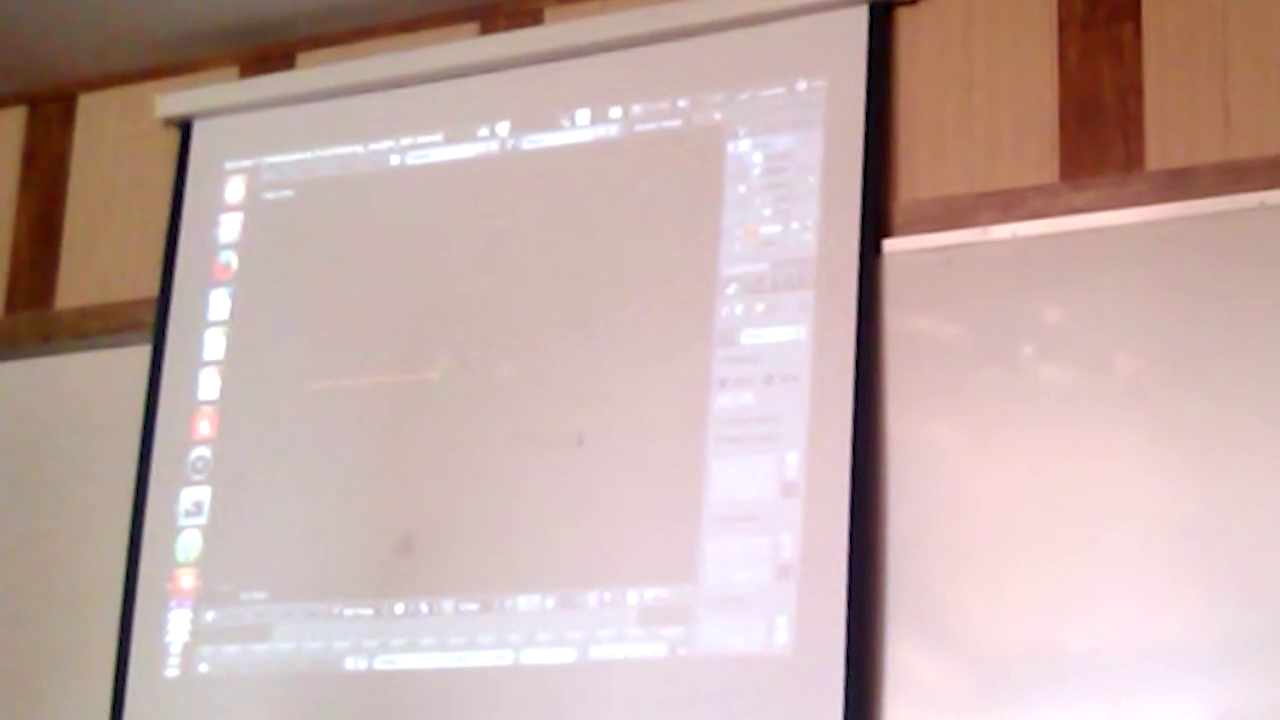
middle_click_drag(428, 380, 423, 318)
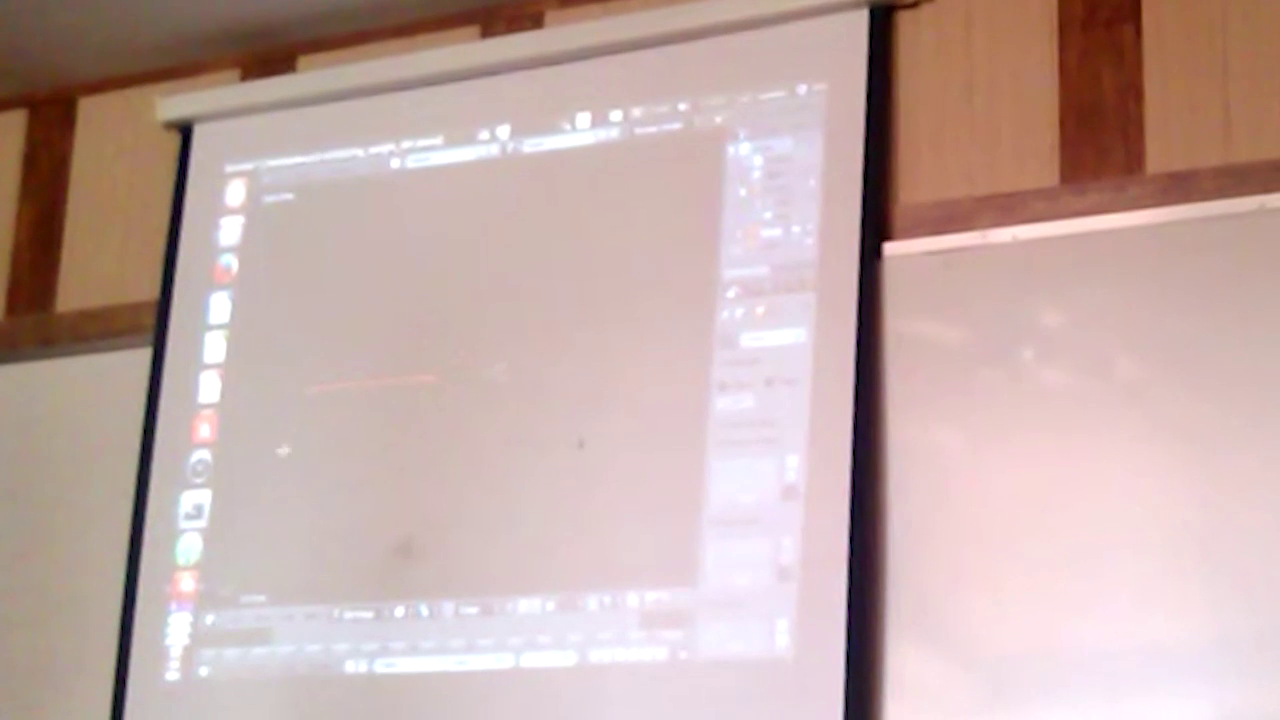
key("t")
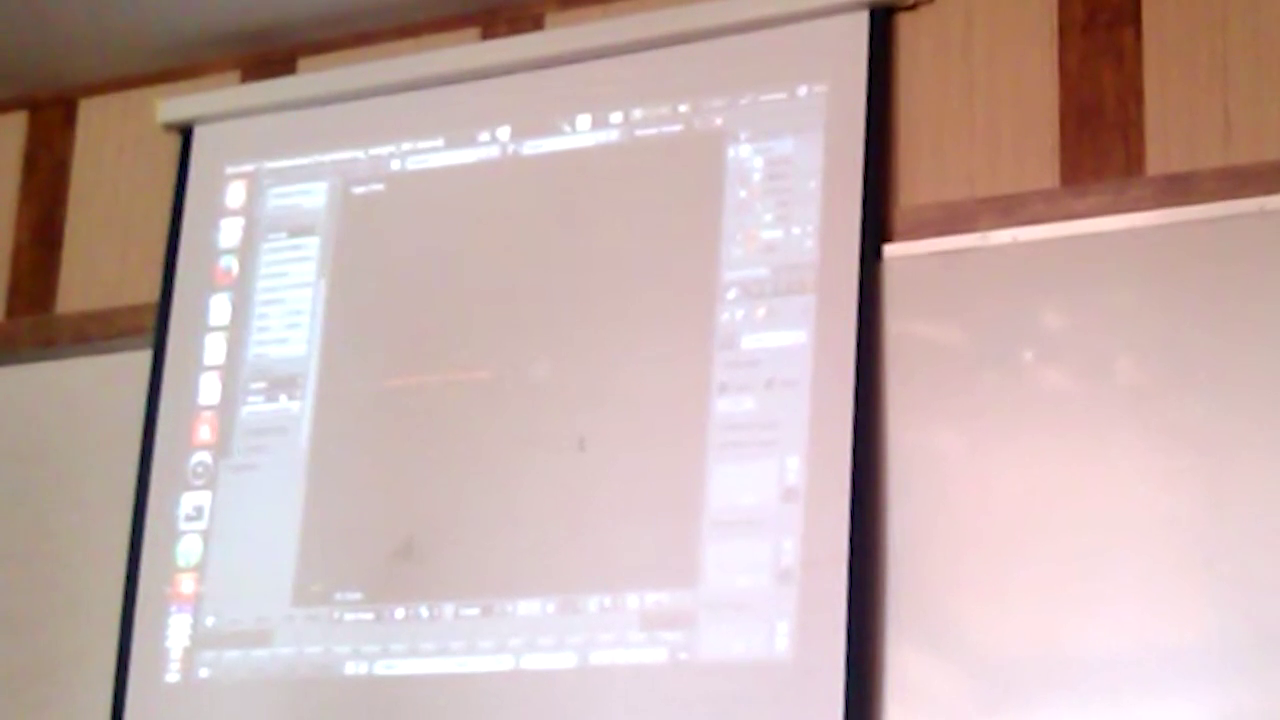
left_click(285, 330)
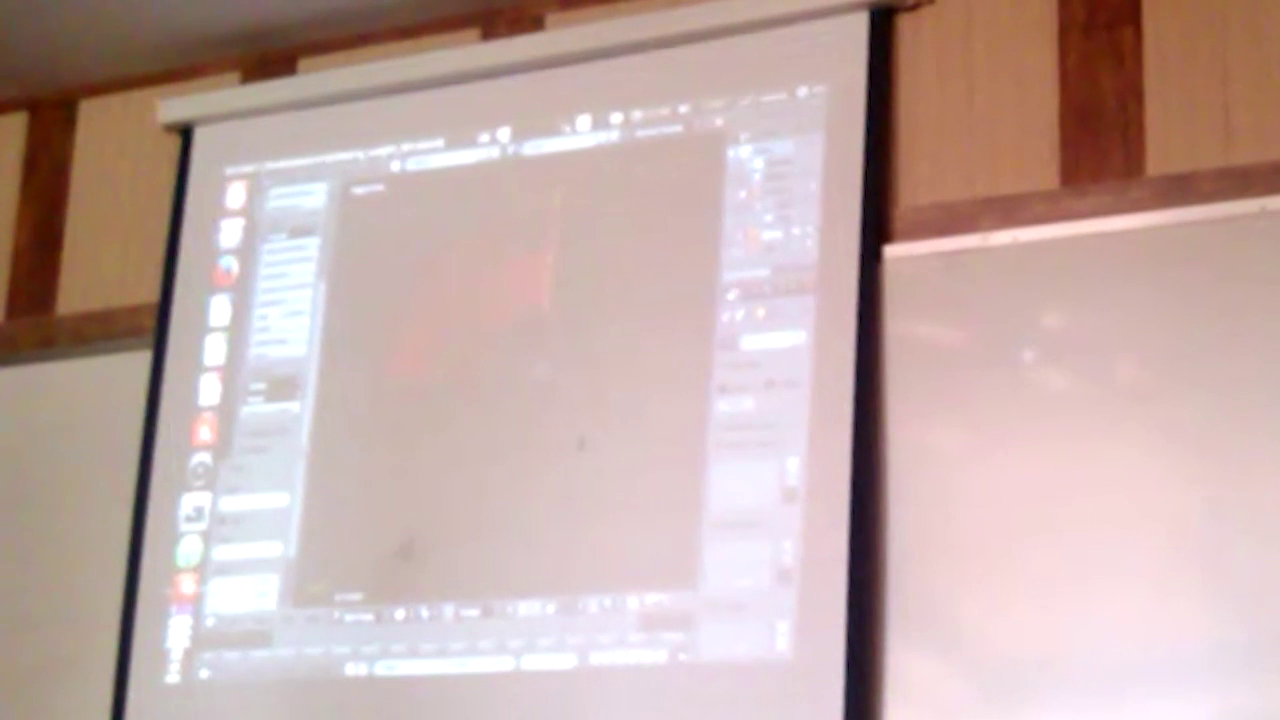
key("KP_7")
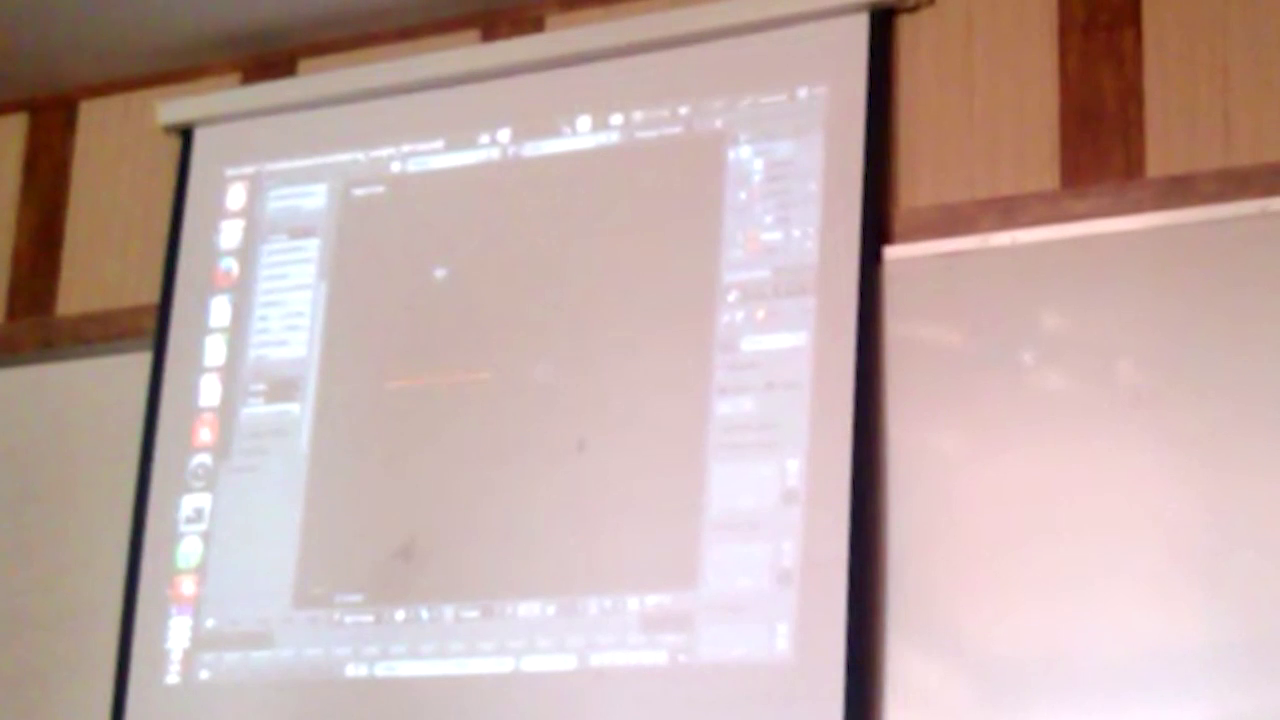
key("t")
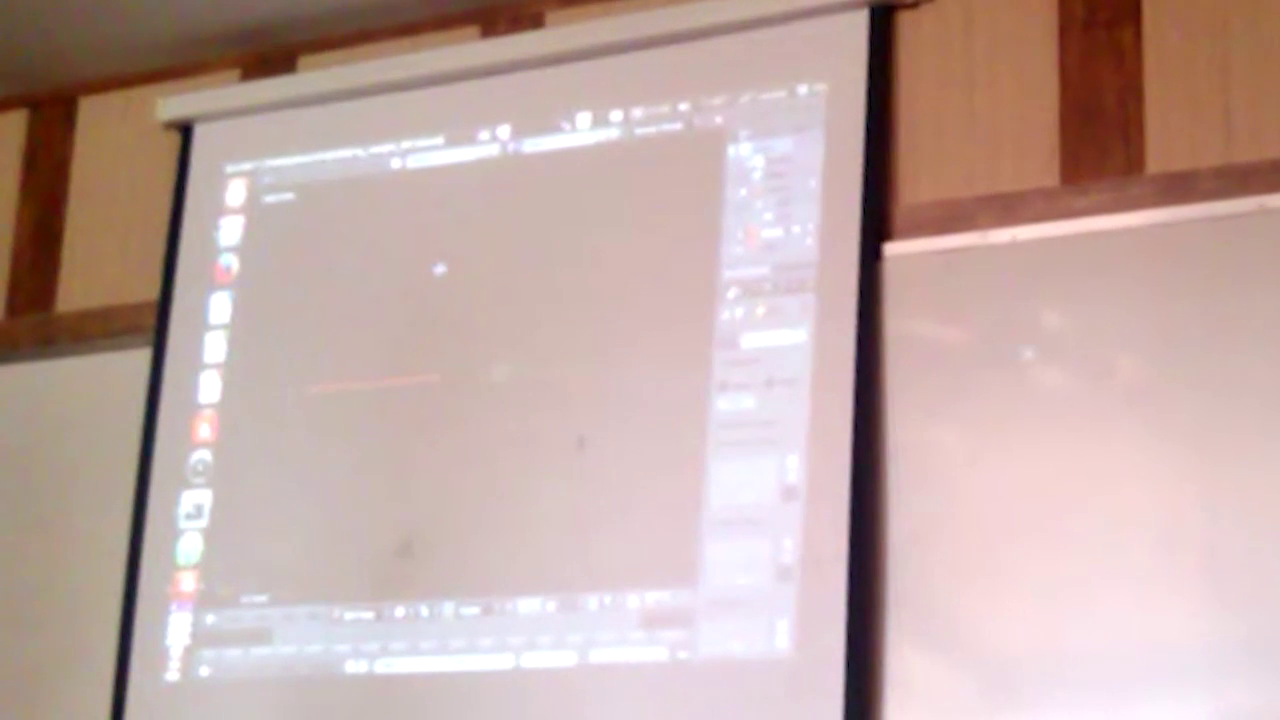
Open the operator search and start typing the command name 'a'
key("space")
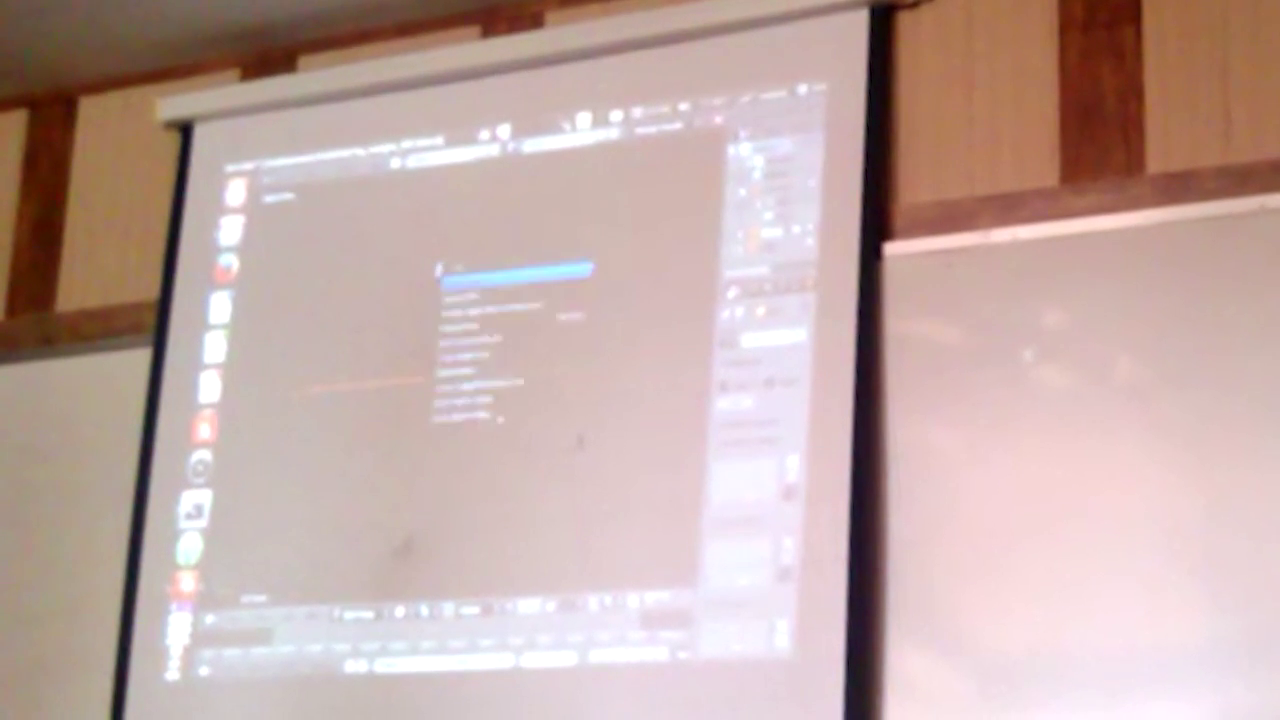
key("Escape")
key("space")
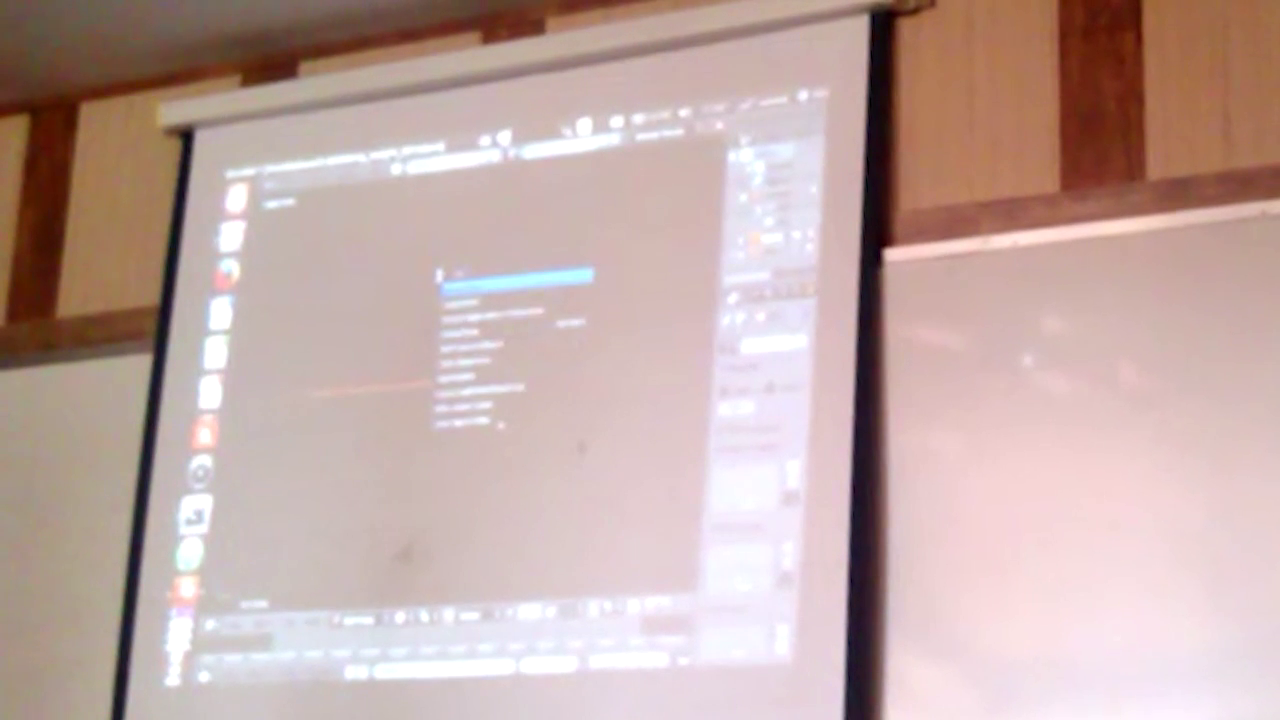
key("Escape")
key("space")
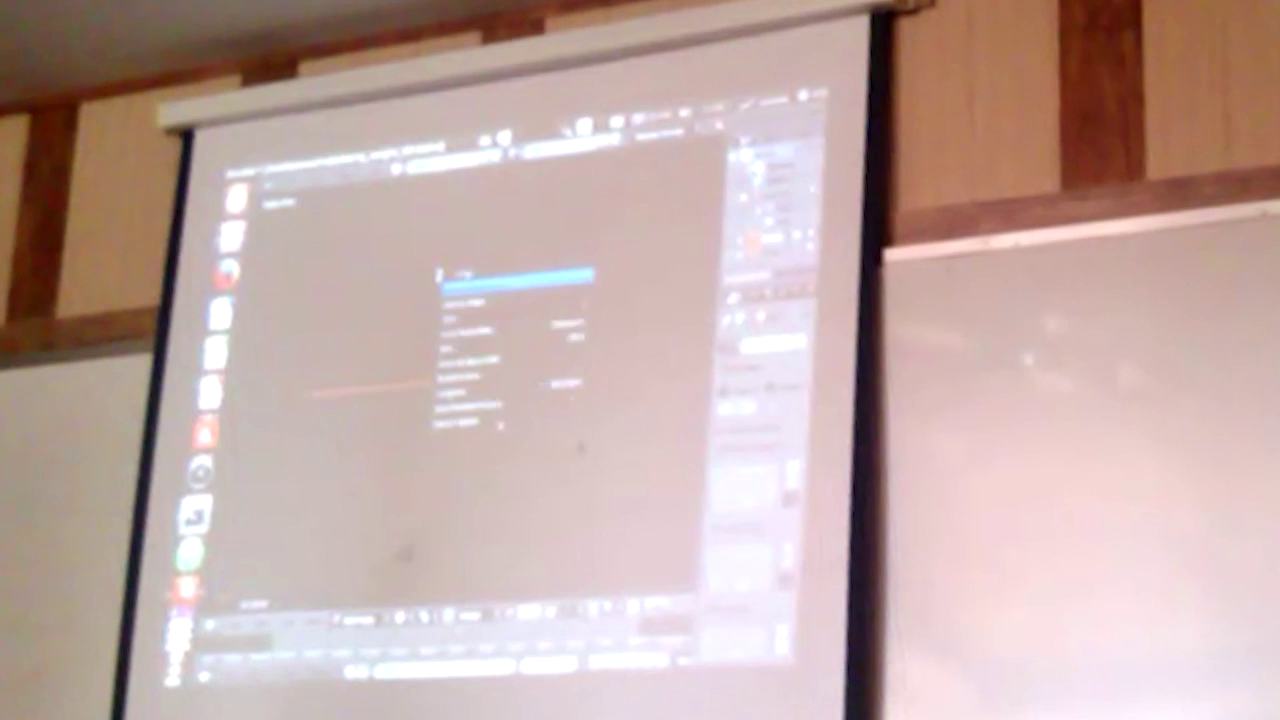
type("a")
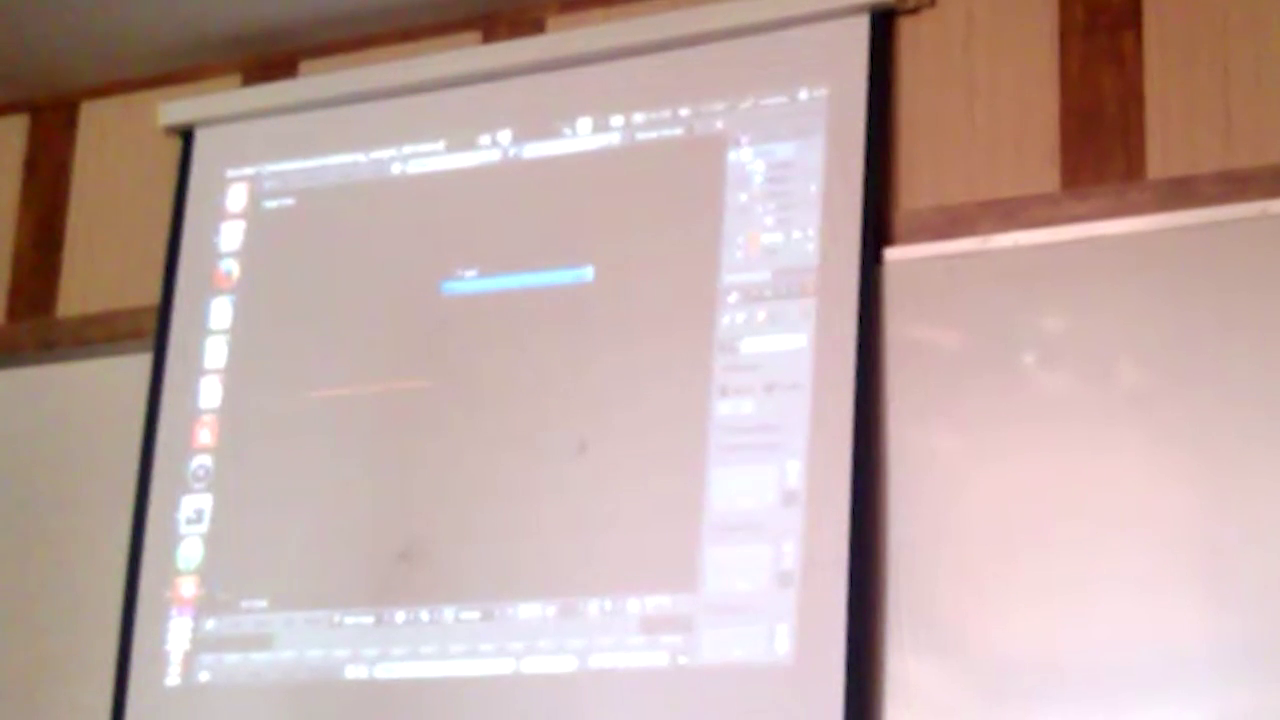
Run the searched operator, show the tool shelf, and view the red shape from the front
key("Return")
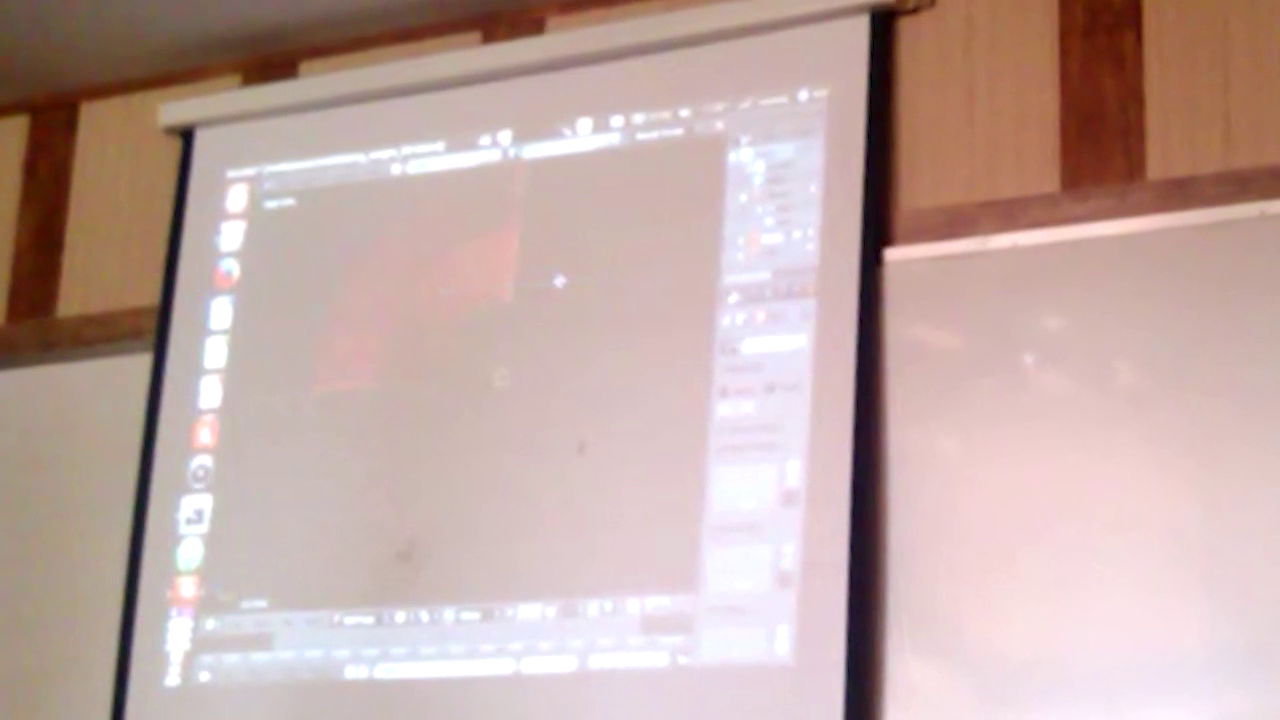
key("t")
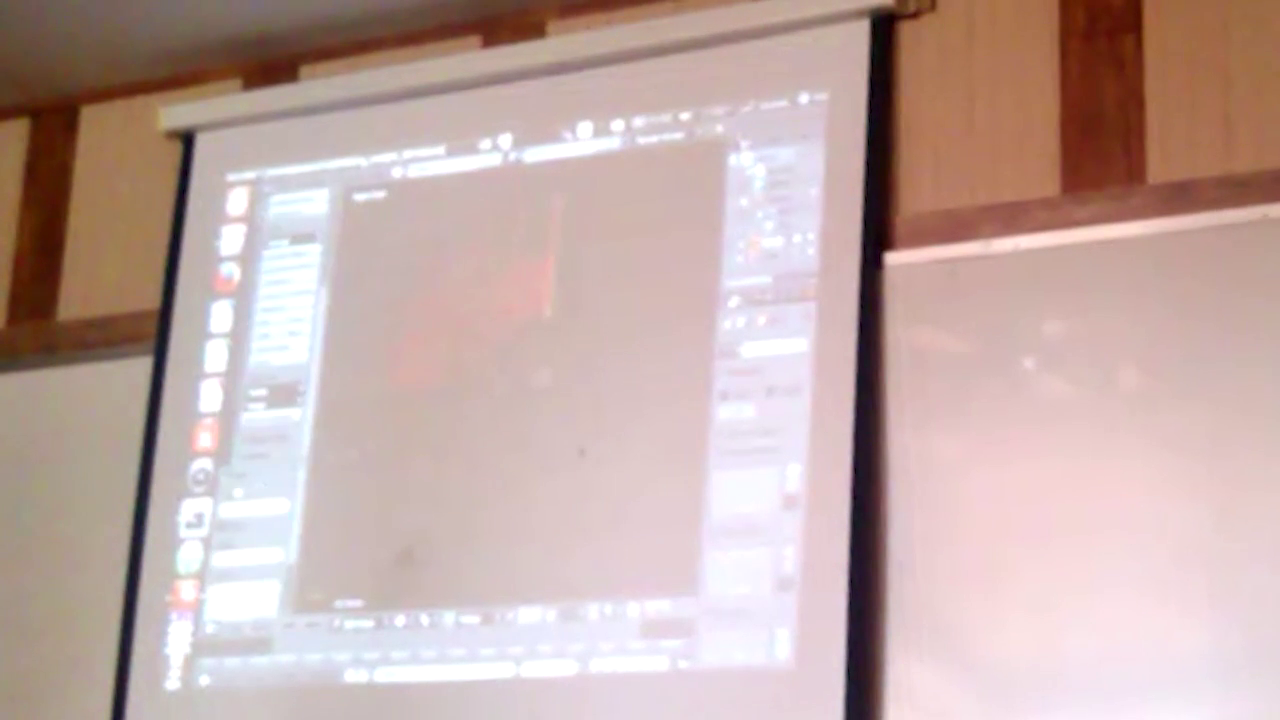
key("t")
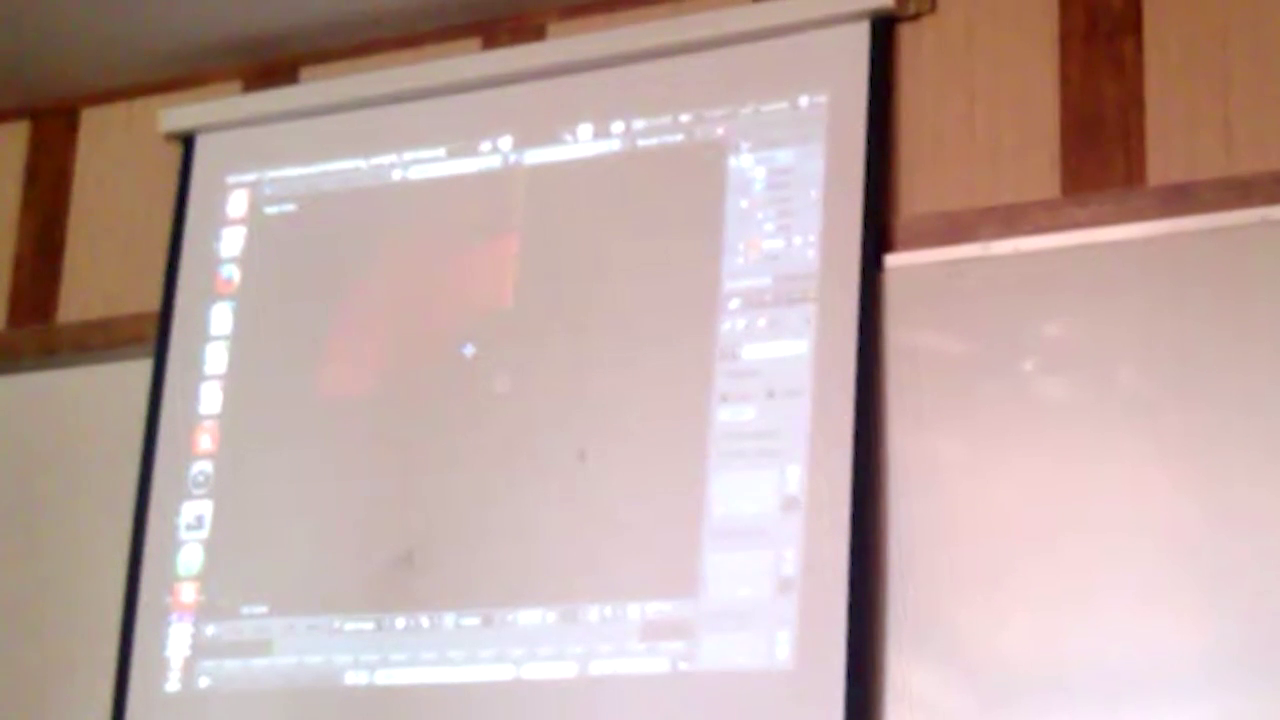
key("shift+a")
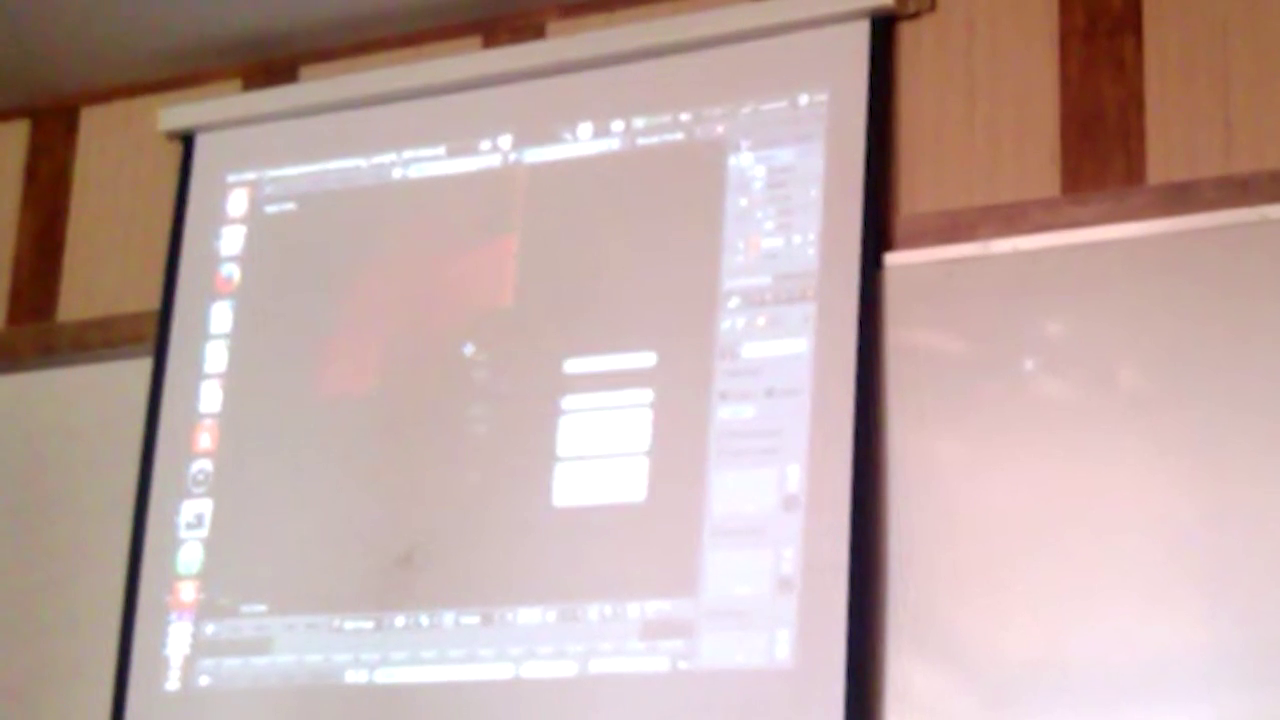
key("Escape")
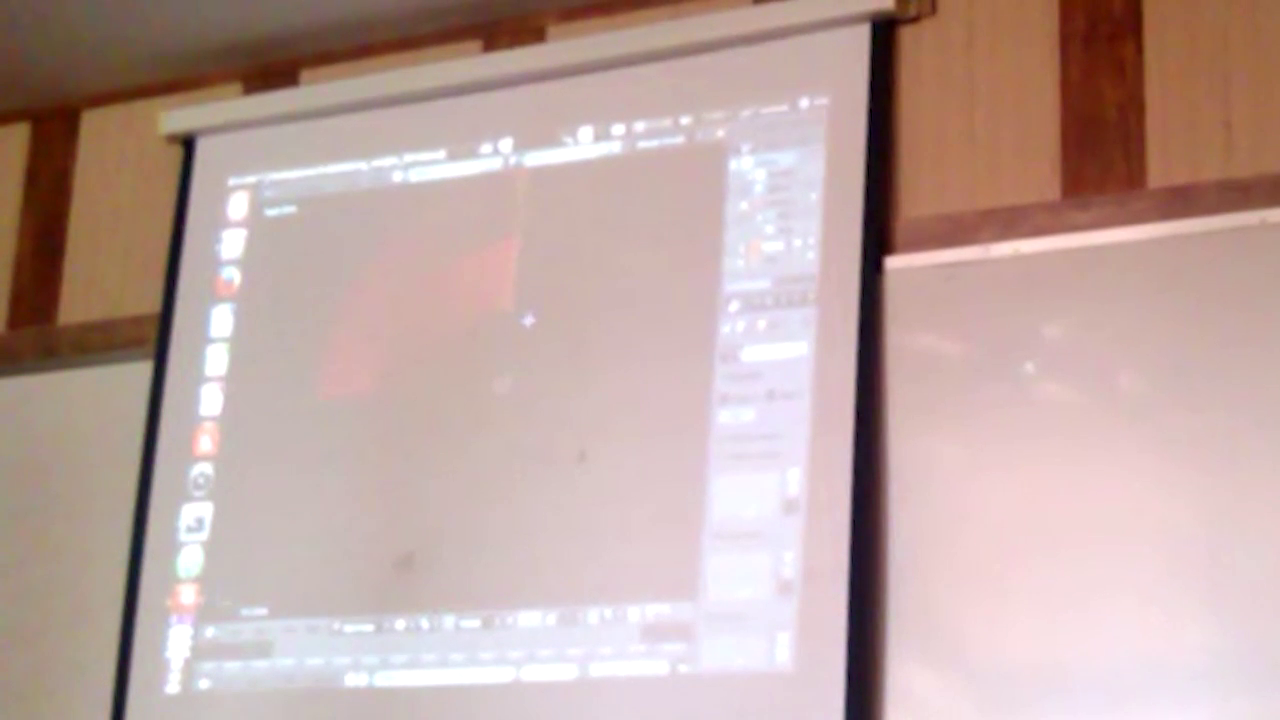
key("shift+a")
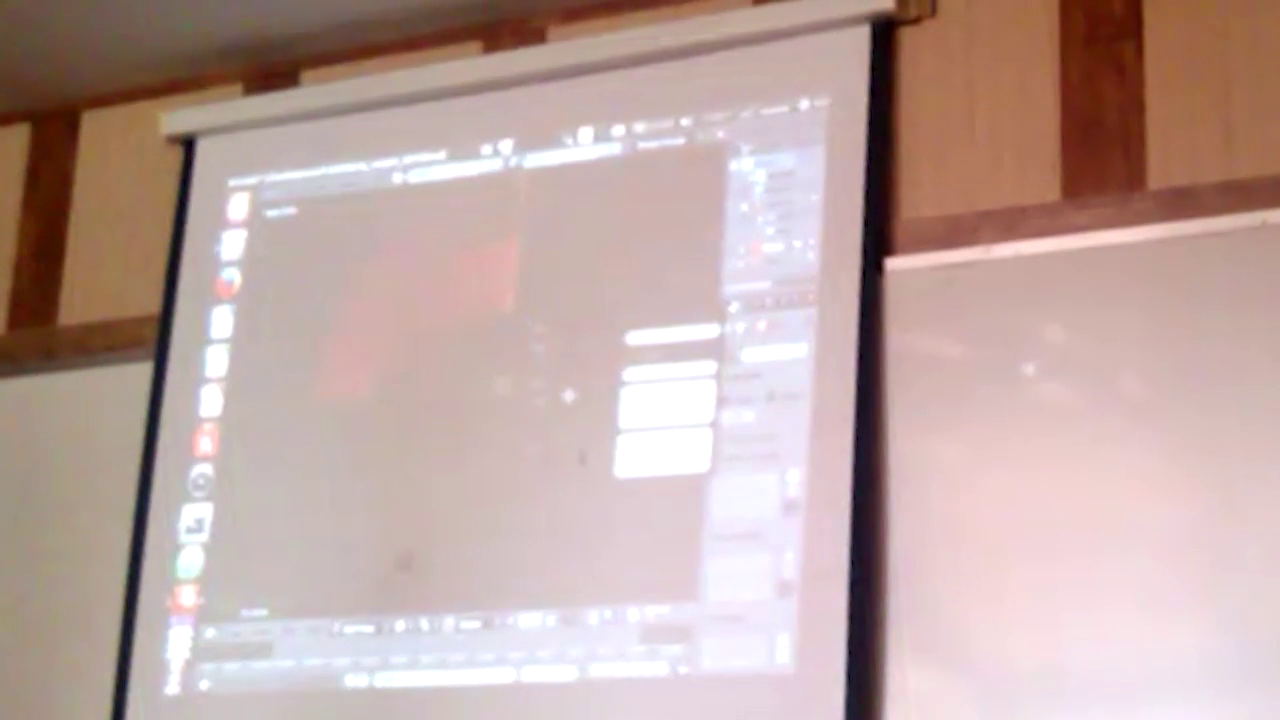
key("Escape")
key("t")
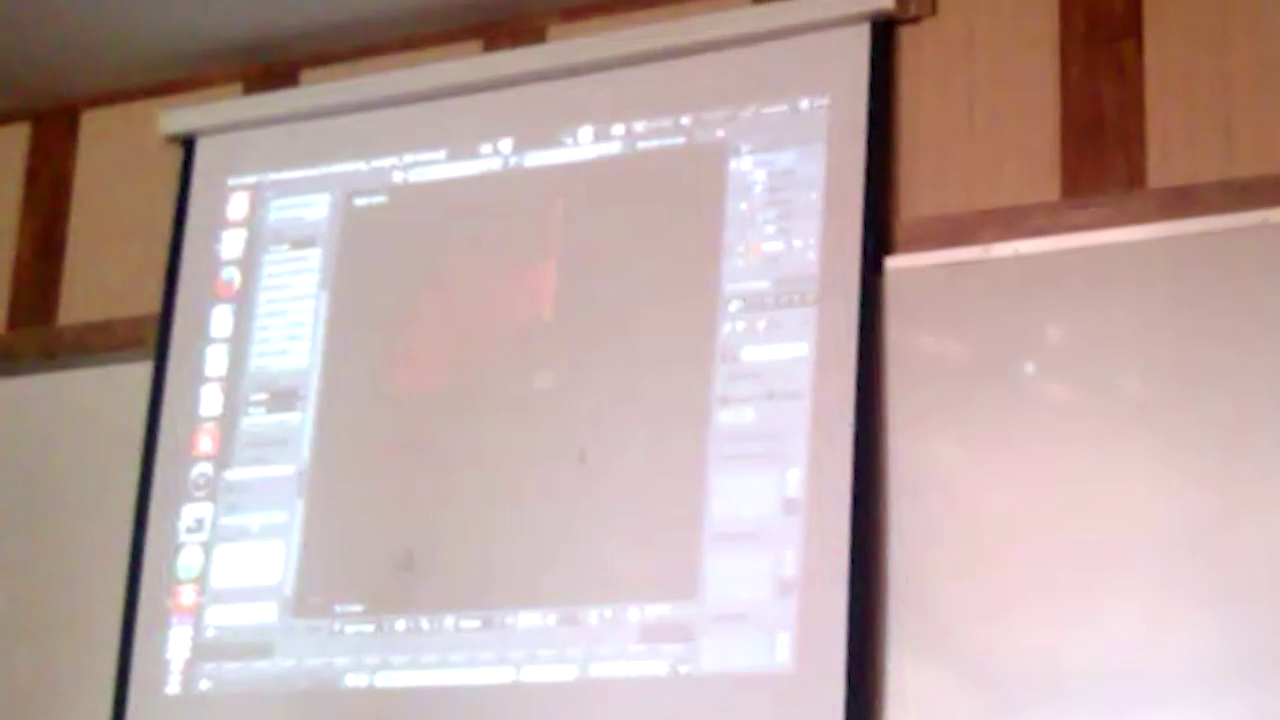
key("KP_1")
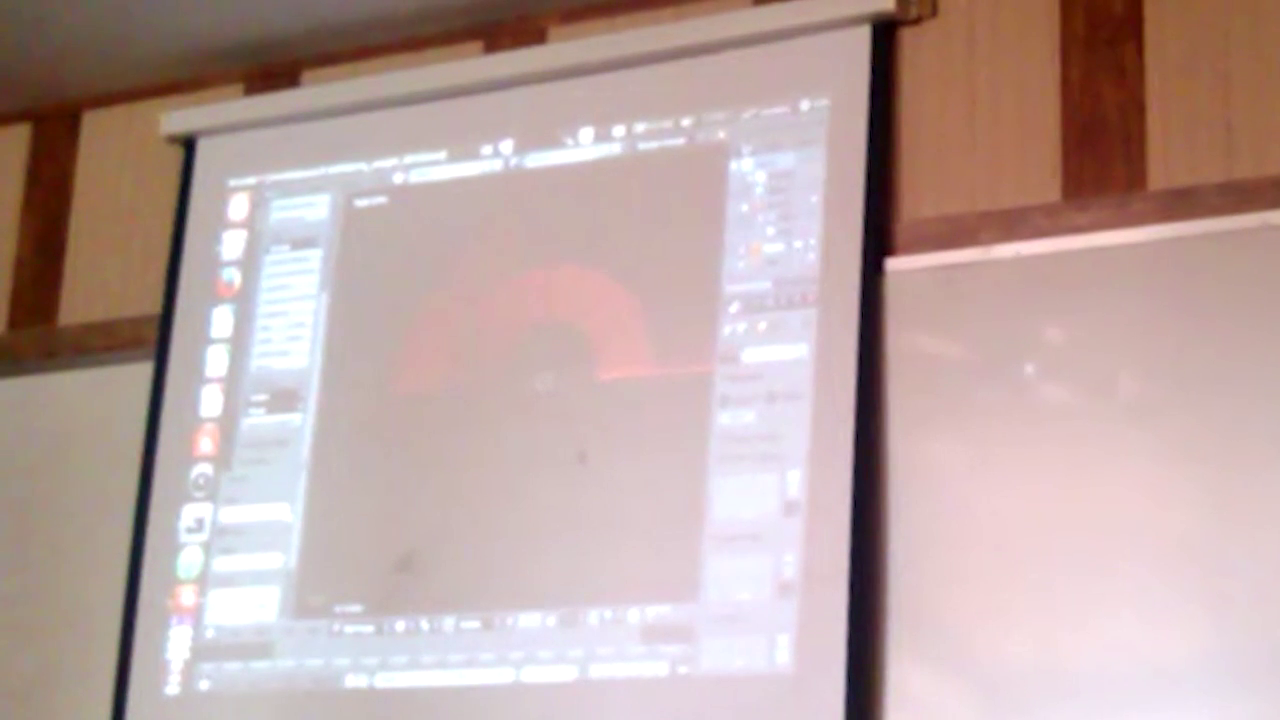
Inspect the red flared tube from several angles, including the numpad 1 side view
mouse_move(555, 380)
middle_mouse_down()
mouse_move(486, 409)
mouse_move(443, 391)
mouse_move(457, 357)
mouse_move(480, 352)
mouse_move(519, 387)
middle_mouse_up()
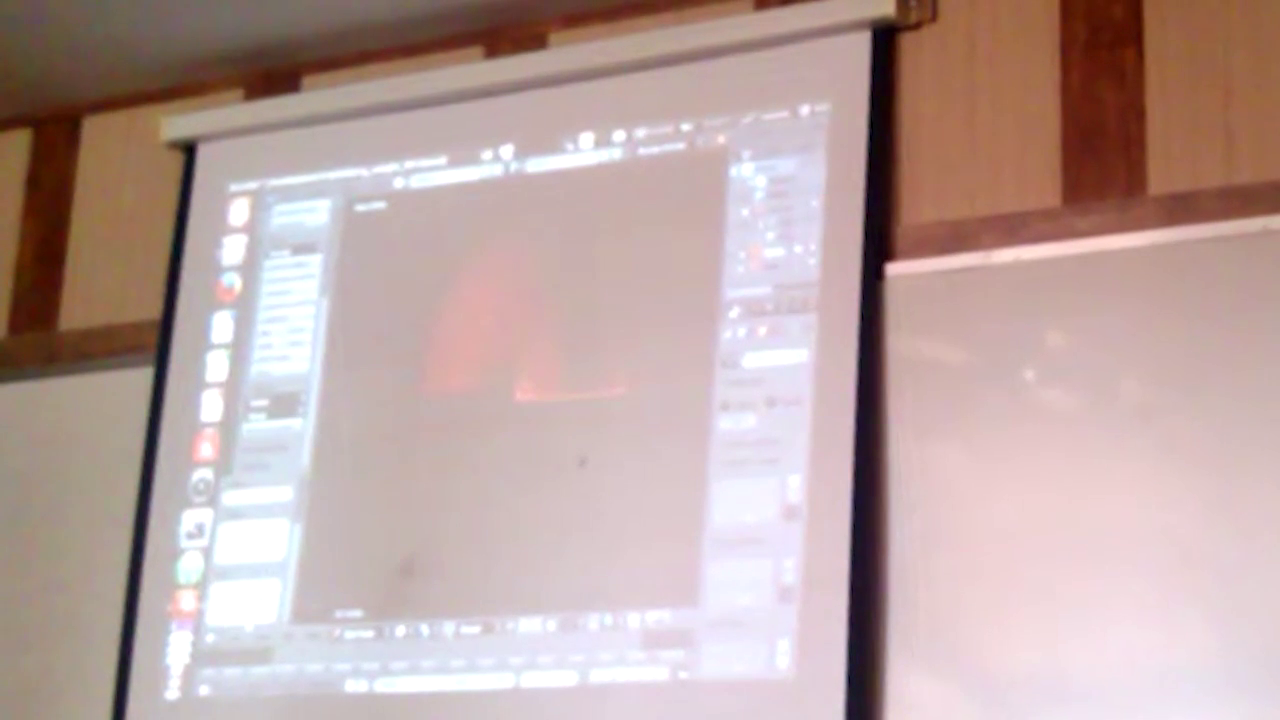
middle_click_drag(560, 400, 580, 463)
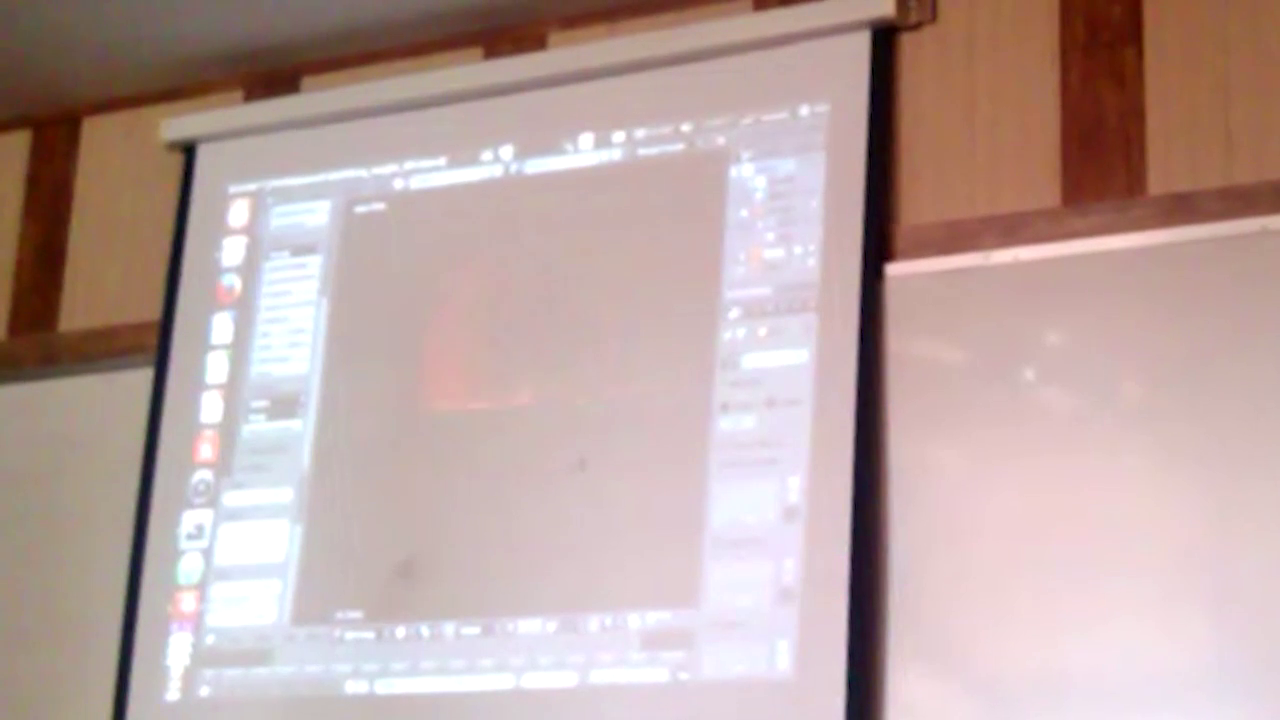
mouse_move(522, 388)
middle_mouse_down()
mouse_move(435, 403)
mouse_move(563, 395)
middle_mouse_up()
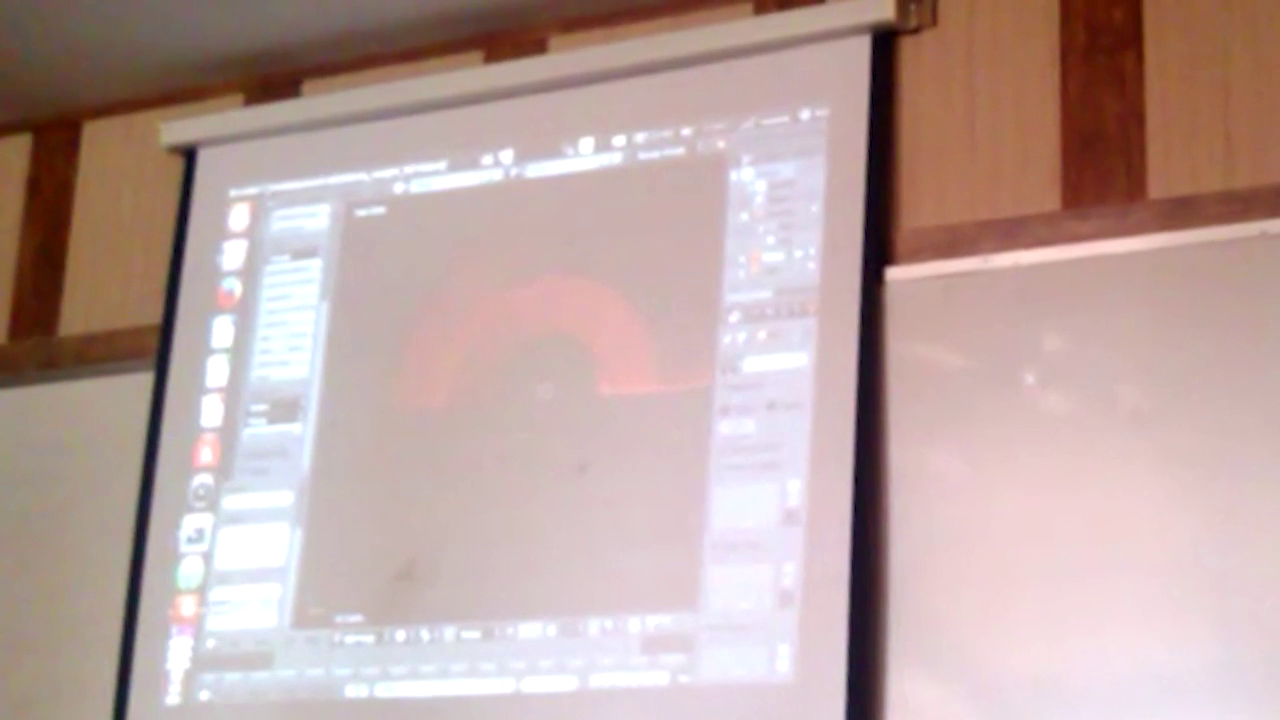
mouse_move(509, 366)
middle_mouse_down()
mouse_move(506, 290)
mouse_move(540, 414)
mouse_move(535, 365)
mouse_move(543, 382)
mouse_move(525, 493)
middle_mouse_up()
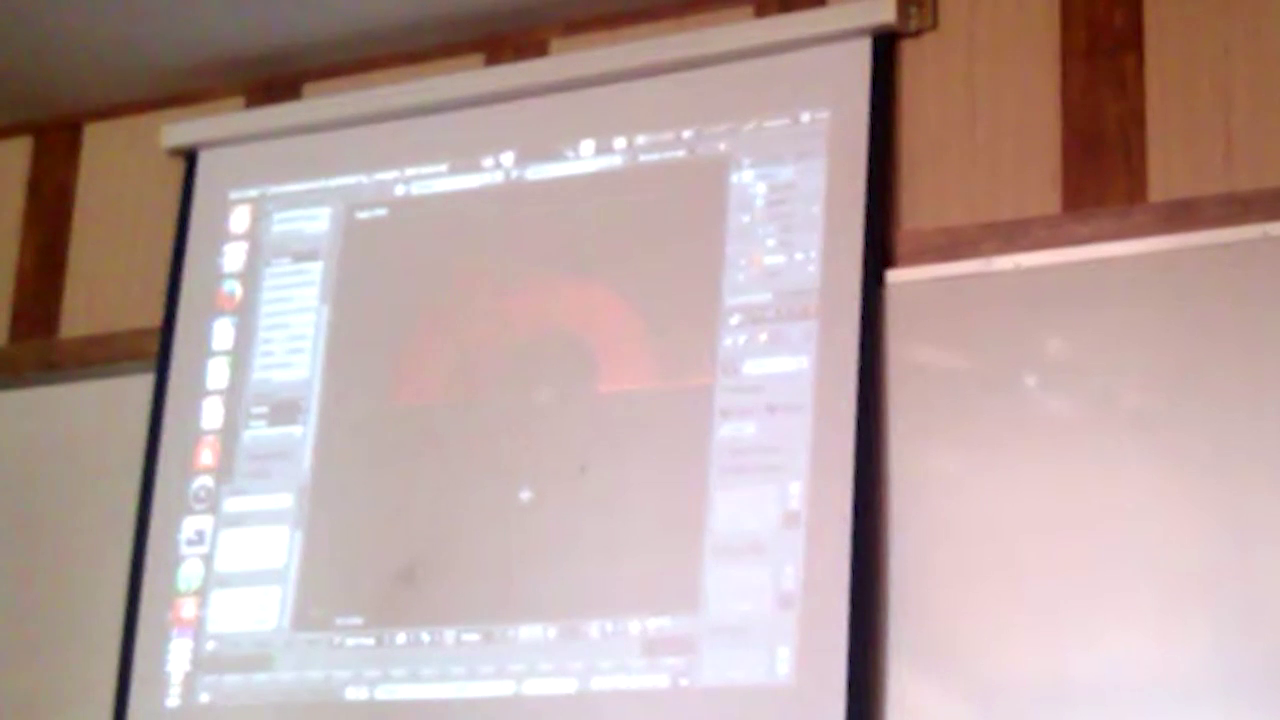
key("KP_1")
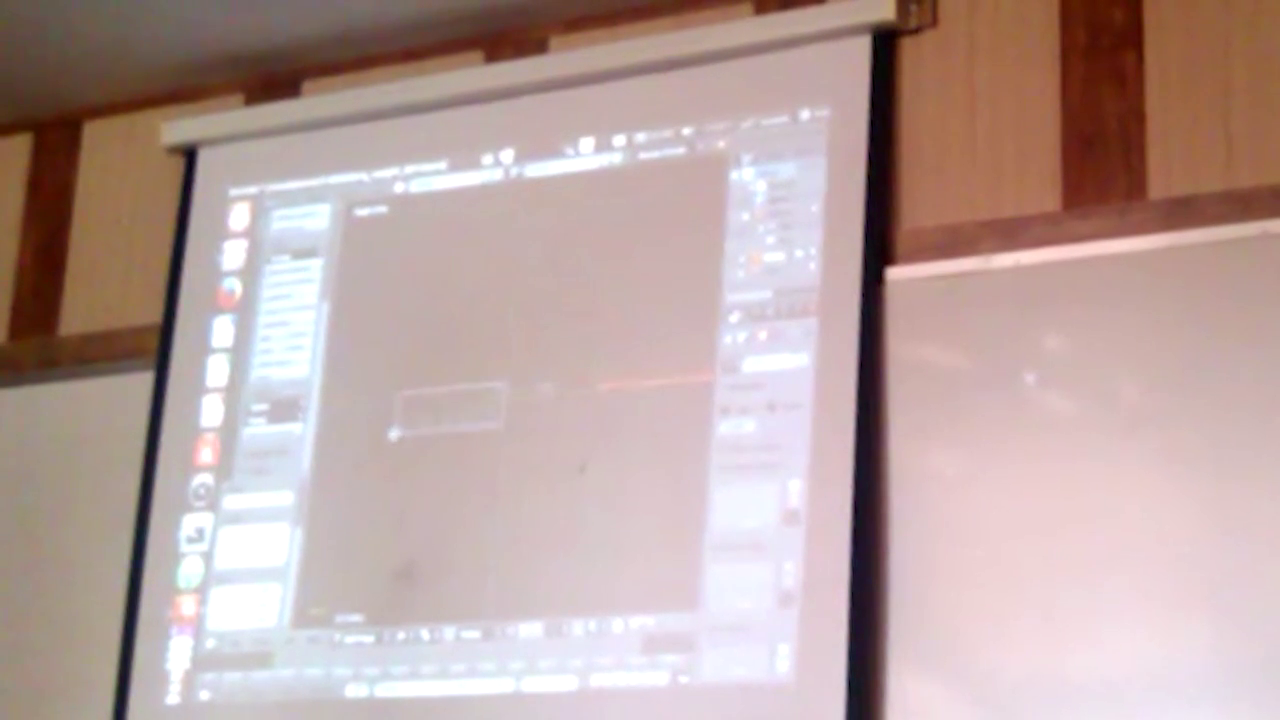
middle_click_drag(565, 410, 549, 523)
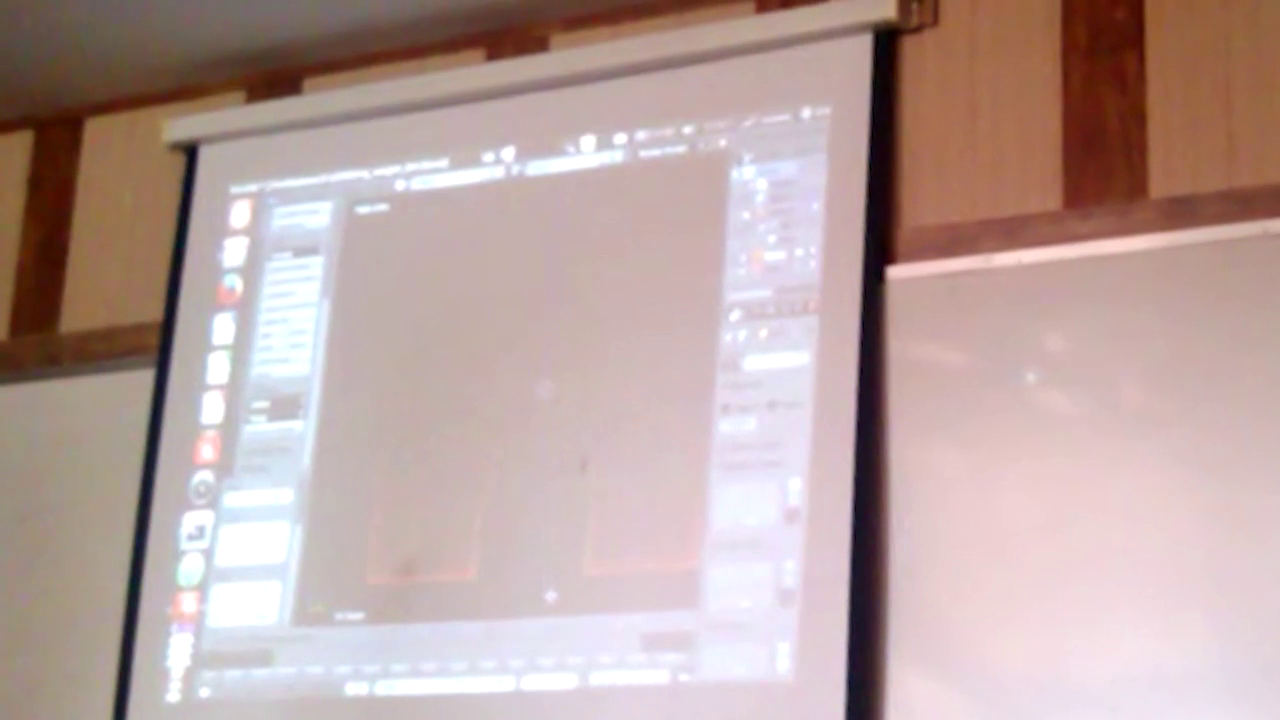
middle_click_drag(549, 596, 553, 420)
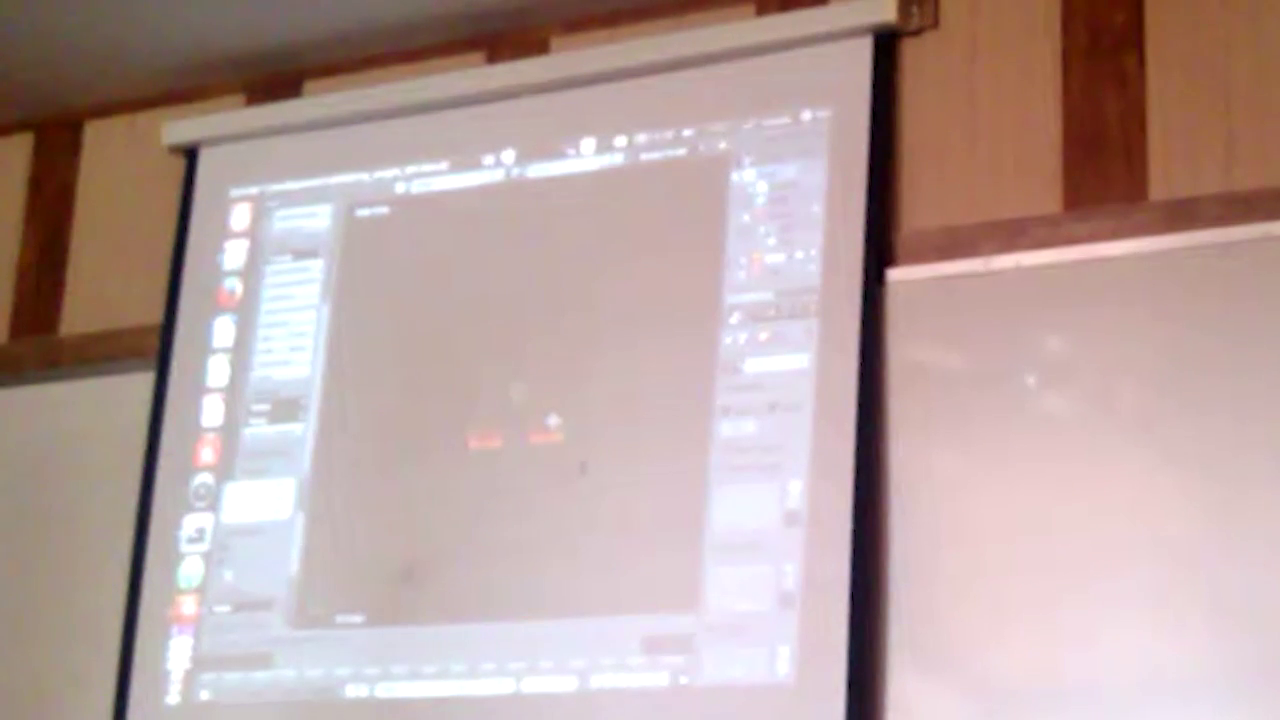
Enter Edit Mode and move the selected end section of the tube upward
key("Tab")
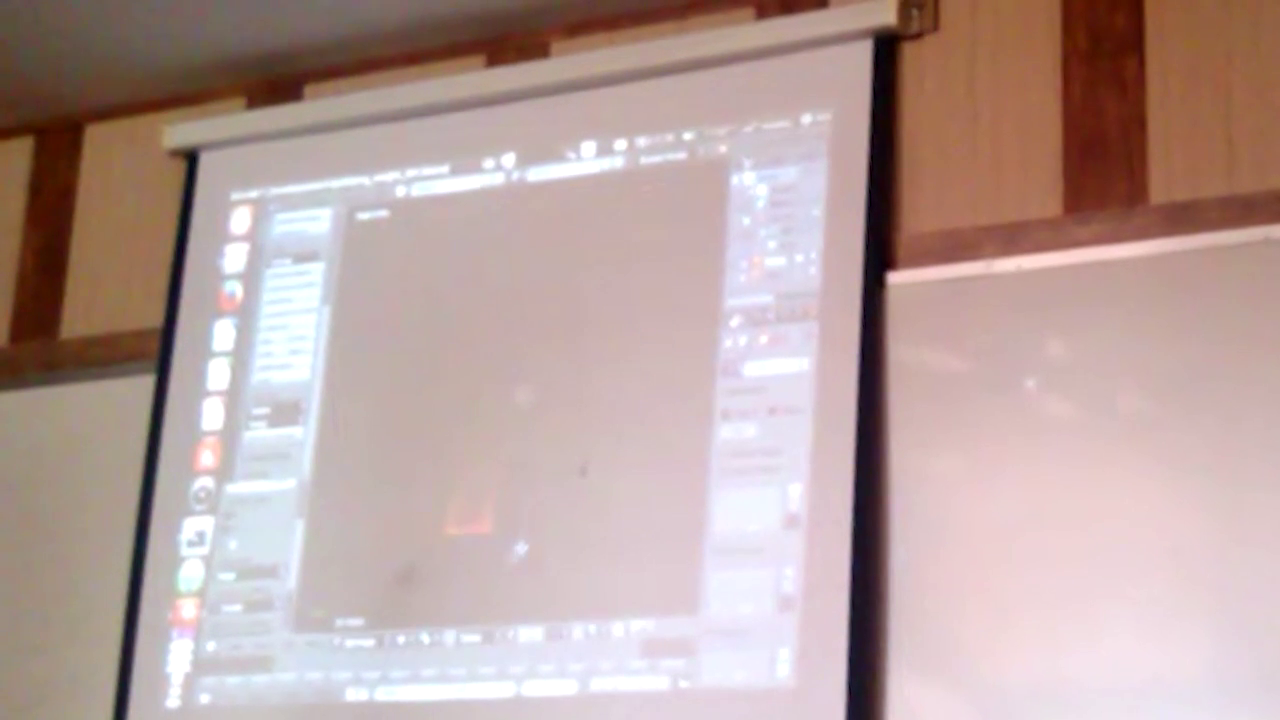
left_click_drag(520, 548, 530, 398)
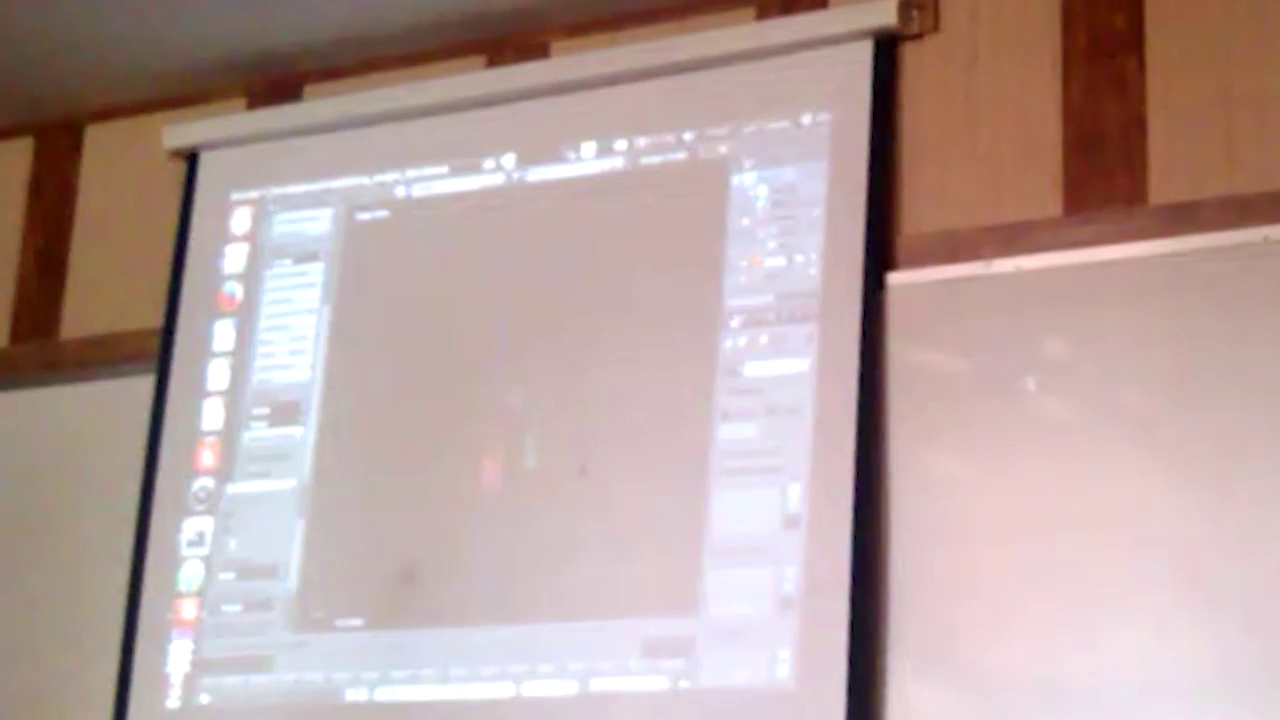
left_click_drag(537, 533, 524, 520)
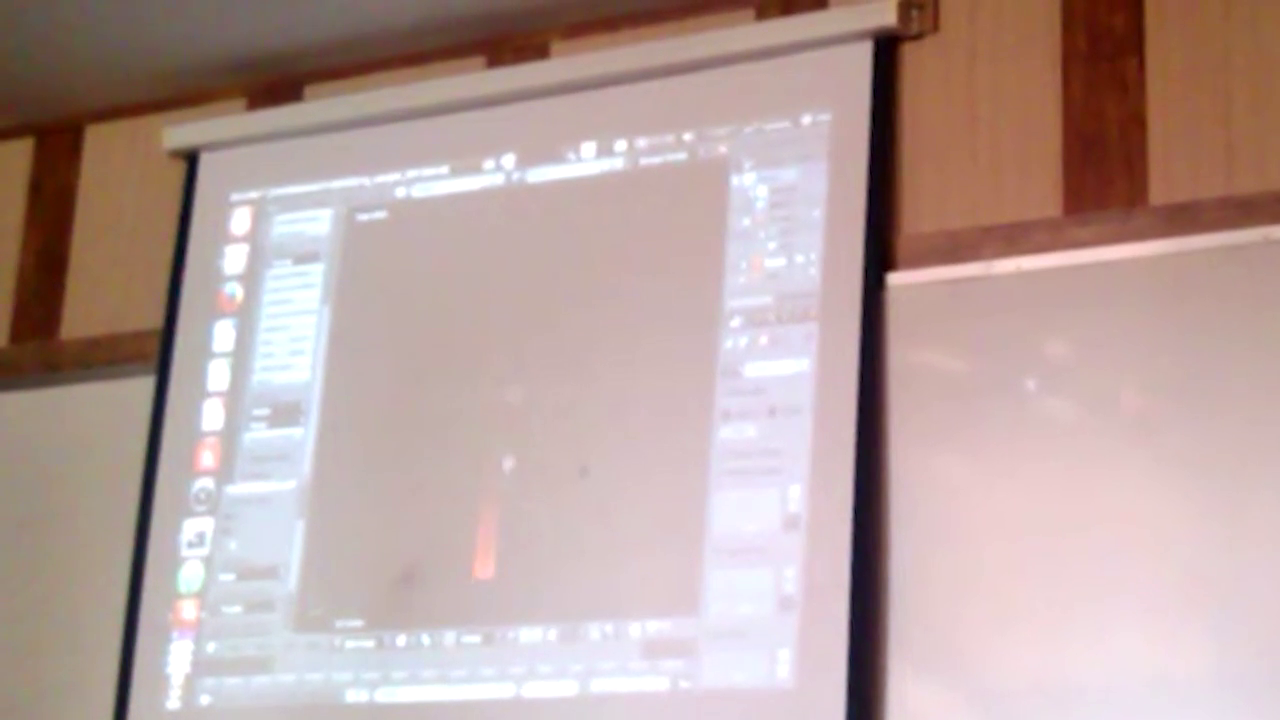
Re-view the whole arch, toggle Edit Mode, select the orange ring and open its context menu
key("KP_1")
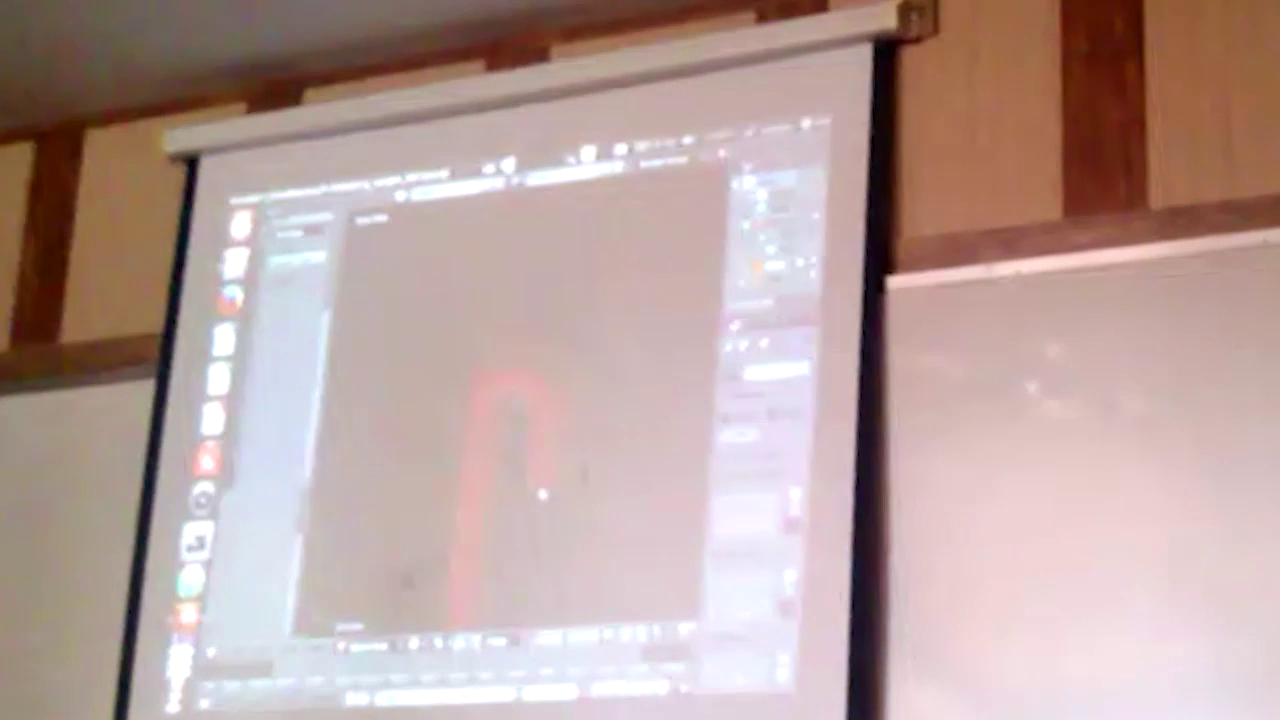
middle_click_drag(558, 494, 543, 286)
middle_click_drag(563, 403, 543, 391)
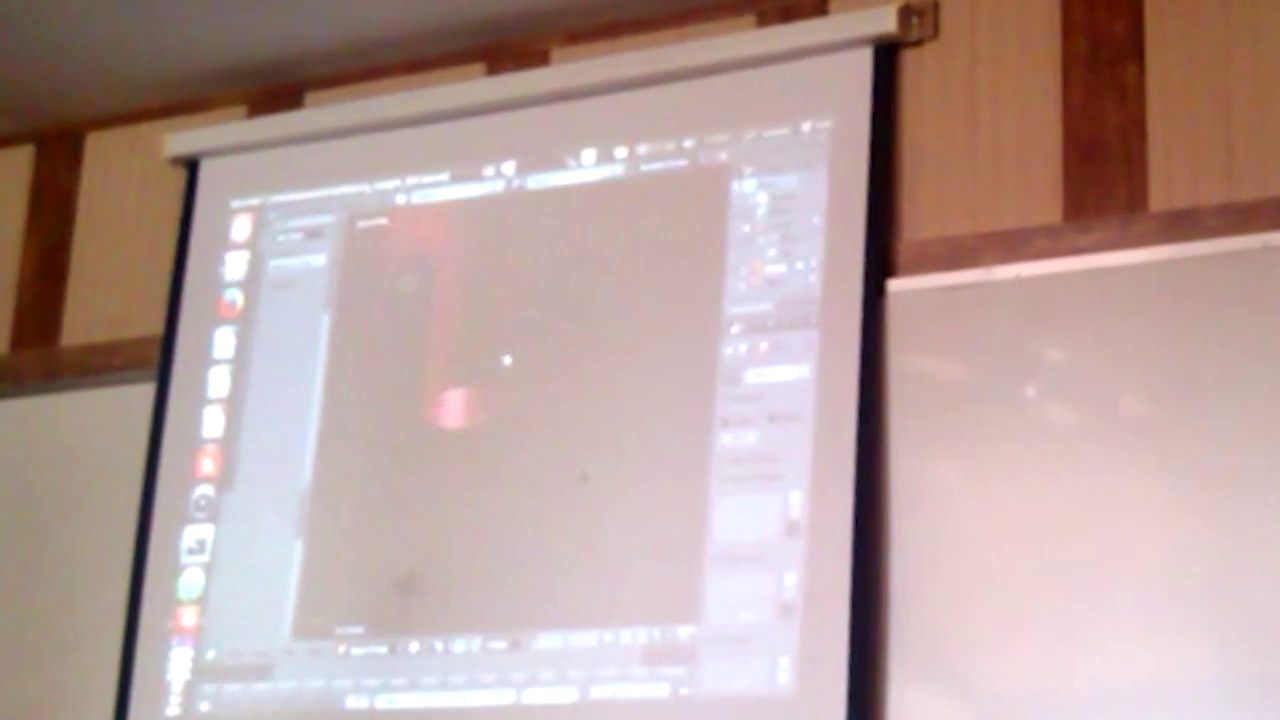
key("Tab")
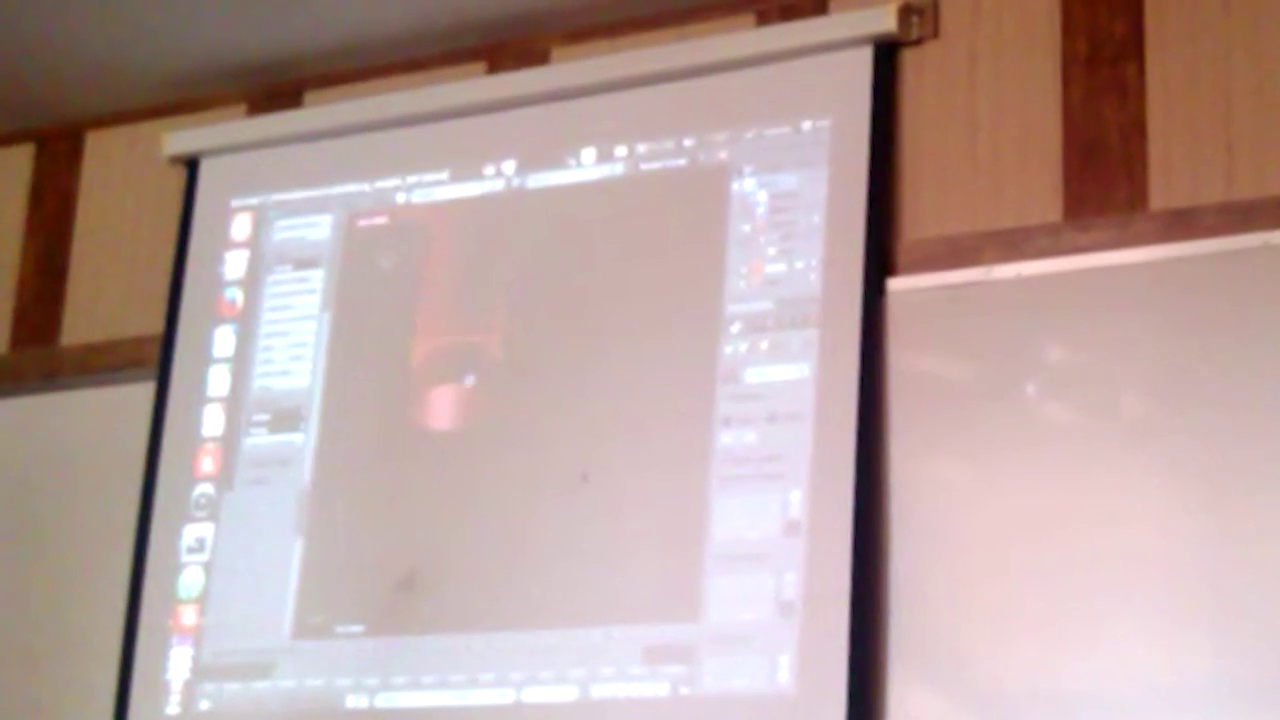
left_click(470, 383)
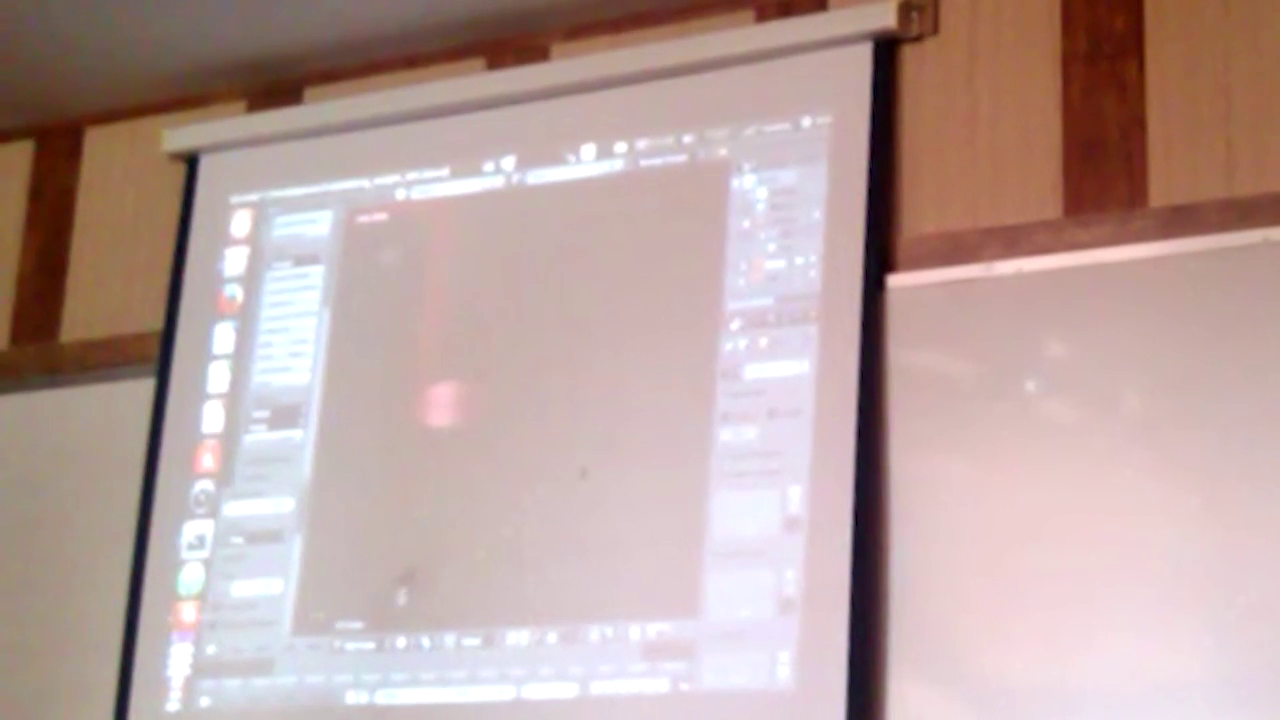
right_click(470, 352)
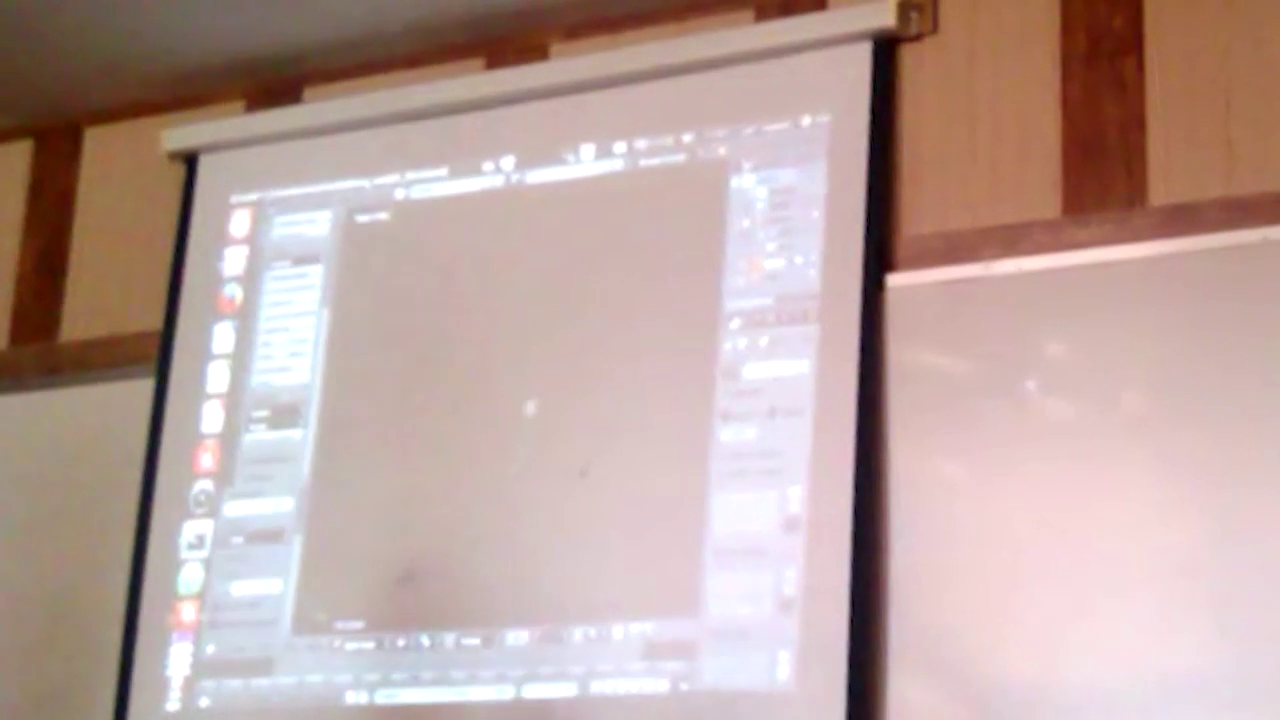
Select the orange end section and apply an option from the viewport context menu
left_click_drag(525, 345, 425, 405)
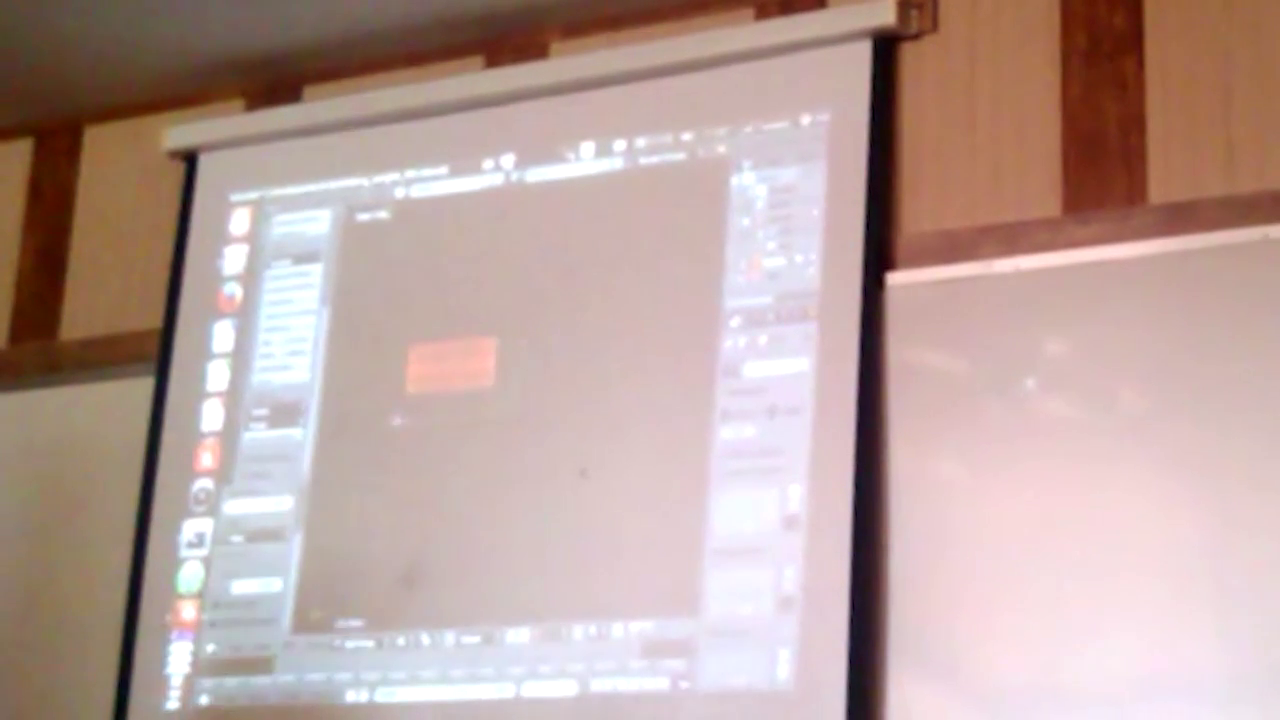
middle_click_drag(391, 420, 510, 425)
left_click(512, 422)
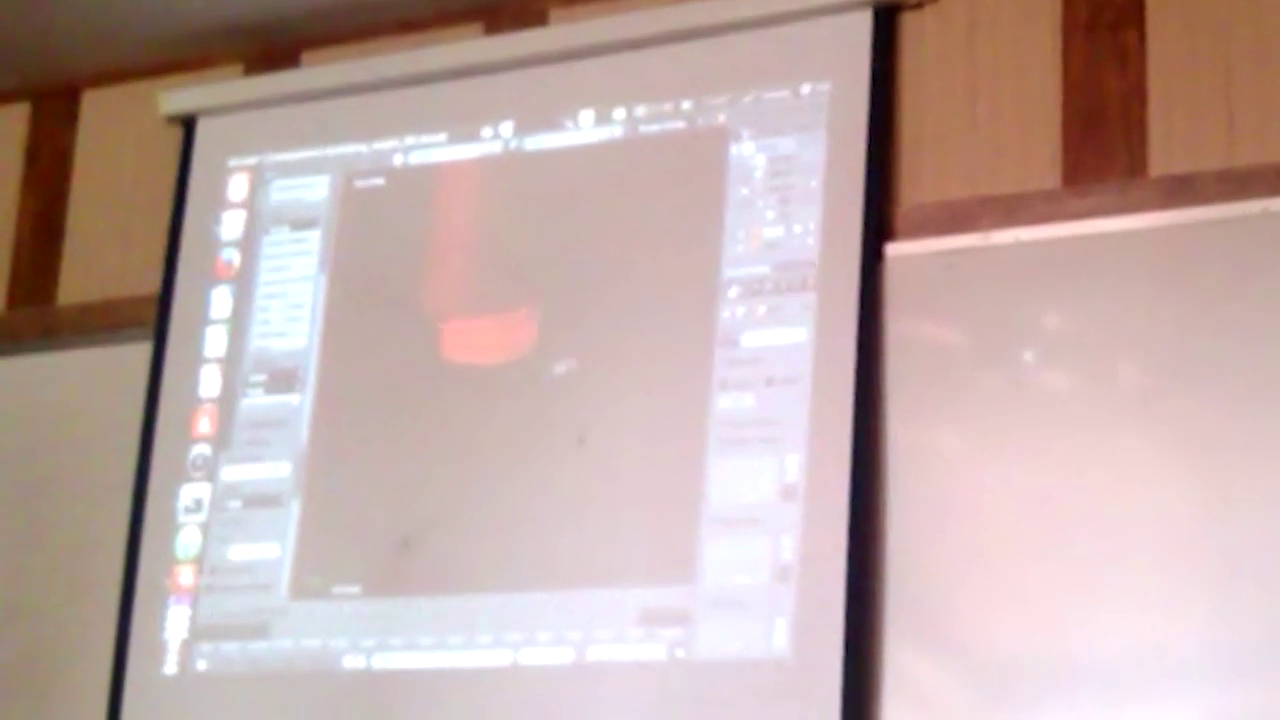
middle_click_drag(563, 366, 594, 363)
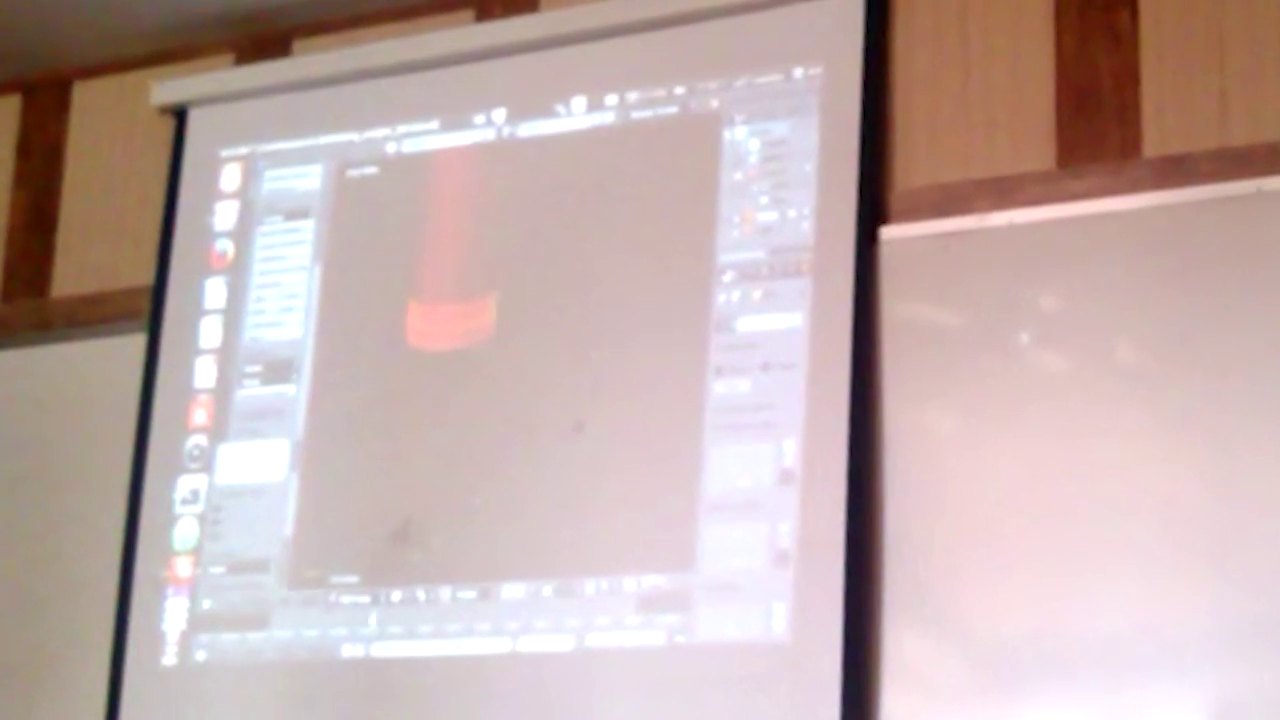
right_click(440, 510)
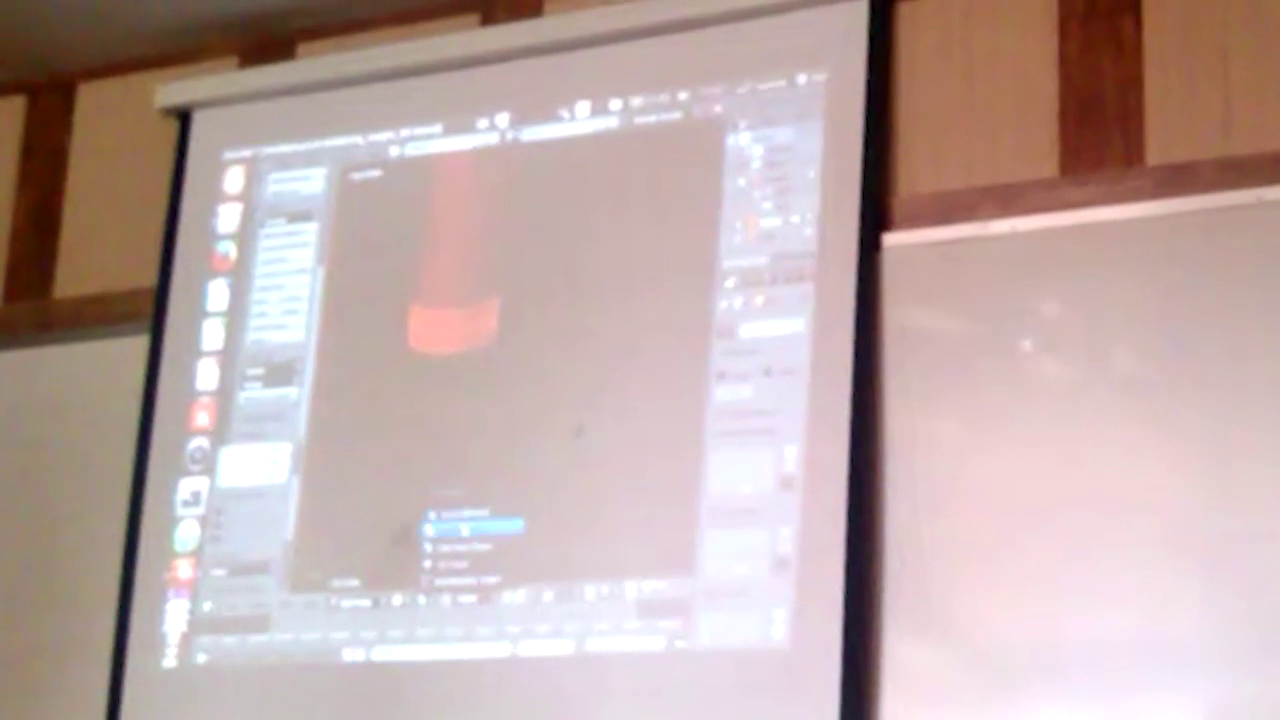
left_click(465, 524)
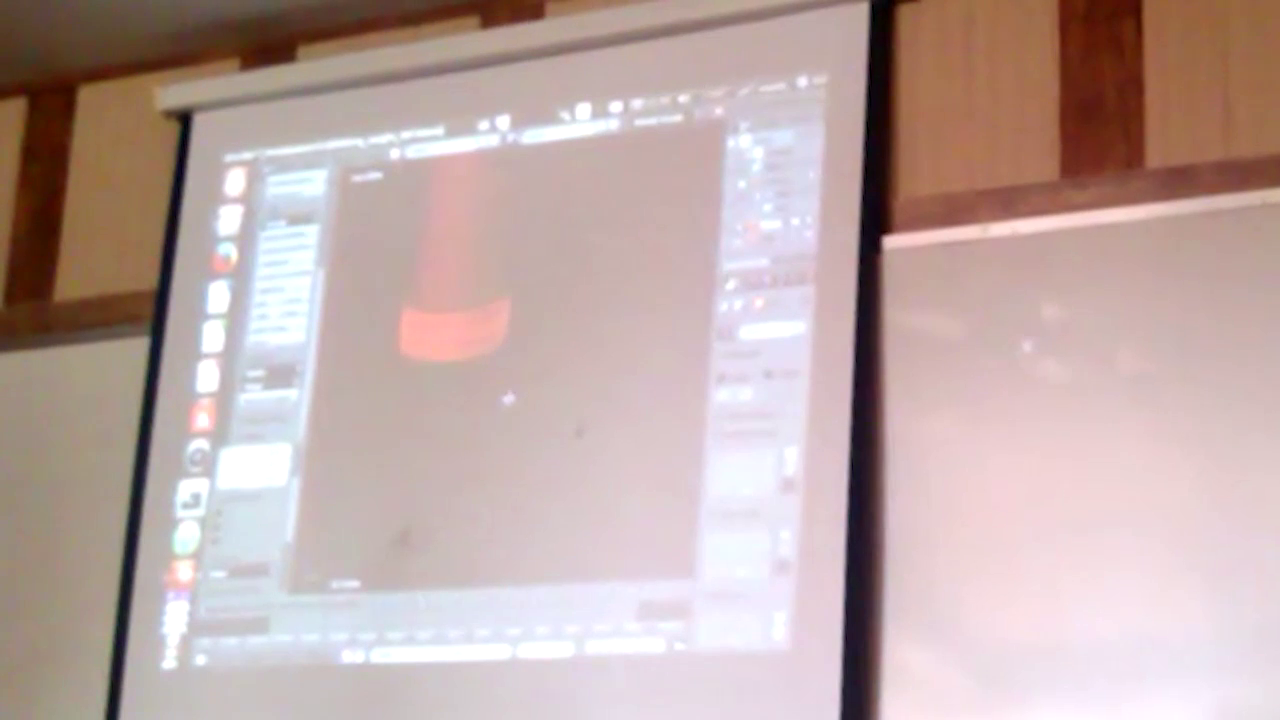
Box-select the lower faces of the orange block, start moving them, then undo the move
mouse_move(508, 398)
middle_mouse_down()
mouse_move(488, 309)
mouse_move(474, 423)
middle_mouse_up()
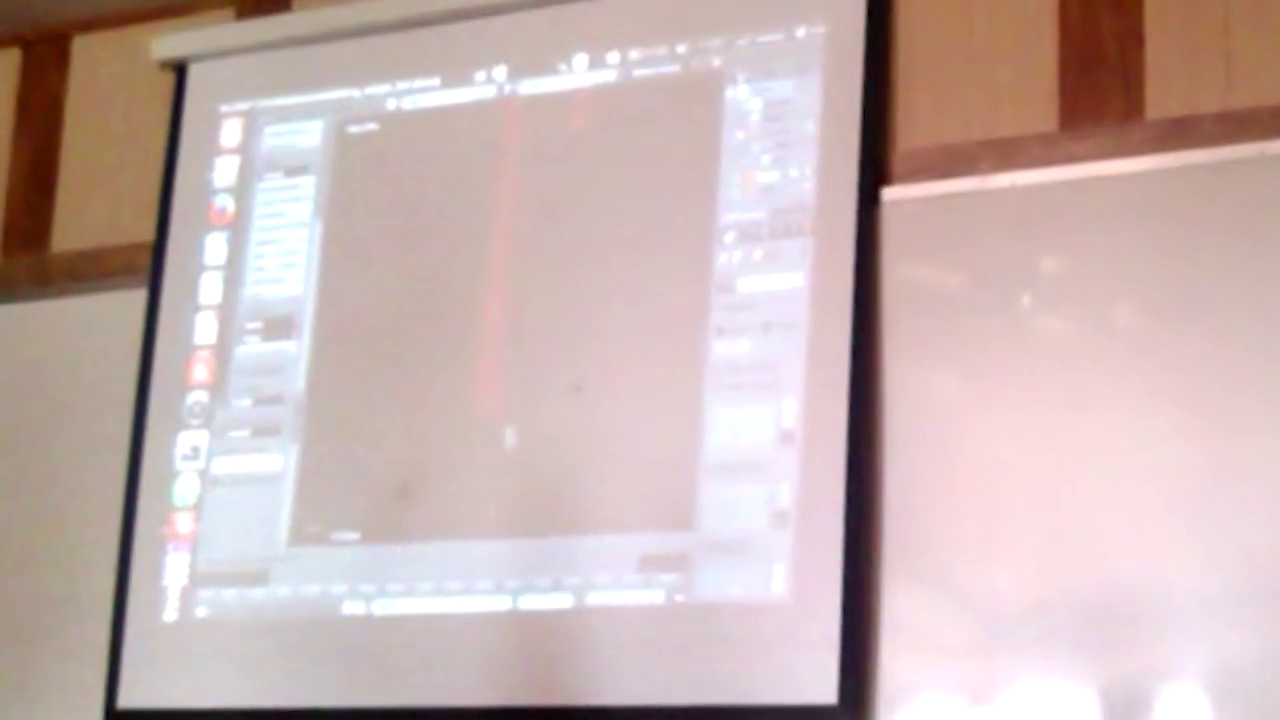
mouse_move(518, 508)
middle_mouse_down()
mouse_move(537, 400)
mouse_move(558, 381)
mouse_move(541, 352)
middle_mouse_up()
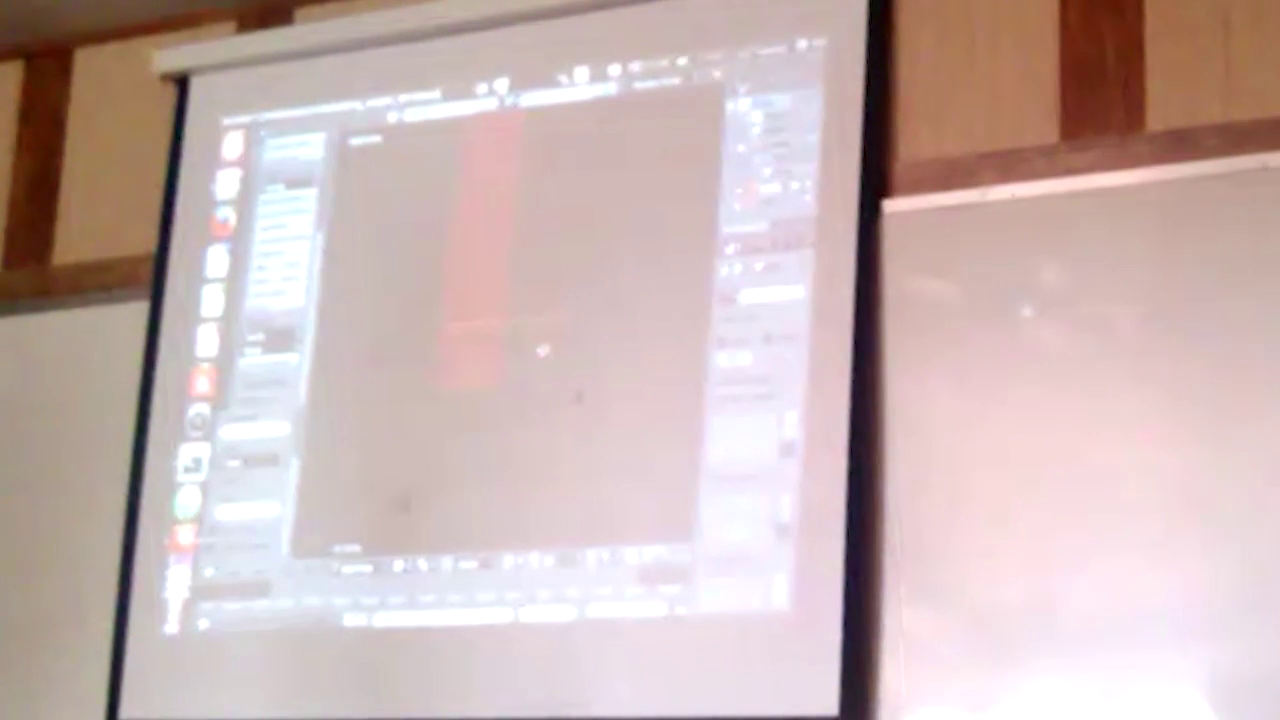
key("b")
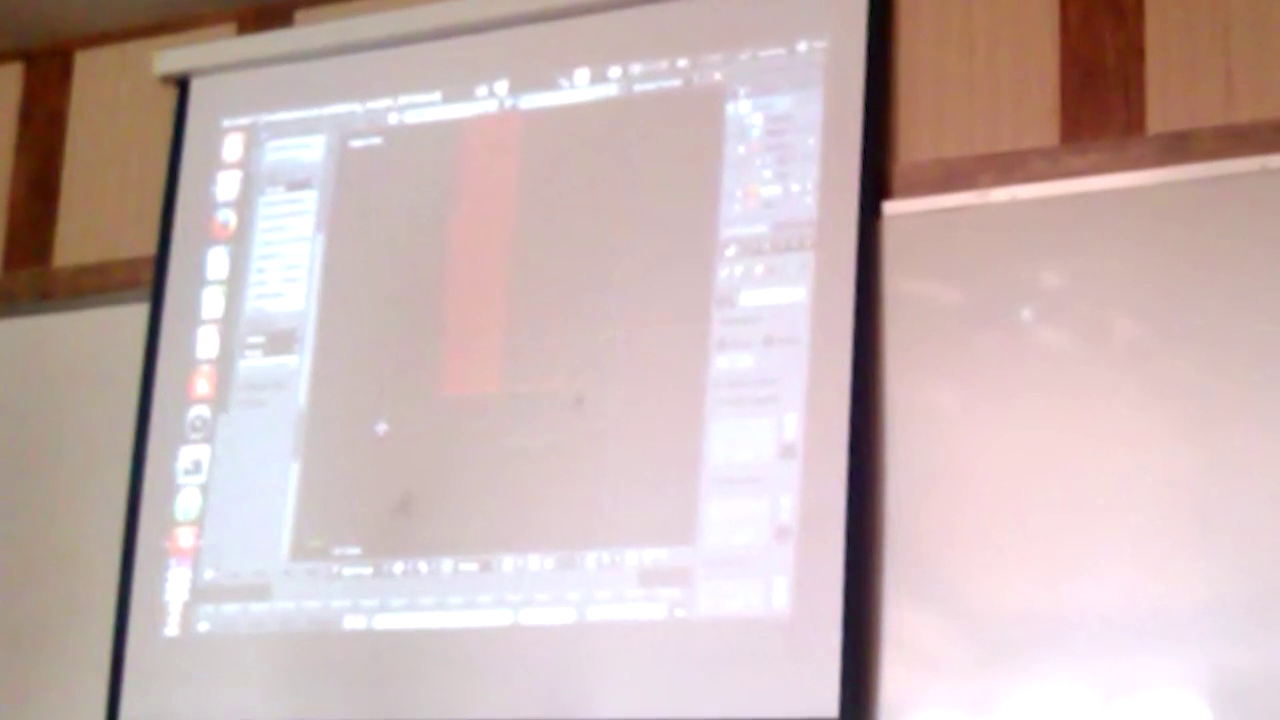
left_click_drag(612, 318, 366, 442)
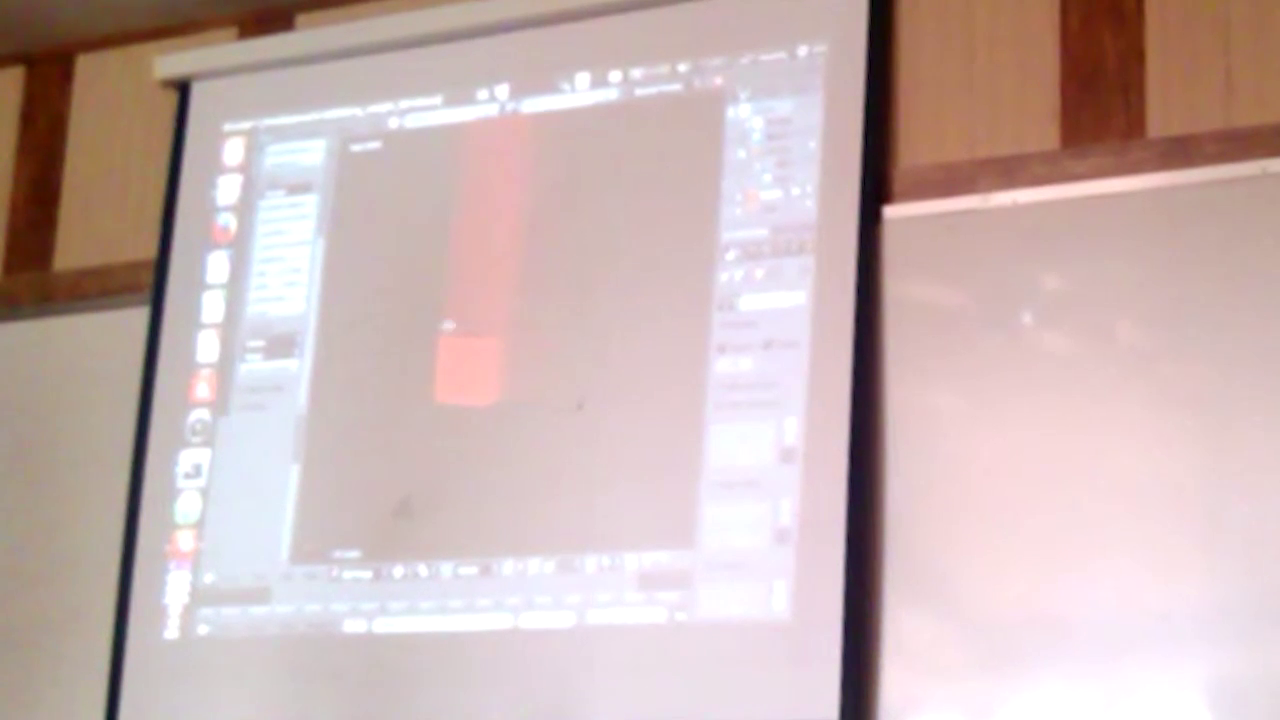
key("g")
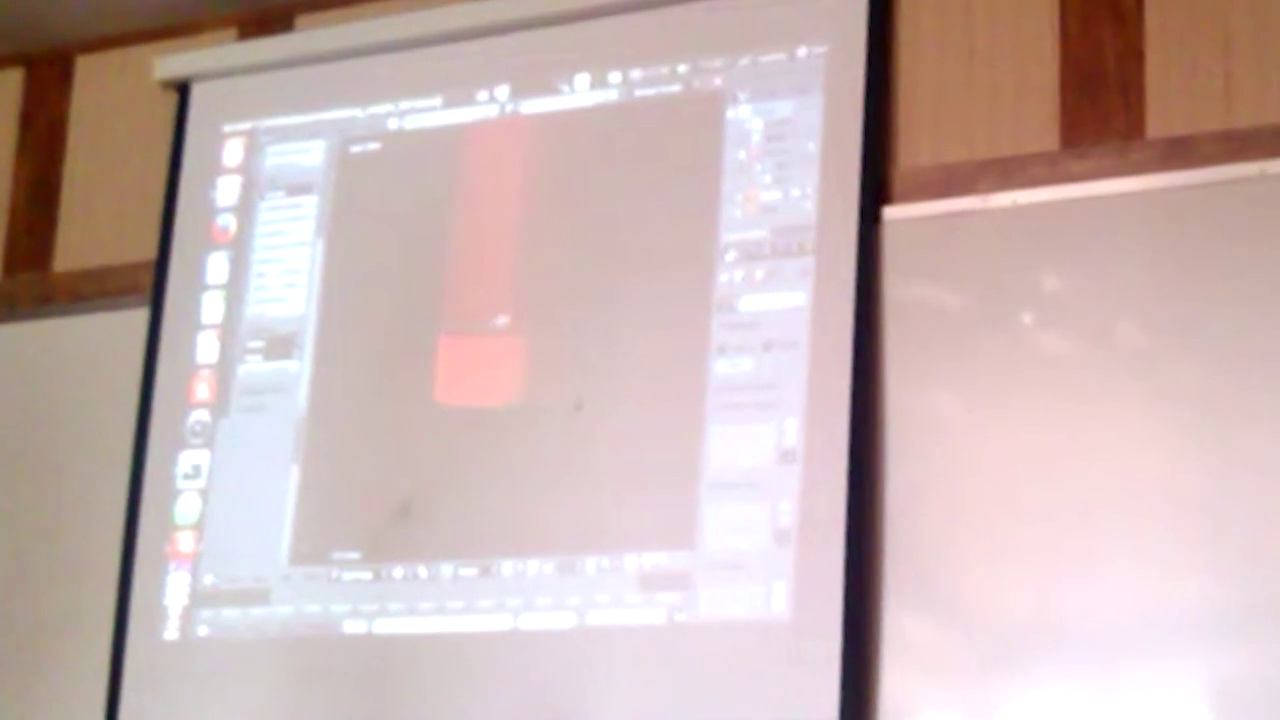
key("ctrl+z")
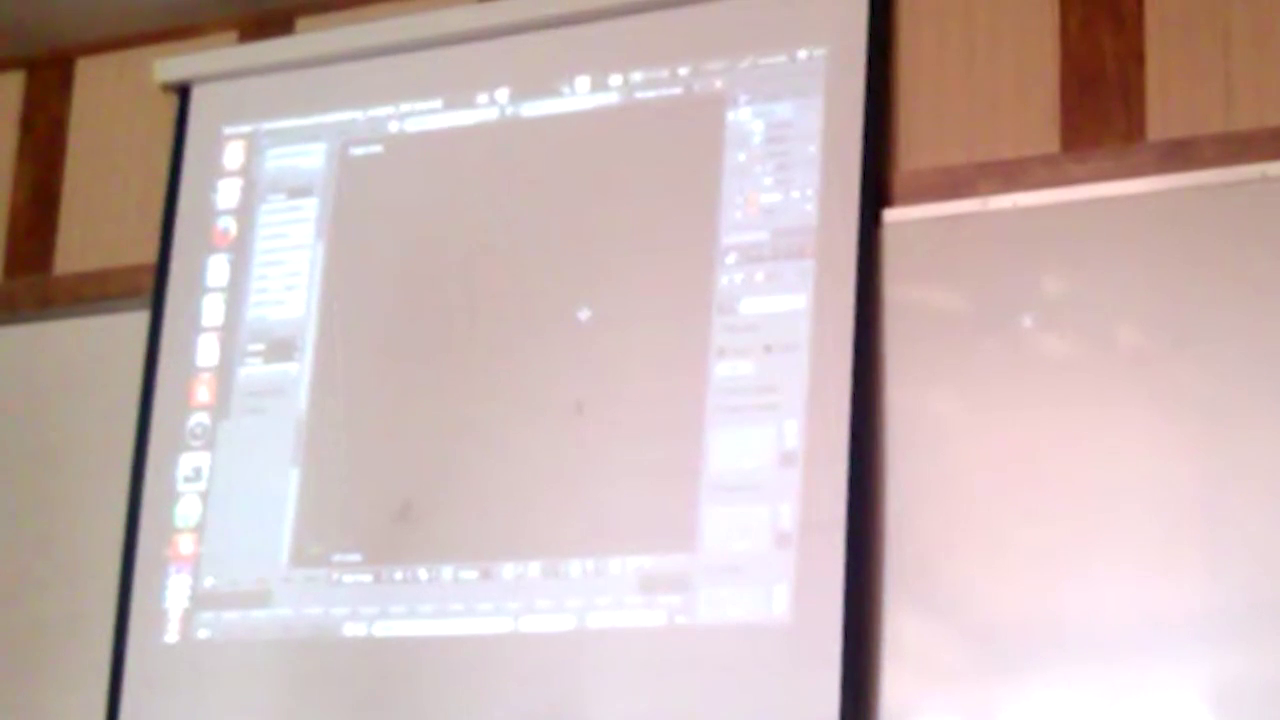
Undo once more and set a front view tilted toward the cylinder's top
key("ctrl+z")
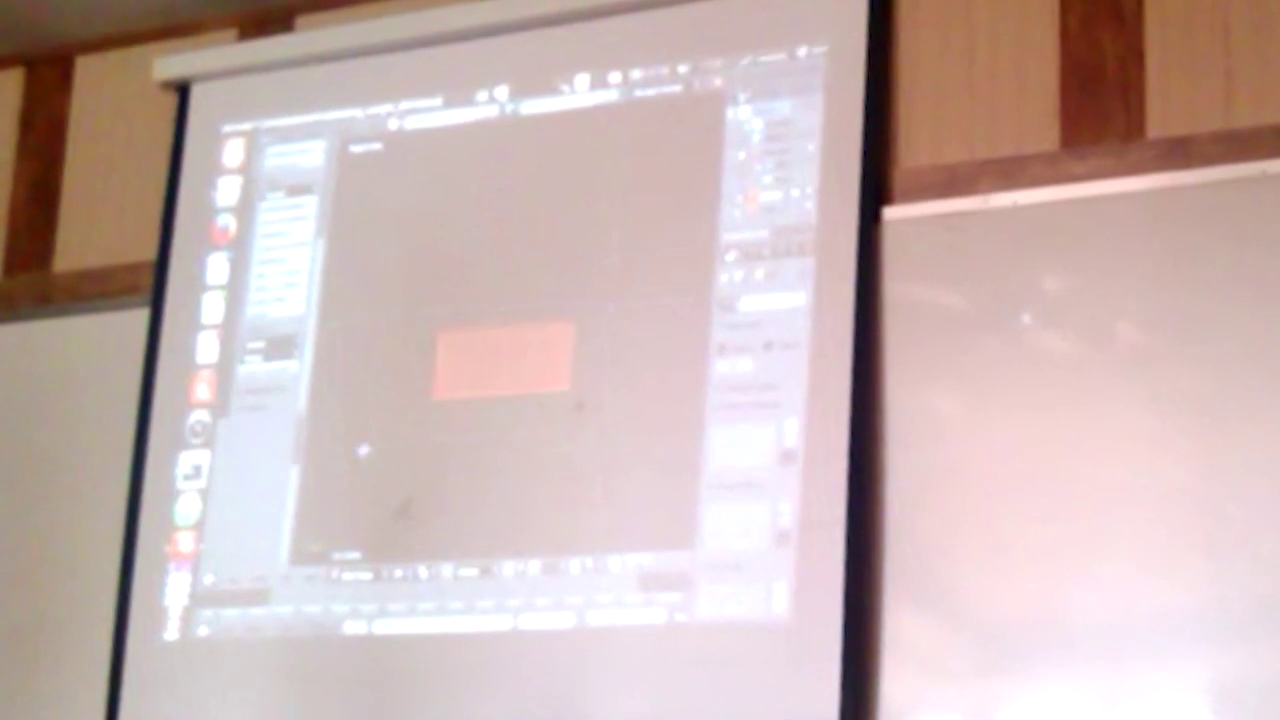
middle_click_drag(545, 280, 420, 308)
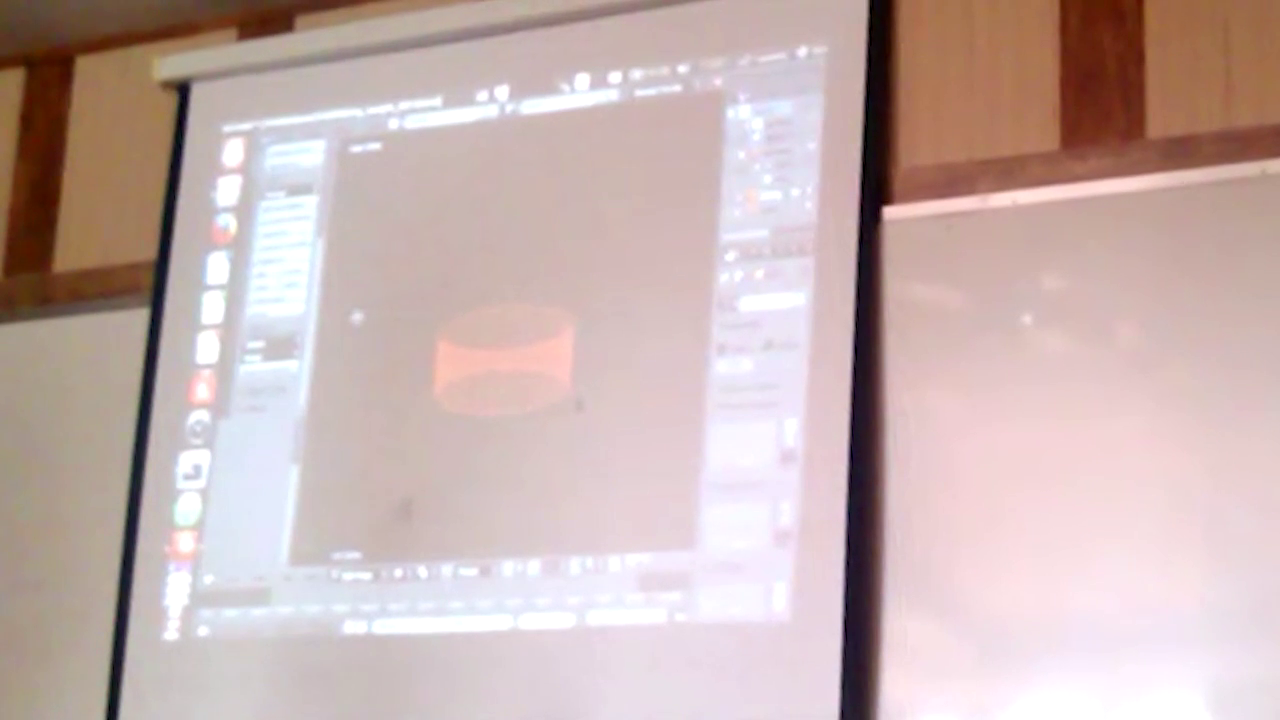
key("KP_1")
middle_click_drag(516, 278, 524, 318)
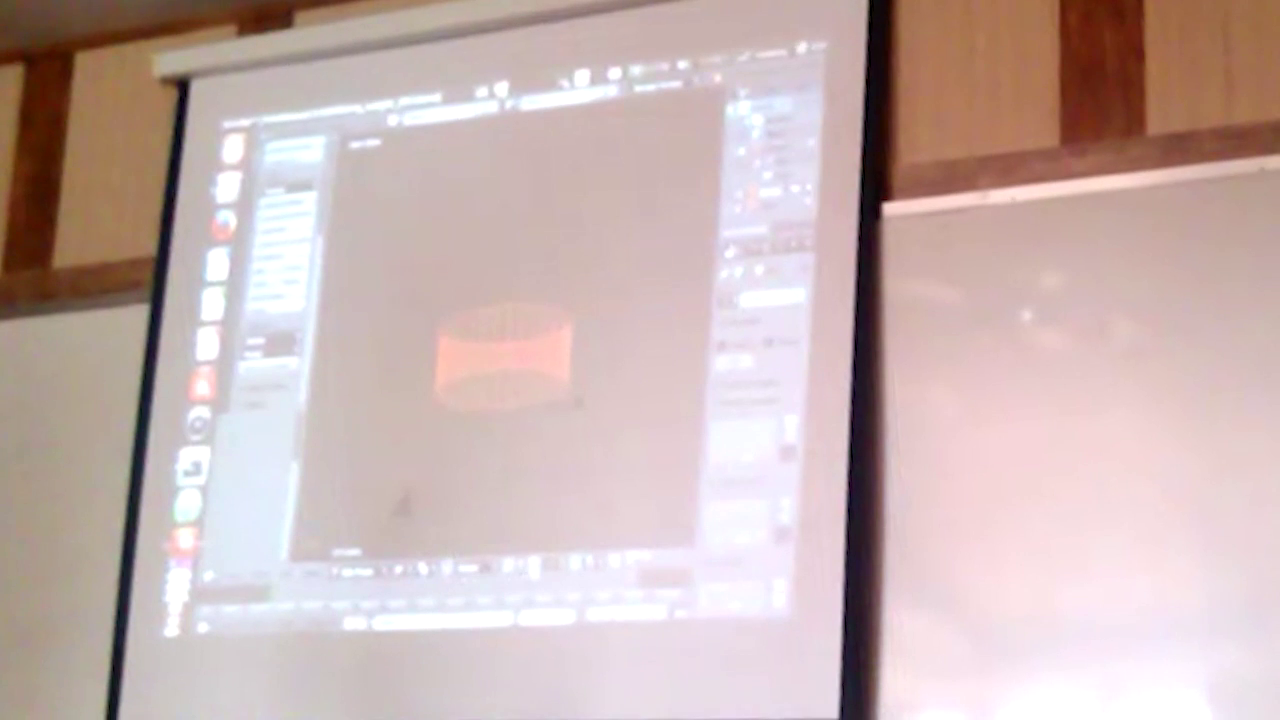
Extrude the cylinder's end into a tall column and scale its base ring outward
key("e")
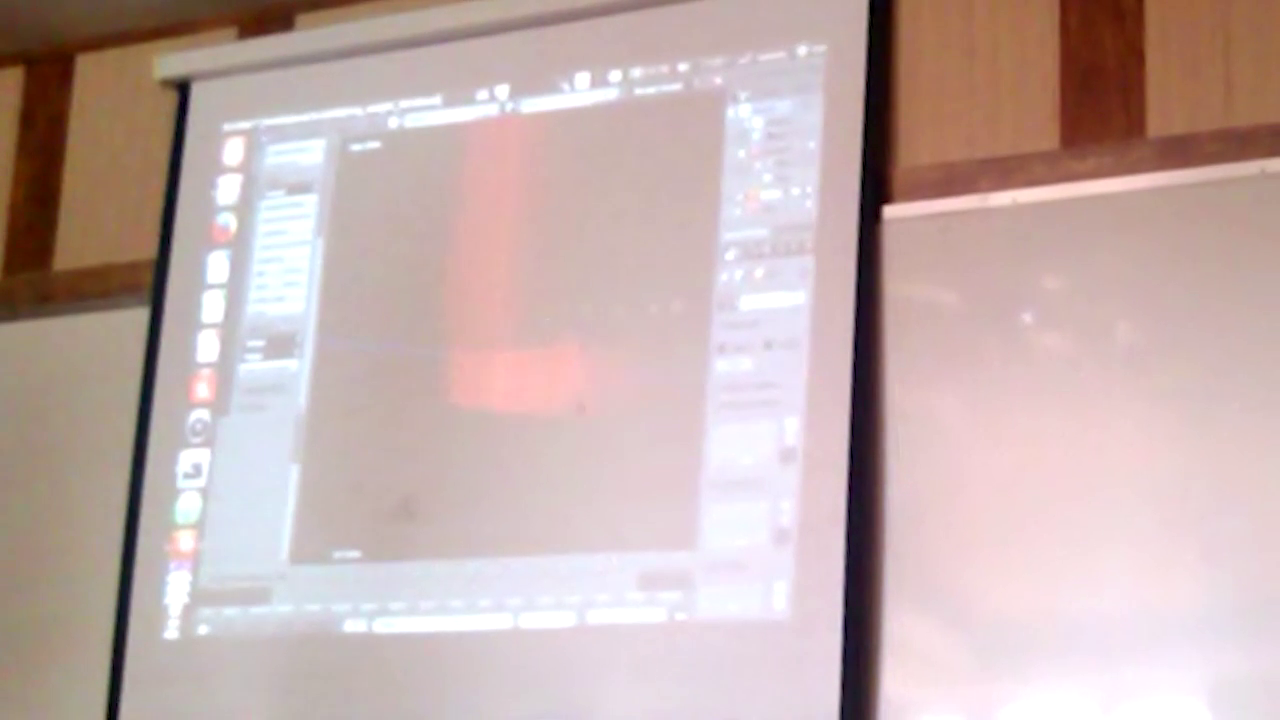
left_click(590, 302)
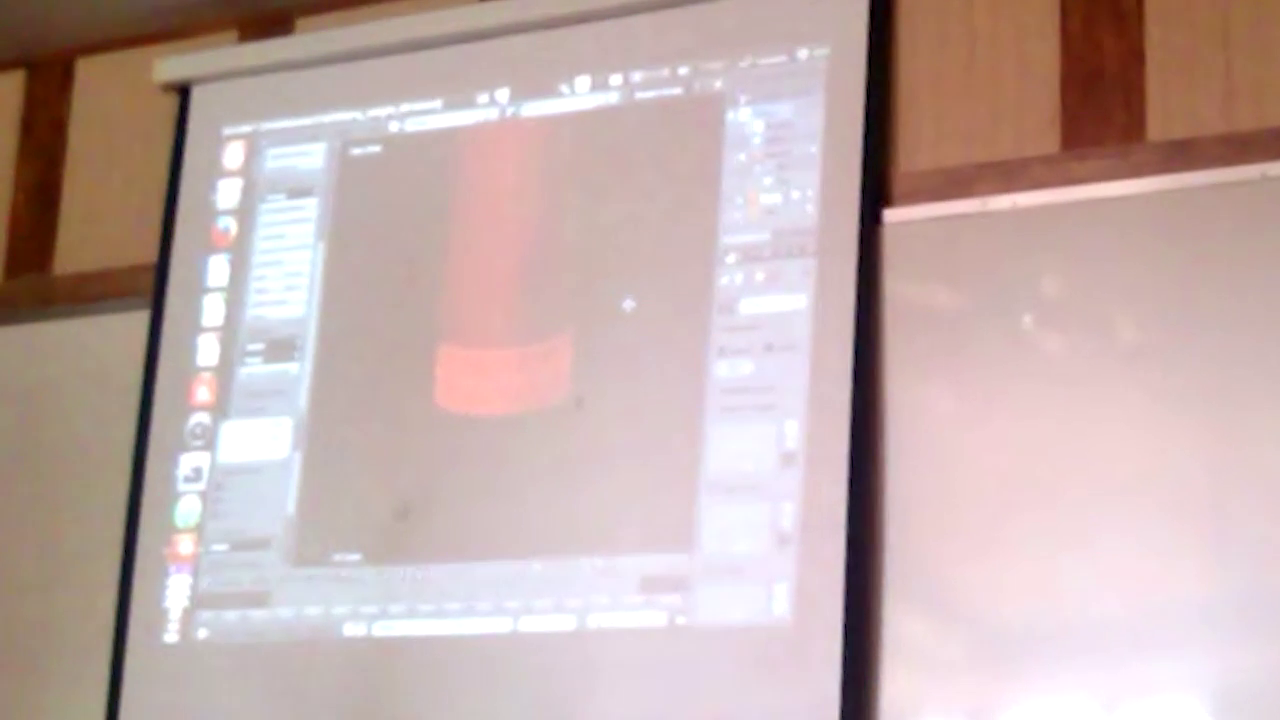
key("s")
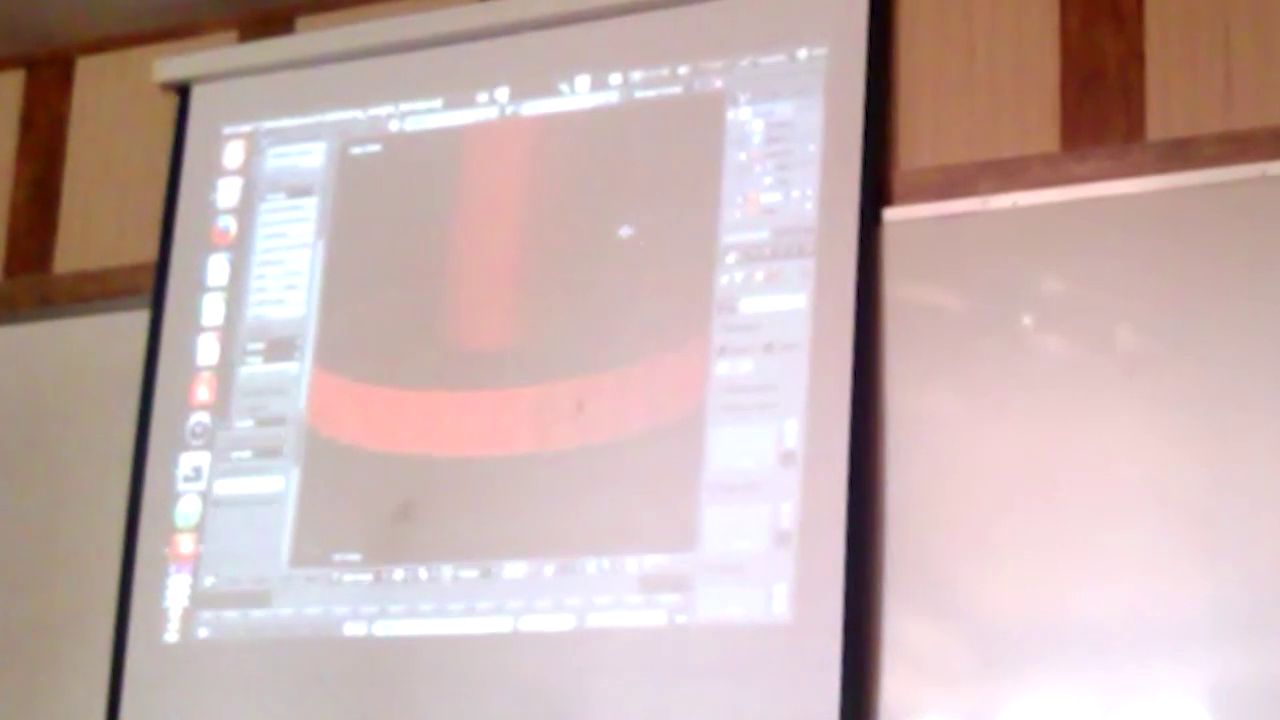
scroll(623, 229, "down", 5)
middle_click_drag(615, 203, 597, 363, "shift")
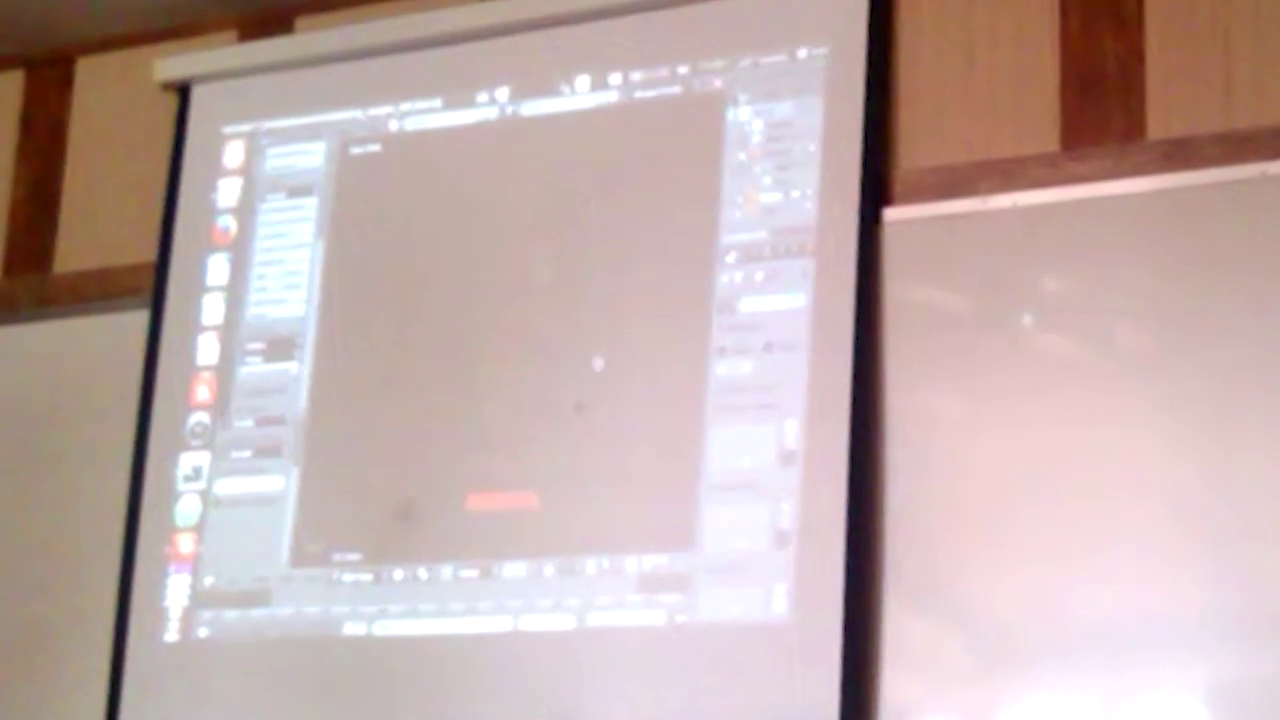
scroll(538, 444, "up", 3)
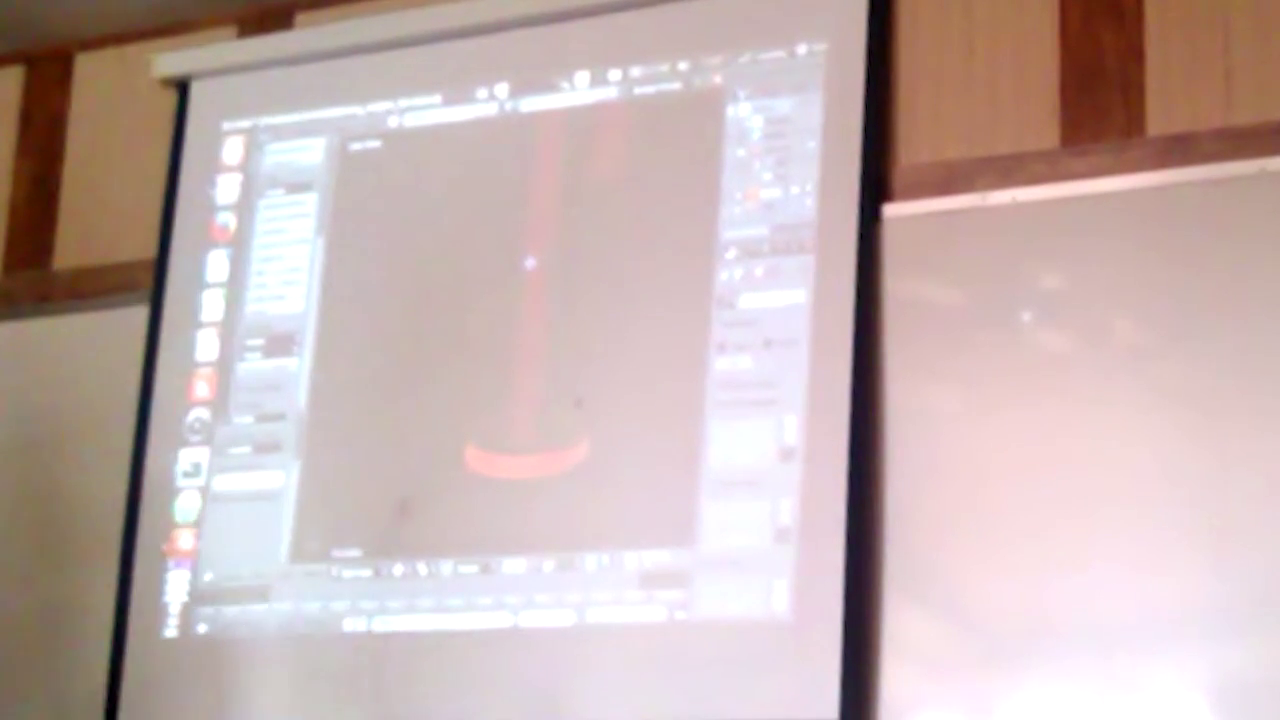
Rotate the column 90 degrees around the Y axis in front view, laying it on its side
key("shift+a")
key("Escape")
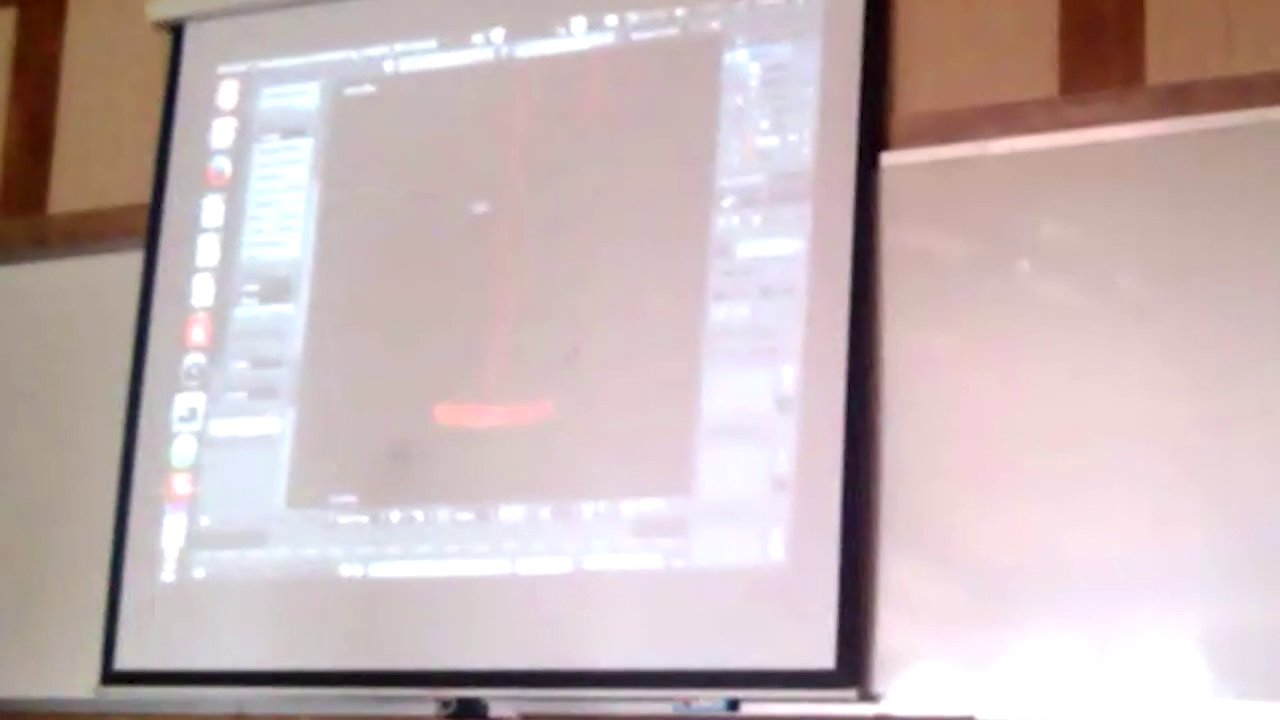
key("KP_1")
key("r")
key("y")
key("9")
key("0")
key("Return")
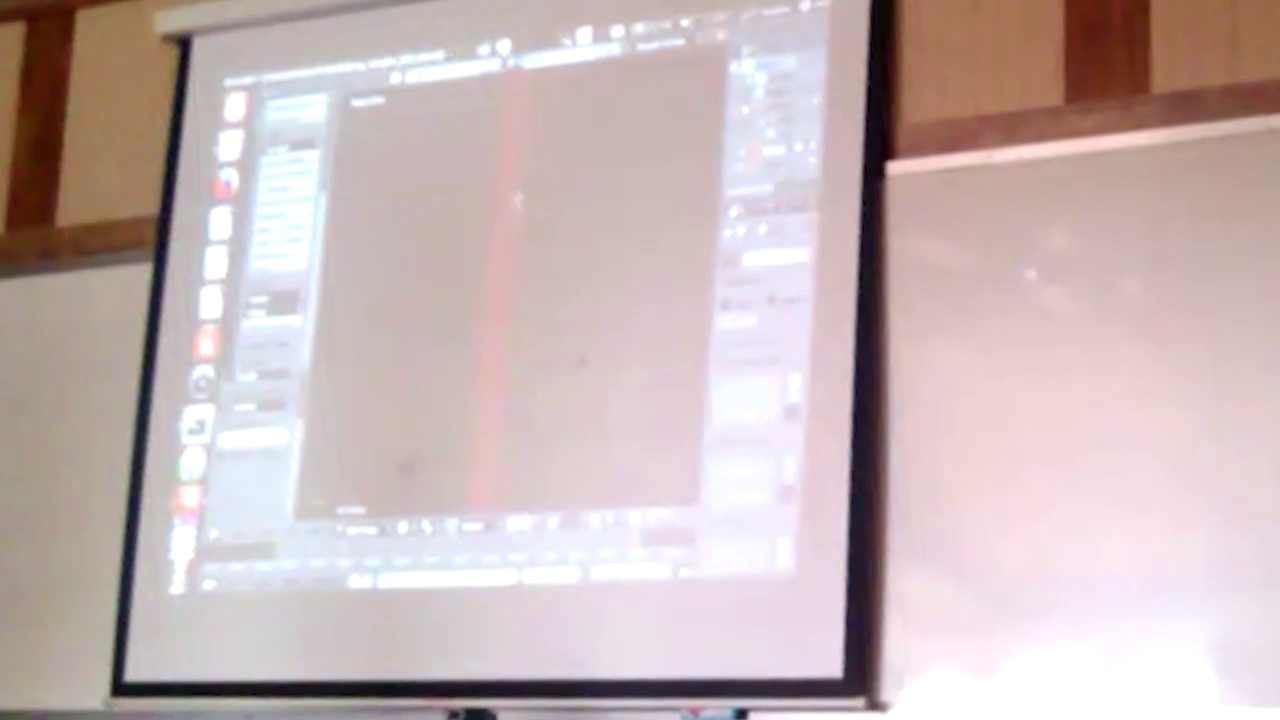
Cancel the scaling attempt, close the popup menu and click in the left panel
key("s")
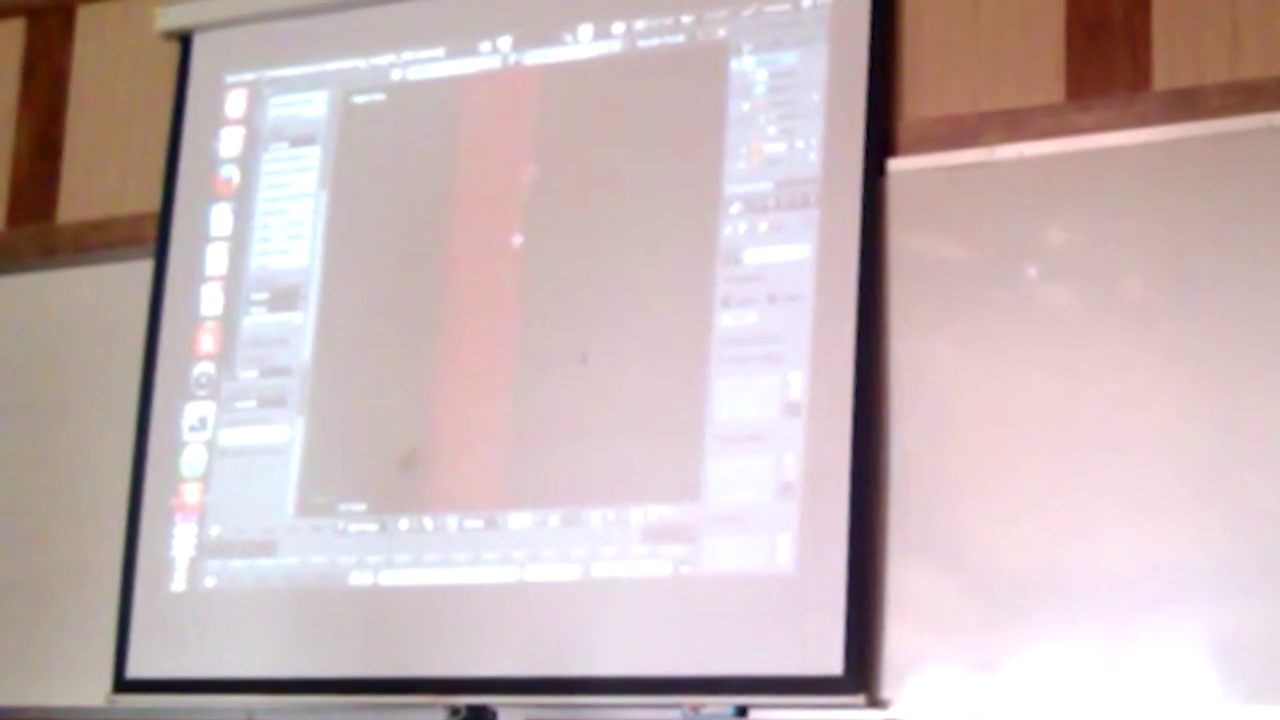
key("shift+a")
left_click(530, 256)
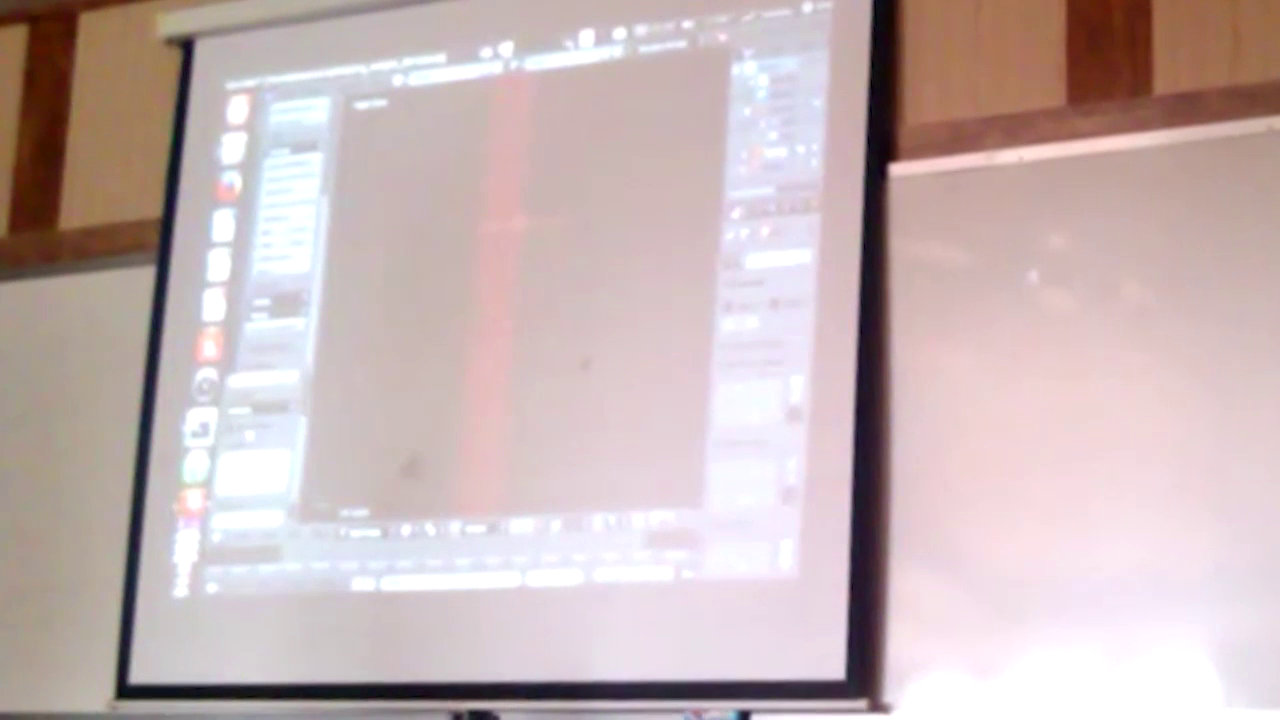
left_click(258, 470)
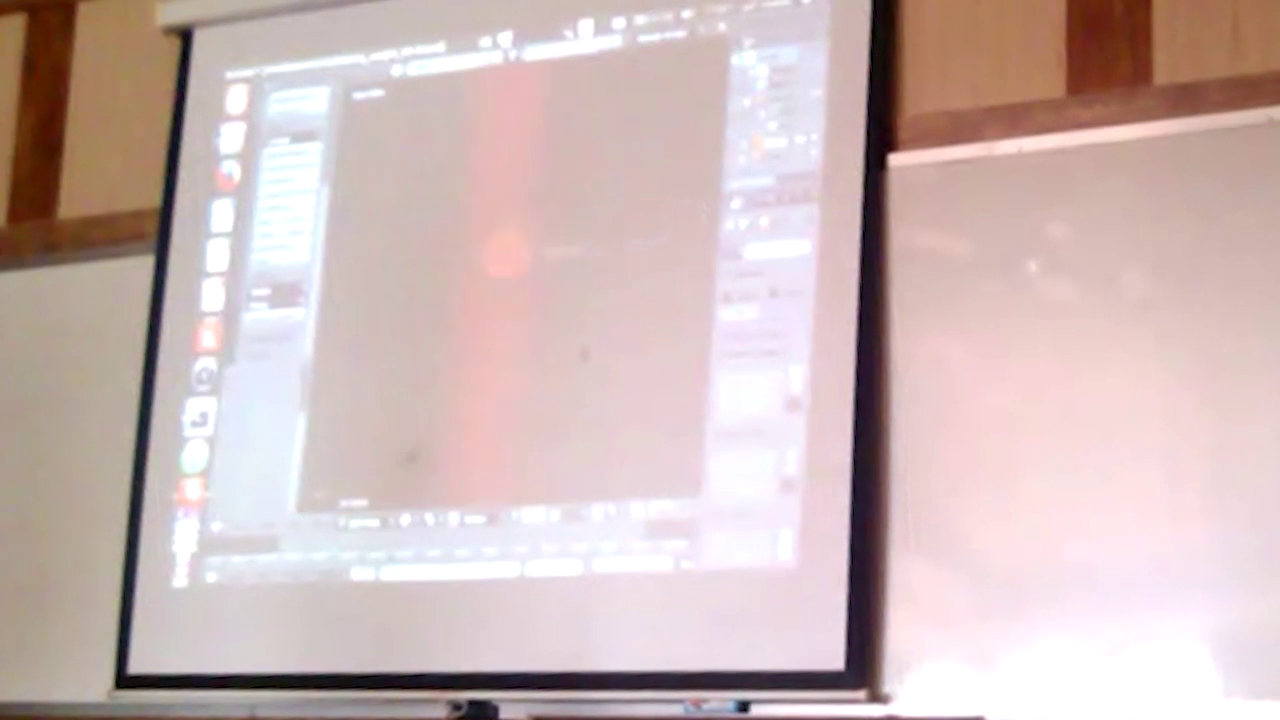
Orbit around the tube until its disc end is seen from the side
scroll(502, 256, "up", 3)
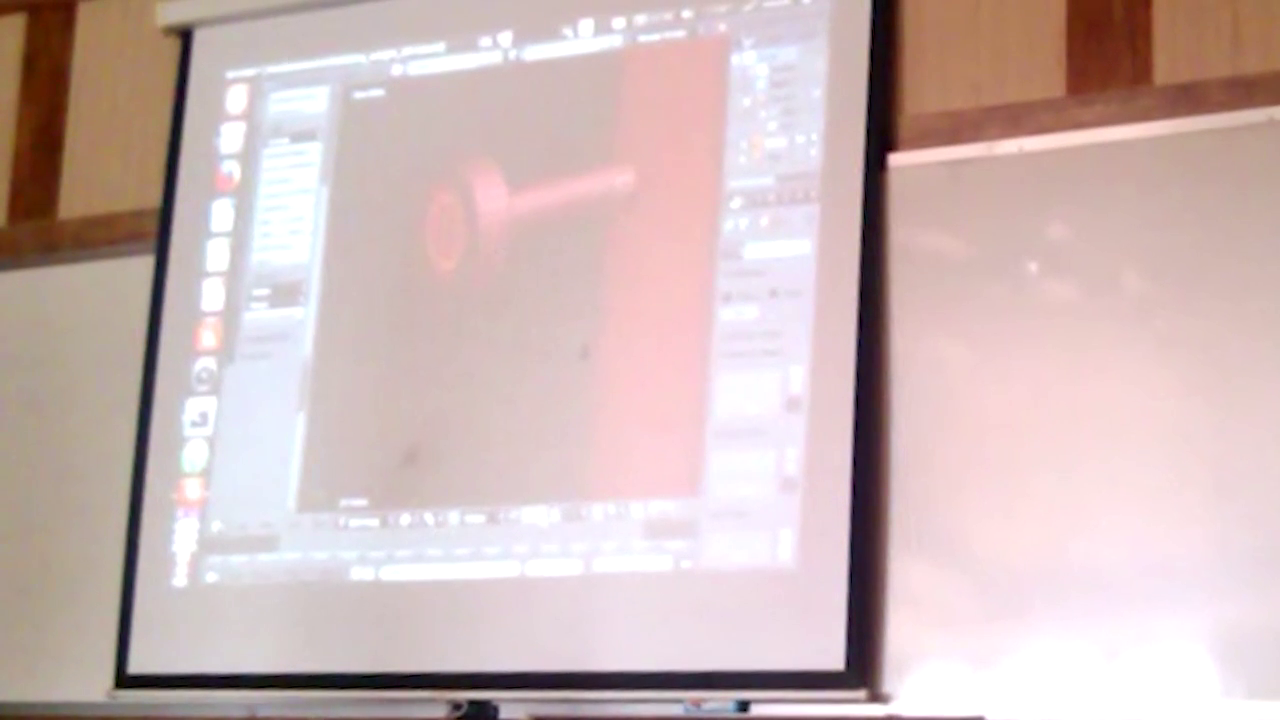
middle_click_drag(478, 166, 490, 180)
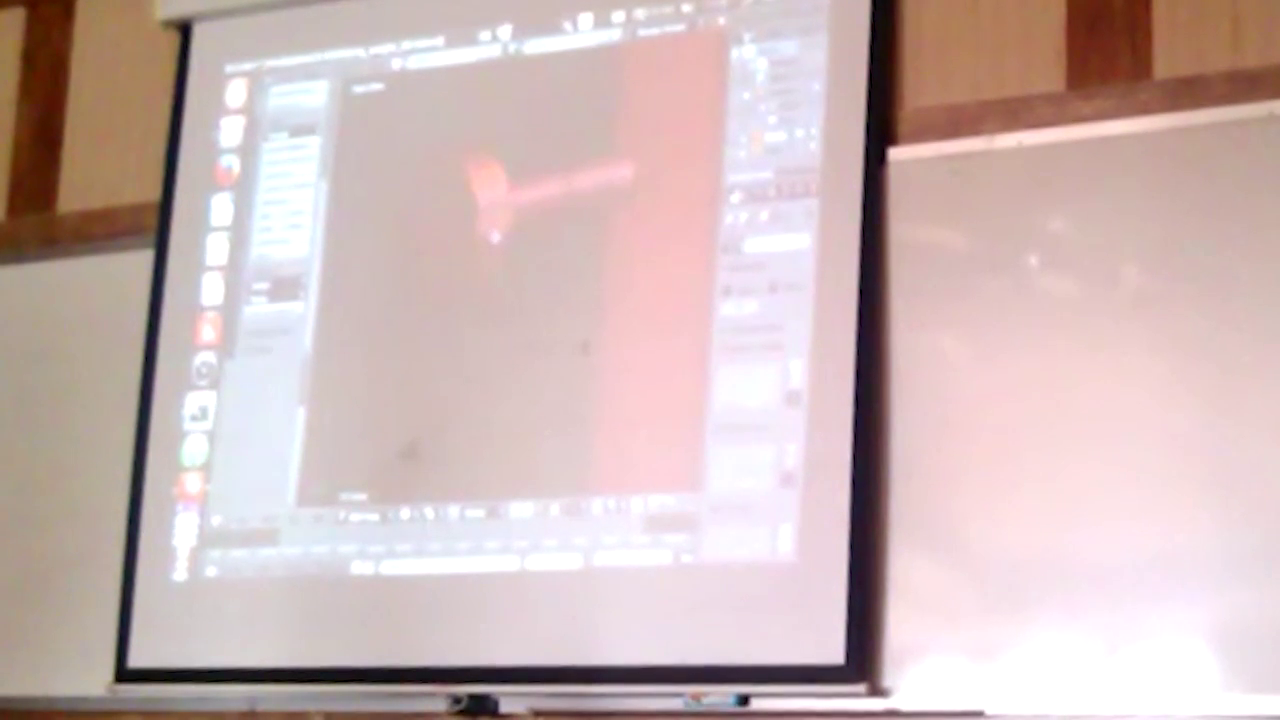
middle_click_drag(493, 240, 505, 210)
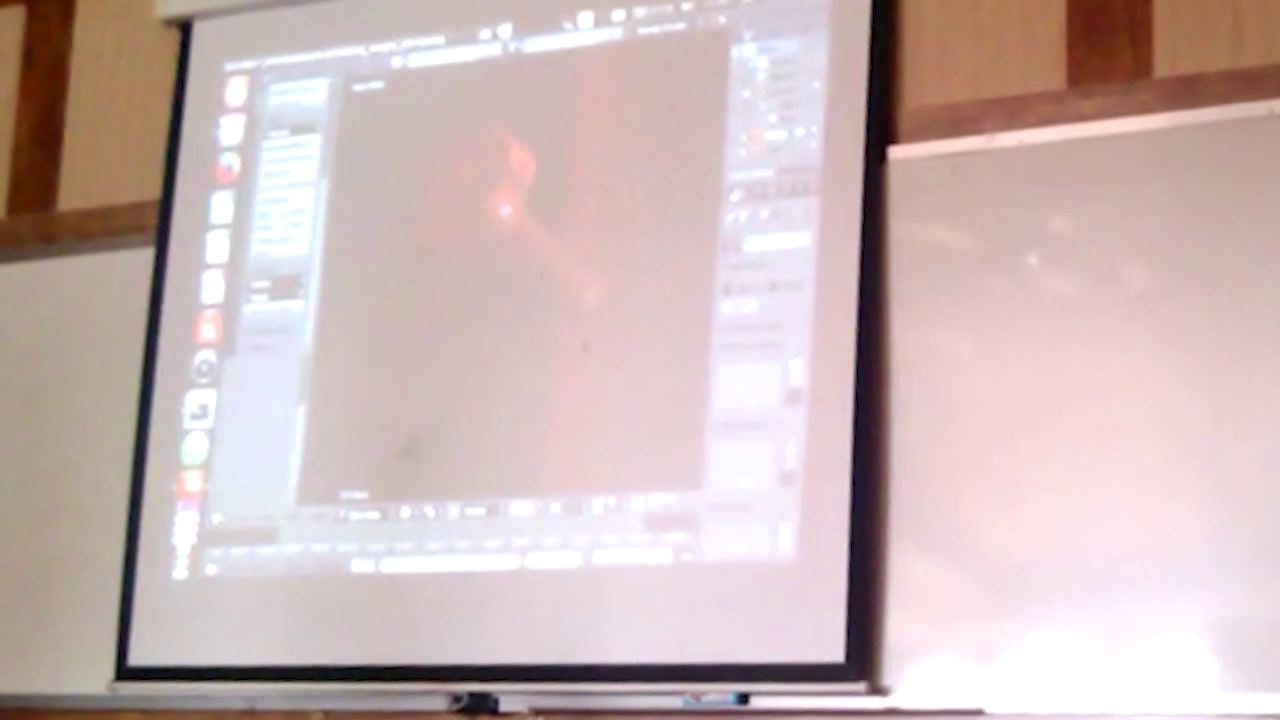
middle_click_drag(505, 210, 486, 262)
middle_click_drag(500, 206, 522, 235)
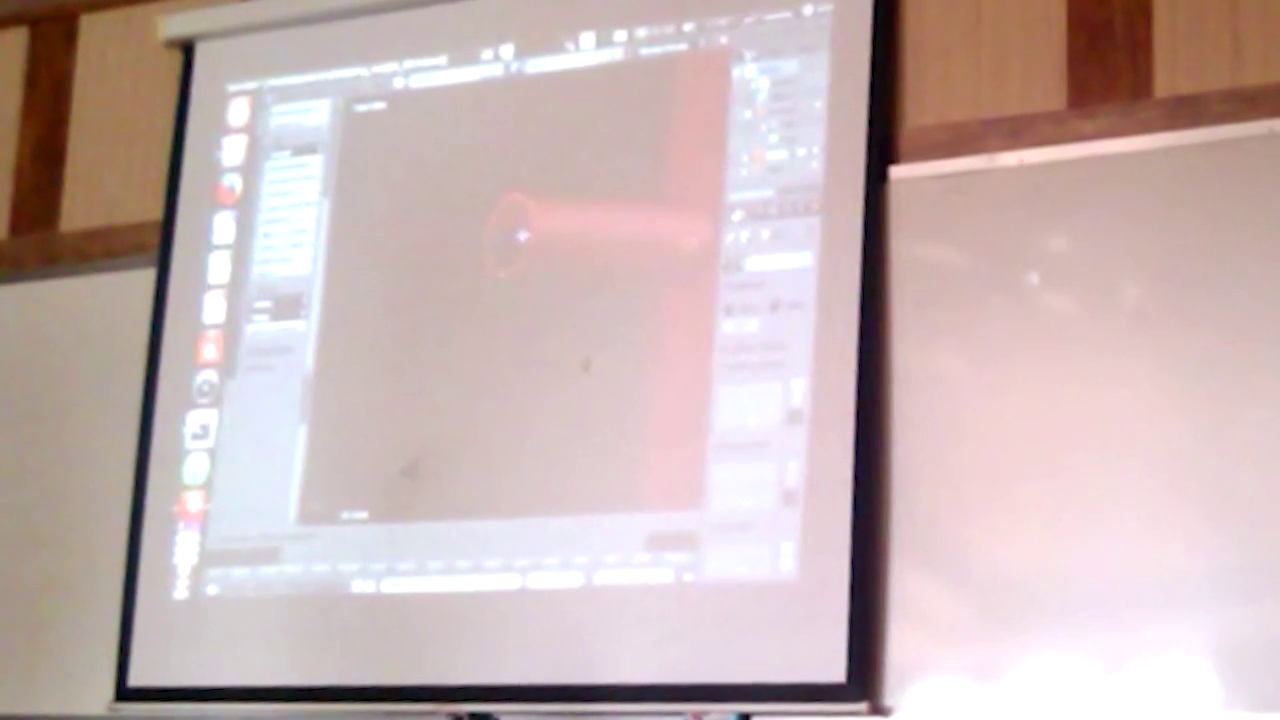
Extrude the end ring, scale it into a wide flare, then extrude and shrink the rim inward
left_click(497, 231)
left_click(515, 304)
key("s")
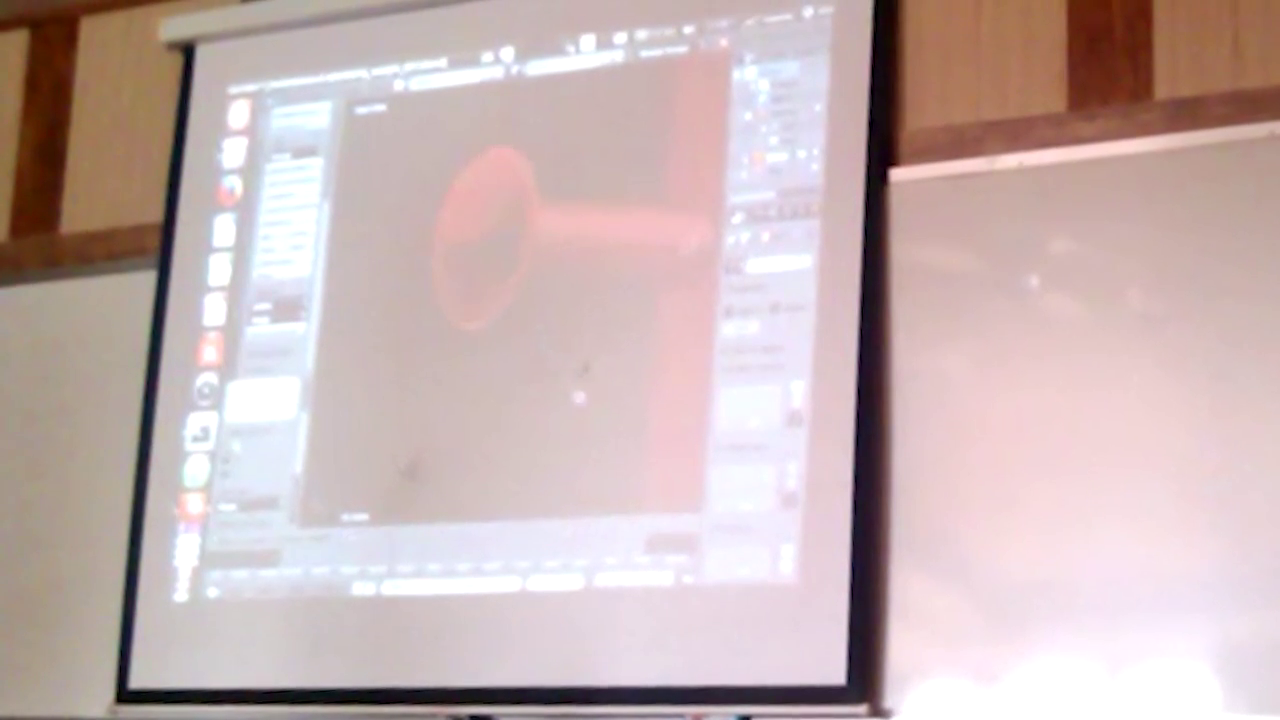
left_click(601, 421)
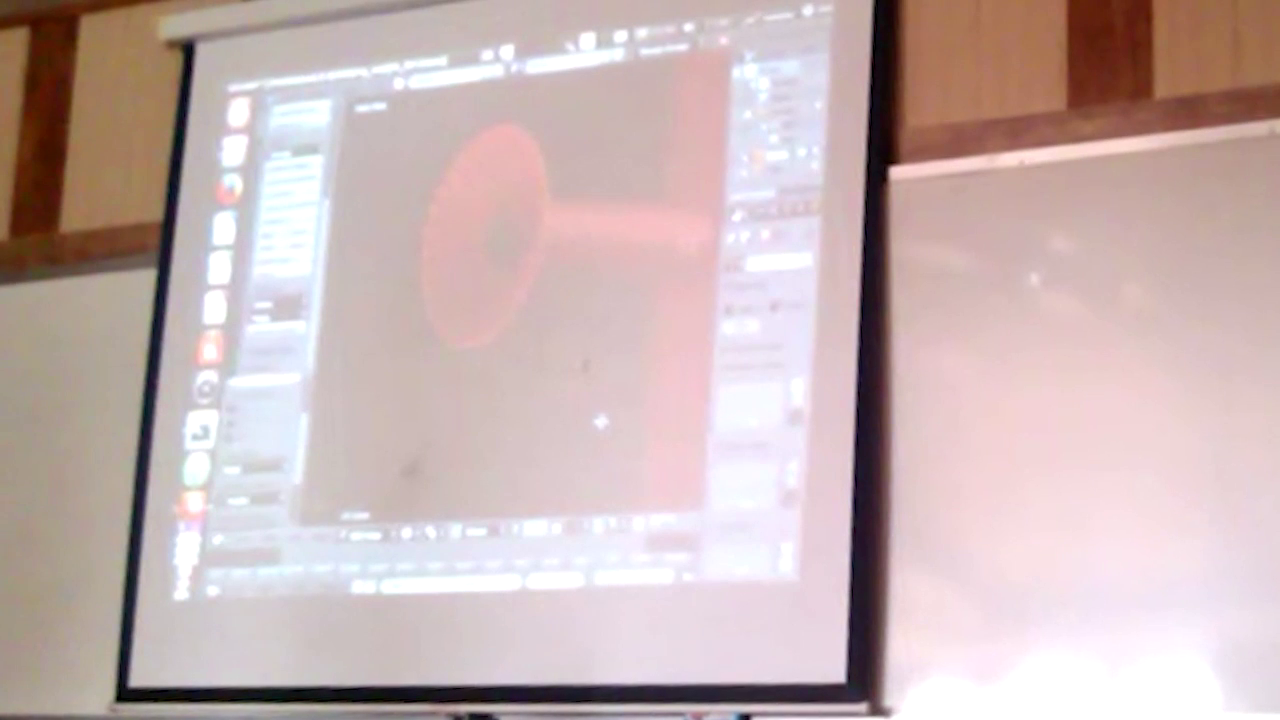
key("e")
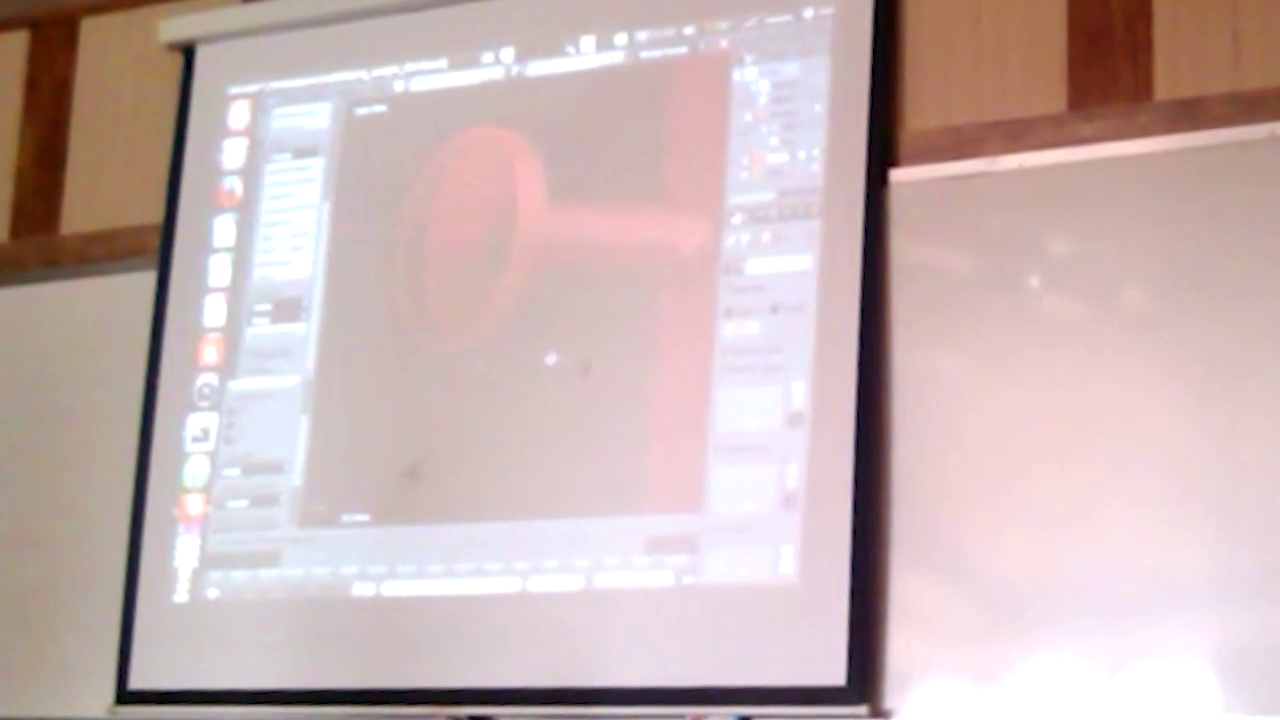
left_click(530, 359)
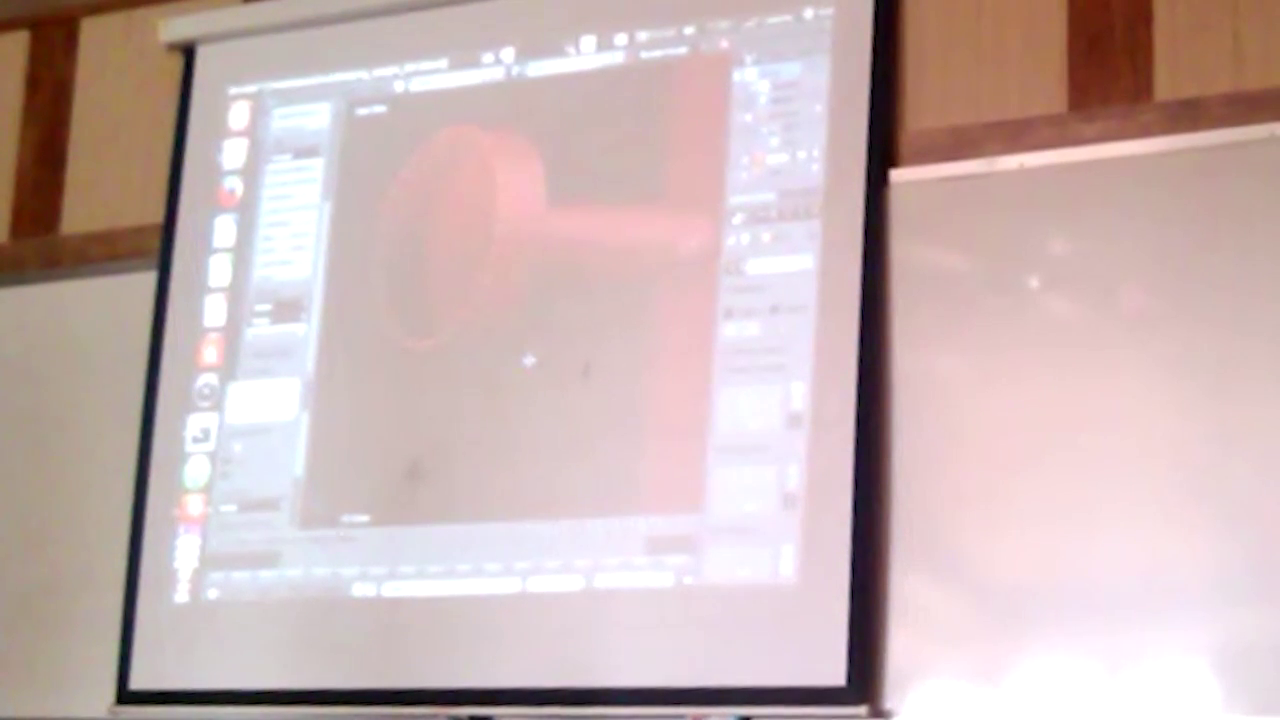
key("s")
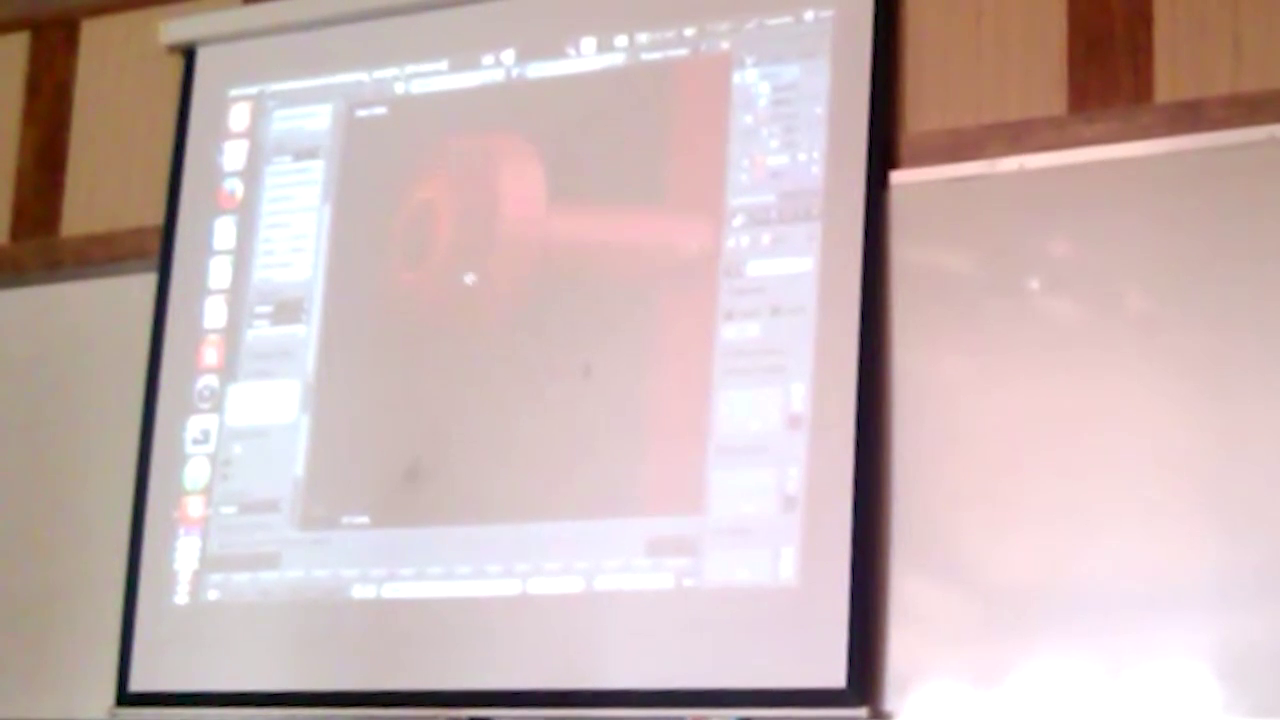